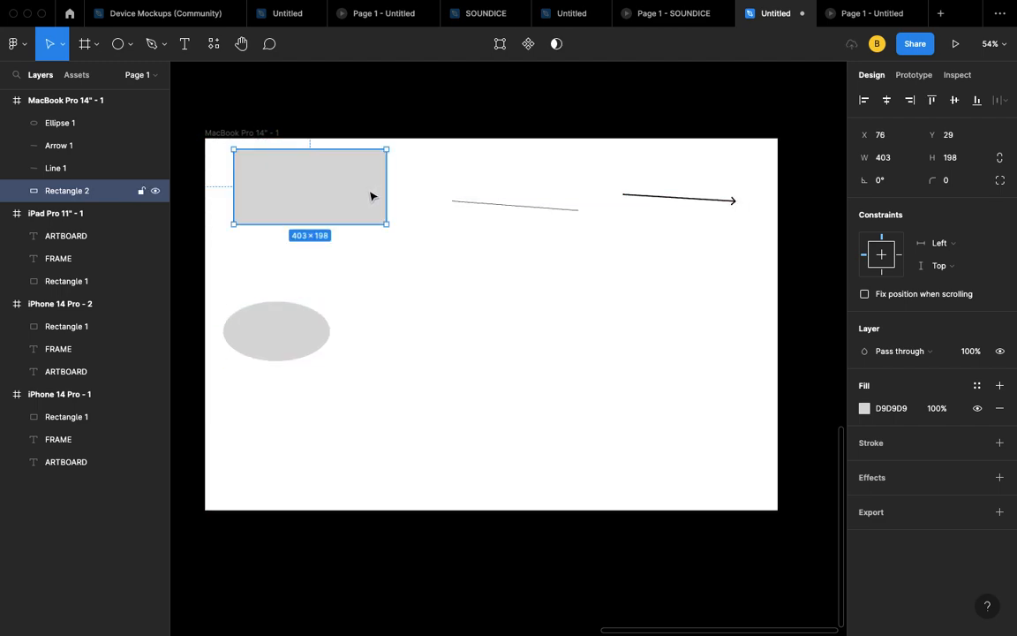
# - Move the ellipse to the middle of the frame and scale it proportionally to about 605 × 337
pyautogui.moveTo(299, 335); pyautogui.dragTo(522, 356)
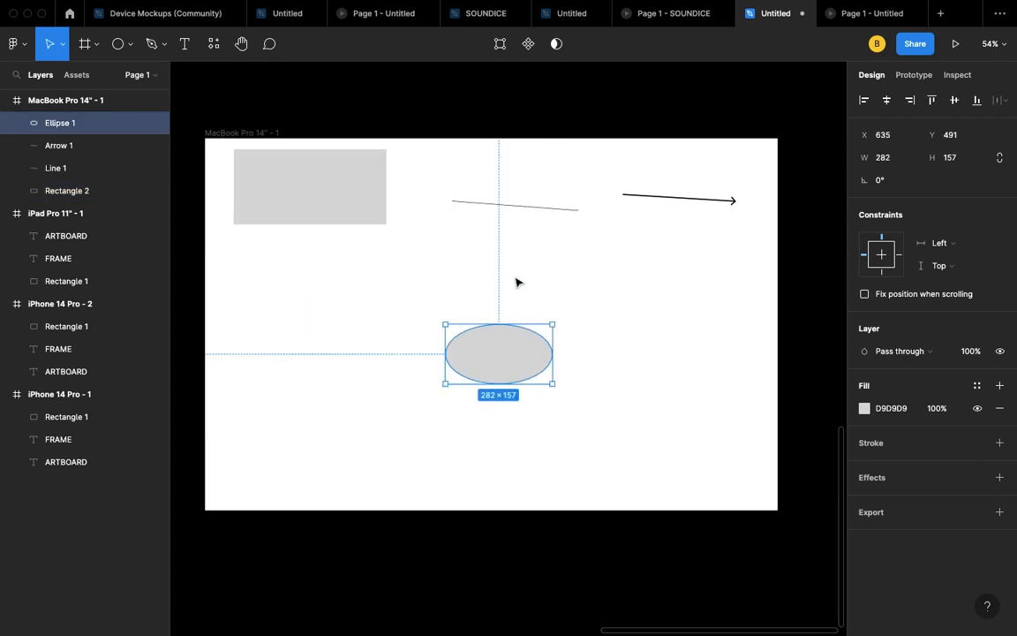
pyautogui.click(63, 54)
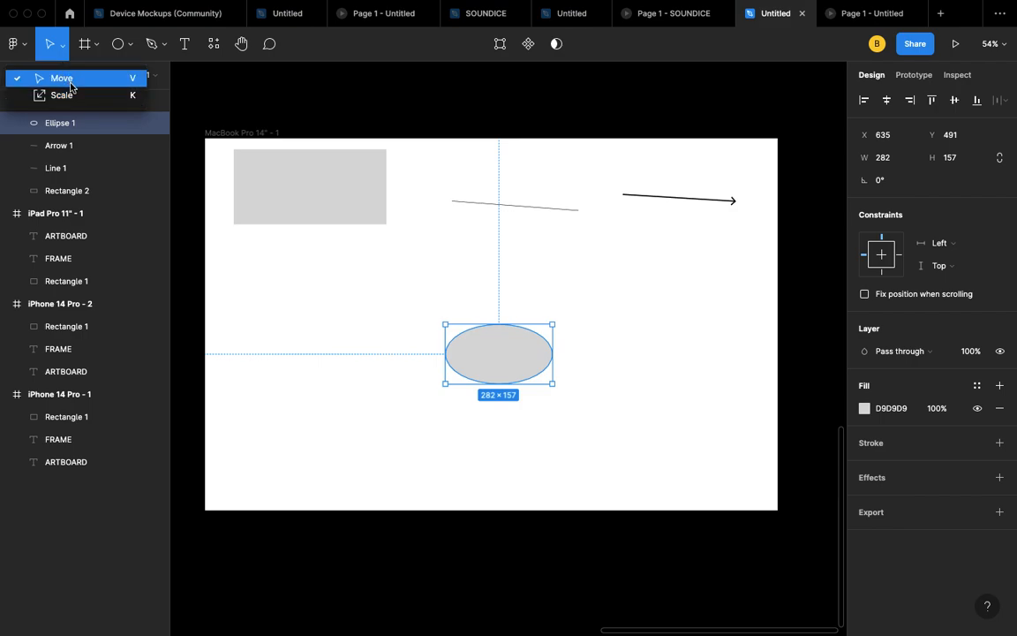
pyautogui.click(70, 94)
pyautogui.scroll(-2, 488, 325)
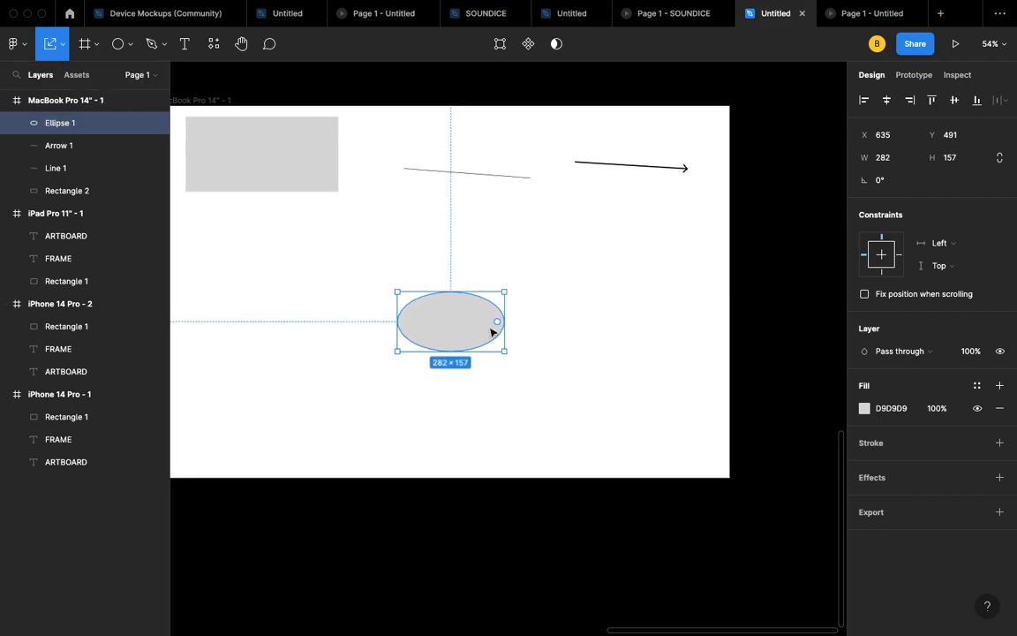
pyautogui.keyDown('ctrl'); pyautogui.scroll(5, 497, 289); pyautogui.keyUp('ctrl')
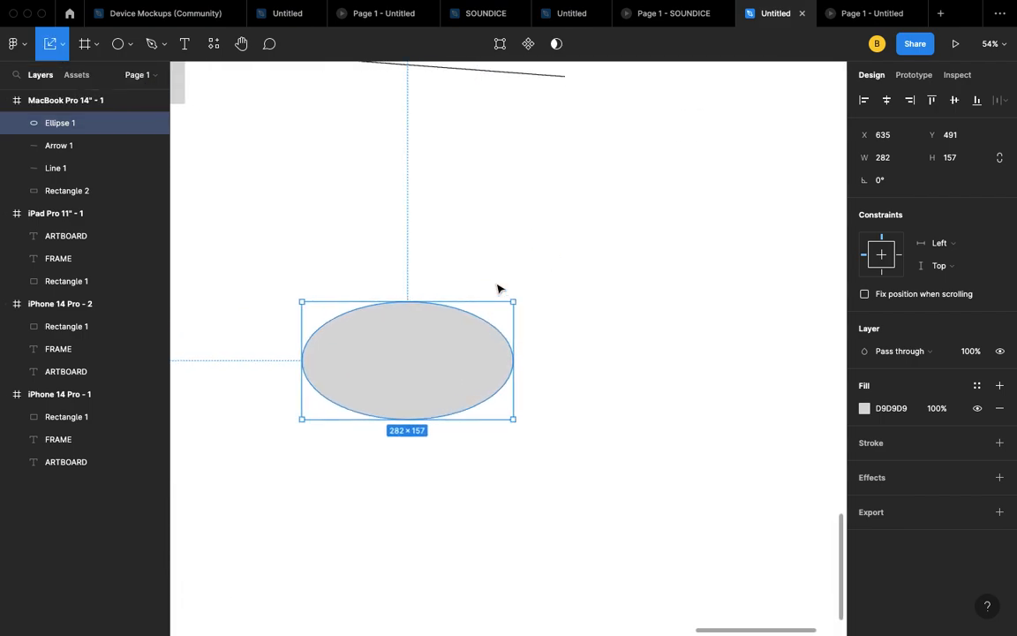
pyautogui.moveTo(555, 332); pyautogui.dragTo(516, 197)
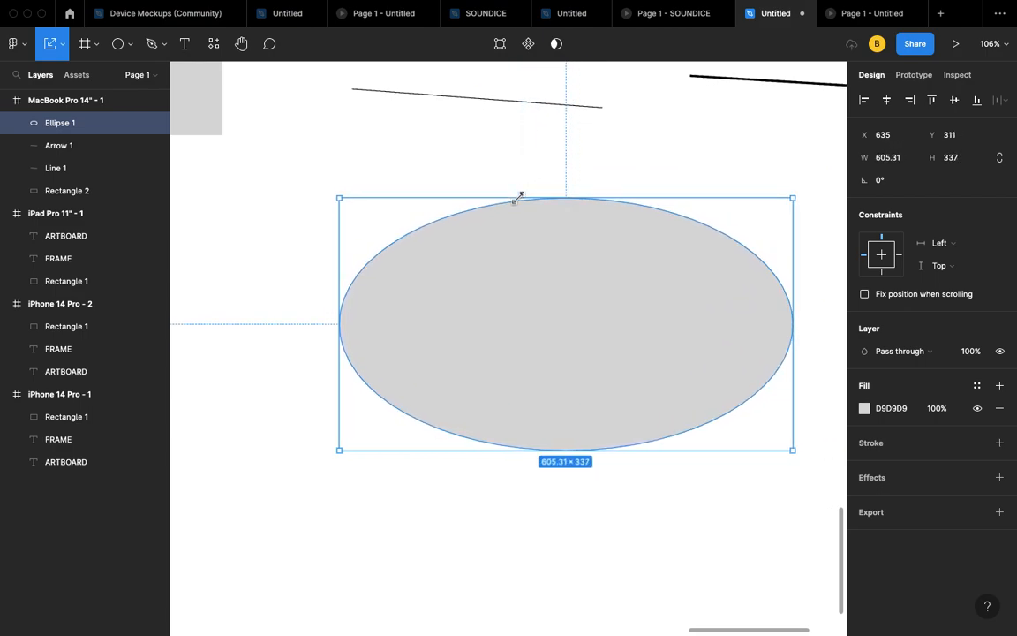
# - Resize the ellipse freely with the Move tool, without keeping its proportions, to about 454 × 217
pyautogui.click(62, 53)
pyautogui.click(118, 75)
pyautogui.hscroll(3, 731, 166)
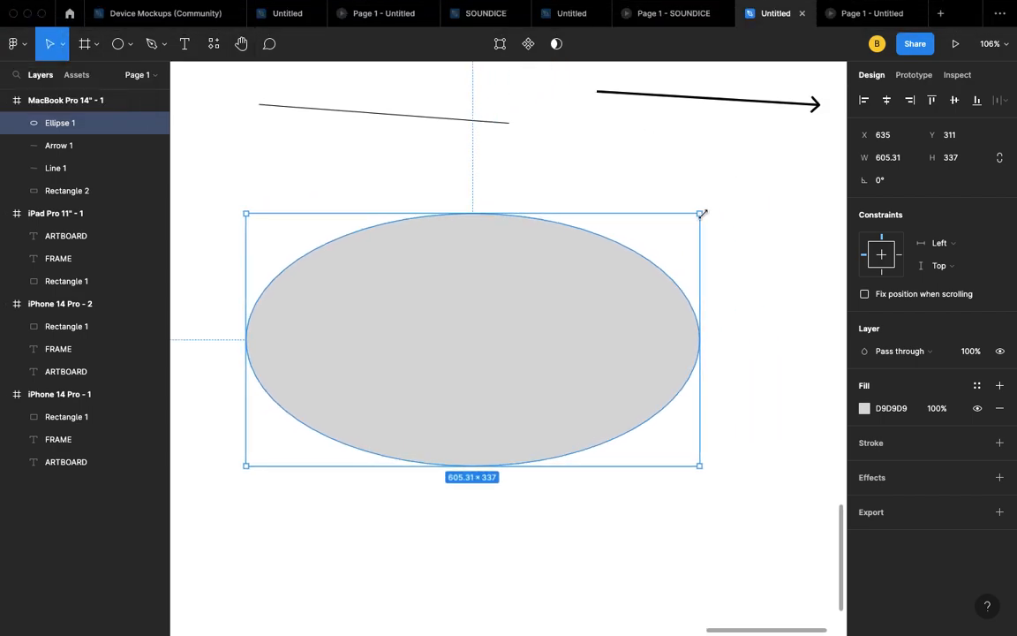
pyautogui.moveTo(702, 213); pyautogui.dragTo(586, 303)
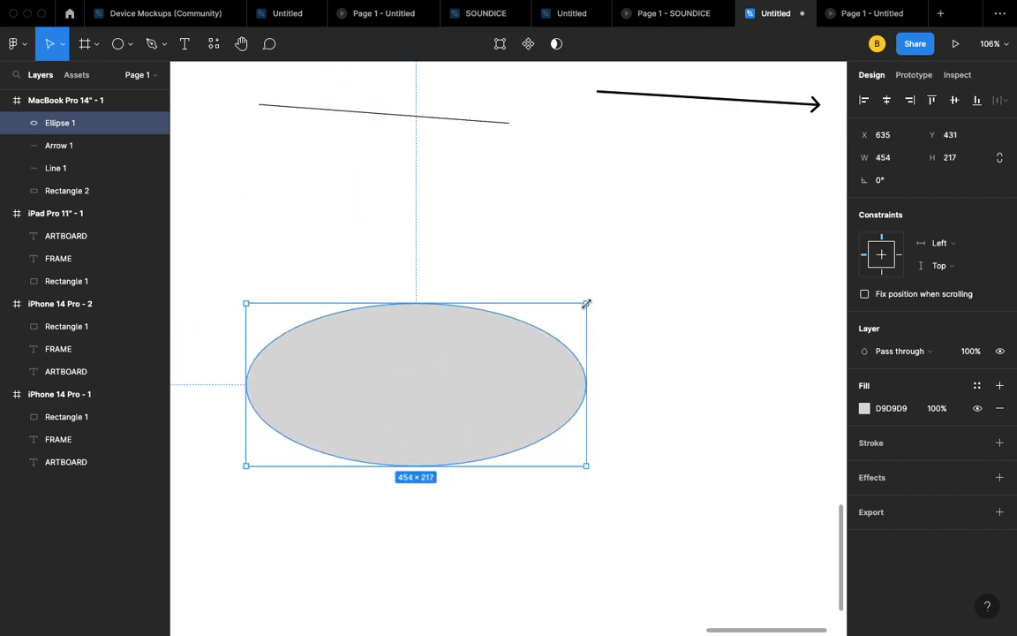
# - Enlarge the ellipse proportionally with the Scale tool to about 646 × 309
pyautogui.click(56, 51)
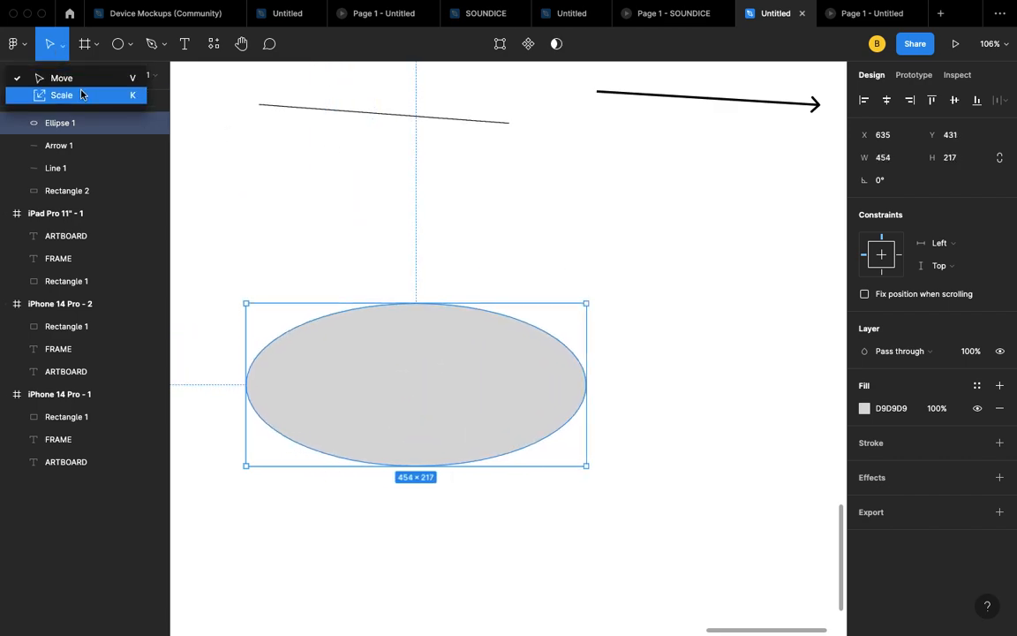
pyautogui.click(74, 92)
pyautogui.moveTo(588, 304); pyautogui.dragTo(668, 264)
pyautogui.moveTo(444, 248)
pyautogui.mouseDown()
pyautogui.moveTo(504, 191)
pyautogui.moveTo(432, 236)
pyautogui.moveTo(472, 191)
pyautogui.moveTo(381, 301)
pyautogui.moveTo(490, 182)
pyautogui.moveTo(431, 233)
pyautogui.moveTo(399, 293)
pyautogui.moveTo(480, 162)
pyautogui.moveTo(436, 231)
pyautogui.mouseUp()
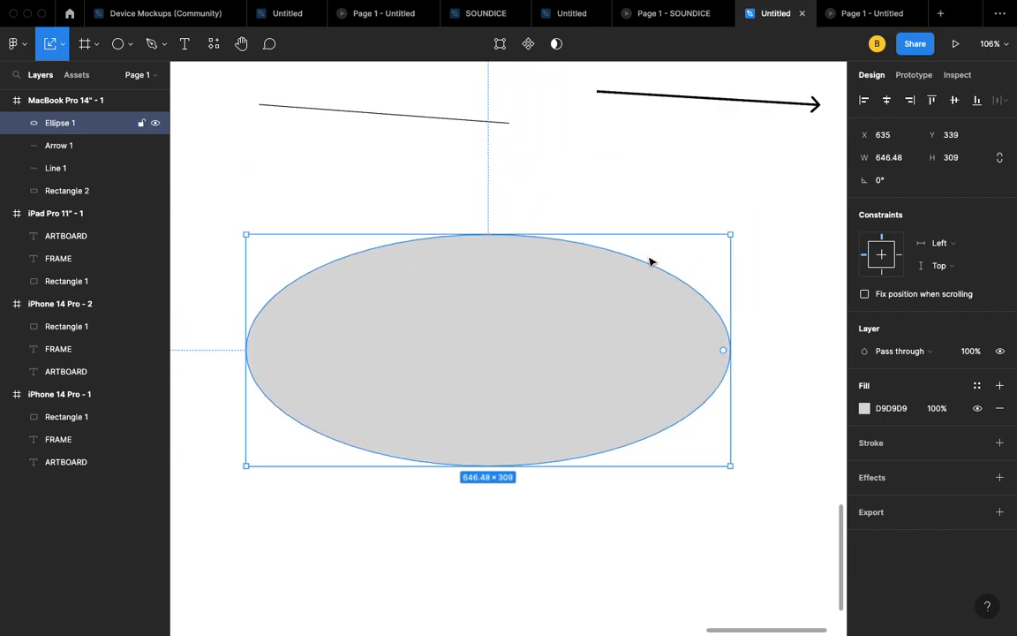
# - Scale the ellipse down to about 254 × 121 and move it below the grey rectangle, aligning their left edges
pyautogui.moveTo(684, 262); pyautogui.dragTo(436, 400)
pyautogui.hscroll(-10, 438, 406)
pyautogui.moveTo(728, 381); pyautogui.dragTo(351, 215)
pyautogui.scroll(4, 351, 215)
pyautogui.scroll(3, 350, 216)
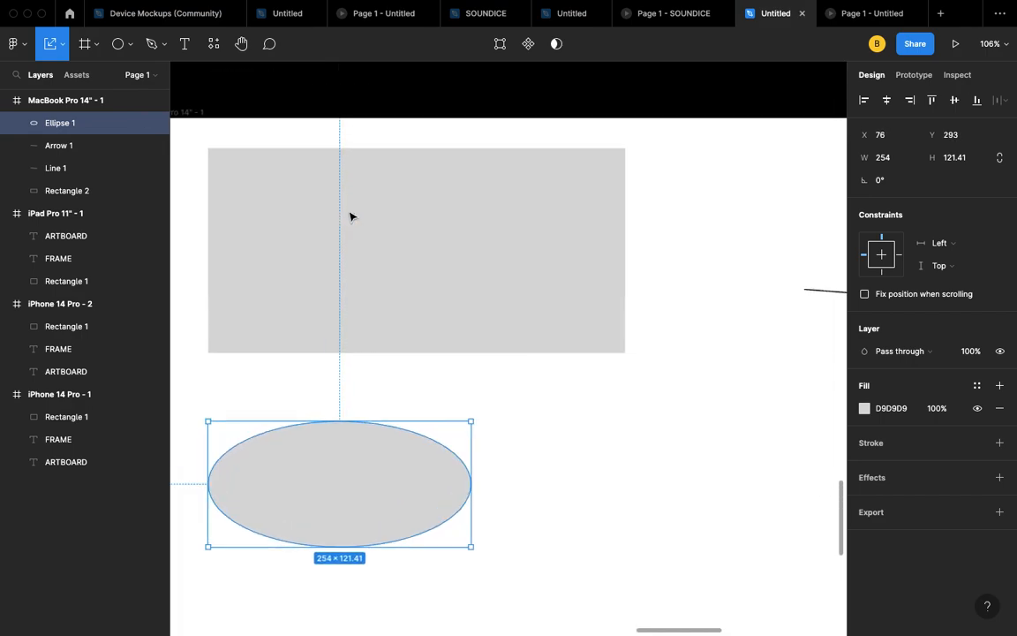
# - Scale the grey rectangle down to about 258 × 127 and move it closer to the frame's upper-left corner
pyautogui.scroll(3, 350, 216)
pyautogui.click(359, 222)
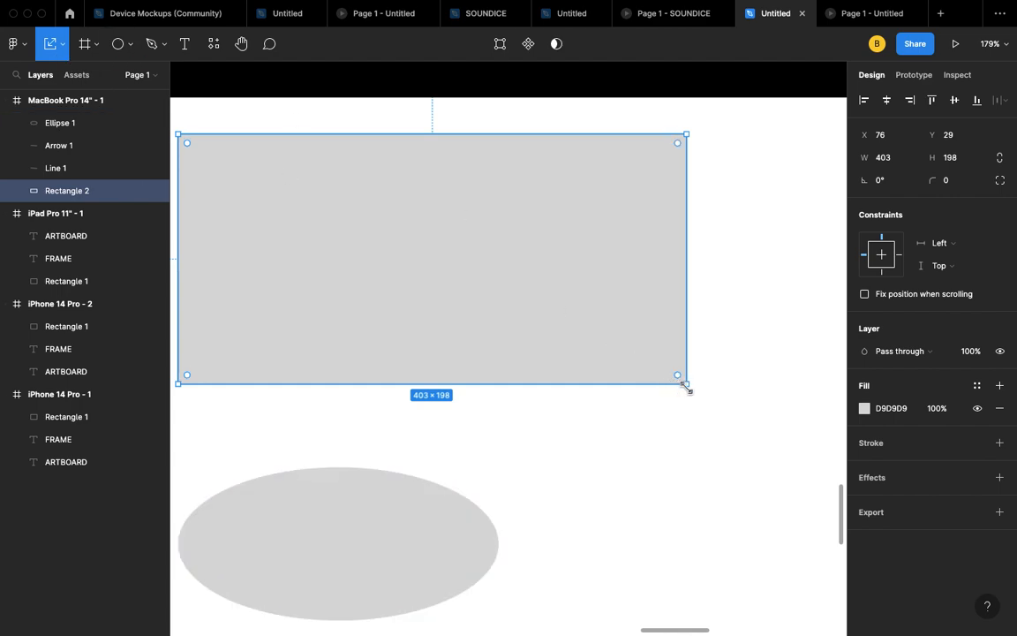
pyautogui.moveTo(686, 386); pyautogui.dragTo(302, 294)
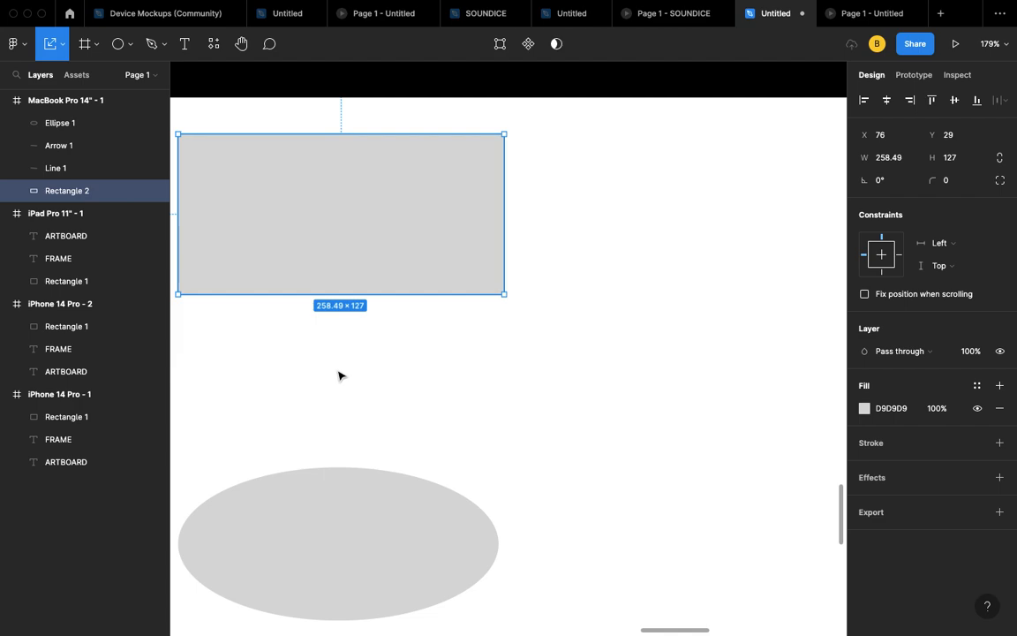
pyautogui.scroll(-5, 338, 376)
pyautogui.scroll(-2, 325, 386)
pyautogui.moveTo(322, 256); pyautogui.dragTo(299, 275)
# - Move the ellipse just below the rectangle with their right edges aligned, at about X 51, Y 211
pyautogui.scroll(-2, 333, 326)
pyautogui.hscroll(-3, 334, 327)
pyautogui.click(367, 383)
pyautogui.moveTo(364, 401); pyautogui.dragTo(344, 347)
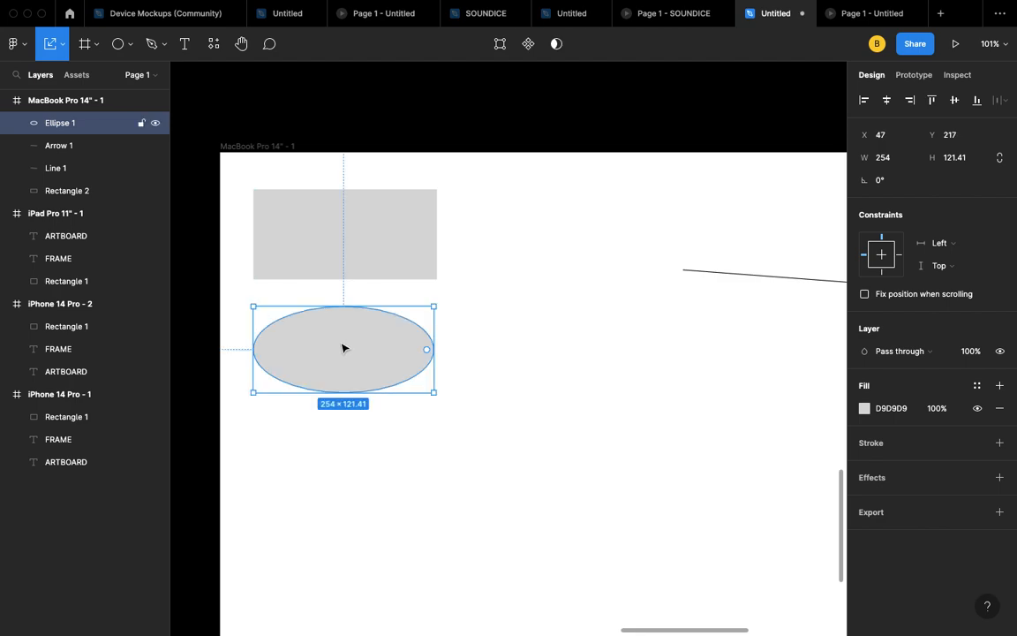
pyautogui.scroll(-2, 324, 369)
pyautogui.scroll(5, 328, 366)
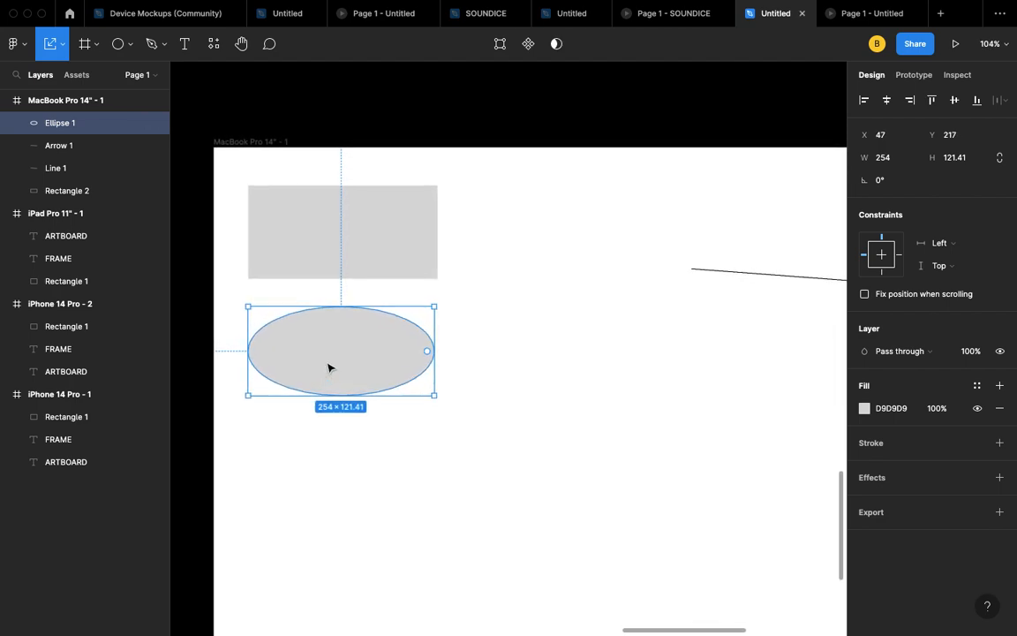
pyautogui.scroll(2, 324, 359)
pyautogui.moveTo(351, 376)
pyautogui.mouseDown()
pyautogui.moveTo(361, 369)
pyautogui.moveTo(352, 366)
pyautogui.moveTo(375, 365)
pyautogui.moveTo(350, 366)
pyautogui.moveTo(352, 345)
pyautogui.moveTo(353, 395)
pyautogui.moveTo(373, 373)
pyautogui.moveTo(356, 374)
pyautogui.mouseUp()
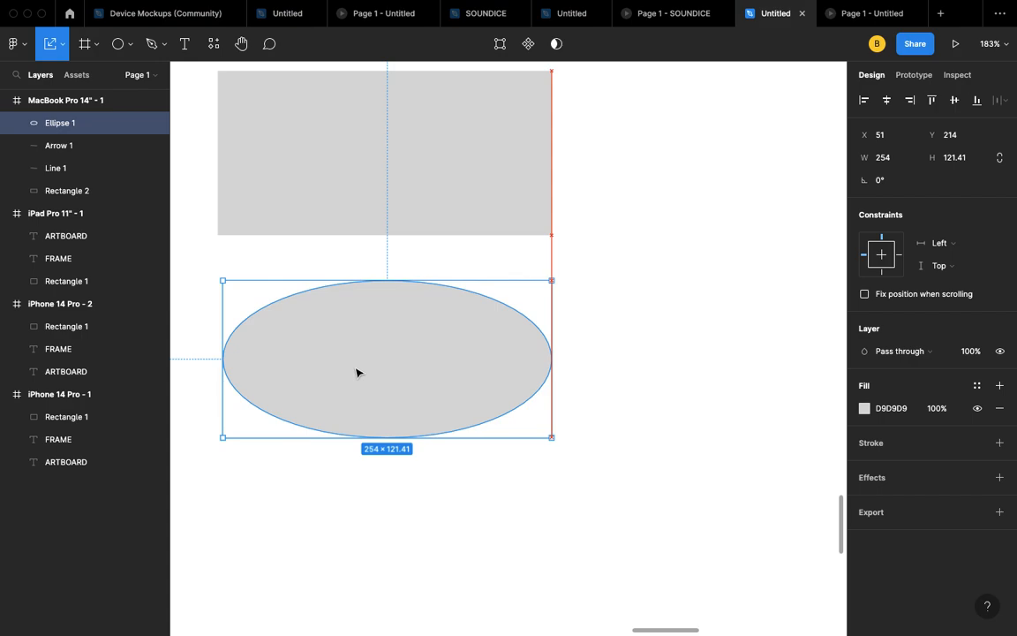
pyautogui.moveTo(357, 372); pyautogui.dragTo(357, 367)
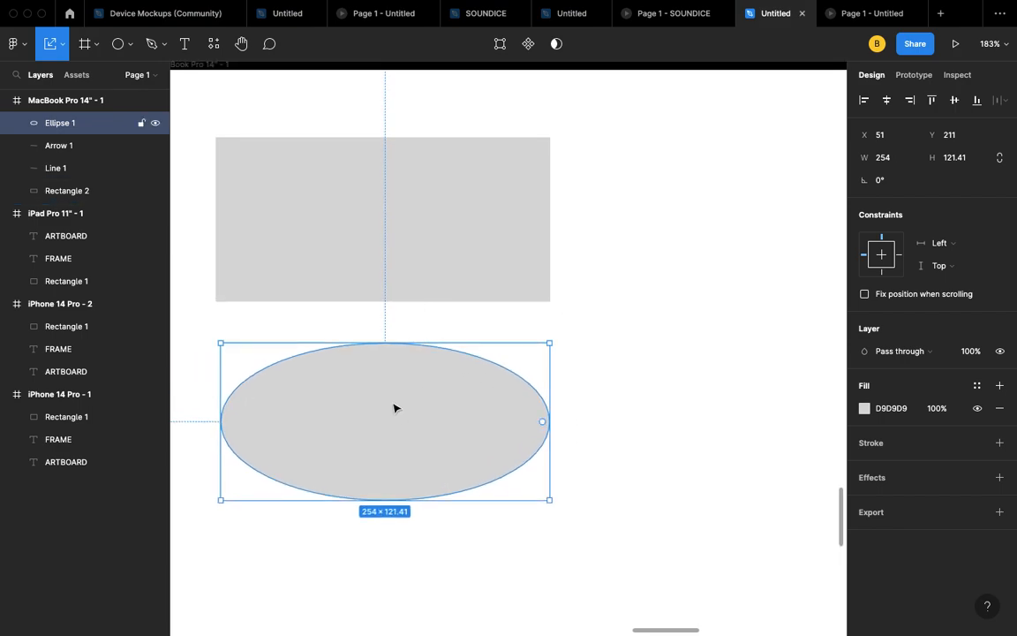
# - Draw a second, slightly slanted line about 198 long above the existing line
pyautogui.scroll(-5, 395, 408)
pyautogui.hscroll(3, 620, 399)
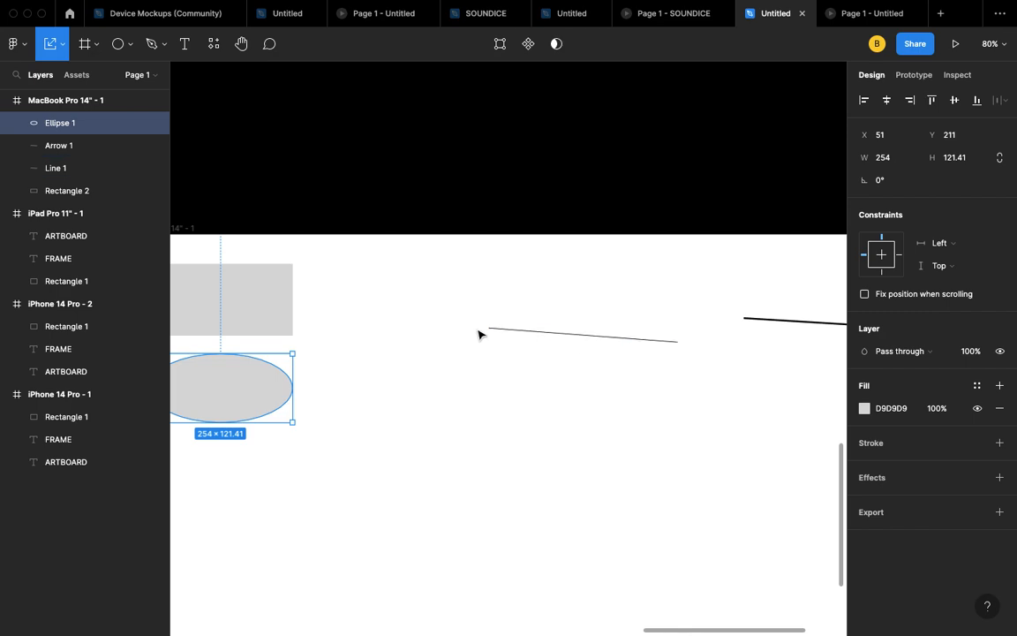
pyautogui.click(540, 335)
pyautogui.scroll(3, 545, 332)
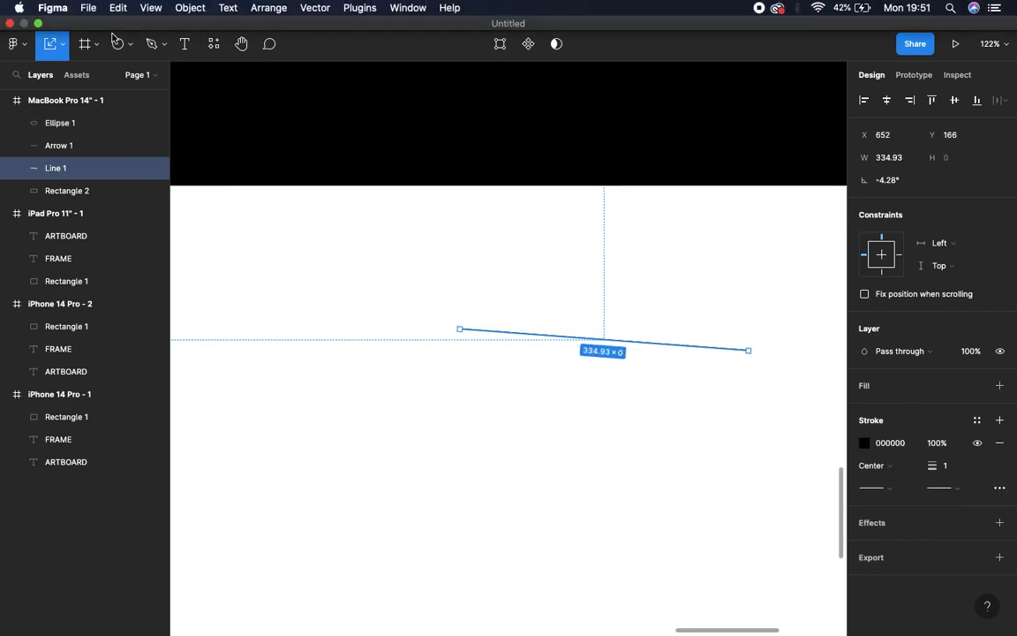
pyautogui.click(129, 47)
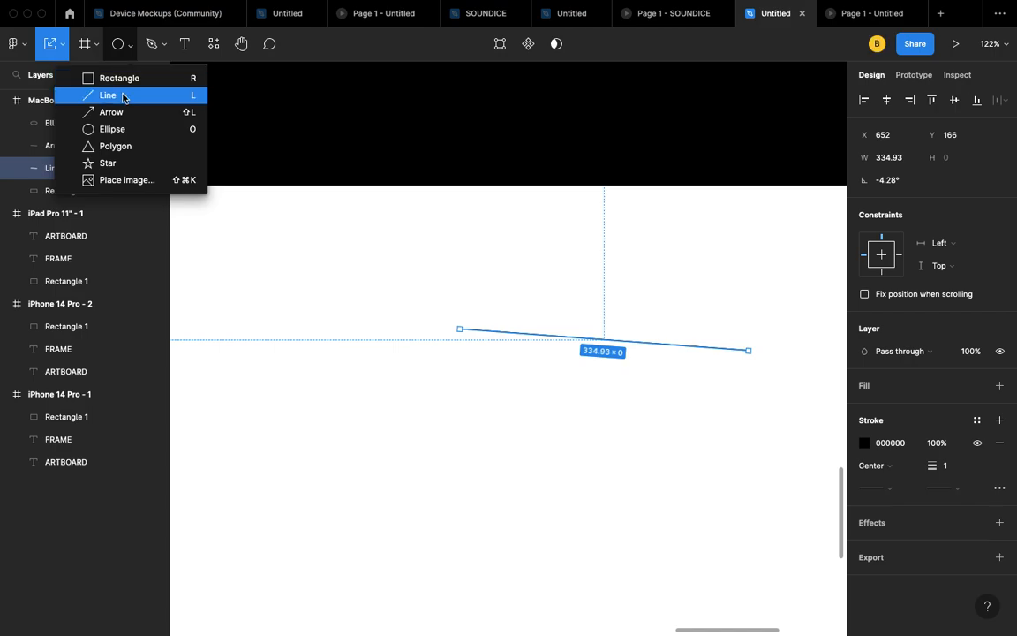
pyautogui.click(124, 95)
pyautogui.moveTo(434, 254); pyautogui.dragTo(605, 277)
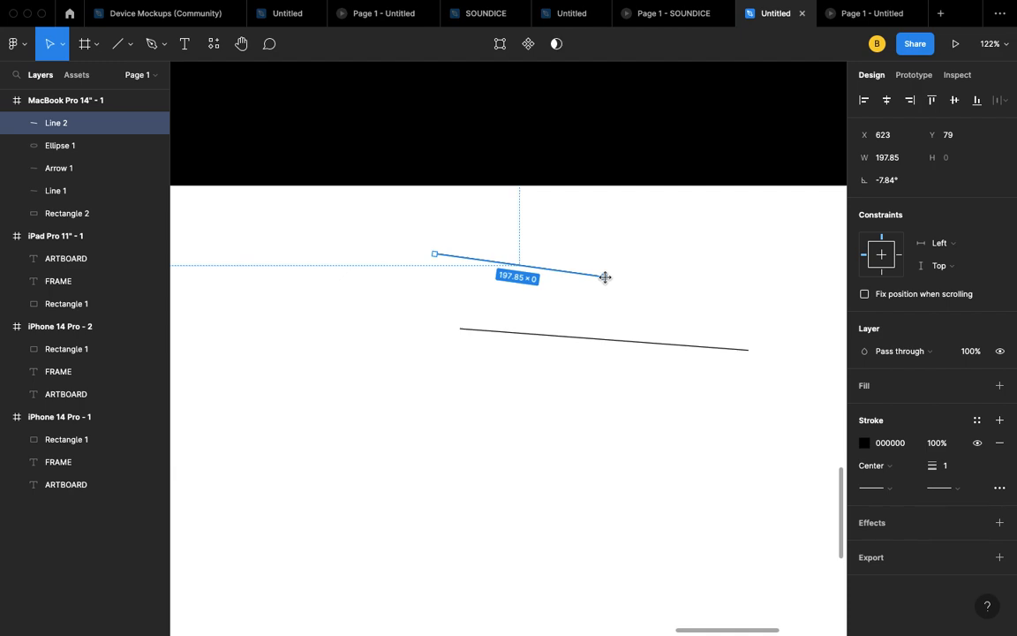
# - Rotate the new short line freehand to about 3°
pyautogui.click(531, 229)
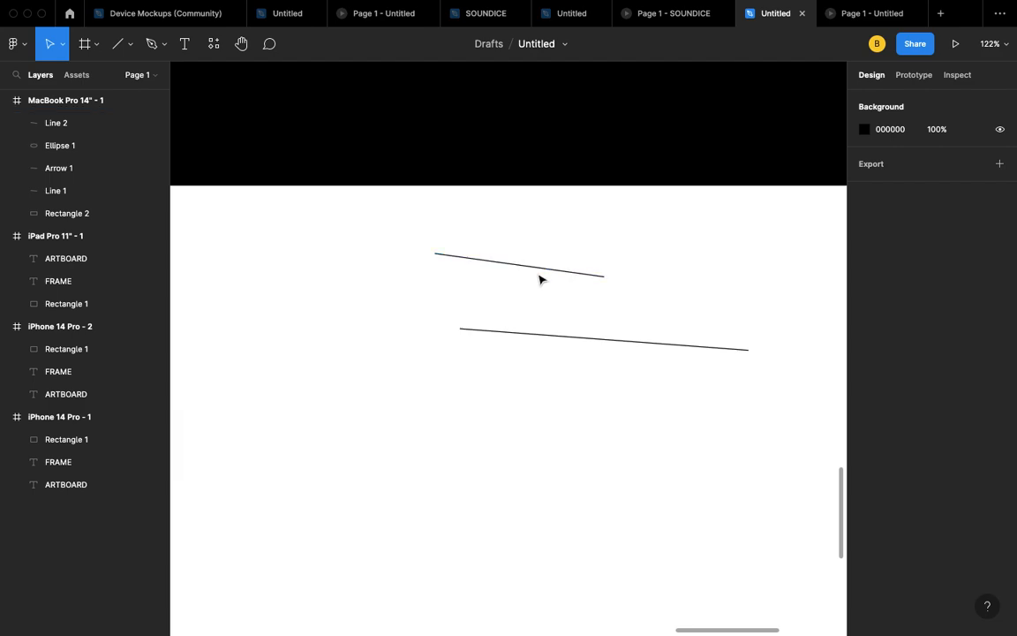
pyautogui.click(597, 279)
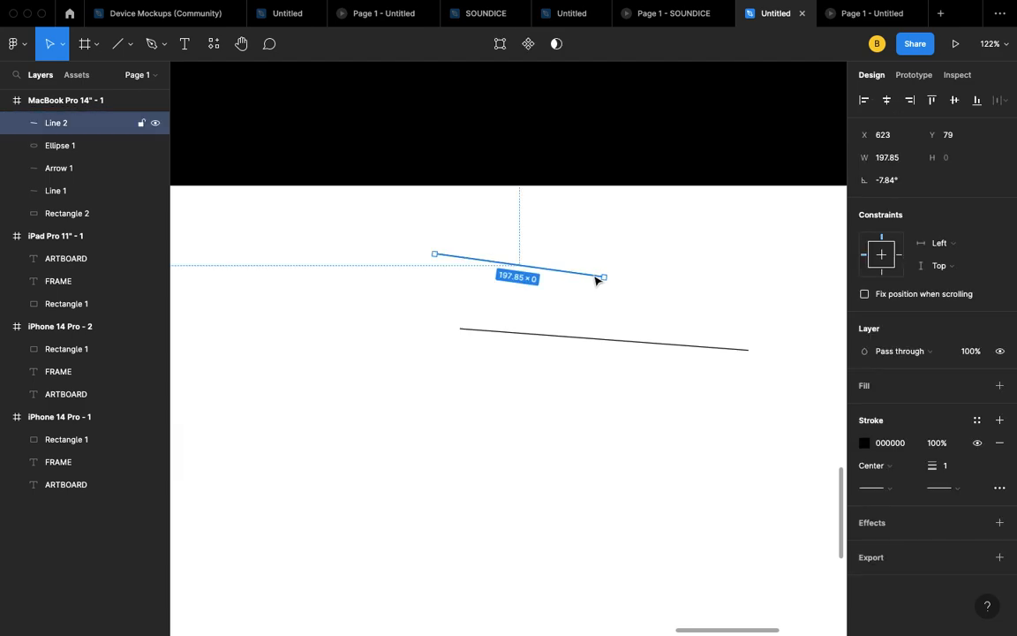
pyautogui.moveTo(611, 280); pyautogui.dragTo(619, 261)
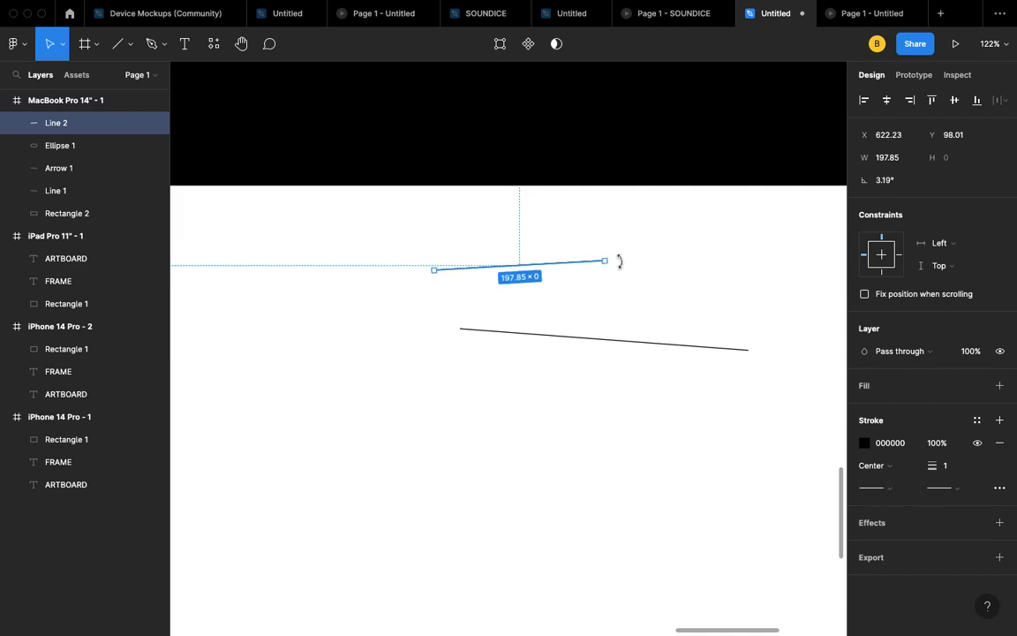
# - Set the short line's rotation to 180° so it lies horizontally
pyautogui.scroll(-5, 623, 266)
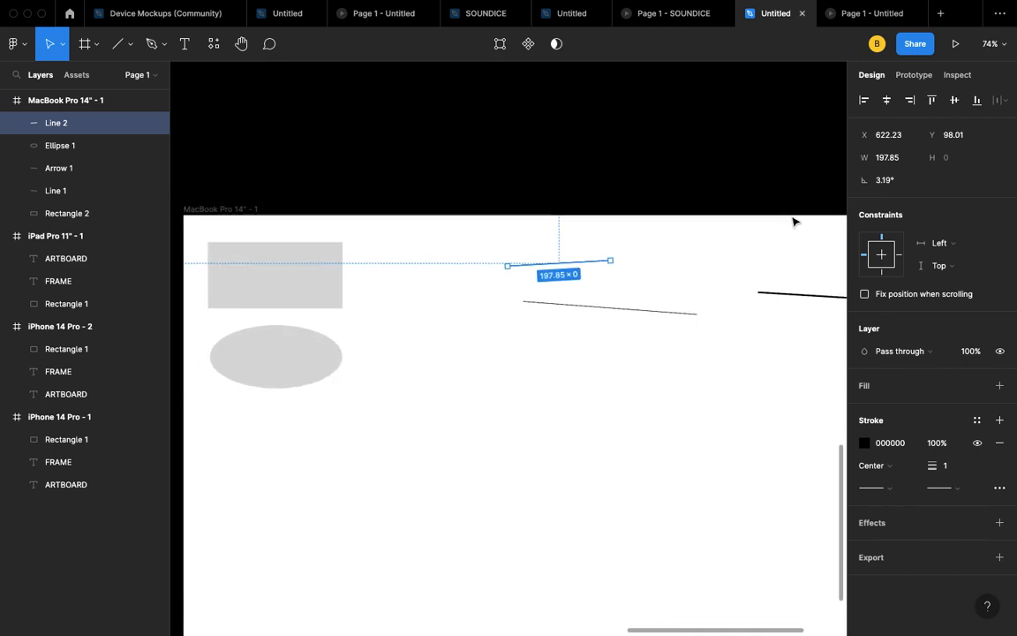
pyautogui.click(897, 186)
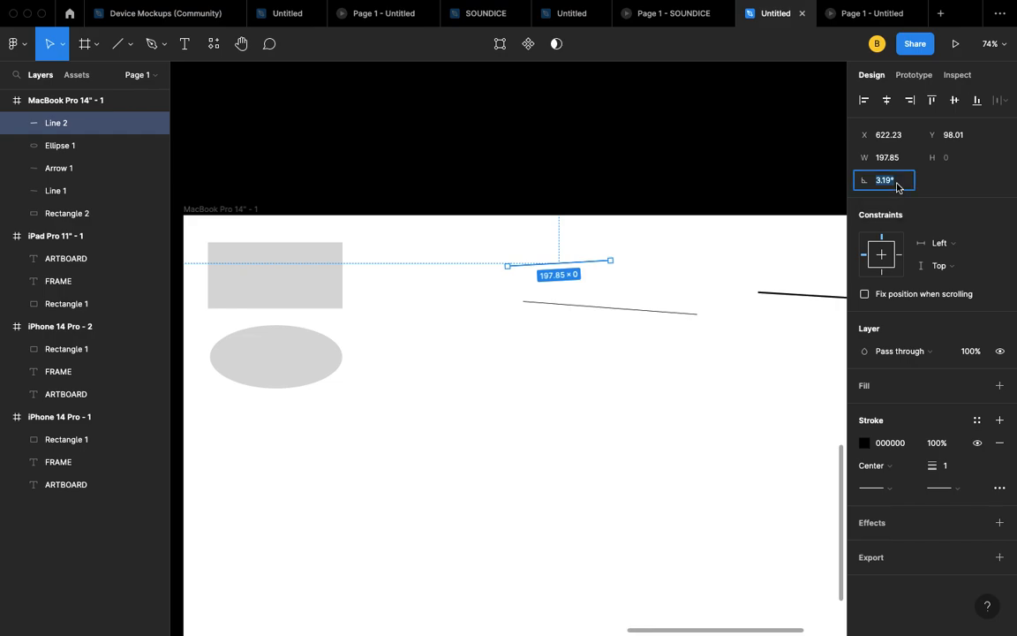
pyautogui.press('Return')
# - Set the rotation of the longer slanted line to 180°
pyautogui.scroll(5, 521, 277)
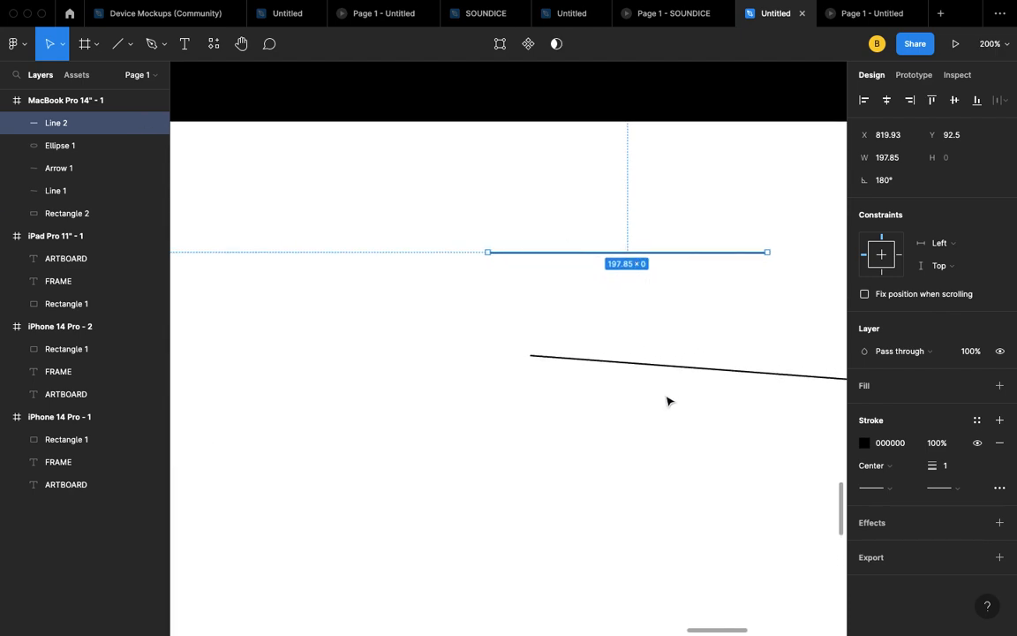
pyautogui.click(688, 368)
pyautogui.click(900, 182)
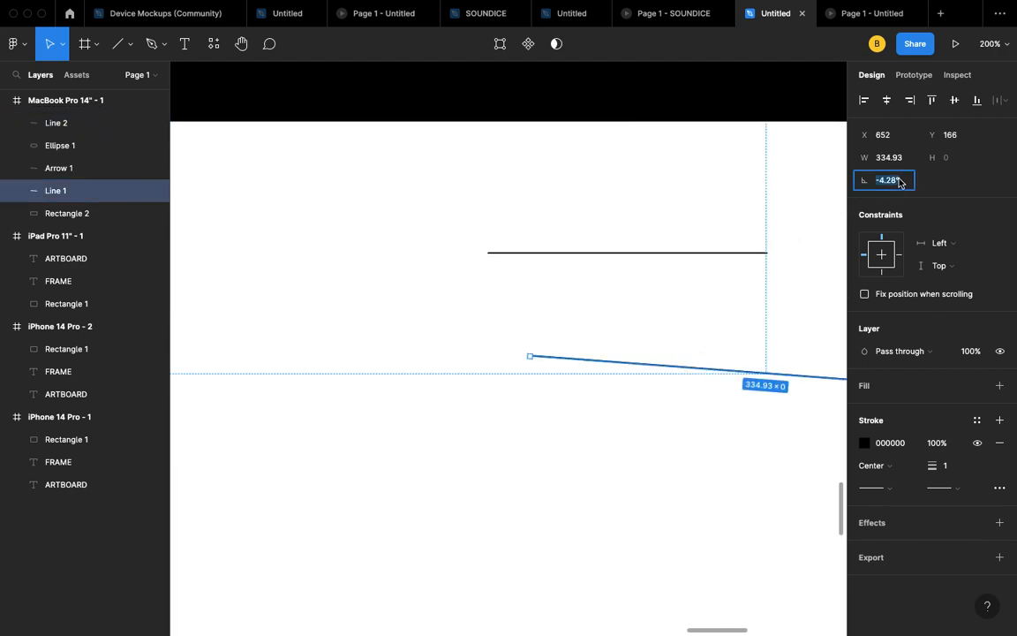
pyautogui.write('180')
pyautogui.press('Return')
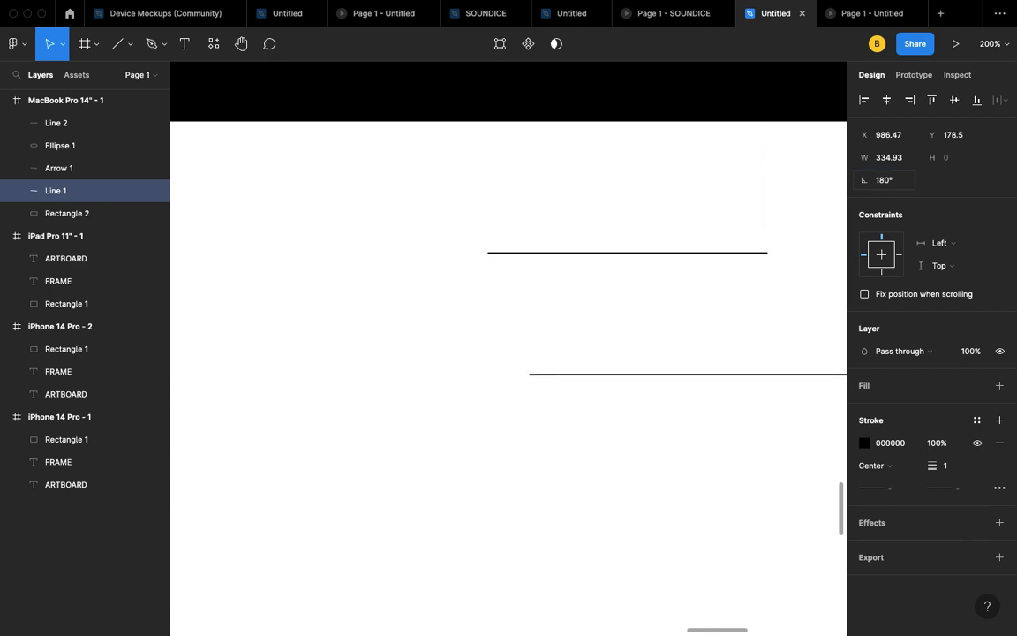
# - Set the arrow's rotation to 180° and deselect it
pyautogui.scroll(-5, 581, 256)
pyautogui.click(598, 357)
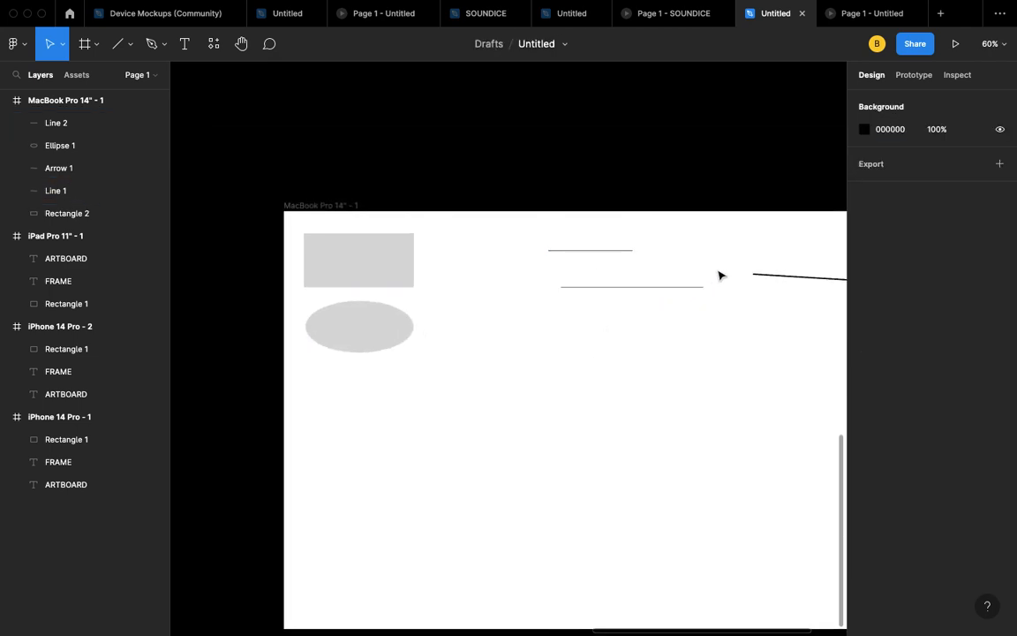
pyautogui.hscroll(5, 720, 276)
pyautogui.click(672, 287)
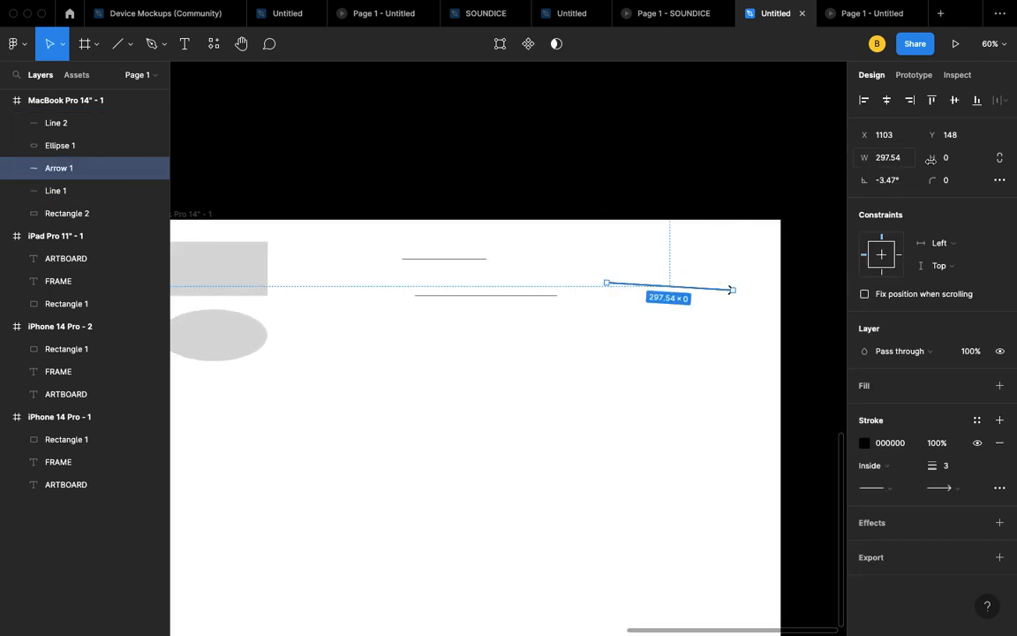
pyautogui.click(892, 183)
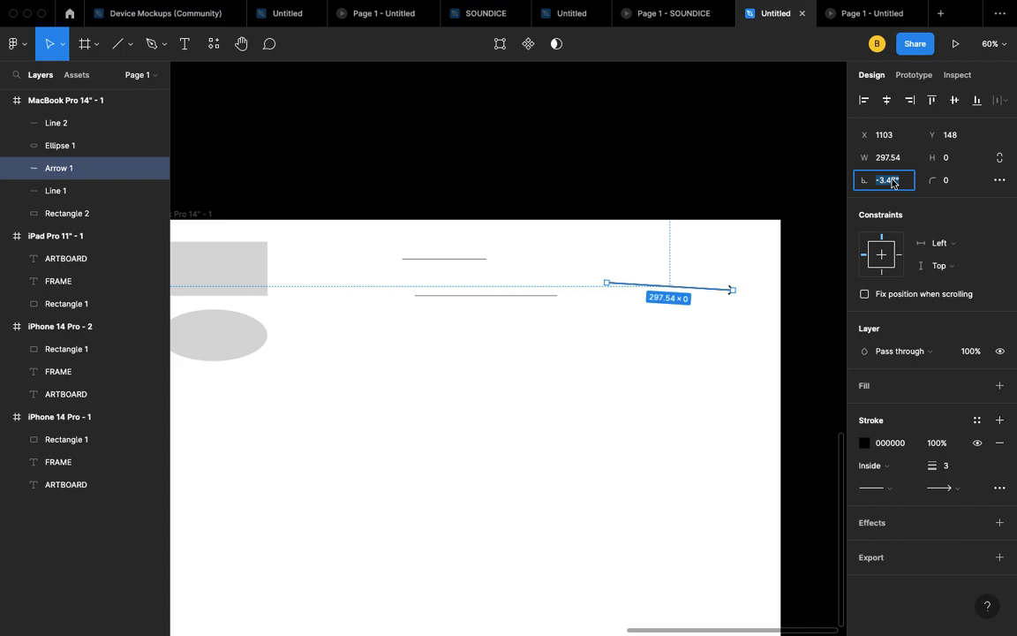
pyautogui.press('Return')
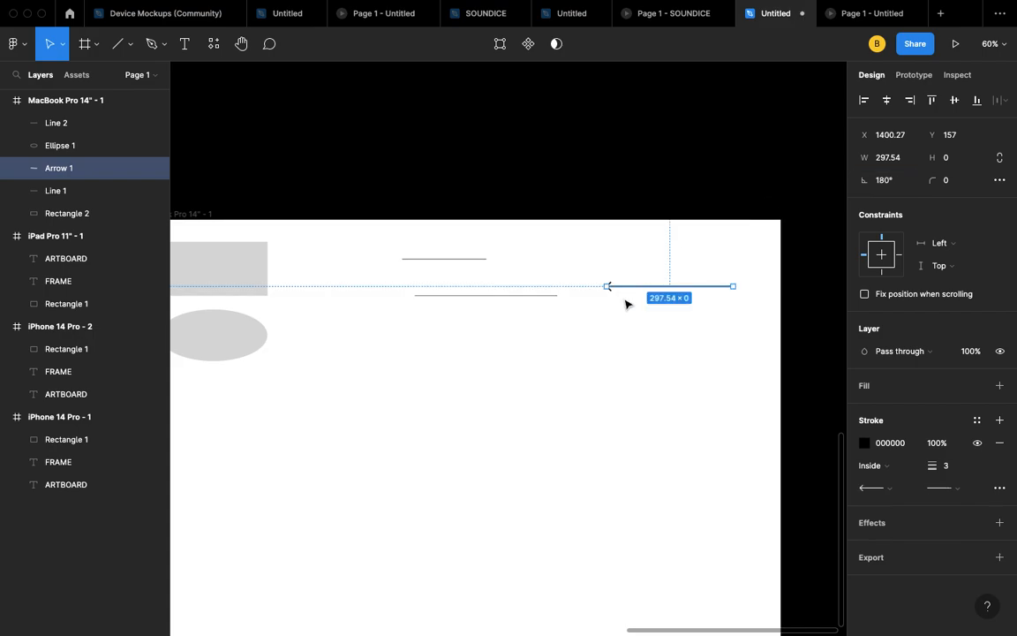
pyautogui.click(627, 302)
# - Set the longer line's rotation to 90° so it stands vertically
pyautogui.hscroll(-5, 629, 301)
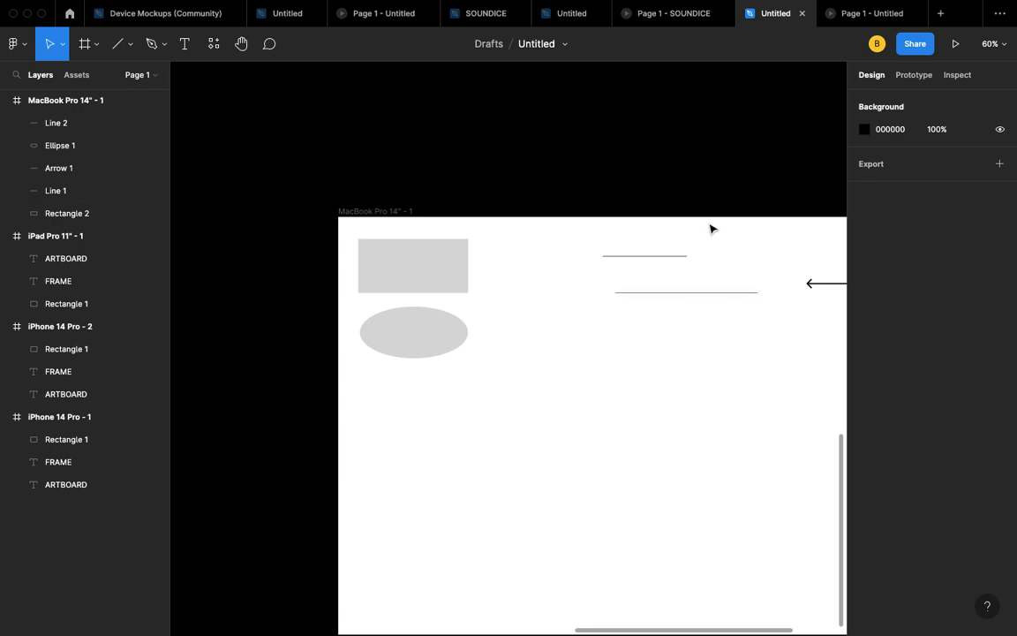
pyautogui.click(695, 293)
pyautogui.click(892, 183)
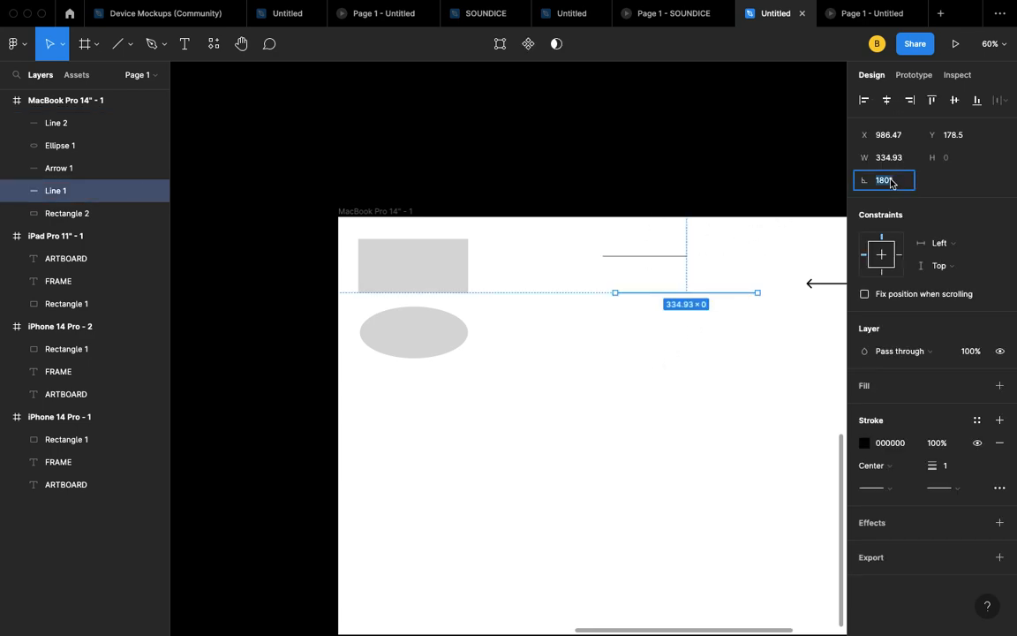
pyautogui.press('Return')
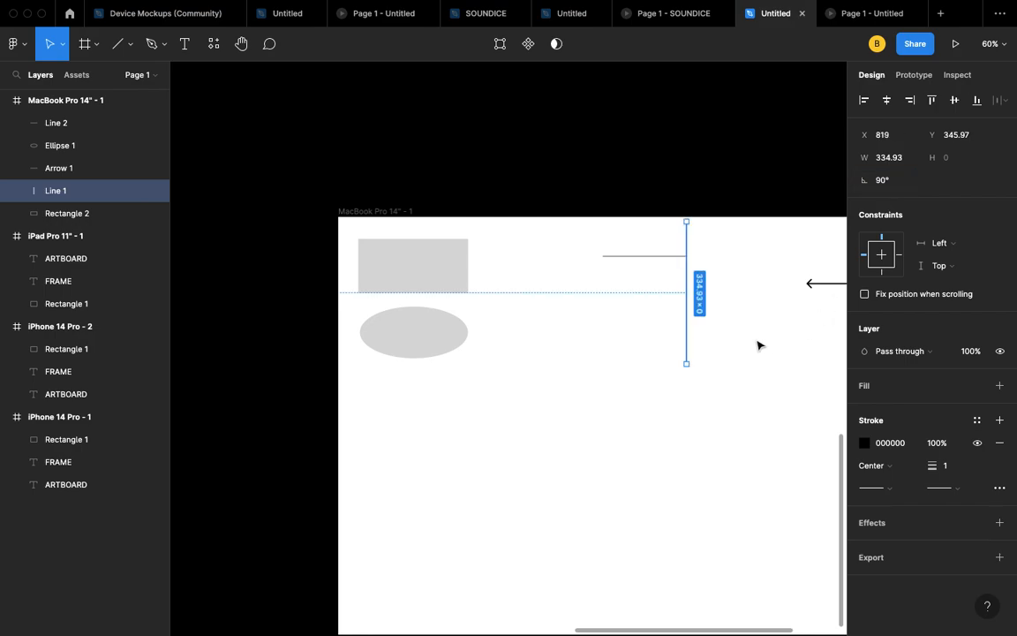
# - Delete the vertical line, the short horizontal line and the arrow from the MacBook Pro 14" frame
pyautogui.click(758, 345)
pyautogui.click(688, 289)
pyautogui.press('Delete')
pyautogui.click(676, 257)
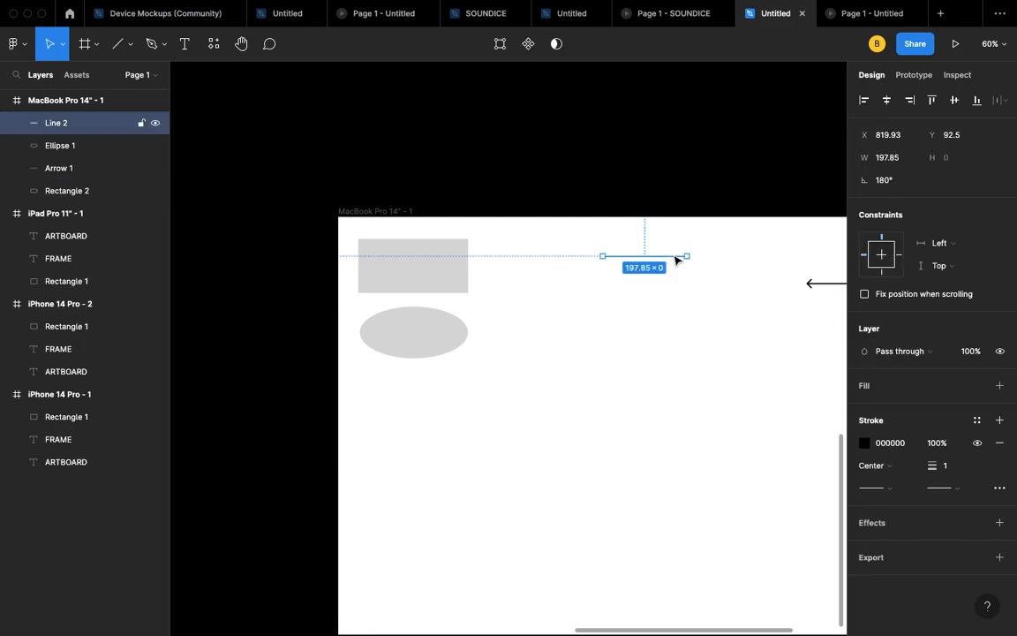
pyautogui.press('Delete')
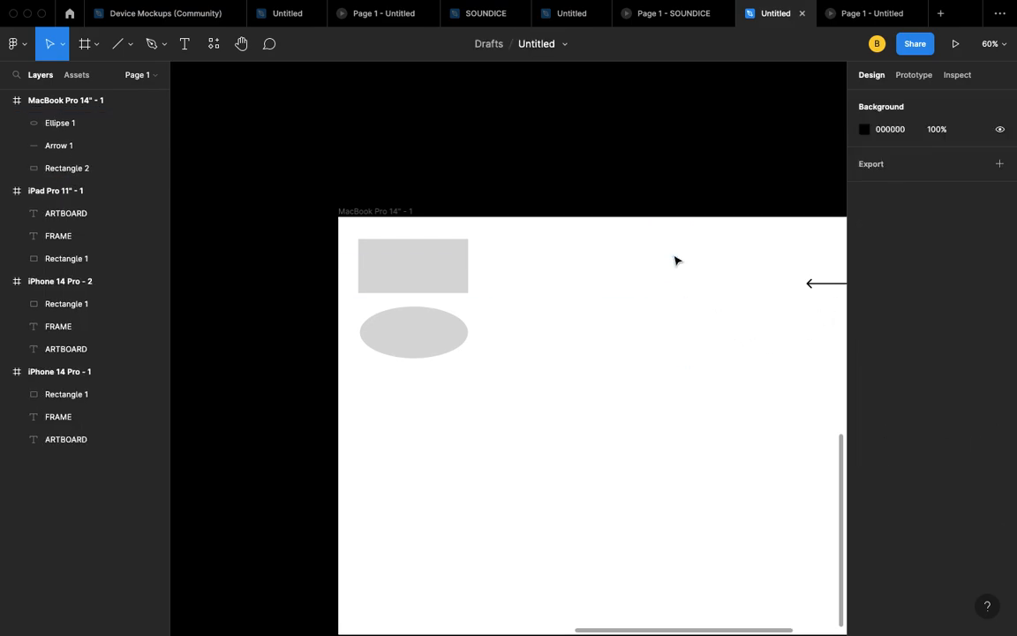
pyautogui.click(826, 283)
pyautogui.press('Delete')
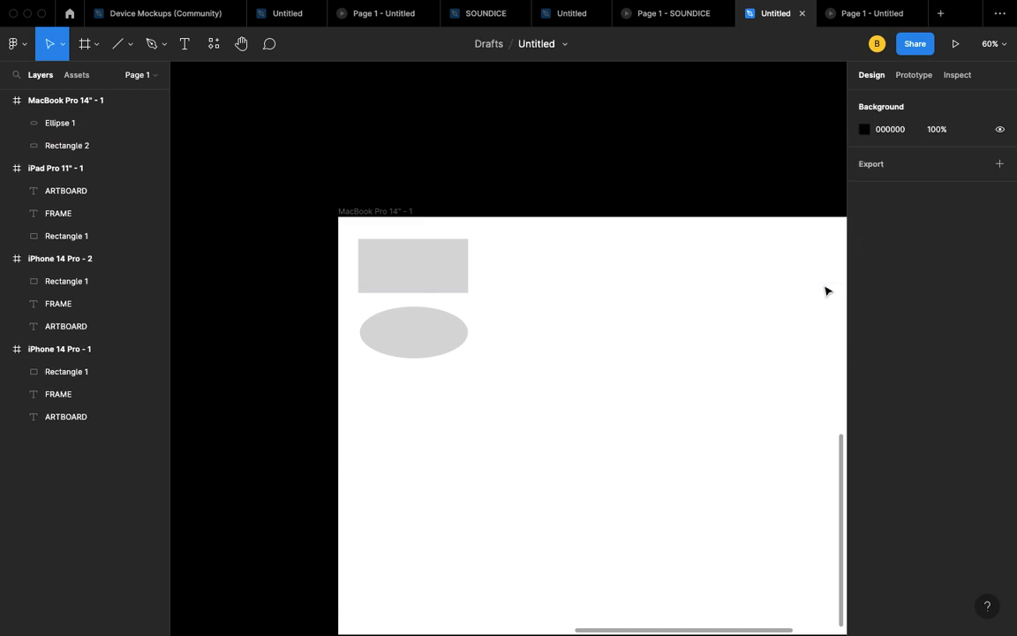
# - Draw a horizontal line about 204 px long beside the rectangle and move it to about X 362, Y 100
pyautogui.click(130, 51)
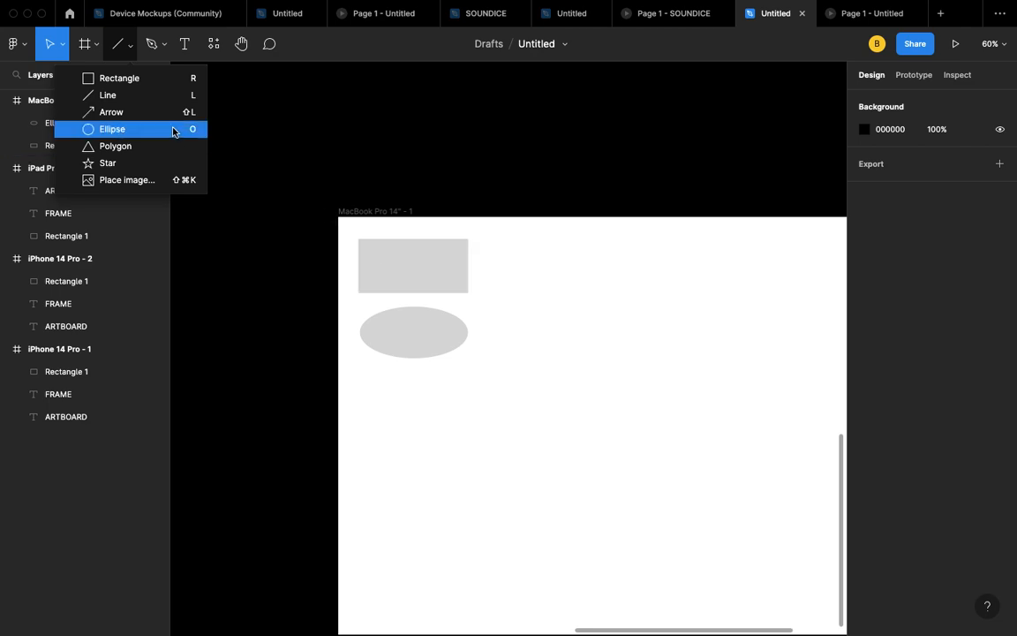
pyautogui.click(129, 101)
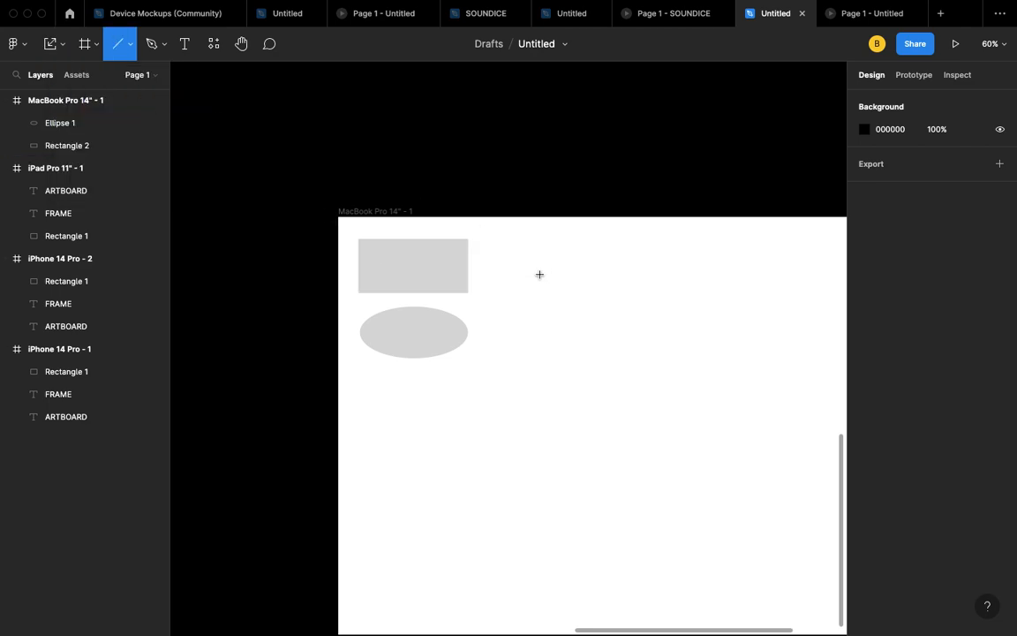
pyautogui.scroll(3, 539, 275)
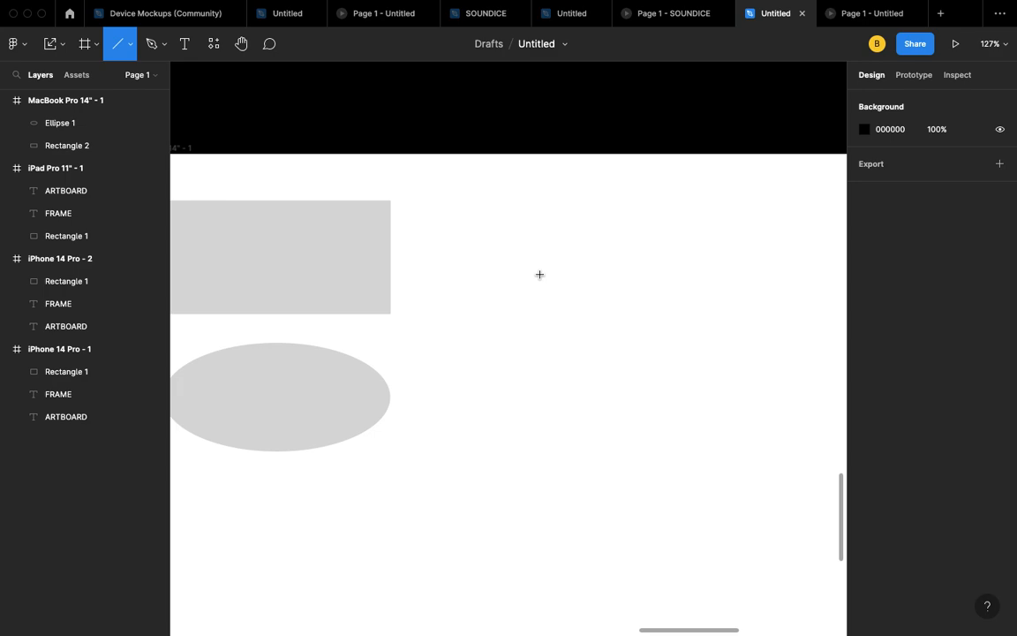
pyautogui.moveTo(539, 275)
pyautogui.mouseDown()
pyautogui.moveTo(711, 291)
pyautogui.moveTo(723, 370)
pyautogui.moveTo(667, 320)
pyautogui.moveTo(683, 277)
pyautogui.moveTo(715, 286)
pyautogui.moveTo(688, 276)
pyautogui.moveTo(743, 275)
pyautogui.moveTo(720, 273)
pyautogui.mouseUp()
pyautogui.press('v')
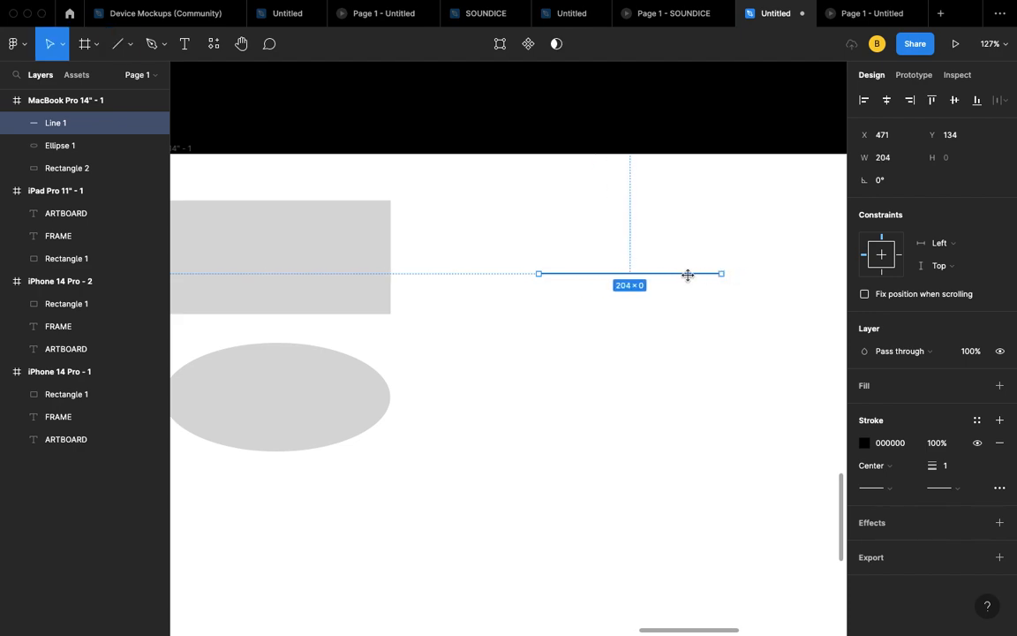
pyautogui.moveTo(642, 274); pyautogui.dragTo(547, 245)
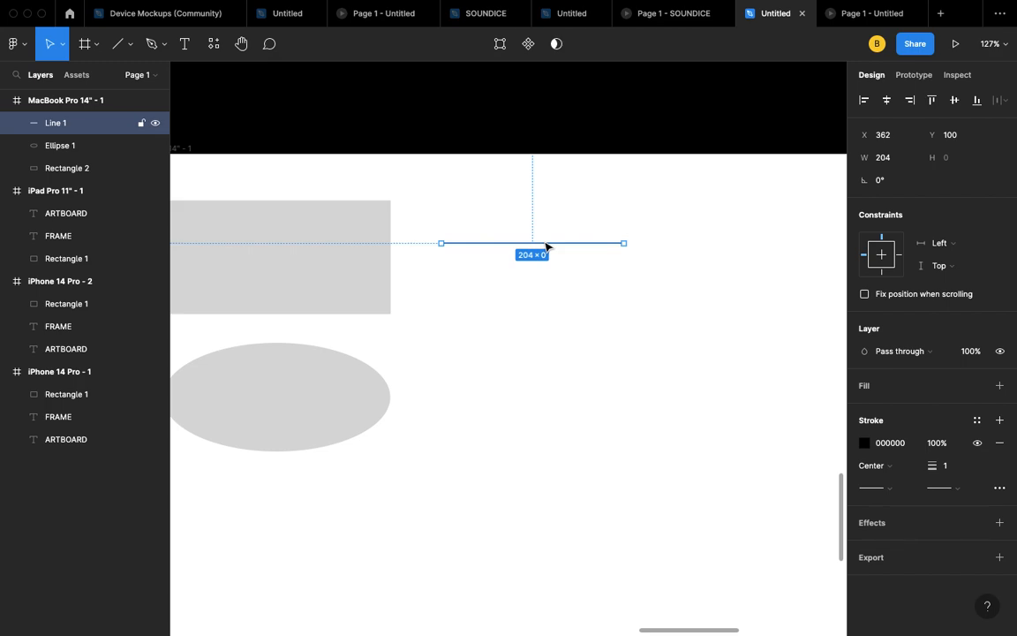
# - Examine the fill, stroke and effect settings of the dark red rectangle on the iPhone 14 Pro - 2 frame
pyautogui.click(347, 247)
pyautogui.hscroll(-3, 347, 247)
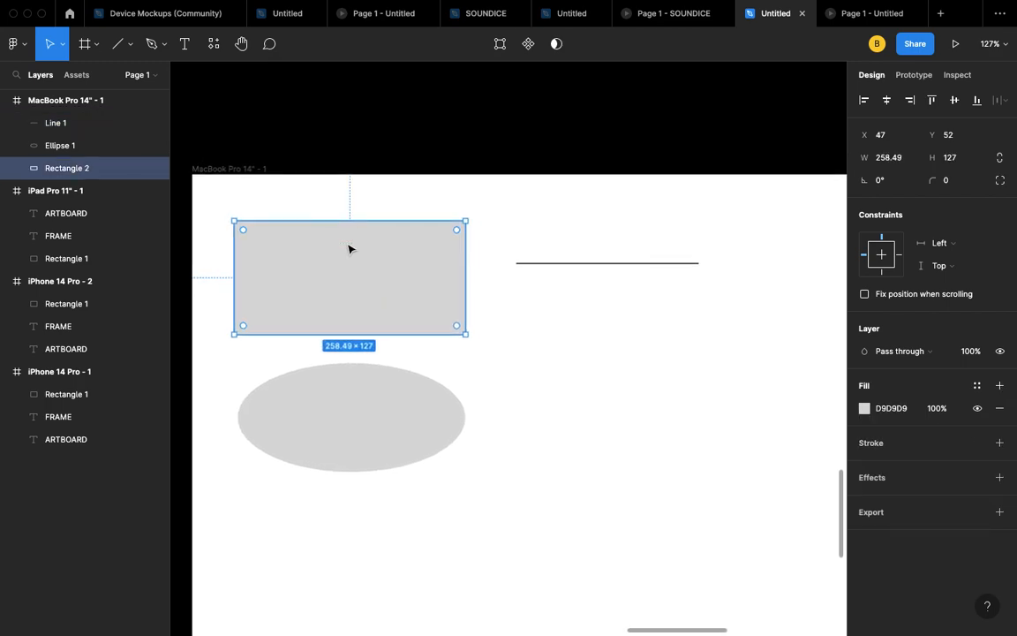
pyautogui.scroll(-5, 350, 250)
pyautogui.scroll(-3, 348, 249)
pyautogui.hscroll(-5, 353, 247)
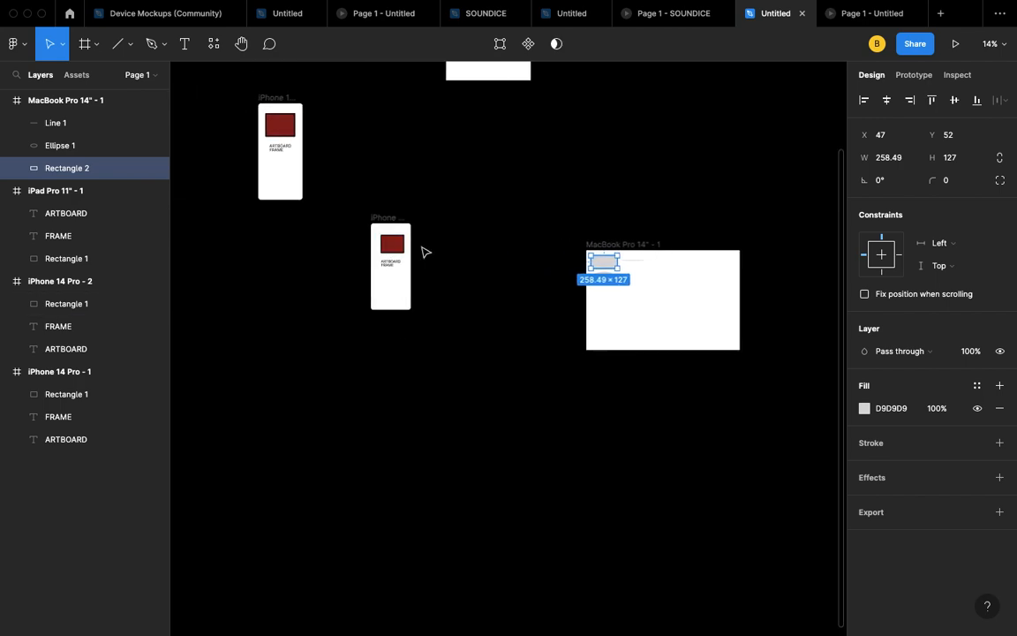
pyautogui.scroll(5, 424, 253)
pyautogui.click(302, 243)
pyautogui.hscroll(-2, 449, 279)
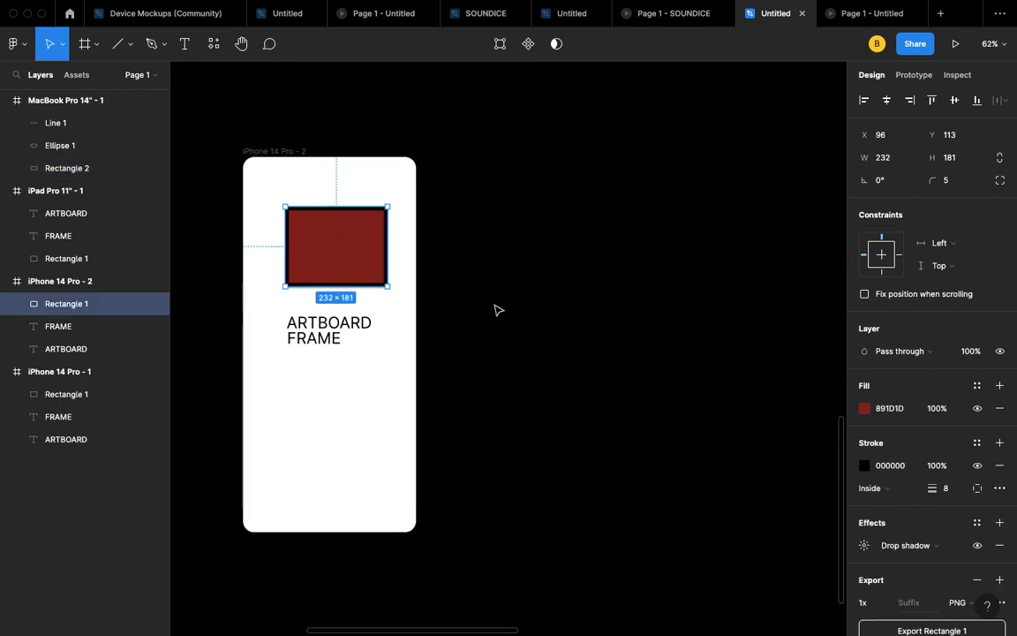
pyautogui.scroll(-2, 949, 547)
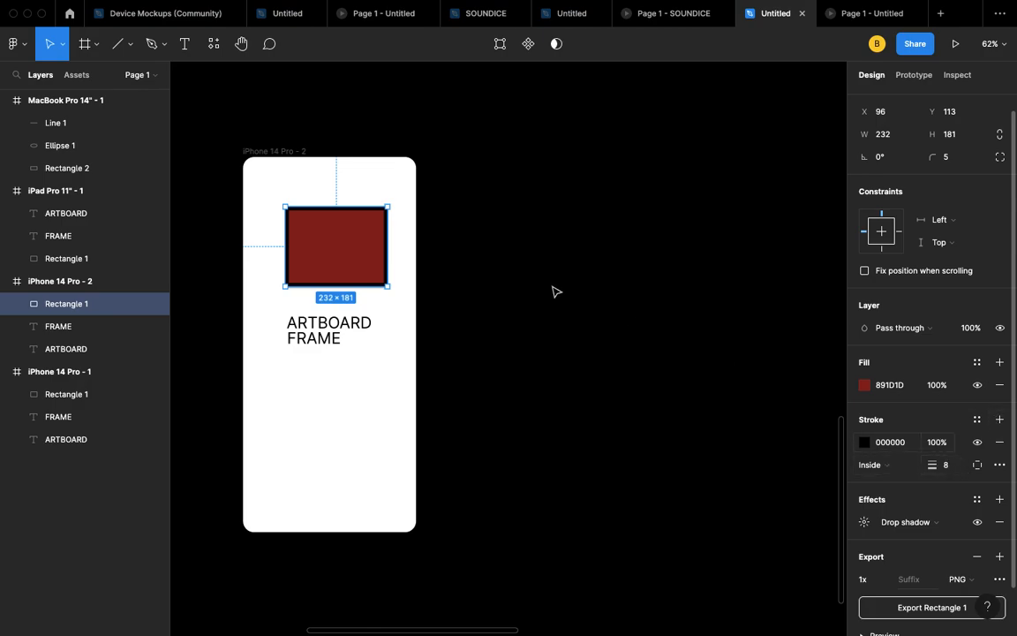
pyautogui.scroll(5, 378, 250)
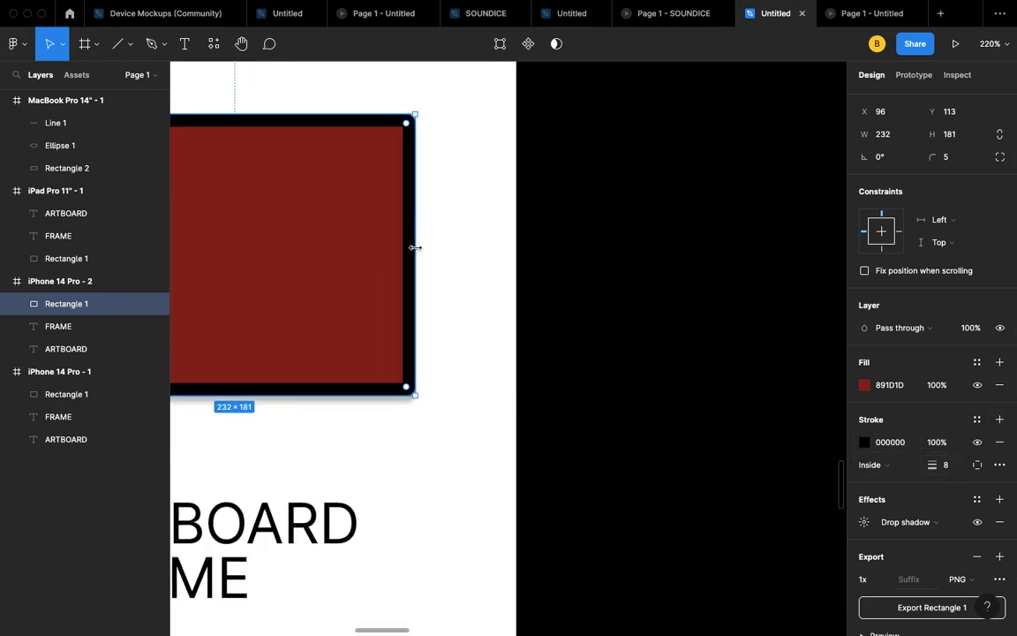
pyautogui.scroll(-5, 415, 247)
pyautogui.hscroll(8, 417, 250)
pyautogui.scroll(-4, 418, 252)
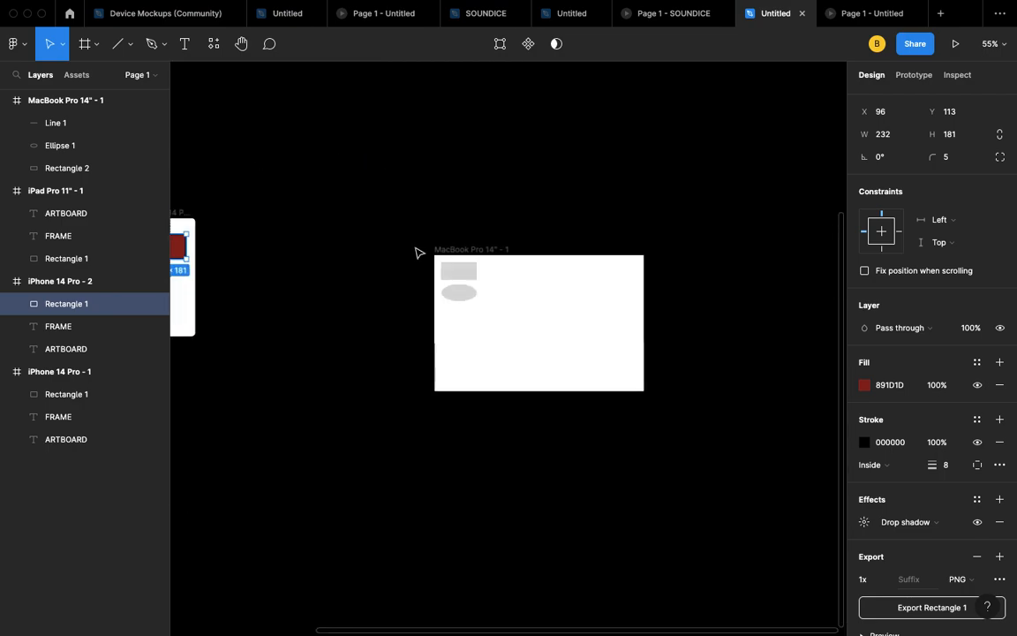
pyautogui.scroll(10, 522, 298)
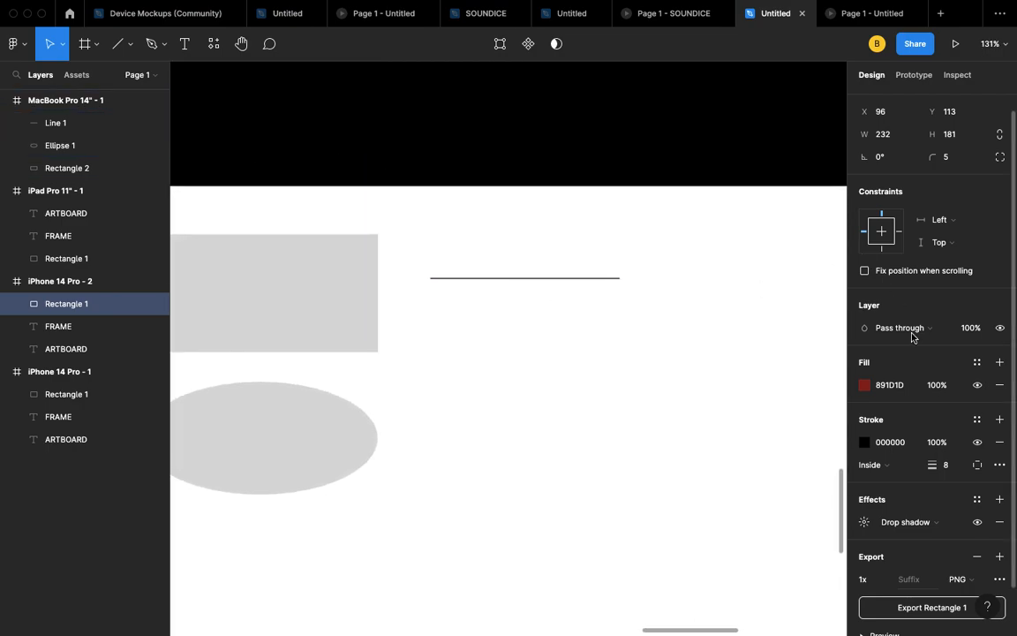
pyautogui.scroll(-2, 909, 521)
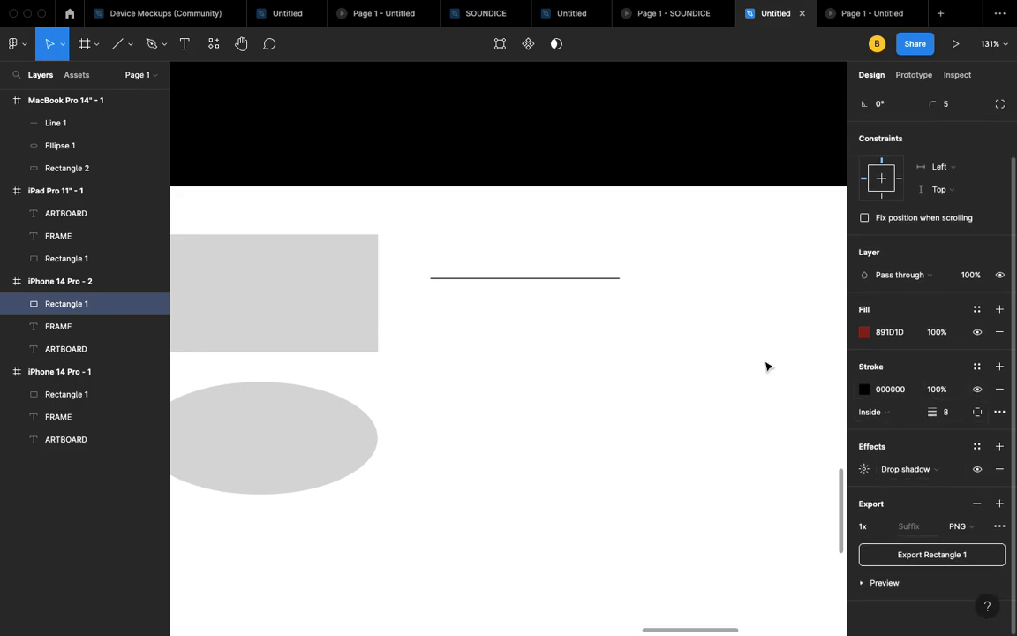
# - Set the stroke weight of the horizontal line beside the rectangle to 10 and deselect it
pyautogui.click(549, 279)
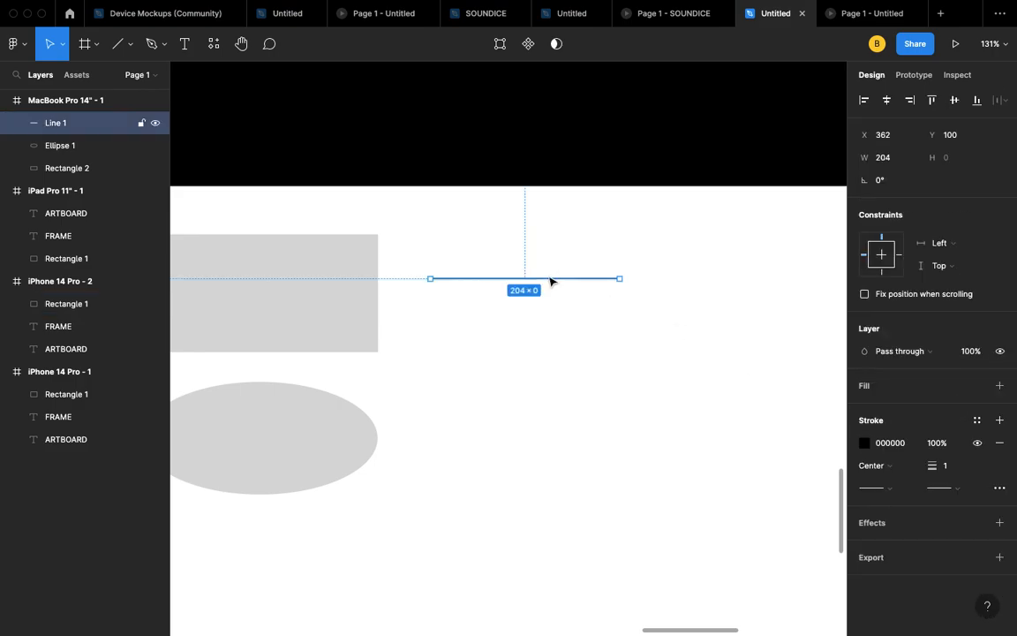
pyautogui.click(953, 471)
pyautogui.press('Up')
pyautogui.press('Up')
pyautogui.press('Up')
pyautogui.press('Up')
pyautogui.press('Up')
pyautogui.press('Up')
pyautogui.press('Up')
pyautogui.press('Up')
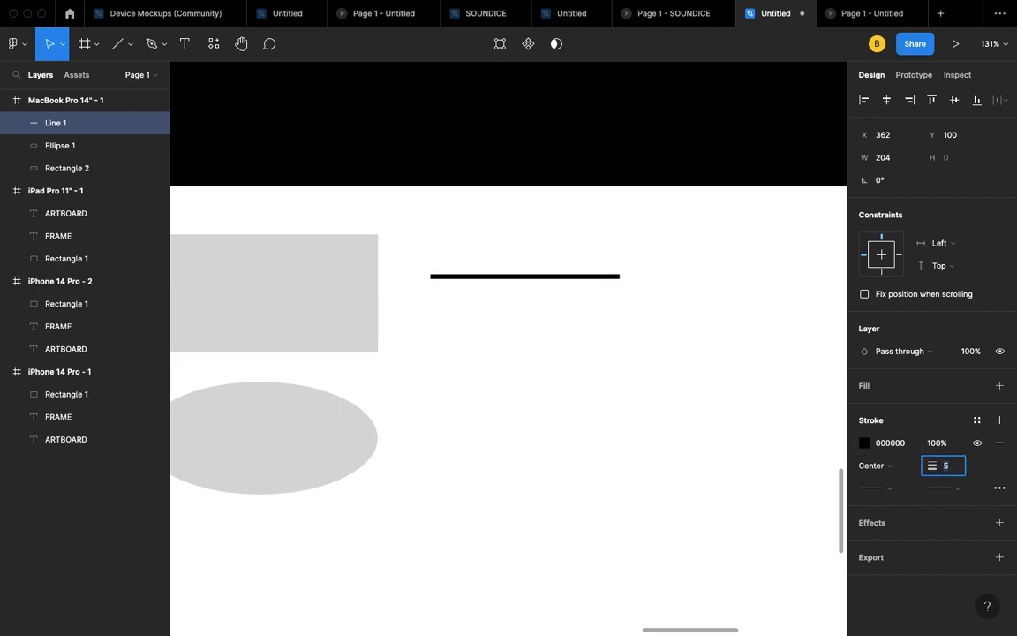
pyautogui.press('Up')
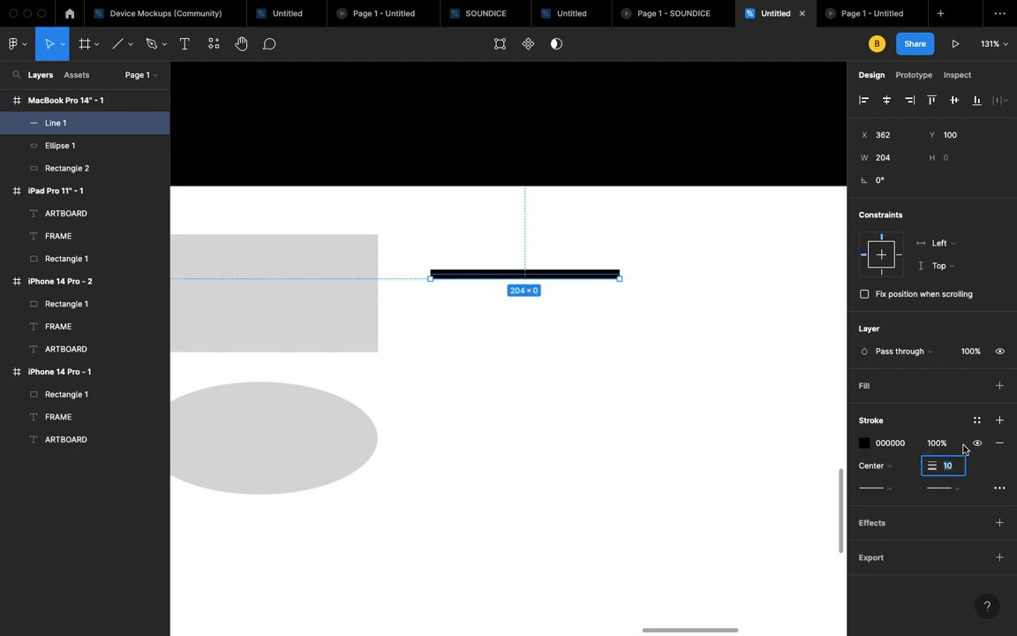
pyautogui.click(600, 345)
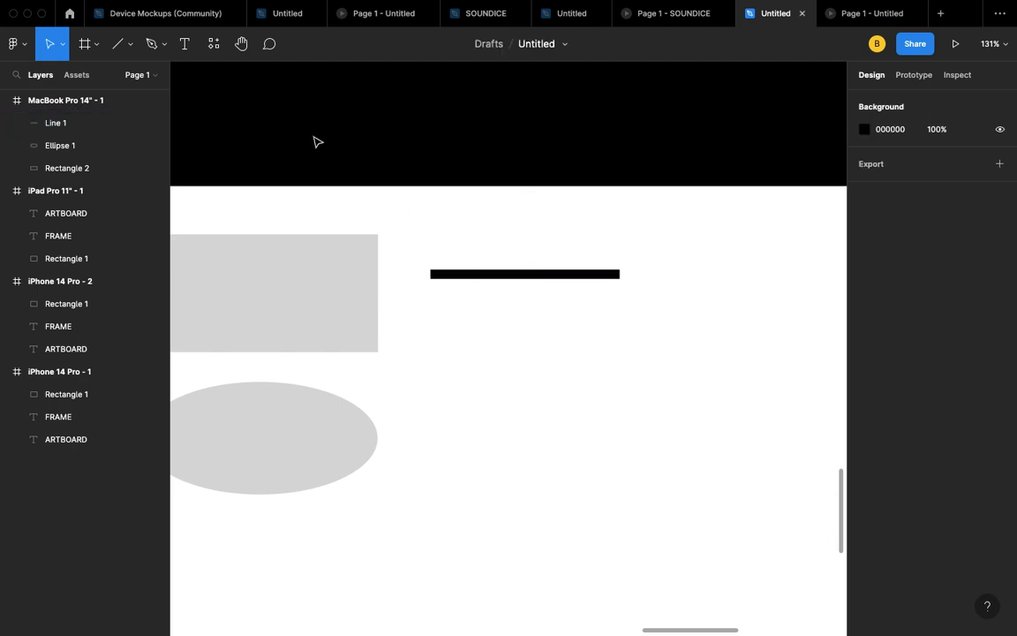
# - Draw a second horizontal line about 218 px long below the thick line and delete it
pyautogui.click(121, 46)
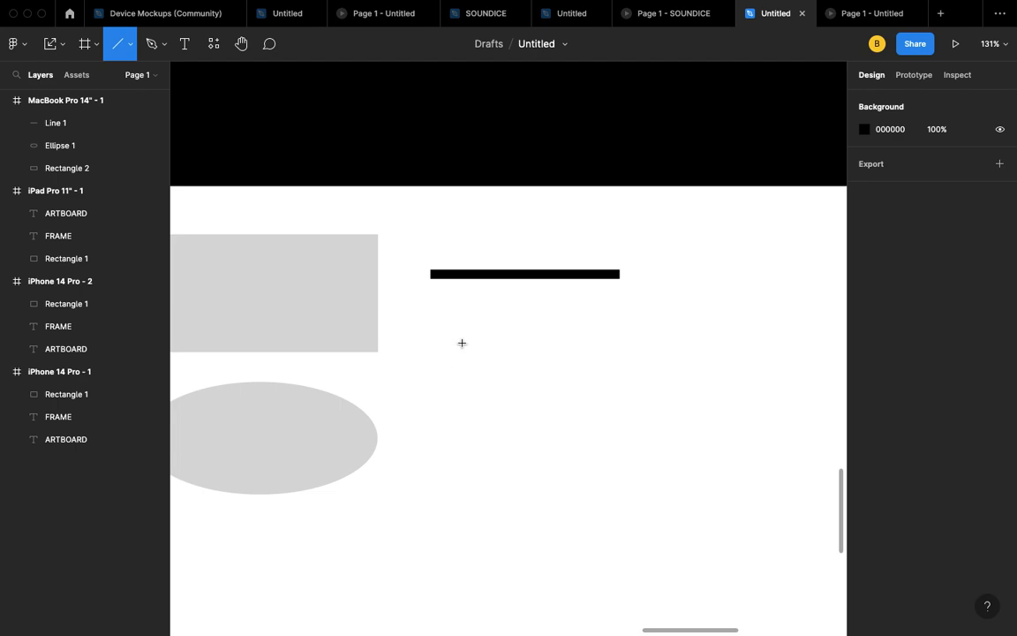
pyautogui.moveTo(461, 343); pyautogui.dragTo(663, 342)
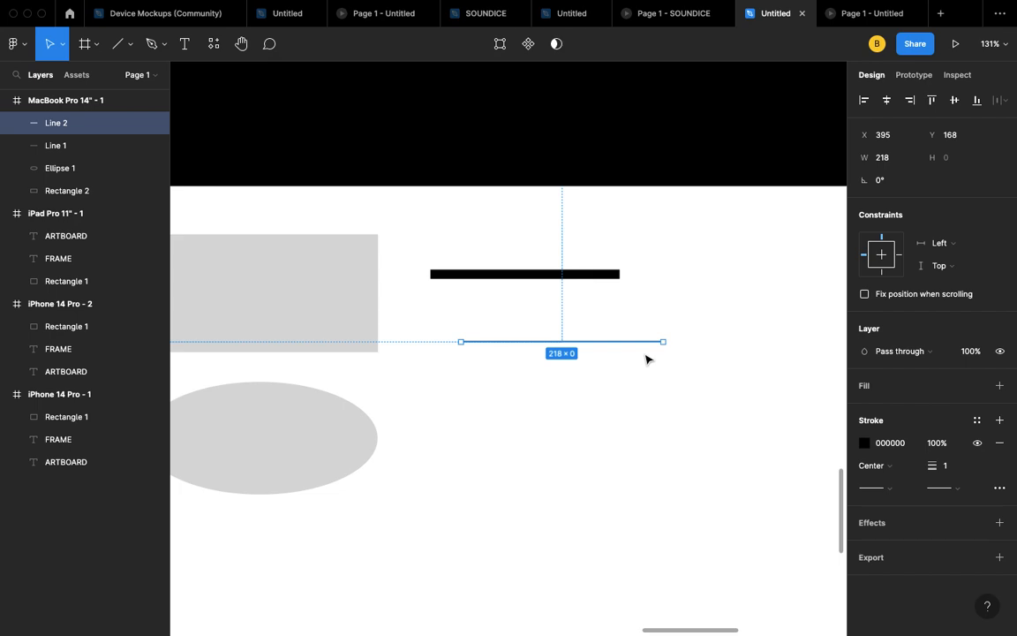
pyautogui.press('Delete')
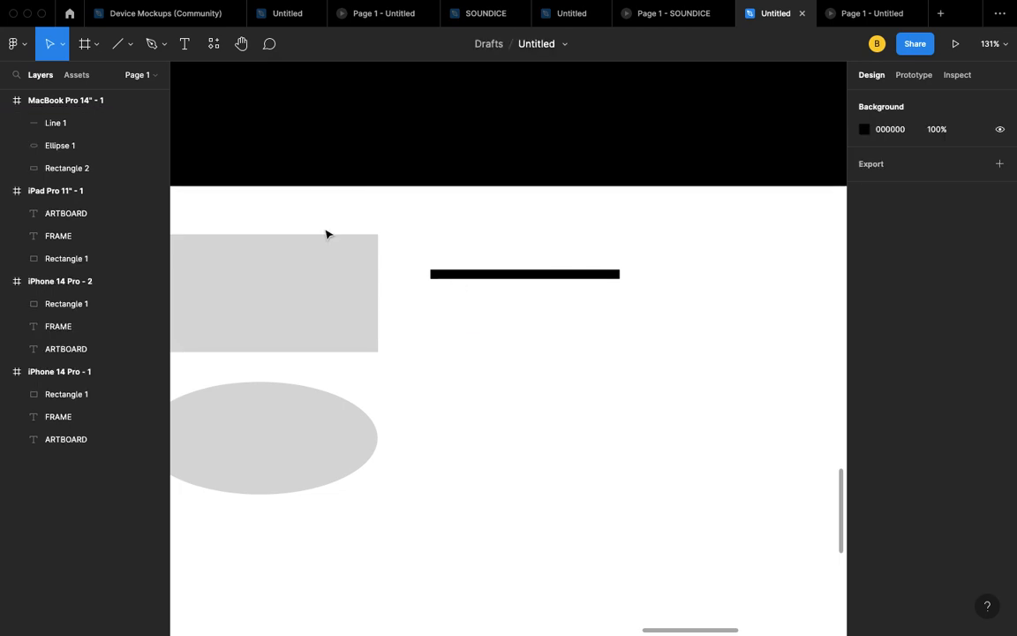
# - Draw a horizontal arrow about 156 px long pointing right, below the thick line
pyautogui.click(129, 50)
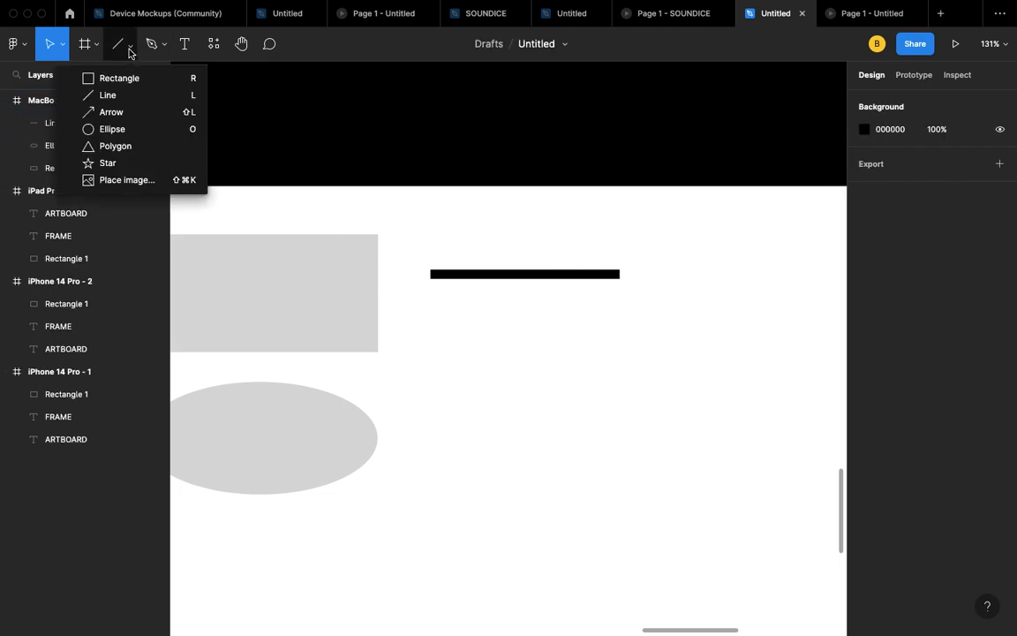
pyautogui.click(132, 115)
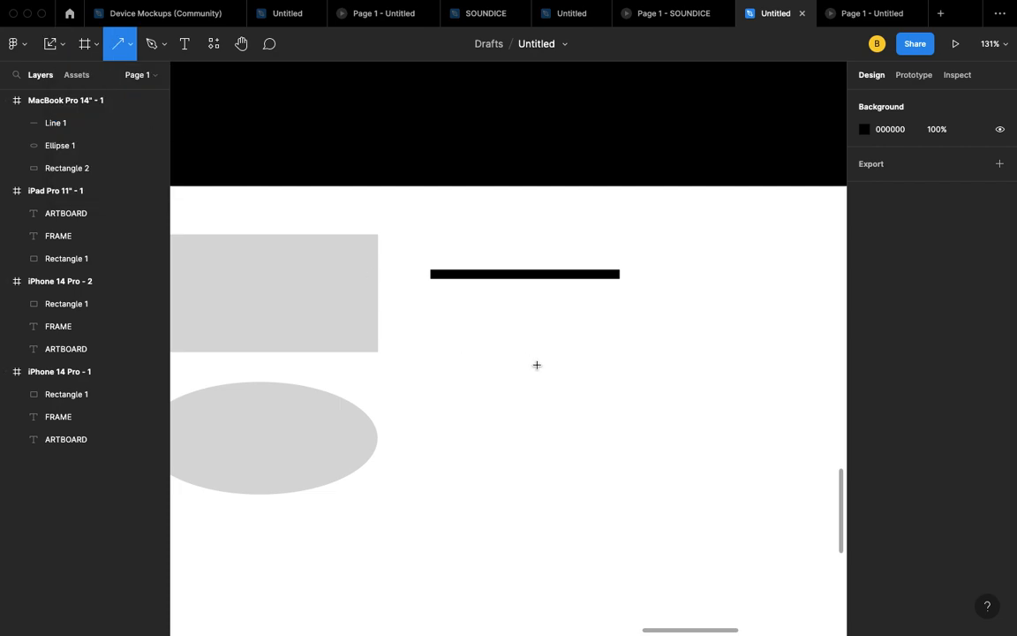
pyautogui.moveTo(537, 365); pyautogui.dragTo(681, 376)
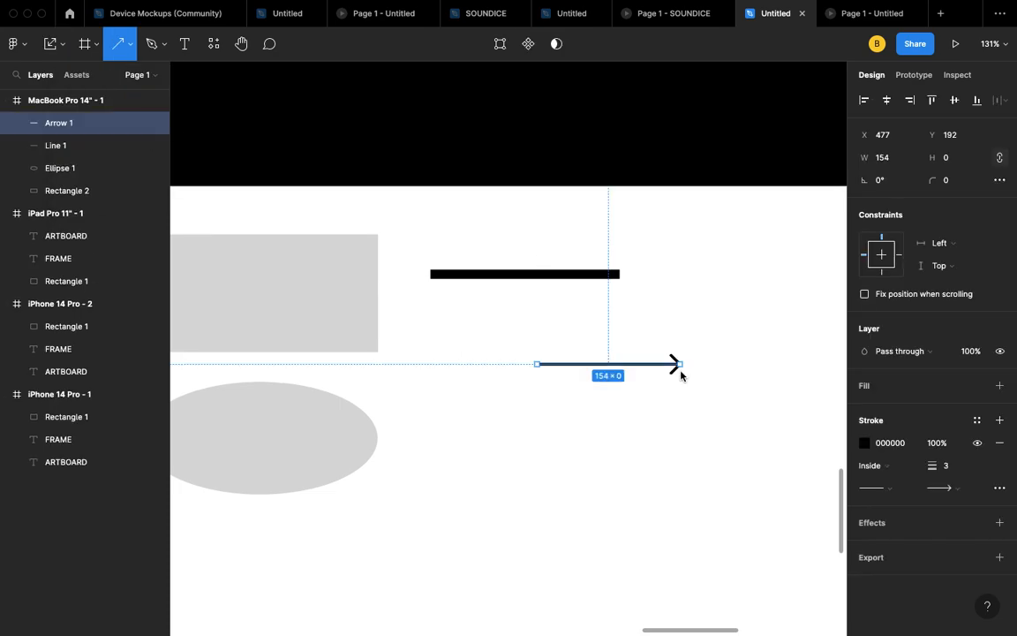
pyautogui.click(685, 390)
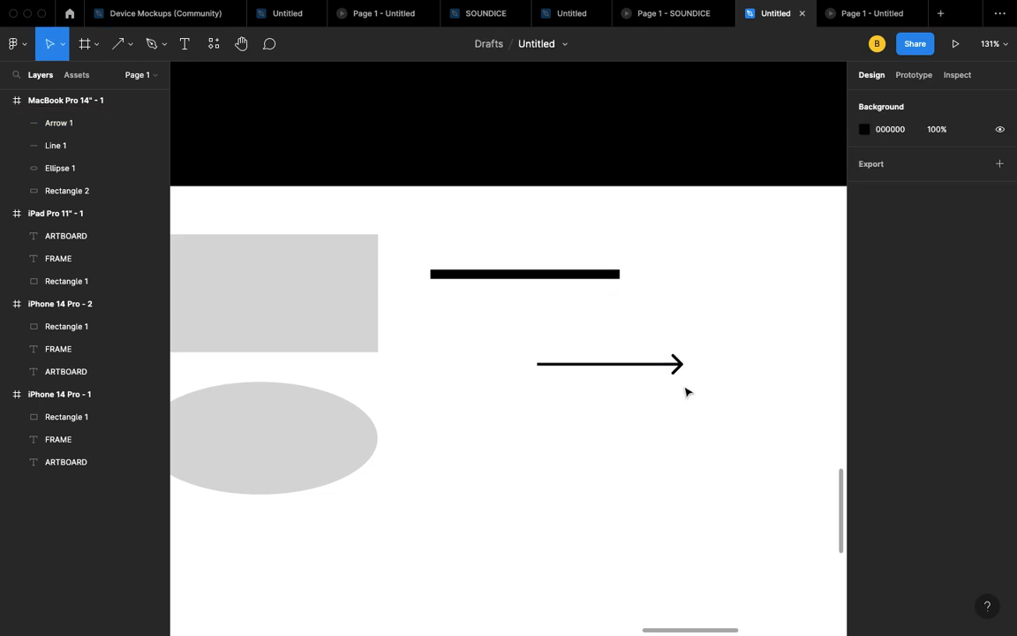
# - Try the Triangle arrow and Circle arrow styles on the arrow's end point, finishing with Diamond arrow
pyautogui.scroll(5, 686, 390)
pyautogui.scroll(2, 685, 391)
pyautogui.click(679, 361)
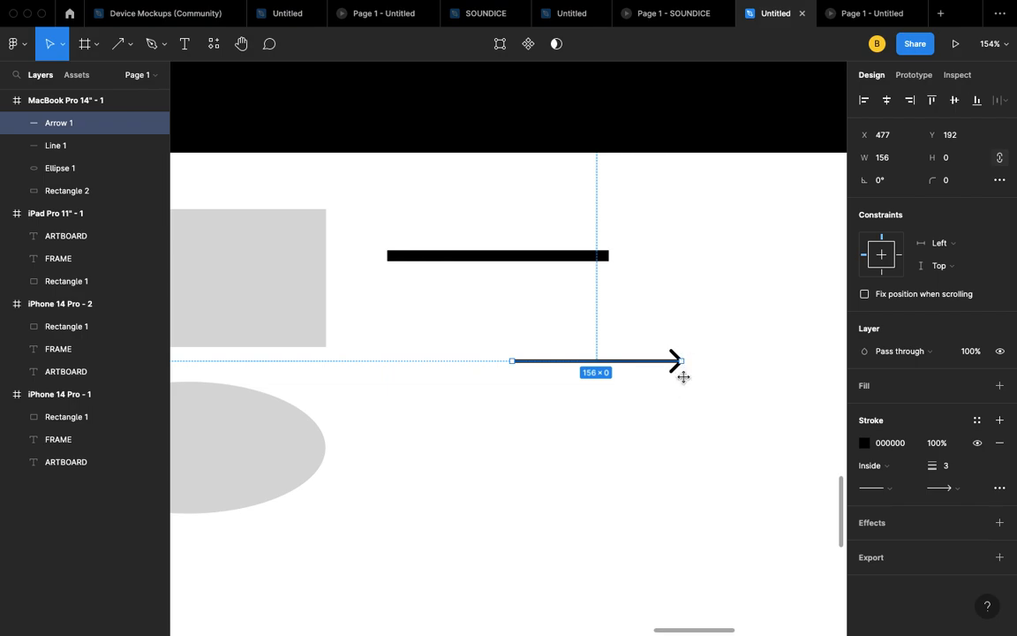
pyautogui.click(954, 473)
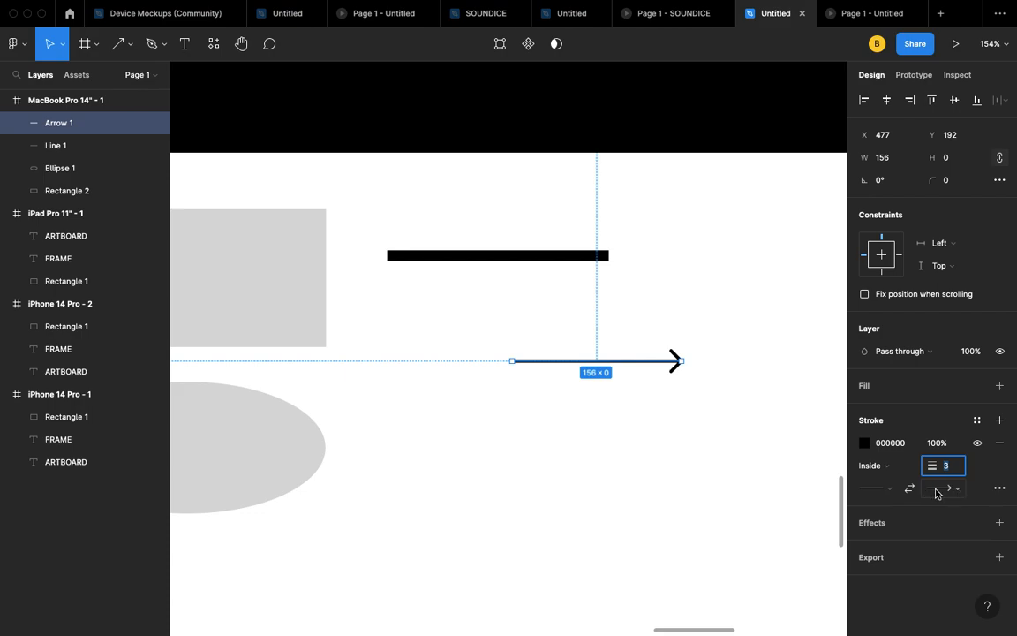
pyautogui.click(956, 492)
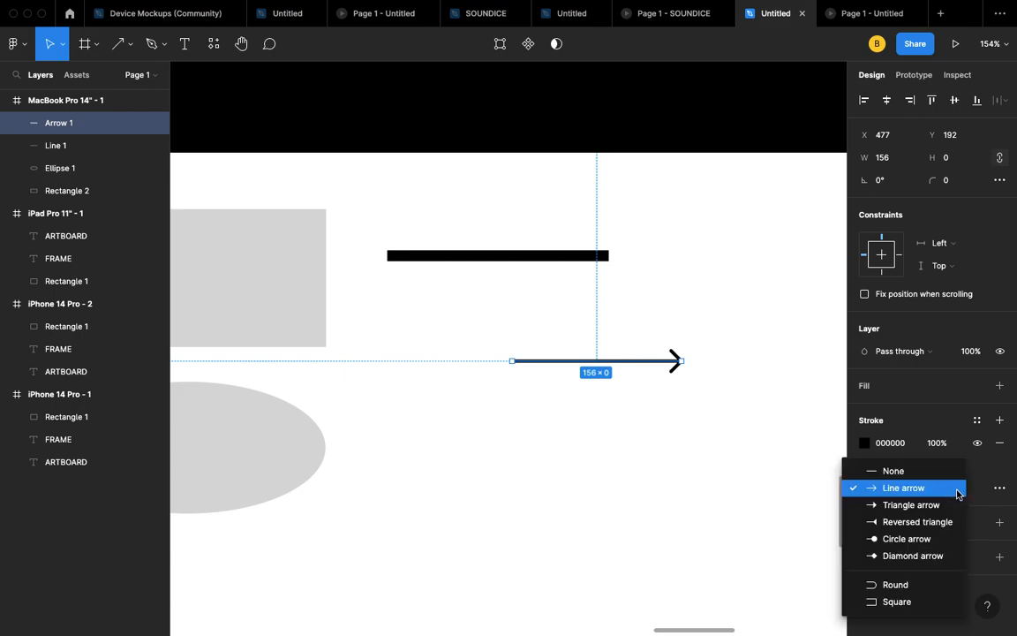
pyautogui.click(893, 504)
pyautogui.click(956, 489)
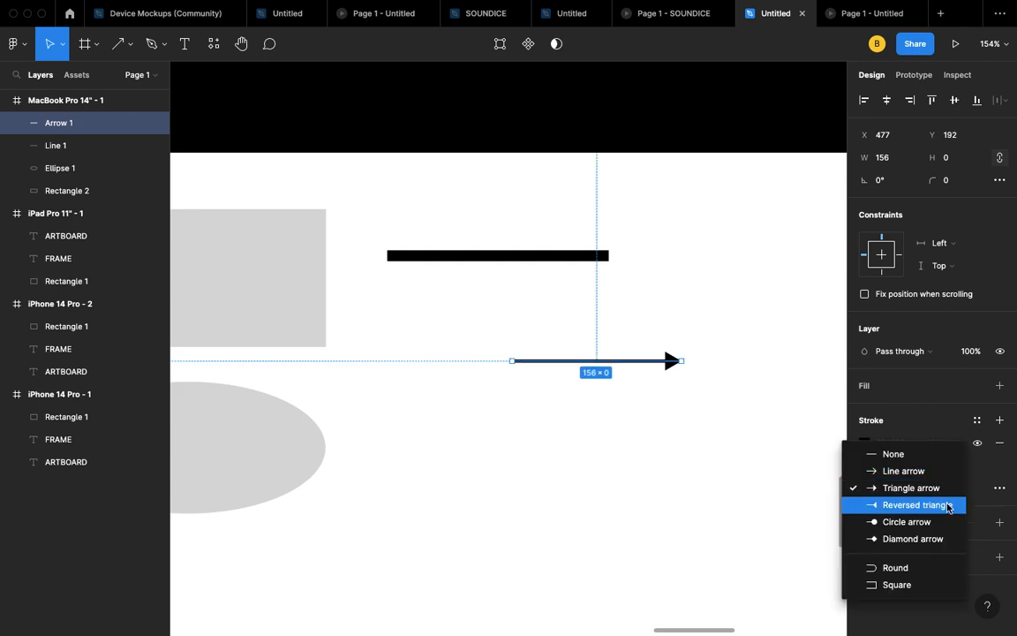
pyautogui.click(930, 522)
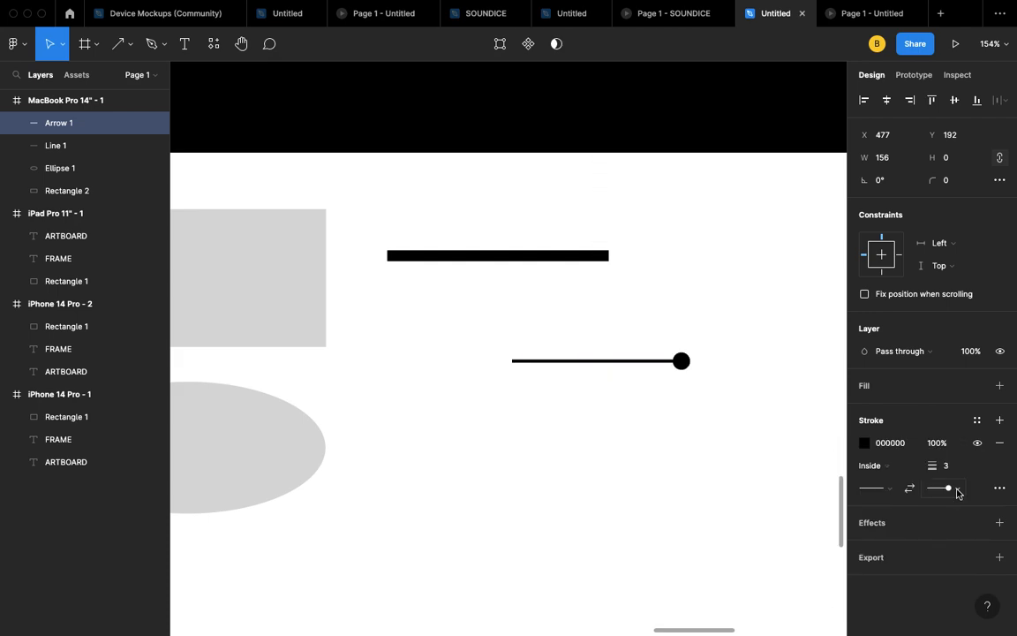
pyautogui.click(956, 490)
pyautogui.click(940, 505)
pyautogui.click(669, 398)
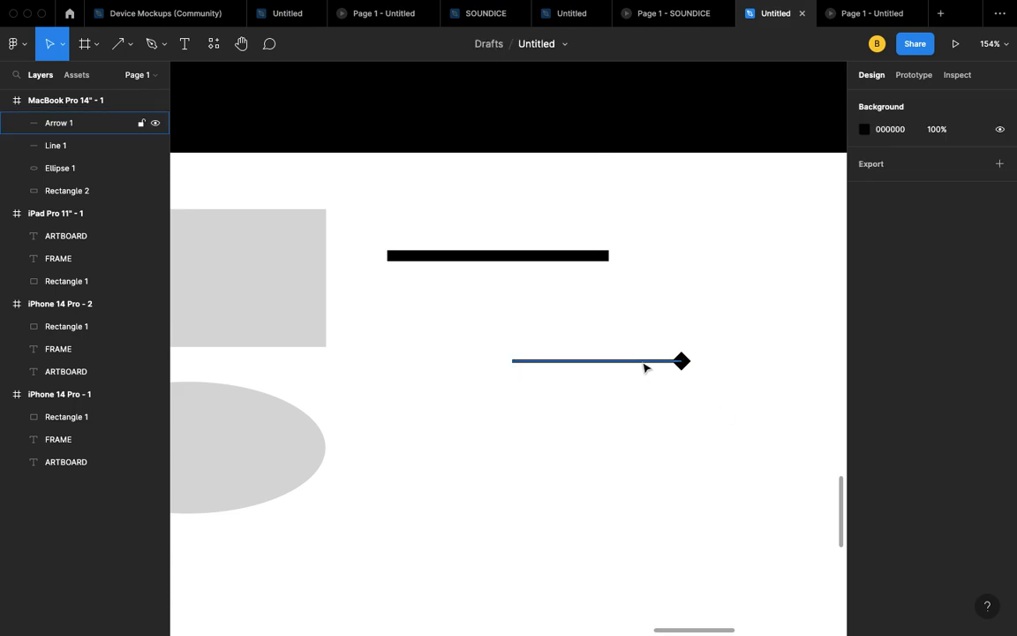
pyautogui.click(644, 367)
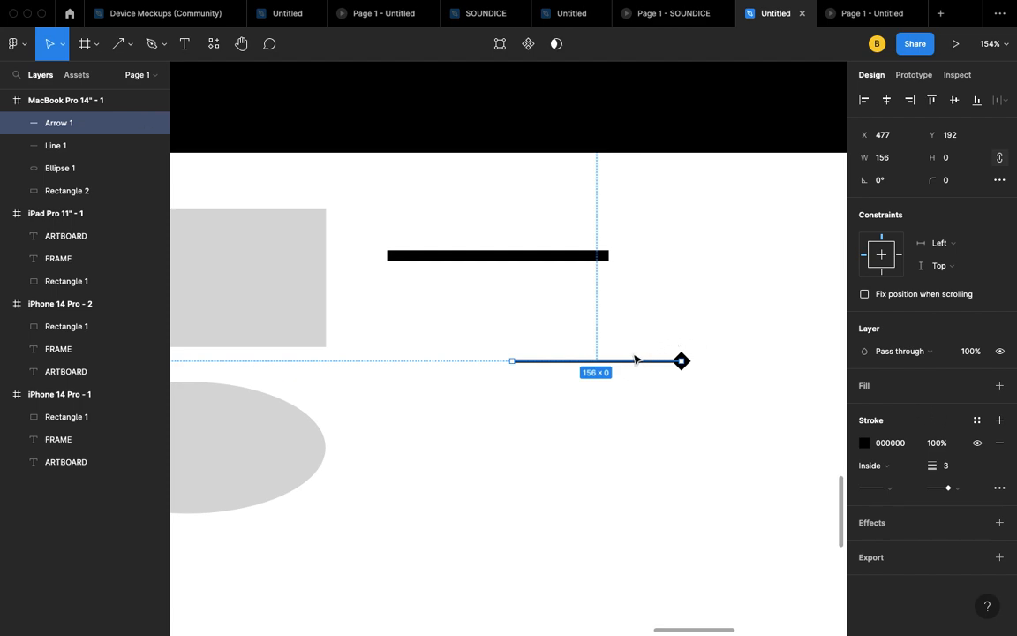
pyautogui.click(253, 434)
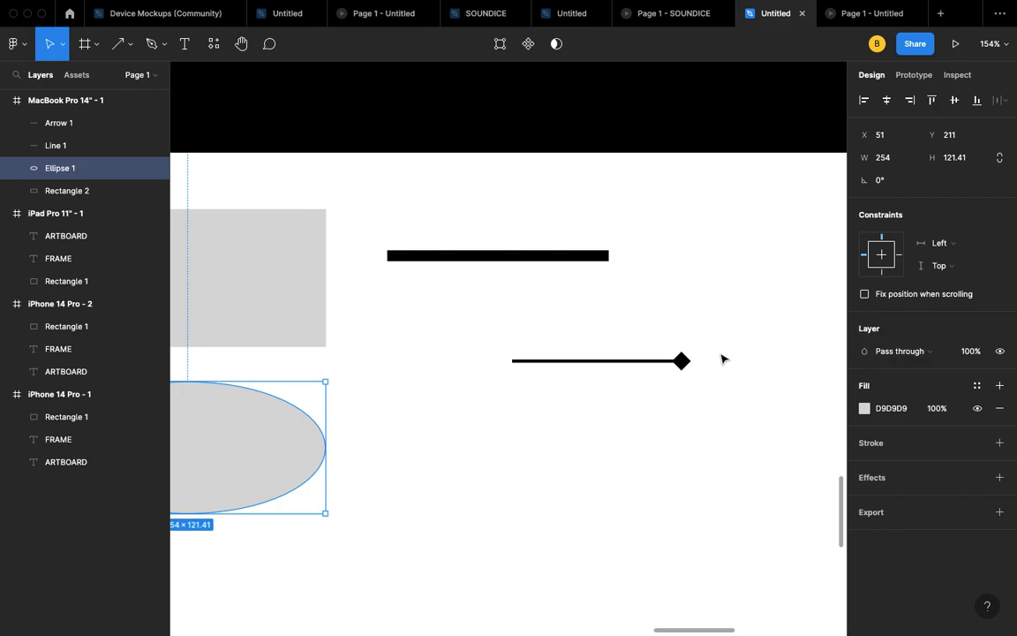
# - Draw a wide ellipse about 482 × 116 px in the frame's open area below the arrow and deselect it
pyautogui.scroll(-5, 466, 334)
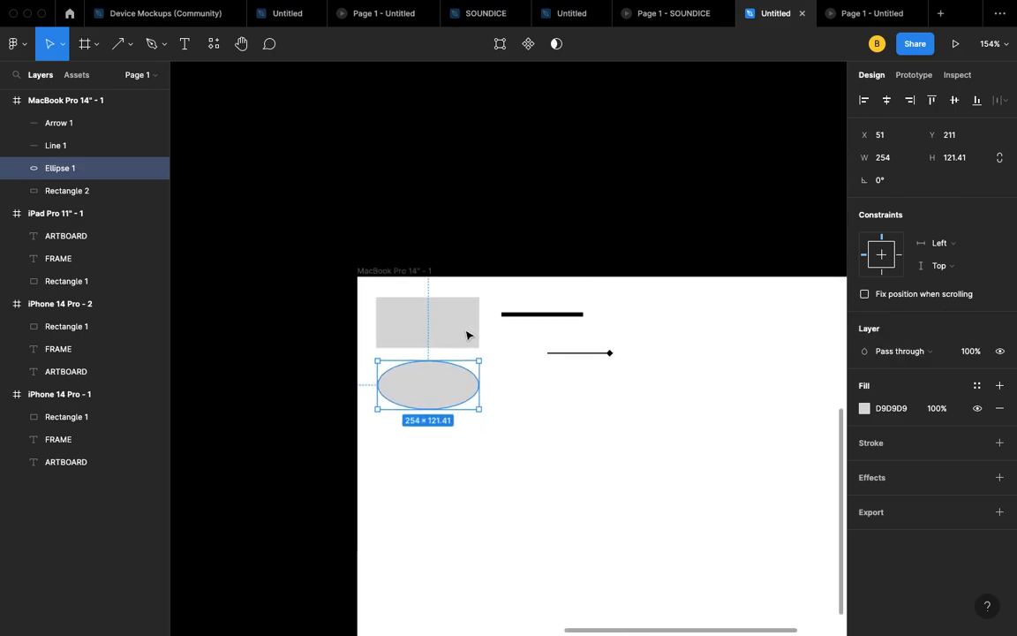
pyautogui.click(128, 55)
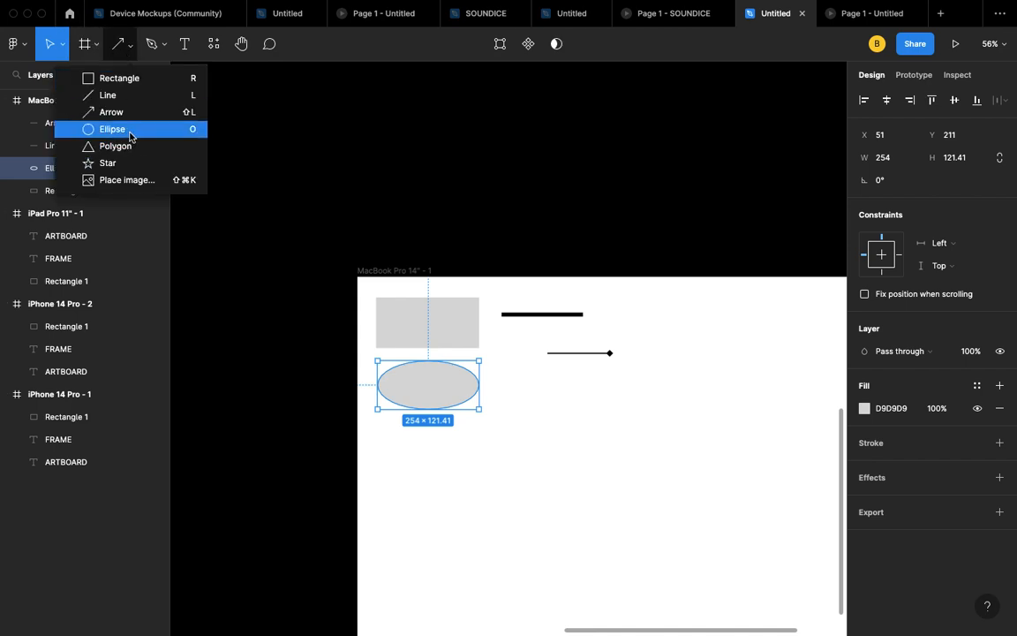
pyautogui.click(130, 133)
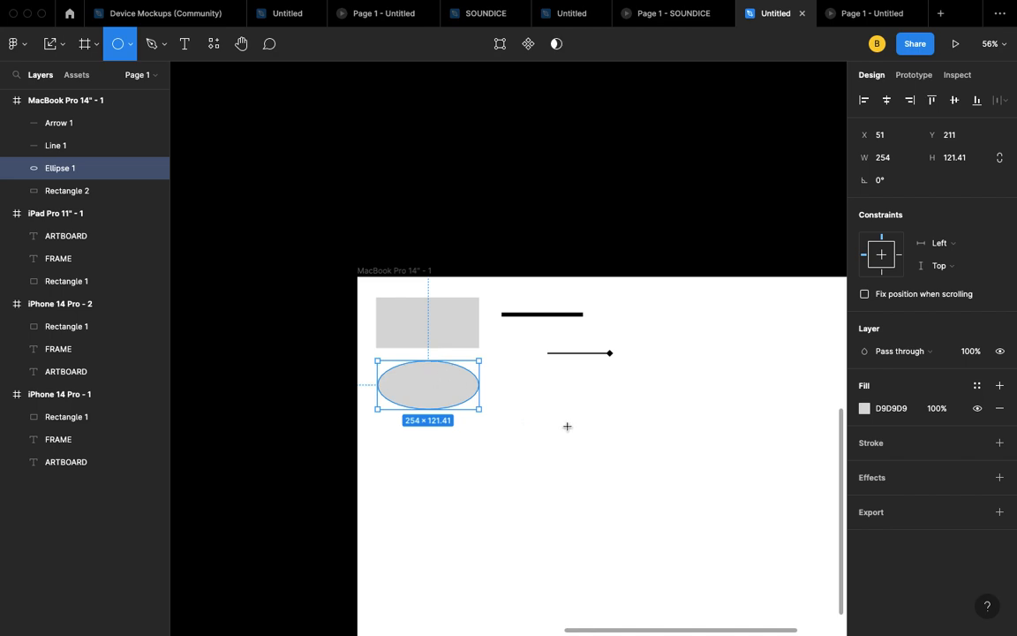
pyautogui.moveTo(567, 426)
pyautogui.mouseDown()
pyautogui.moveTo(697, 484)
pyautogui.moveTo(738, 443)
pyautogui.moveTo(736, 502)
pyautogui.moveTo(617, 549)
pyautogui.moveTo(760, 520)
pyautogui.moveTo(760, 478)
pyautogui.mouseUp()
pyautogui.click(722, 513)
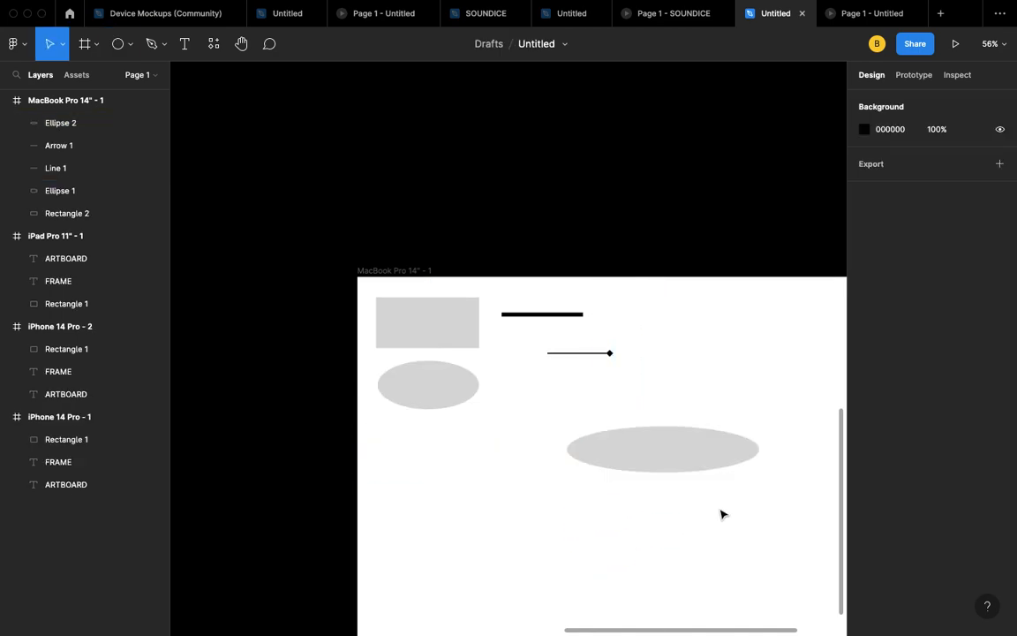
# - Draw a circle on the MacBook Pro 14" frame and move it directly below the small ellipse
pyautogui.click(128, 49)
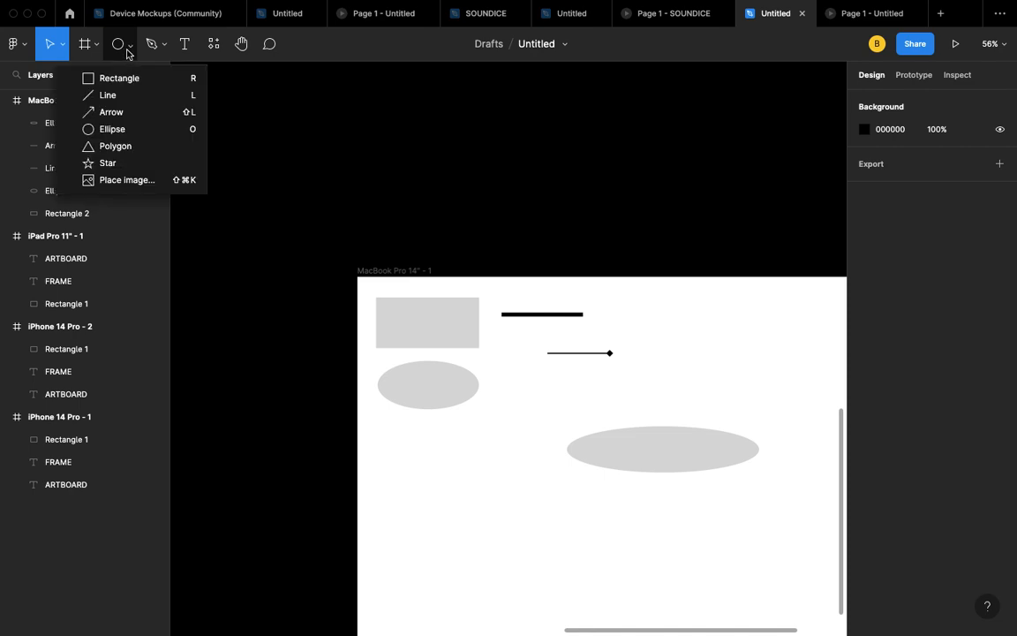
pyautogui.click(147, 130)
pyautogui.scroll(-3, 477, 472)
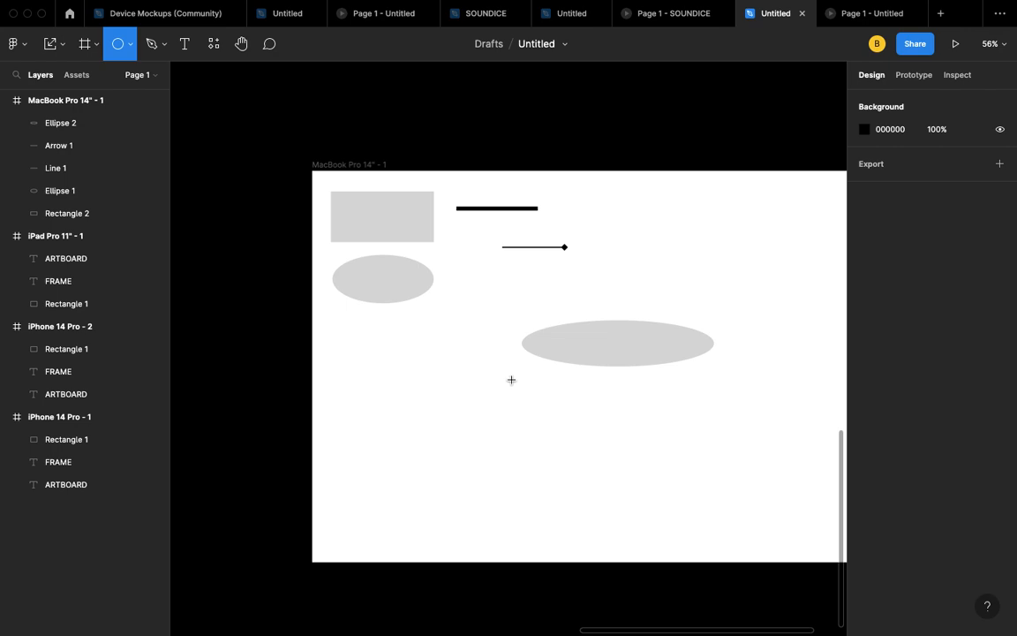
pyautogui.moveTo(511, 380); pyautogui.dragTo(633, 462)
pyautogui.moveTo(576, 422); pyautogui.dragTo(400, 359)
# - Delete the wide ellipse beside the circle
pyautogui.click(641, 364)
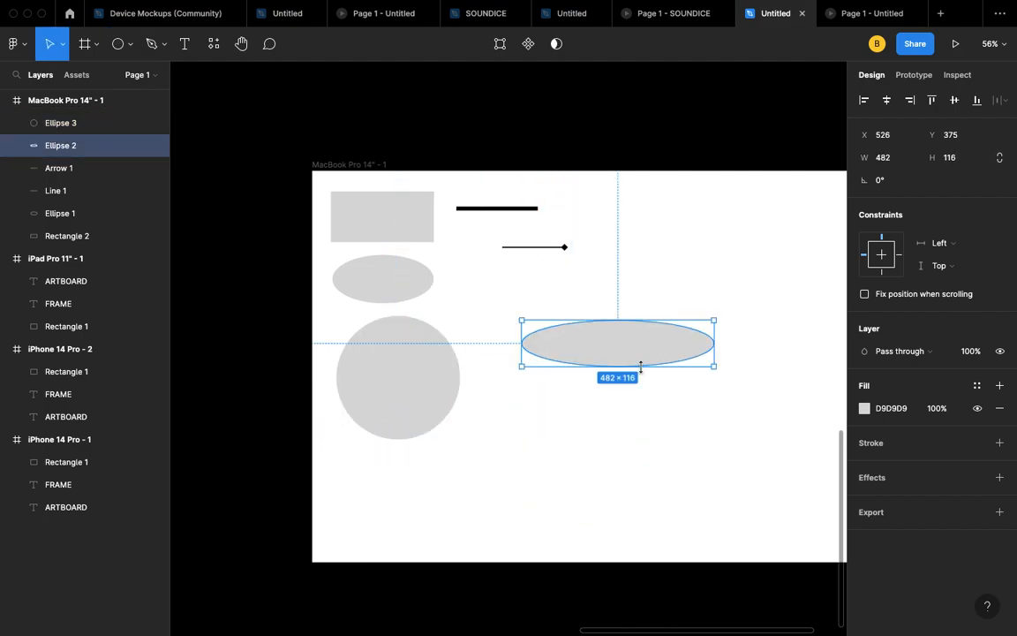
pyautogui.press('Delete')
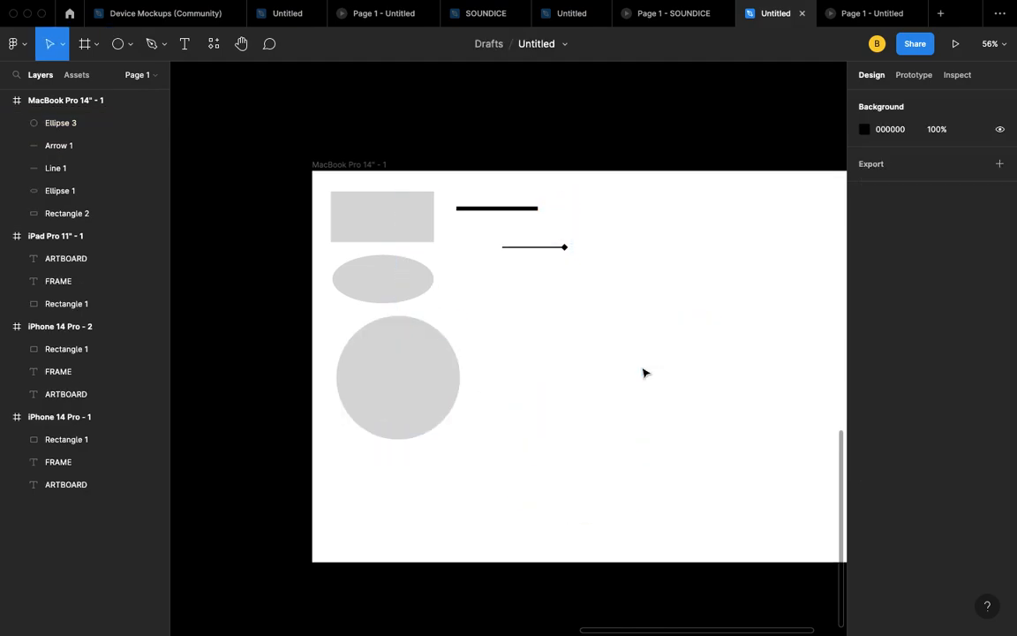
# - Draw a triangle with the Polygon tool, about 386 × 386 px, and move it beside the circle
pyautogui.click(129, 44)
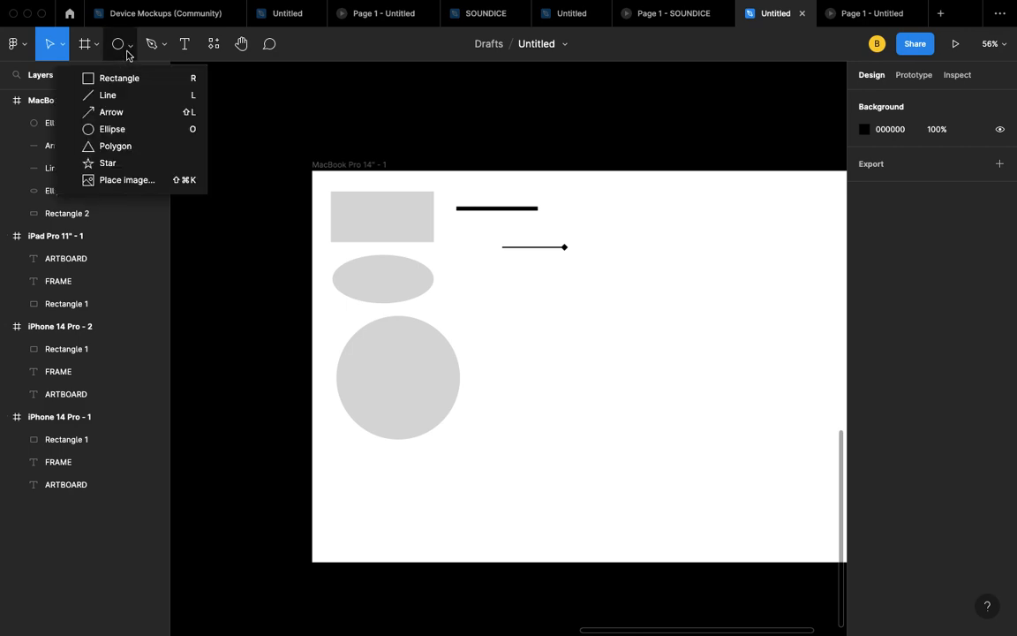
pyautogui.click(116, 146)
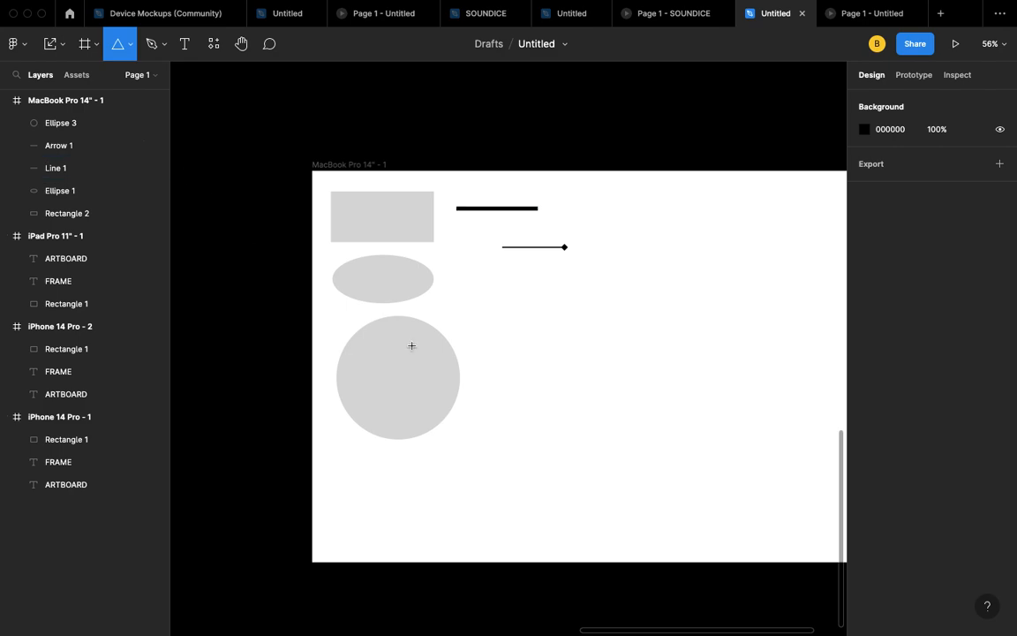
pyautogui.scroll(-2, 410, 326)
pyautogui.hscroll(3, 410, 327)
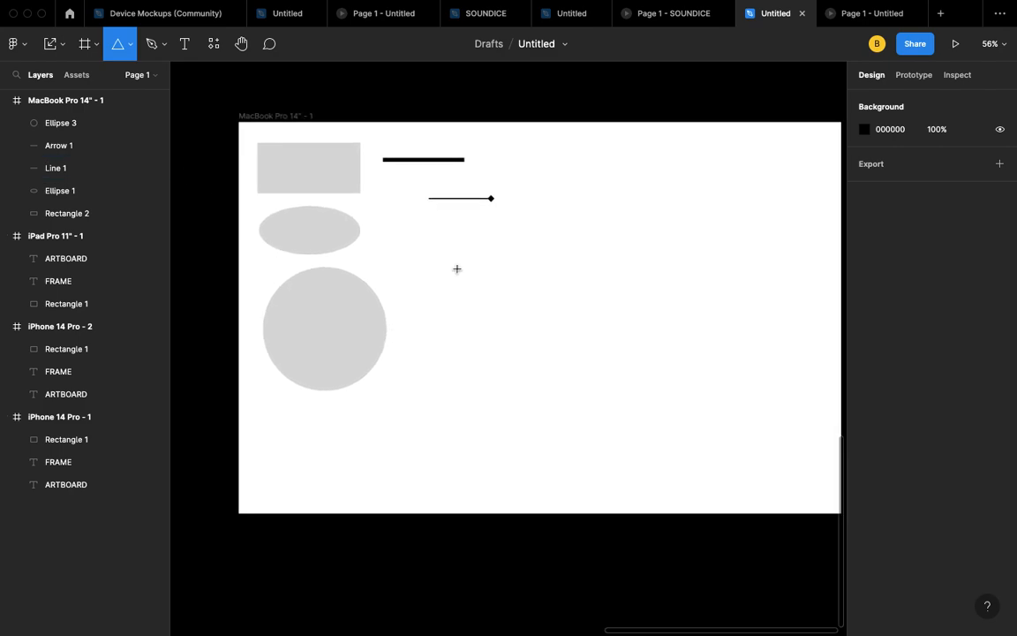
pyautogui.moveTo(456, 268)
pyautogui.mouseDown()
pyautogui.moveTo(585, 357)
pyautogui.moveTo(567, 388)
pyautogui.moveTo(513, 368)
pyautogui.moveTo(552, 329)
pyautogui.moveTo(620, 415)
pyautogui.moveTo(515, 339)
pyautogui.moveTo(604, 440)
pyautogui.moveTo(479, 413)
pyautogui.mouseUp()
pyautogui.moveTo(545, 402)
pyautogui.mouseDown()
pyautogui.moveTo(627, 461)
pyautogui.moveTo(494, 357)
pyautogui.moveTo(531, 338)
pyautogui.moveTo(531, 363)
pyautogui.moveTo(560, 408)
pyautogui.moveTo(531, 393)
pyautogui.moveTo(529, 333)
pyautogui.moveTo(565, 391)
pyautogui.moveTo(572, 378)
pyautogui.moveTo(528, 347)
pyautogui.moveTo(583, 386)
pyautogui.moveTo(547, 365)
pyautogui.moveTo(585, 408)
pyautogui.moveTo(566, 376)
pyautogui.moveTo(581, 406)
pyautogui.moveTo(550, 377)
pyautogui.moveTo(537, 358)
pyautogui.moveTo(609, 422)
pyautogui.mouseUp()
pyautogui.moveTo(527, 340); pyautogui.dragTo(459, 308)
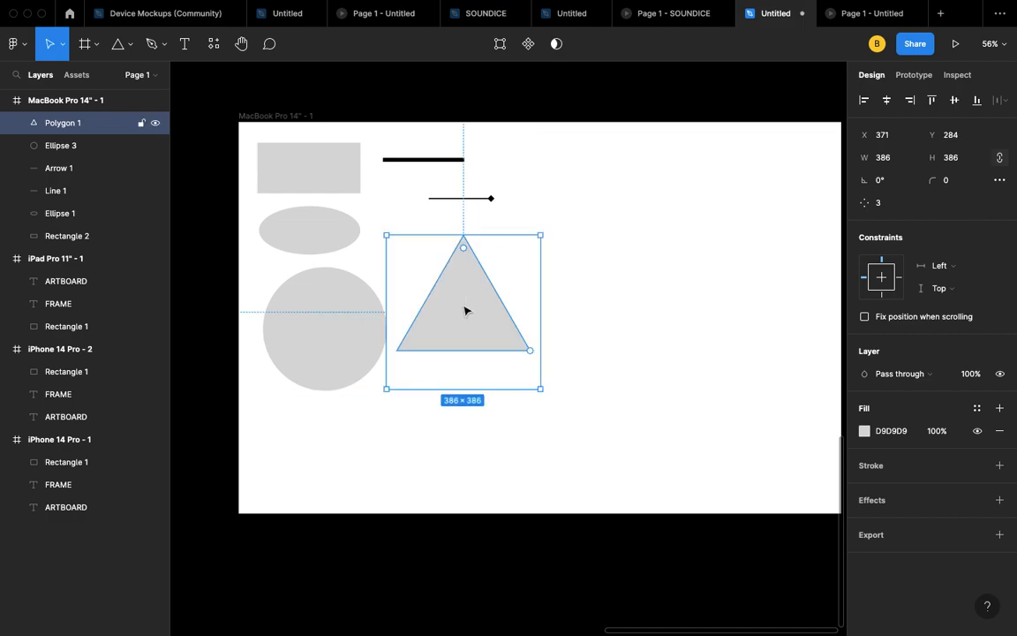
# - Draw a five-pointed star about 424 × 424 px and move it up beside the arrow, to about X 676, Y 52
pyautogui.click(129, 51)
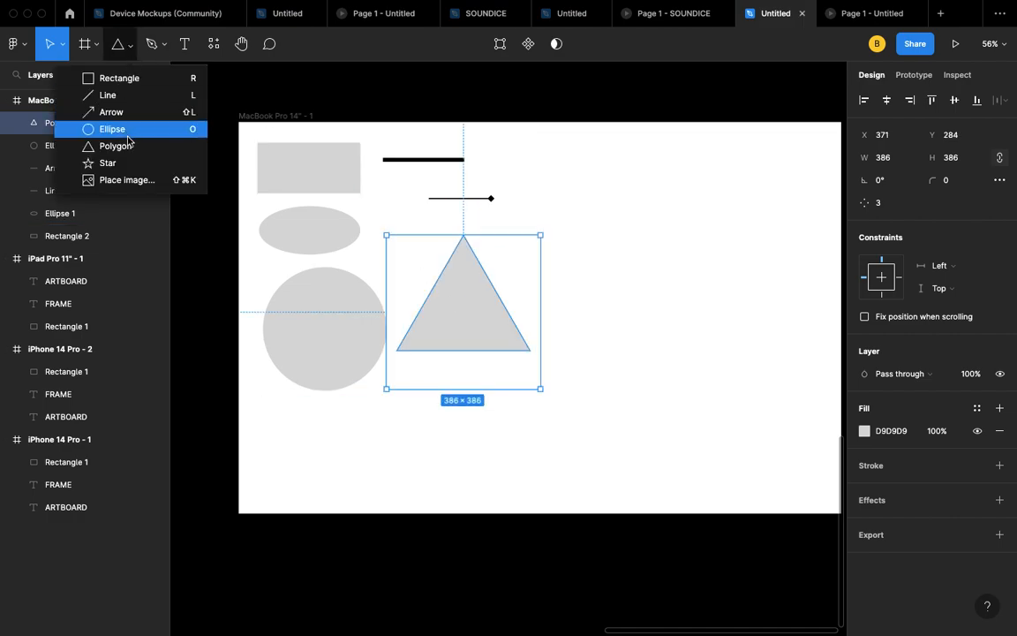
pyautogui.click(130, 165)
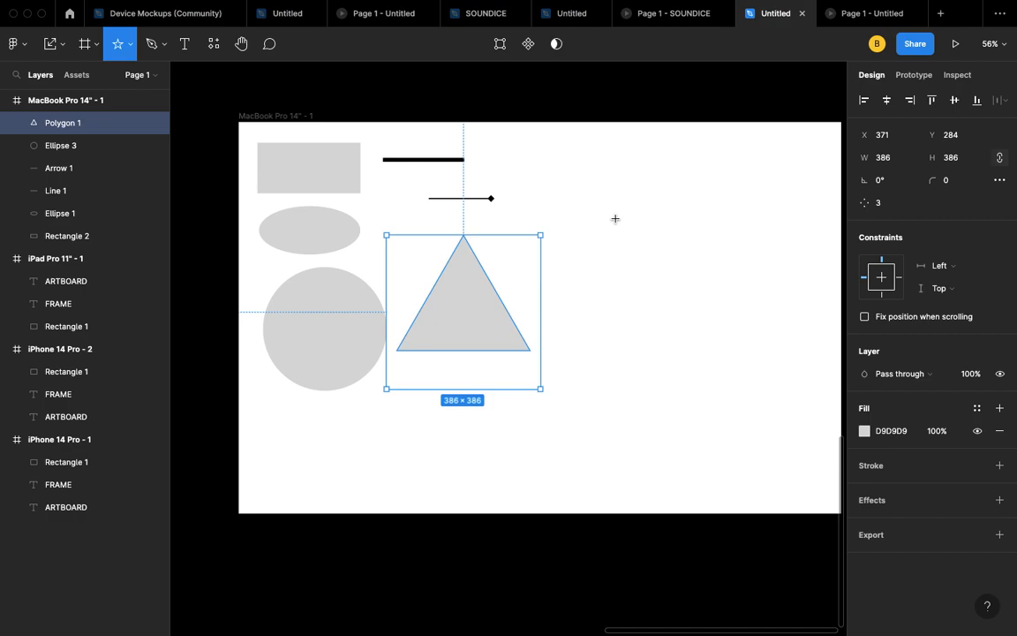
pyautogui.moveTo(600, 203); pyautogui.dragTo(768, 371)
pyautogui.moveTo(709, 305); pyautogui.dragTo(620, 244)
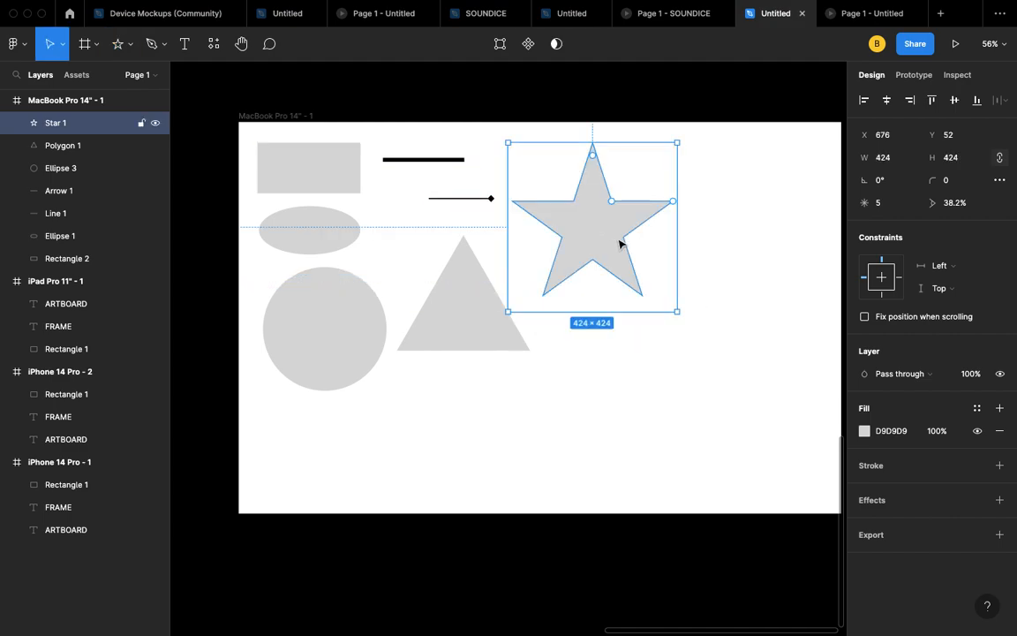
# - Preview images in the IMAGE RES. and MILITS folders and choose Screenshot 2022-08-18 at 11.49.31 from MILITS as the image to import
pyautogui.click(128, 50)
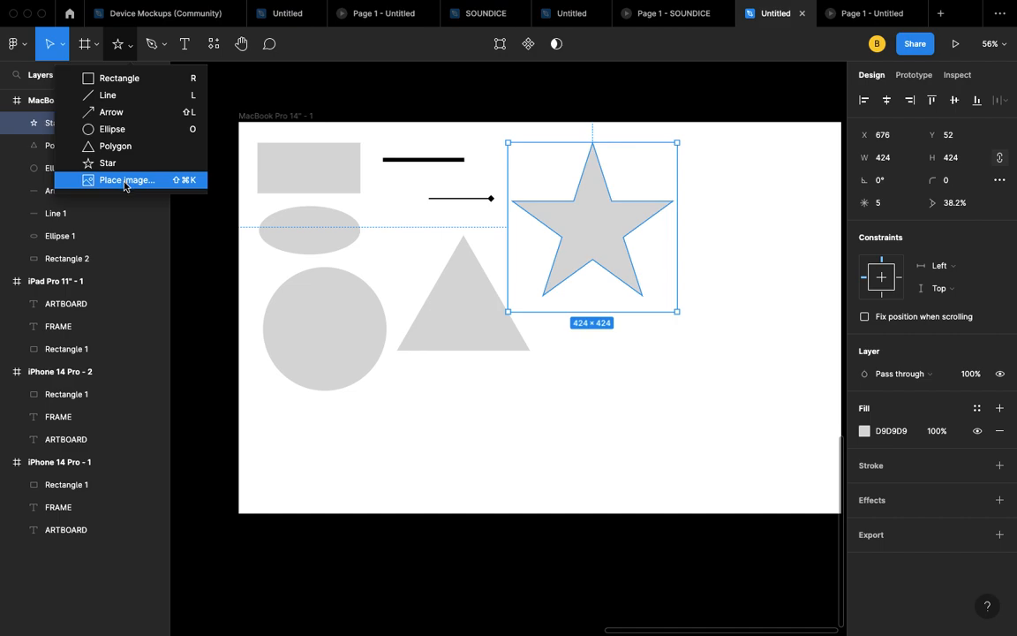
pyautogui.click(213, 176)
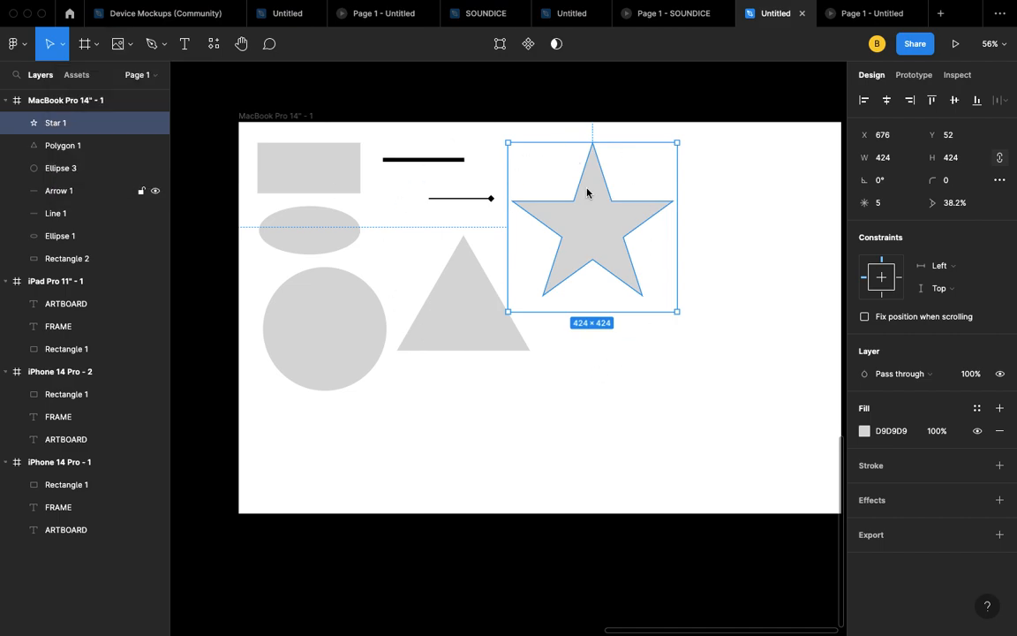
pyautogui.press('super+shift+k')
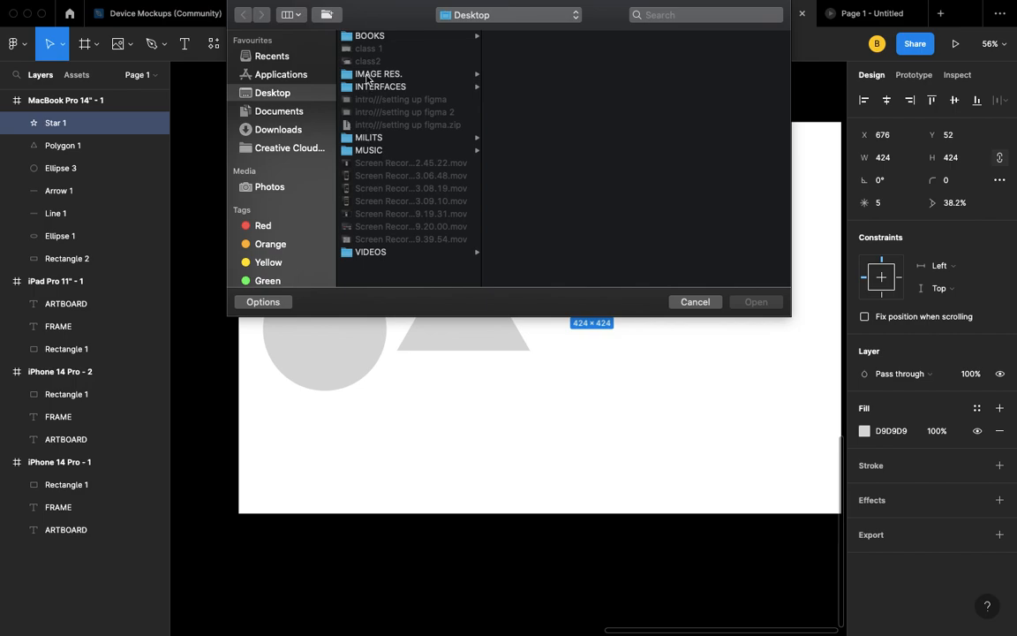
pyautogui.click(368, 76)
pyautogui.click(484, 48)
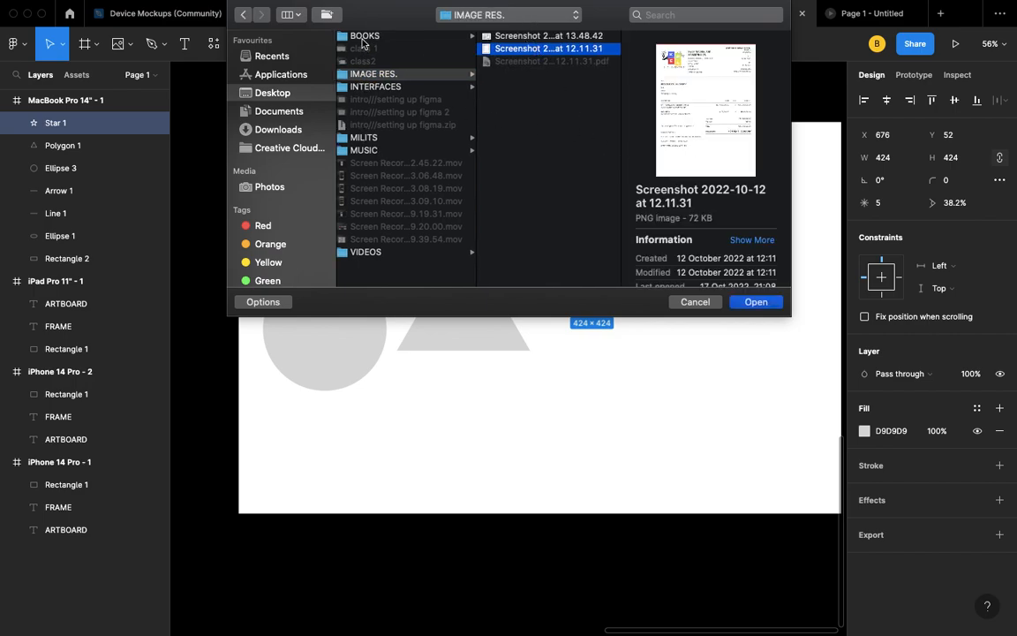
pyautogui.click(369, 140)
pyautogui.click(528, 87)
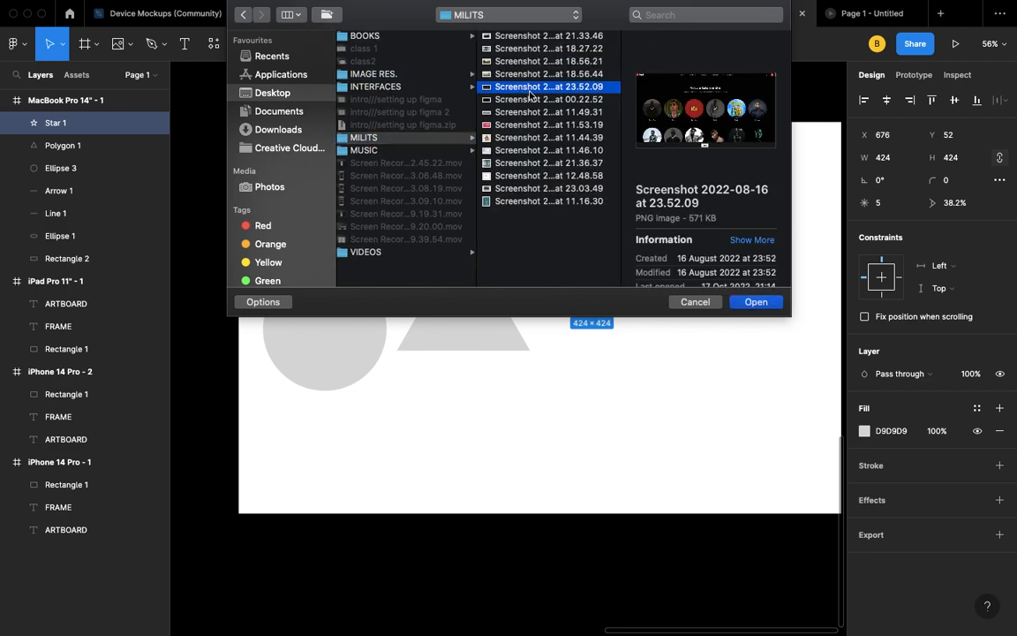
pyautogui.click(547, 164)
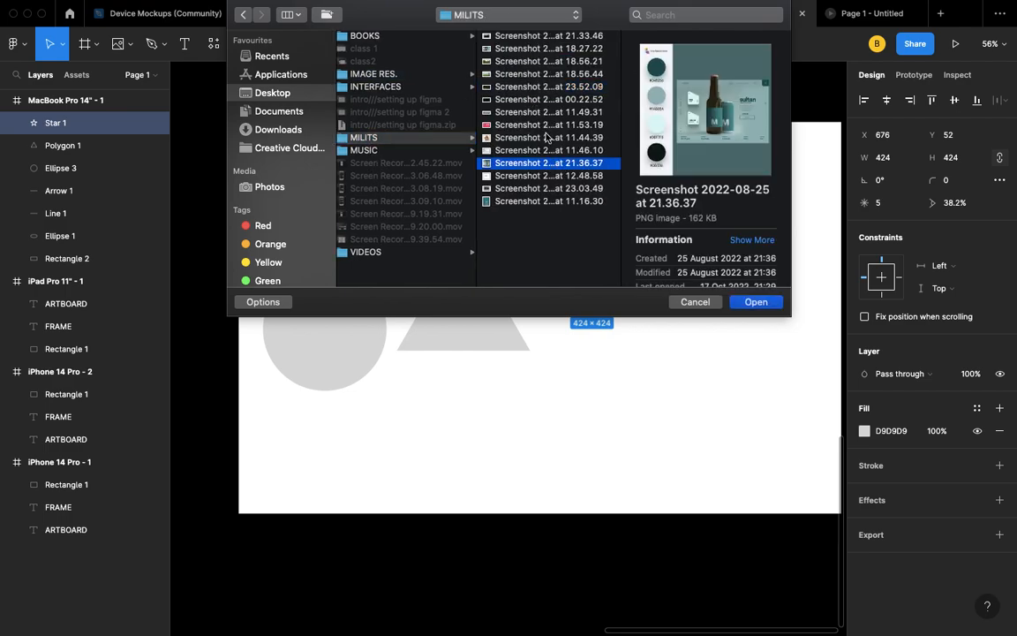
pyautogui.click(545, 125)
pyautogui.click(556, 87)
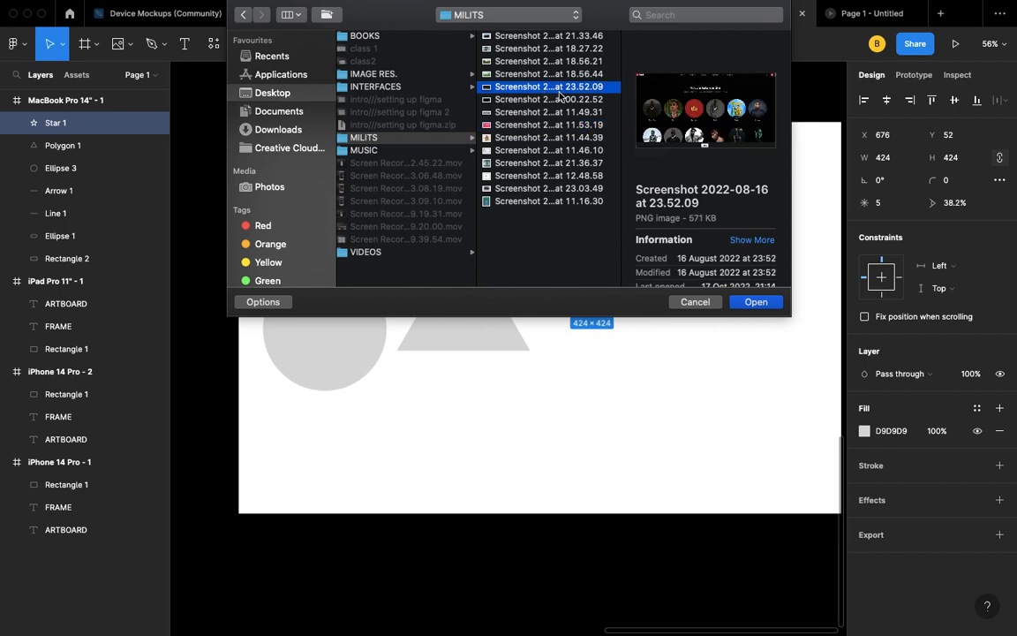
pyautogui.click(559, 113)
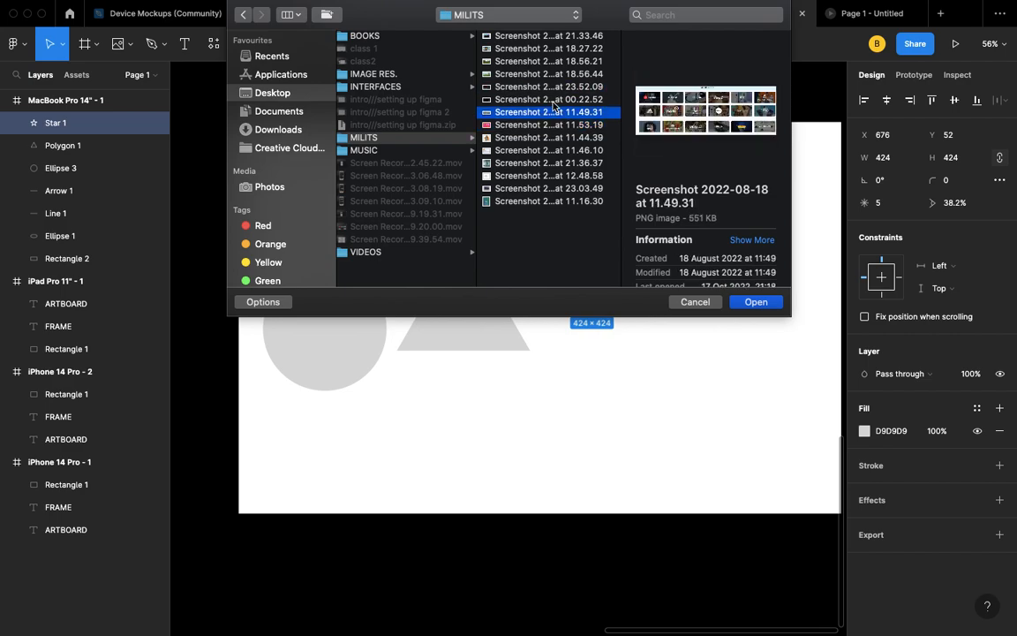
pyautogui.click(756, 302)
# - Place the imported screenshot image on the canvas
pyautogui.scroll(-5, 617, 348)
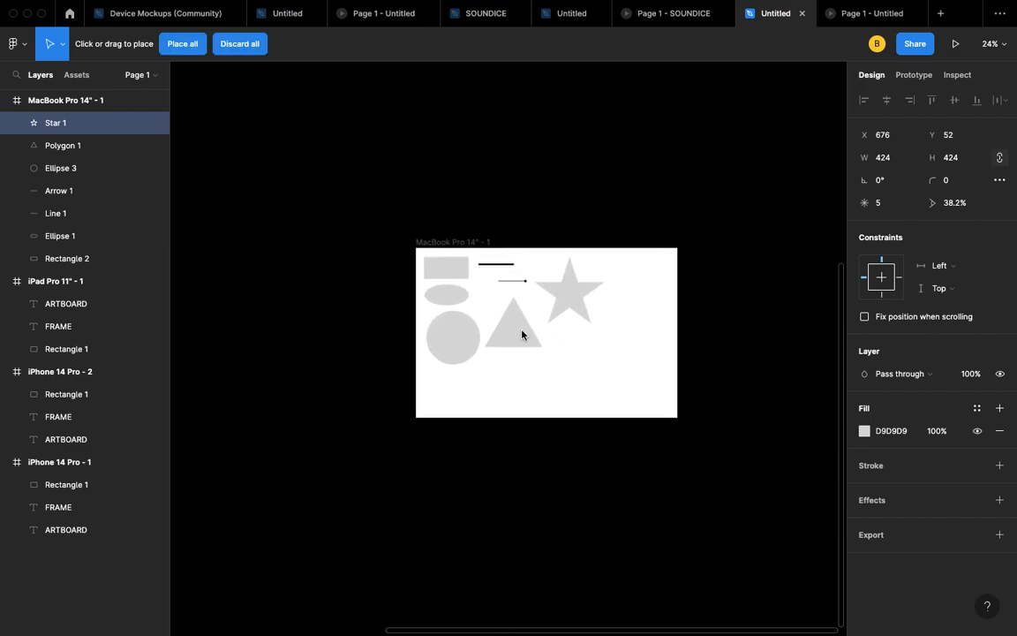
pyautogui.scroll(3, 512, 327)
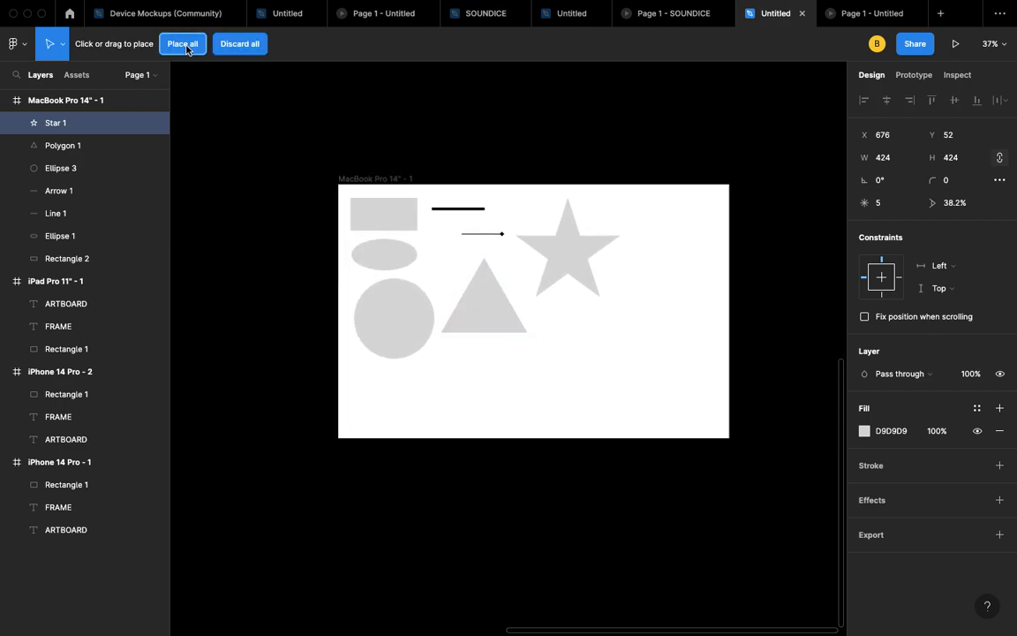
pyautogui.click(183, 45)
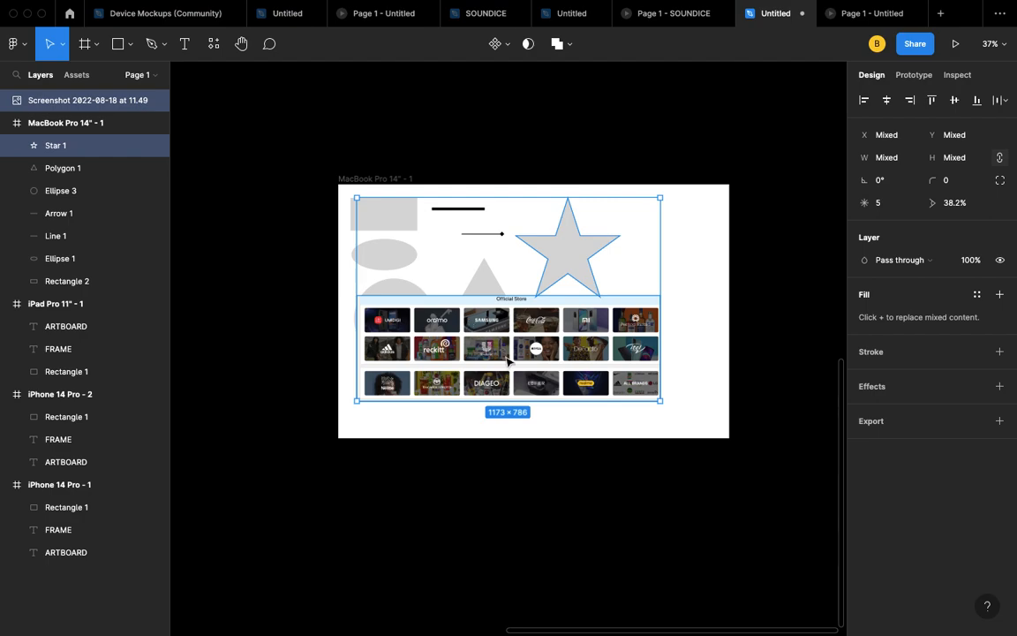
# - Move the placed image out of the MacBook Pro 14" frame to the empty canvas below it, at about X 4787, Y 2088
pyautogui.scroll(2, 508, 360)
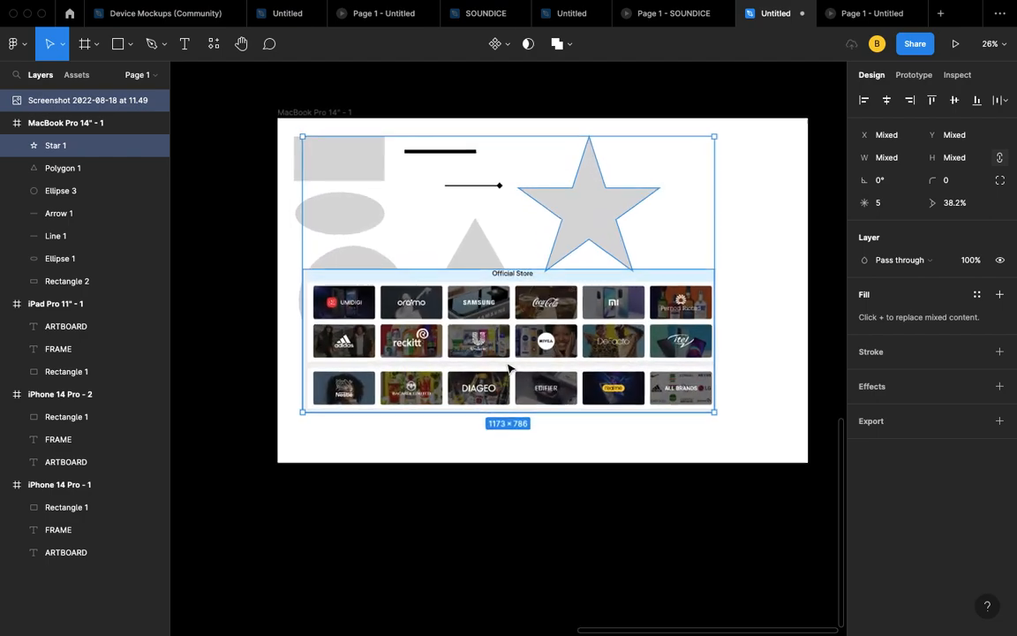
pyautogui.scroll(-3, 520, 325)
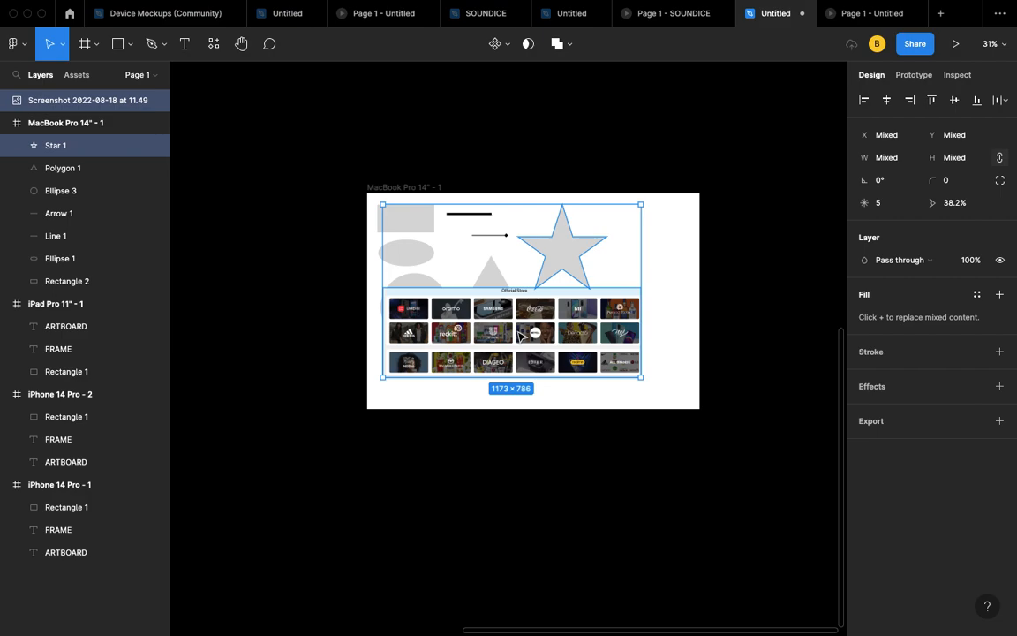
pyautogui.moveTo(518, 332); pyautogui.dragTo(266, 573)
pyautogui.click(518, 338)
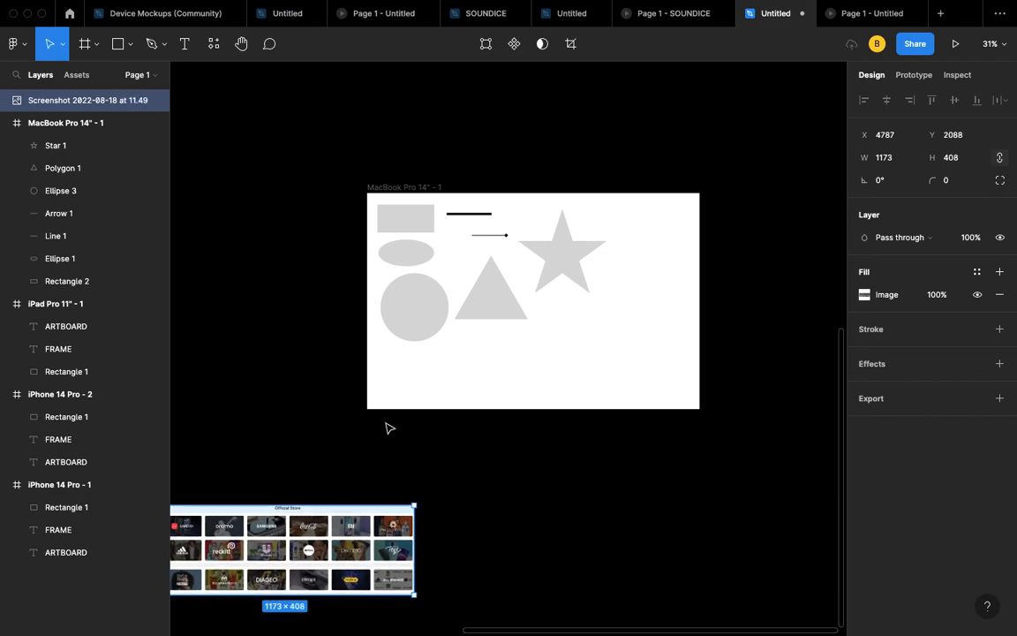
pyautogui.scroll(5, 440, 357)
pyautogui.scroll(3, 442, 359)
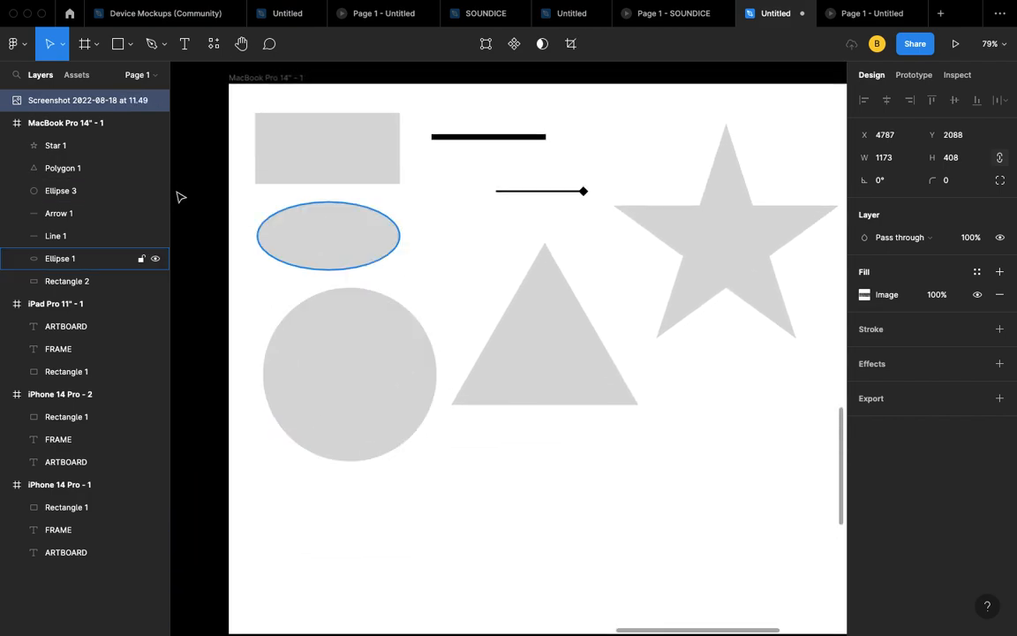
pyautogui.click(127, 51)
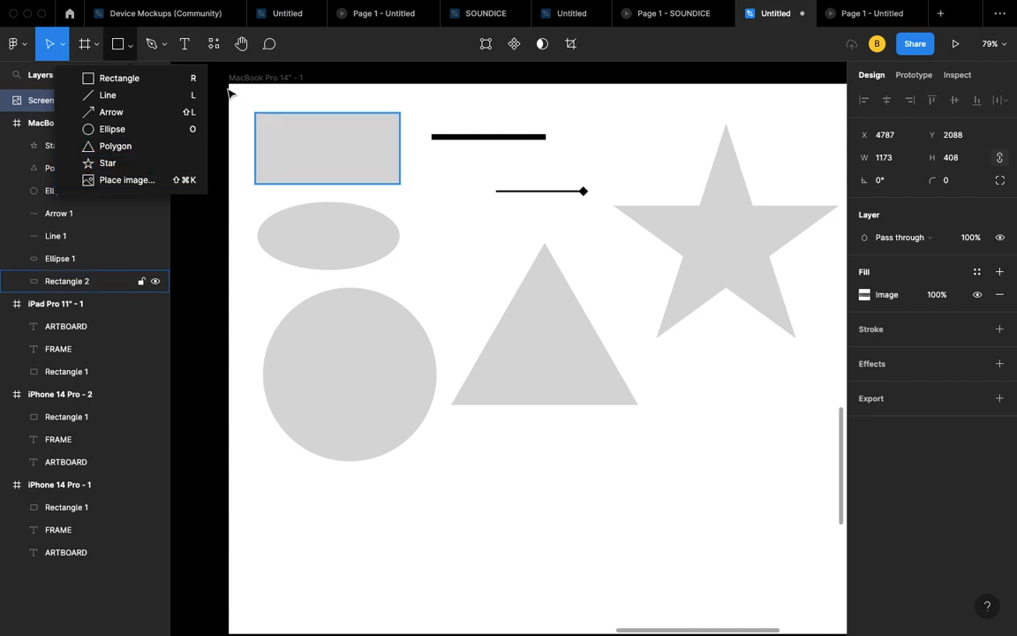
pyautogui.click(423, 193)
pyautogui.scroll(1, 423, 194)
pyautogui.hscroll(-1, 423, 193)
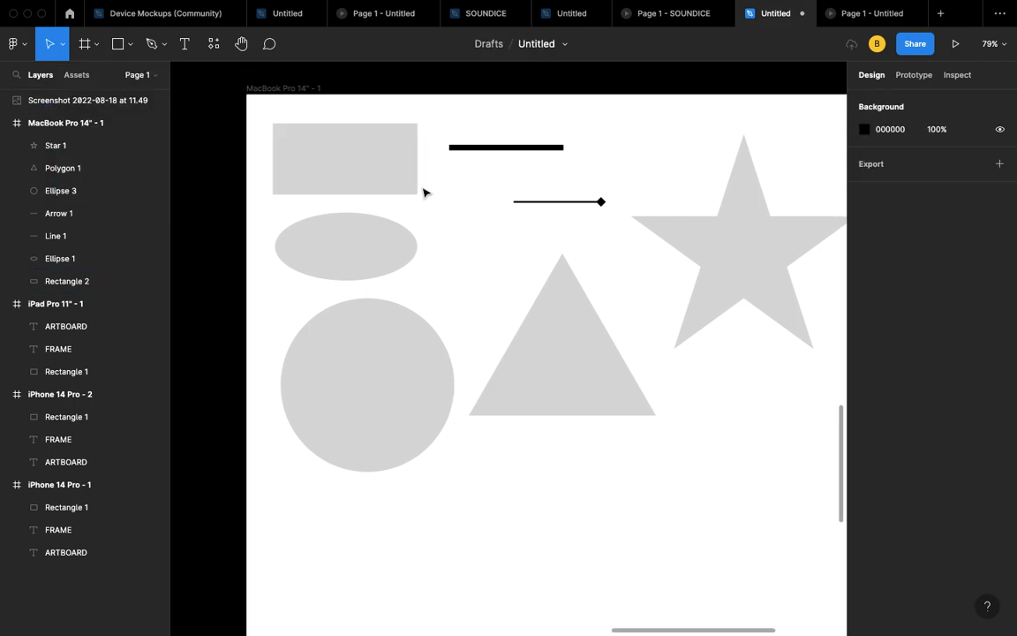
pyautogui.click(287, 149)
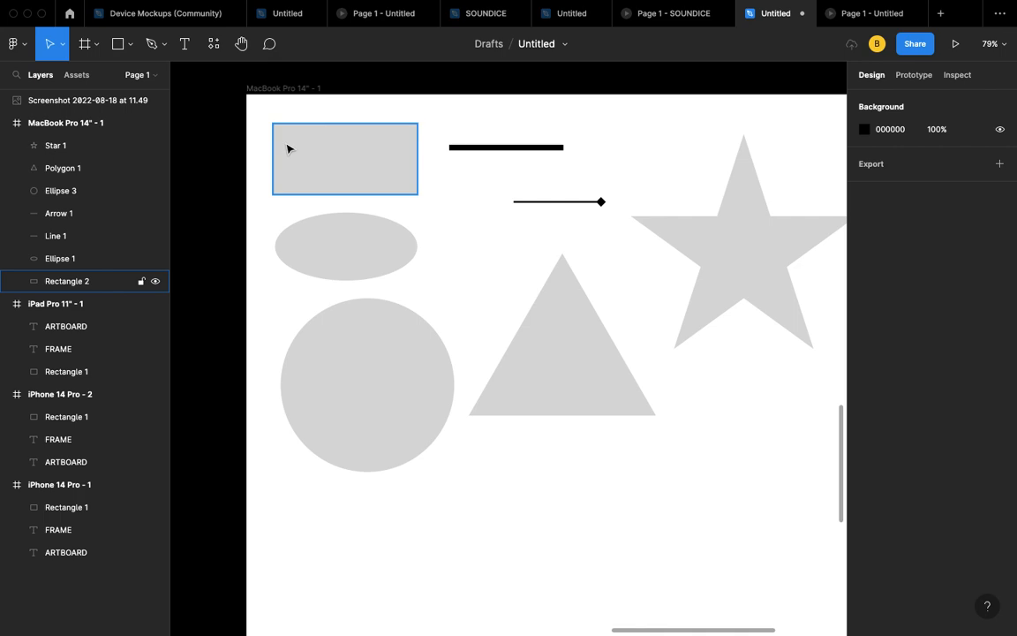
pyautogui.click(400, 324)
# - Select the rectangle in the MacBook Pro 14" frame and examine its corner-radius handles up close
pyautogui.keyDown('ctrl'); pyautogui.scroll(5, 307, 154); pyautogui.keyUp('ctrl')
pyautogui.click(380, 198)
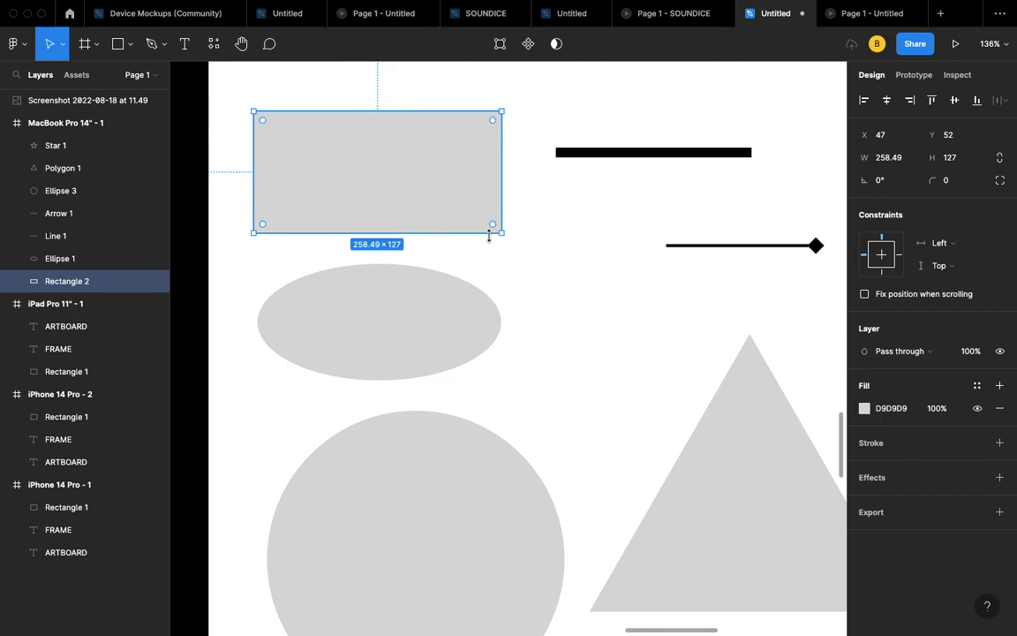
pyautogui.keyDown('ctrl'); pyautogui.scroll(4, 309, 195); pyautogui.keyUp('ctrl')
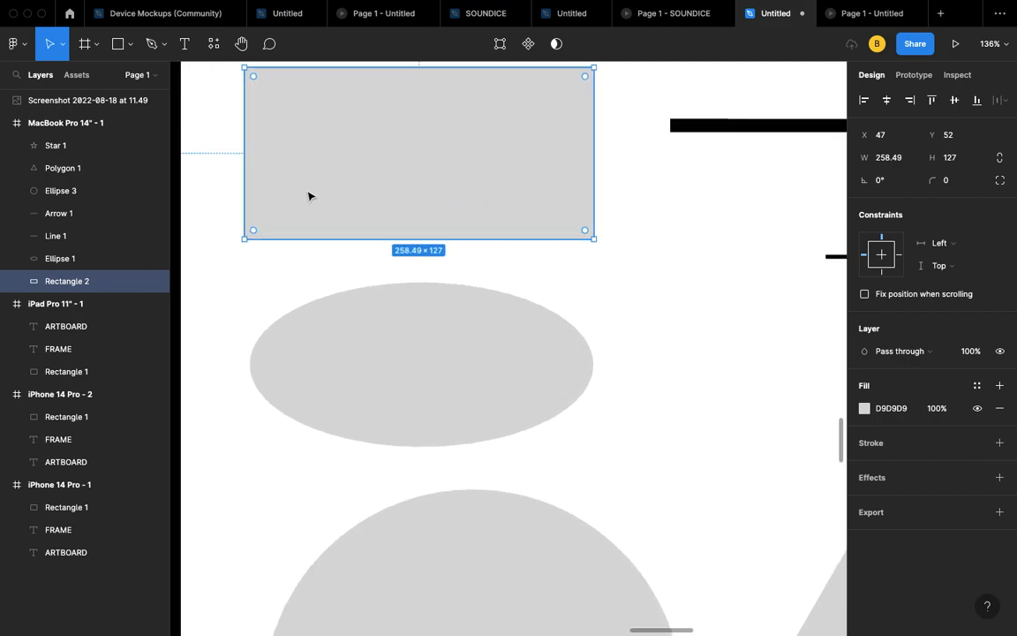
pyautogui.keyDown('ctrl'); pyautogui.scroll(3, 323, 188); pyautogui.keyUp('ctrl')
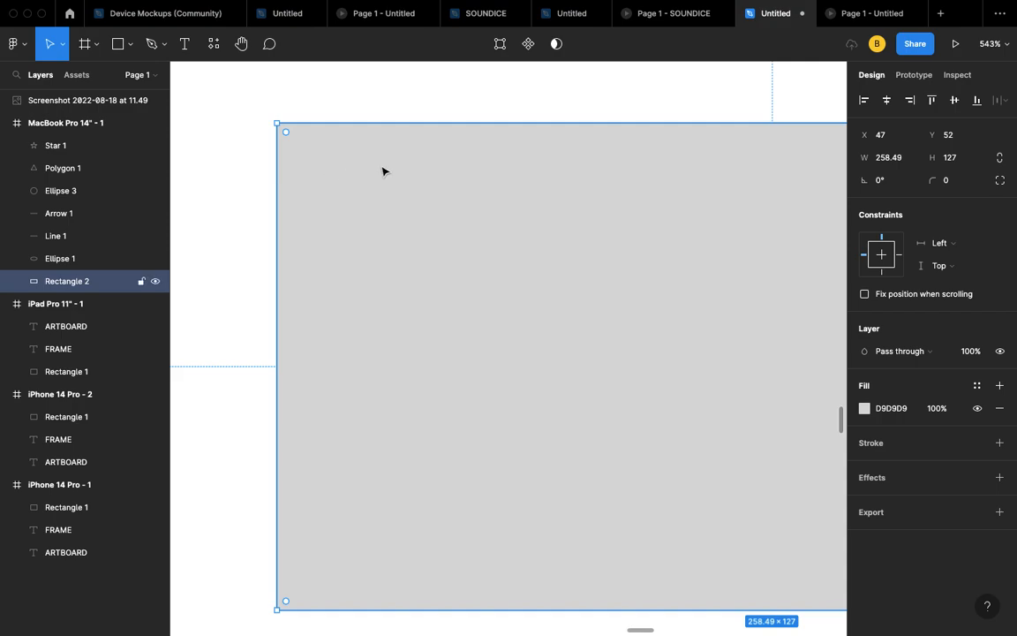
pyautogui.keyDown('ctrl'); pyautogui.scroll(-5, 511, 307); pyautogui.keyUp('ctrl')
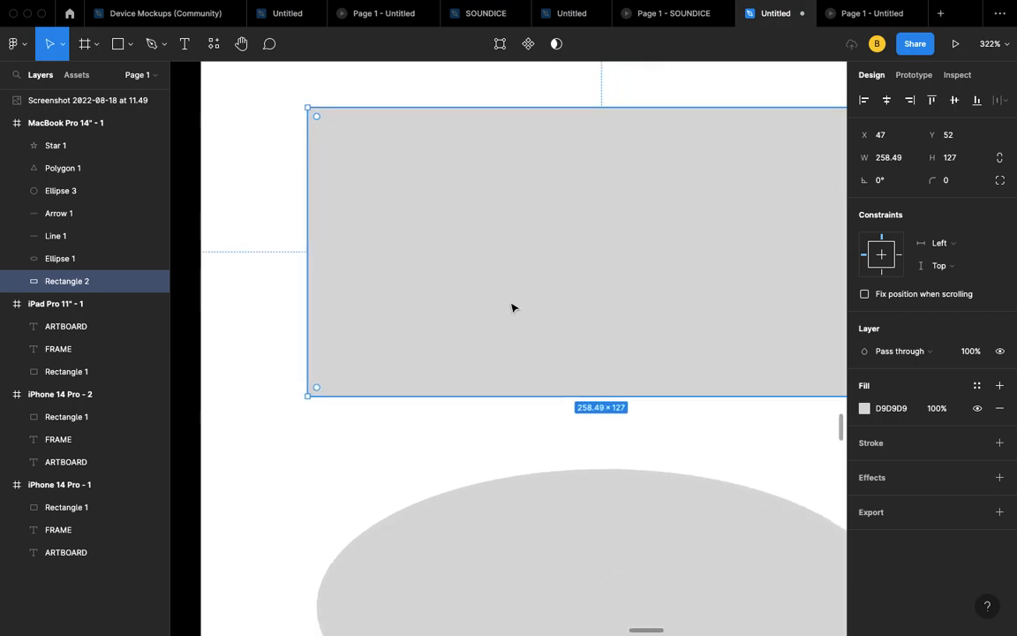
pyautogui.keyDown('ctrl'); pyautogui.scroll(-3, 512, 307); pyautogui.keyUp('ctrl')
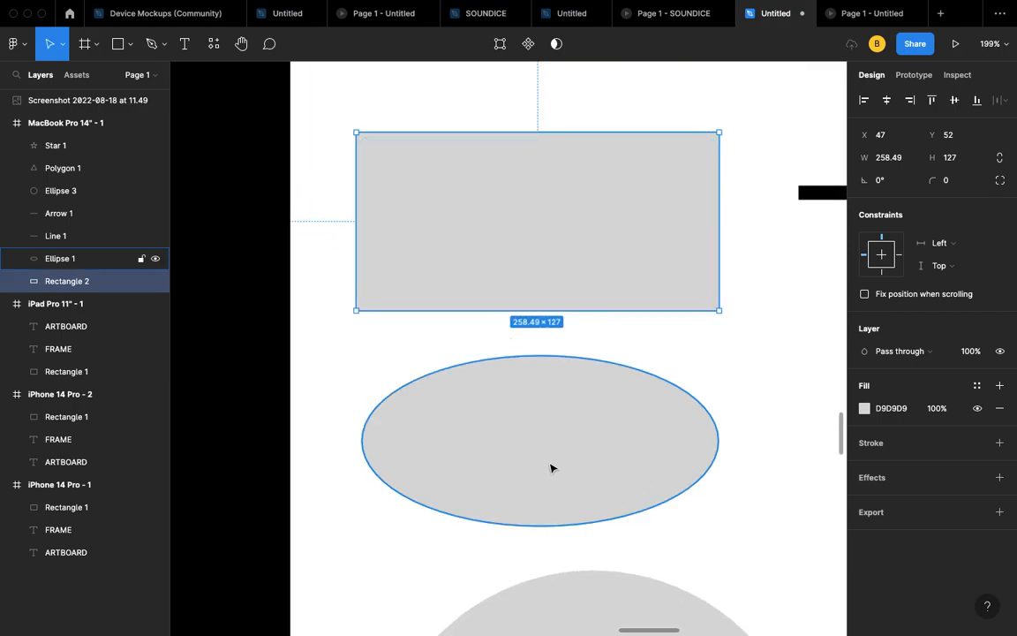
# - Select the ellipse, followed by the circle below it, and examine the arc handle on each shape
pyautogui.click(551, 468)
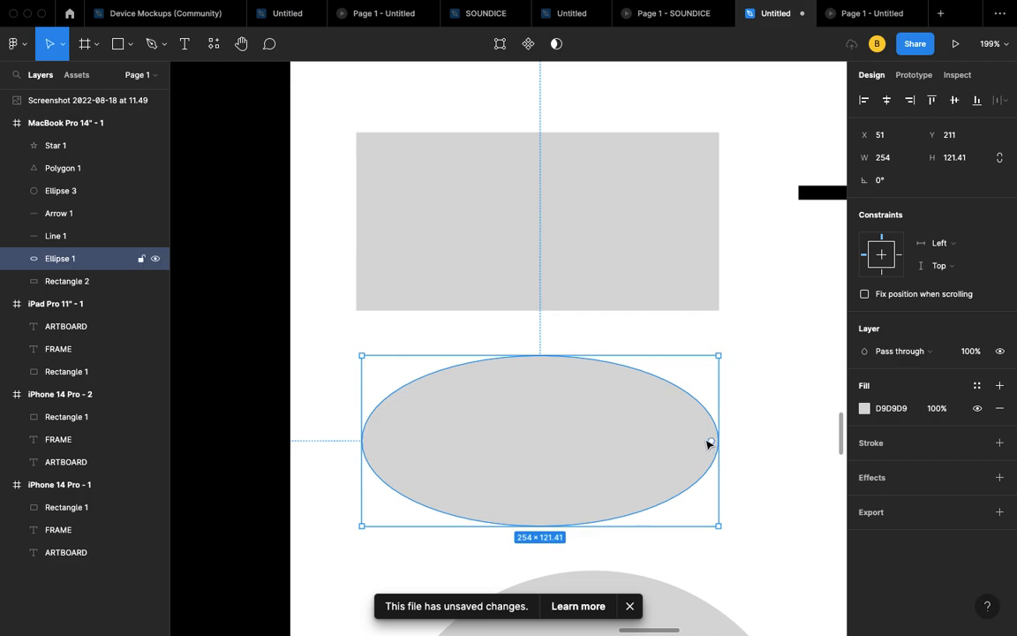
pyautogui.scroll(-3, 590, 437)
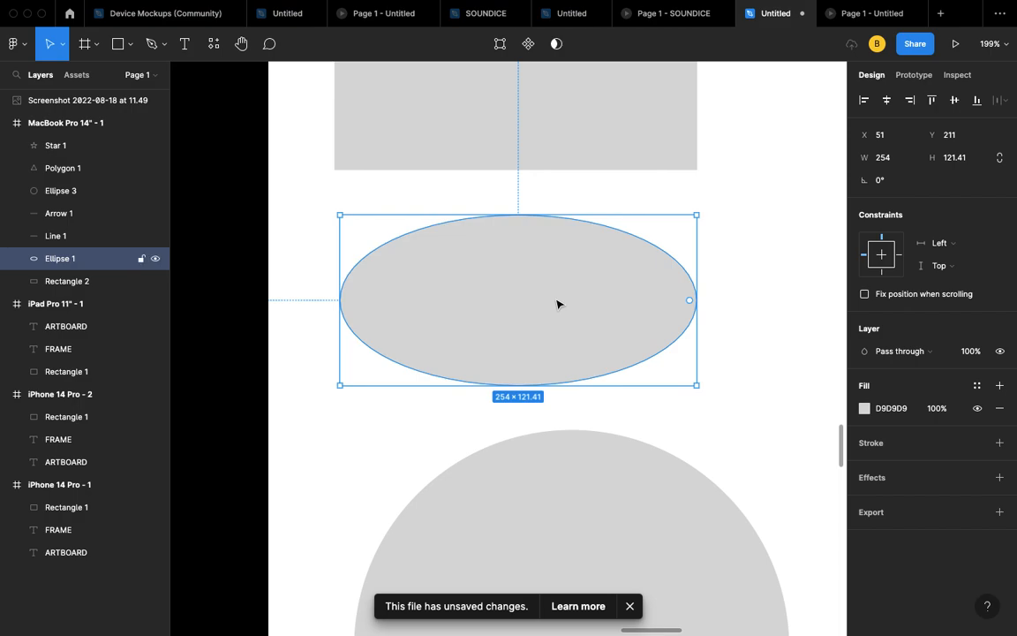
pyautogui.scroll(5, 692, 306)
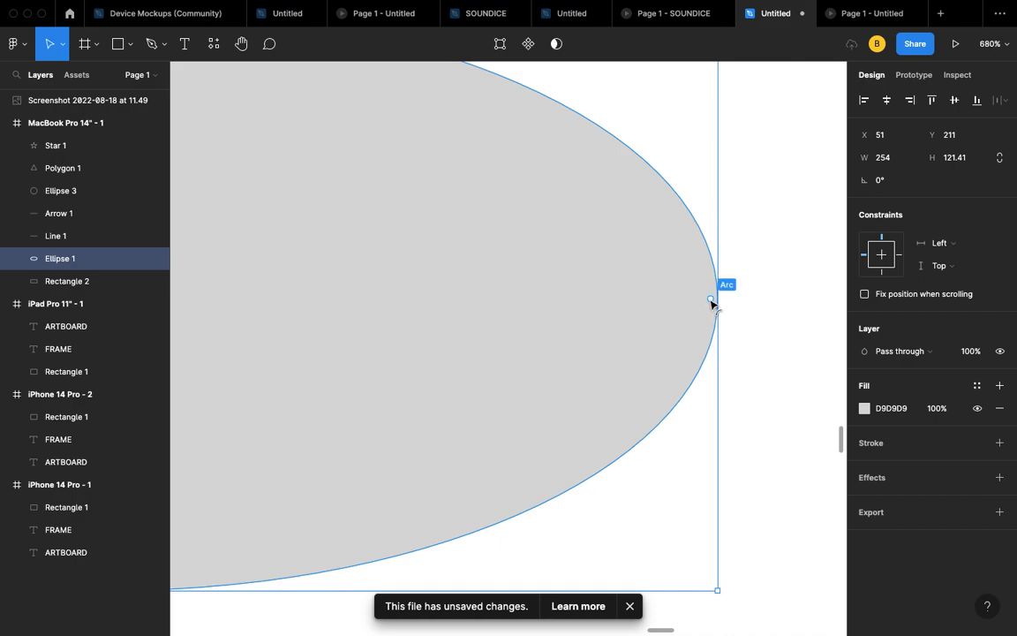
pyautogui.scroll(-3, 712, 303)
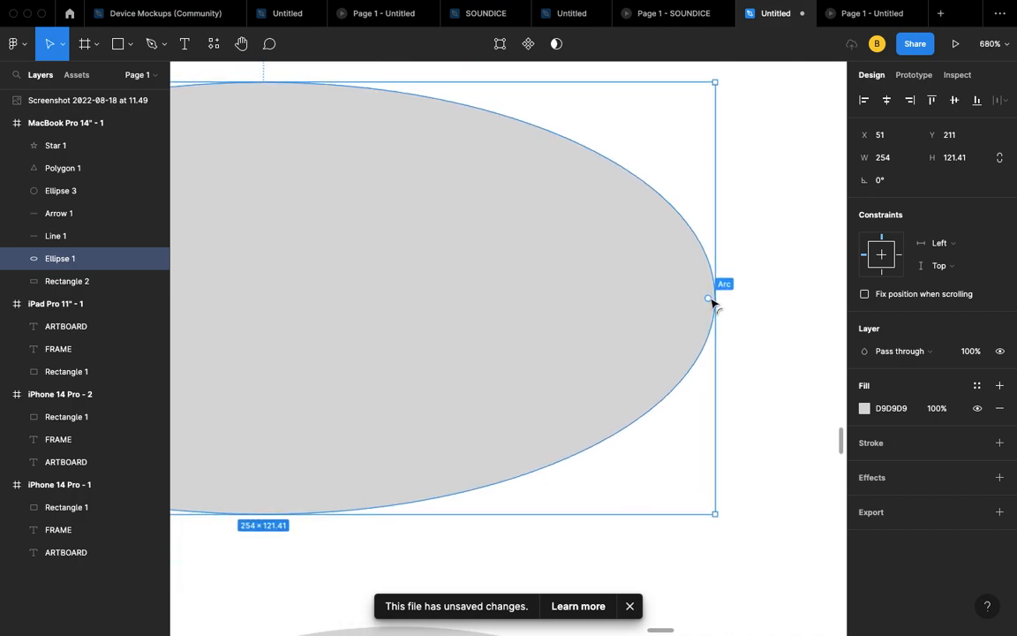
pyautogui.hscroll(-3, 698, 299)
pyautogui.scroll(1, 697, 298)
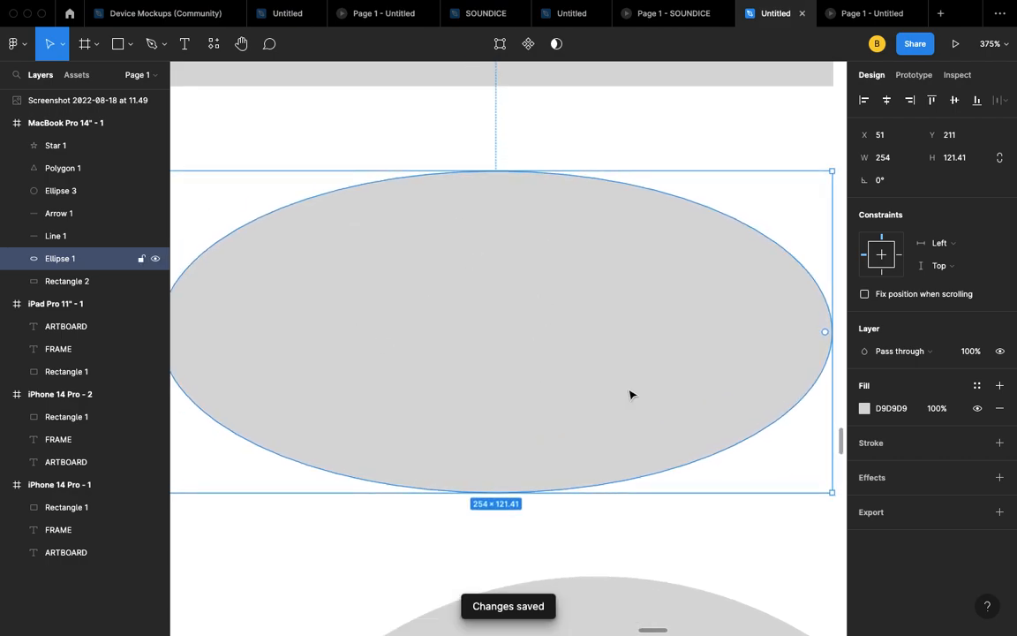
pyautogui.scroll(-8, 630, 395)
pyautogui.scroll(-4, 622, 401)
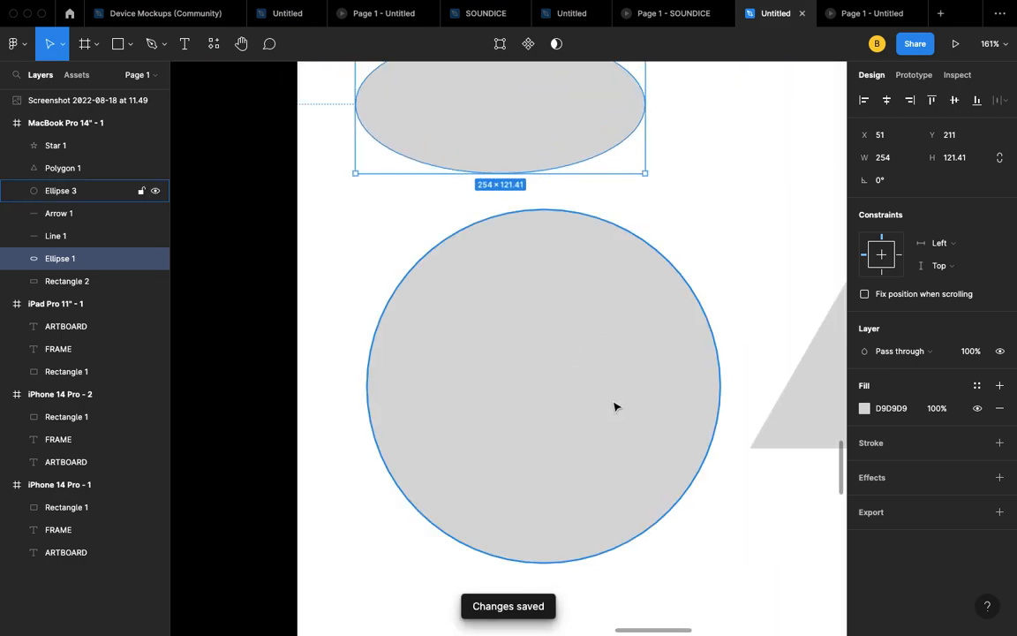
pyautogui.click(615, 407)
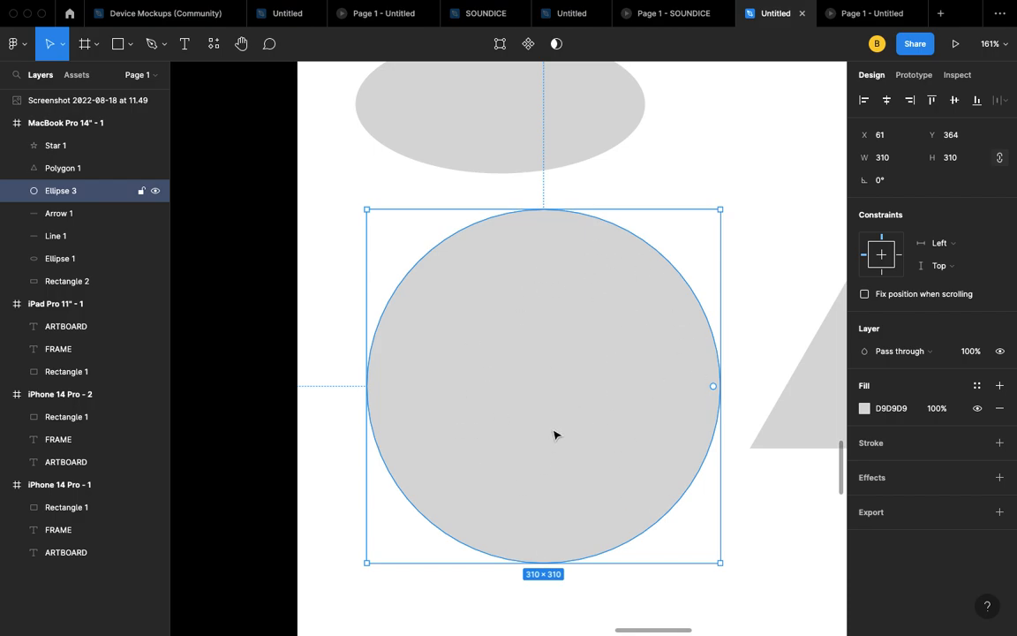
pyautogui.scroll(-5, 540, 352)
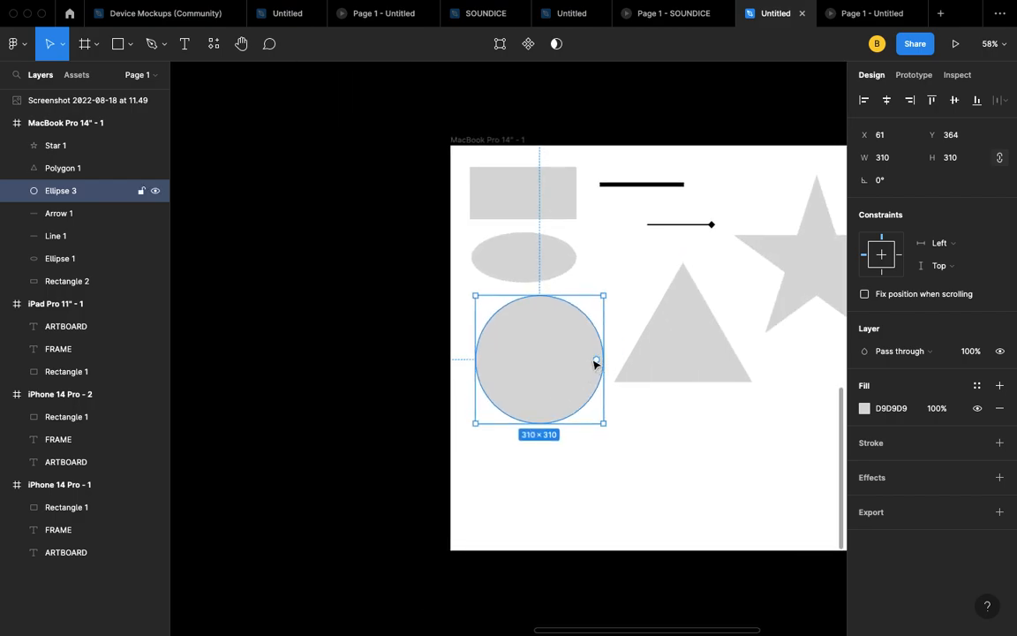
pyautogui.scroll(3, 513, 366)
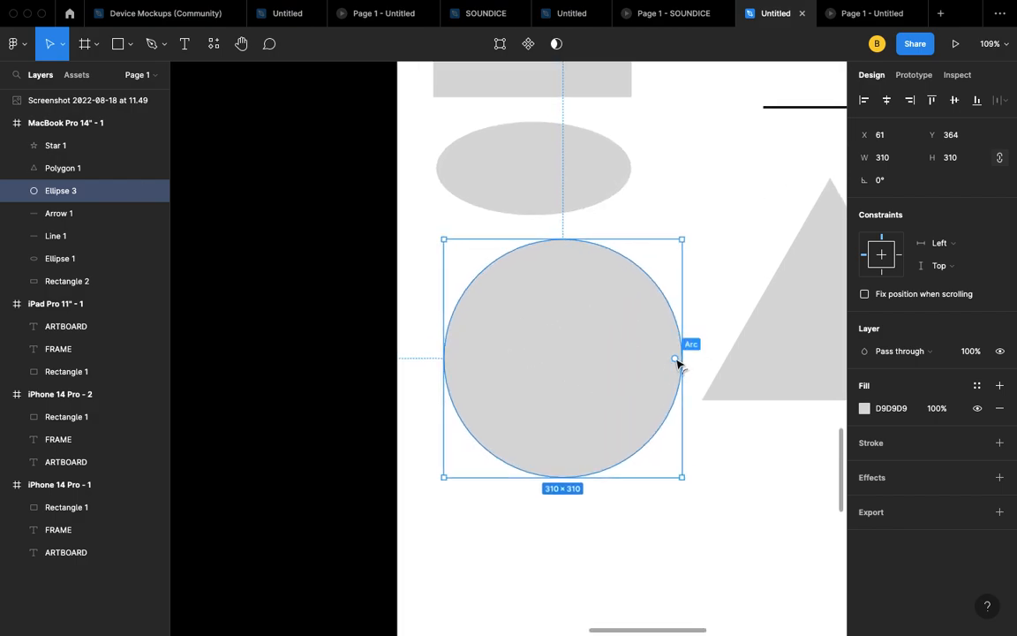
pyautogui.scroll(4, 585, 313)
# - Compare the editing handles of the ellipse, rectangle, triangle and star, including the star's ratio and point-count handles
pyautogui.click(569, 290)
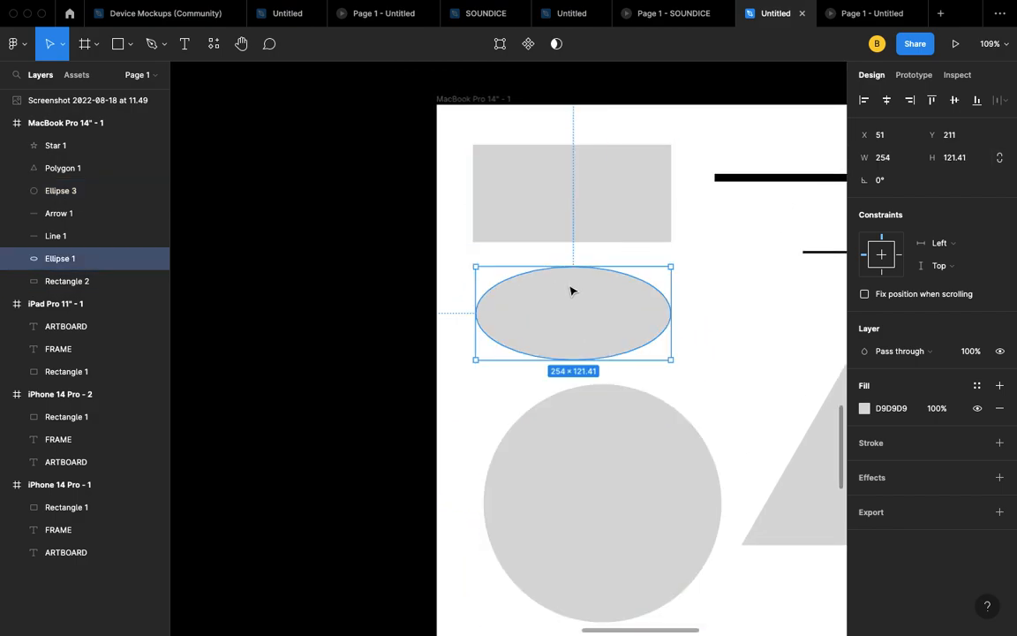
pyautogui.click(568, 201)
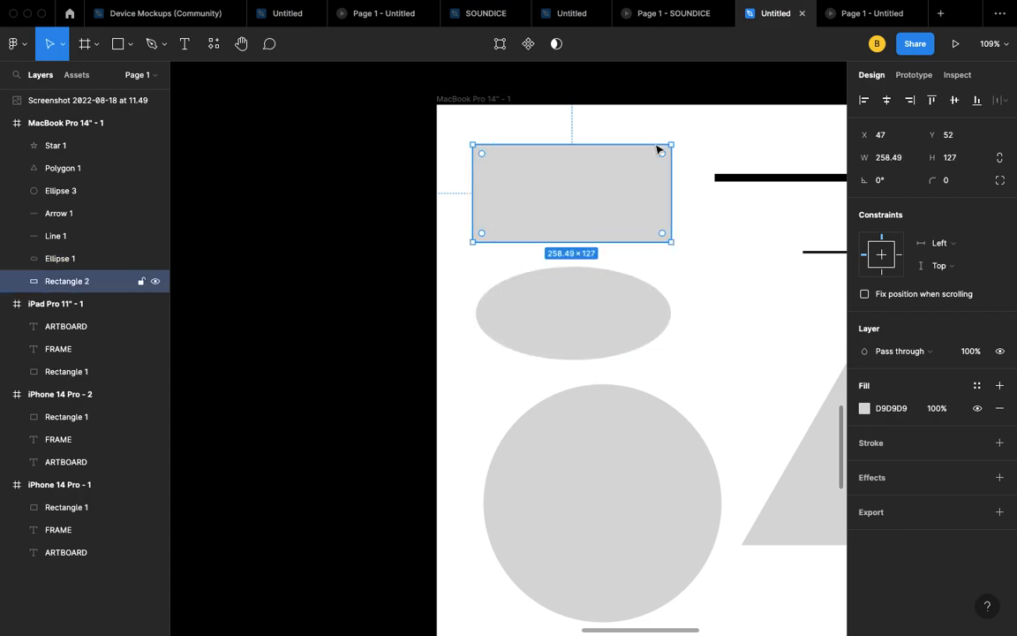
pyautogui.hscroll(10, 711, 375)
pyautogui.scroll(-3, 710, 375)
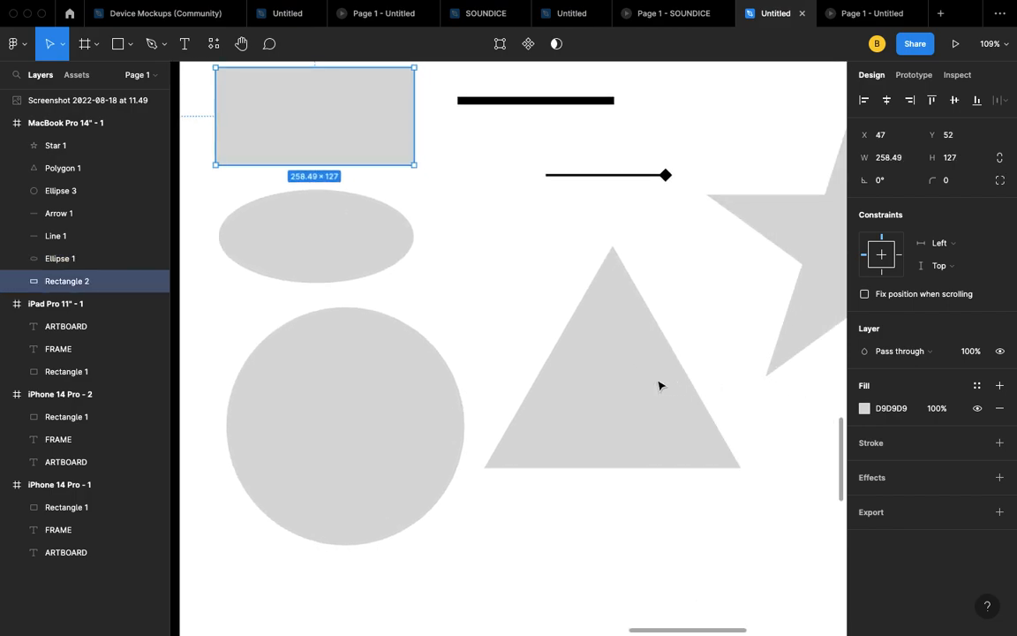
pyautogui.click(631, 393)
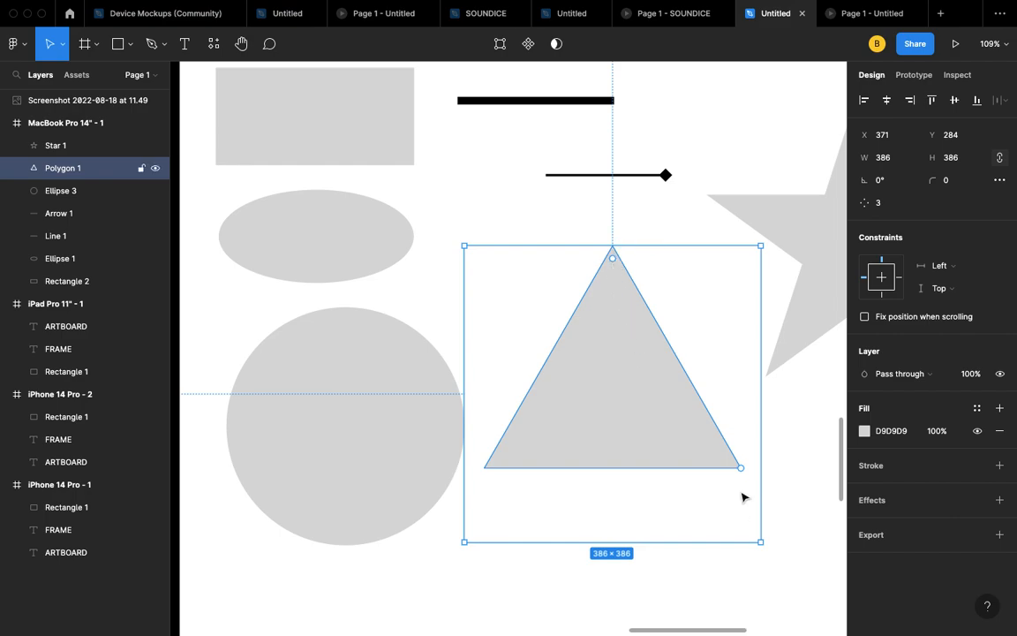
pyautogui.hscroll(8, 678, 407)
pyautogui.scroll(3, 679, 406)
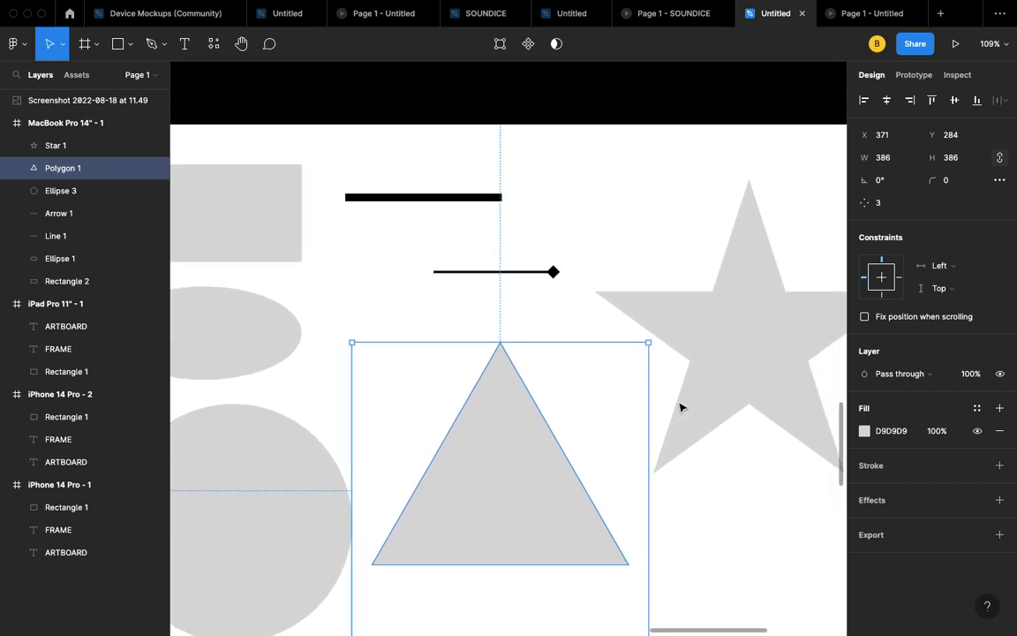
pyautogui.click(565, 365)
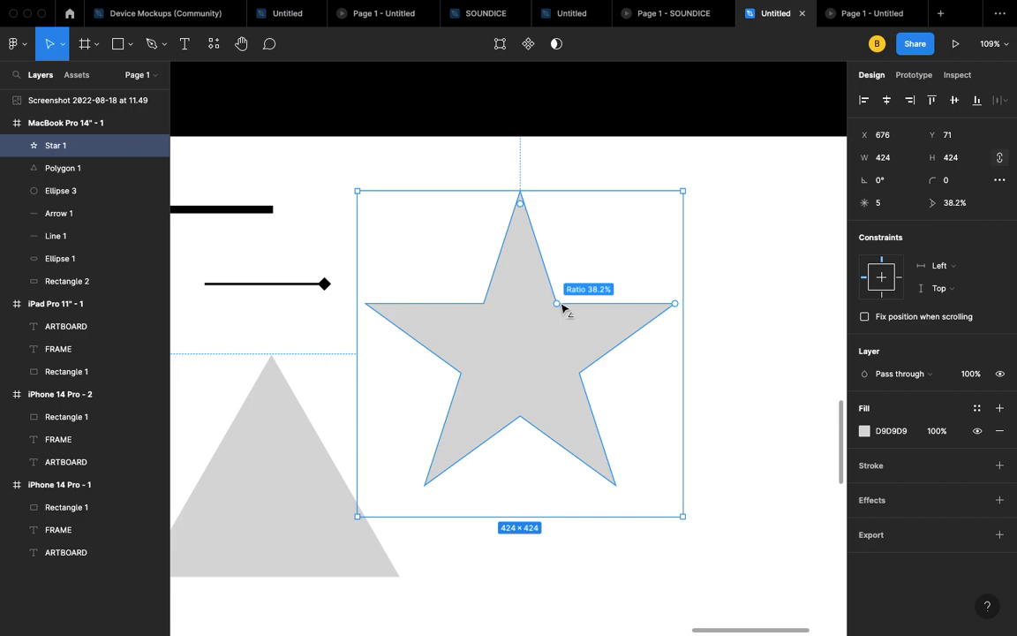
pyautogui.moveTo(671, 307)
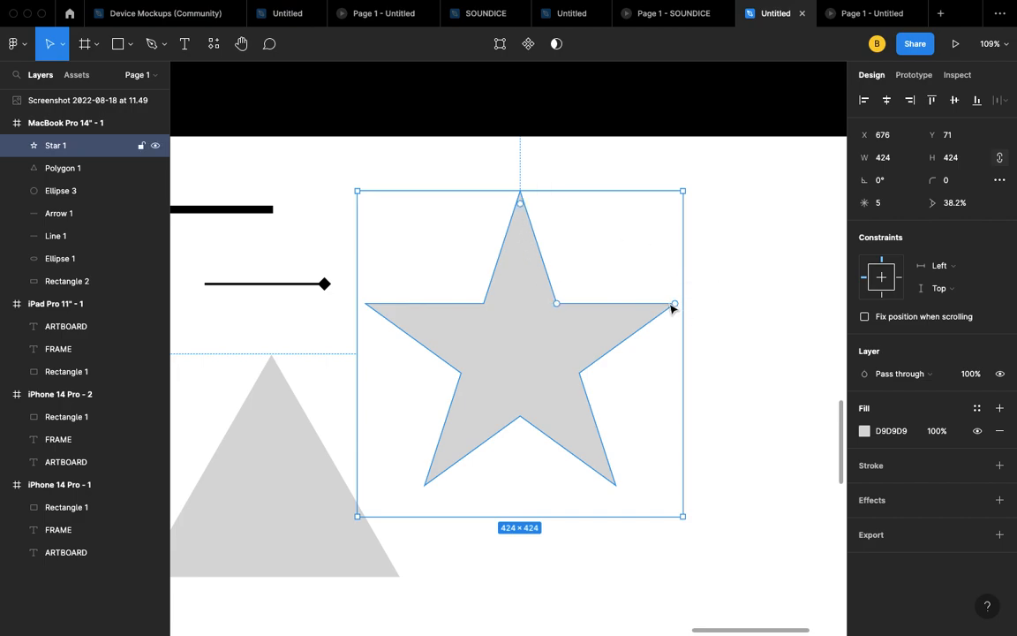
pyautogui.scroll(-5, 437, 329)
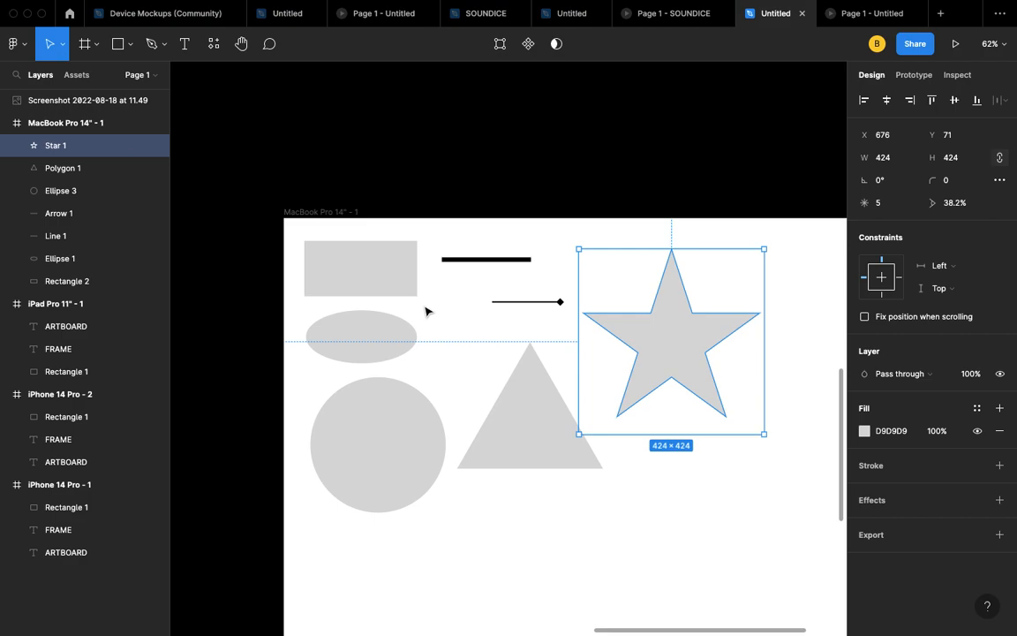
# - Round the rectangle's corners to a radius of 63.5 so it becomes a pill shape, and deselect it
pyautogui.scroll(6, 424, 310)
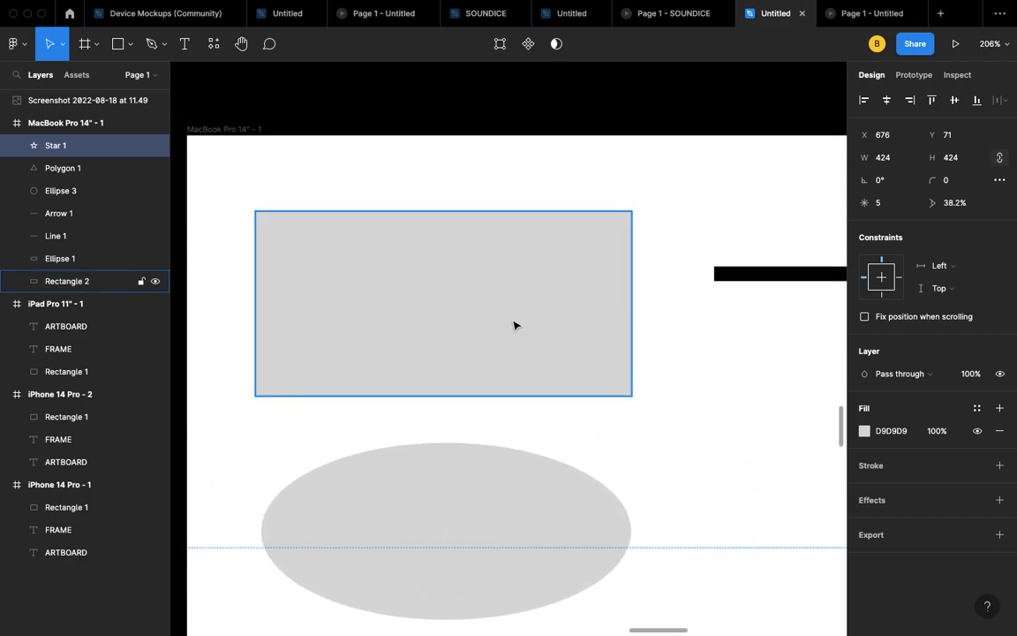
pyautogui.click(513, 326)
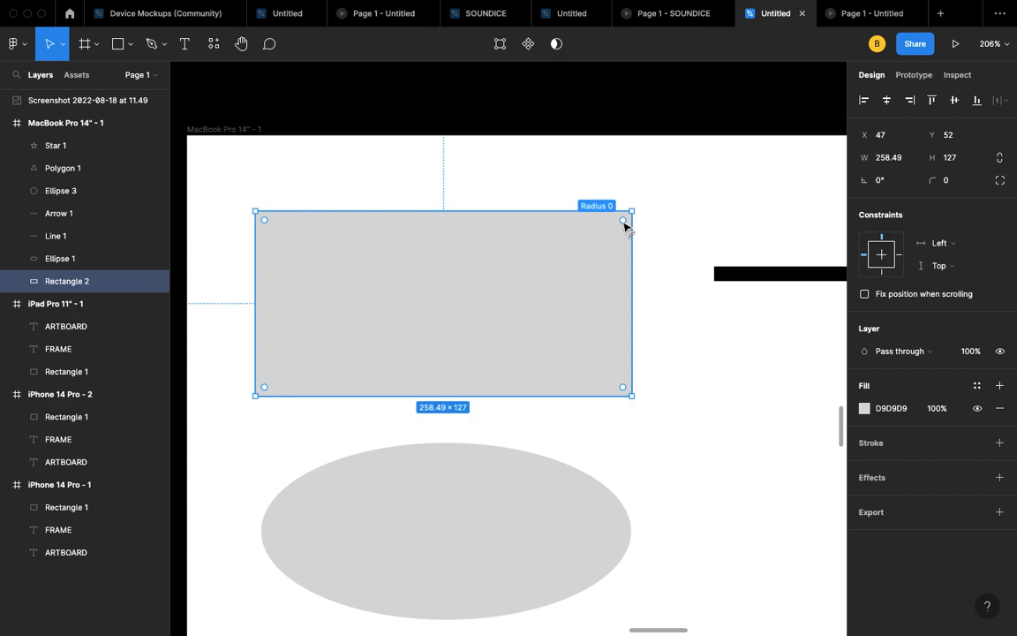
pyautogui.moveTo(623, 222); pyautogui.dragTo(520, 339)
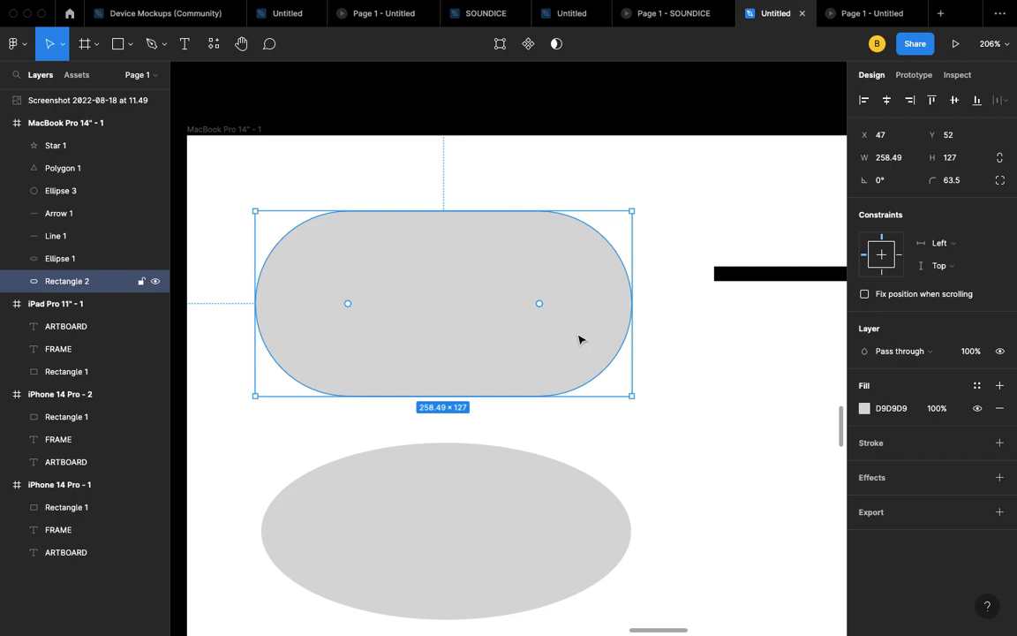
pyautogui.click(653, 348)
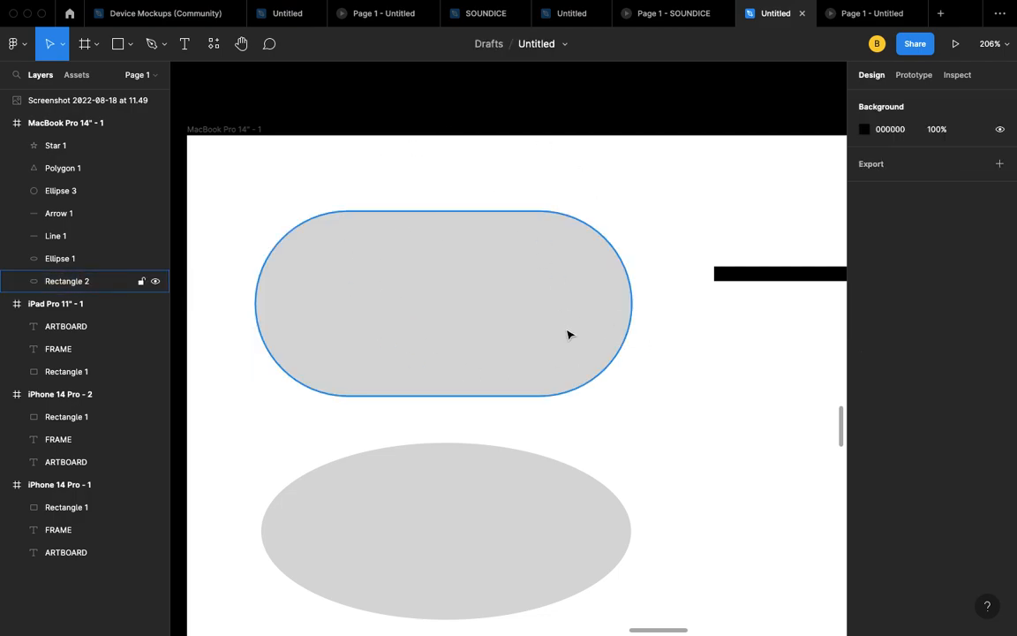
# - Cut the ellipse below the pill shape into an open arc with a sweep of about 70.21%
pyautogui.scroll(-3, 486, 388)
pyautogui.click(449, 411)
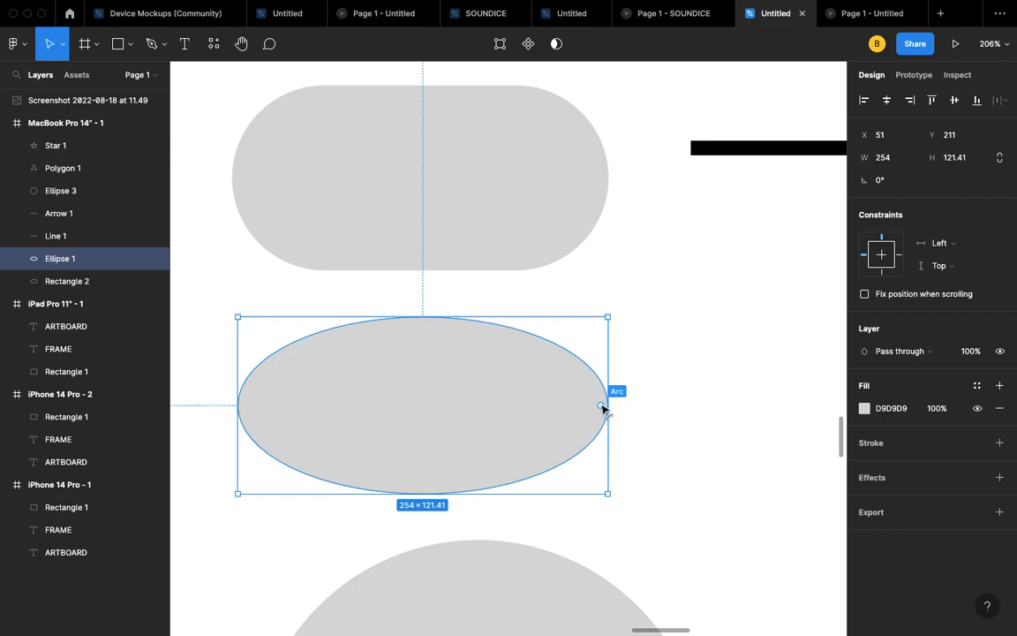
pyautogui.moveTo(602, 407); pyautogui.dragTo(378, 329)
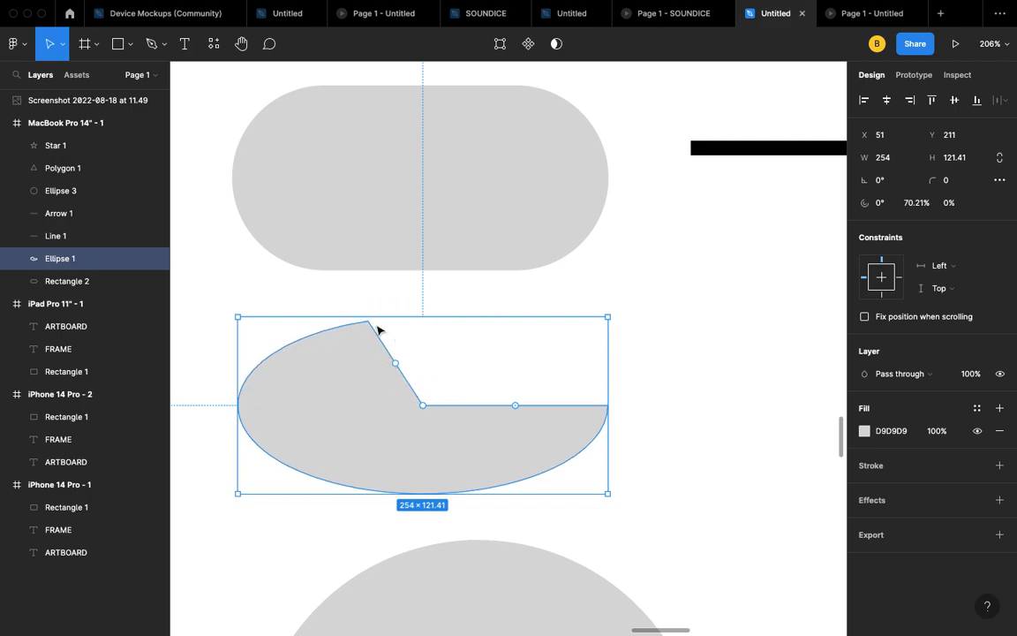
# - Rotate the ellipse arc's start to about -41° and hollow it into a ring with about 72.84% sweep and 78.38% ratio
pyautogui.scroll(10, 377, 334)
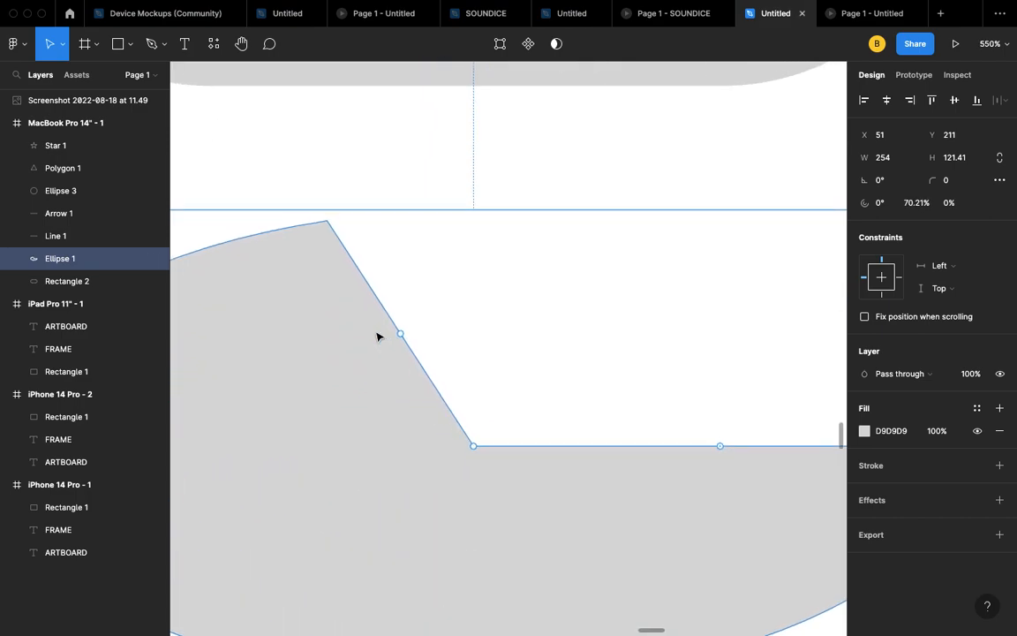
pyautogui.scroll(-5, 452, 354)
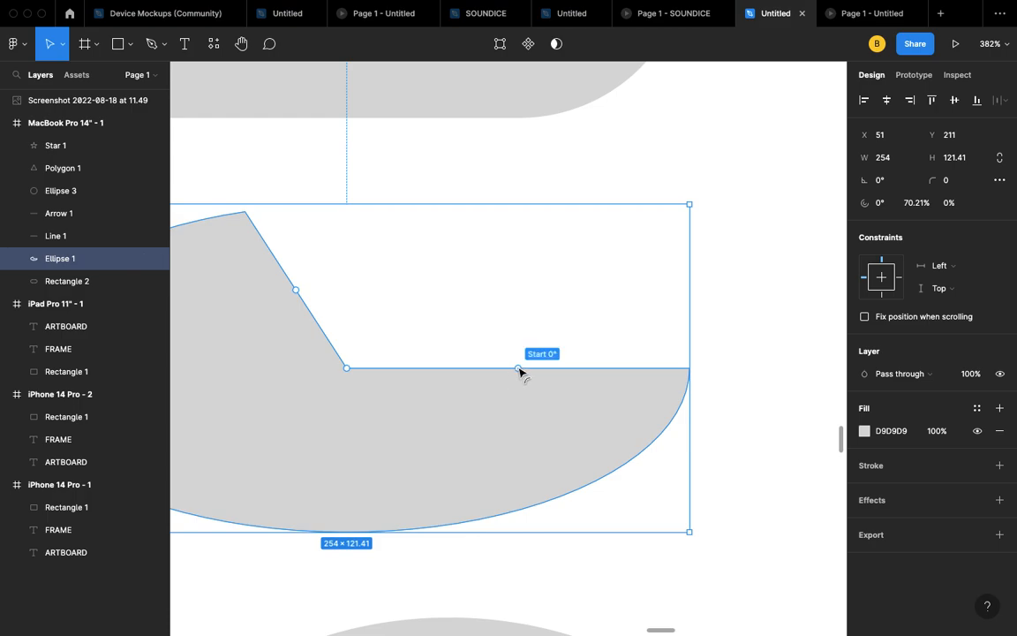
pyautogui.moveTo(520, 363); pyautogui.dragTo(443, 325)
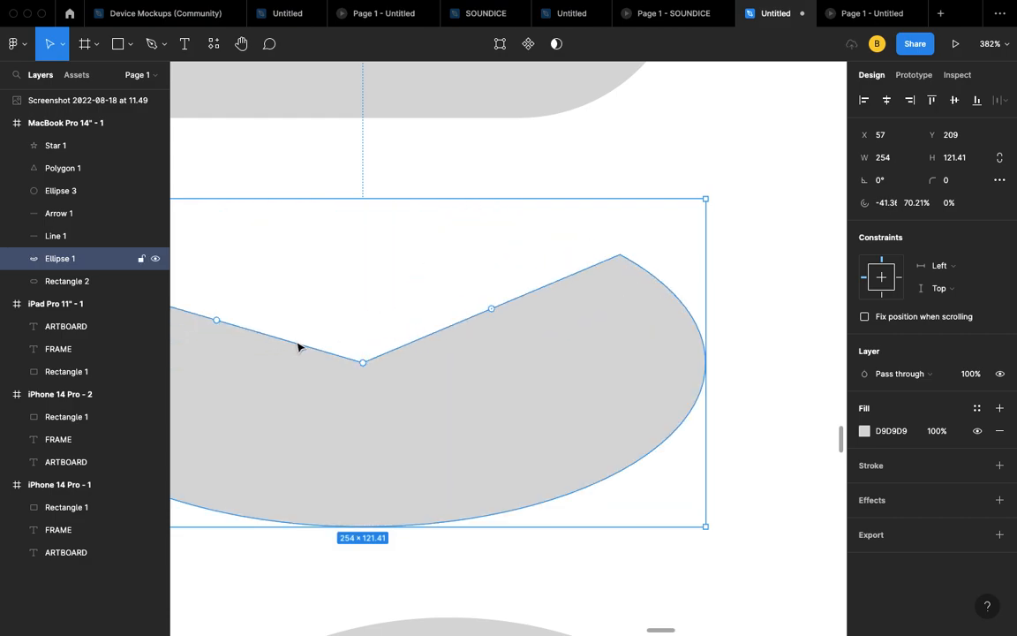
pyautogui.hscroll(-2, 298, 342)
pyautogui.moveTo(327, 386); pyautogui.dragTo(492, 509)
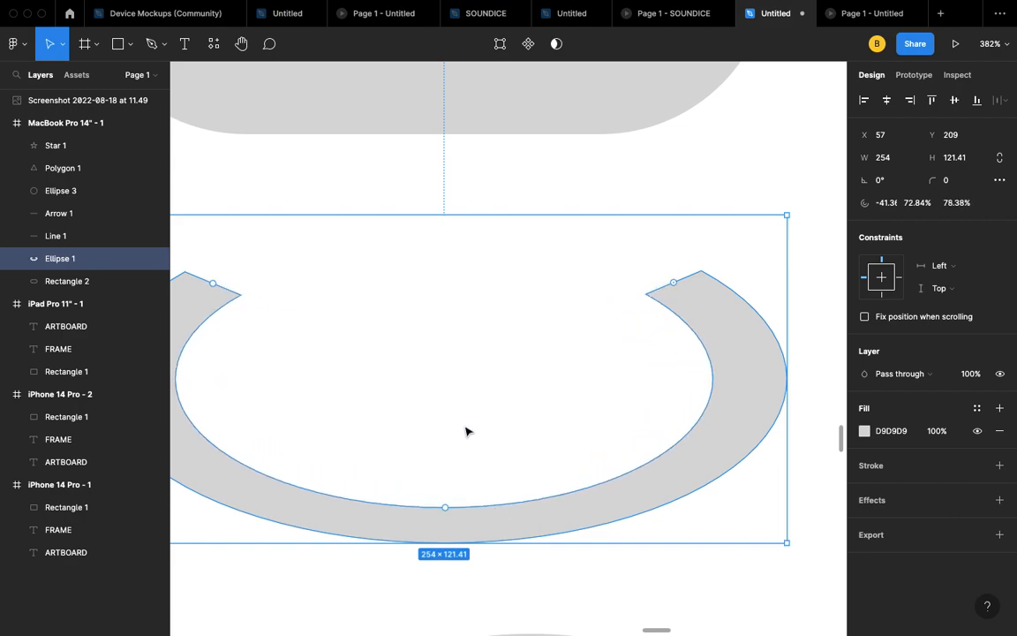
# - Rotate the open elliptical ring so its arc starts at about -25°
pyautogui.scroll(-2, 465, 430)
pyautogui.moveTo(628, 313); pyautogui.dragTo(676, 310)
pyautogui.moveTo(674, 256); pyautogui.dragTo(652, 346)
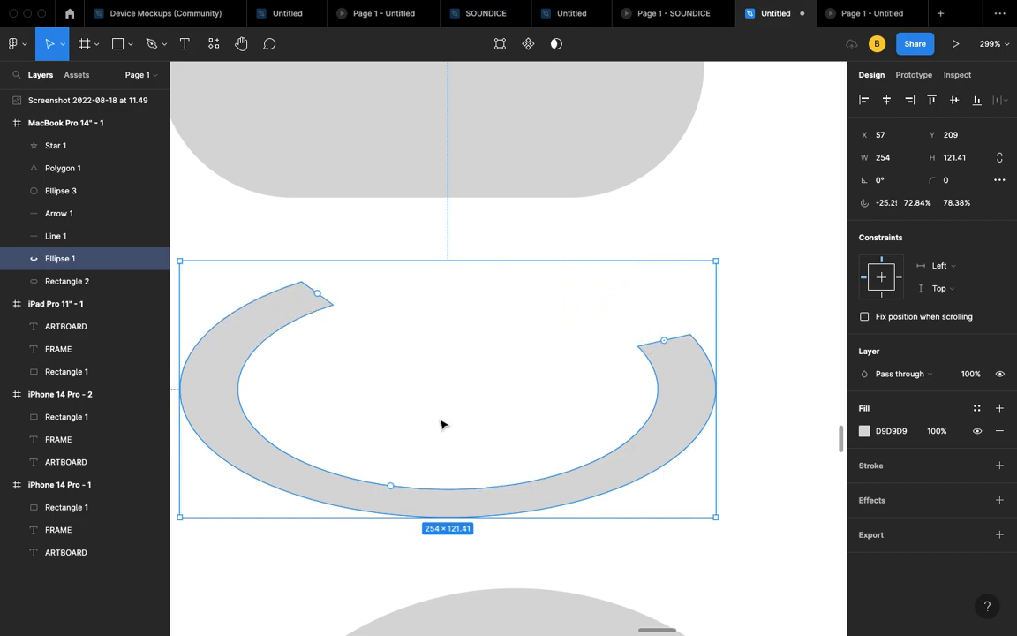
# - Cut the circle below the elliptical ring into an open arc with an 87.5% sweep starting at about -1.83°
pyautogui.scroll(-5, 441, 424)
pyautogui.scroll(3, 441, 424)
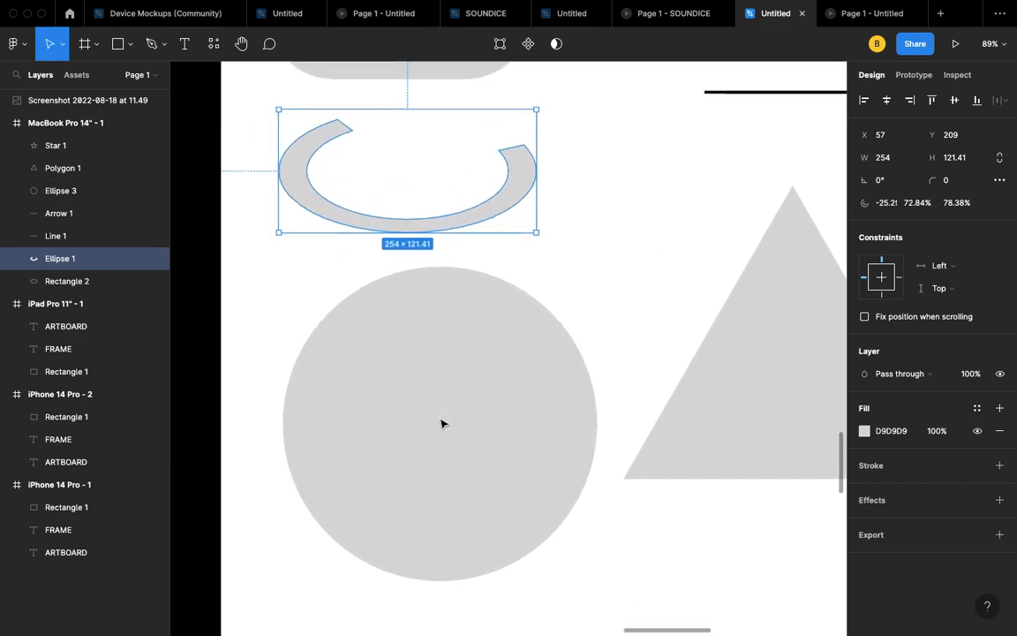
pyautogui.scroll(3, 442, 424)
pyautogui.click(450, 428)
pyautogui.scroll(-2, 449, 428)
pyautogui.scroll(-4, 449, 426)
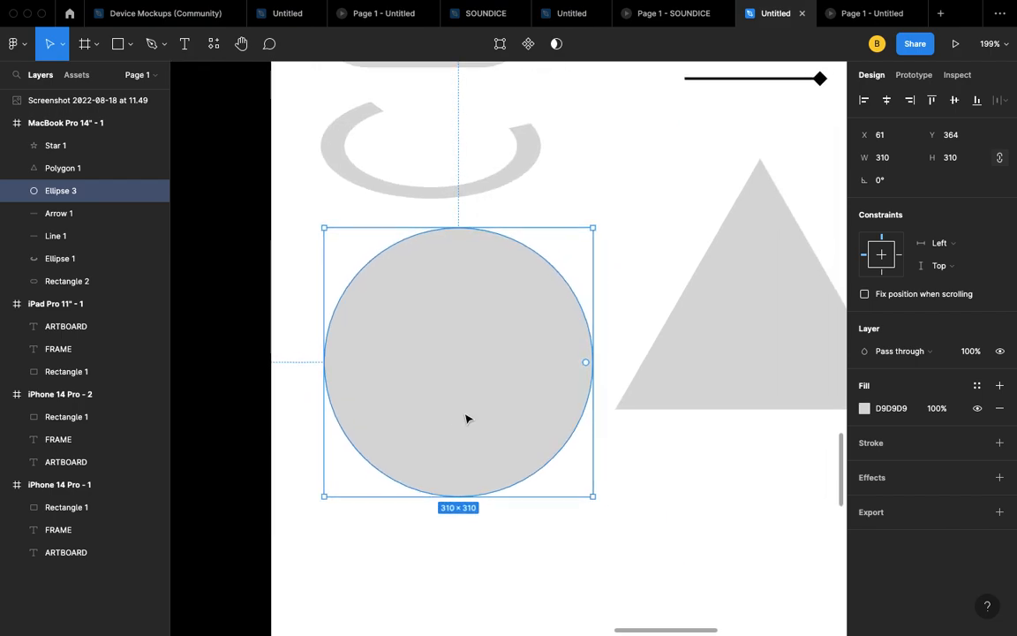
pyautogui.moveTo(585, 364); pyautogui.dragTo(508, 284)
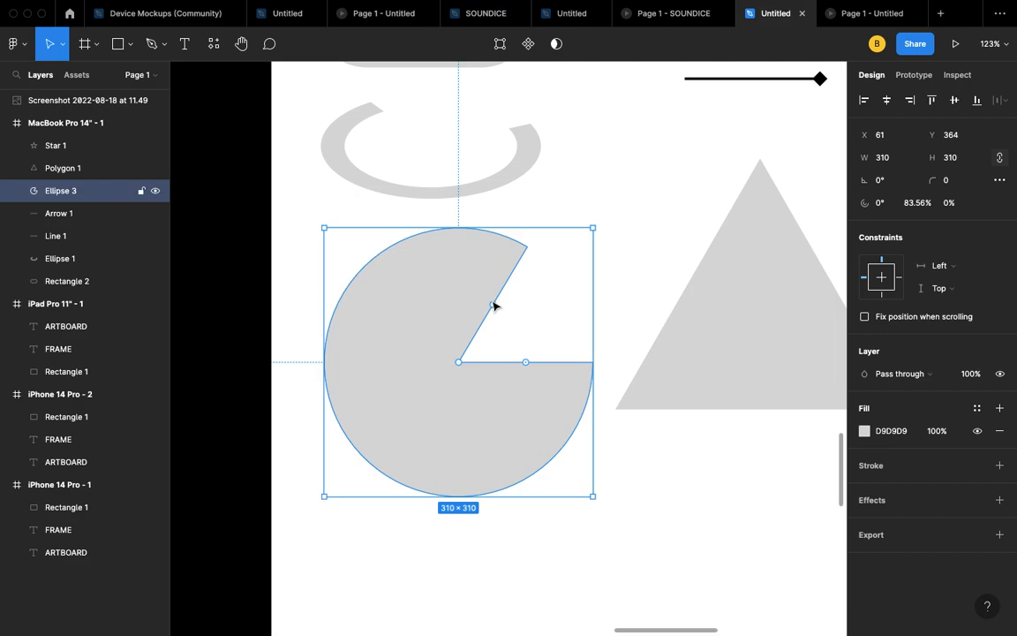
pyautogui.moveTo(493, 306)
pyautogui.moveTo(492, 306); pyautogui.dragTo(516, 311)
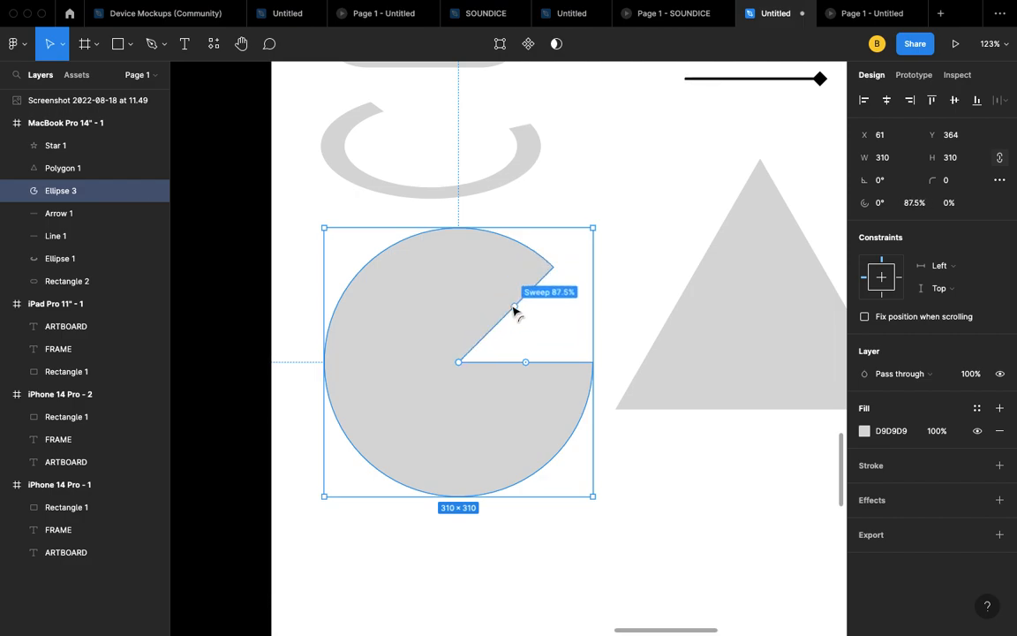
pyautogui.moveTo(525, 365)
pyautogui.moveTo(526, 362); pyautogui.dragTo(603, 374)
# - Hollow the circle arc into a ring with about 90.25% ratio and round its ends with a corner radius of 28
pyautogui.moveTo(459, 362)
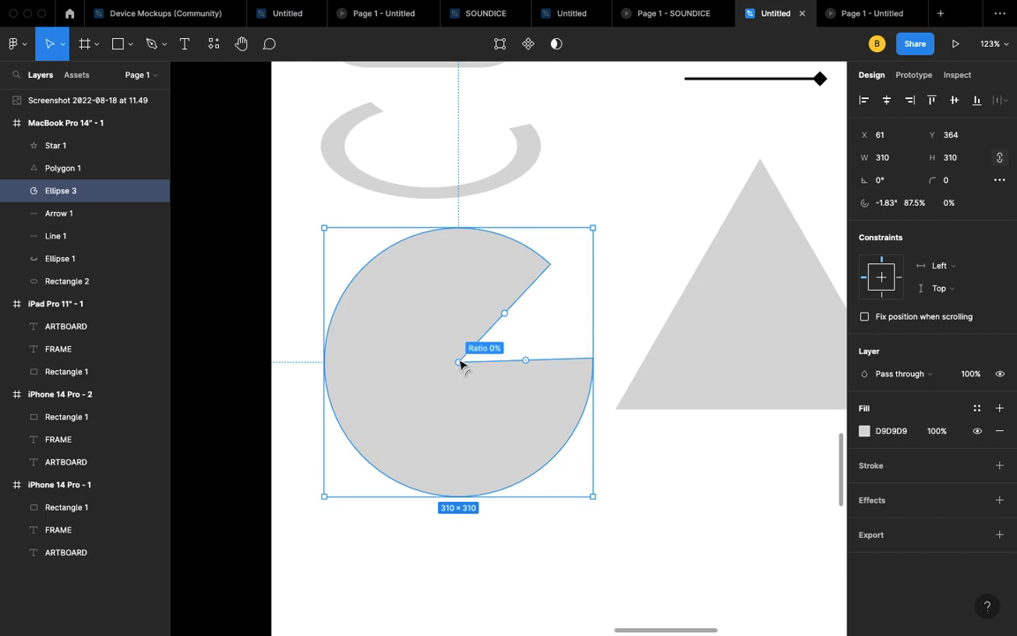
pyautogui.moveTo(459, 362); pyautogui.dragTo(363, 439)
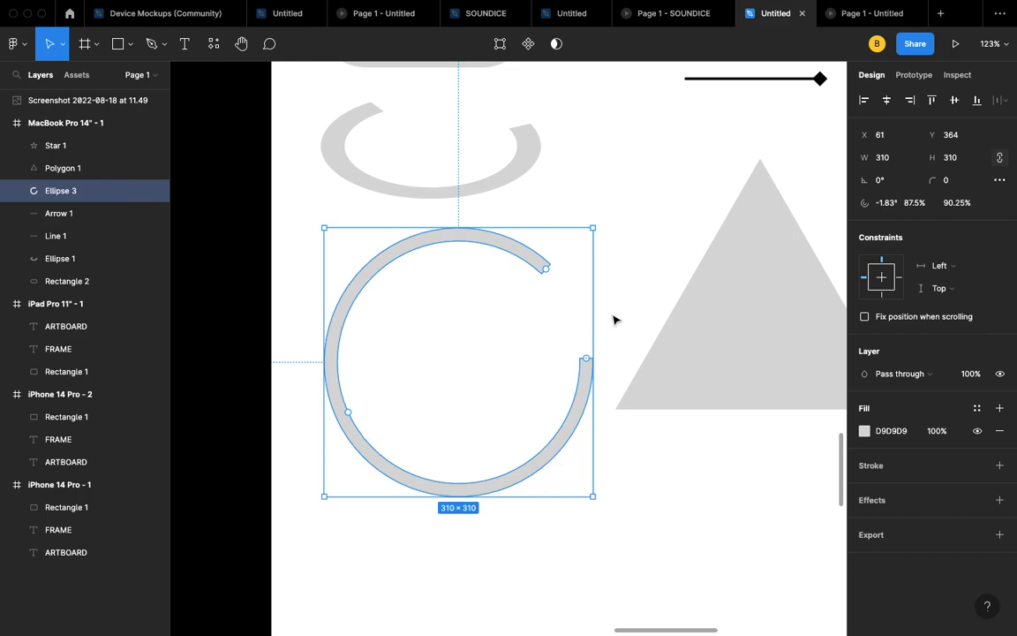
pyautogui.click(944, 184)
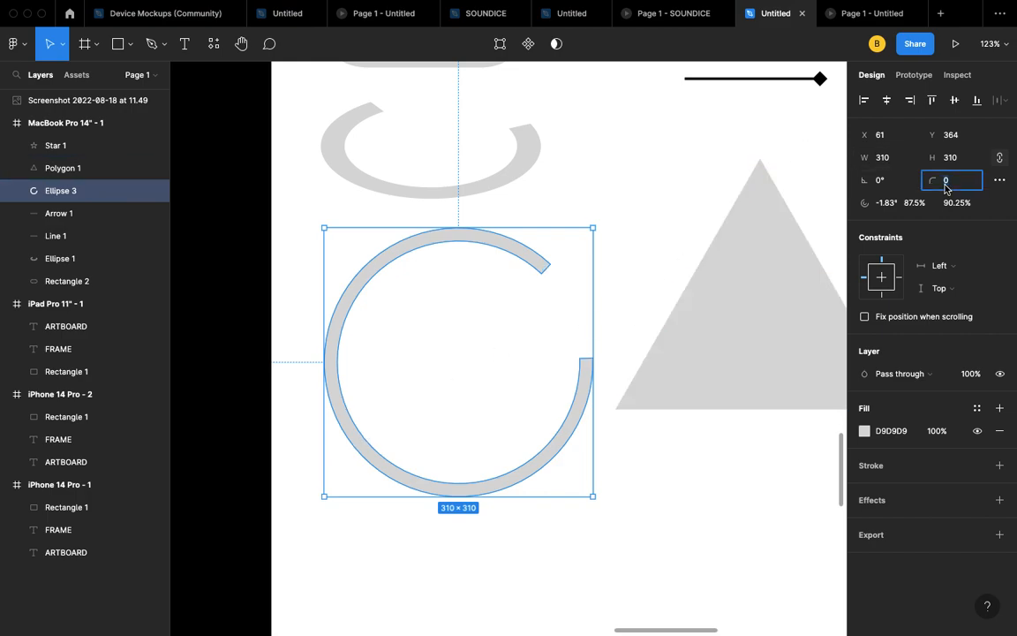
pyautogui.write('6')
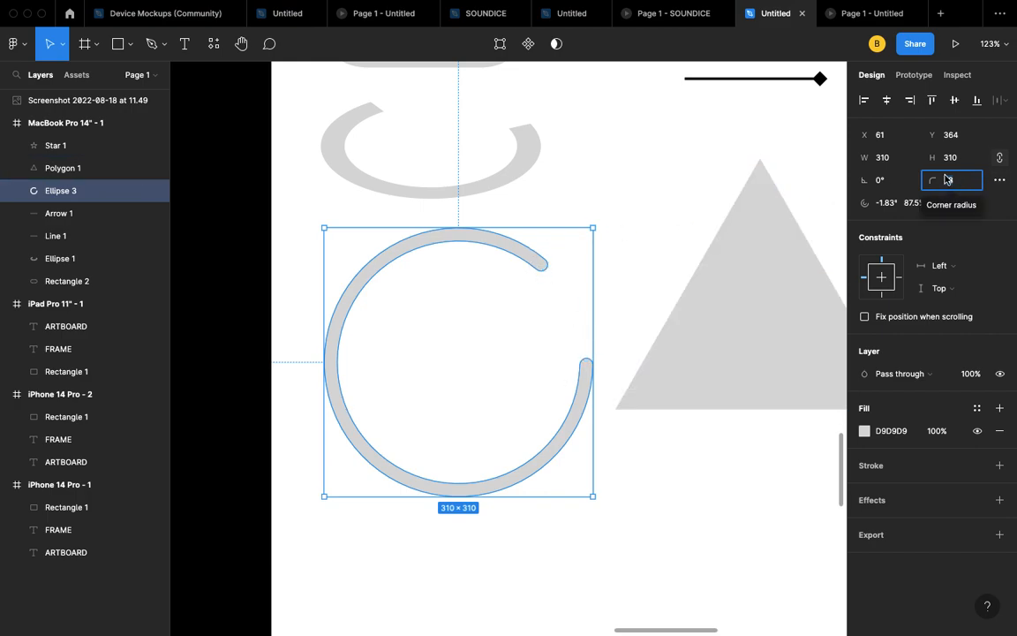
# - Examine the rounded corners of the iPhone 14 Pro - 2 frame
pyautogui.scroll(5, 598, 211)
pyautogui.scroll(-5, 598, 212)
pyautogui.hscroll(-5, 600, 212)
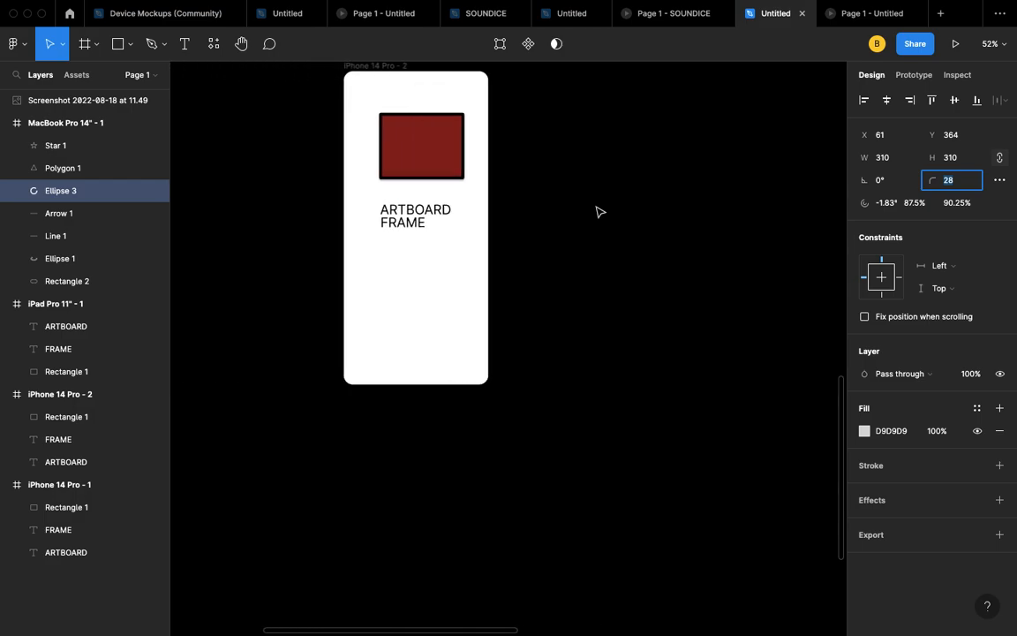
pyautogui.hscroll(-3, 598, 212)
pyautogui.scroll(2, 597, 212)
pyautogui.scroll(5, 485, 150)
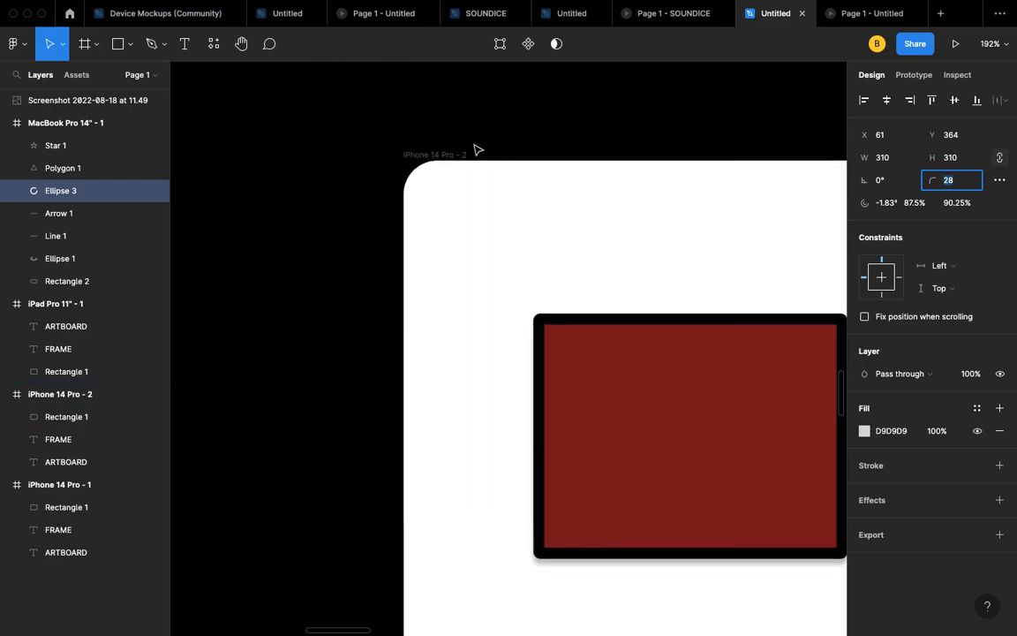
pyautogui.scroll(-10, 472, 182)
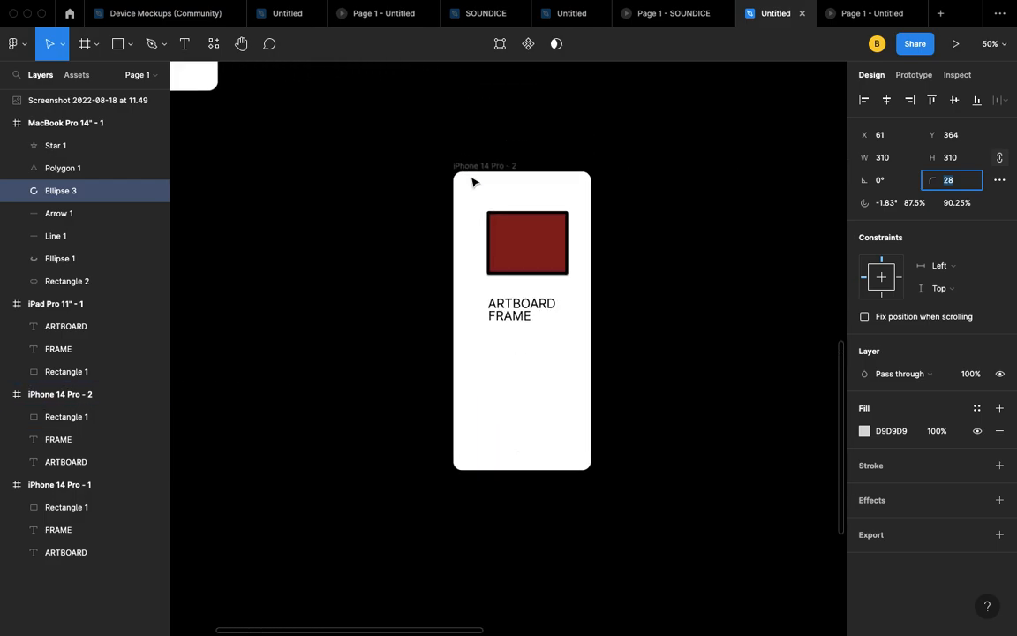
pyautogui.hscroll(10, 474, 179)
# - Round the ends of the open elliptical ring with a corner radius of 28
pyautogui.scroll(4, 469, 323)
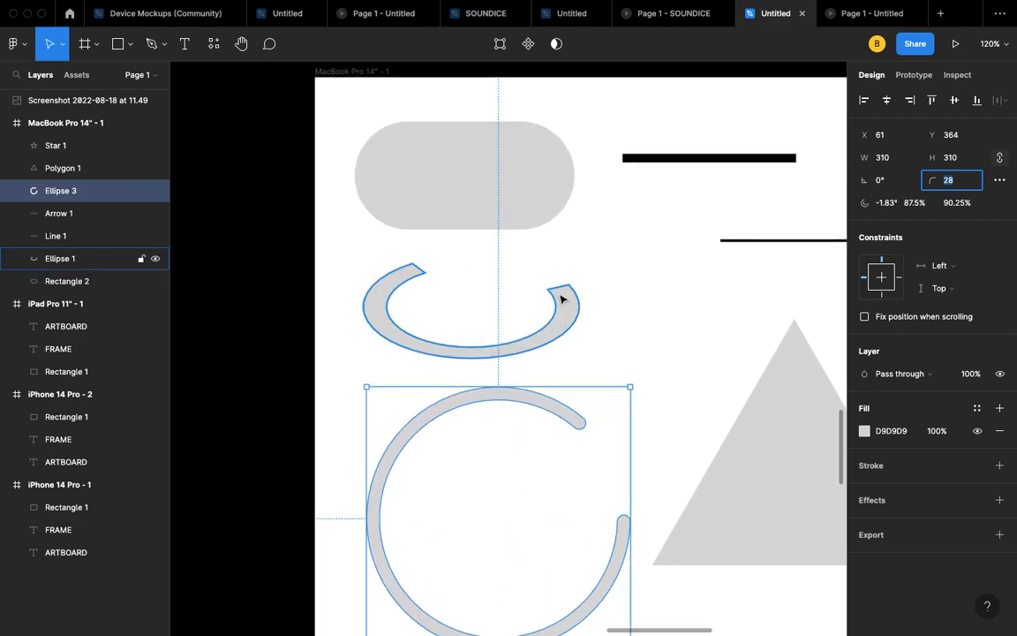
pyautogui.scroll(3, 559, 296)
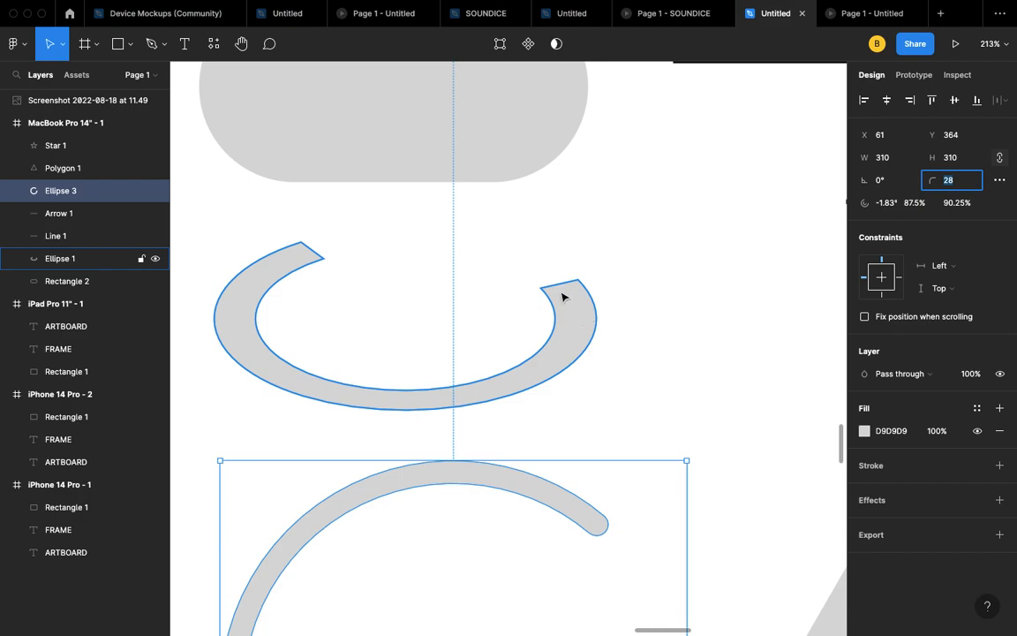
pyautogui.click(279, 269)
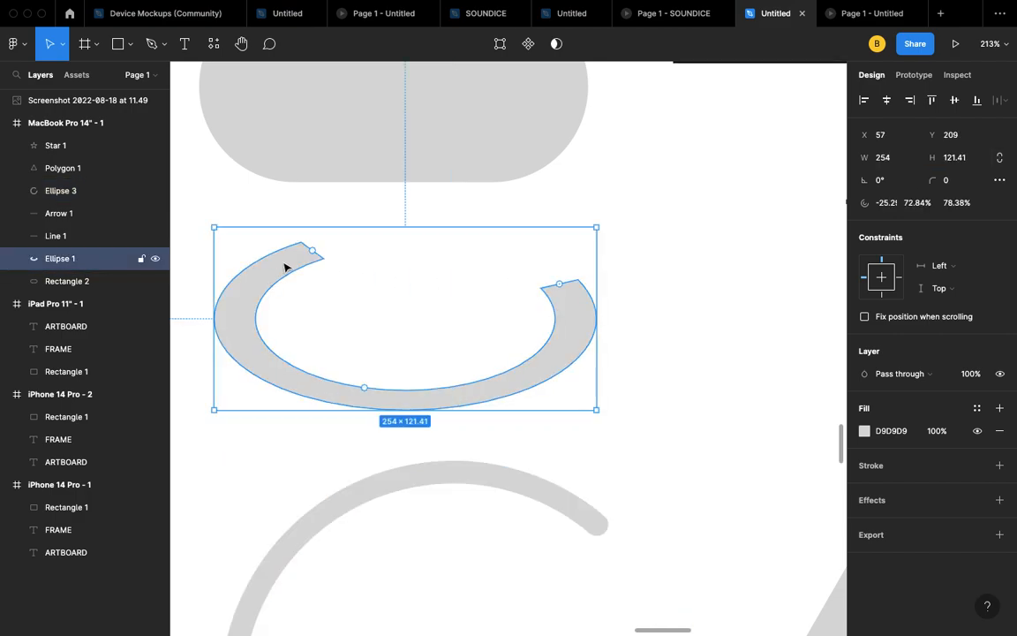
pyautogui.click(954, 182)
pyautogui.write('1')
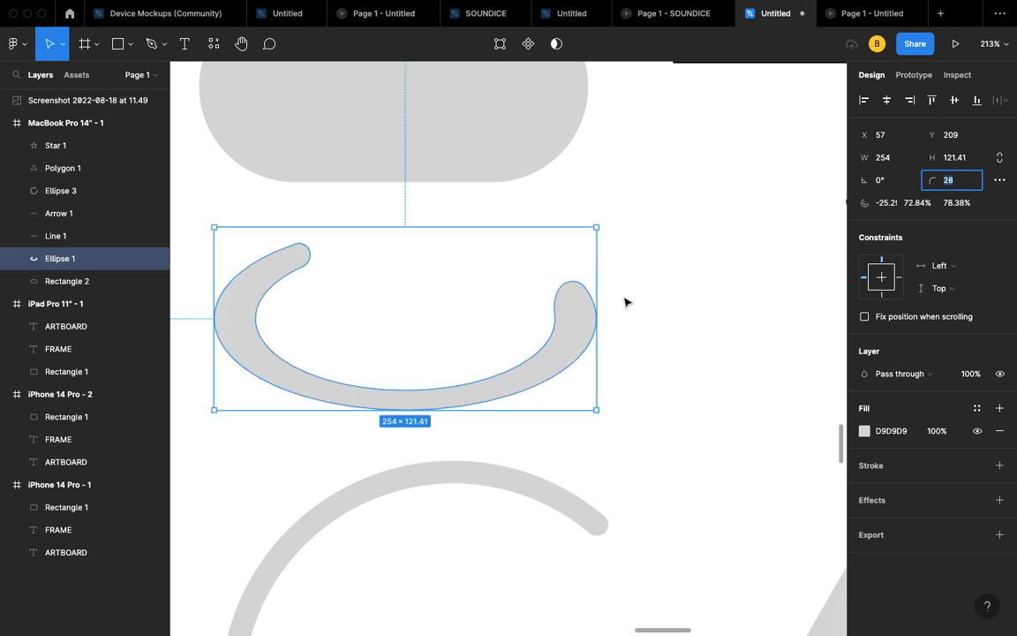
# - Thin the open elliptical ring to a ratio of about 96.24% and deselect it
pyautogui.scroll(-5, 399, 329)
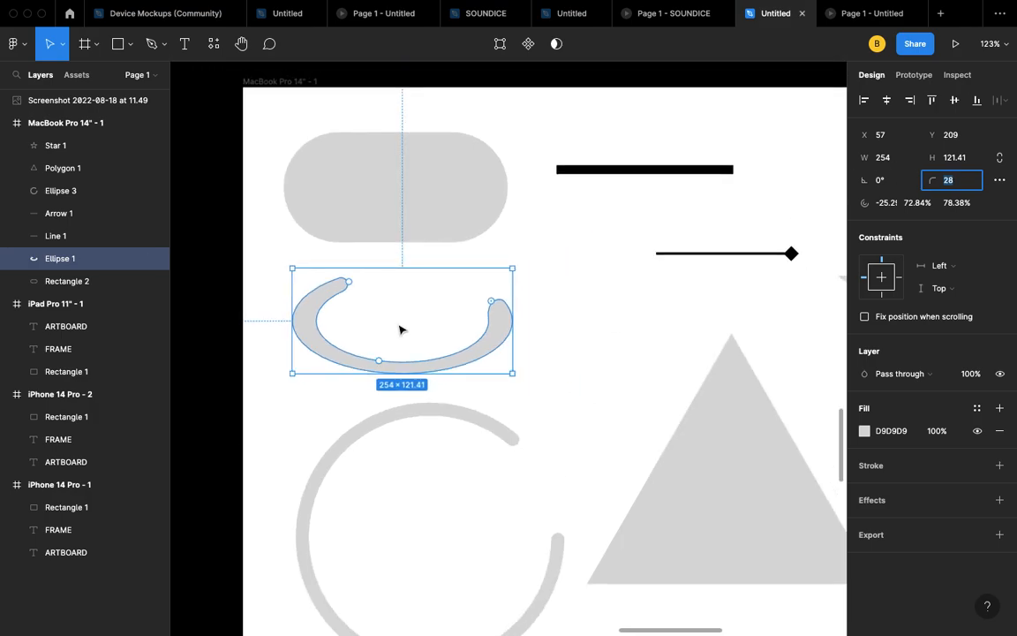
pyautogui.scroll(-2, 399, 330)
pyautogui.click(435, 290)
pyautogui.click(375, 254)
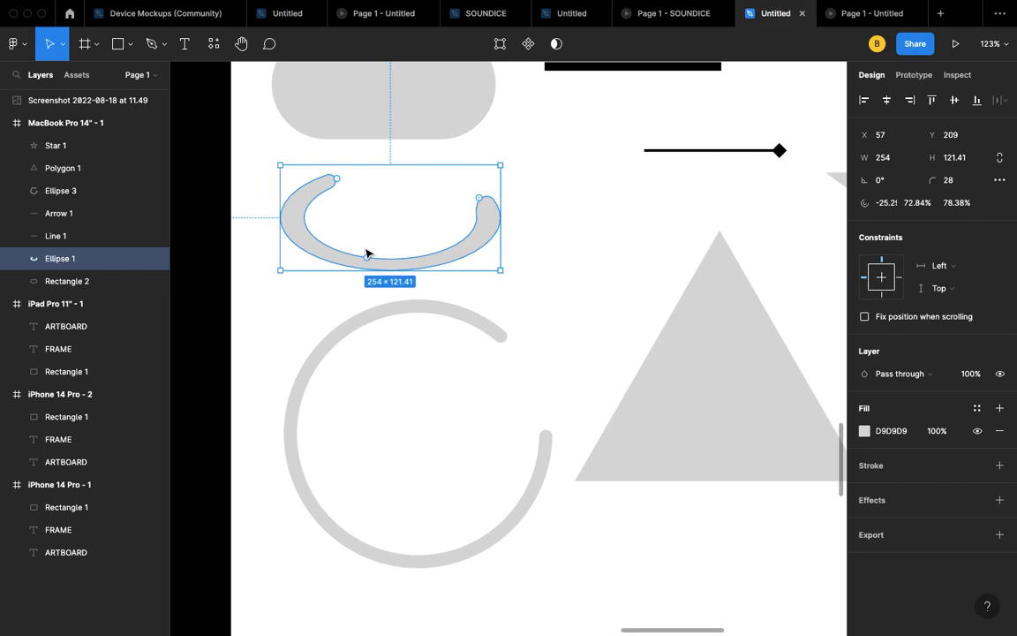
pyautogui.moveTo(367, 258)
pyautogui.mouseDown()
pyautogui.moveTo(382, 222)
pyautogui.moveTo(364, 266)
pyautogui.mouseUp()
pyautogui.hscroll(3, 631, 391)
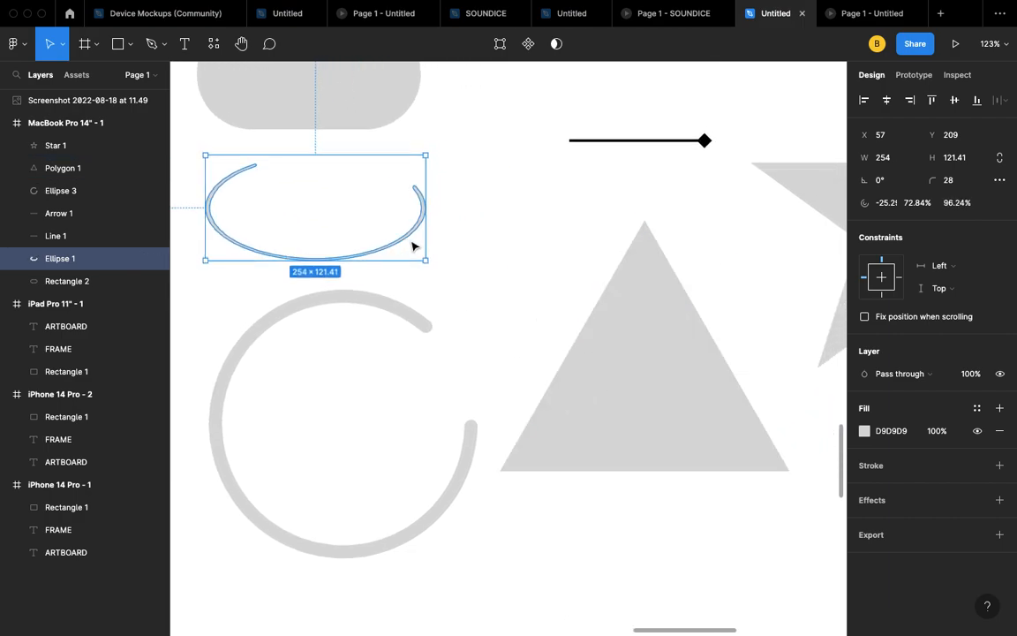
pyautogui.click(465, 248)
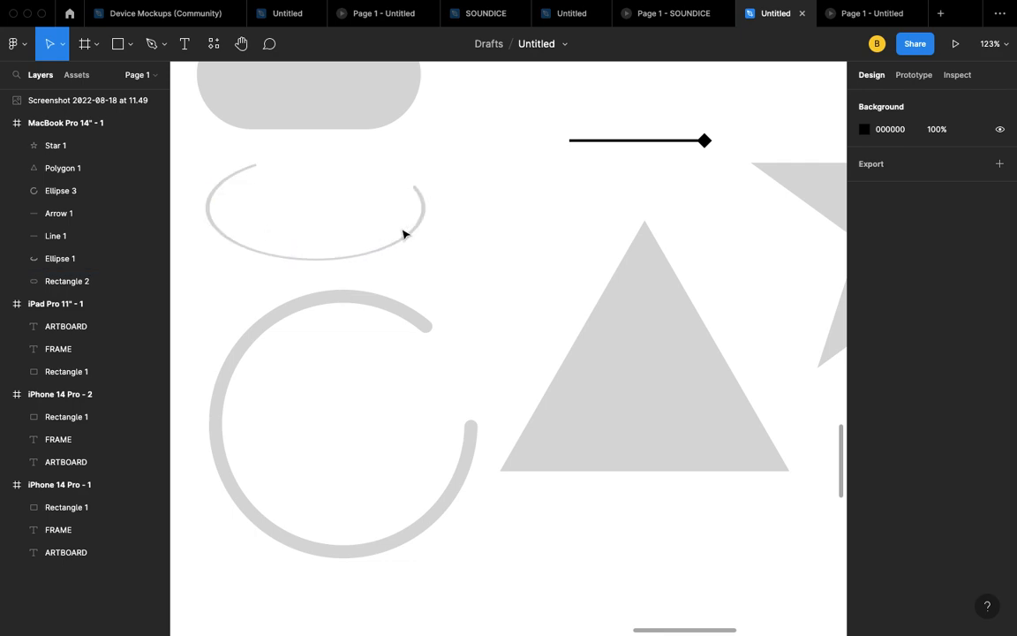
# - Round the triangle's corners to a radius of 36
pyautogui.hscroll(3, 530, 313)
pyautogui.scroll(-1, 530, 313)
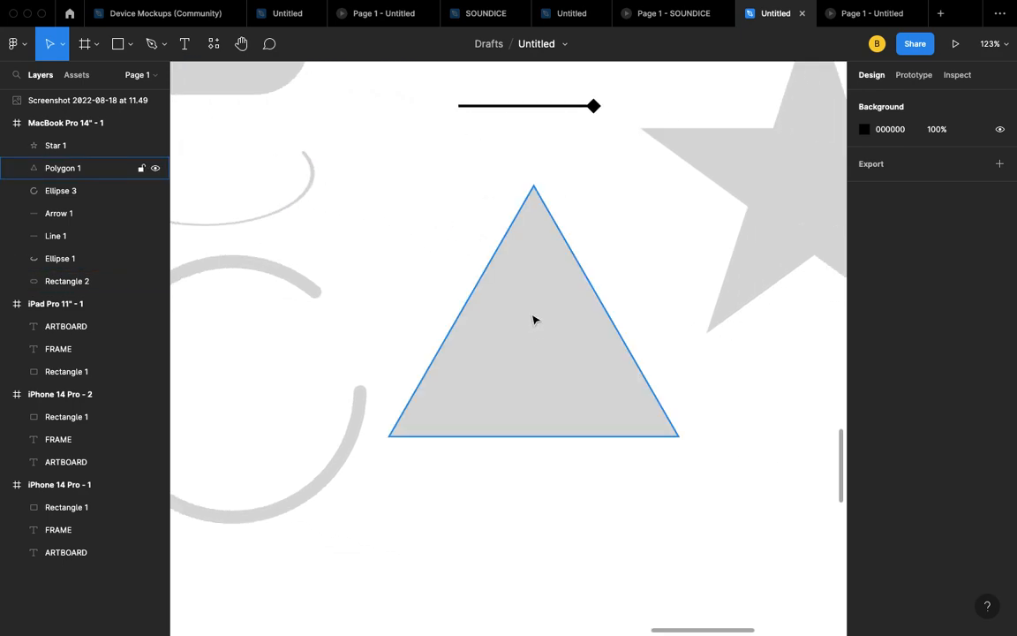
pyautogui.click(532, 320)
pyautogui.moveTo(534, 201); pyautogui.dragTo(562, 253)
pyautogui.moveTo(653, 424)
pyautogui.mouseDown()
pyautogui.moveTo(668, 375)
pyautogui.moveTo(645, 418)
pyautogui.mouseUp()
# - Round the five-pointed star's corners to a radius of about 40.49
pyautogui.scroll(5, 644, 418)
pyautogui.hscroll(4, 645, 417)
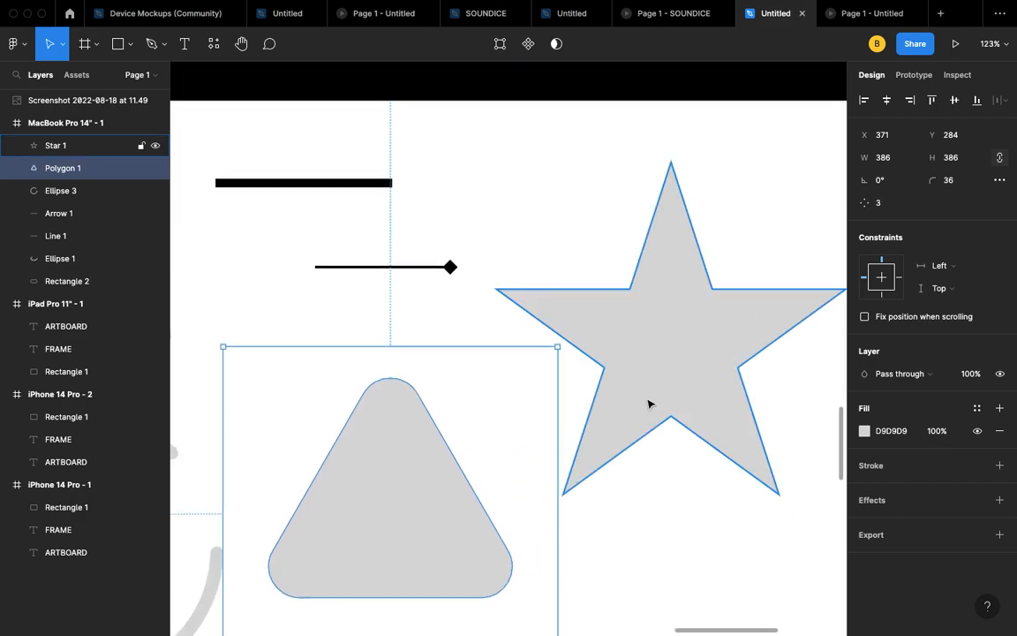
pyautogui.click(648, 404)
pyautogui.moveTo(670, 176); pyautogui.dragTo(699, 288)
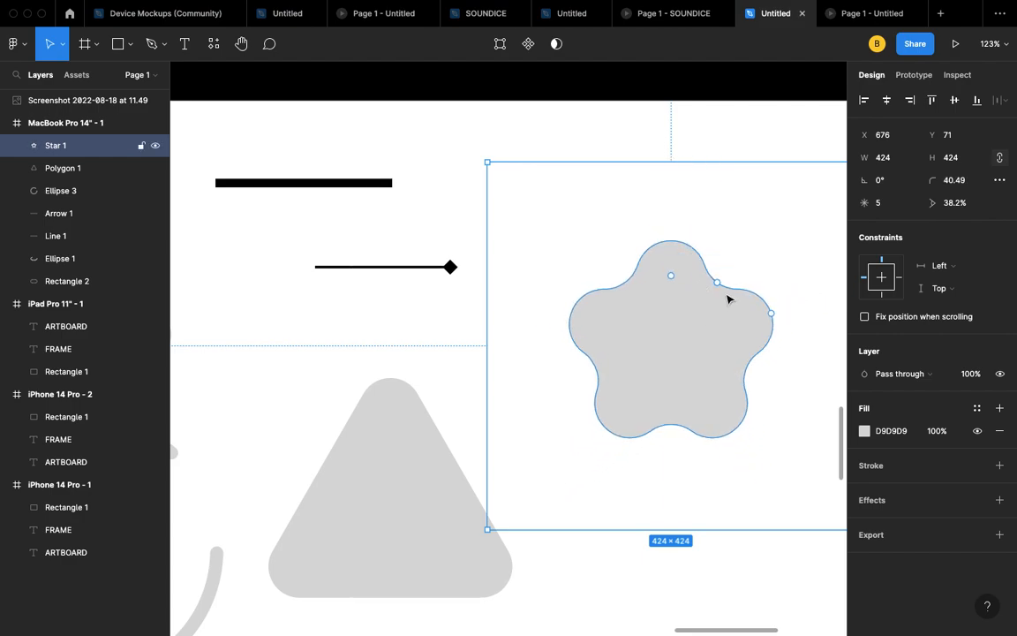
# - Change the rounded star to 10 points with a 59% ratio, and deselect it
pyautogui.moveTo(717, 284)
pyautogui.mouseDown()
pyautogui.moveTo(694, 330)
pyautogui.moveTo(740, 257)
pyautogui.moveTo(715, 328)
pyautogui.moveTo(688, 216)
pyautogui.moveTo(657, 196)
pyautogui.mouseUp()
pyautogui.hscroll(2, 731, 286)
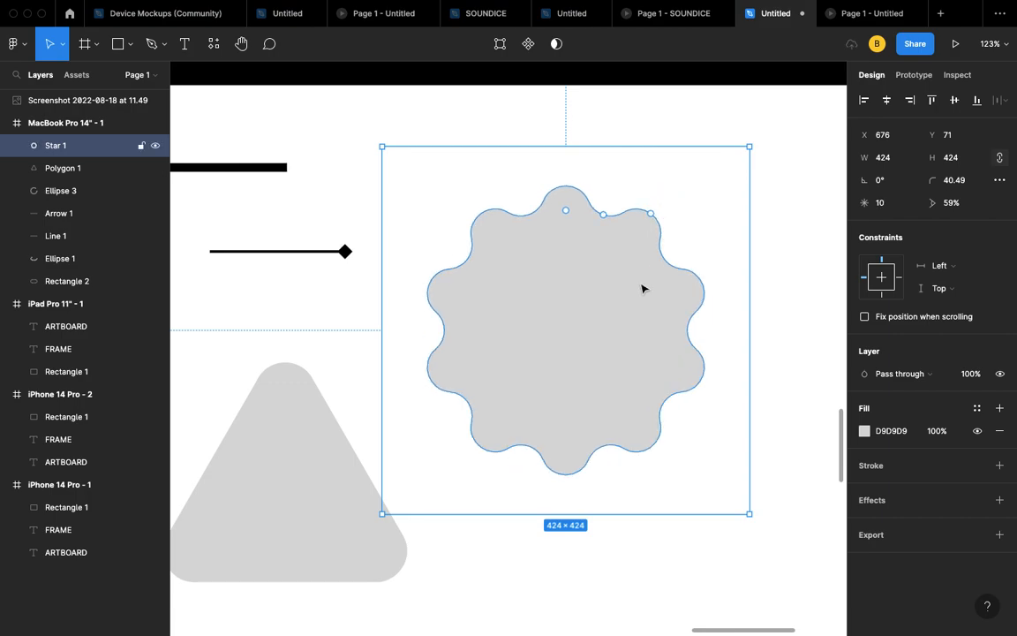
pyautogui.scroll(-3, 641, 286)
pyautogui.hscroll(-1, 527, 452)
pyautogui.click(527, 451)
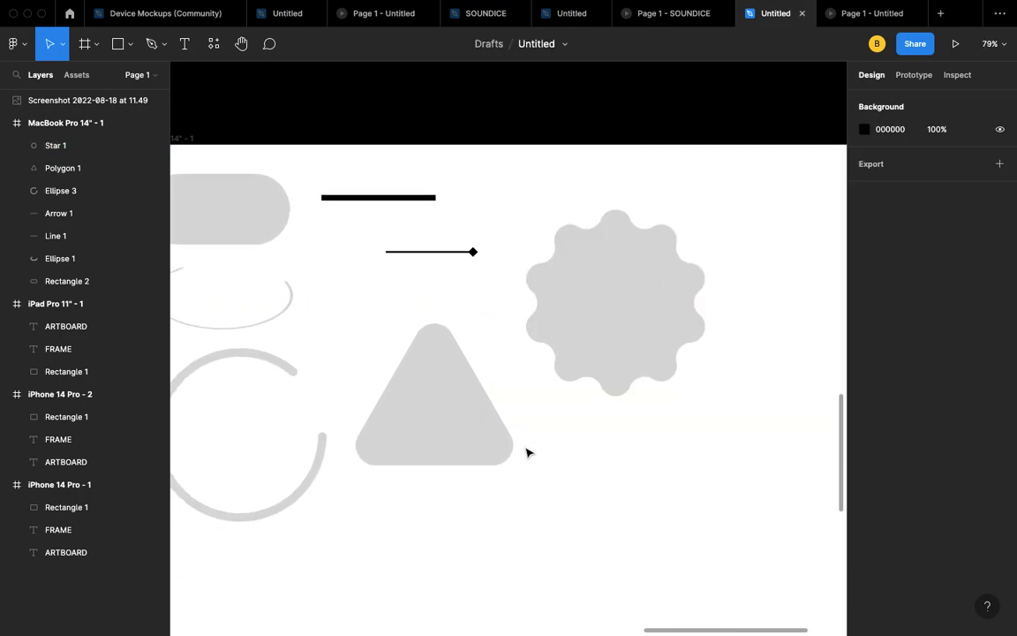
pyautogui.hscroll(-5, 527, 452)
pyautogui.scroll(-3, 527, 442)
pyautogui.scroll(6, 513, 420)
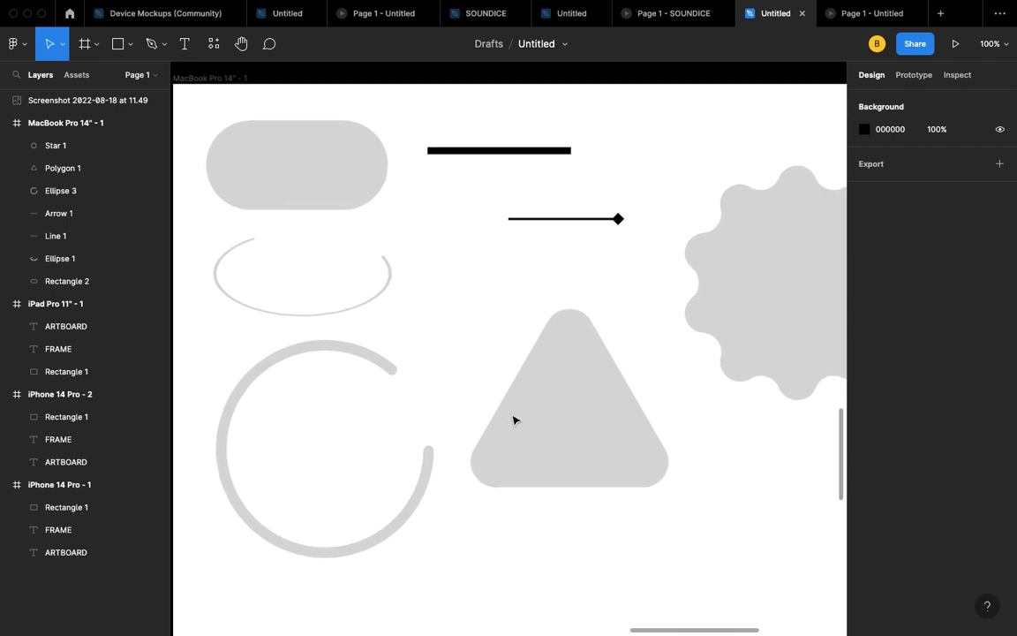
pyautogui.scroll(-2, 476, 400)
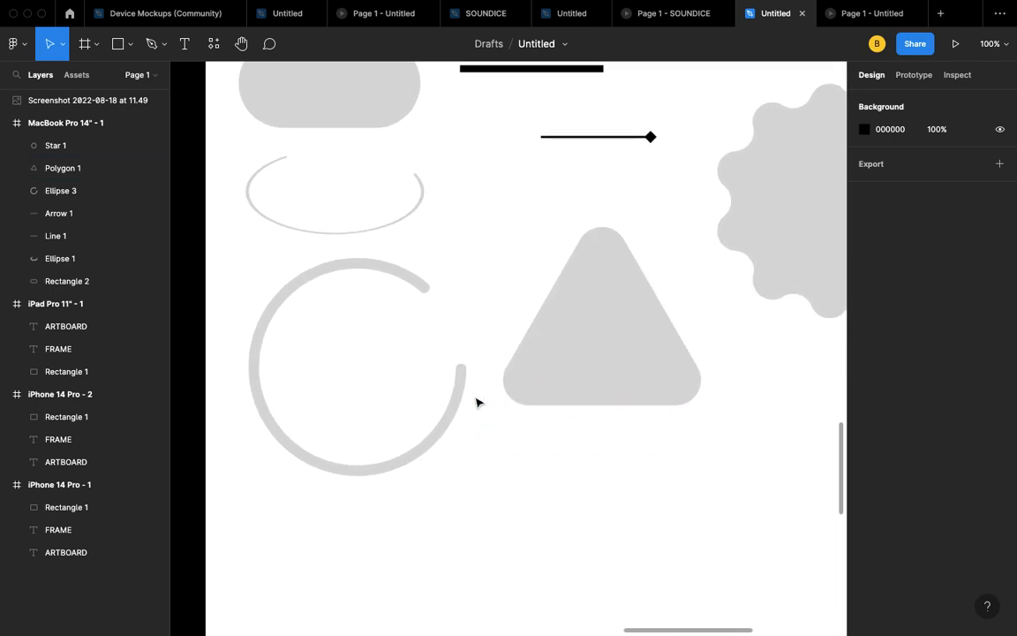
pyautogui.scroll(-4, 477, 400)
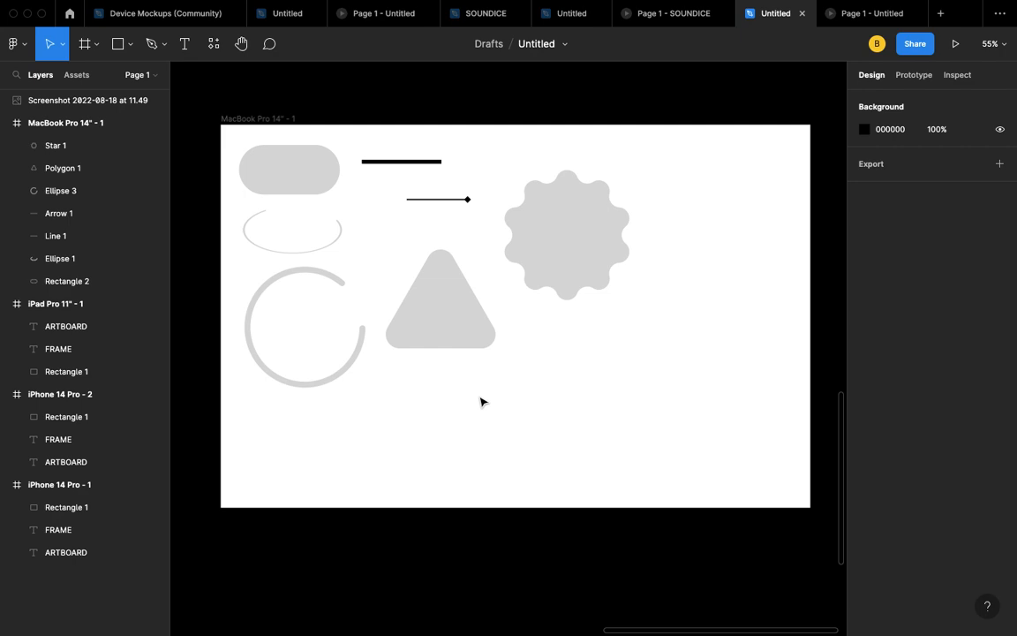
pyautogui.scroll(3, 385, 172)
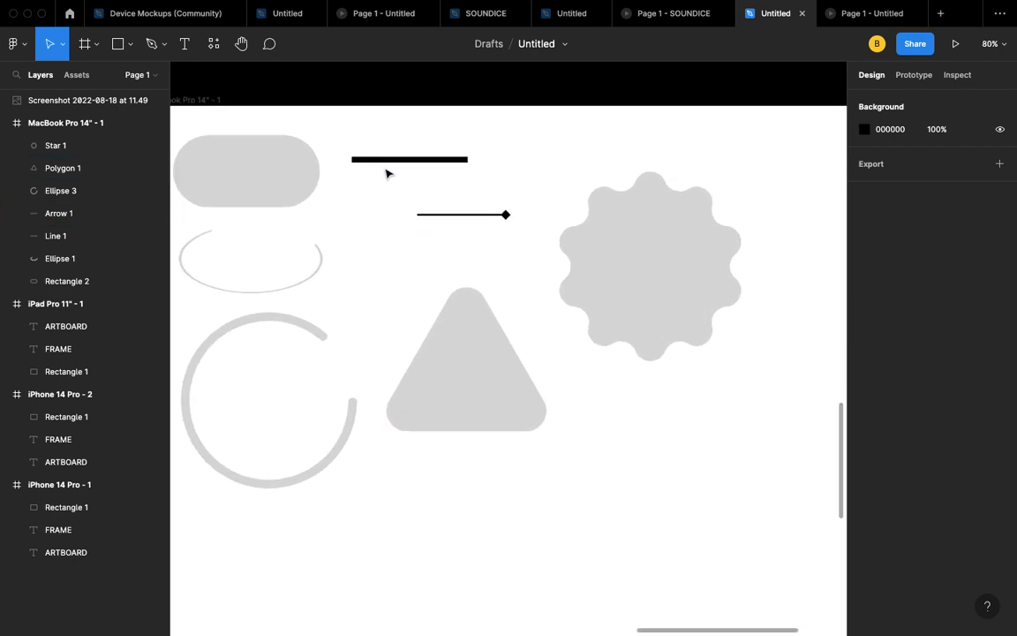
# - Try entering and leaving vector editing on the pill-shaped rectangle
pyautogui.hscroll(-2, 386, 173)
pyautogui.click(335, 188)
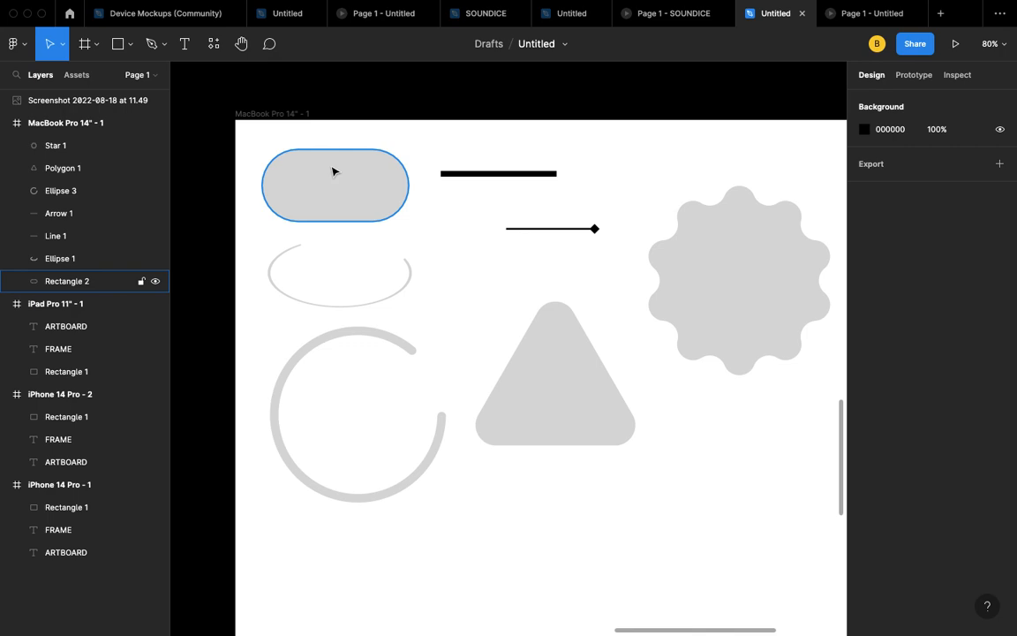
pyautogui.click(331, 170)
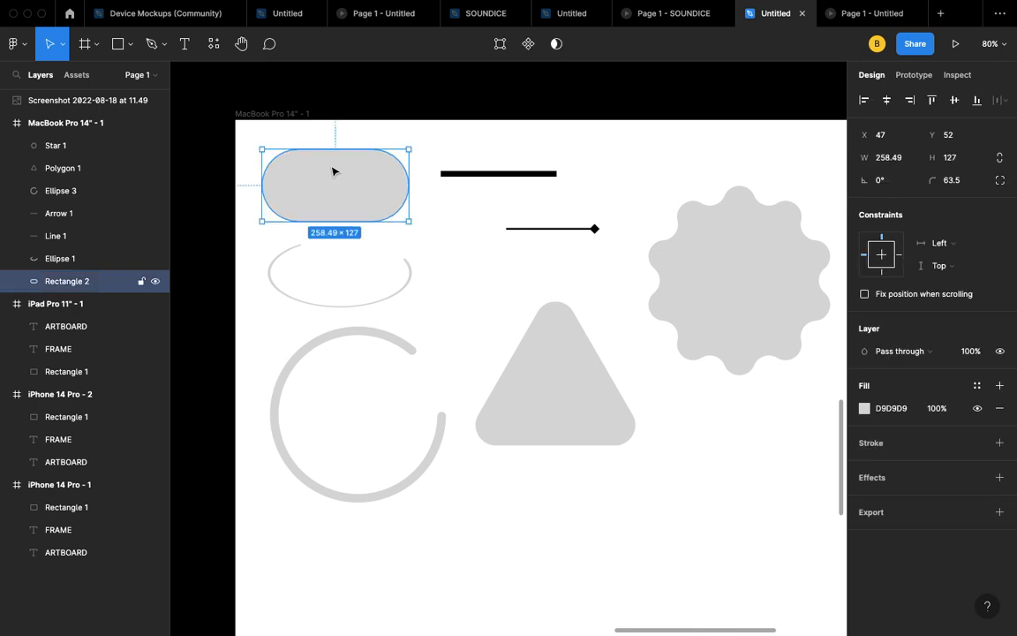
pyautogui.doubleClick(332, 170)
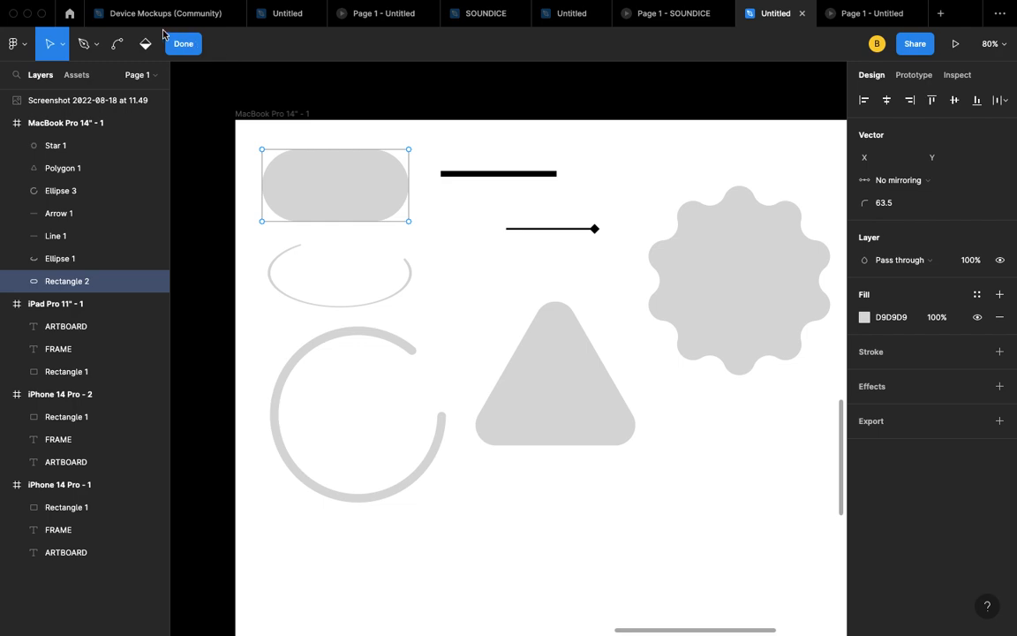
pyautogui.click(193, 44)
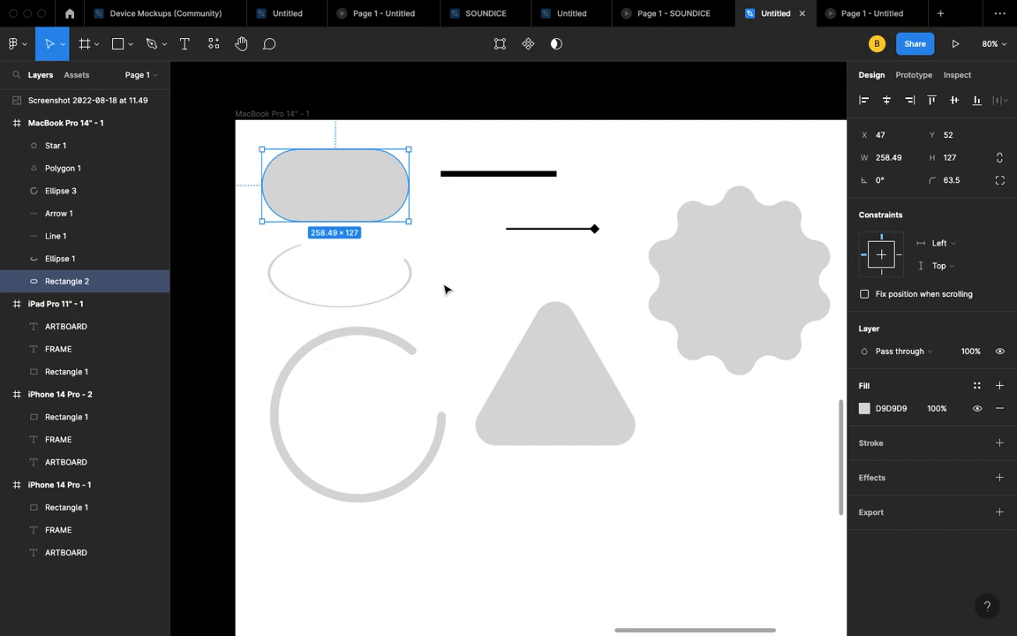
pyautogui.doubleClick(367, 191)
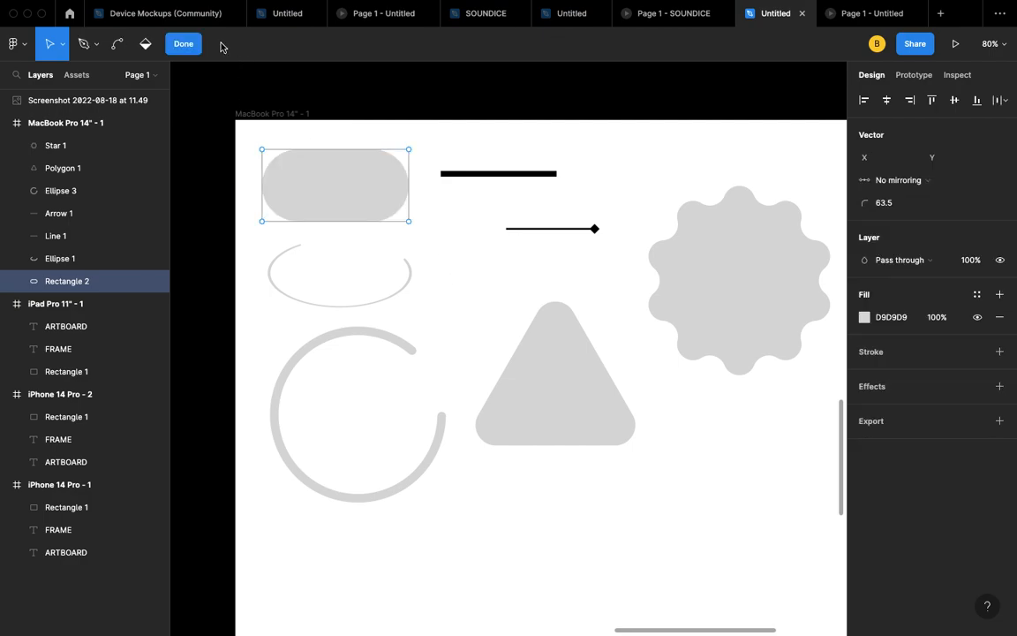
pyautogui.click(194, 48)
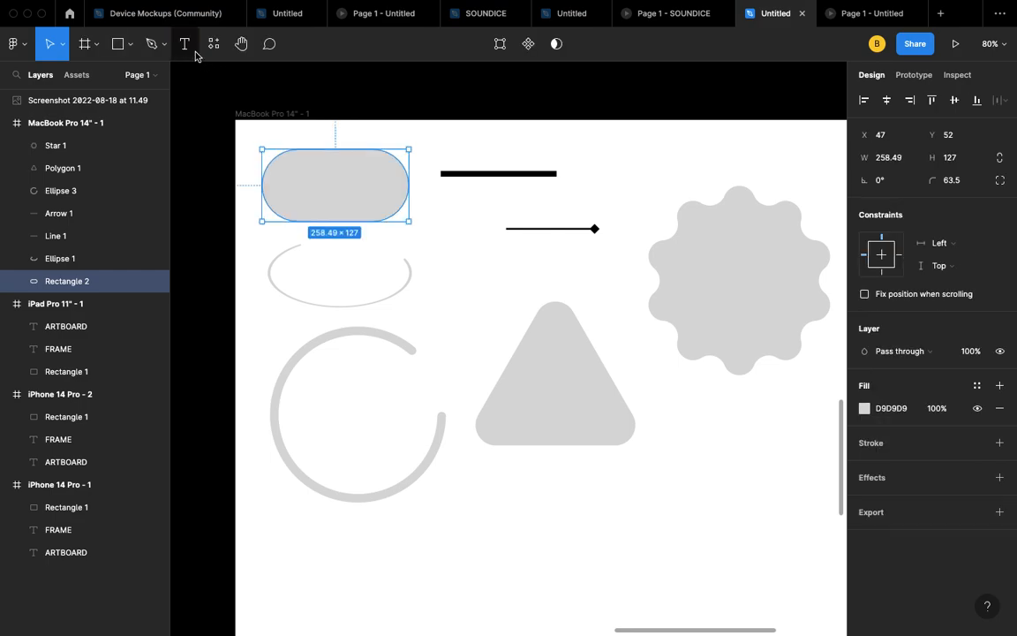
# - Reshape the pill-shaped rectangle by pulling its top edge's midpoint inward to about X 180, Y 136, finish vector editing and deselect it
pyautogui.doubleClick(328, 171)
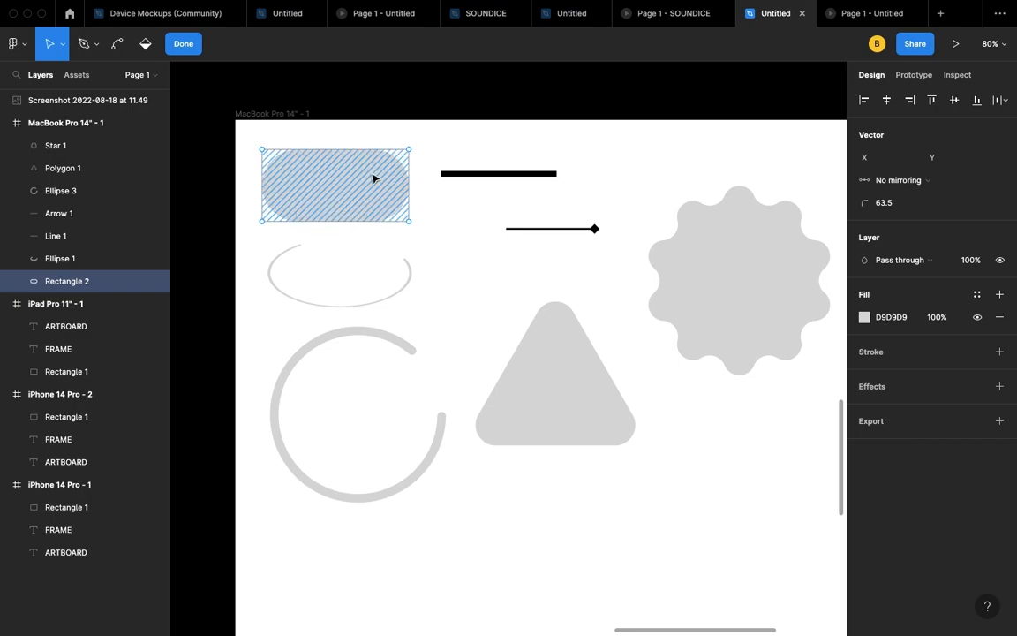
pyautogui.click(182, 44)
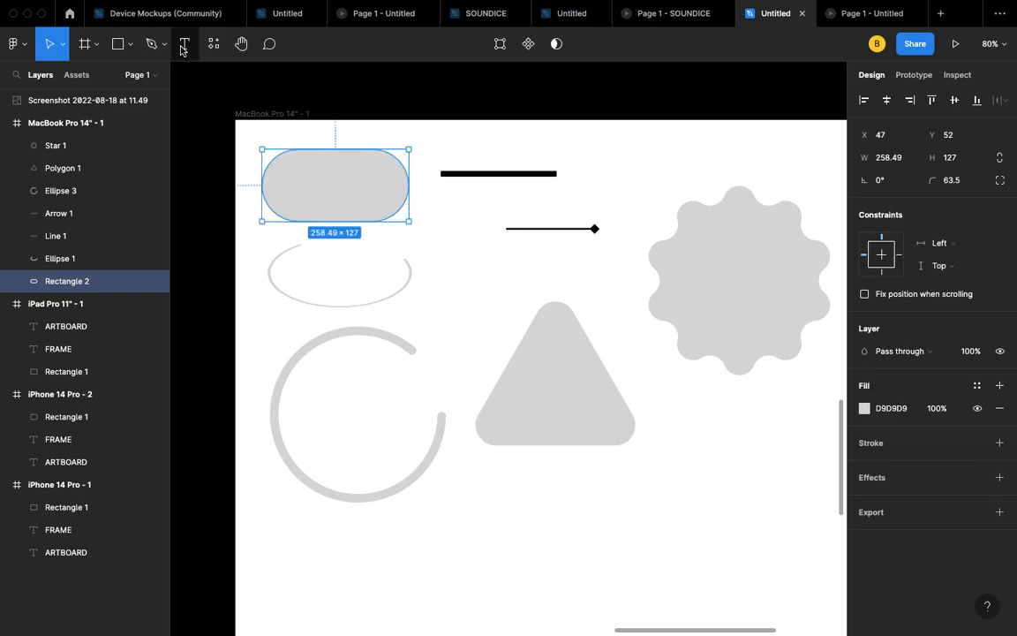
pyautogui.doubleClick(354, 192)
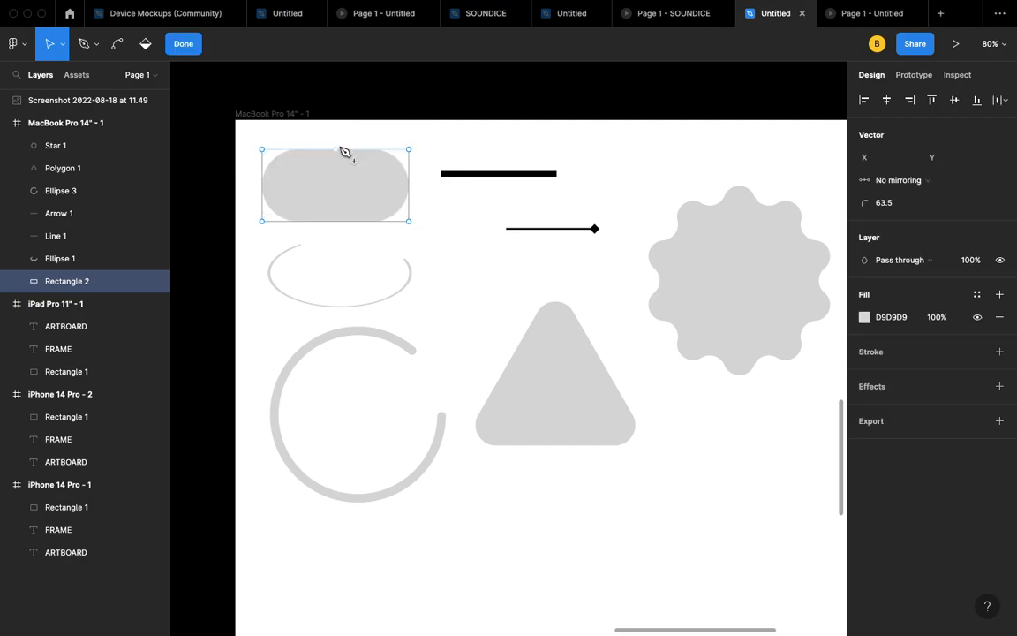
pyautogui.moveTo(344, 154)
pyautogui.mouseDown()
pyautogui.moveTo(354, 211)
pyautogui.moveTo(325, 220)
pyautogui.moveTo(390, 195)
pyautogui.moveTo(355, 211)
pyautogui.moveTo(279, 188)
pyautogui.moveTo(363, 202)
pyautogui.moveTo(386, 193)
pyautogui.moveTo(326, 206)
pyautogui.moveTo(361, 211)
pyautogui.moveTo(329, 214)
pyautogui.moveTo(359, 195)
pyautogui.moveTo(319, 203)
pyautogui.moveTo(343, 199)
pyautogui.mouseUp()
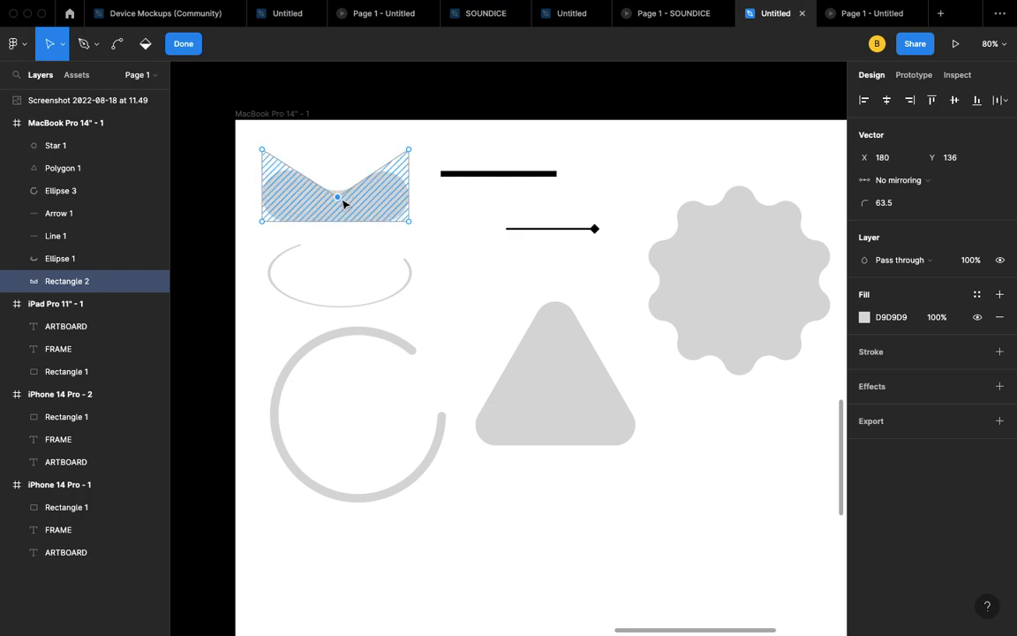
pyautogui.click(184, 45)
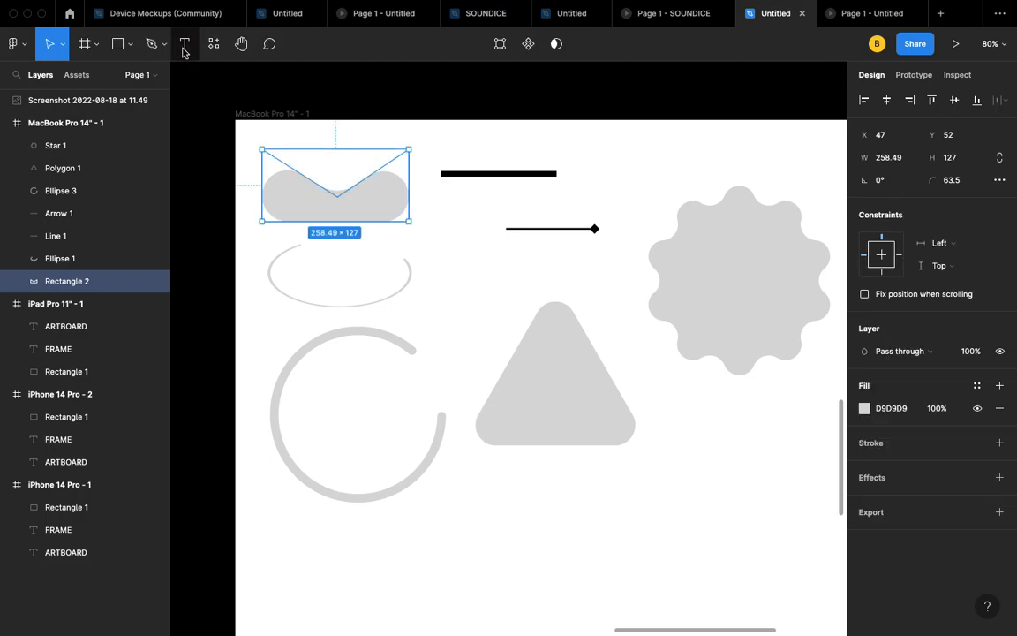
pyautogui.click(436, 252)
pyautogui.click(373, 198)
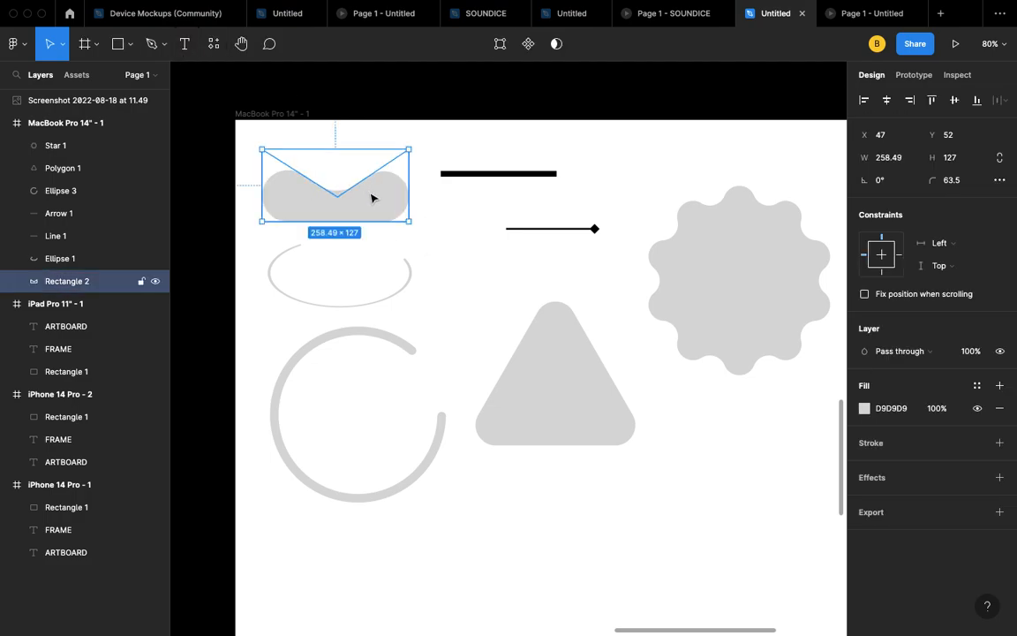
pyautogui.click(473, 261)
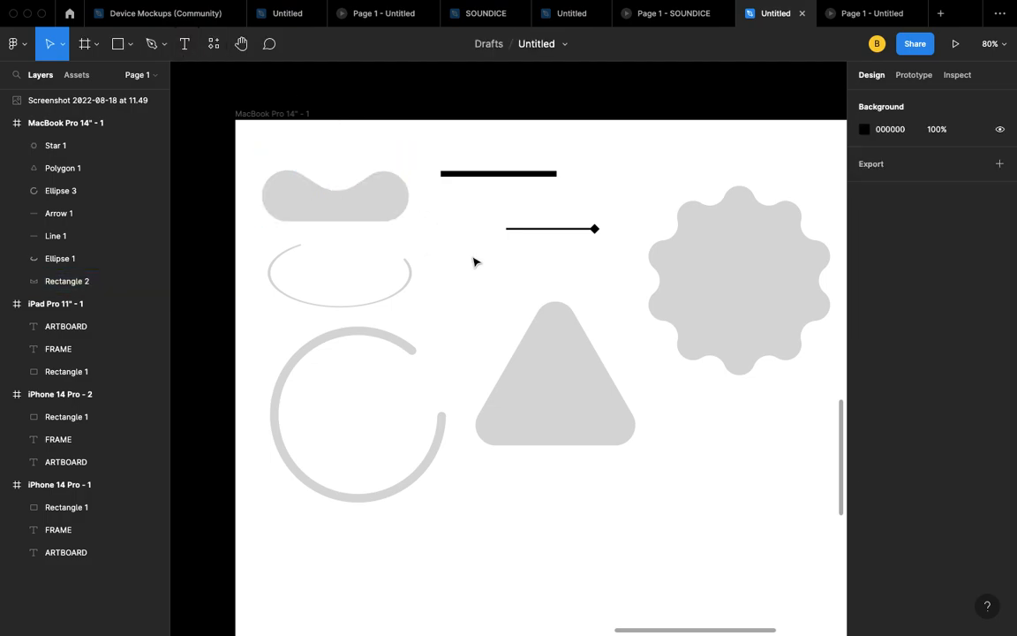
# - Reshape the thick open ring by pulling an upper inner point down and a lower inner point up to about X 134.61, Y 446; finish vector editing
pyautogui.doubleClick(414, 354)
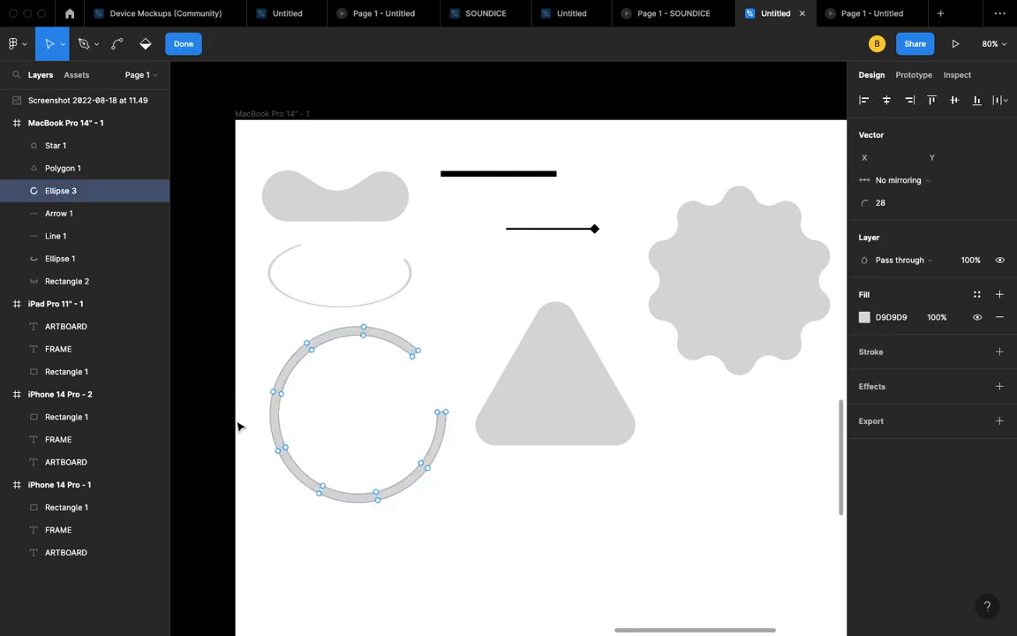
pyautogui.click(366, 337)
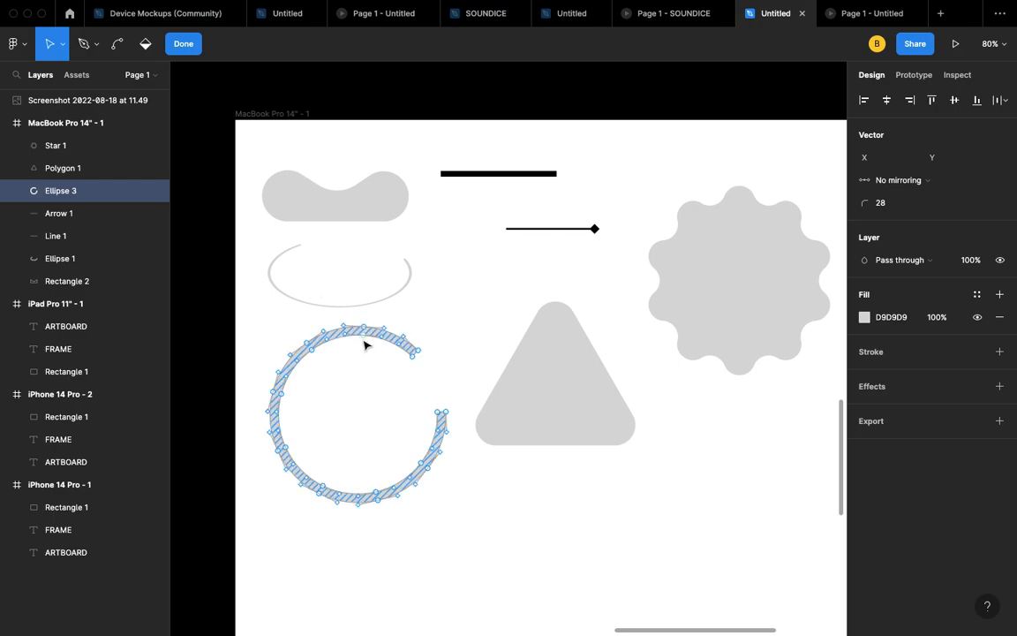
pyautogui.moveTo(366, 340); pyautogui.dragTo(383, 460)
pyautogui.moveTo(326, 488); pyautogui.dragTo(327, 386)
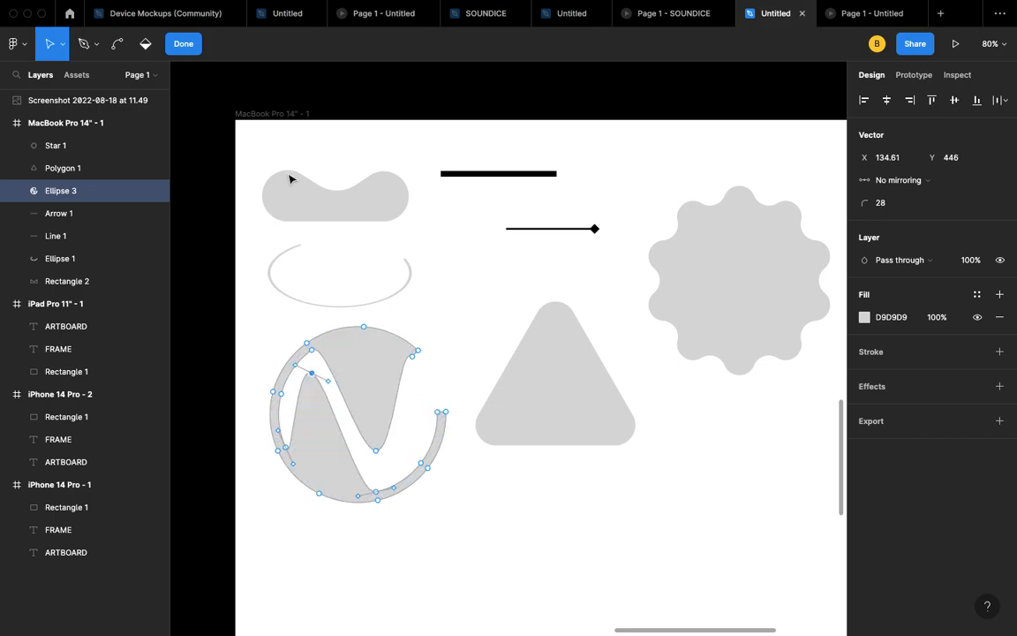
pyautogui.click(183, 43)
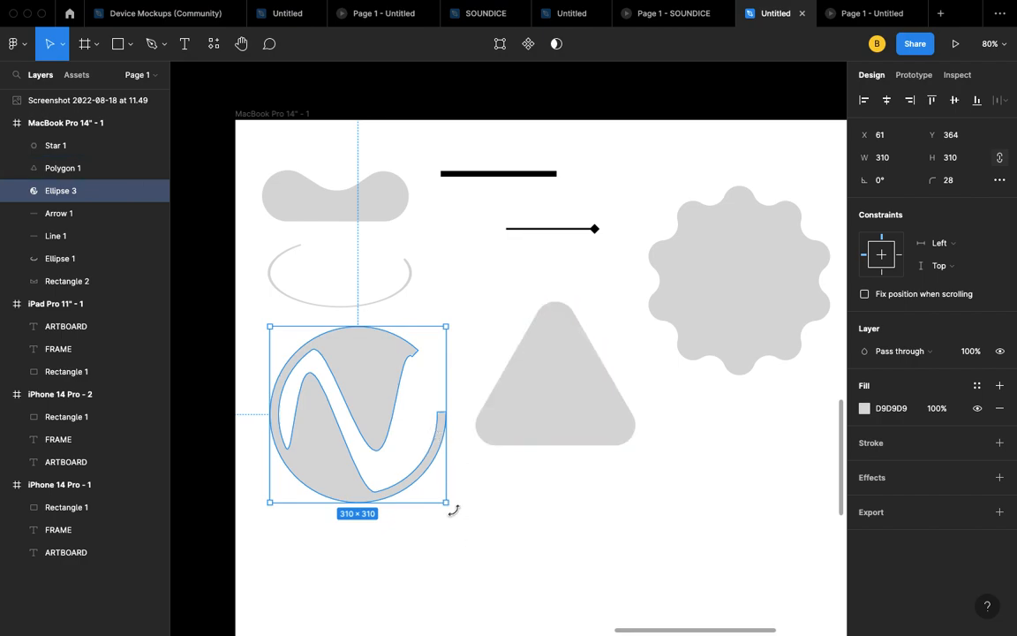
# - Rotate the reshaped ring to about -83.22° and deselect it
pyautogui.moveTo(453, 510); pyautogui.dragTo(290, 518)
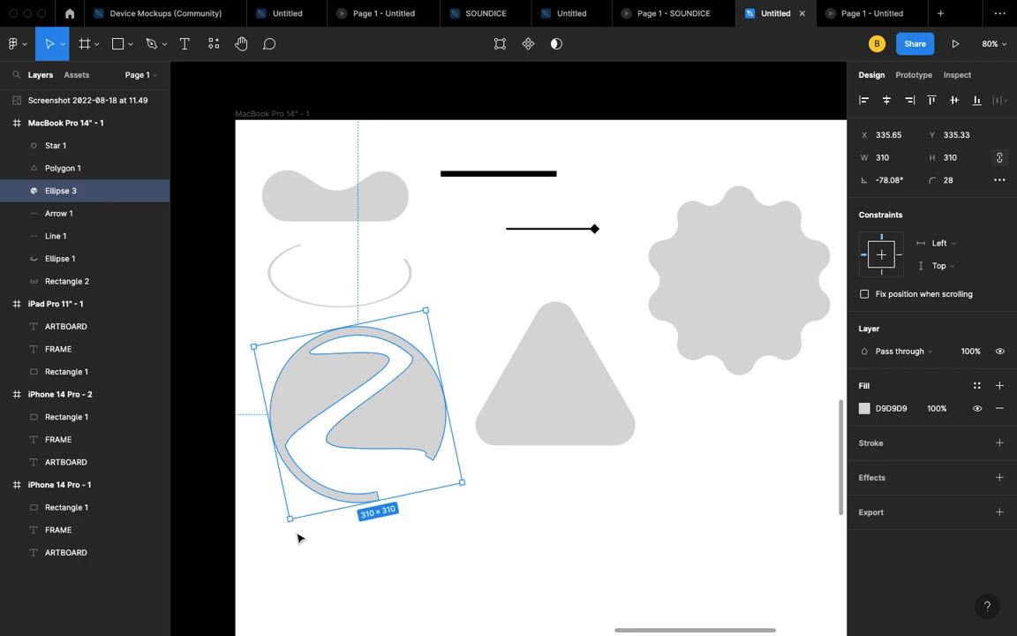
pyautogui.moveTo(282, 526); pyautogui.dragTo(268, 584)
pyautogui.click(468, 539)
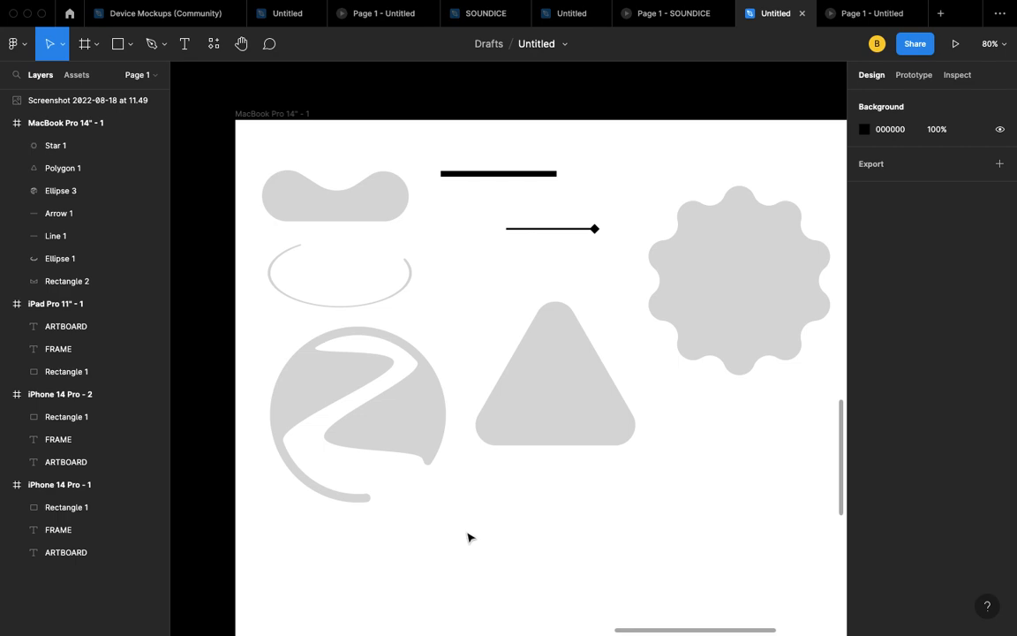
# - Change the reshaped ring's solid fill to dark green 478878
pyautogui.click(439, 452)
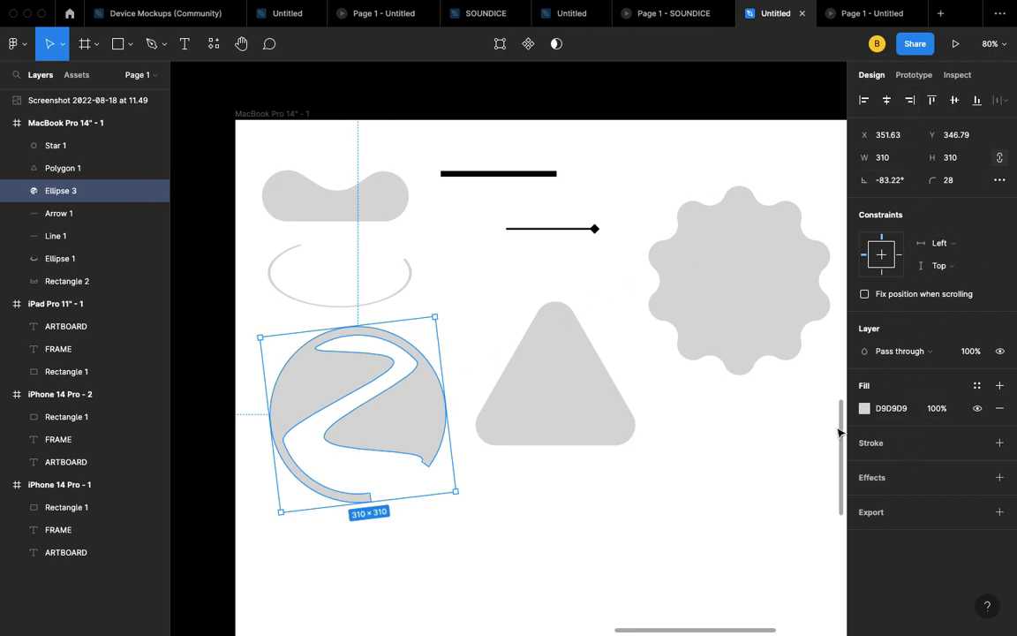
pyautogui.click(864, 408)
pyautogui.click(864, 408)
pyautogui.click(865, 408)
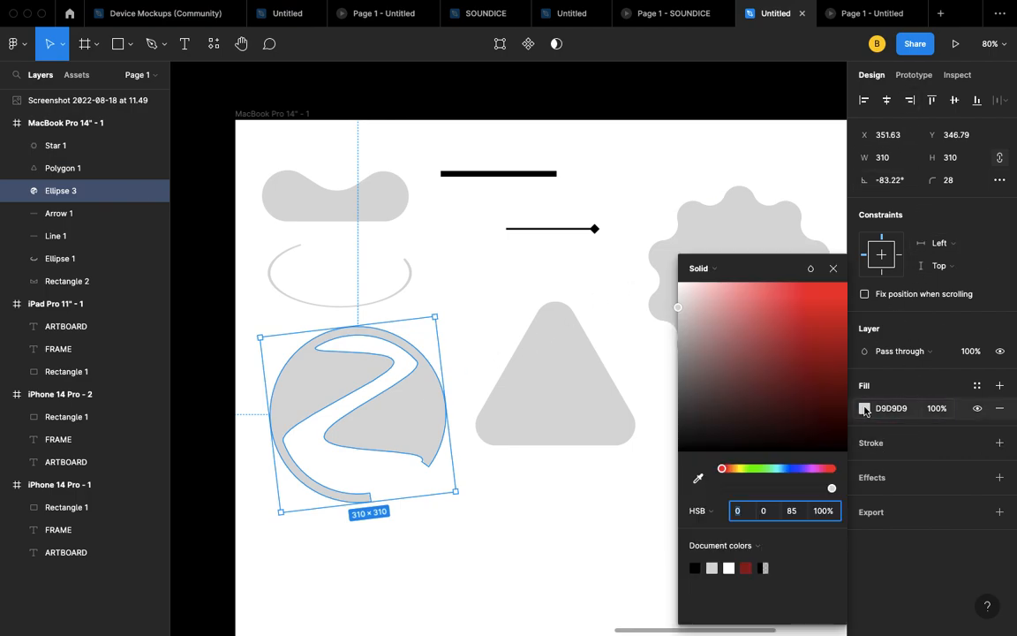
pyautogui.click(773, 468)
pyautogui.click(788, 311)
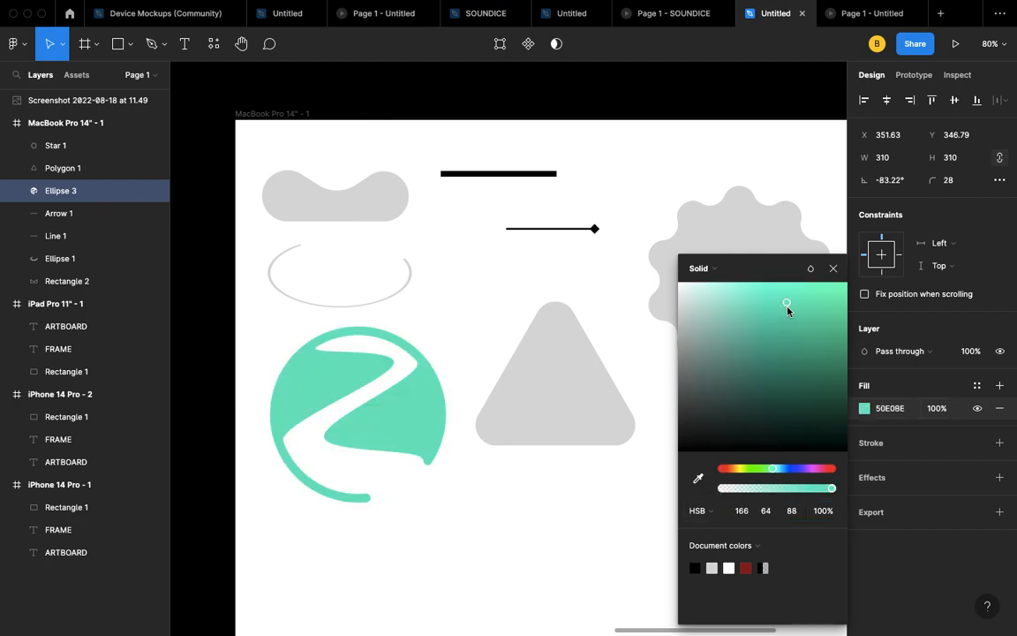
pyautogui.click(773, 339)
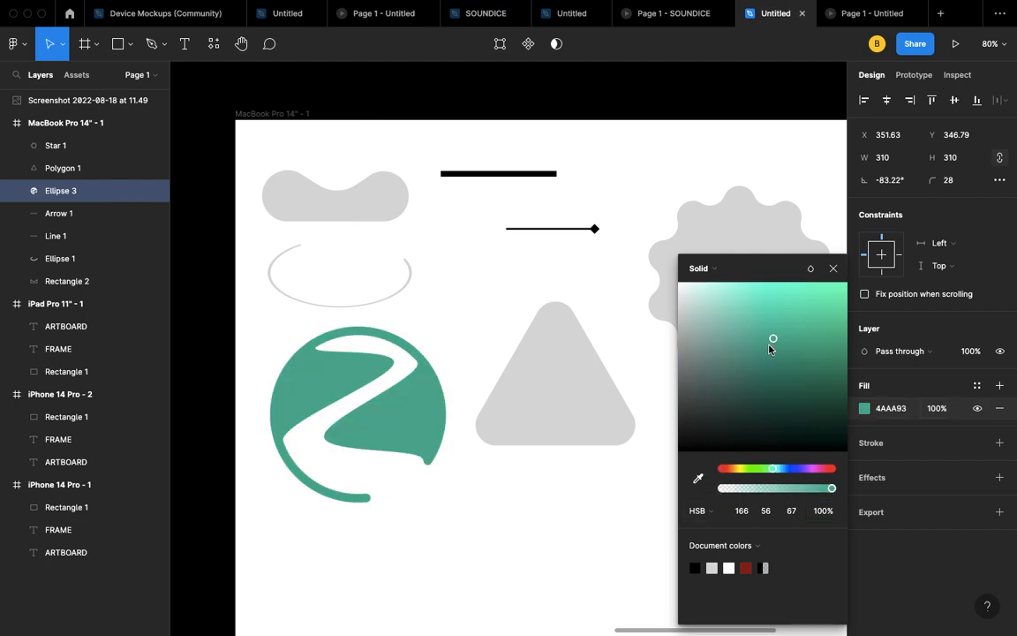
pyautogui.moveTo(791, 358); pyautogui.dragTo(757, 361)
pyautogui.click(834, 273)
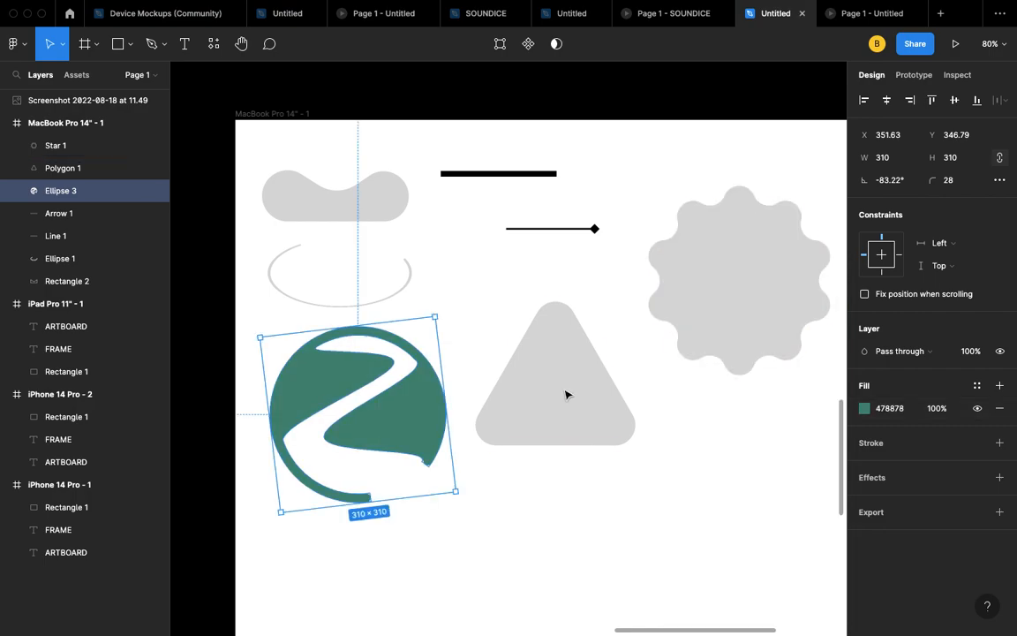
# - Vector-edit the rounded triangle: pull its left edge's midpoint inward to about X 543.5, Y 464.5 and its lower-right corner outward to about X 754, Y 580.5
pyautogui.click(566, 394)
pyautogui.doubleClick(567, 380)
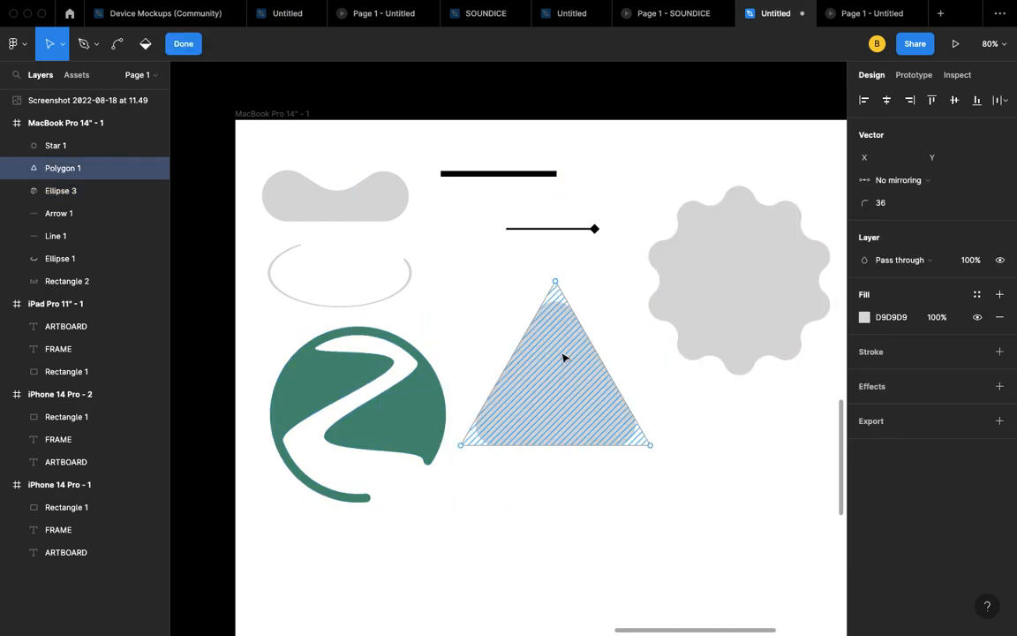
pyautogui.moveTo(508, 364); pyautogui.dragTo(555, 376)
pyautogui.click(510, 365)
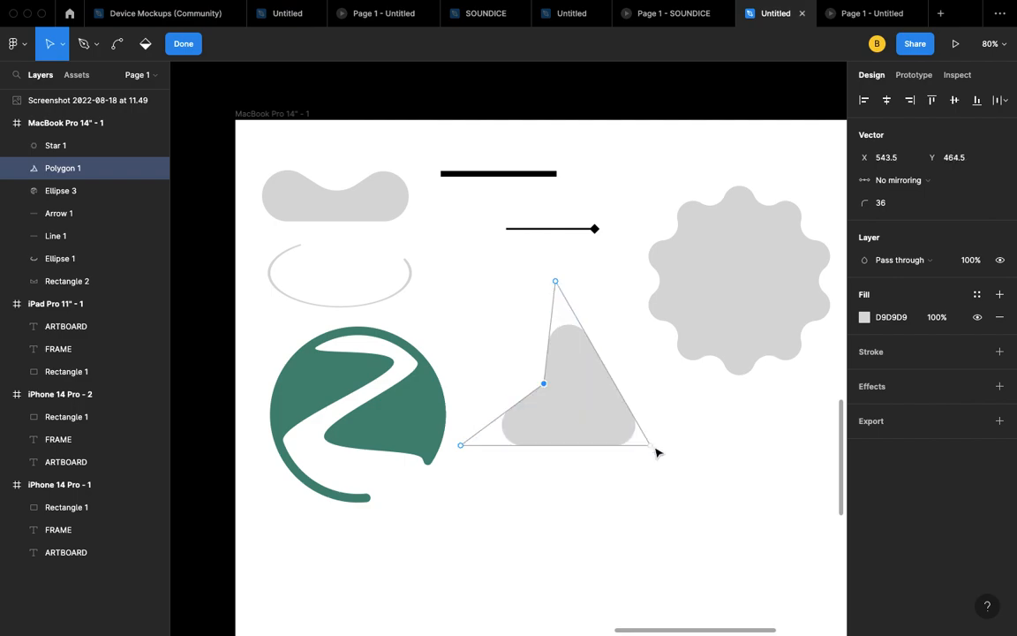
pyautogui.moveTo(652, 451)
pyautogui.mouseDown()
pyautogui.moveTo(692, 465)
pyautogui.moveTo(726, 511)
pyautogui.moveTo(690, 552)
pyautogui.moveTo(704, 465)
pyautogui.moveTo(691, 417)
pyautogui.moveTo(650, 429)
pyautogui.moveTo(592, 424)
pyautogui.moveTo(665, 452)
pyautogui.mouseUp()
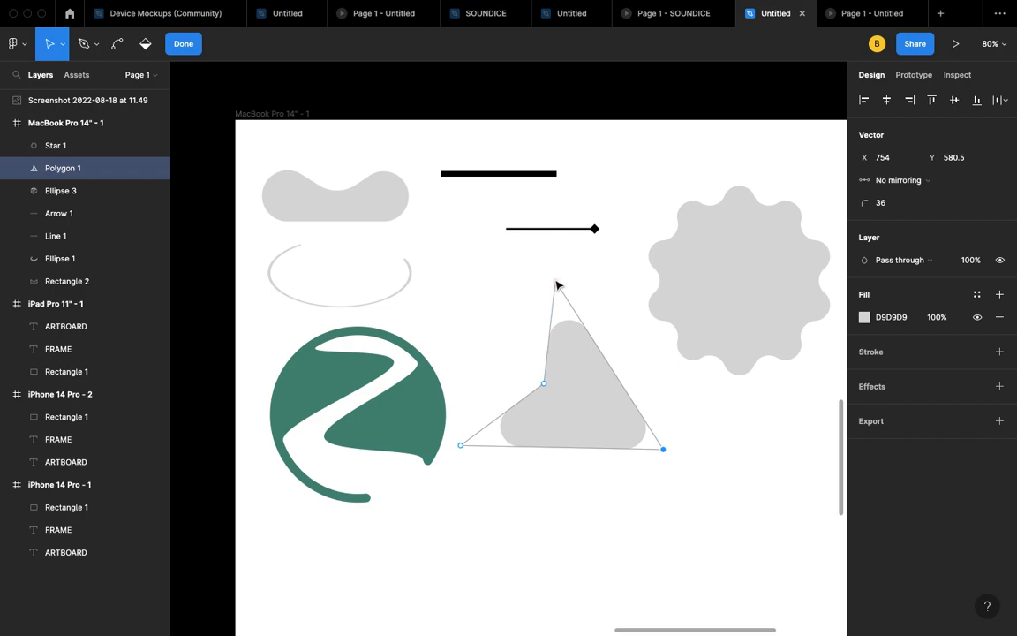
# - Add triangle points at about X 512.5, Y 272 and X 349.5, Y 535.5, and move the inner notch point to about X 615.5, Y 502
pyautogui.moveTo(549, 334); pyautogui.dragTo(528, 279)
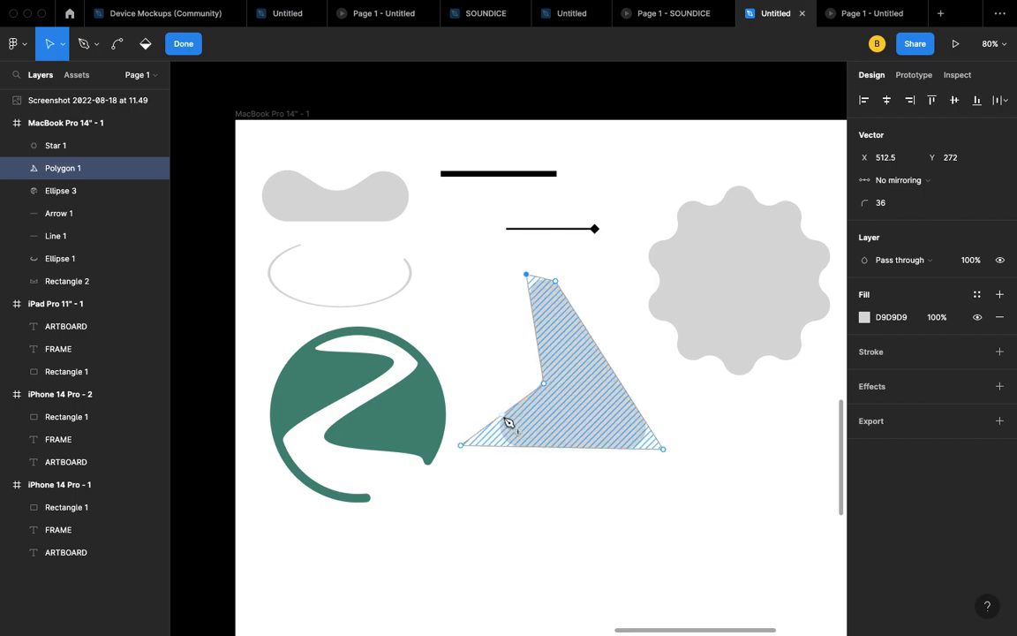
pyautogui.moveTo(503, 416); pyautogui.dragTo(434, 424)
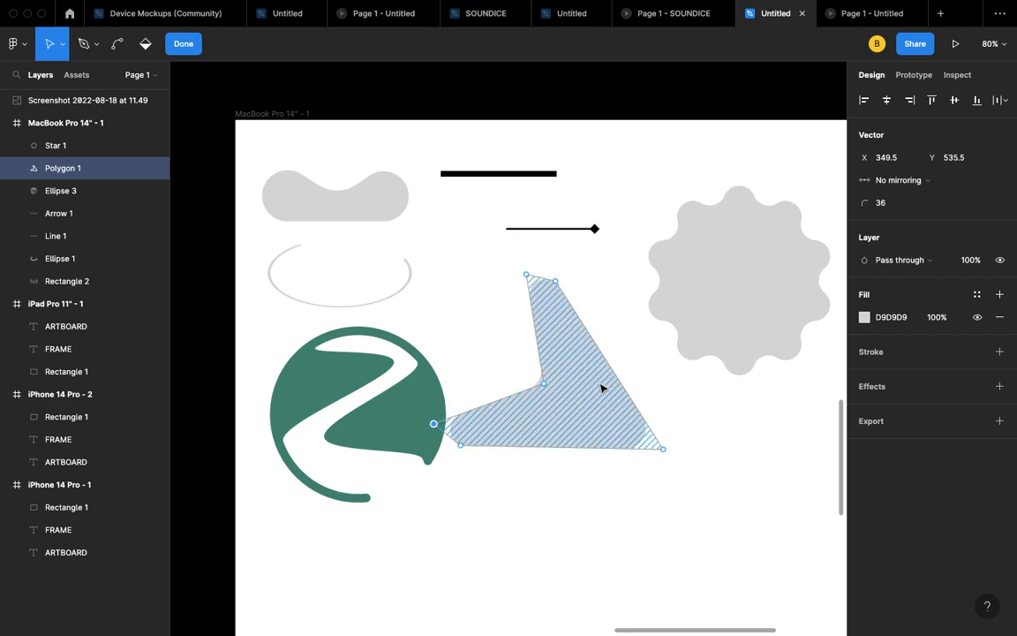
pyautogui.click(545, 385)
pyautogui.moveTo(545, 385); pyautogui.dragTo(588, 409)
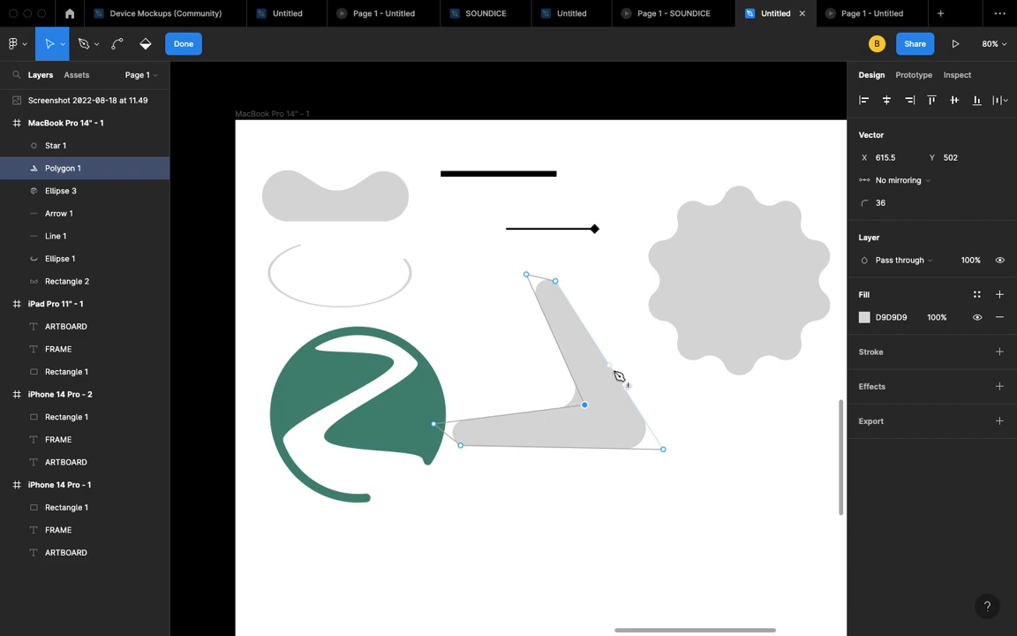
# - Pull the reshaped triangle's right edge midpoint outward to about X 733.5, Y 403.5, finish vector editing and deselect the shape
pyautogui.scroll(5, 618, 371)
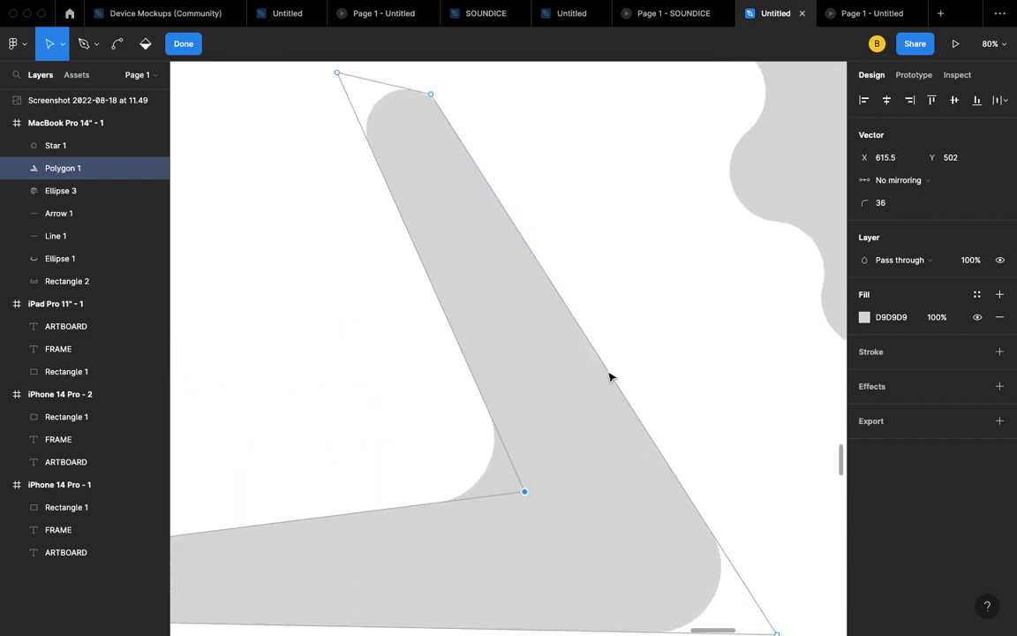
pyautogui.moveTo(605, 367); pyautogui.dragTo(739, 311)
pyautogui.scroll(-5, 679, 350)
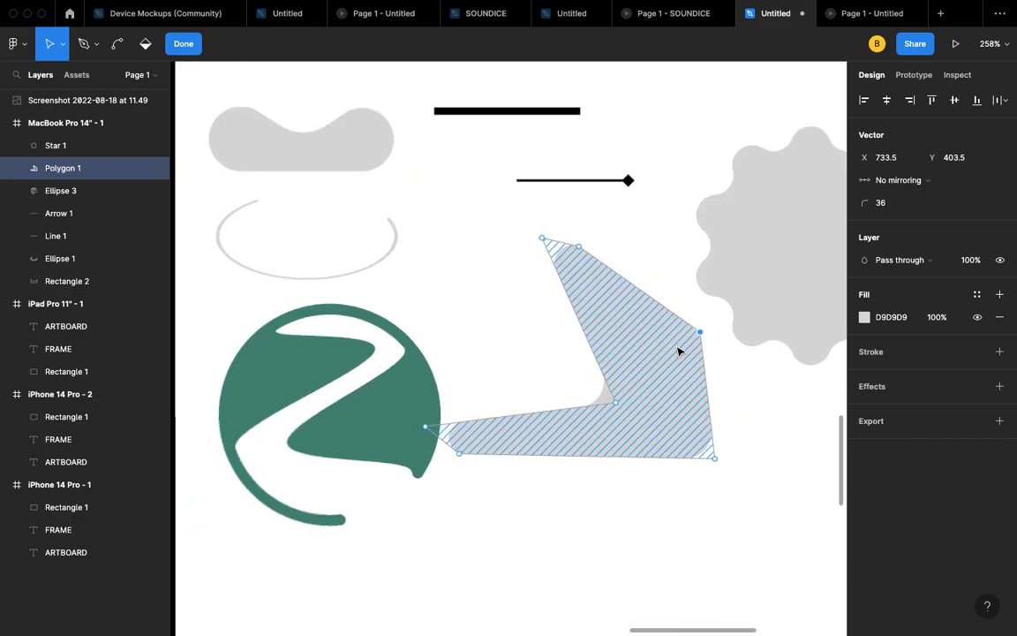
pyautogui.click(183, 44)
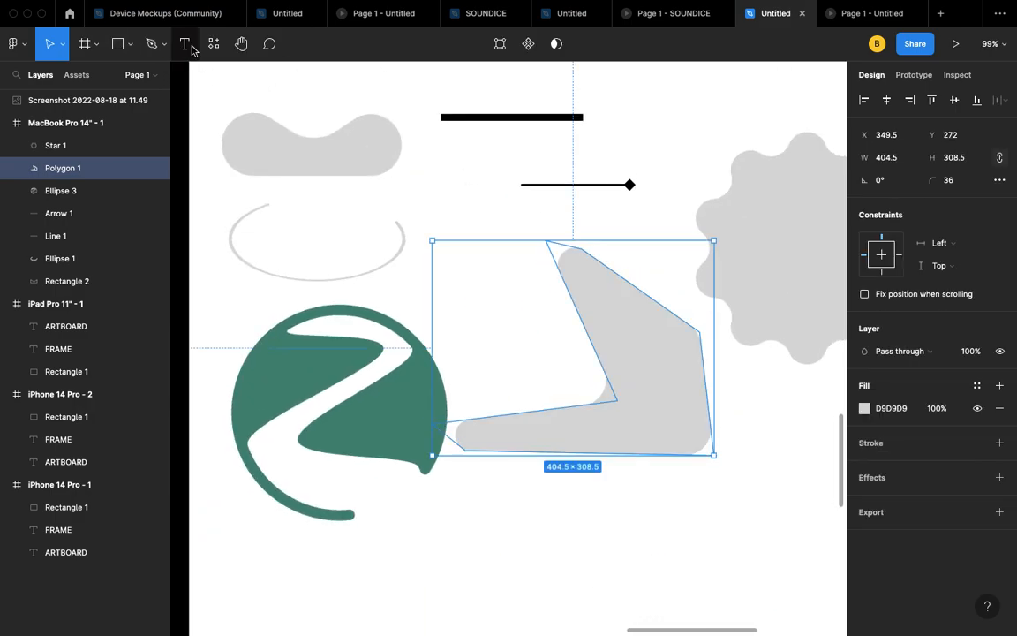
pyautogui.click(497, 328)
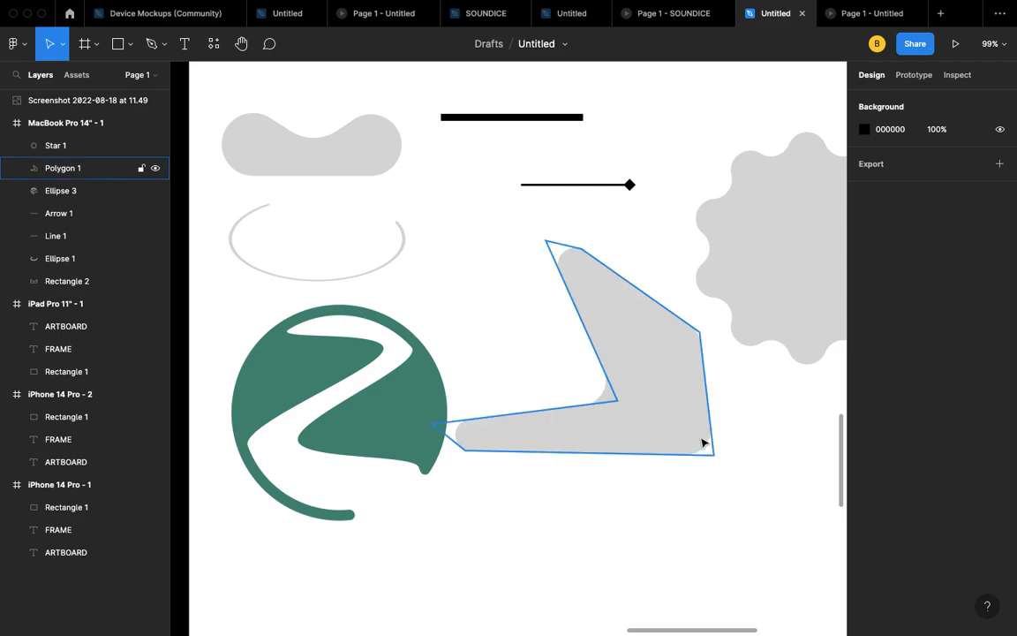
# - Draw a five-pointed star of 264 × 264 below the scalloped star, at about X 904, Y 592
pyautogui.scroll(-2, 668, 418)
pyautogui.scroll(-2, 668, 417)
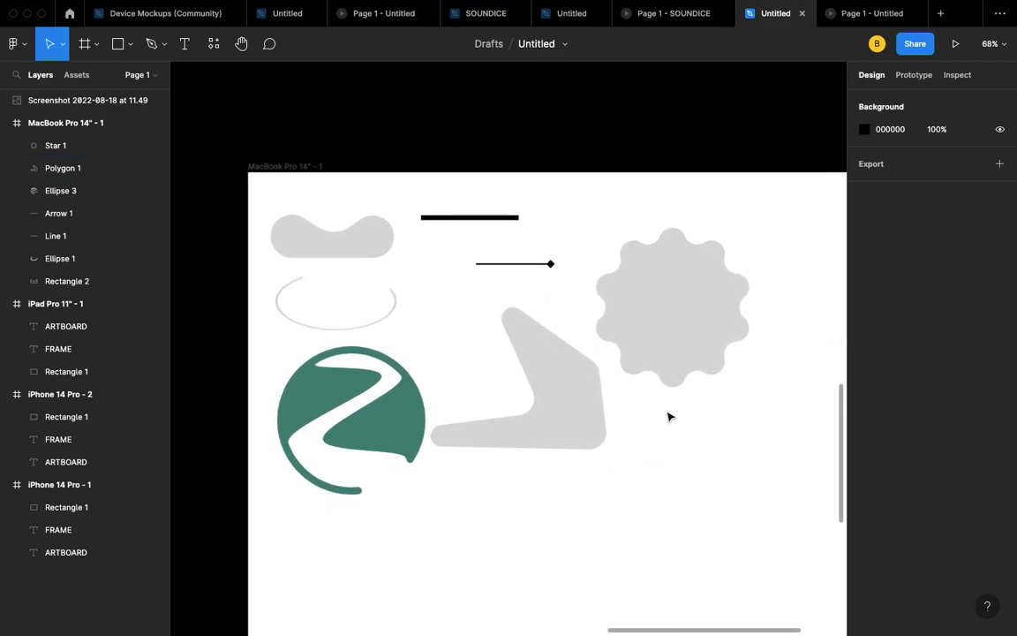
pyautogui.hscroll(3, 668, 417)
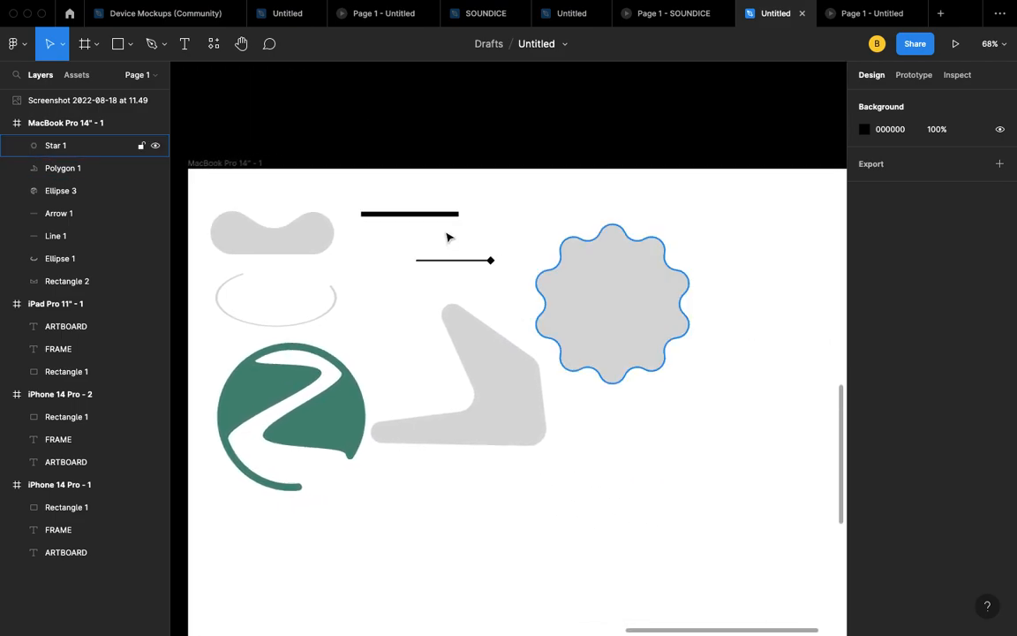
pyautogui.click(129, 45)
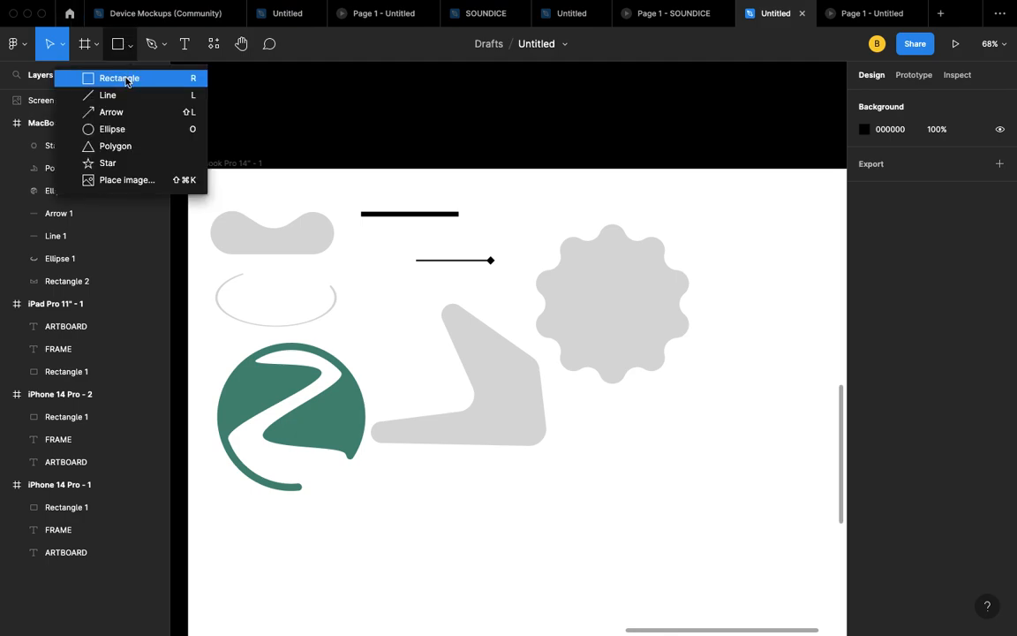
pyautogui.click(120, 163)
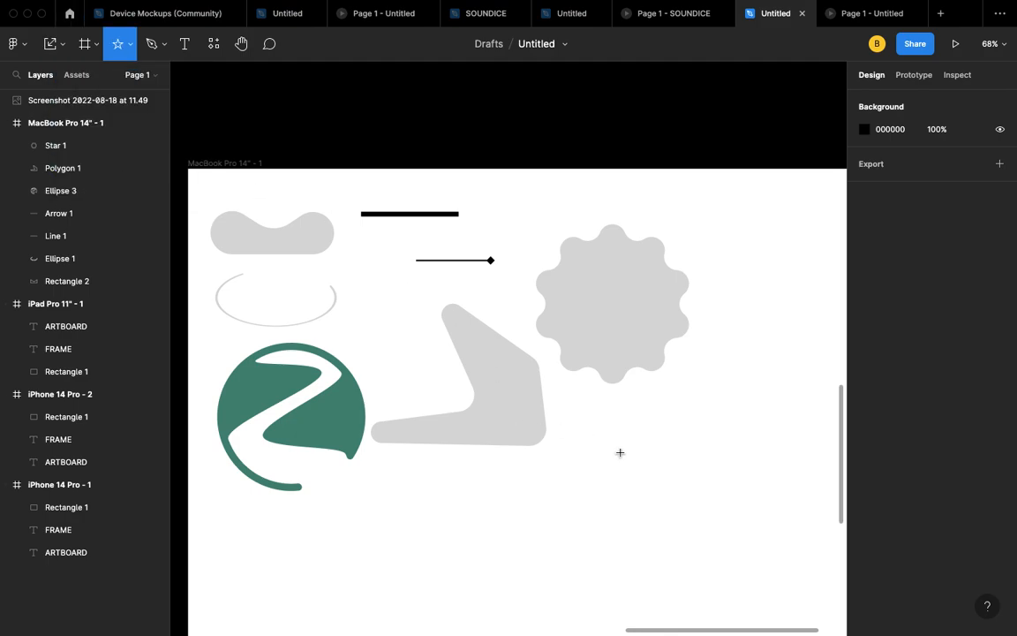
pyautogui.moveTo(620, 452); pyautogui.dragTo(707, 581)
pyautogui.press('v')
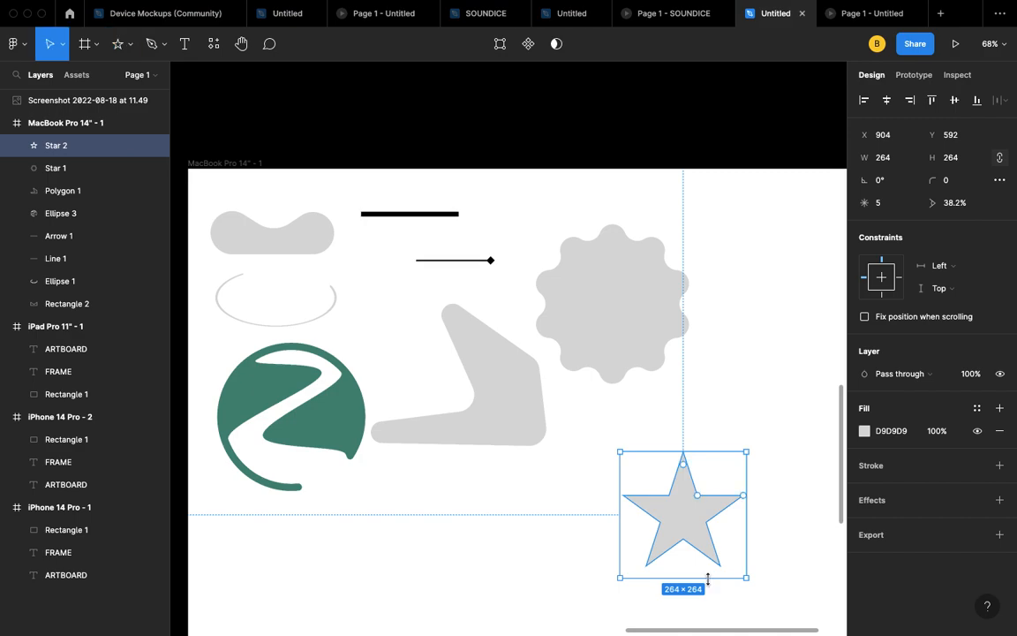
pyautogui.hscroll(3, 707, 561)
pyautogui.scroll(-2, 707, 560)
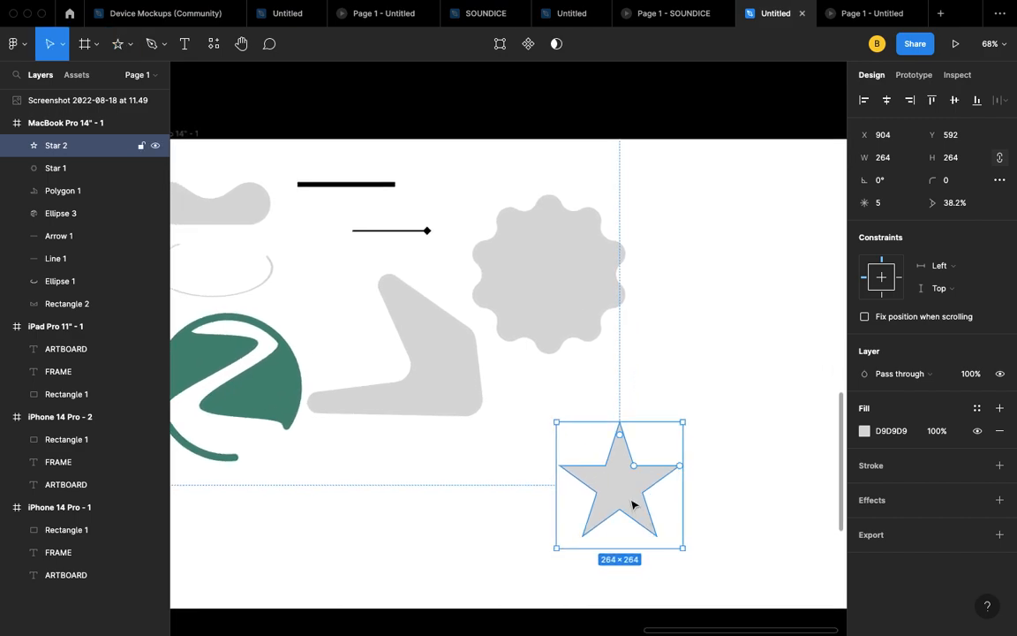
pyautogui.moveTo(633, 469)
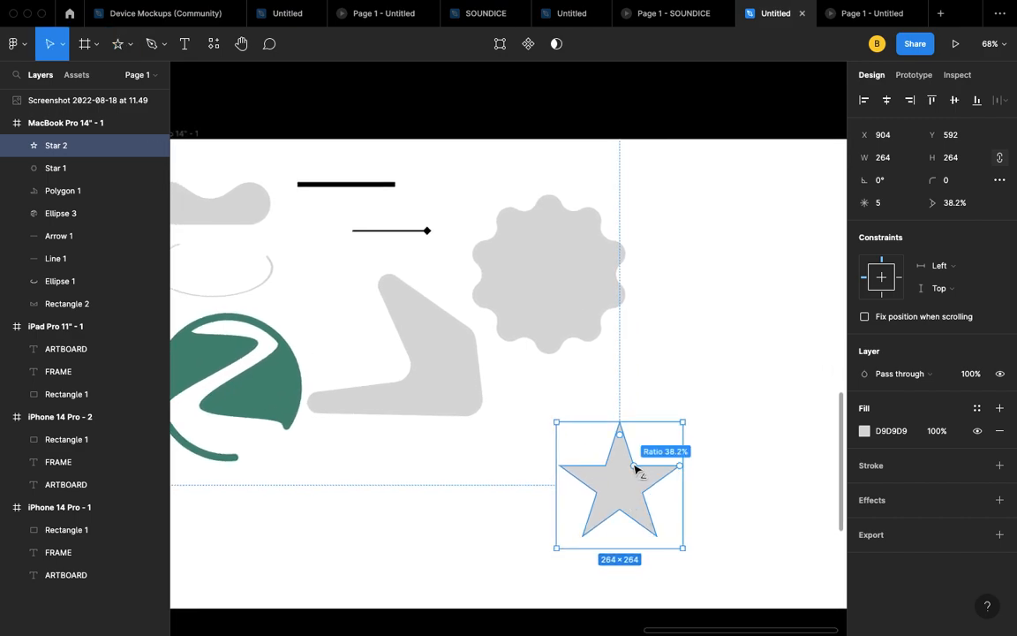
# - Set the five-pointed star's ratio to 8%, its corner radius to 1 and its point count to 3
pyautogui.scroll(5, 634, 469)
pyautogui.moveTo(626, 481)
pyautogui.mouseDown()
pyautogui.moveTo(612, 500)
pyautogui.moveTo(672, 427)
pyautogui.moveTo(631, 482)
pyautogui.moveTo(667, 450)
pyautogui.moveTo(619, 508)
pyautogui.moveTo(619, 490)
pyautogui.mouseUp()
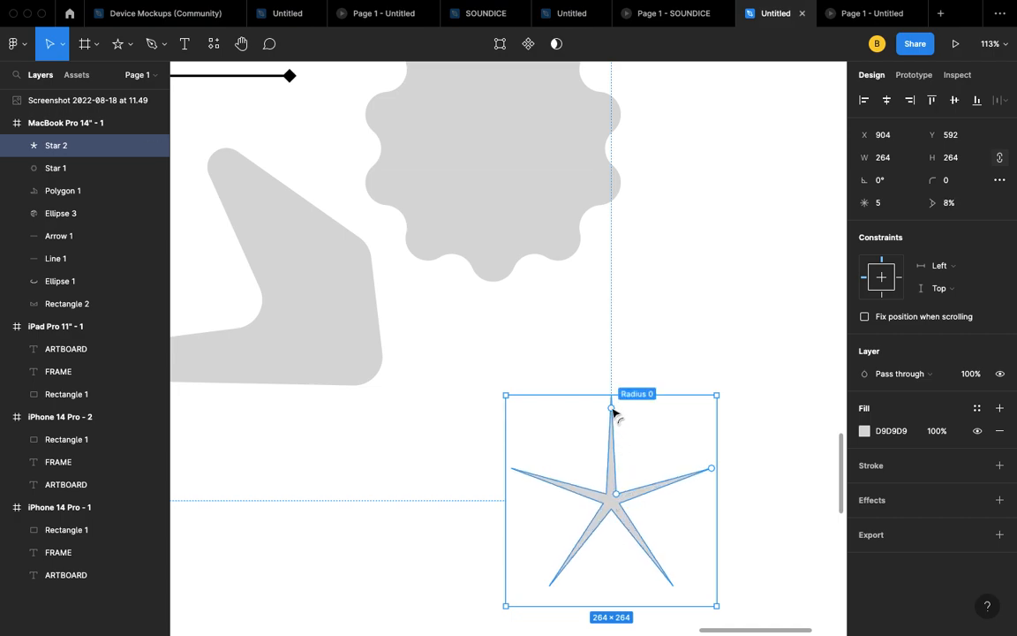
pyautogui.moveTo(629, 417)
pyautogui.mouseDown()
pyautogui.moveTo(645, 431)
pyautogui.moveTo(644, 472)
pyautogui.moveTo(672, 399)
pyautogui.moveTo(711, 398)
pyautogui.moveTo(591, 393)
pyautogui.moveTo(644, 420)
pyautogui.mouseUp()
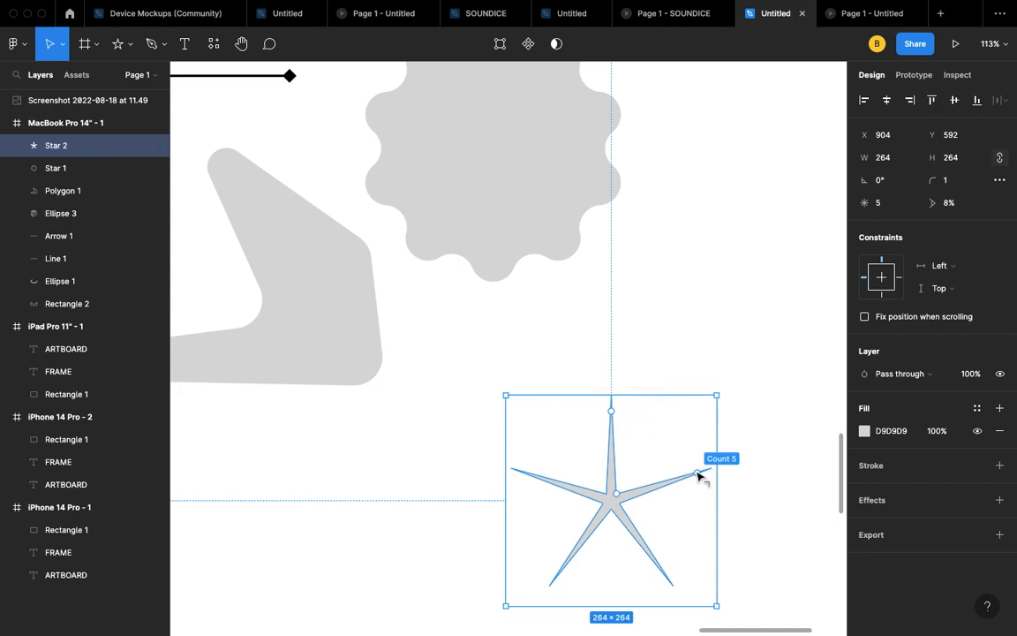
pyautogui.moveTo(697, 474); pyautogui.dragTo(606, 402)
pyautogui.scroll(5, 588, 411)
pyautogui.scroll(1, 590, 413)
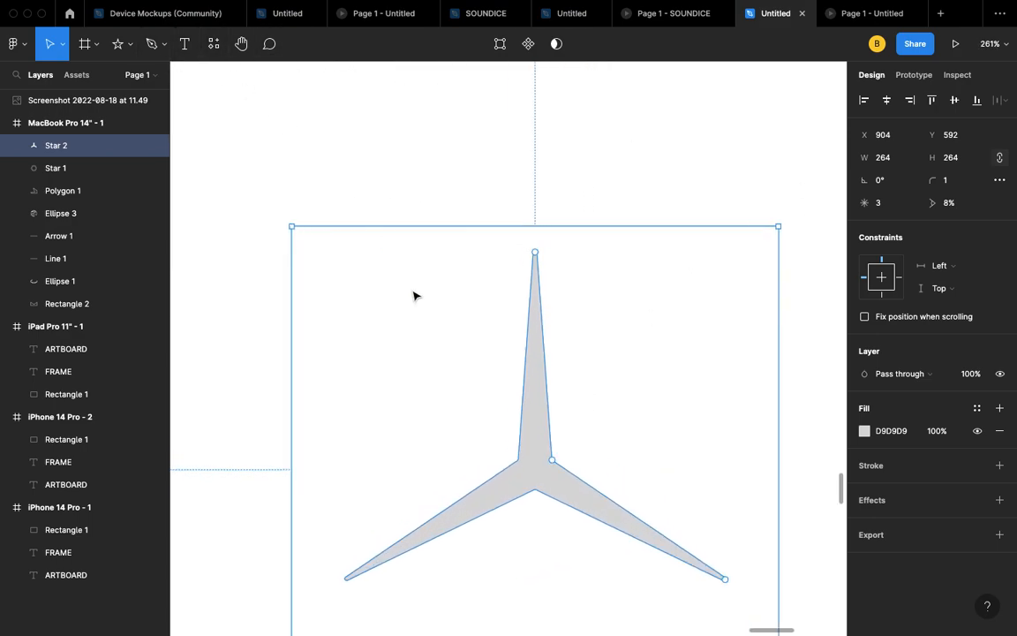
# - Move the three-pointed star to the right of the scalloped star, at about X 1063, Y 363, and deselect it
pyautogui.scroll(-10, 422, 320)
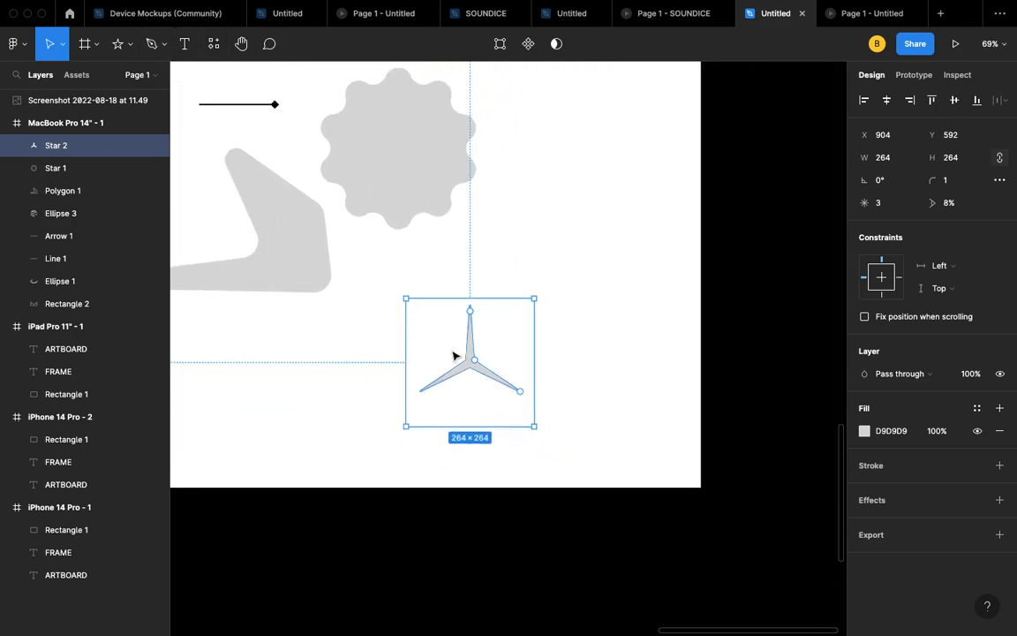
pyautogui.moveTo(464, 369); pyautogui.dragTo(542, 259)
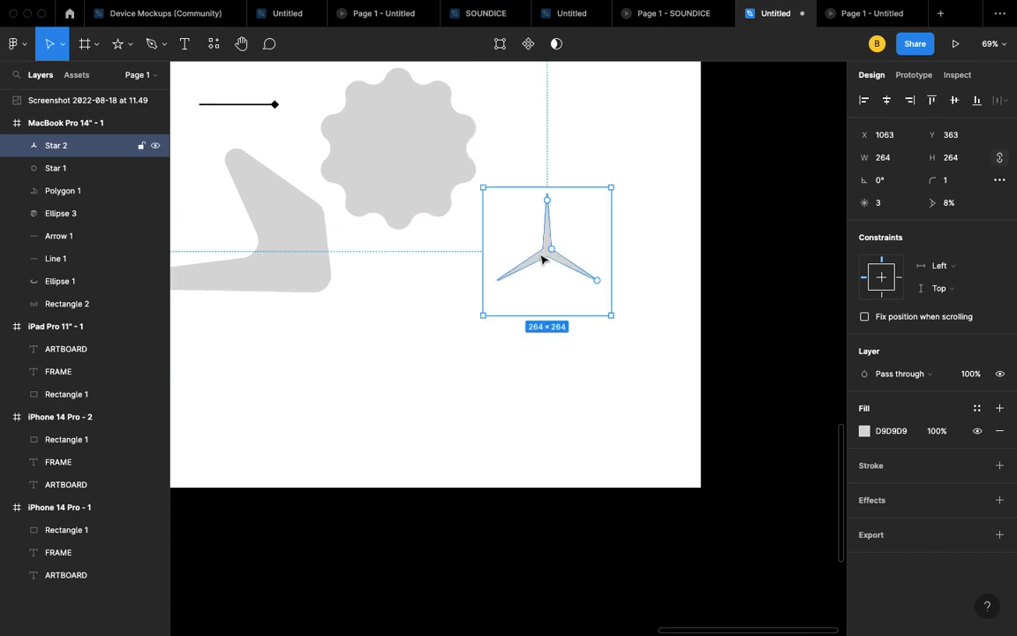
pyautogui.scroll(5, 542, 259)
pyautogui.scroll(1, 527, 304)
pyautogui.scroll(-4, 527, 304)
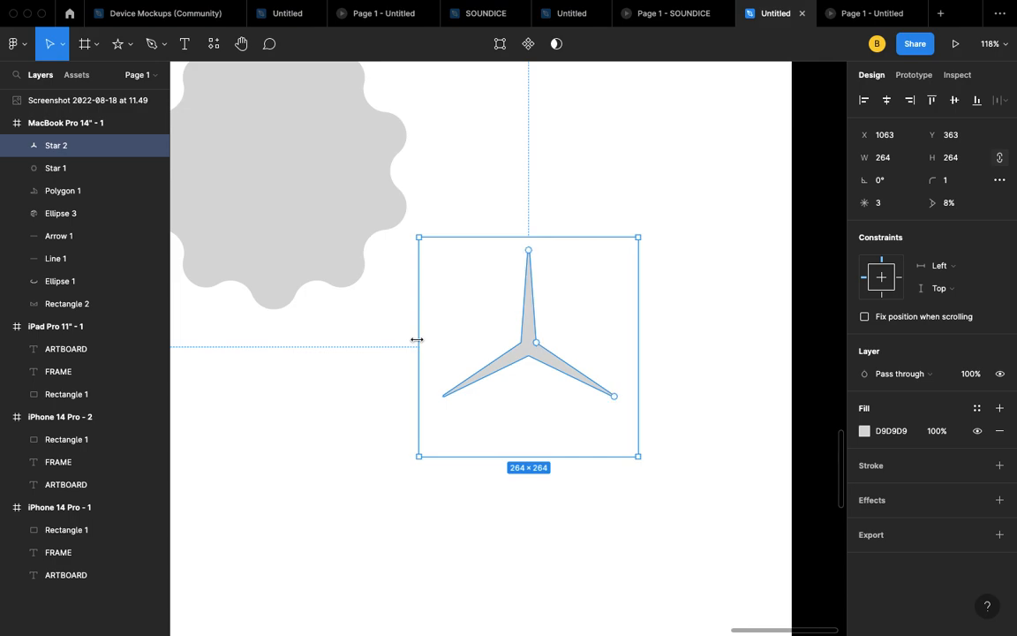
pyautogui.click(345, 421)
# - Vector-edit the diamond-tipped arrow: raise both endpoints slightly, pull its midpoint down to about X 653, Y 285.5, and finish editing
pyautogui.scroll(-5, 345, 422)
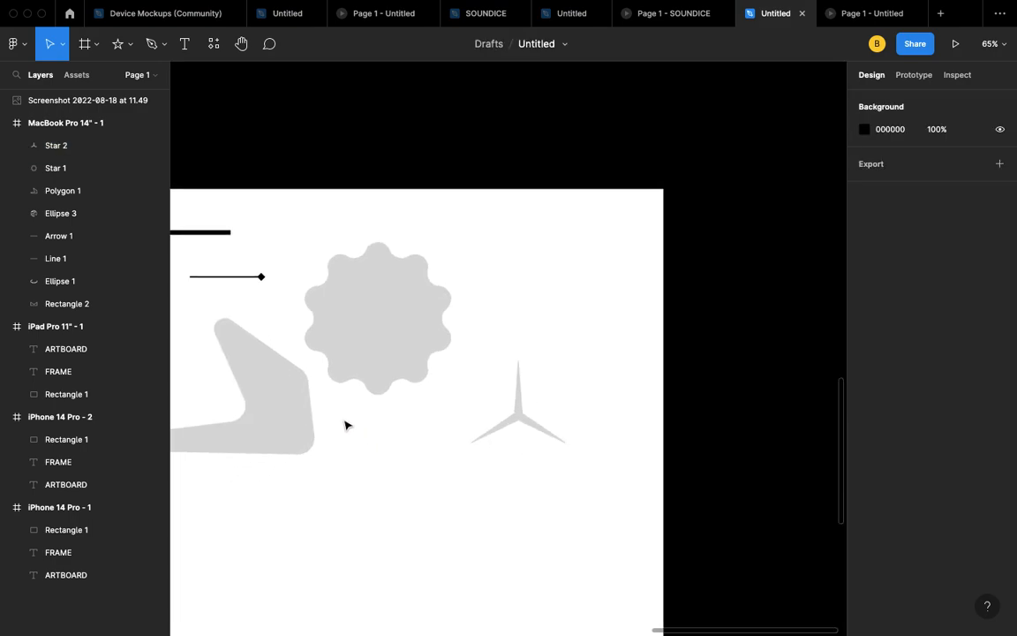
pyautogui.scroll(3, 345, 425)
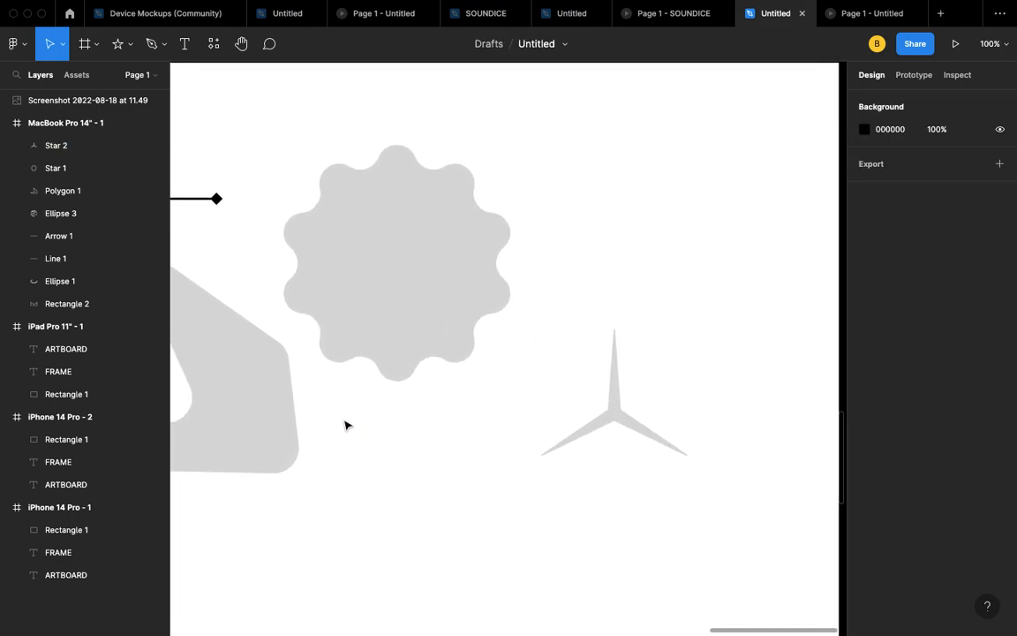
pyautogui.scroll(-3, 488, 491)
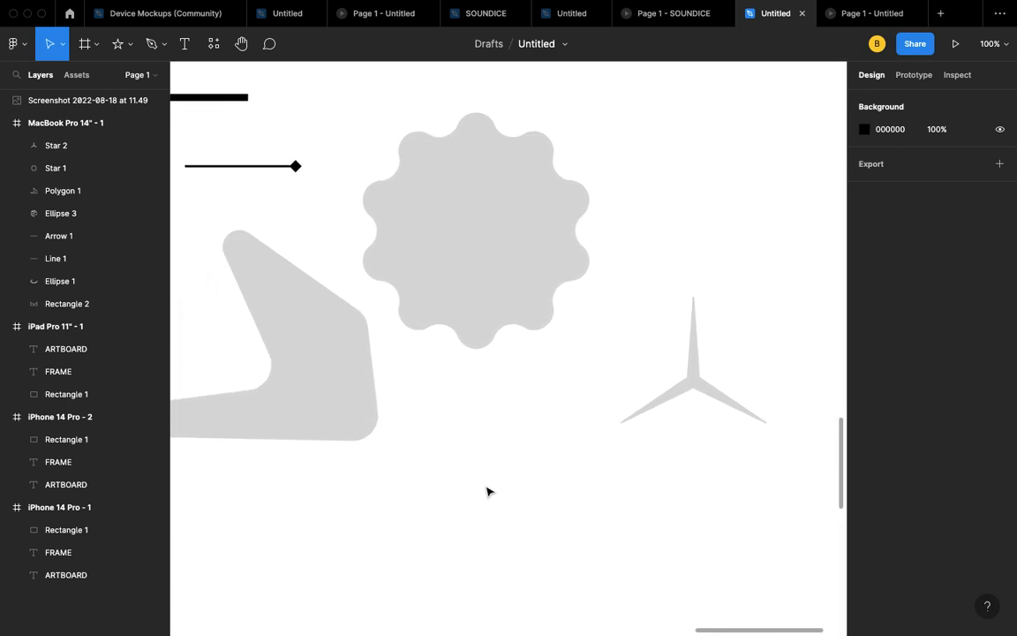
pyautogui.scroll(5, 379, 371)
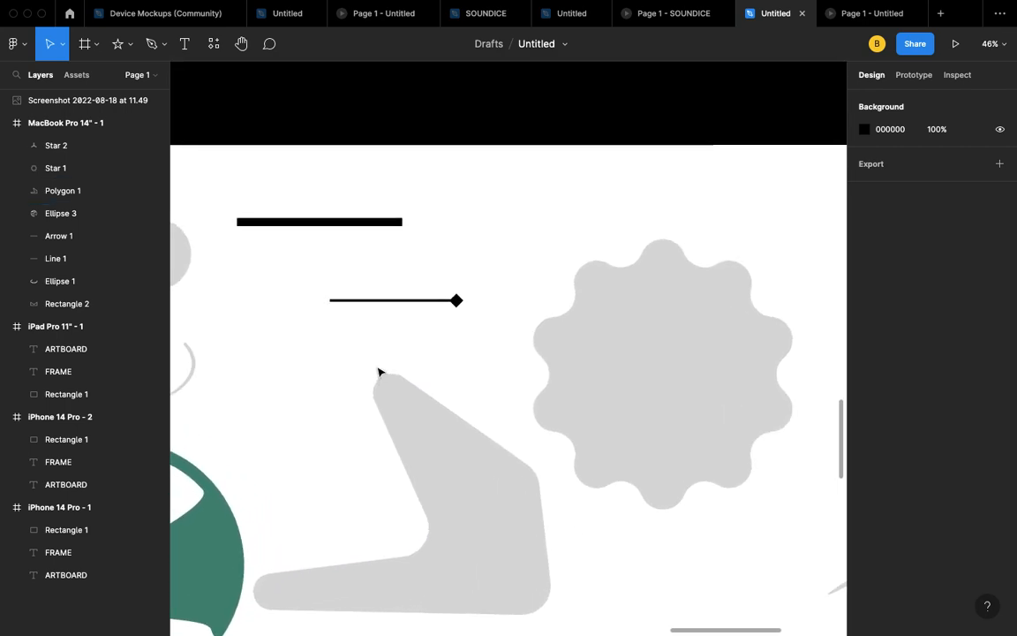
pyautogui.doubleClick(386, 301)
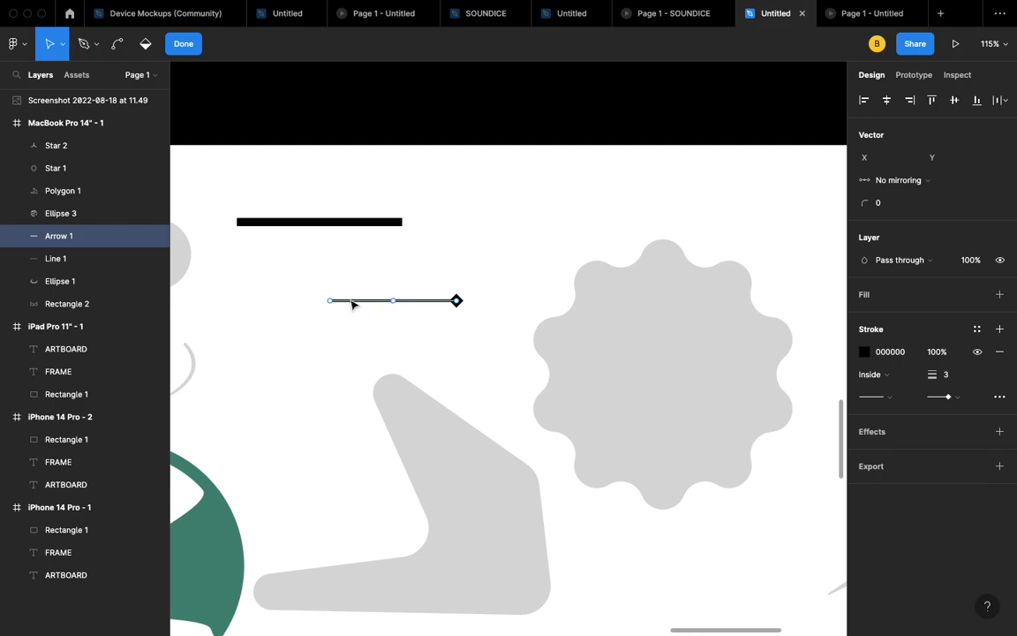
pyautogui.moveTo(331, 301)
pyautogui.mouseDown()
pyautogui.moveTo(350, 344)
pyautogui.moveTo(323, 292)
pyautogui.mouseUp()
pyautogui.moveTo(457, 302); pyautogui.dragTo(457, 267)
pyautogui.moveTo(391, 282); pyautogui.dragTo(476, 382)
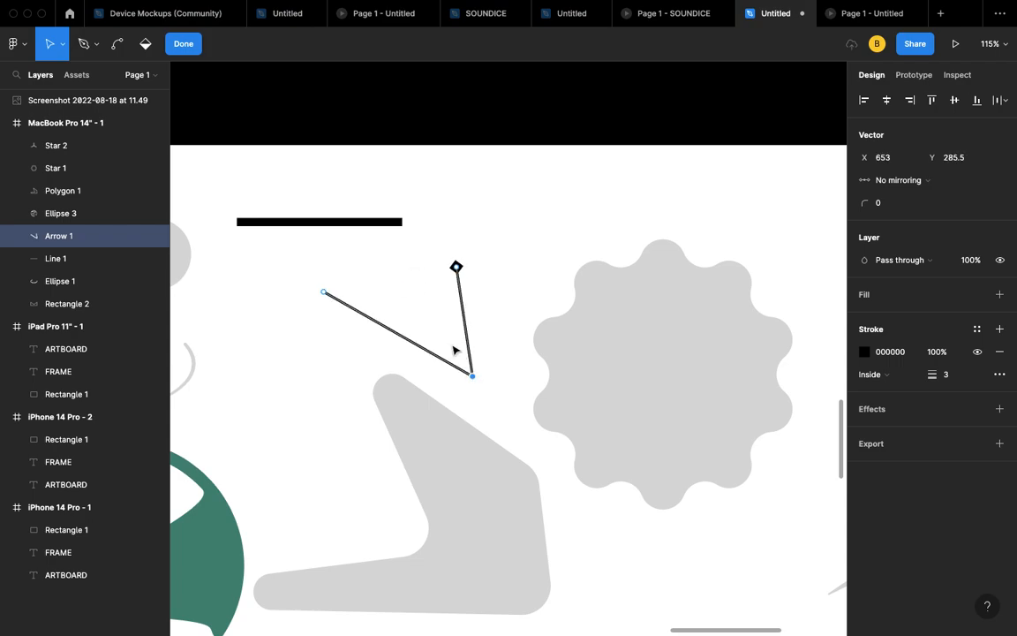
pyautogui.click(192, 50)
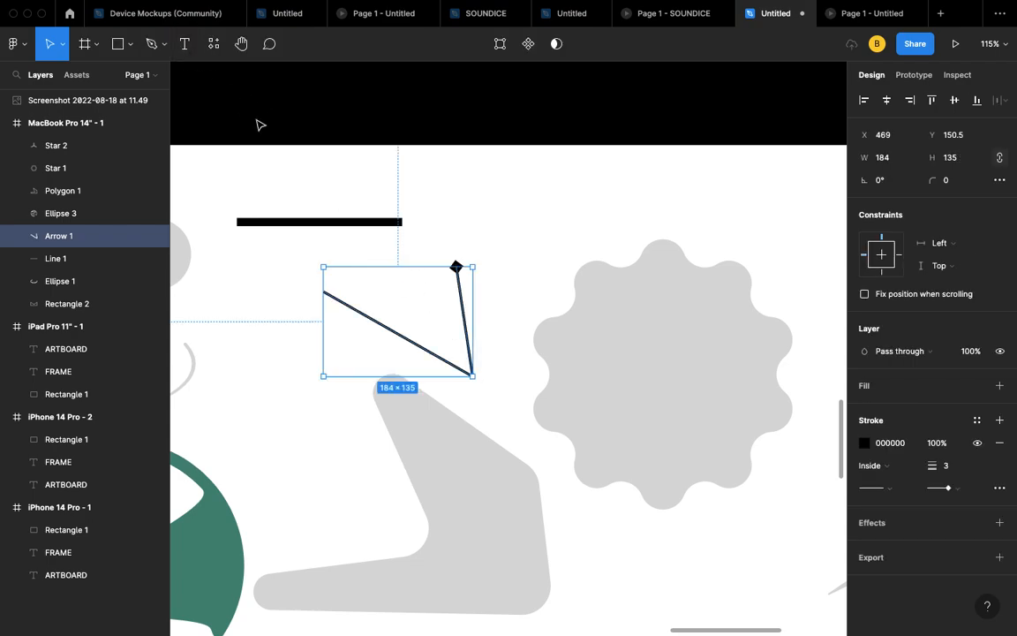
# - Vector-edit the thick line, pulling its midpoint down to about X 441, Y 129.5, then finish editing and deselect it
pyautogui.doubleClick(319, 226)
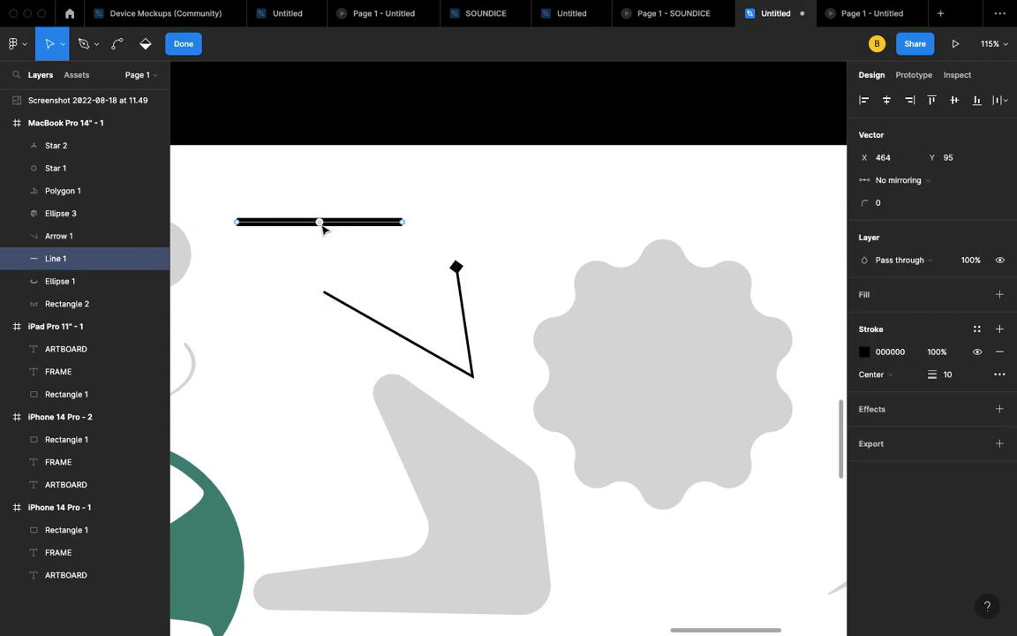
pyautogui.click(325, 188)
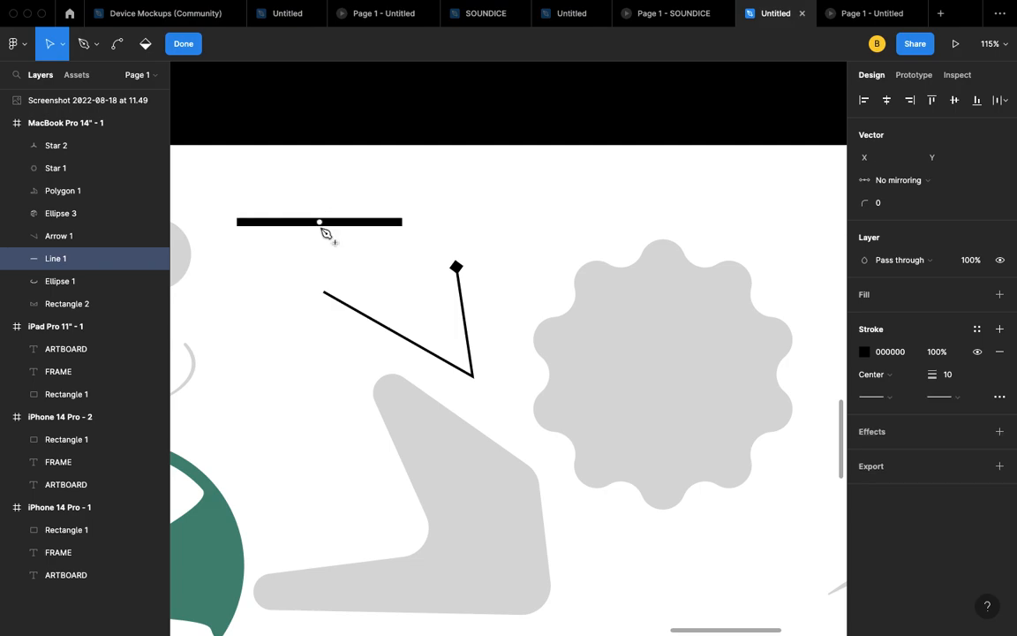
pyautogui.moveTo(323, 226); pyautogui.dragTo(302, 251)
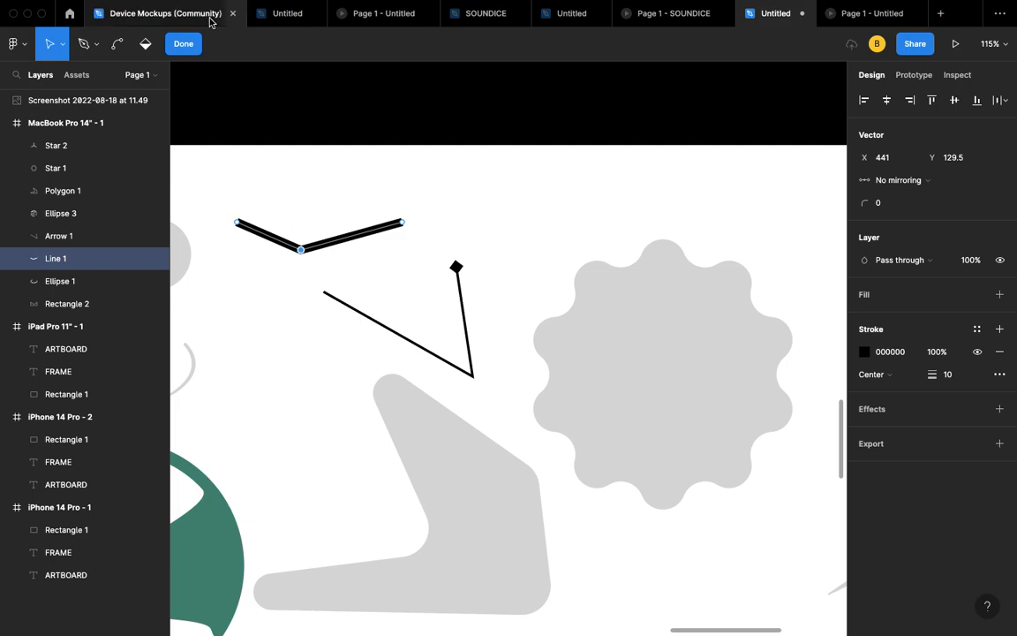
pyautogui.click(185, 43)
pyautogui.click(433, 177)
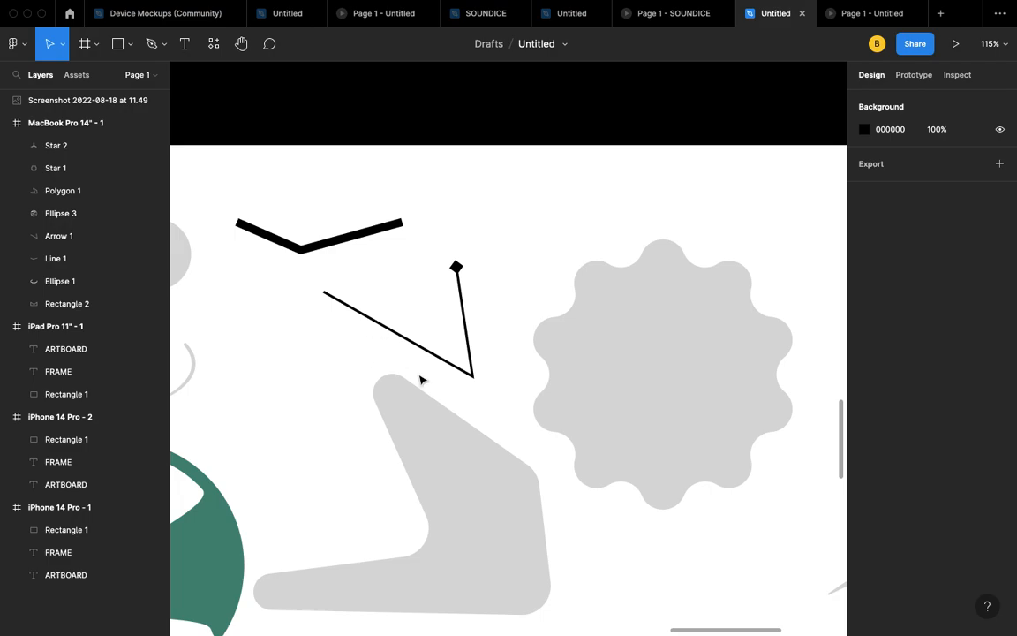
# - Undo the thick line's midpoint bend, leave vector editing and deselect the line
pyautogui.press('super+z')
pyautogui.press('super+z')
pyautogui.press('super+z')
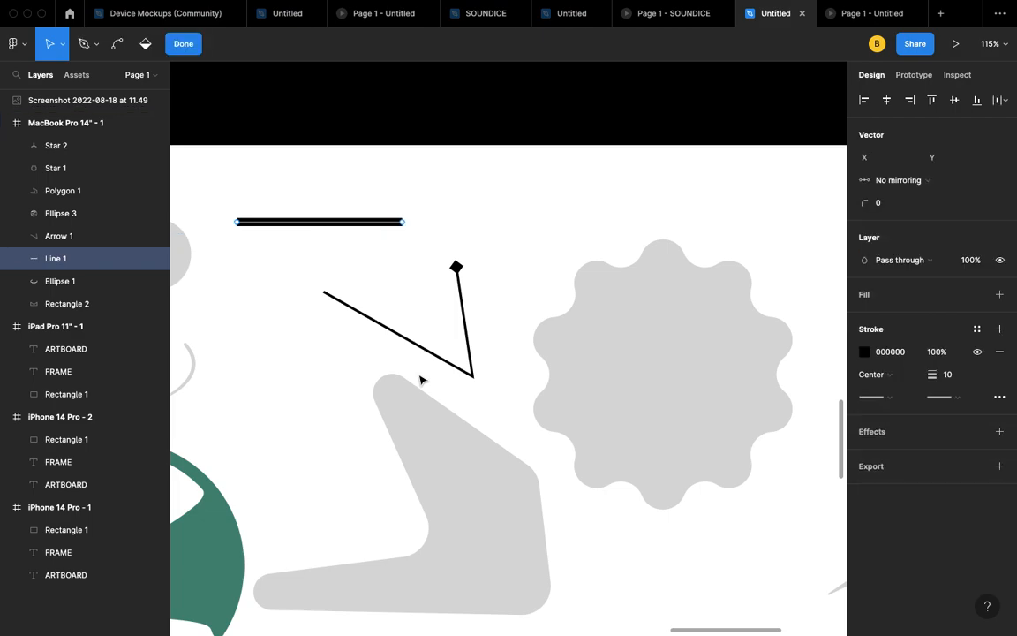
pyautogui.press('Escape')
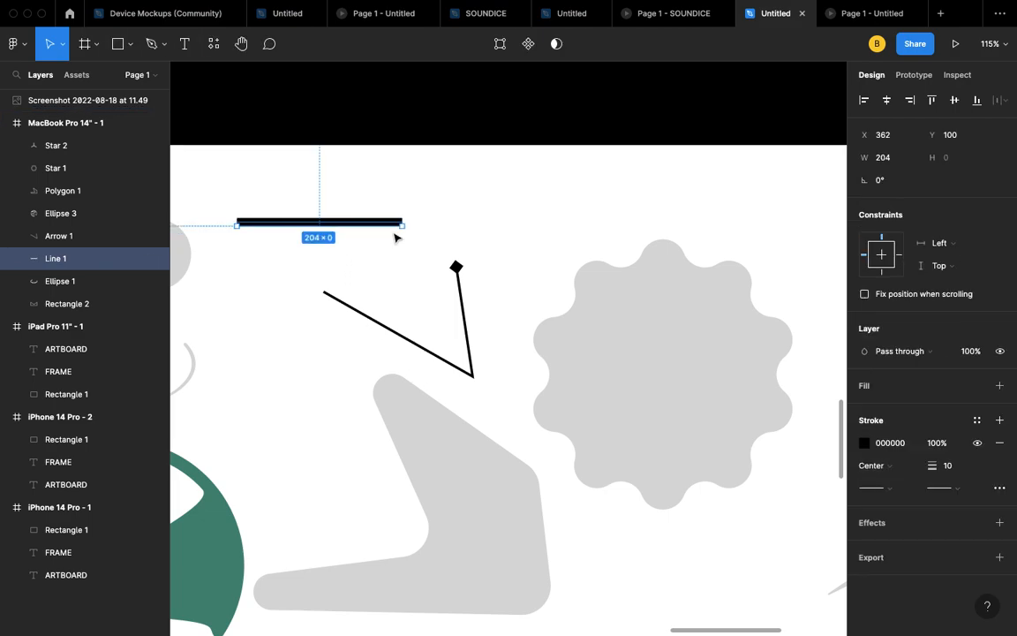
pyautogui.click(496, 267)
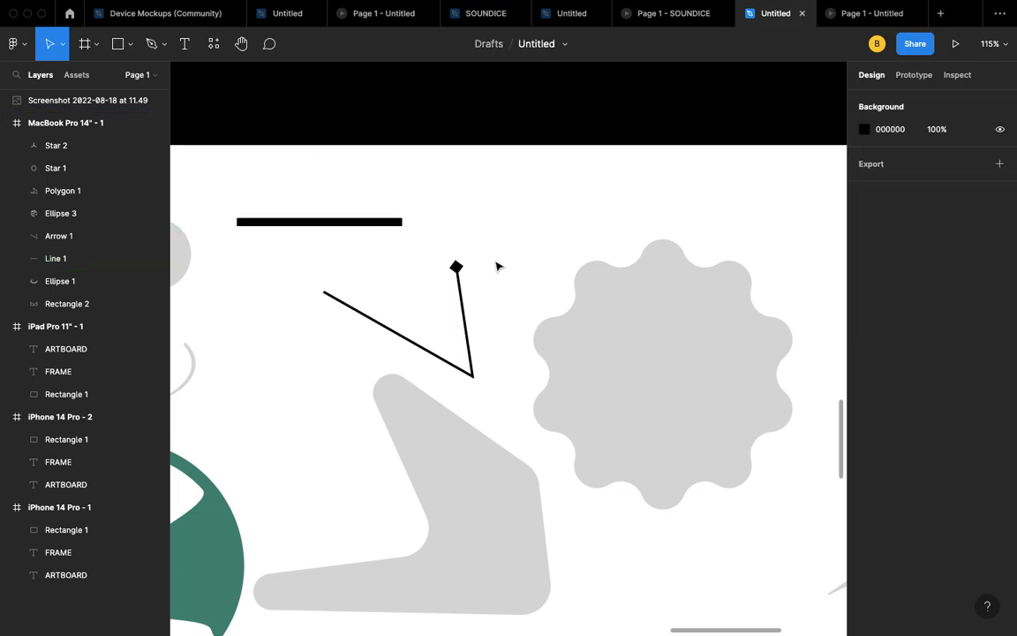
# - Try pulling the thick line's midpoint down to about X 483.5, Y 152.5, undo it and finish vector editing
pyautogui.click(344, 226)
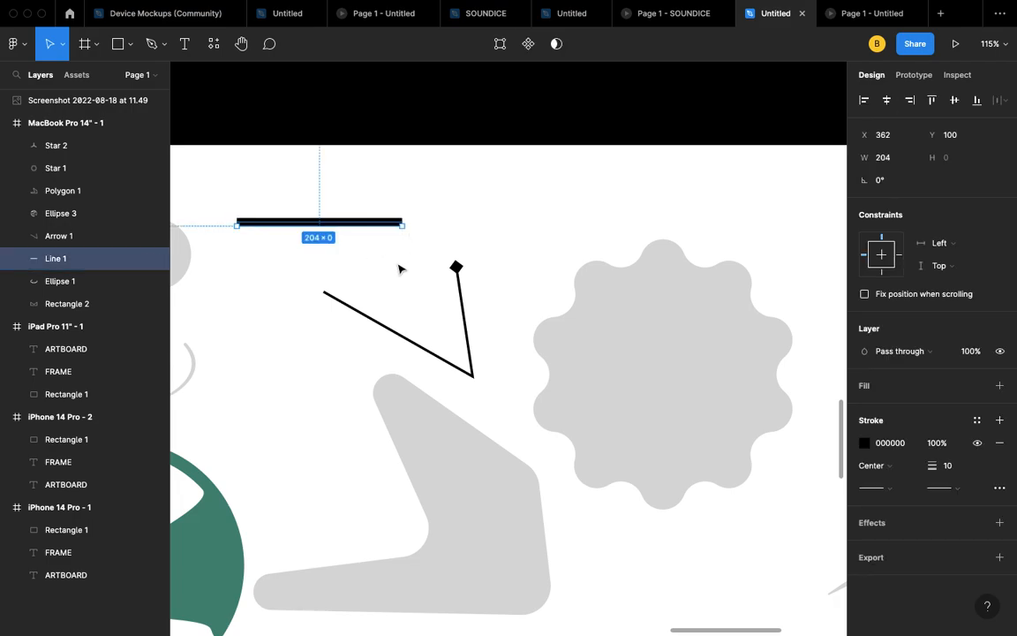
pyautogui.doubleClick(318, 222)
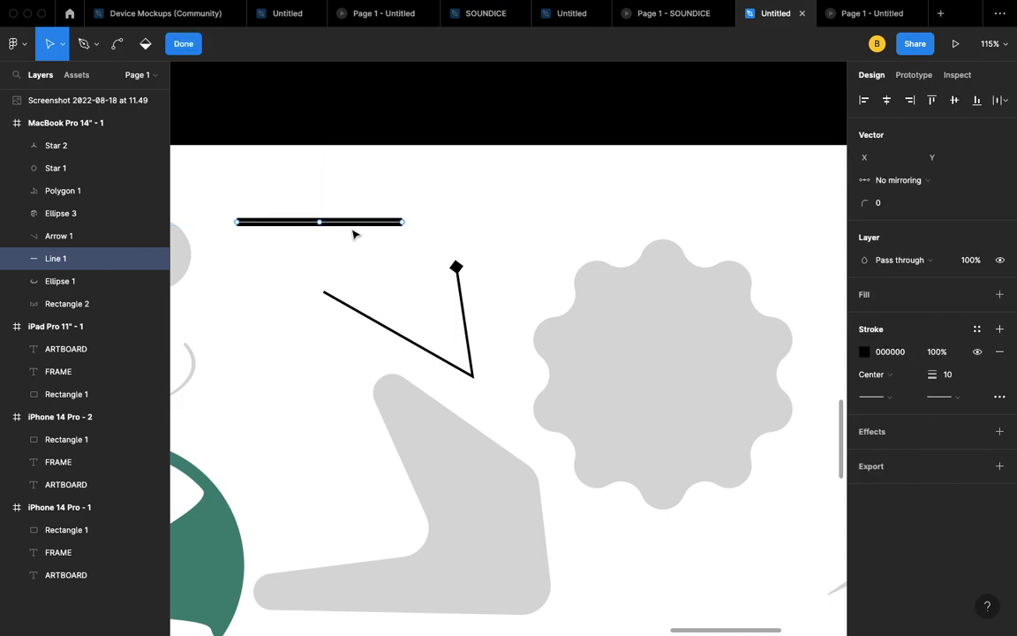
pyautogui.click(321, 222)
pyautogui.click(324, 277)
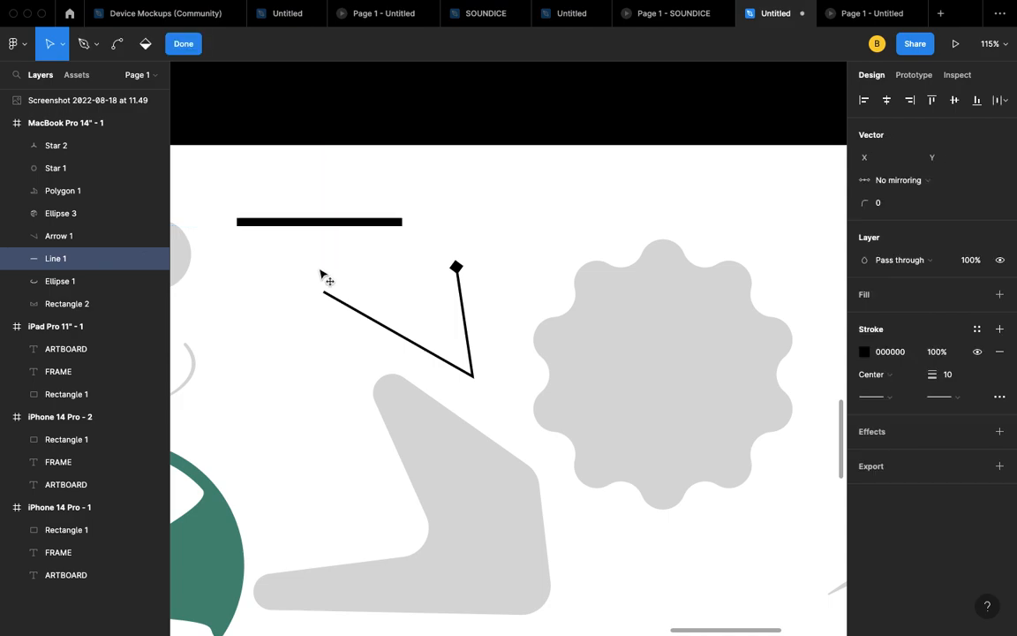
pyautogui.moveTo(322, 223); pyautogui.dragTo(337, 270)
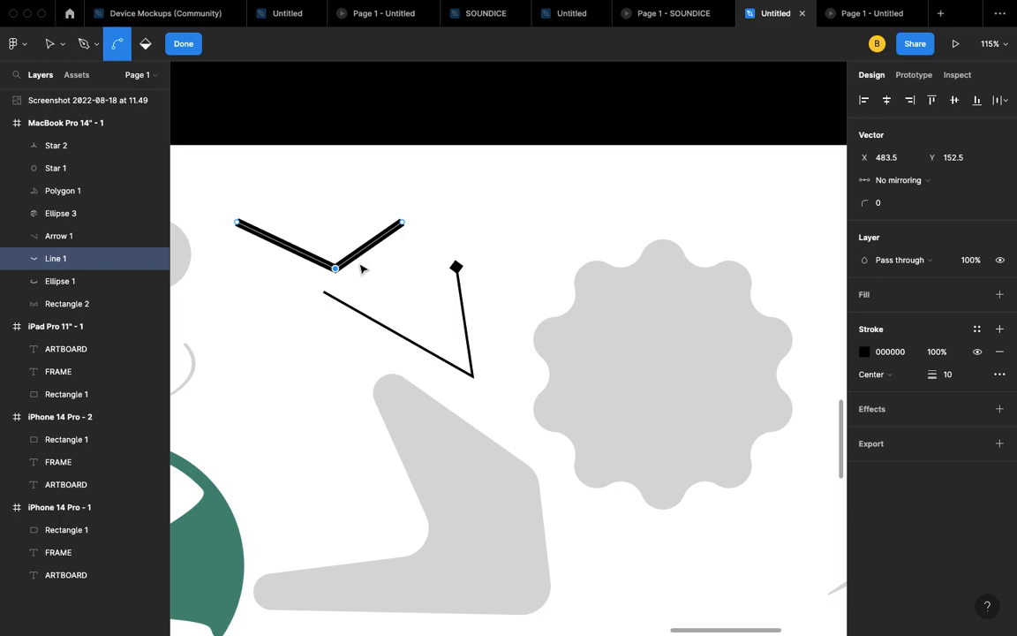
pyautogui.press('super+z')
pyautogui.click(184, 44)
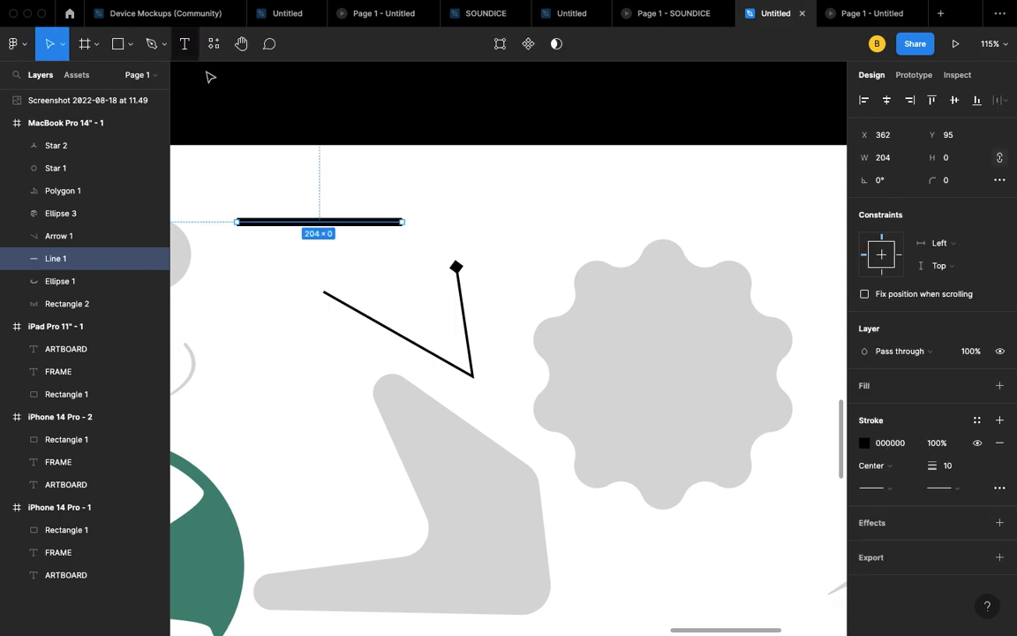
pyautogui.doubleClick(323, 228)
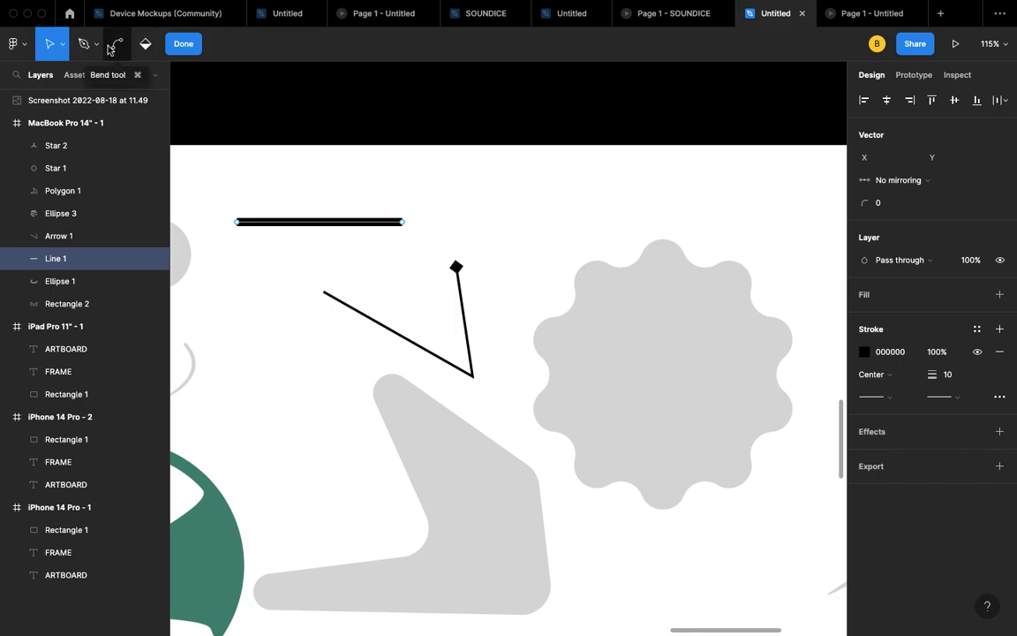
pyautogui.click(194, 48)
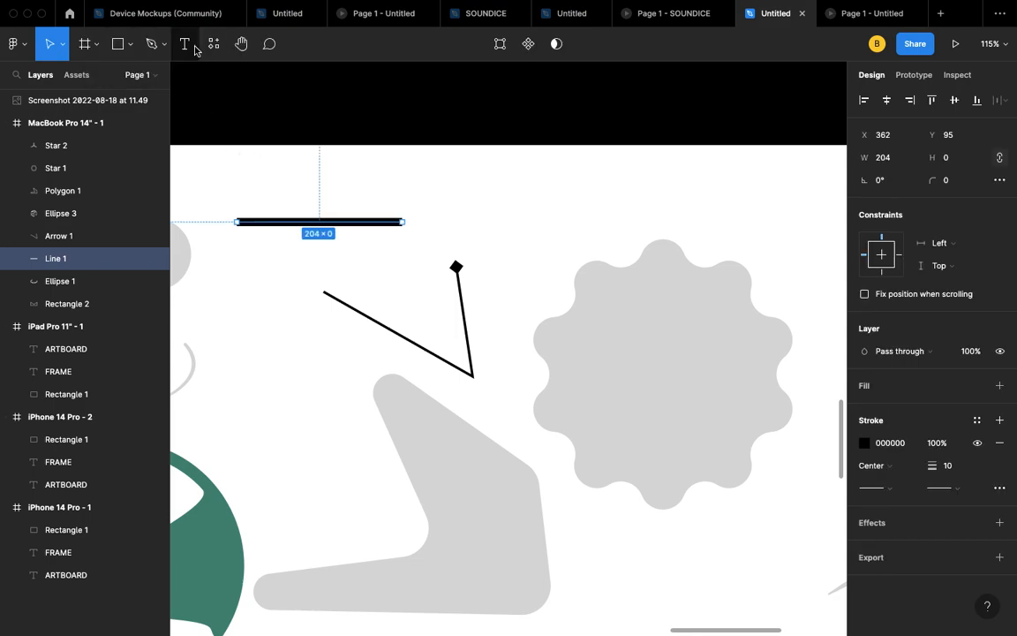
pyautogui.click(164, 43)
pyautogui.click(165, 44)
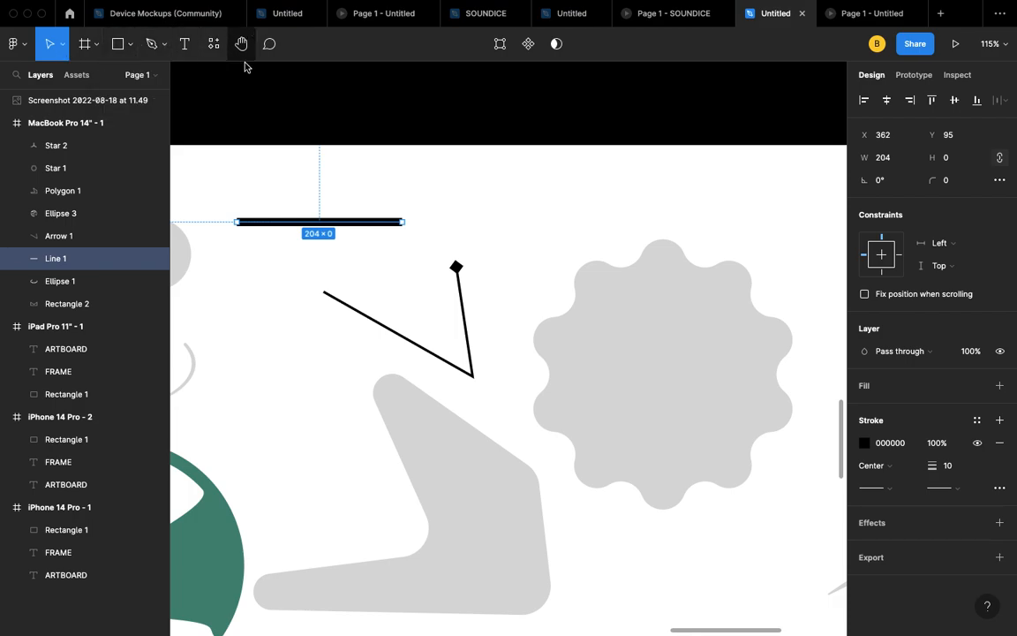
# - Bend the thick line into a deep curve of about 291 × 133 with the Bend tool, adjusting both curve handles, and finish vector editing
pyautogui.doubleClick(337, 226)
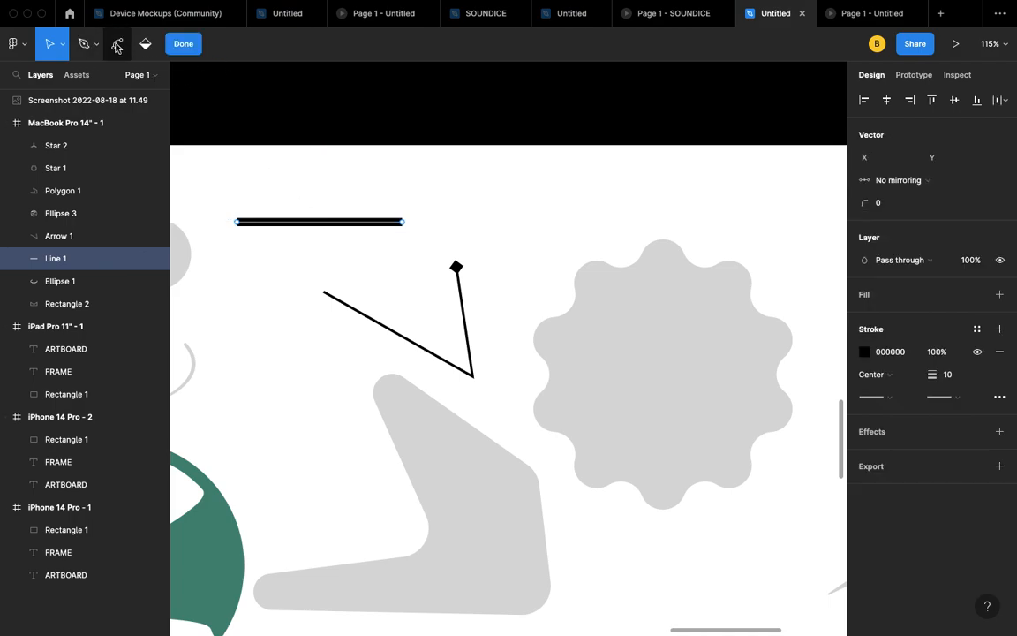
pyautogui.click(116, 46)
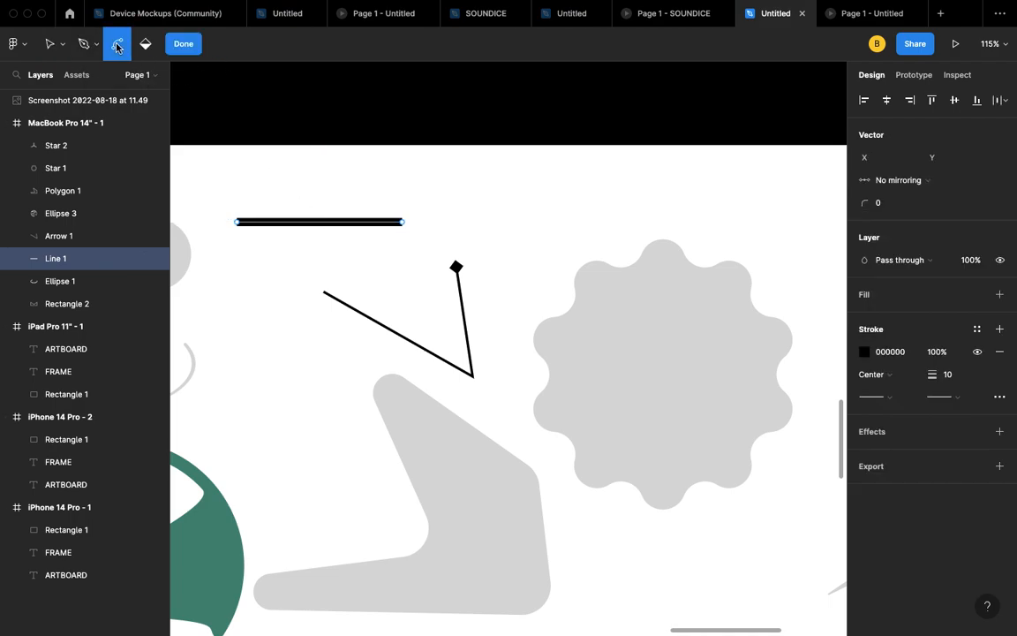
pyautogui.click(319, 224)
pyautogui.moveTo(321, 229)
pyautogui.mouseDown()
pyautogui.moveTo(329, 328)
pyautogui.moveTo(362, 446)
pyautogui.moveTo(337, 442)
pyautogui.moveTo(304, 412)
pyautogui.moveTo(309, 397)
pyautogui.mouseUp()
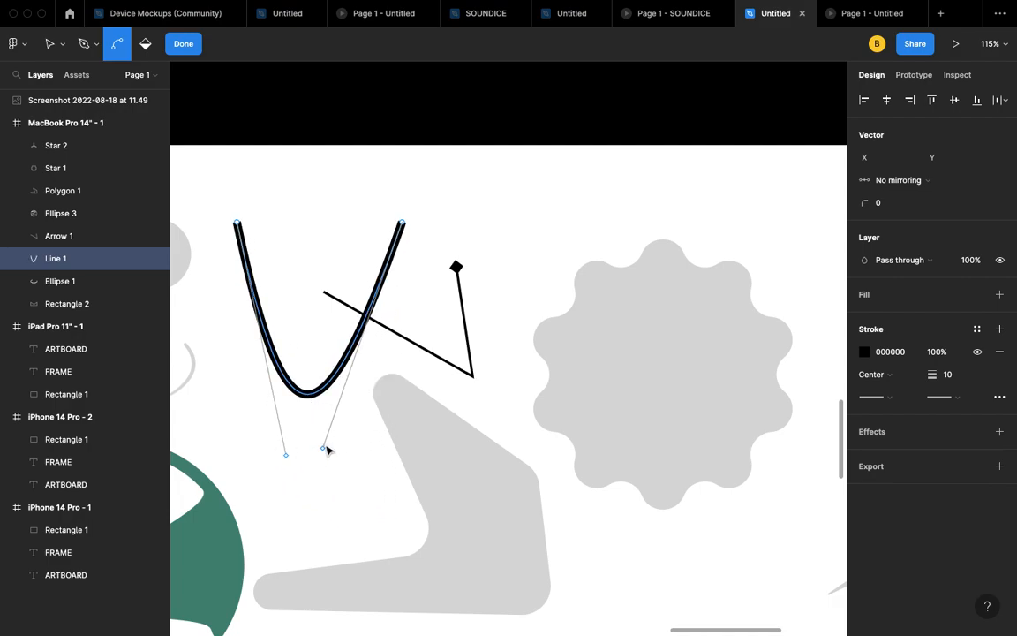
pyautogui.moveTo(326, 453); pyautogui.dragTo(627, 315)
pyautogui.moveTo(287, 457); pyautogui.dragTo(244, 409)
pyautogui.click(182, 43)
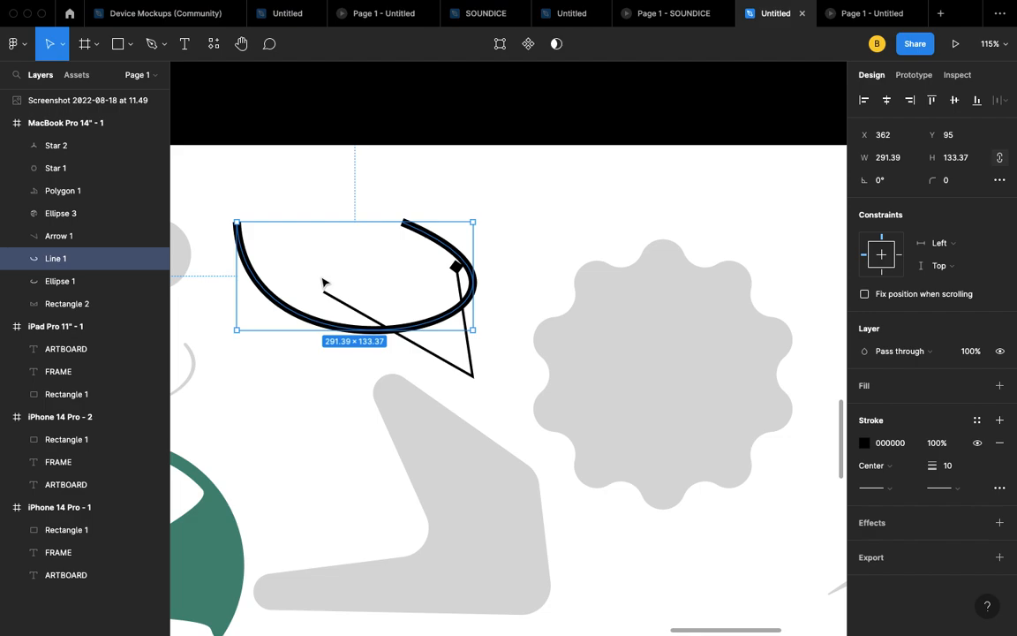
# - Open the rounded ten-point star for vector editing, shift its whole shape down and left, and activate the Bend tool
pyautogui.hscroll(3, 323, 282)
pyautogui.hscroll(-10, 473, 318)
pyautogui.scroll(-3, 472, 317)
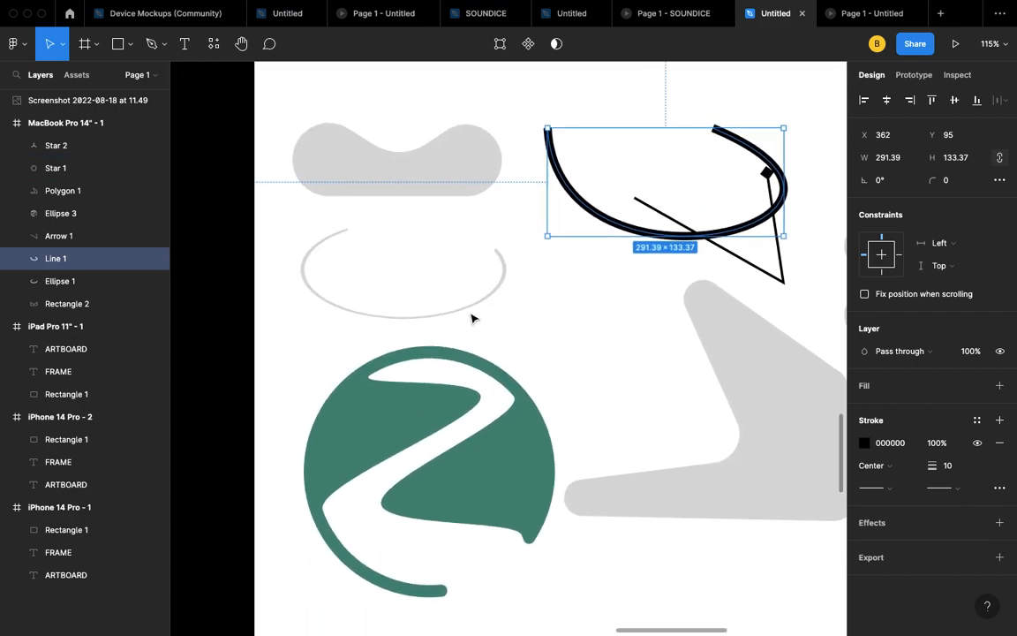
pyautogui.scroll(3, 472, 318)
pyautogui.hscroll(8, 472, 318)
pyautogui.click(582, 348)
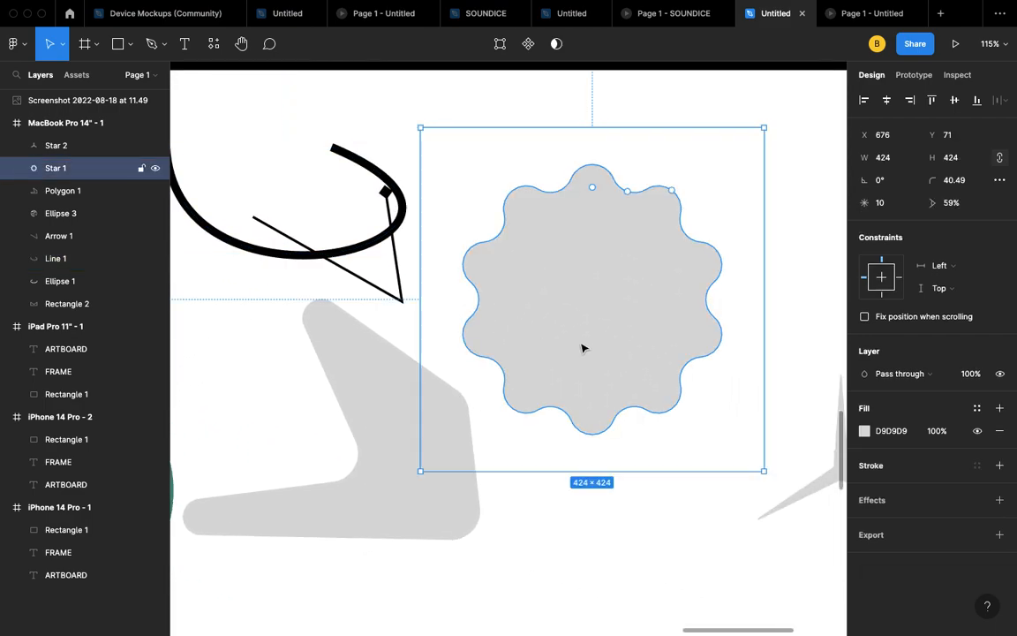
pyautogui.doubleClick(581, 347)
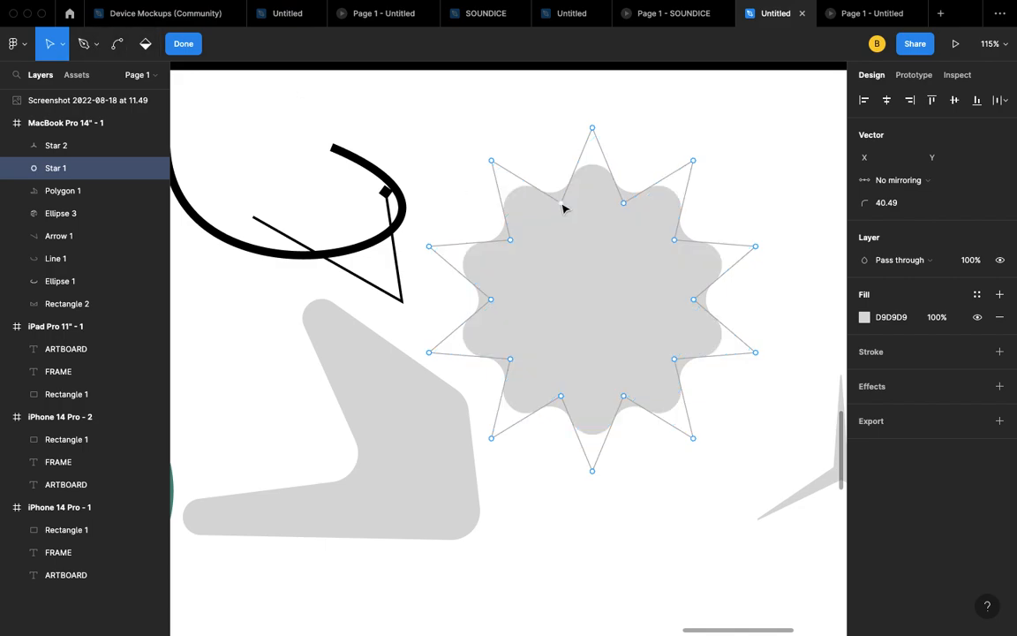
pyautogui.click(117, 45)
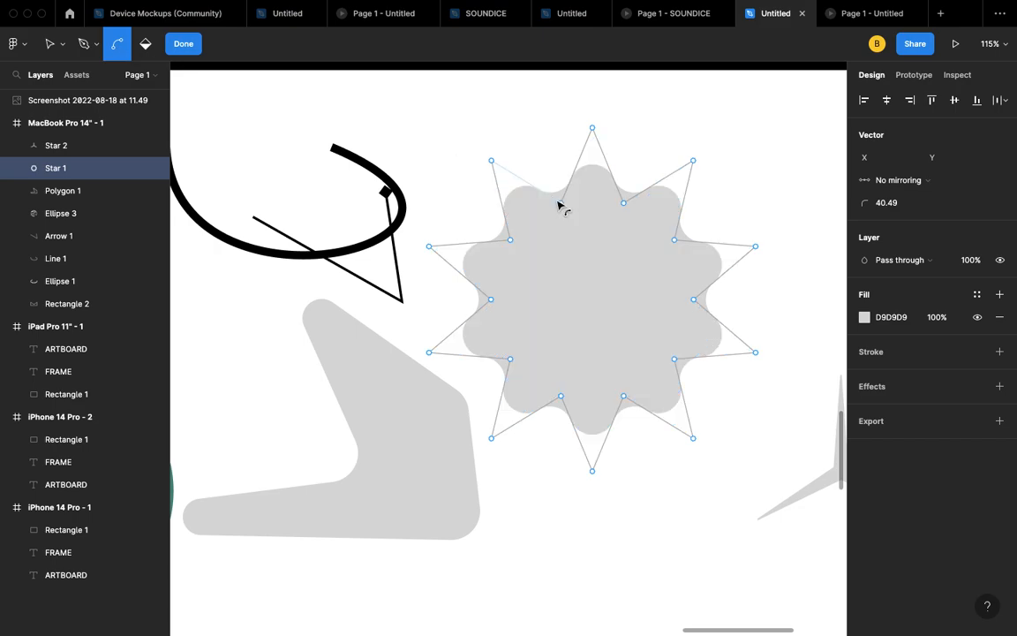
pyautogui.moveTo(599, 194)
pyautogui.mouseDown()
pyautogui.moveTo(578, 237)
pyautogui.moveTo(580, 213)
pyautogui.moveTo(573, 219)
pyautogui.mouseUp()
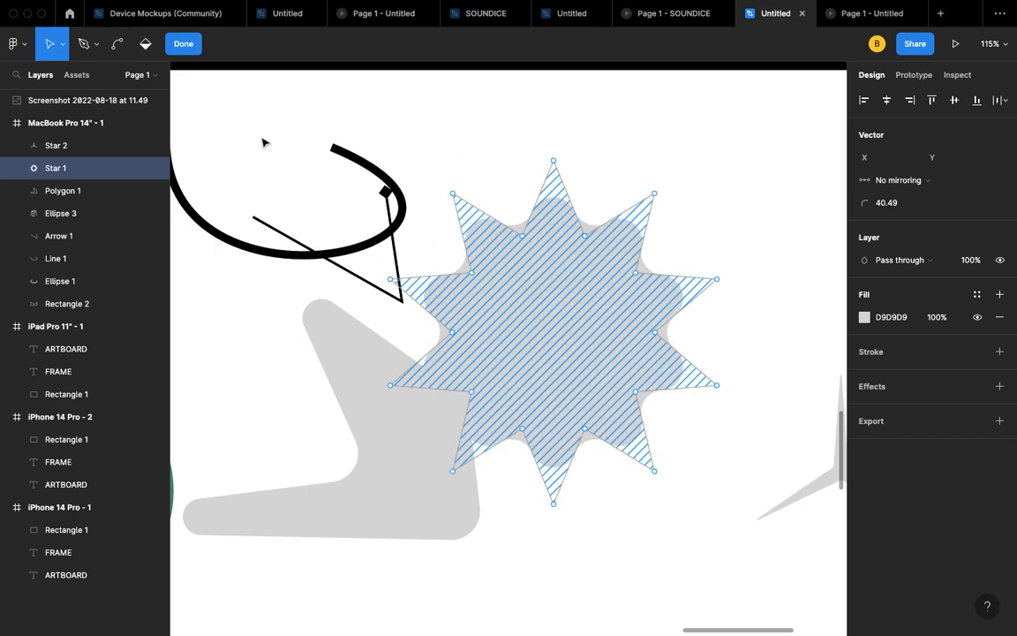
pyautogui.click(110, 44)
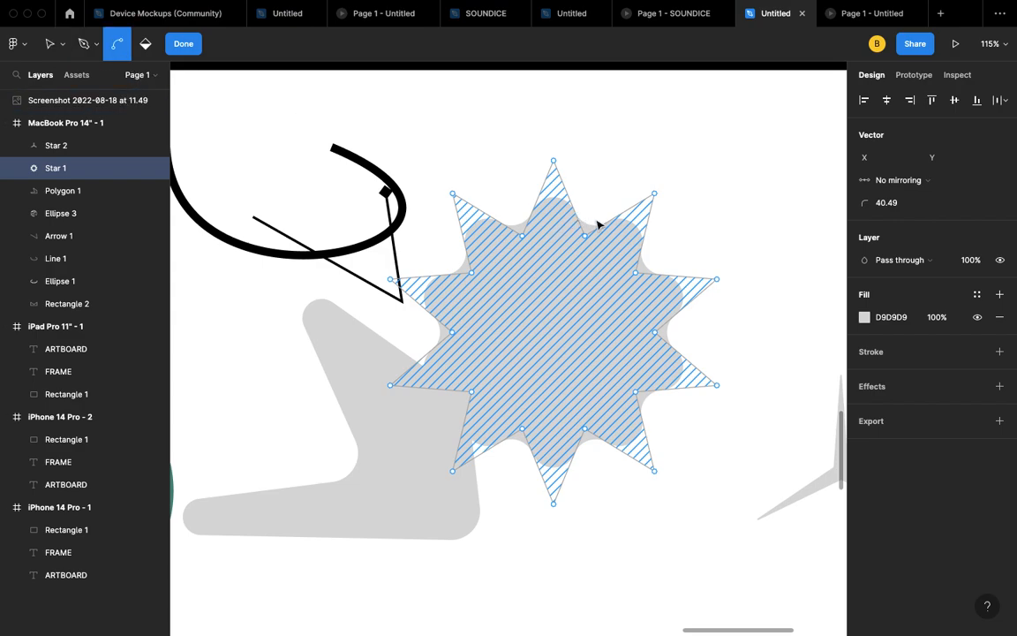
pyautogui.moveTo(591, 223); pyautogui.dragTo(631, 317)
pyautogui.click(518, 167)
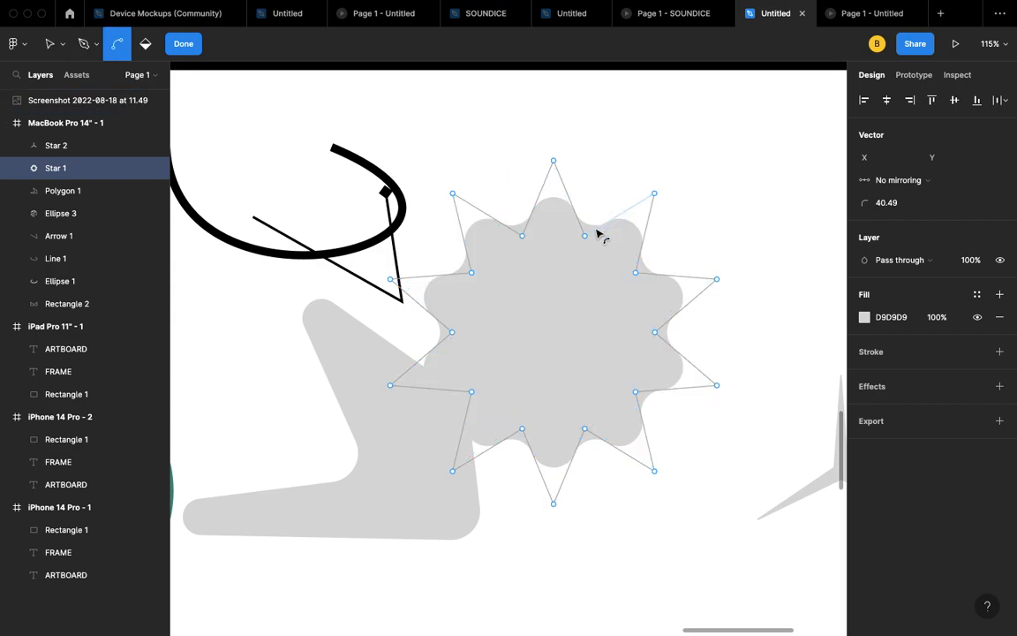
# - Bend the star's upper-right, left and bottom edges inward, move the shape to about X 726.5, Y 98.5, finish vector editing and deselect it
pyautogui.moveTo(597, 230)
pyautogui.mouseDown()
pyautogui.moveTo(619, 346)
pyautogui.moveTo(519, 269)
pyautogui.moveTo(602, 294)
pyautogui.moveTo(581, 295)
pyautogui.mouseUp()
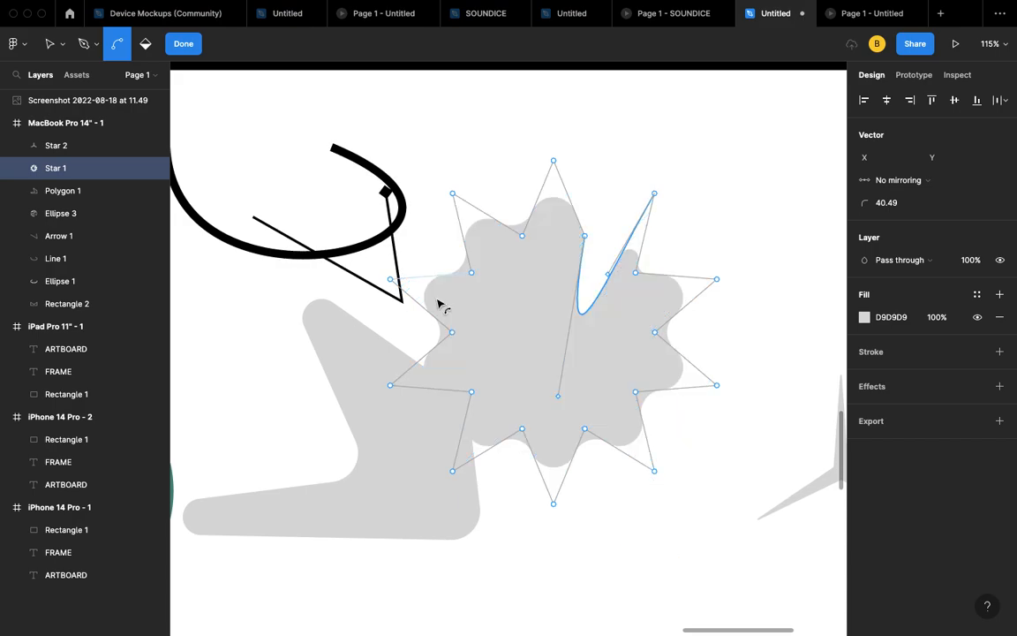
pyautogui.moveTo(437, 321); pyautogui.dragTo(508, 320)
pyautogui.moveTo(517, 436); pyautogui.dragTo(517, 378)
pyautogui.moveTo(519, 440)
pyautogui.mouseDown()
pyautogui.moveTo(590, 447)
pyautogui.moveTo(569, 384)
pyautogui.moveTo(528, 425)
pyautogui.moveTo(565, 410)
pyautogui.moveTo(531, 275)
pyautogui.moveTo(470, 243)
pyautogui.moveTo(516, 298)
pyautogui.moveTo(582, 291)
pyautogui.mouseUp()
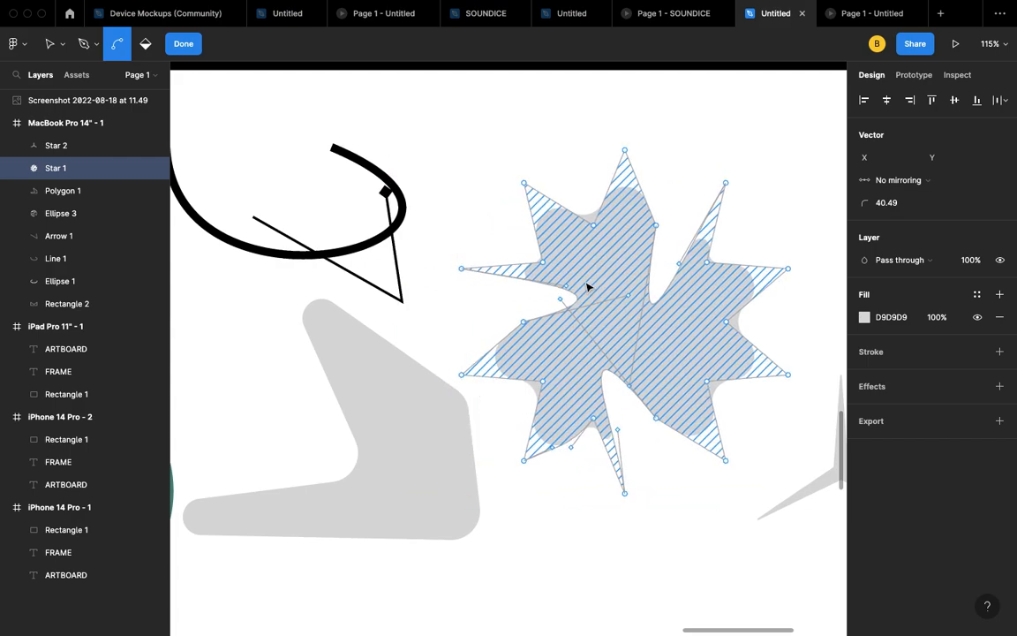
pyautogui.click(181, 44)
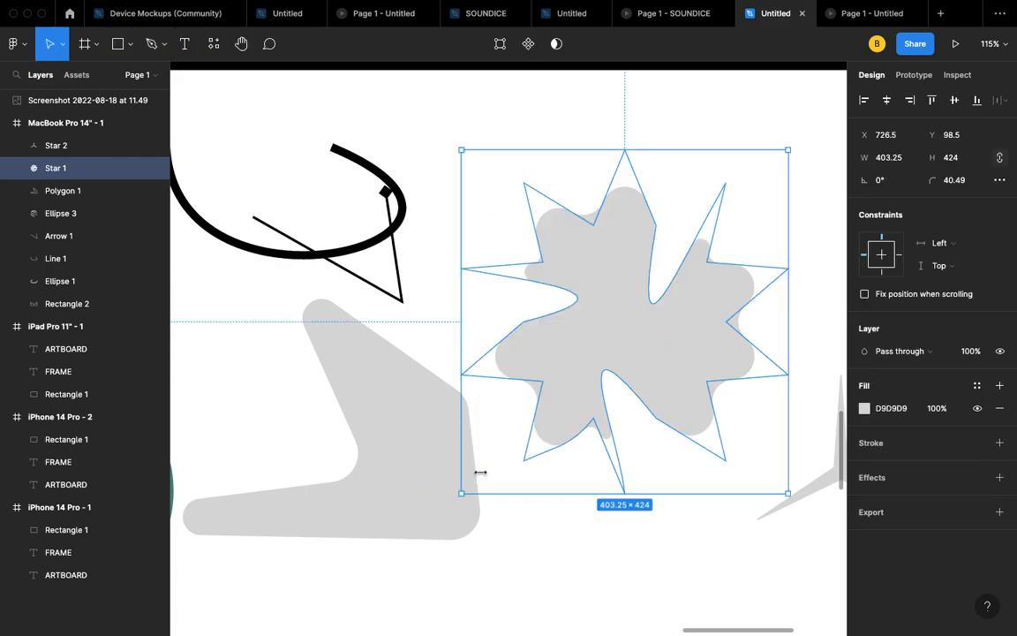
pyautogui.click(626, 537)
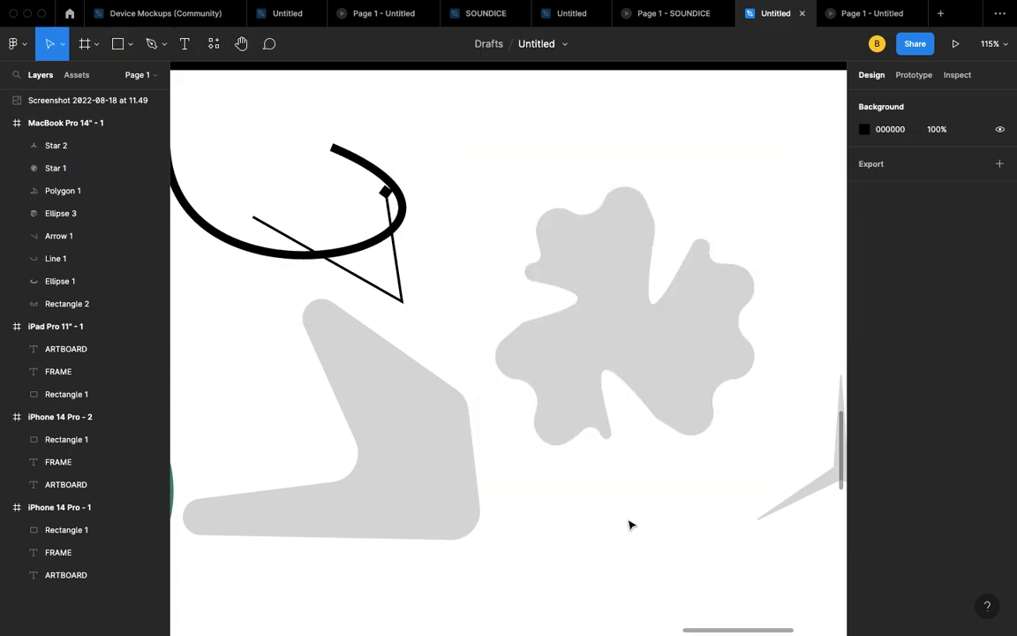
# - Move the bent star to about X 1109, Y -33, near the frame's upper-right corner
pyautogui.click(695, 352)
pyautogui.scroll(-5, 692, 350)
pyautogui.click(650, 438)
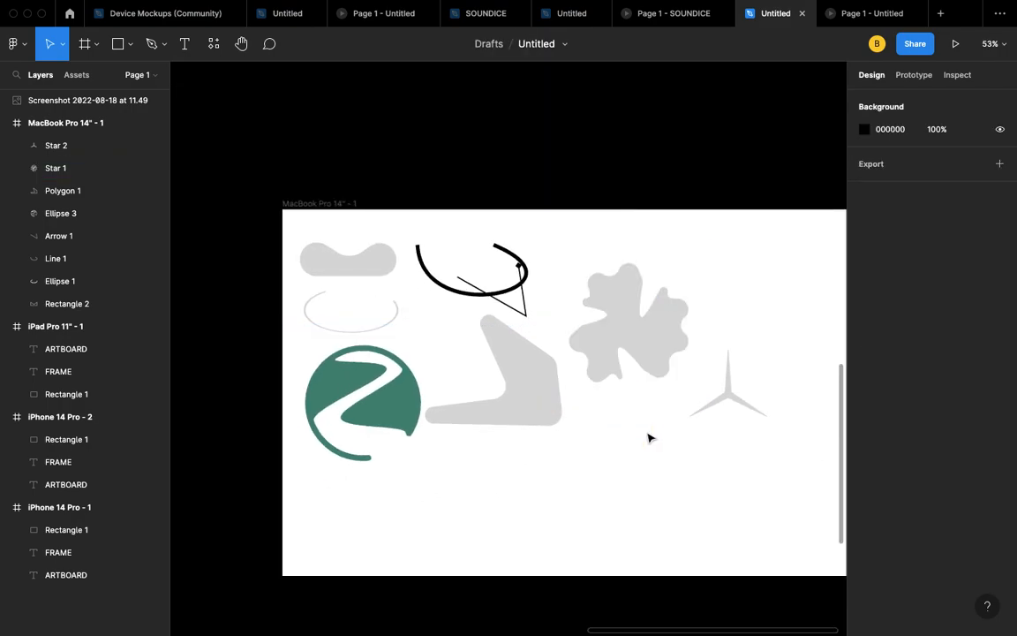
pyautogui.moveTo(643, 352); pyautogui.dragTo(786, 298)
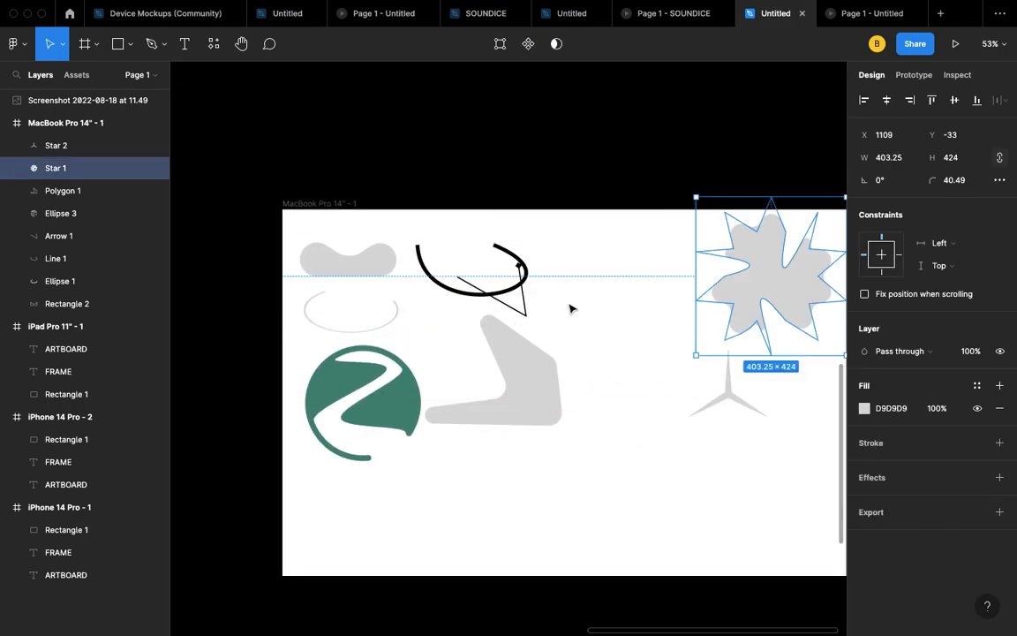
pyautogui.hscroll(3, 569, 306)
pyautogui.hscroll(-6, 569, 306)
pyautogui.scroll(-3, 569, 306)
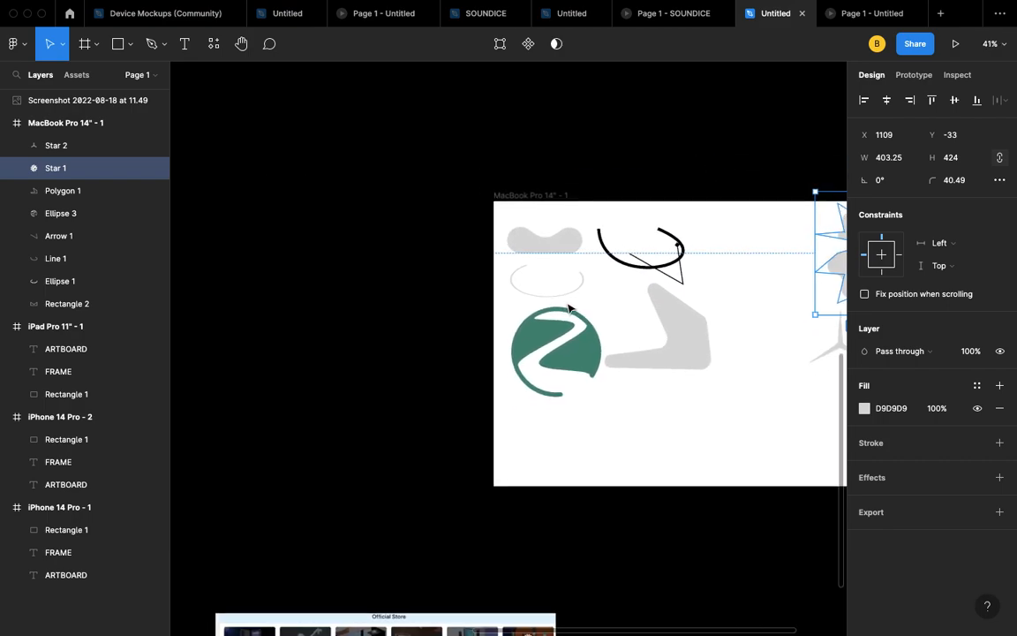
pyautogui.hscroll(2, 570, 306)
pyautogui.scroll(5, 569, 306)
pyautogui.scroll(5, 569, 306)
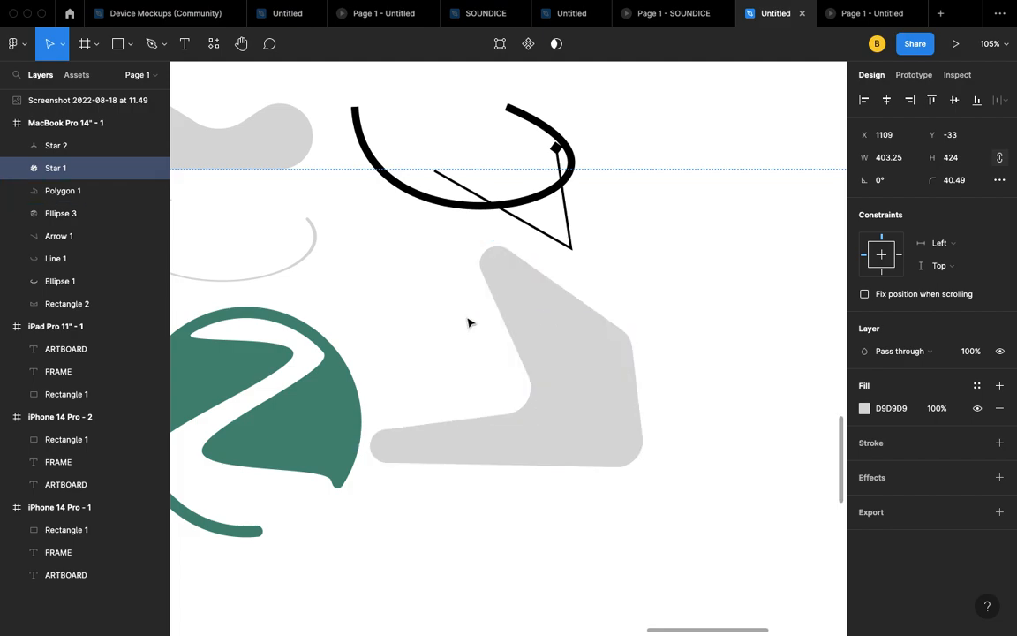
pyautogui.scroll(-2, 467, 323)
pyautogui.scroll(-5, 468, 322)
pyautogui.scroll(3, 467, 322)
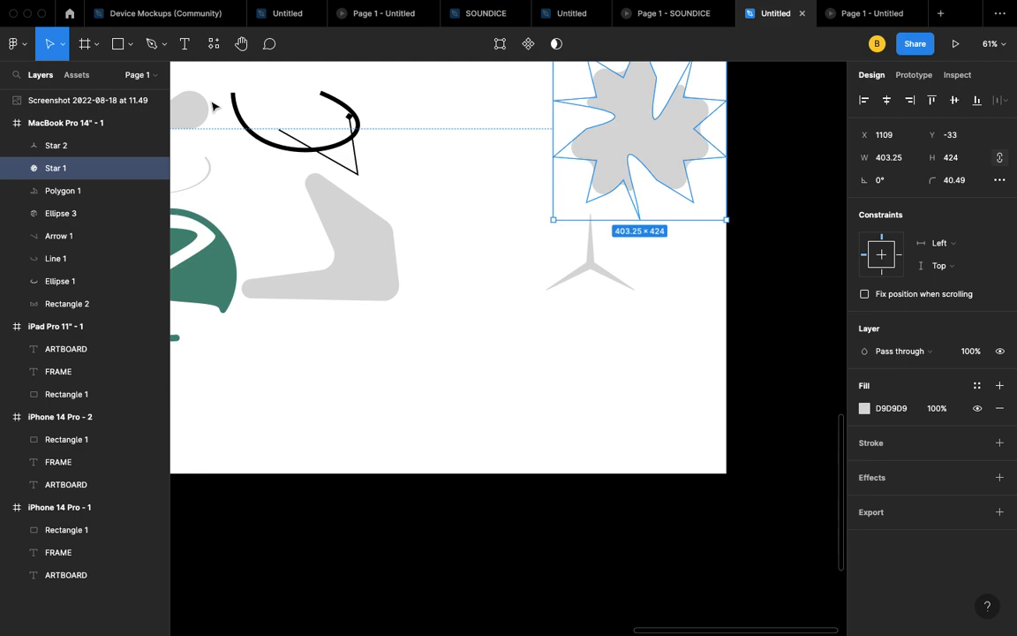
pyautogui.hscroll(-5, 404, 136)
pyautogui.scroll(1, 404, 136)
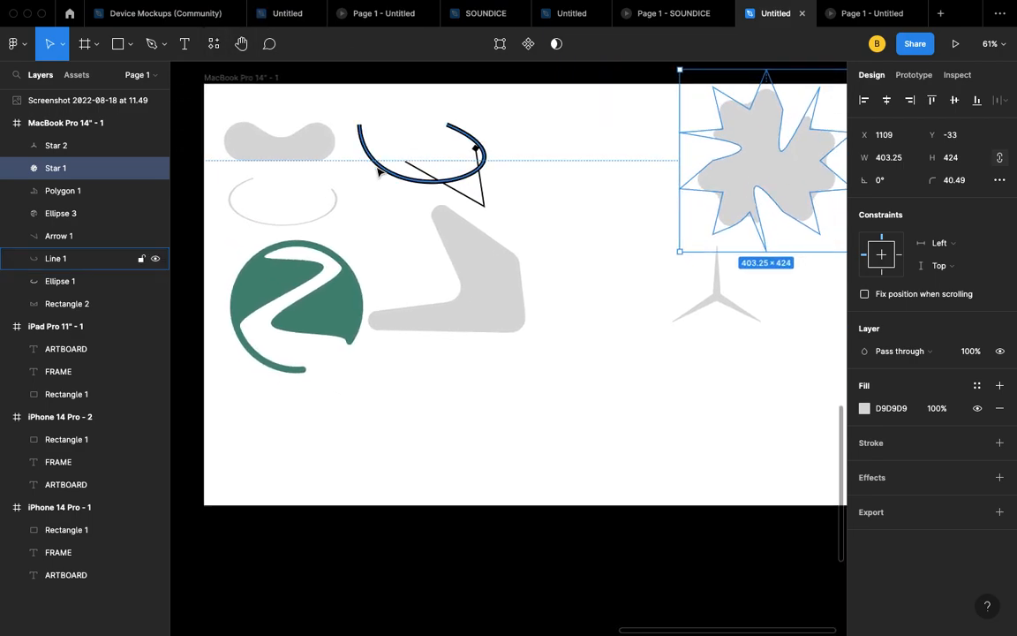
# - Draw a rectangle of about 260 × 148 at about X 726, Y 598, in the empty area below the rounded polygon
pyautogui.click(130, 46)
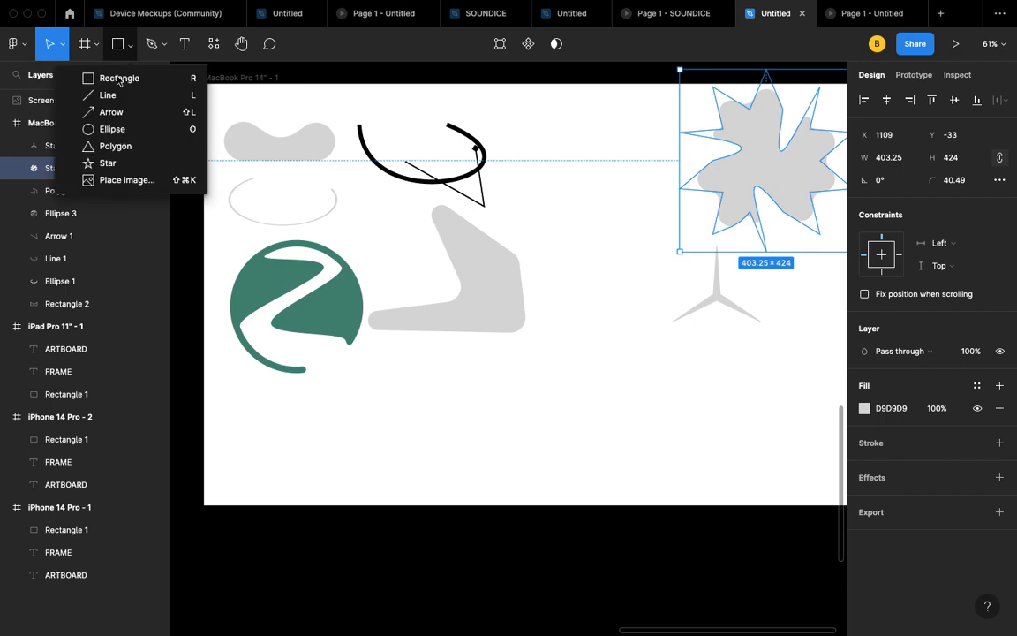
pyautogui.click(106, 78)
pyautogui.scroll(-2, 414, 281)
pyautogui.hscroll(3, 415, 281)
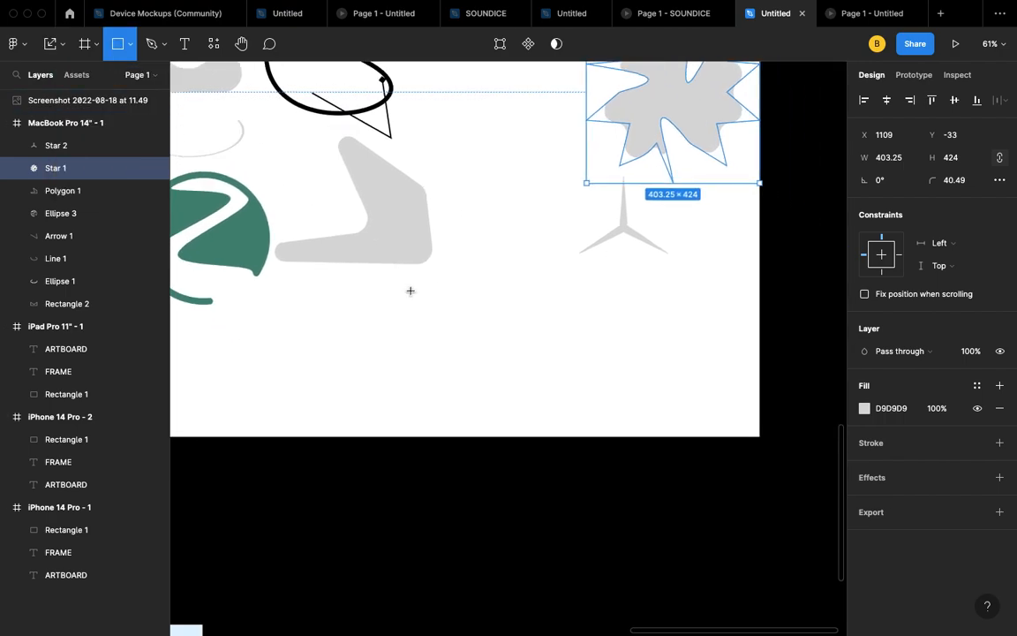
pyautogui.moveTo(409, 290)
pyautogui.mouseDown()
pyautogui.moveTo(522, 353)
pyautogui.moveTo(499, 310)
pyautogui.mouseUp()
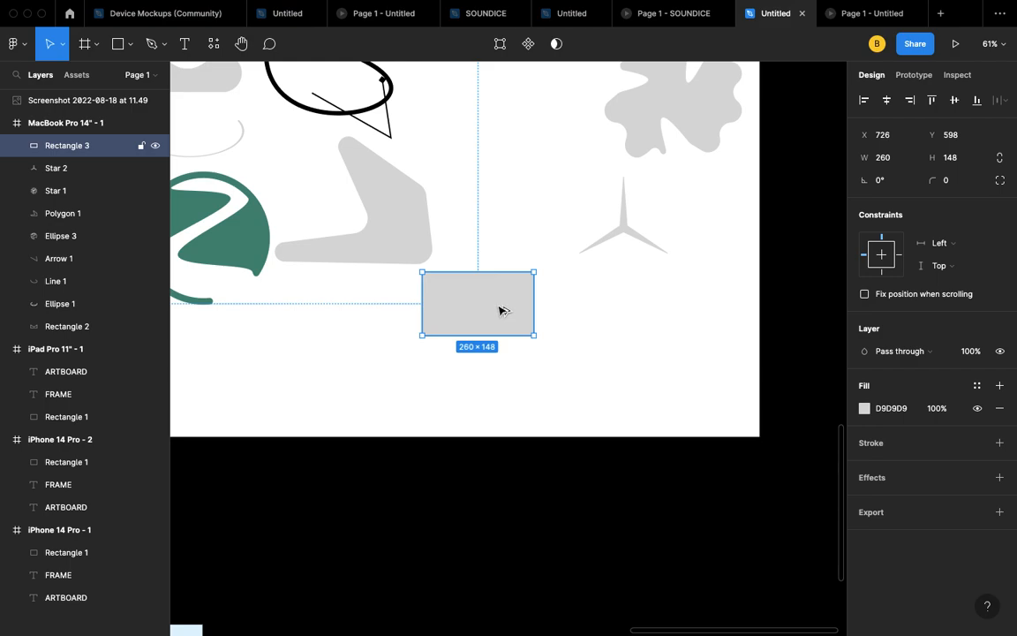
# - Place two copies of the new rectangle at about X 999, Y 627 and X 944, Y 775, and move the original to X 677, Y 613
pyautogui.scroll(5, 499, 310)
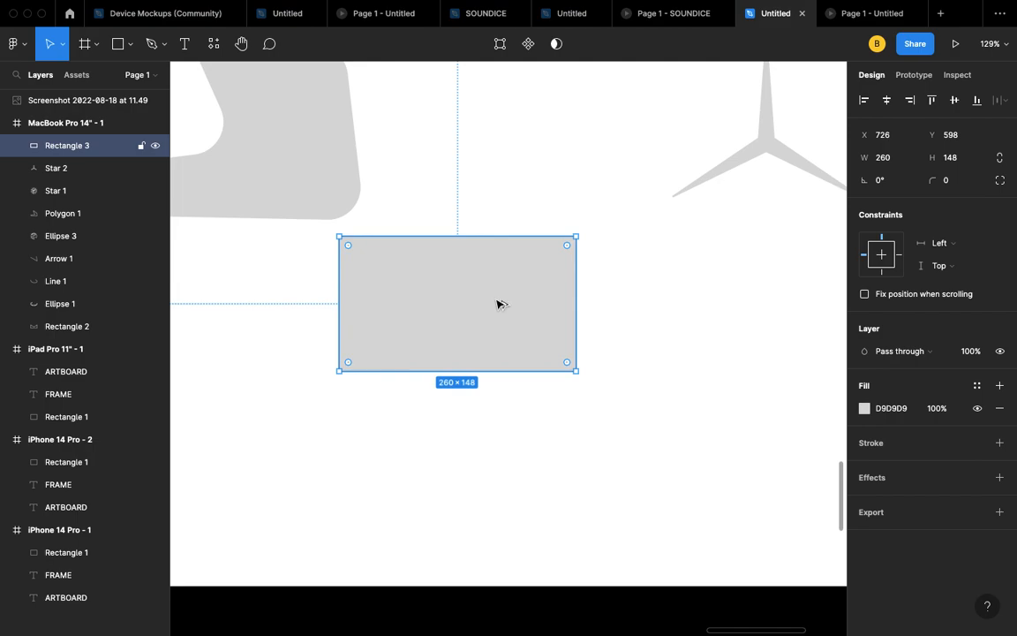
pyautogui.hscroll(3, 495, 303)
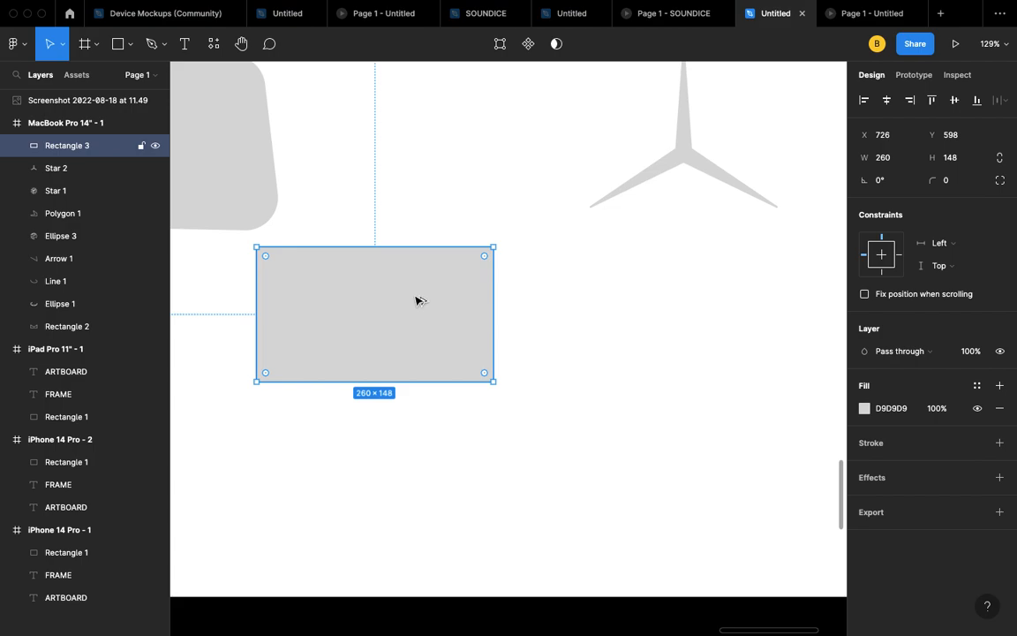
pyautogui.moveTo(417, 299); pyautogui.dragTo(667, 327)
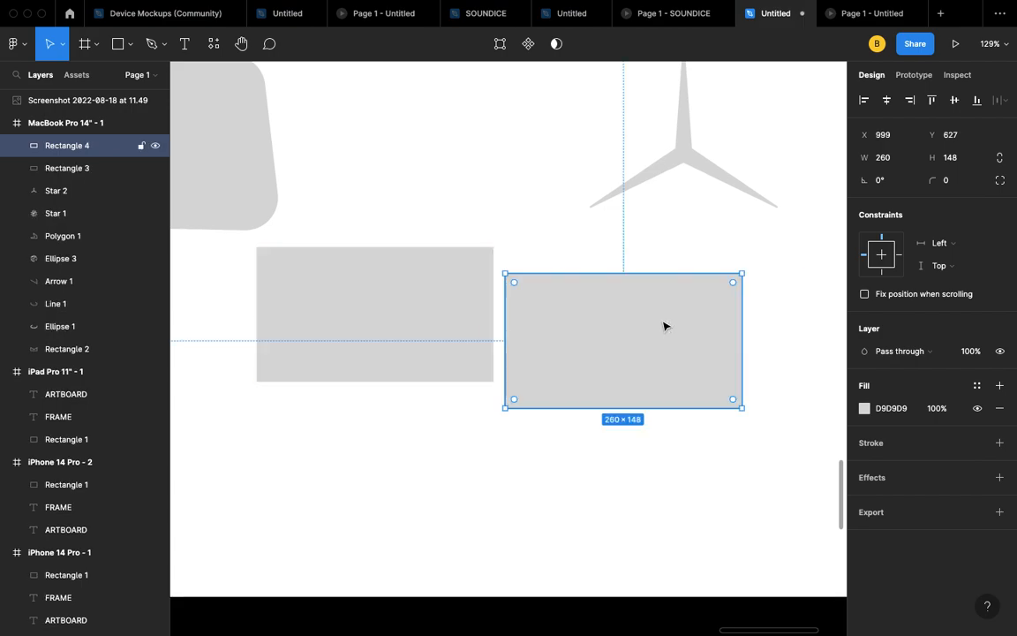
pyautogui.scroll(-5, 666, 326)
pyautogui.moveTo(632, 285); pyautogui.dragTo(581, 422)
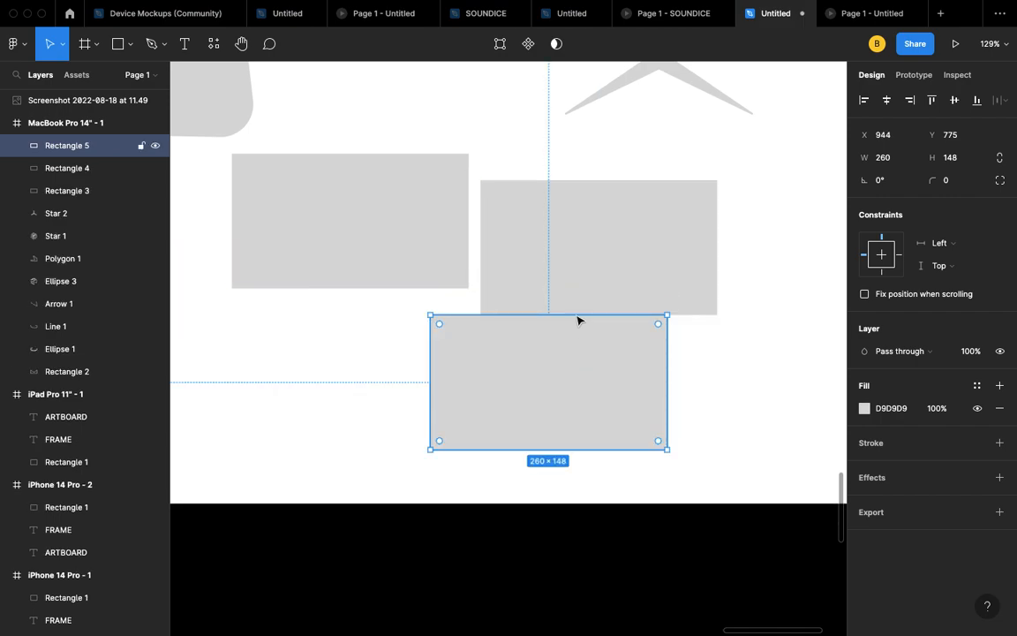
pyautogui.moveTo(370, 191); pyautogui.dragTo(323, 206)
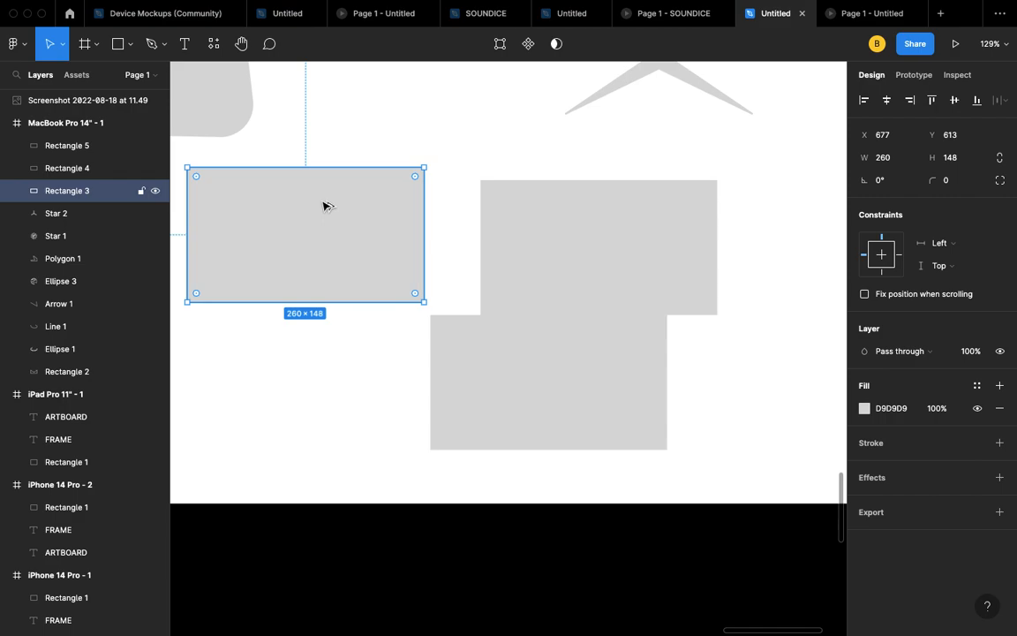
pyautogui.moveTo(404, 188); pyautogui.dragTo(722, 206)
pyautogui.hscroll(3, 722, 206)
pyautogui.scroll(-1, 722, 206)
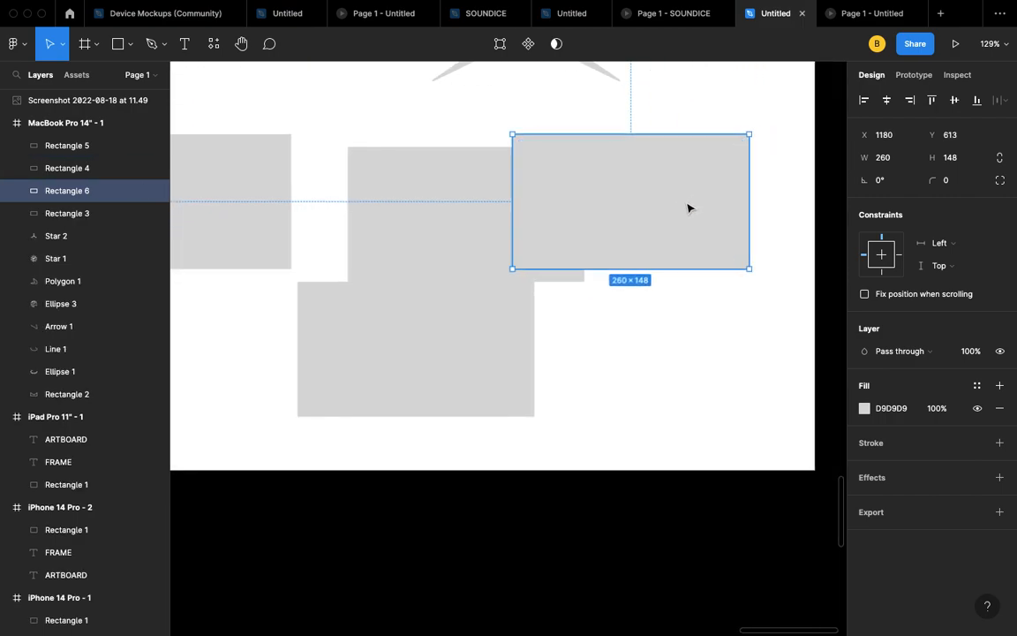
pyautogui.press('Delete')
# - Move the upper rectangle copy (Rectangle 4) to about X 1219, Y 592, near the frame's right edge
pyautogui.moveTo(521, 197); pyautogui.dragTo(723, 165)
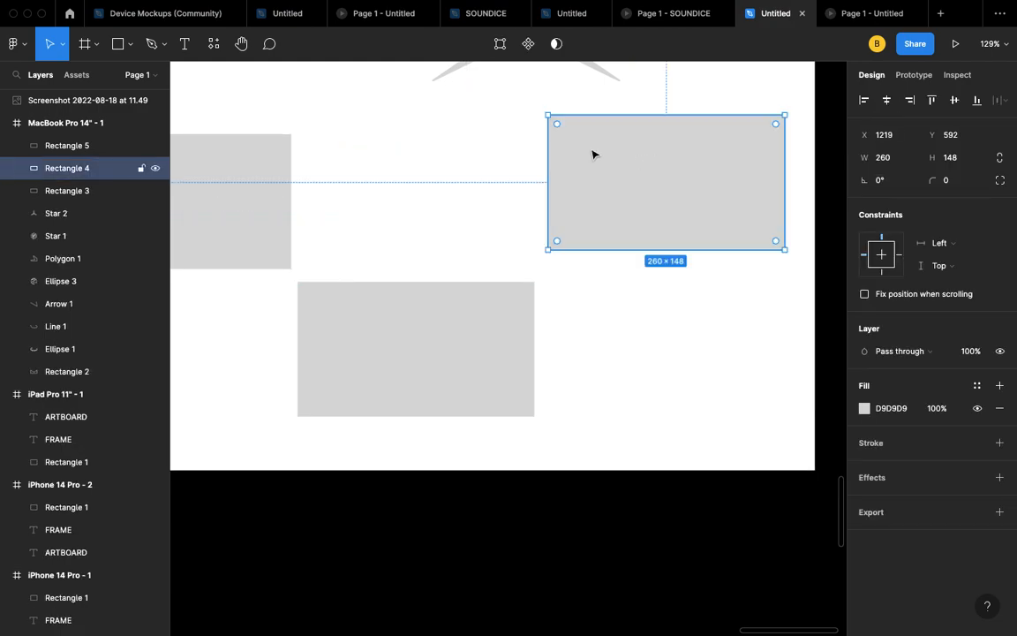
pyautogui.hscroll(-3, 588, 155)
pyautogui.scroll(1, 588, 154)
# - Change the fill of the original rectangle (Rectangle 3) to green 187E1C
pyautogui.click(354, 290)
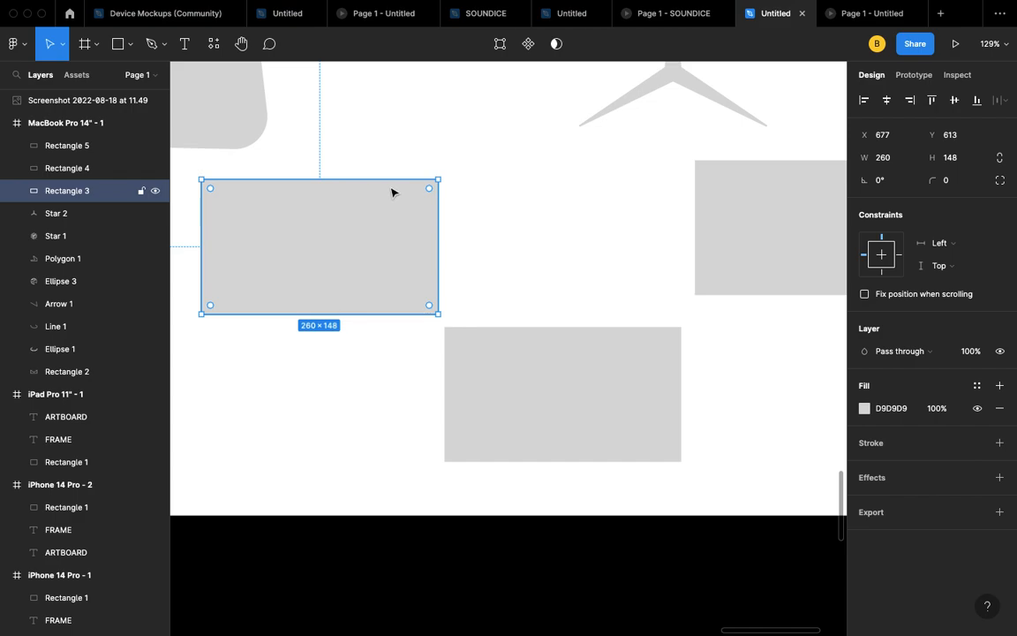
pyautogui.click(864, 409)
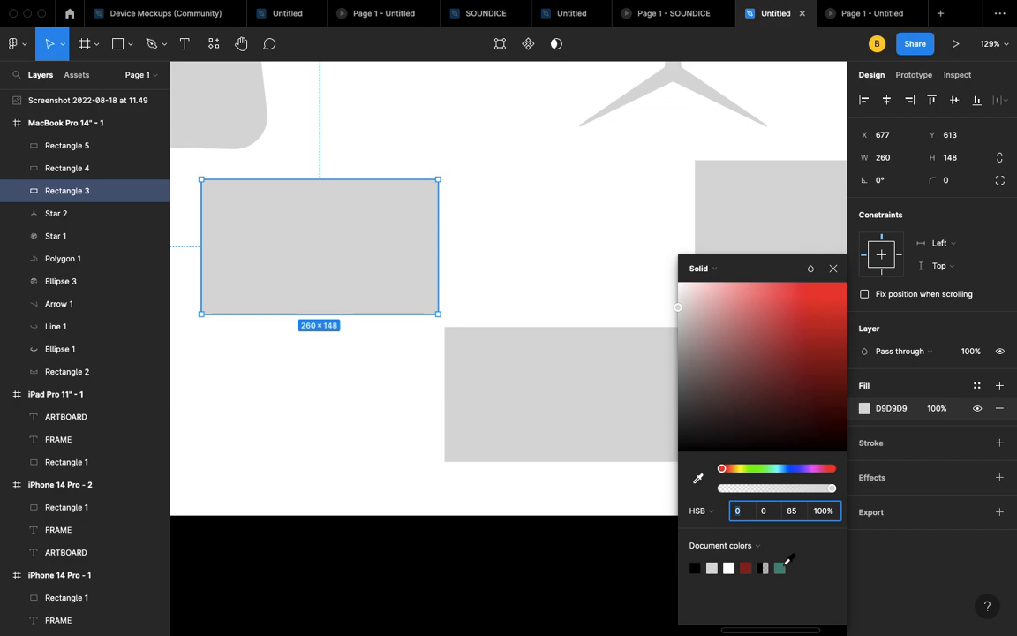
pyautogui.moveTo(680, 315); pyautogui.dragTo(764, 376)
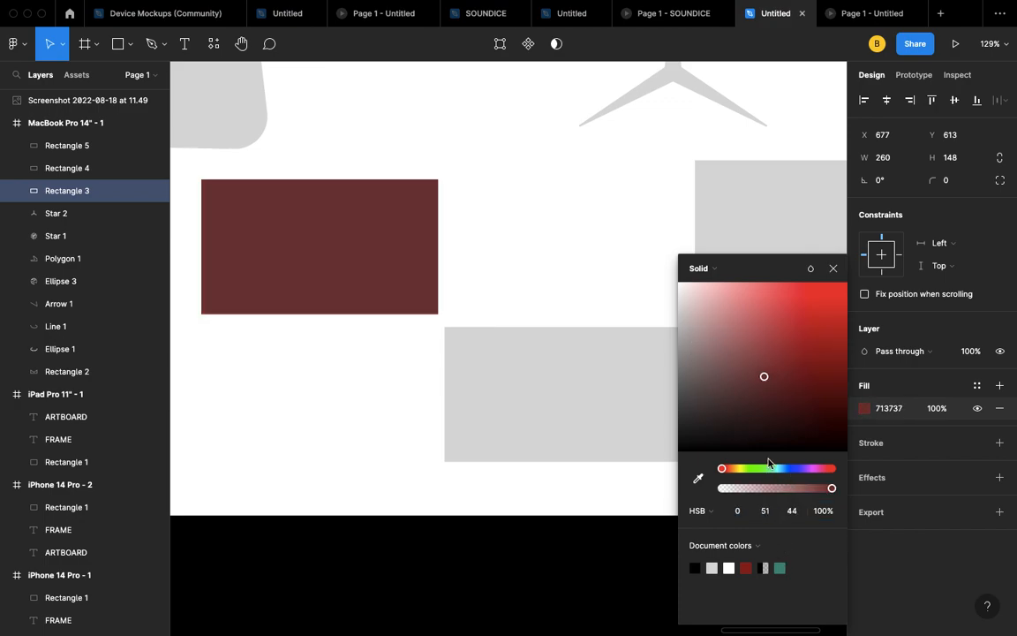
pyautogui.moveTo(727, 474); pyautogui.dragTo(760, 475)
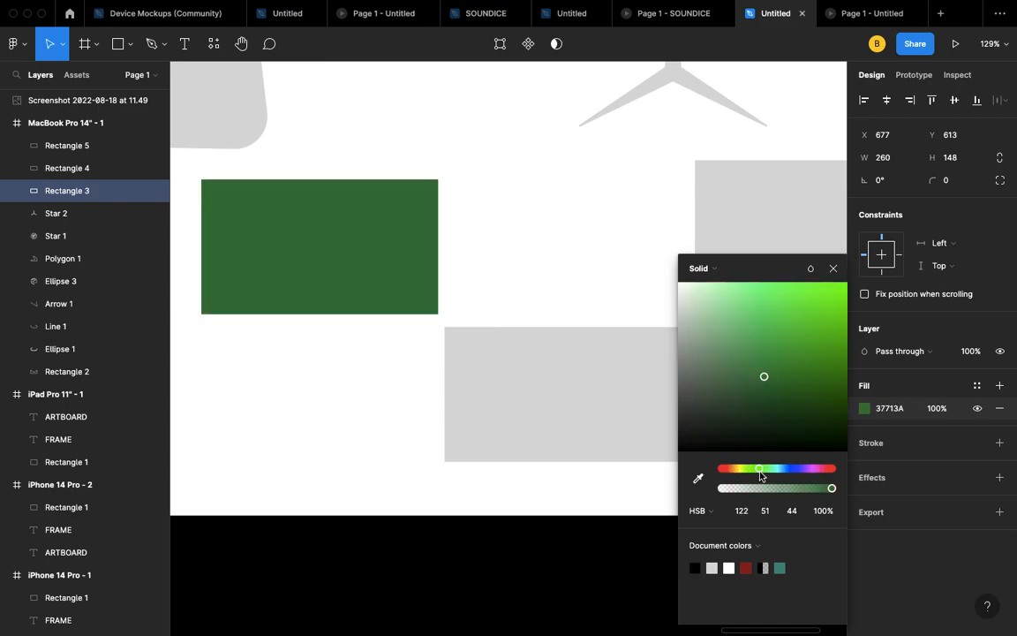
pyautogui.moveTo(766, 380); pyautogui.dragTo(814, 368)
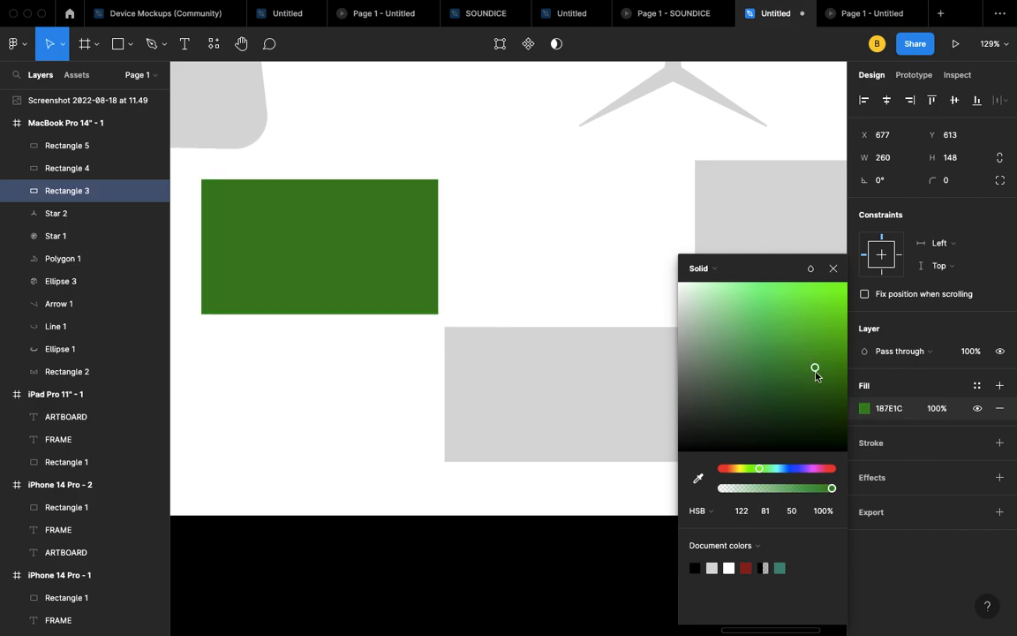
pyautogui.click(834, 268)
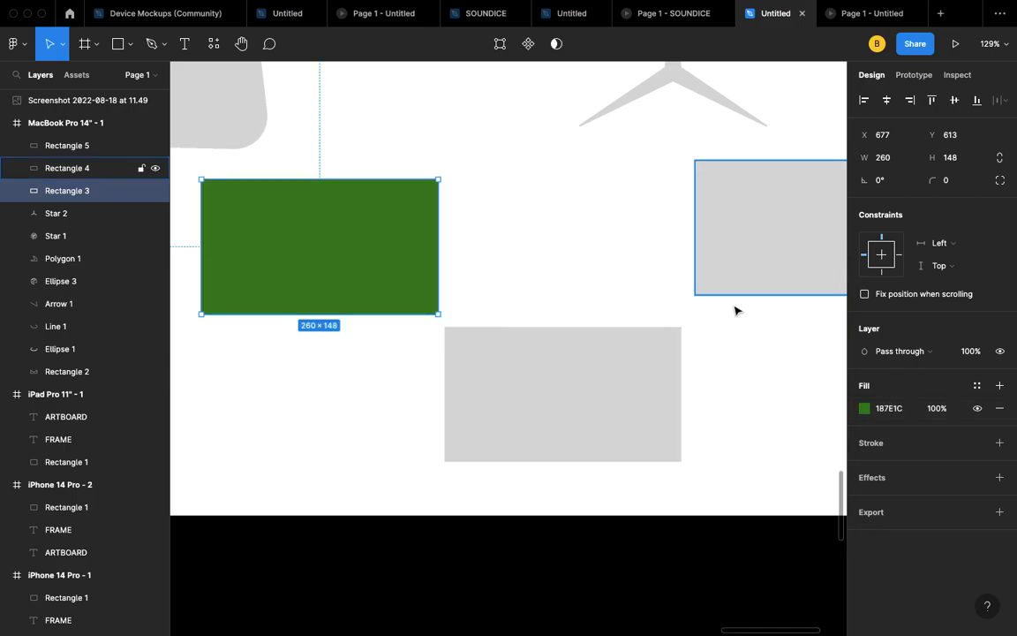
# - Change the fill of the lower grey rectangle copy (Rectangle 5) to blue 2C418D
pyautogui.click(589, 396)
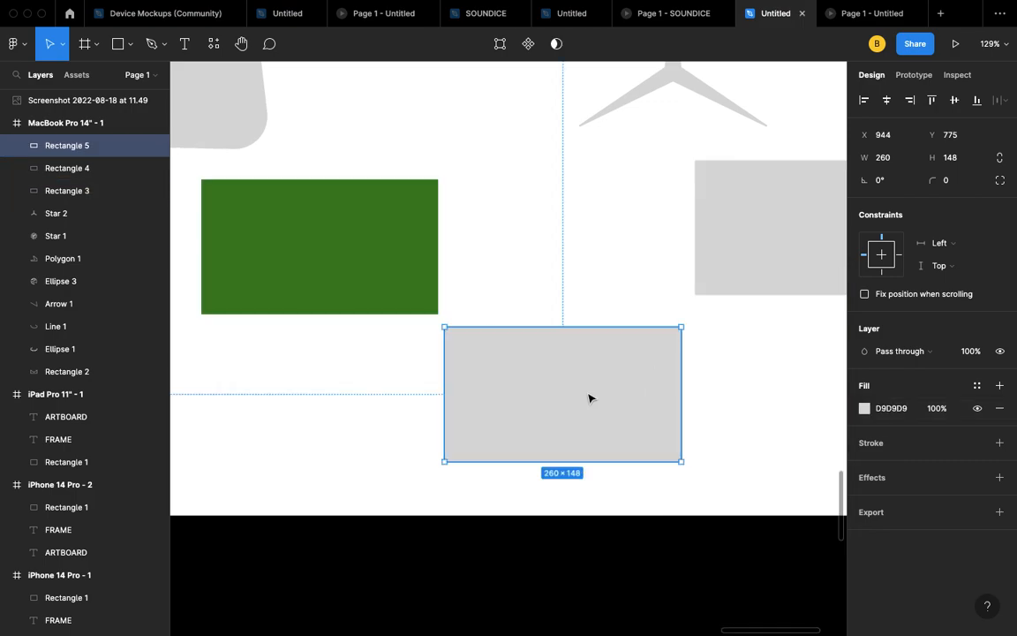
pyautogui.click(865, 409)
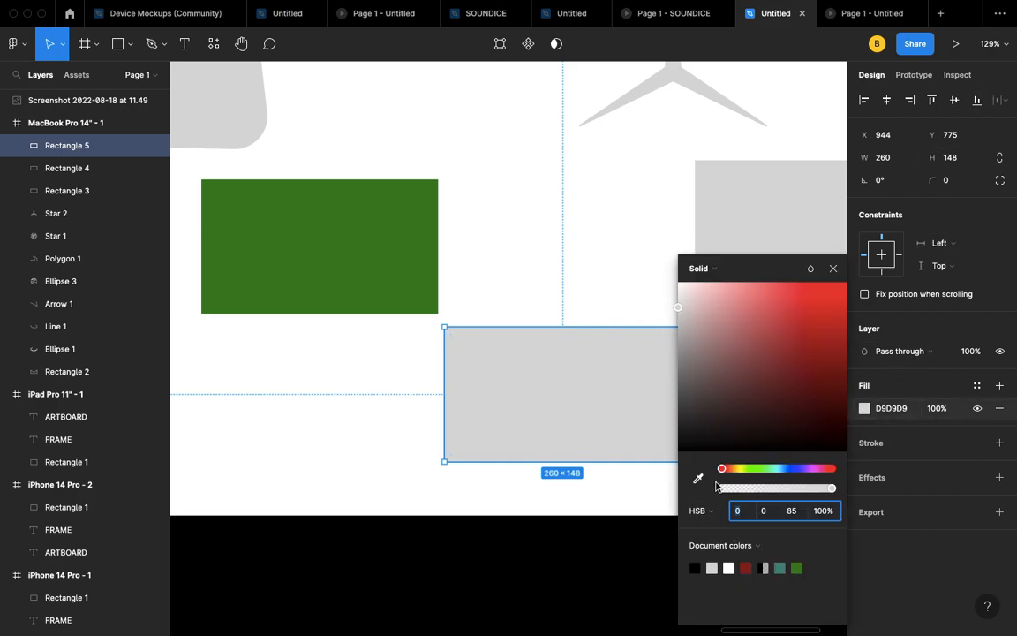
pyautogui.click(791, 469)
pyautogui.click(795, 365)
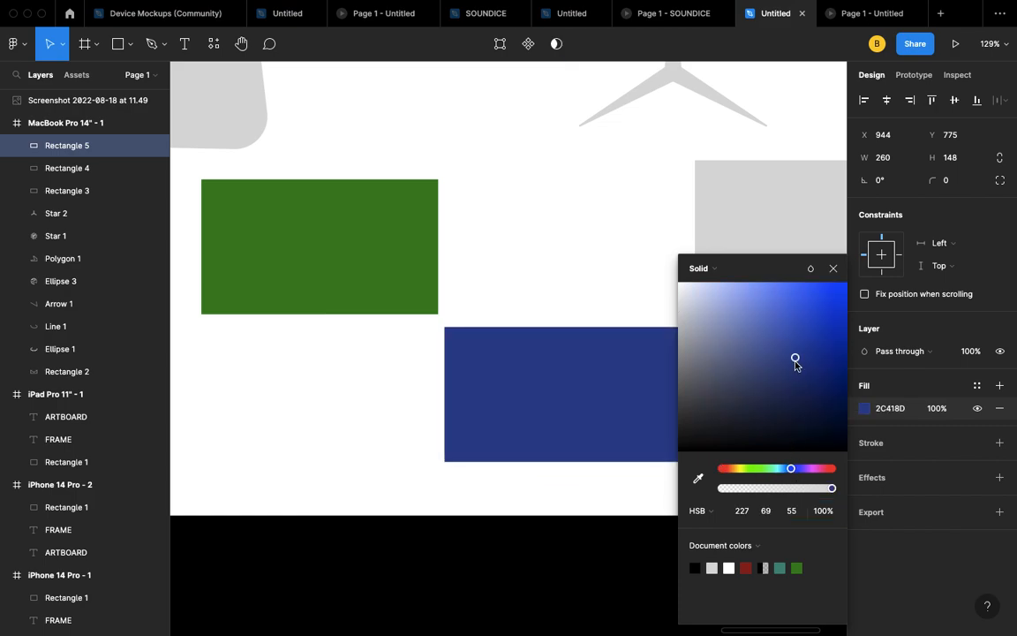
pyautogui.click(832, 267)
pyautogui.click(592, 285)
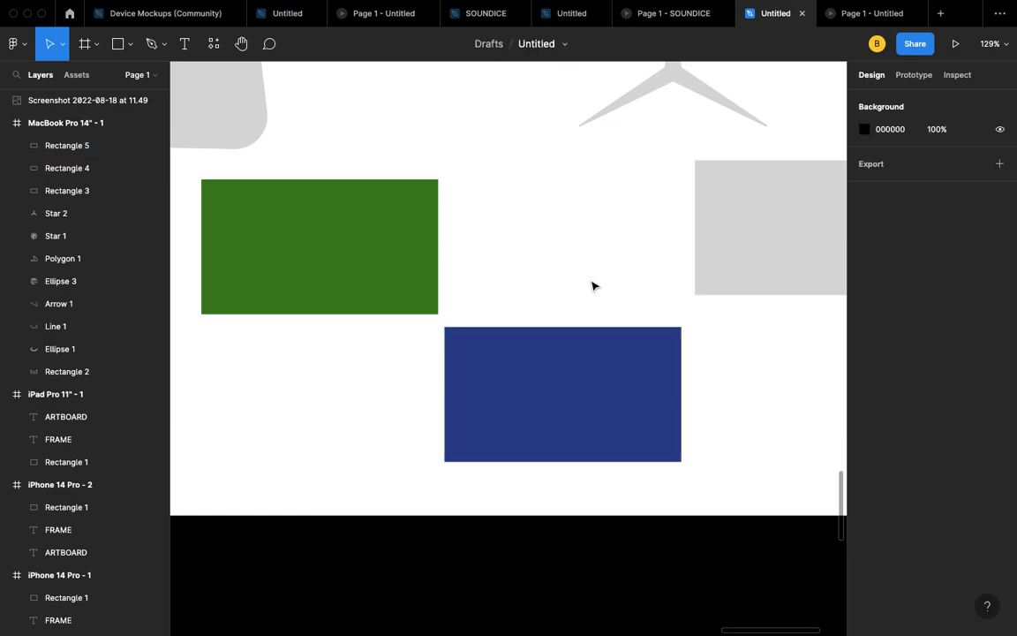
# - Move the blue rectangle to about X 812, Y 666 so it overlaps the green rectangle's lower-right corner
pyautogui.click(556, 401)
pyautogui.moveTo(535, 386); pyautogui.dragTo(438, 302)
pyautogui.click(490, 426)
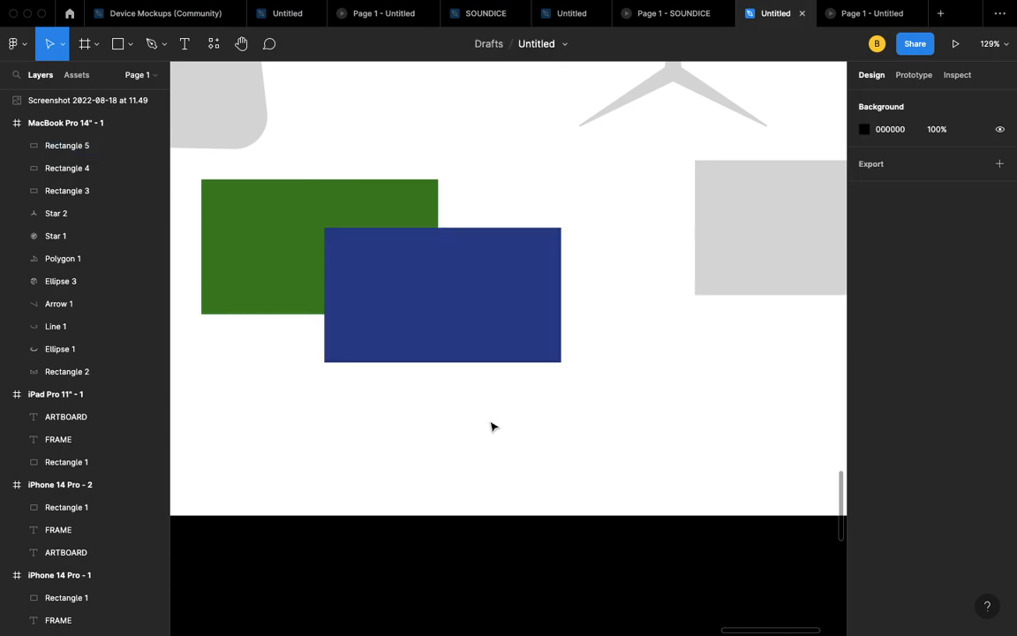
# - Review the layer commands available for the blue rectangle and for the MacBook Pro 14" frame
pyautogui.scroll(3, 492, 427)
pyautogui.hscroll(-3, 492, 427)
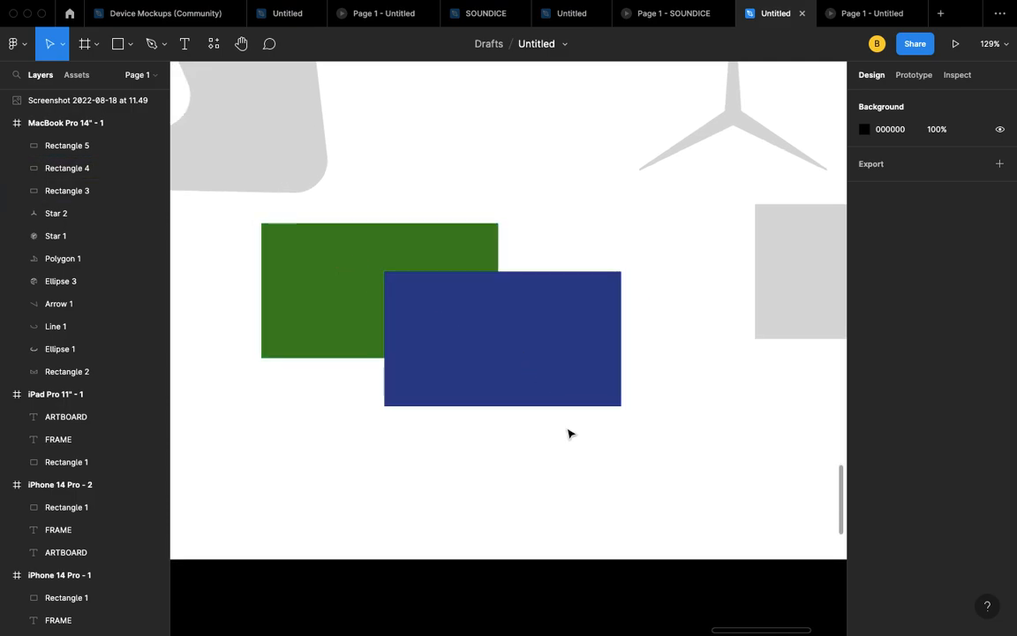
pyautogui.click(494, 345)
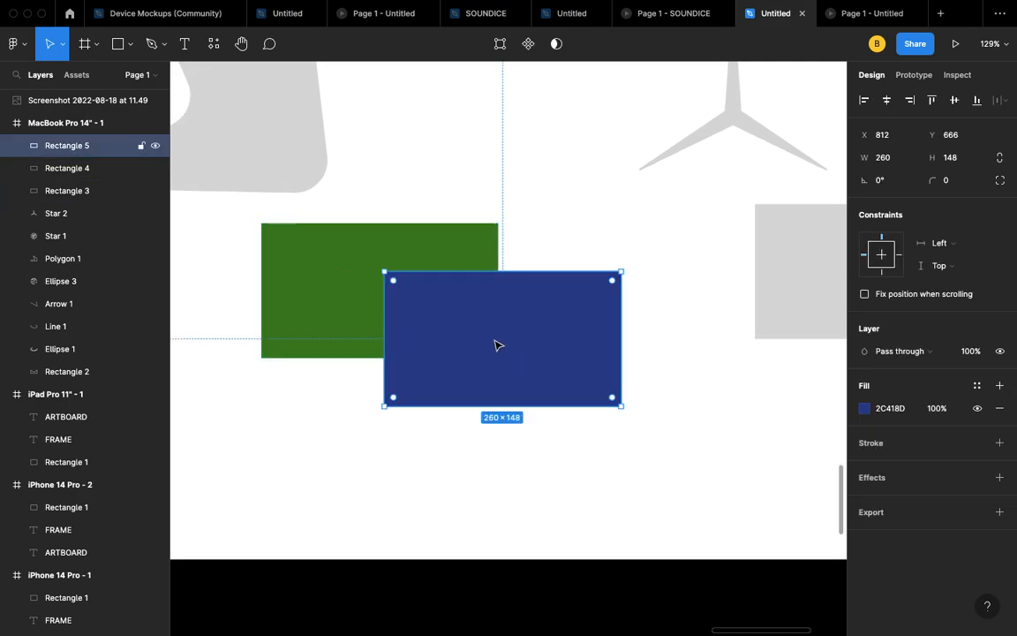
pyautogui.rightClick(494, 344)
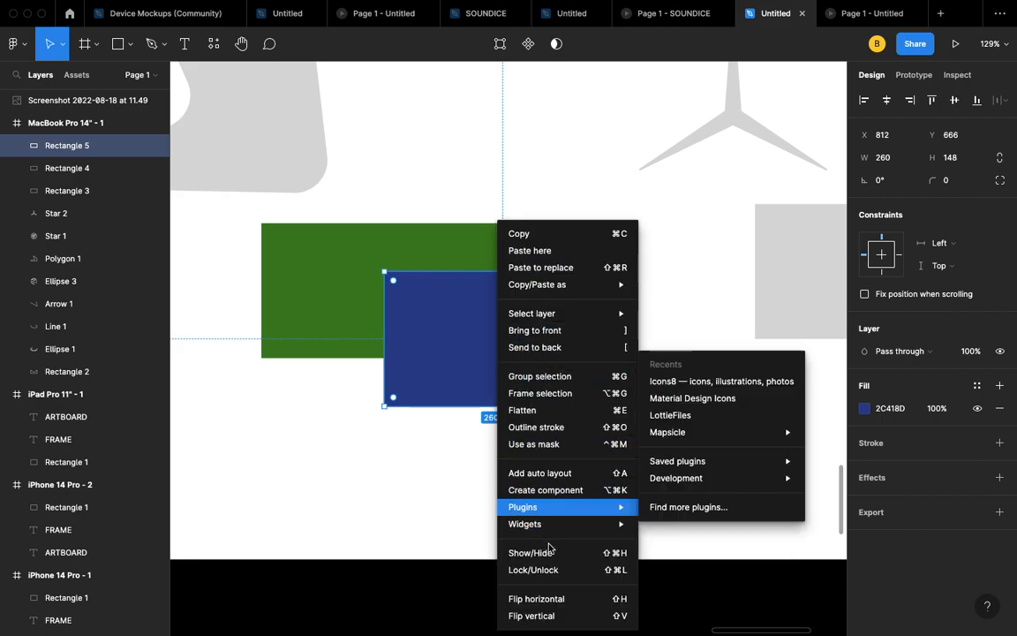
pyautogui.click(553, 72)
pyautogui.scroll(-3, 514, 254)
pyautogui.hscroll(1, 514, 253)
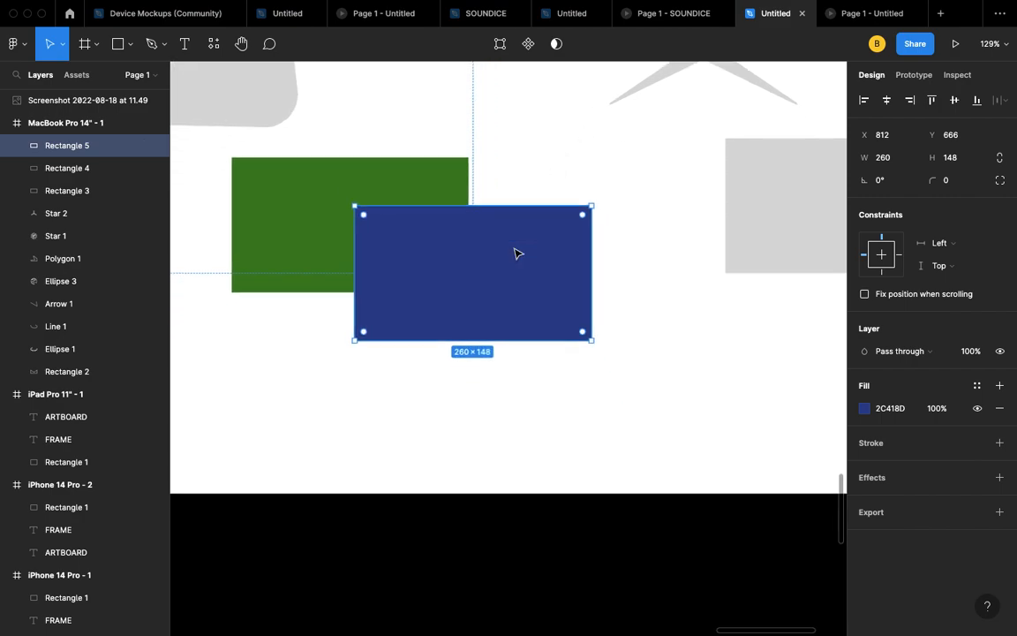
pyautogui.rightClick(467, 223)
pyautogui.moveTo(505, 527)
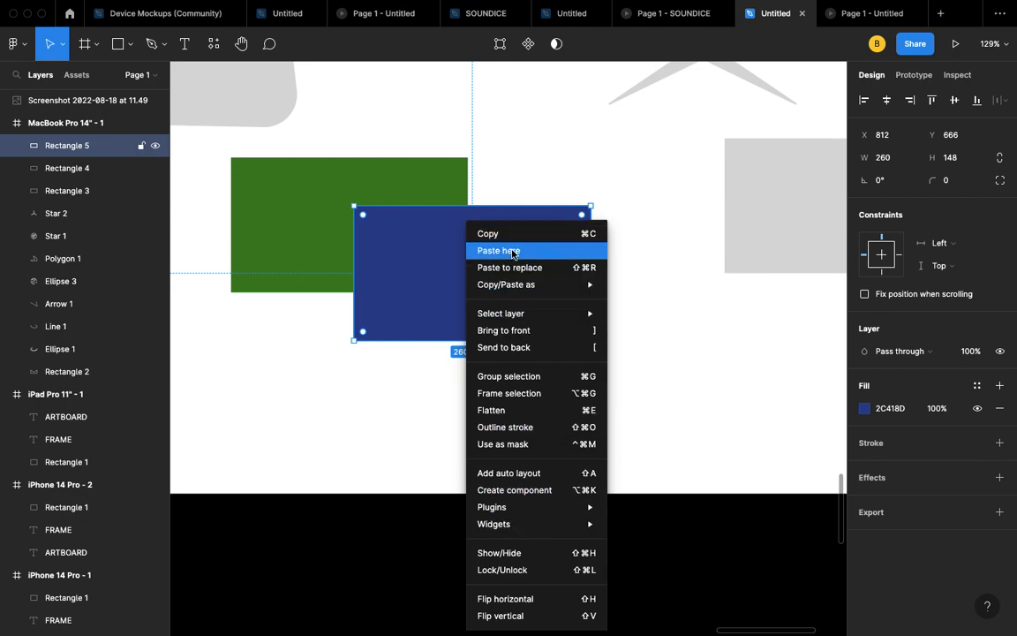
pyautogui.moveTo(535, 286)
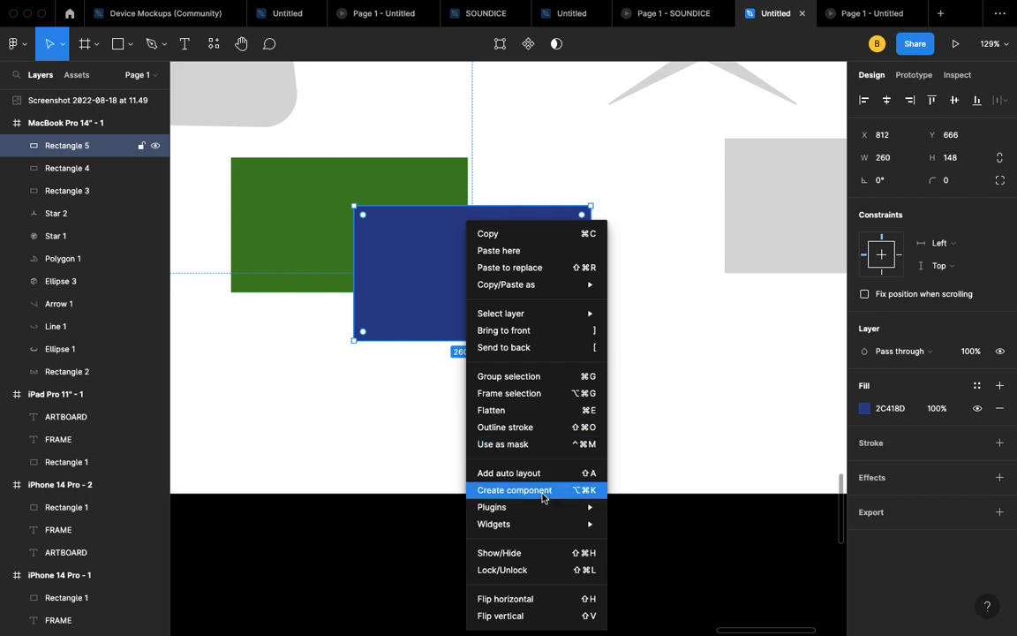
pyautogui.moveTo(540, 512)
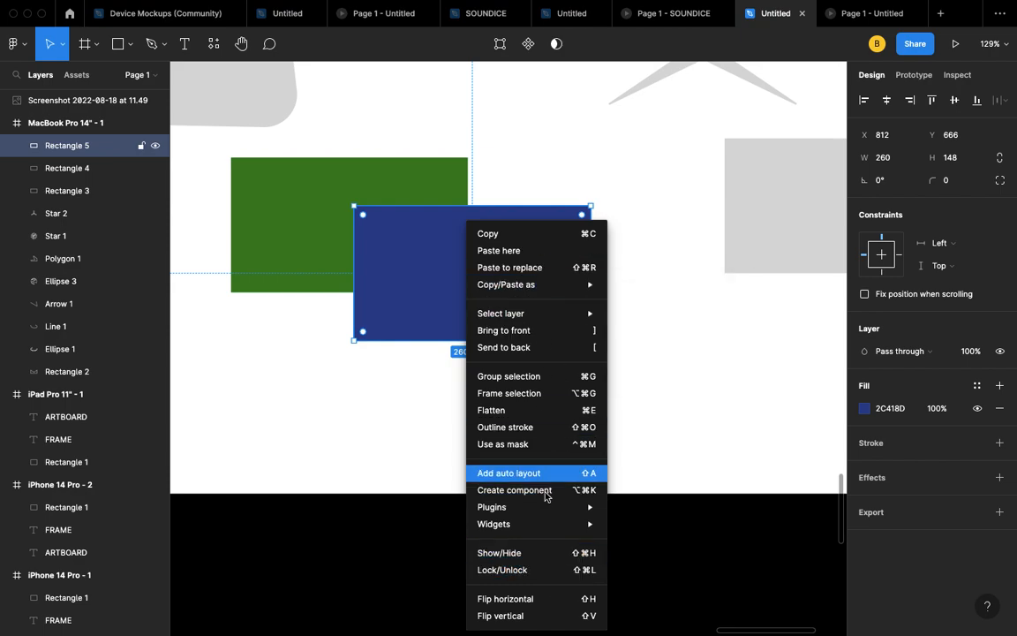
pyautogui.click(575, 110)
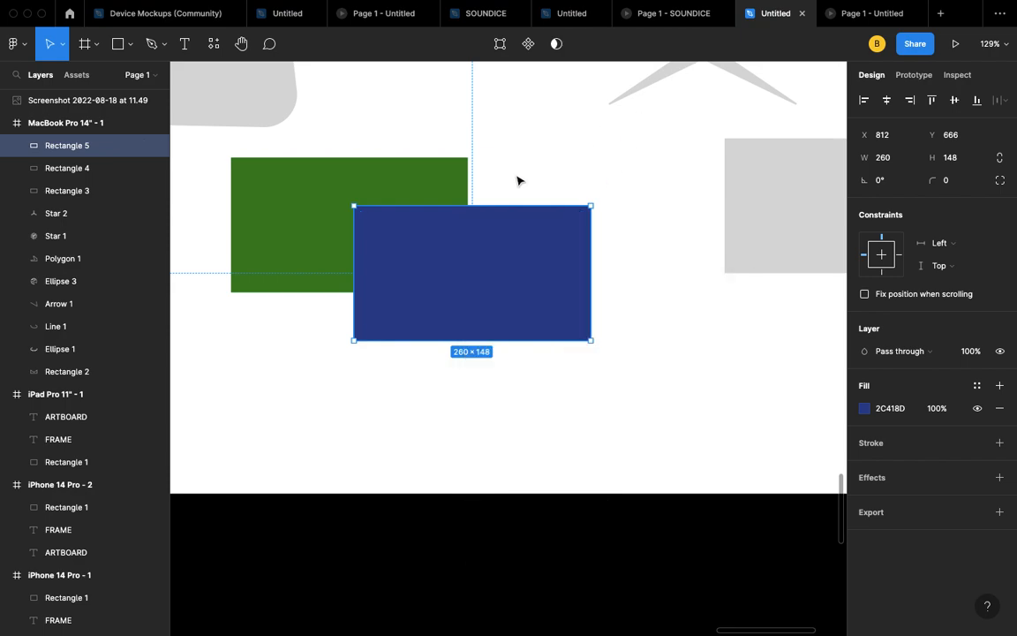
pyautogui.rightClick(517, 180)
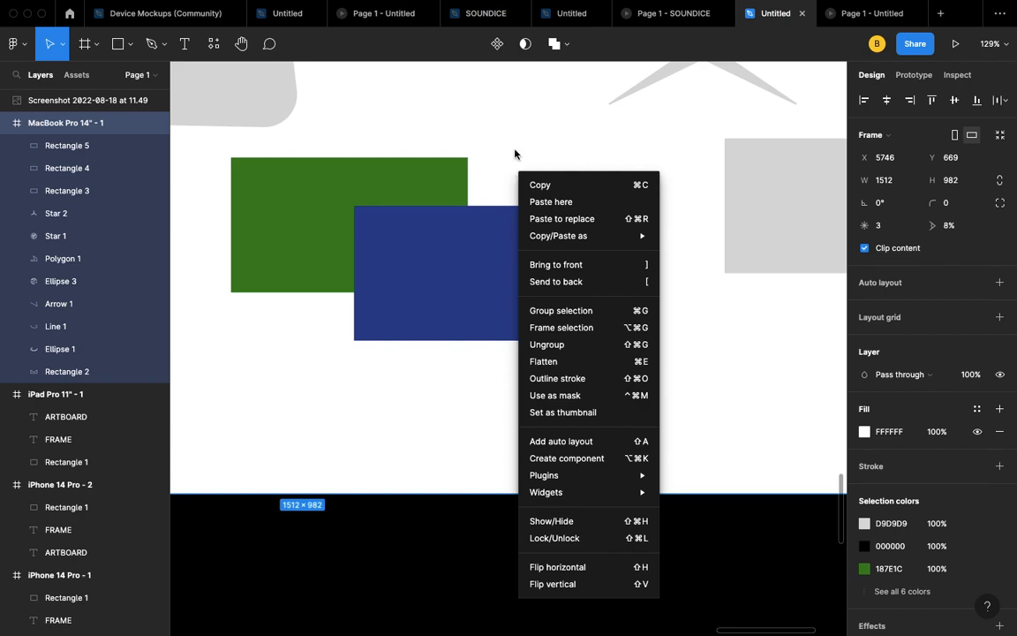
pyautogui.click(514, 154)
# - Send the blue rectangle to the back, behind the green rectangle
pyautogui.scroll(3, 518, 156)
pyautogui.keyDown('ctrl'); pyautogui.scroll(-5, 517, 156); pyautogui.keyUp('ctrl')
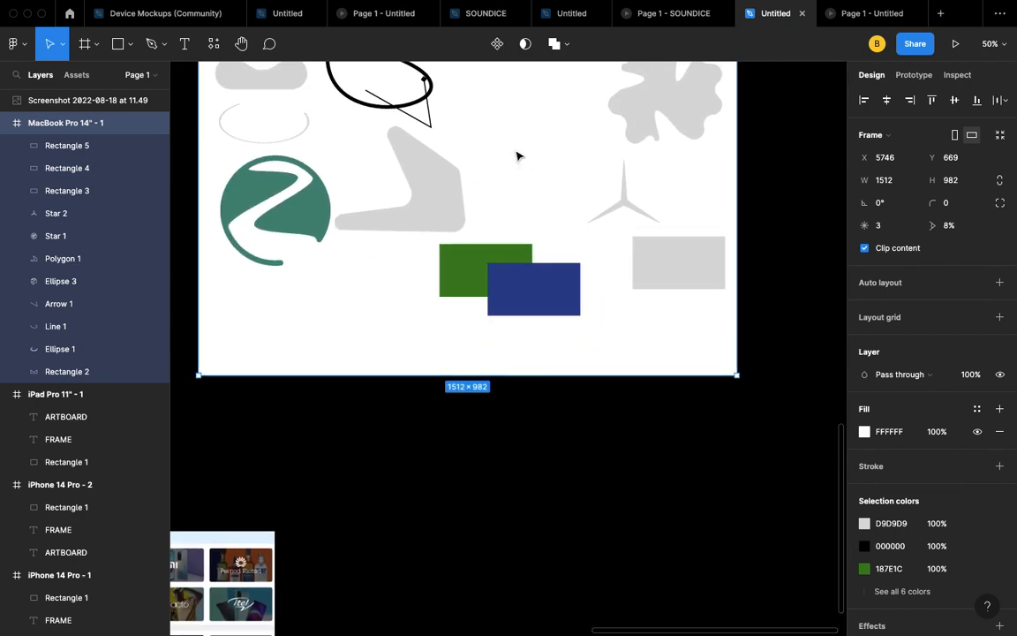
pyautogui.keyDown('ctrl'); pyautogui.scroll(5, 473, 332); pyautogui.keyUp('ctrl')
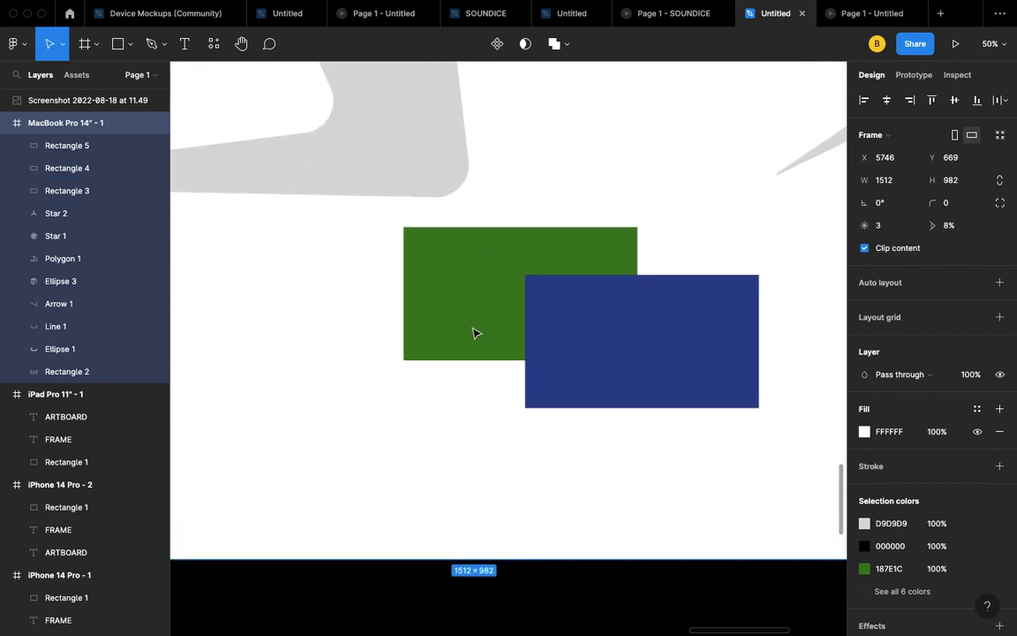
pyautogui.keyDown('ctrl'); pyautogui.scroll(3, 575, 369); pyautogui.keyUp('ctrl')
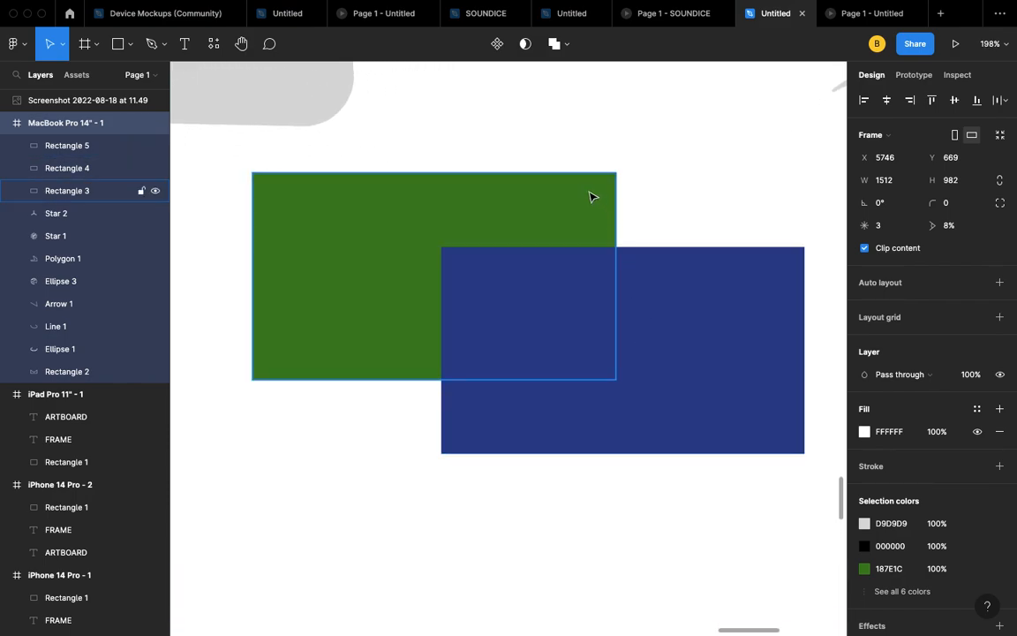
pyautogui.click(618, 302)
pyautogui.rightClick(618, 302)
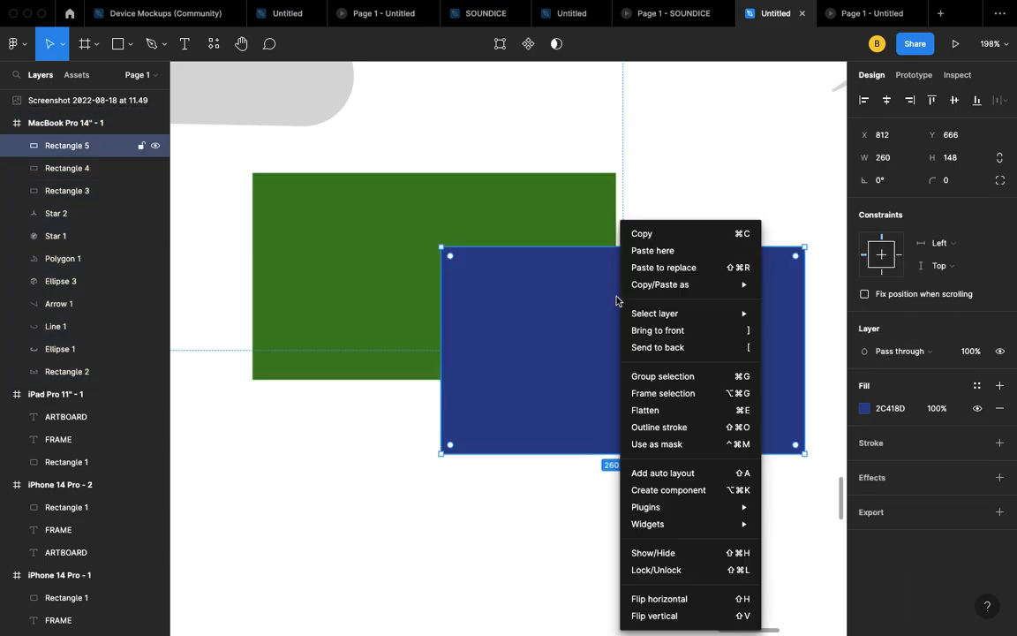
pyautogui.click(684, 347)
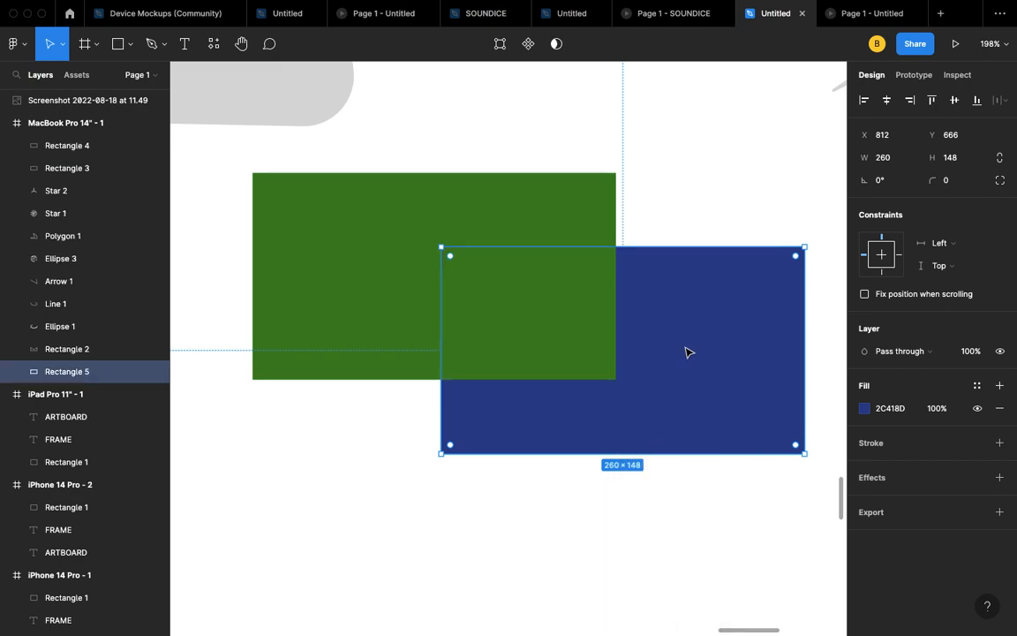
pyautogui.click(688, 191)
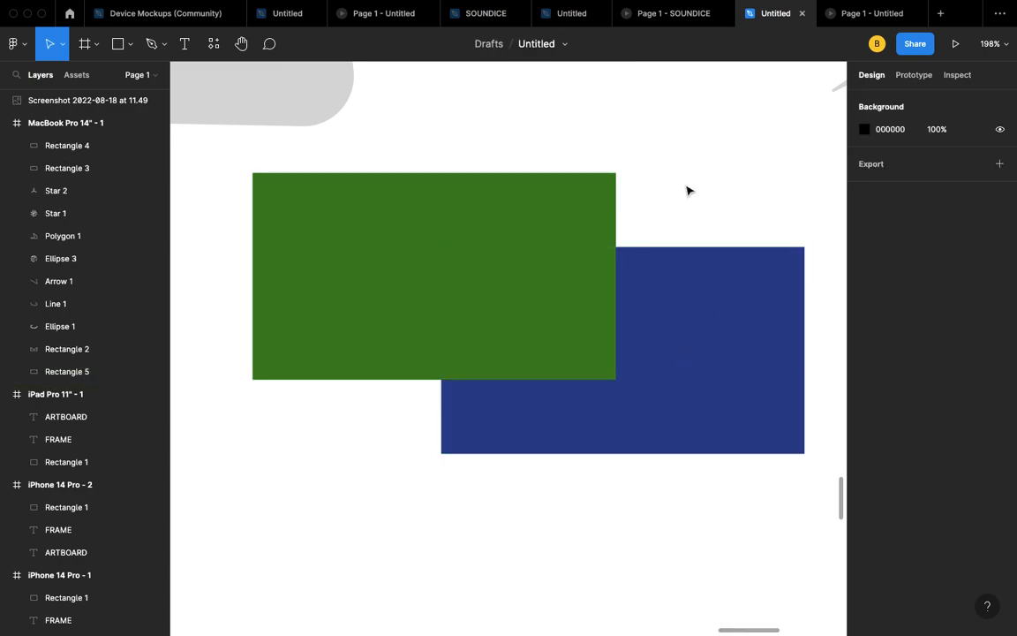
# - Bring the blue rectangle to the front, over the green rectangle
pyautogui.click(693, 271)
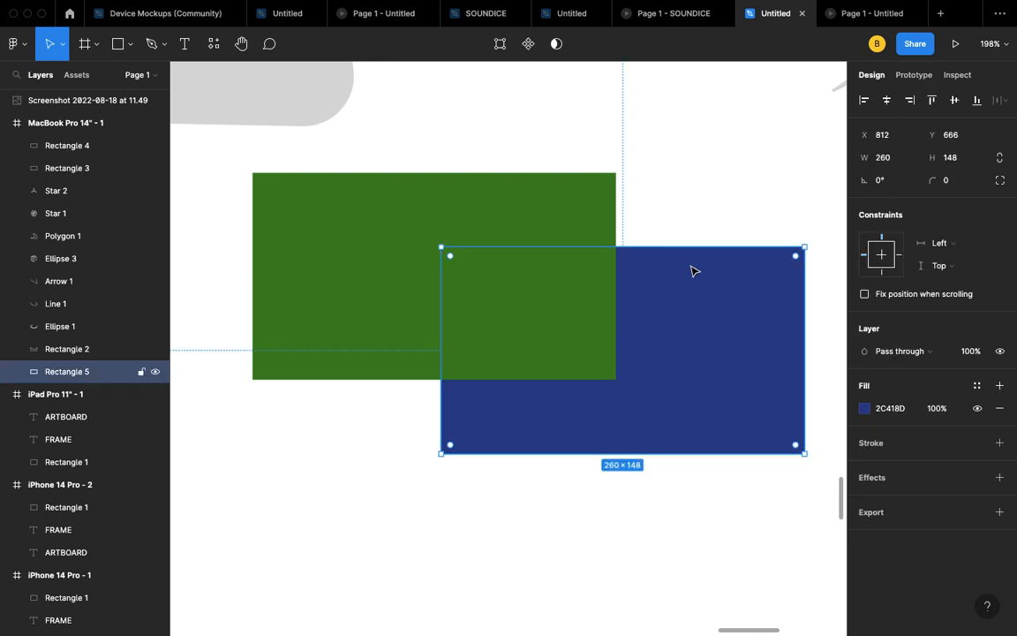
pyautogui.rightClick(693, 271)
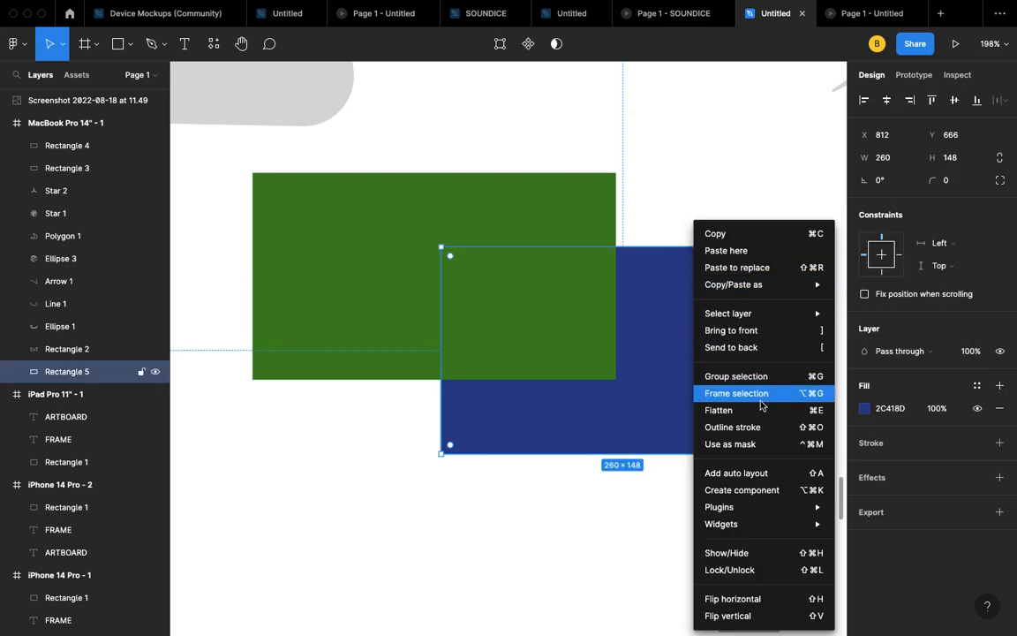
pyautogui.click(764, 331)
pyautogui.hscroll(5, 761, 337)
pyautogui.hscroll(-3, 759, 332)
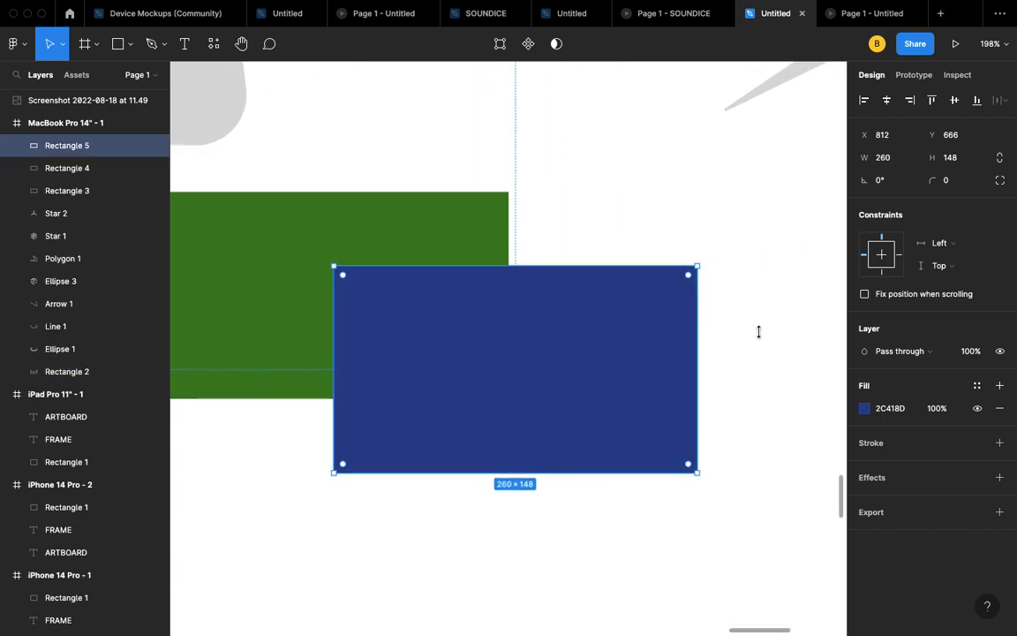
pyautogui.scroll(-2, 508, 309)
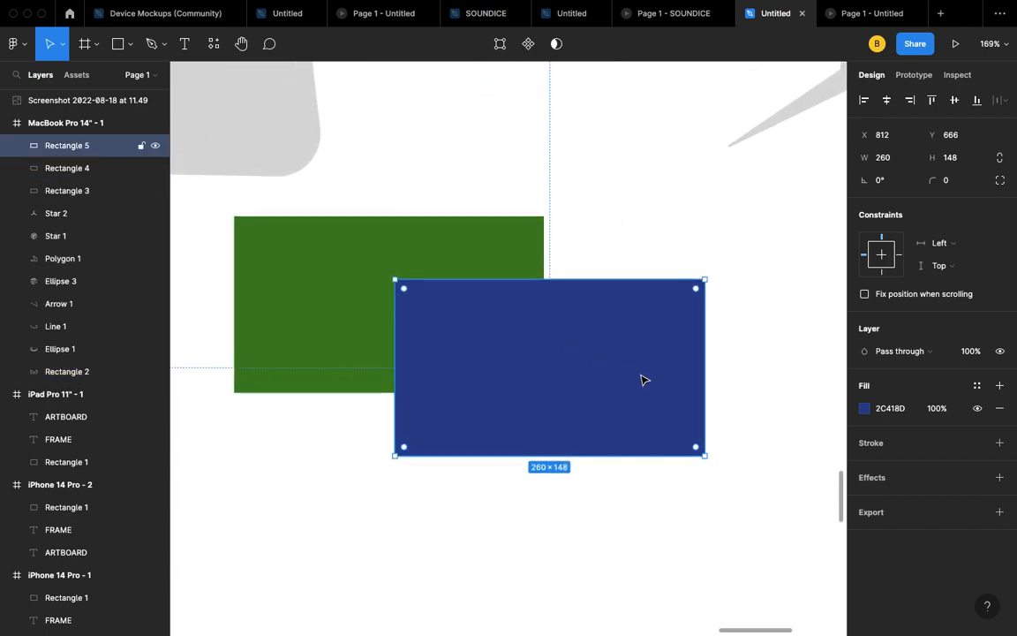
# - Group the green and blue rectangles and move the group to about X 694, Y 623
pyautogui.click(763, 509)
pyautogui.moveTo(762, 487); pyautogui.dragTo(220, 205)
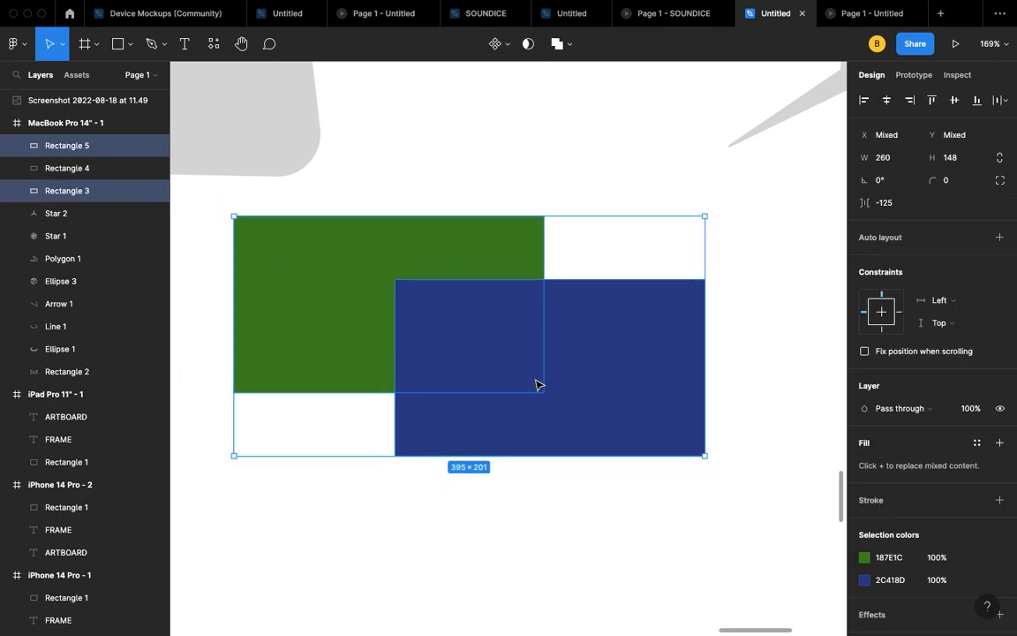
pyautogui.rightClick(459, 280)
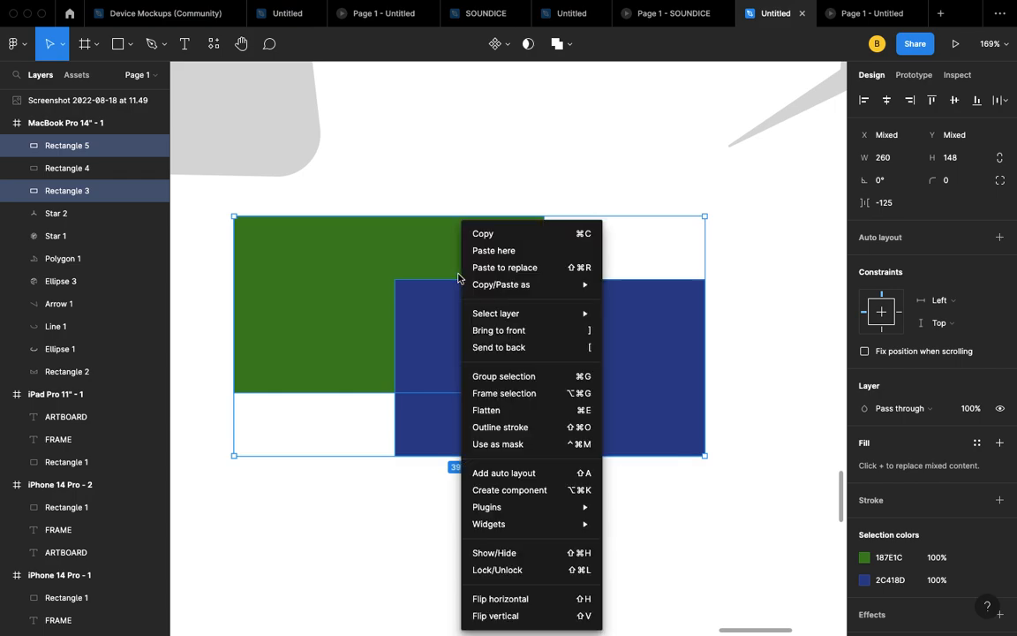
pyautogui.click(519, 382)
pyautogui.moveTo(470, 326); pyautogui.dragTo(519, 307)
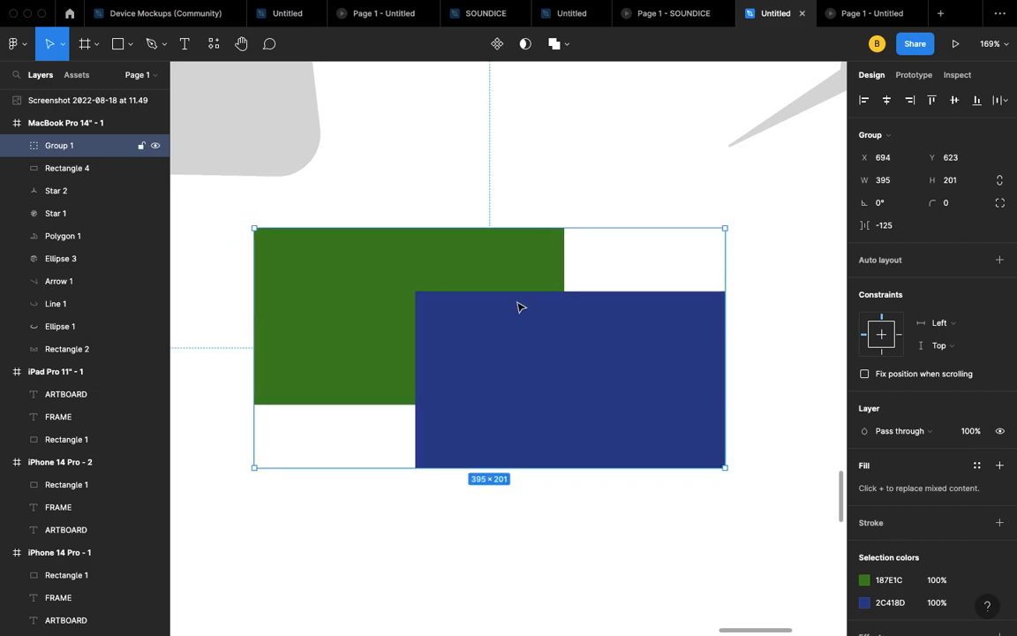
# - Ungroup the two rectangles and move the blue one on its own to about X 809, Y 669
pyautogui.rightClick(518, 306)
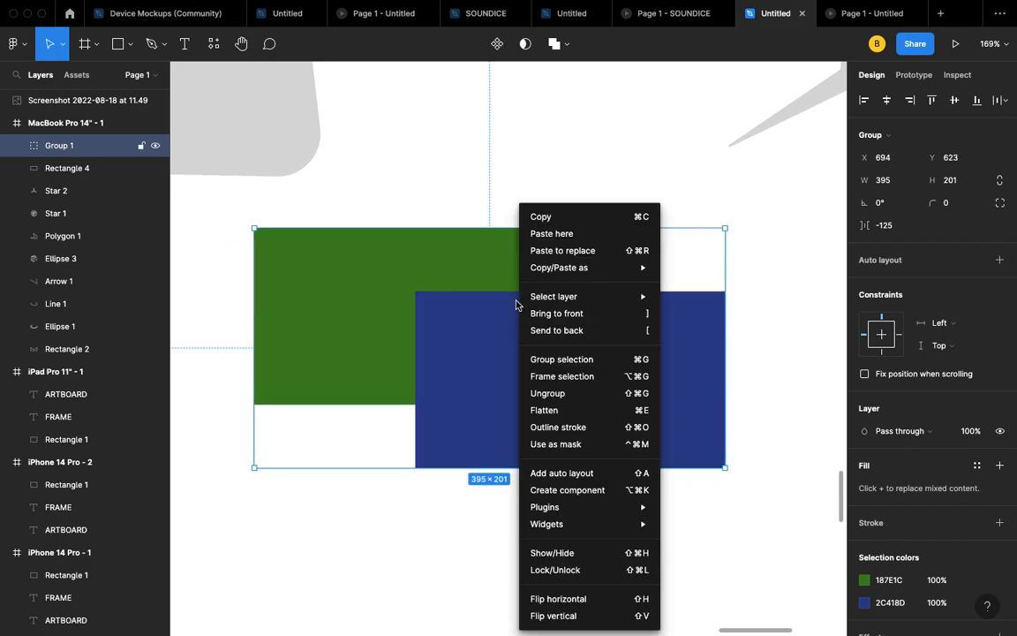
pyautogui.click(563, 393)
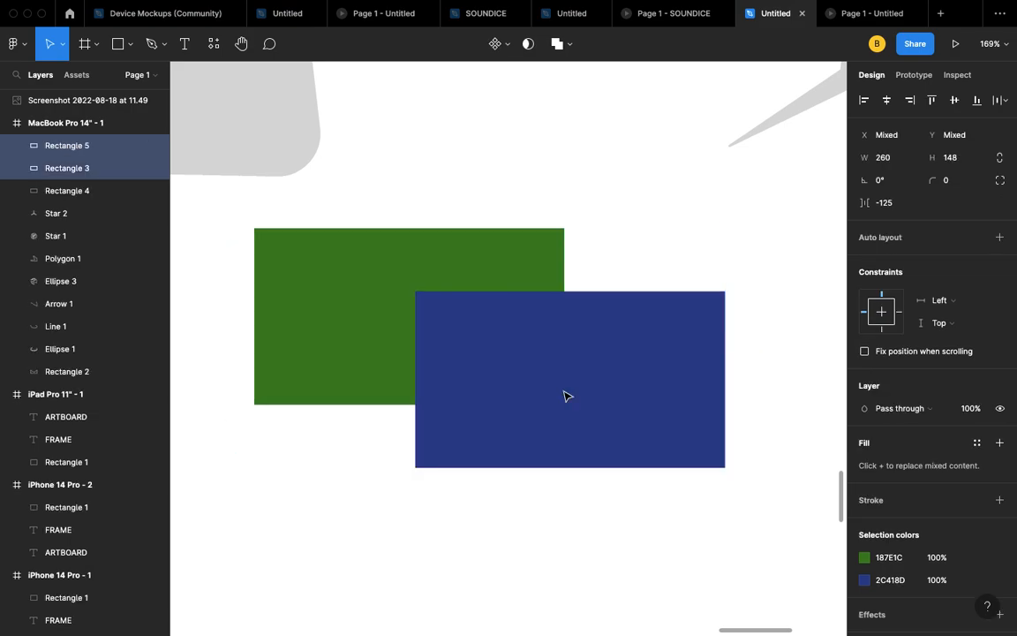
pyautogui.click(563, 314)
pyautogui.moveTo(597, 381); pyautogui.dragTo(569, 379)
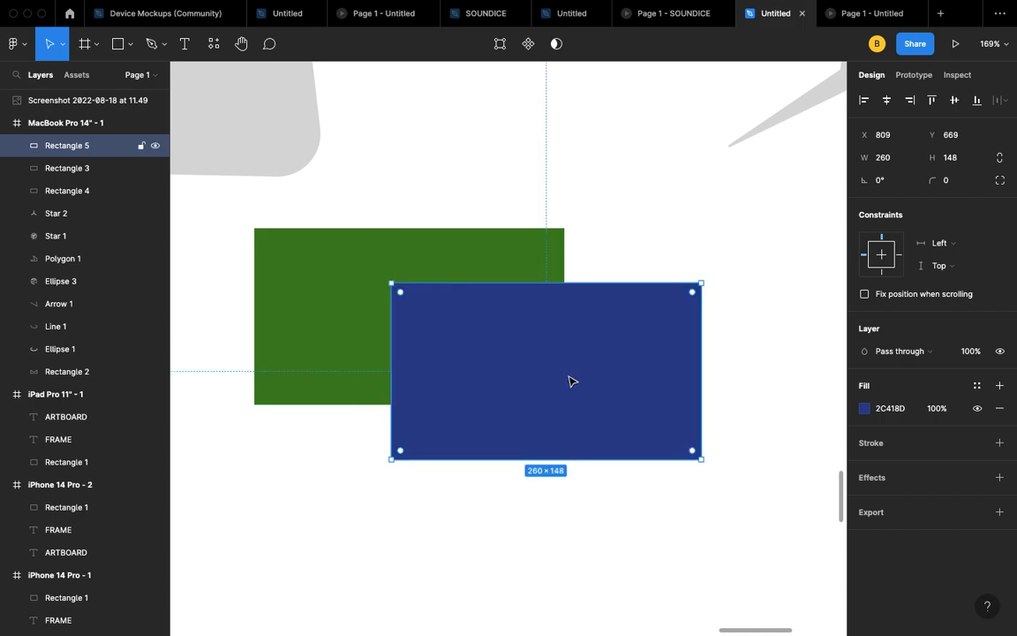
pyautogui.click(681, 256)
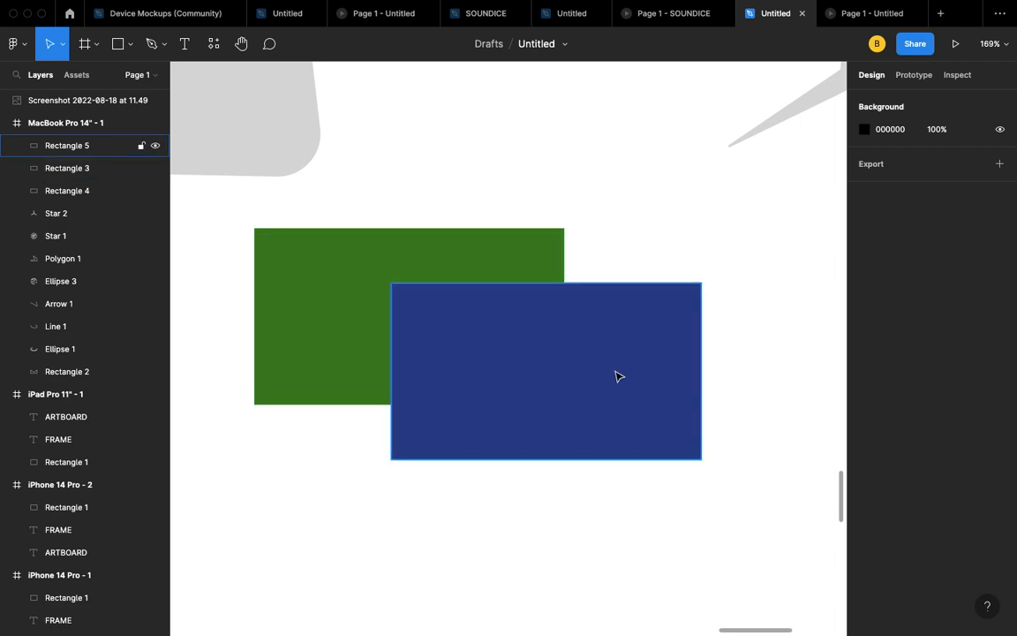
# - Combine the green and blue rectangles with Union selection, and ungroup the union back into two separate rectangles
pyautogui.moveTo(741, 478); pyautogui.dragTo(242, 215)
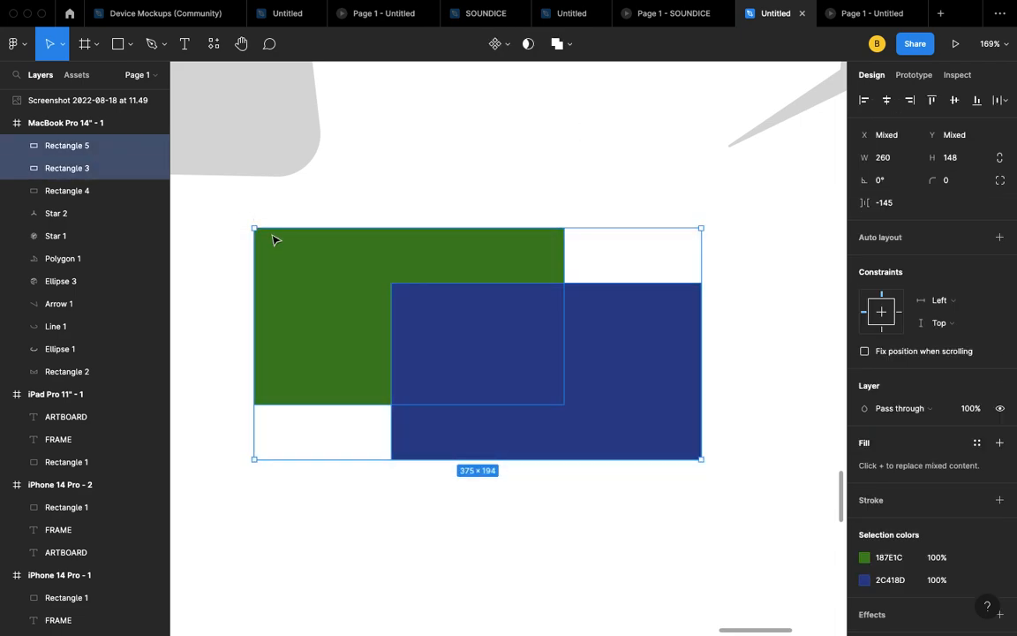
pyautogui.click(566, 46)
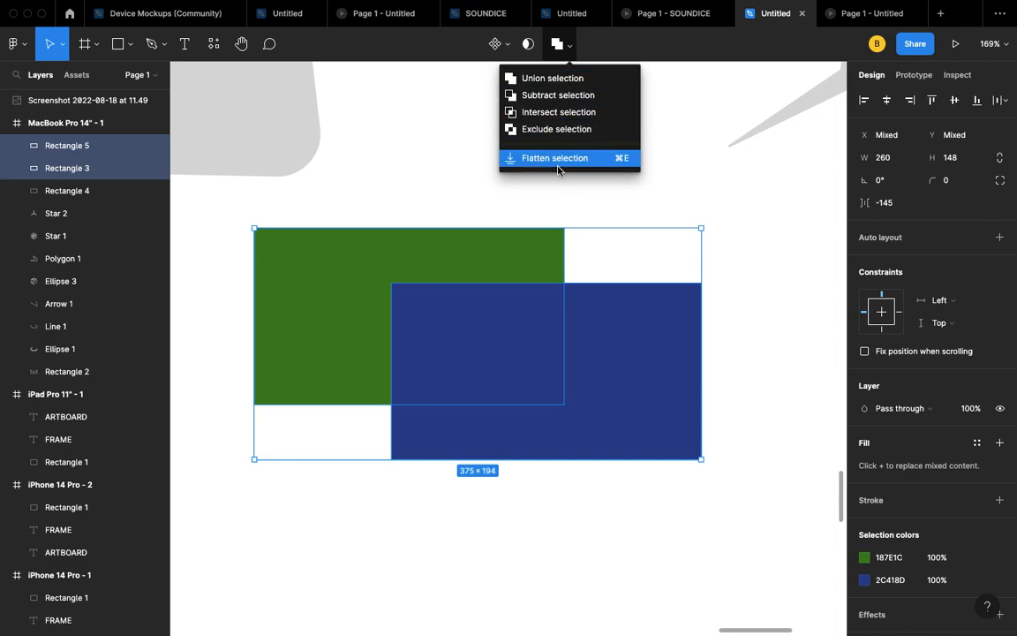
pyautogui.click(560, 86)
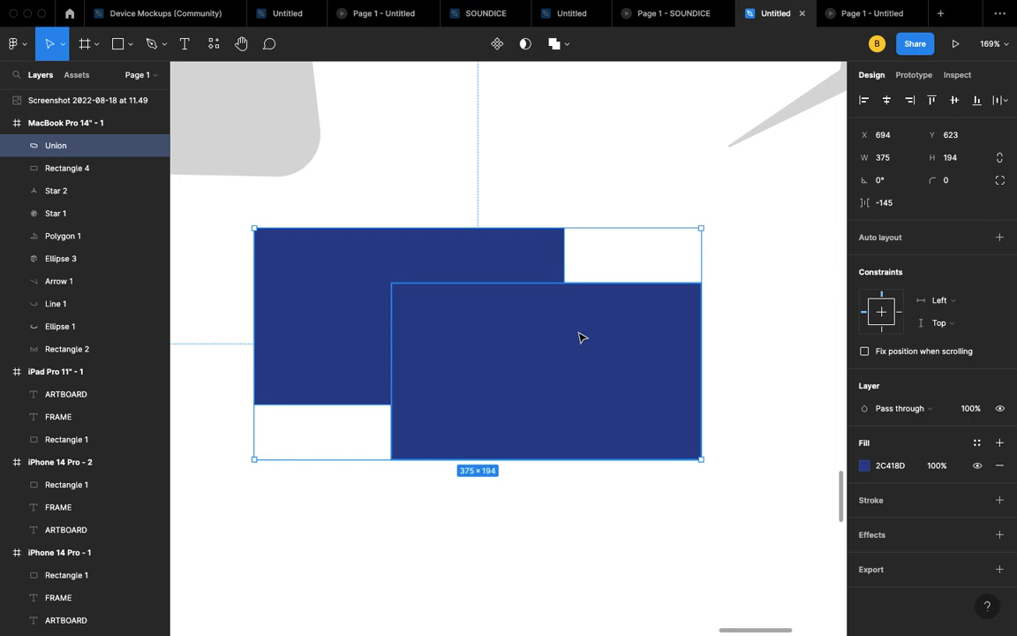
pyautogui.press('super+shift+g')
pyautogui.click(633, 211)
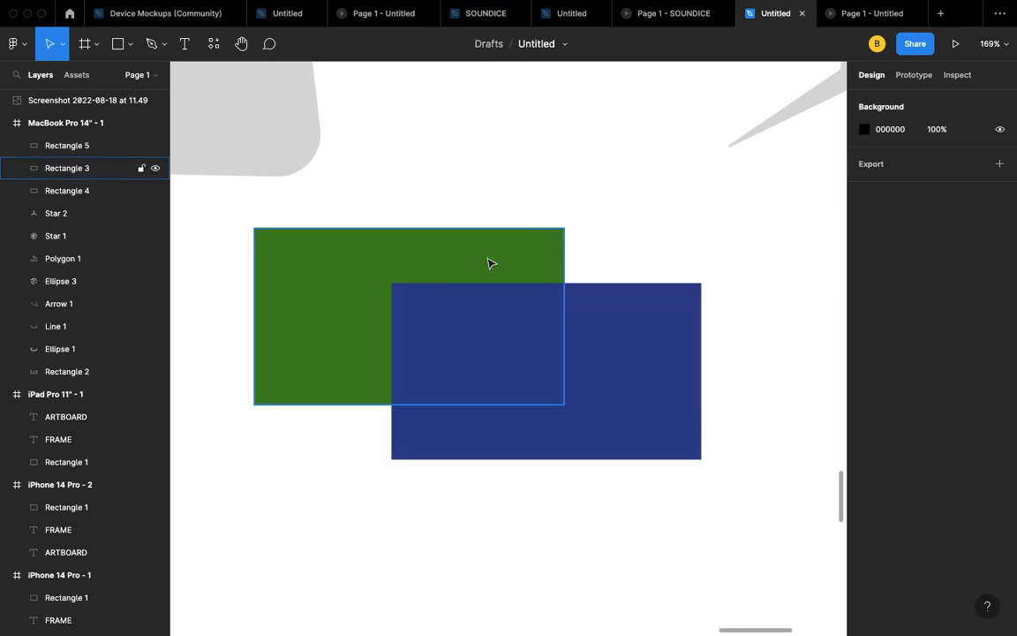
# - Merge the two overlapping rectangles into one union shape again, split it back into its original rectangles and deselect them
pyautogui.moveTo(750, 439); pyautogui.dragTo(388, 262)
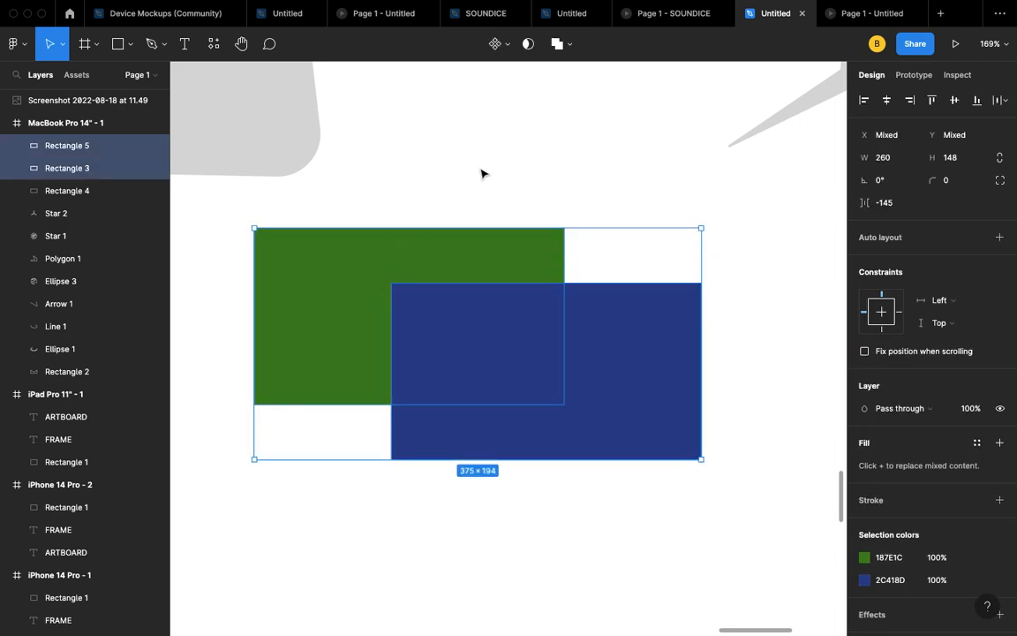
pyautogui.click(564, 44)
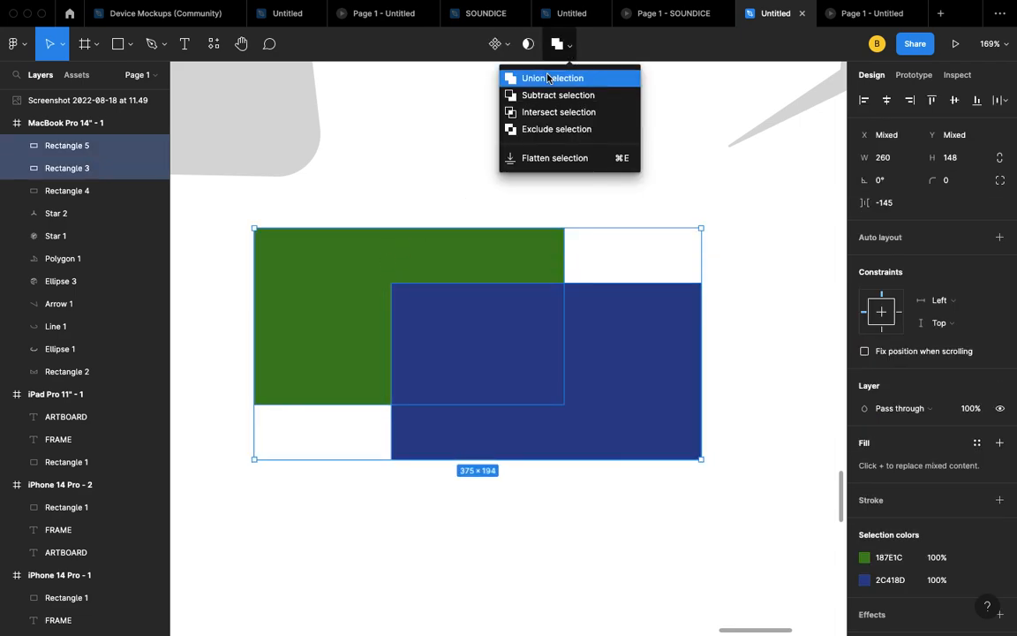
pyautogui.click(547, 78)
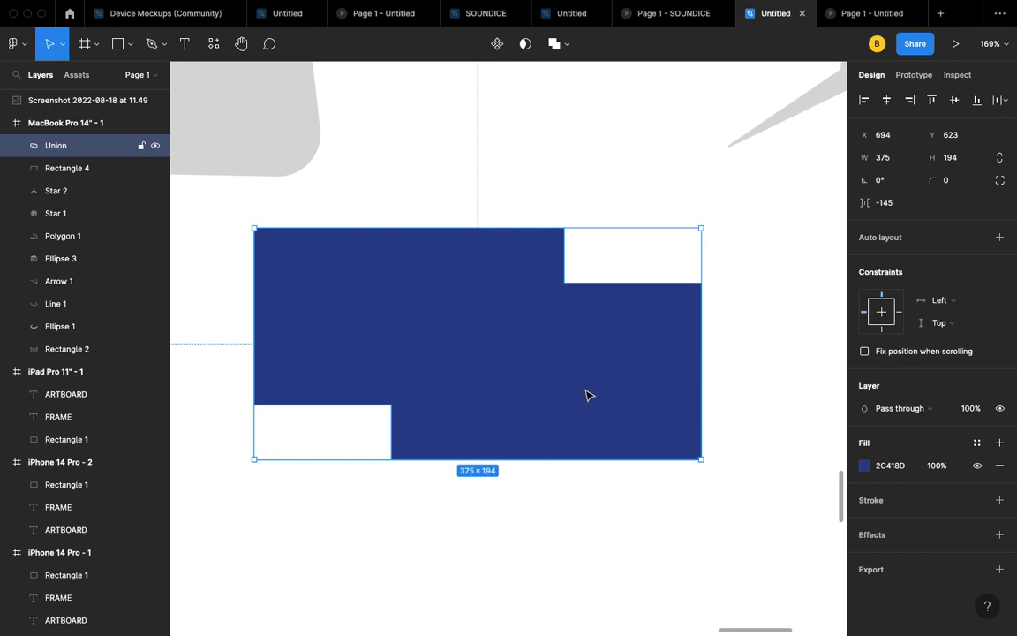
pyautogui.press('super+shift+g')
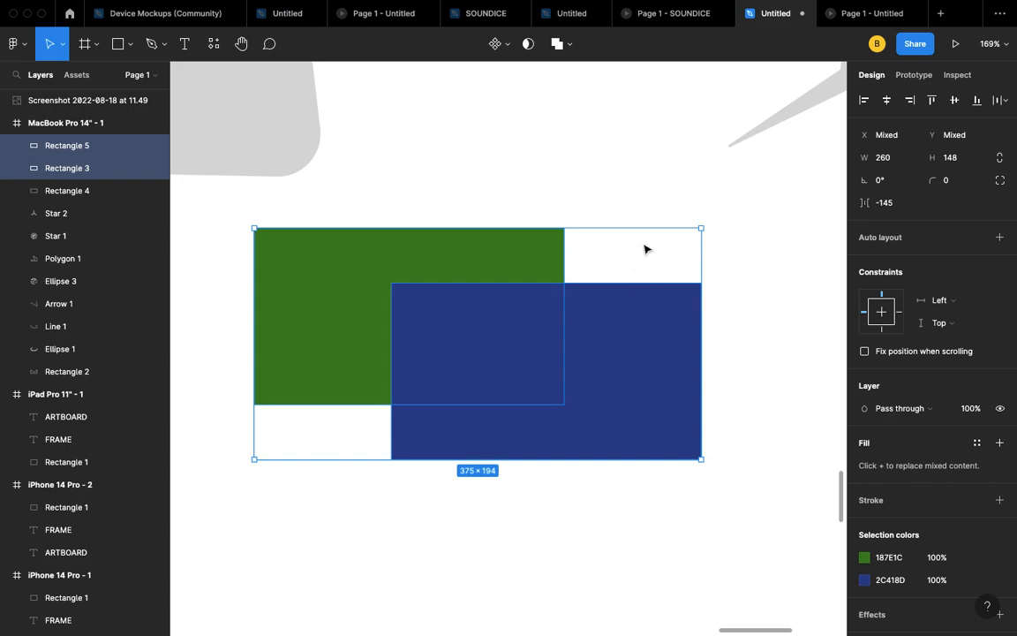
pyautogui.click(673, 177)
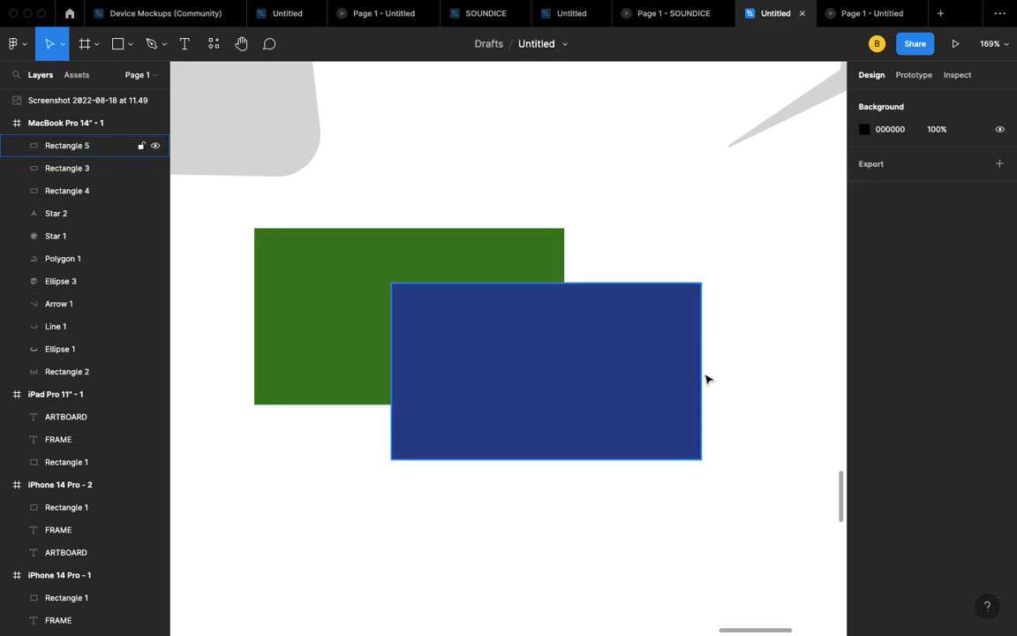
# - Select the green and blue rectangles together and open the list of boolean operations
pyautogui.moveTo(730, 404); pyautogui.dragTo(274, 233)
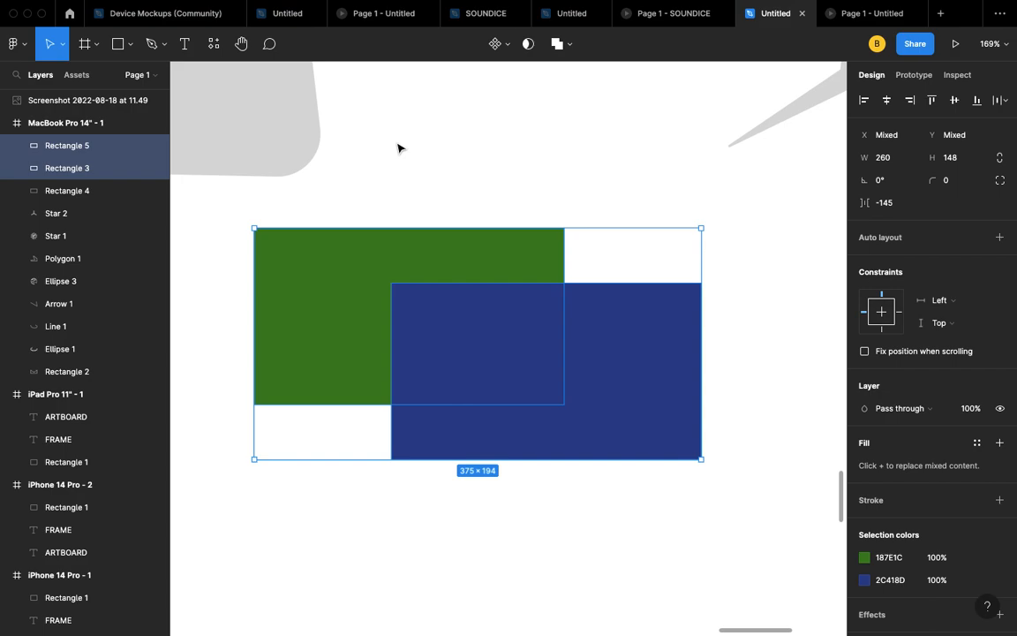
pyautogui.click(570, 46)
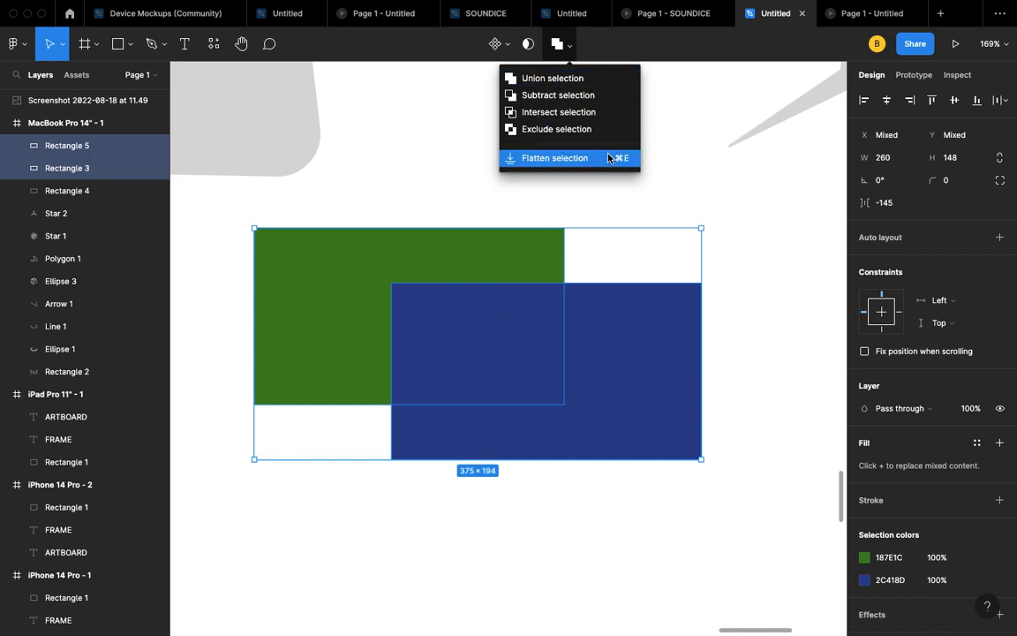
# - Unite the overlapping green and blue rectangles, and ungroup the union back into separate rectangles
pyautogui.click(592, 81)
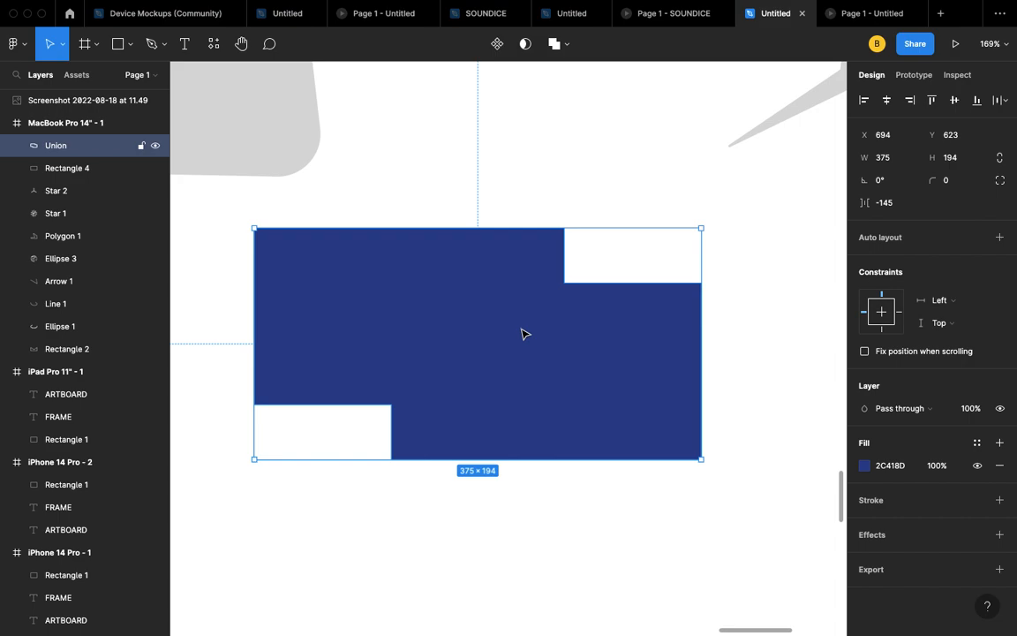
pyautogui.press('super+shift+g')
pyautogui.click(651, 204)
# - Move the blue rectangle to about X 959, Y 602, overlap it with the green one at about X 829, Y 633, and bring green to front
pyautogui.moveTo(570, 349); pyautogui.dragTo(851, 251)
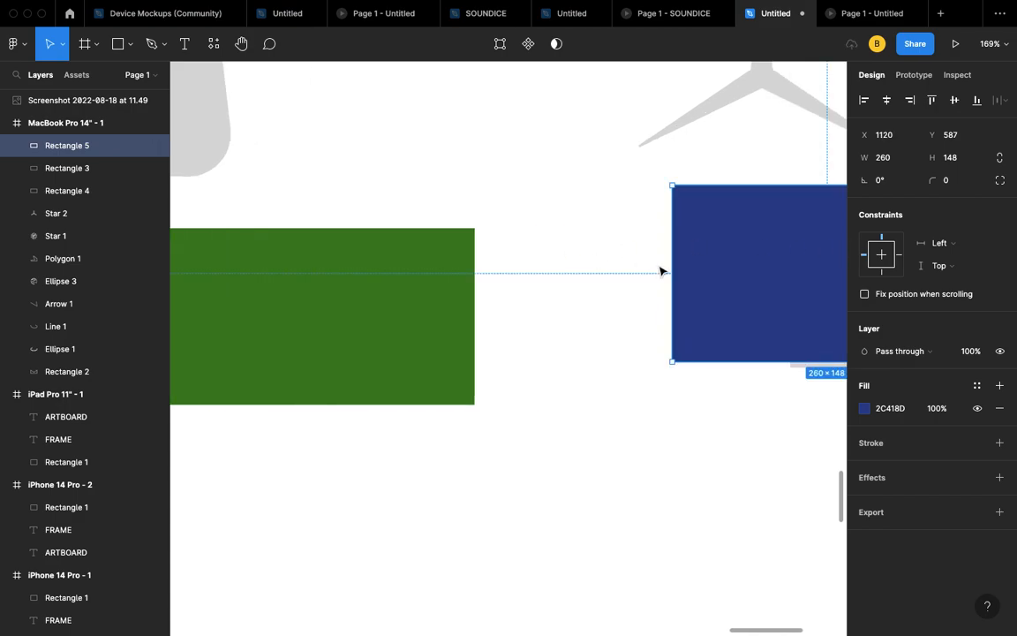
pyautogui.moveTo(706, 272); pyautogui.dragTo(569, 290)
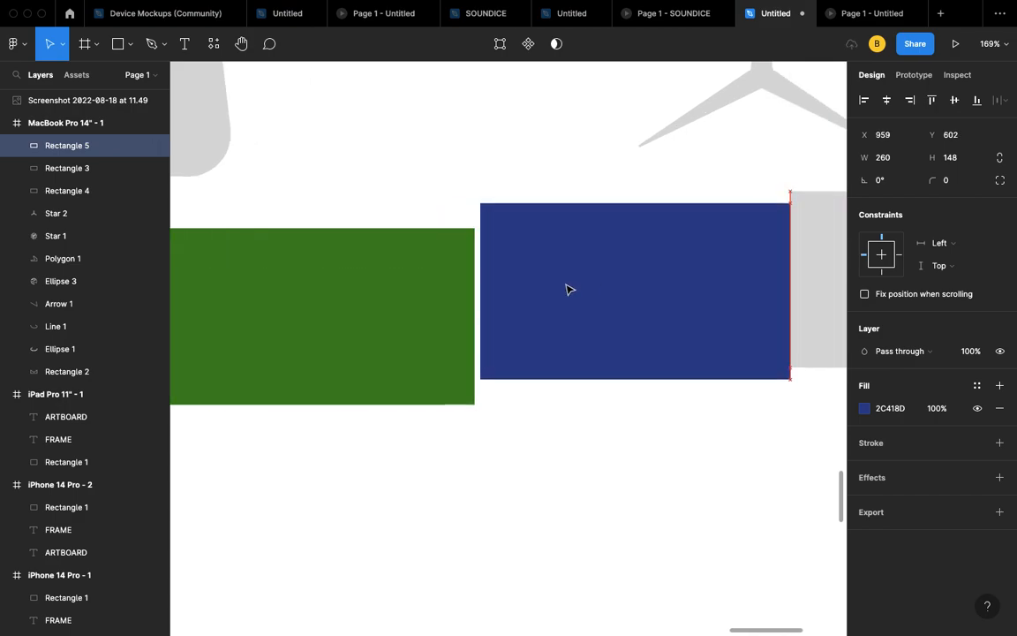
pyautogui.moveTo(377, 309); pyautogui.dragTo(466, 332)
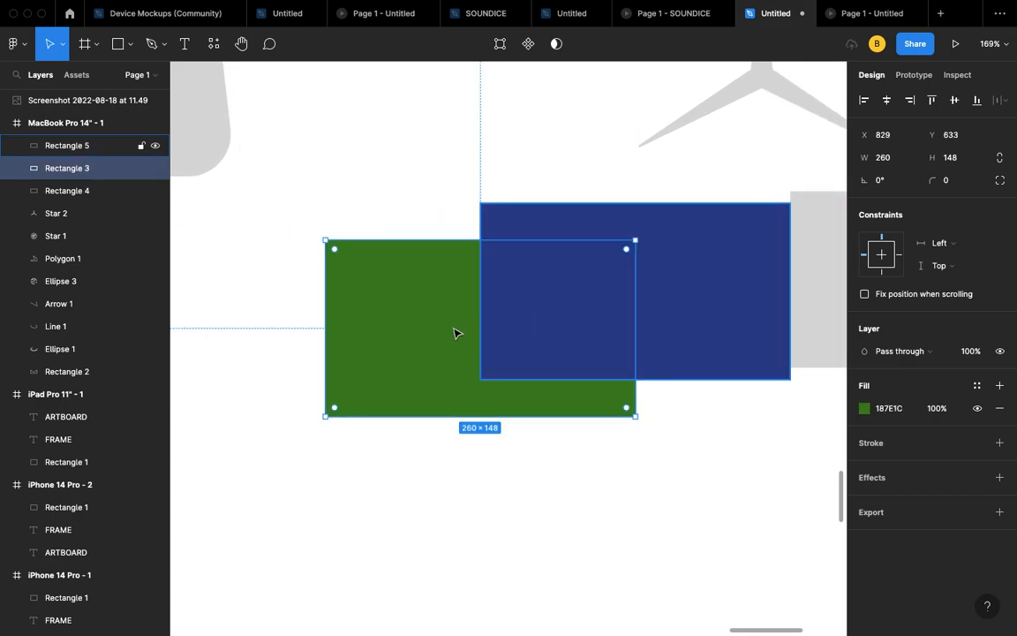
pyautogui.rightClick(355, 310)
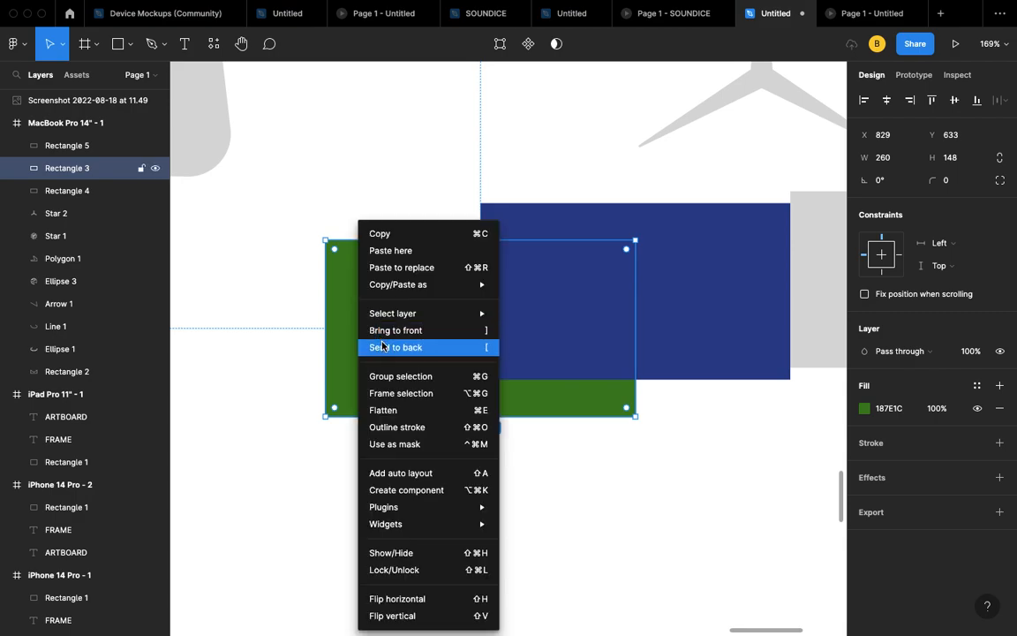
pyautogui.click(395, 332)
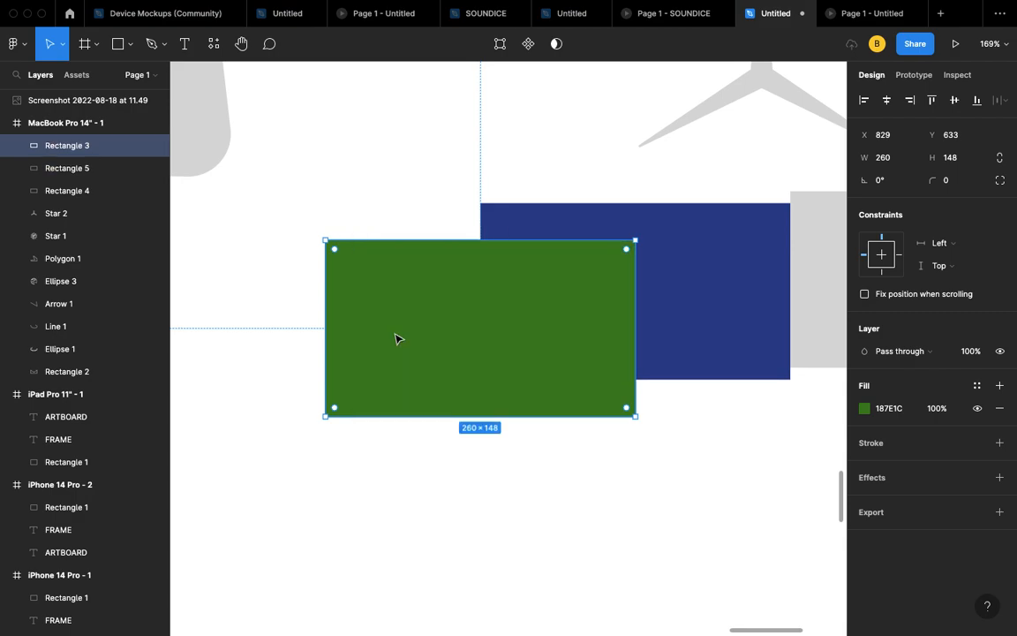
# - Move the gray rectangle away from the blue one to about X 1457, Y 602
pyautogui.hscroll(3, 534, 398)
pyautogui.click(717, 365)
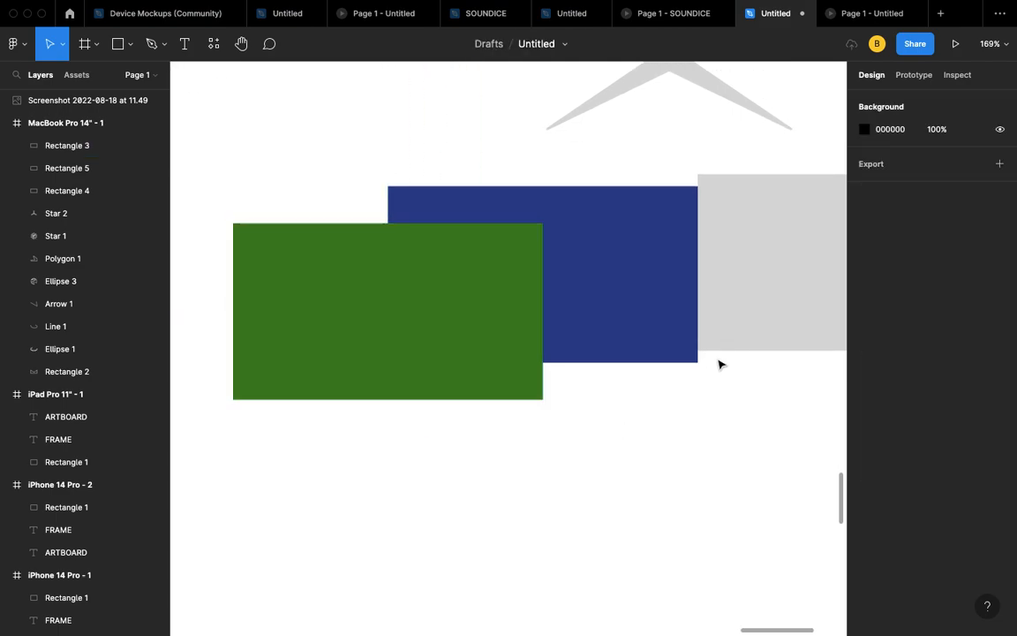
pyautogui.moveTo(758, 322); pyautogui.dragTo(974, 338)
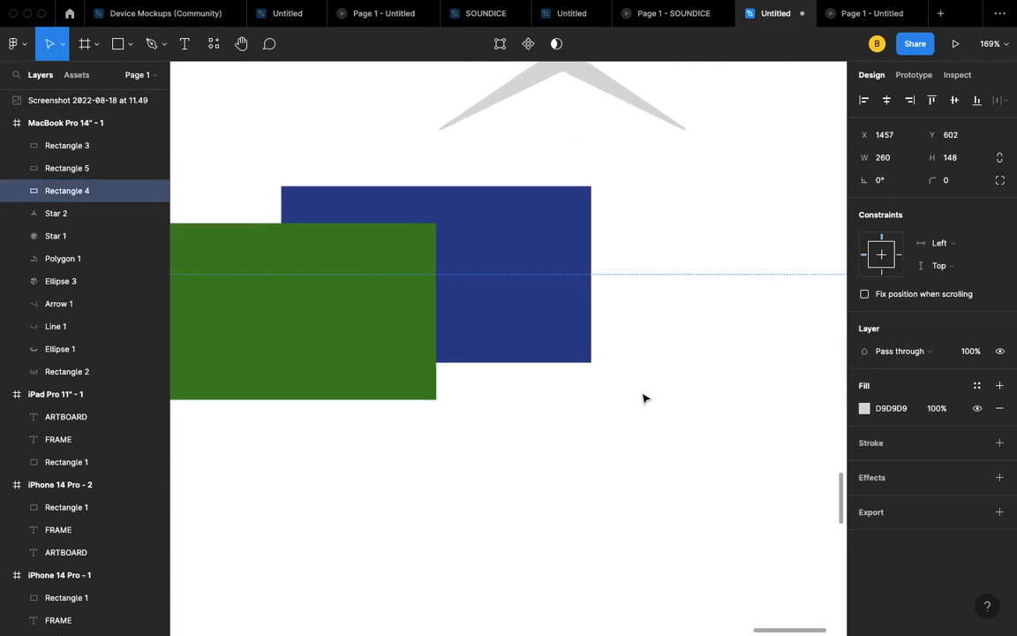
# - Combine the overlapping green and blue rectangles into a single shape with Union selection
pyautogui.hscroll(-2, 662, 396)
pyautogui.hscroll(-2, 707, 411)
pyautogui.moveTo(727, 420); pyautogui.dragTo(295, 210)
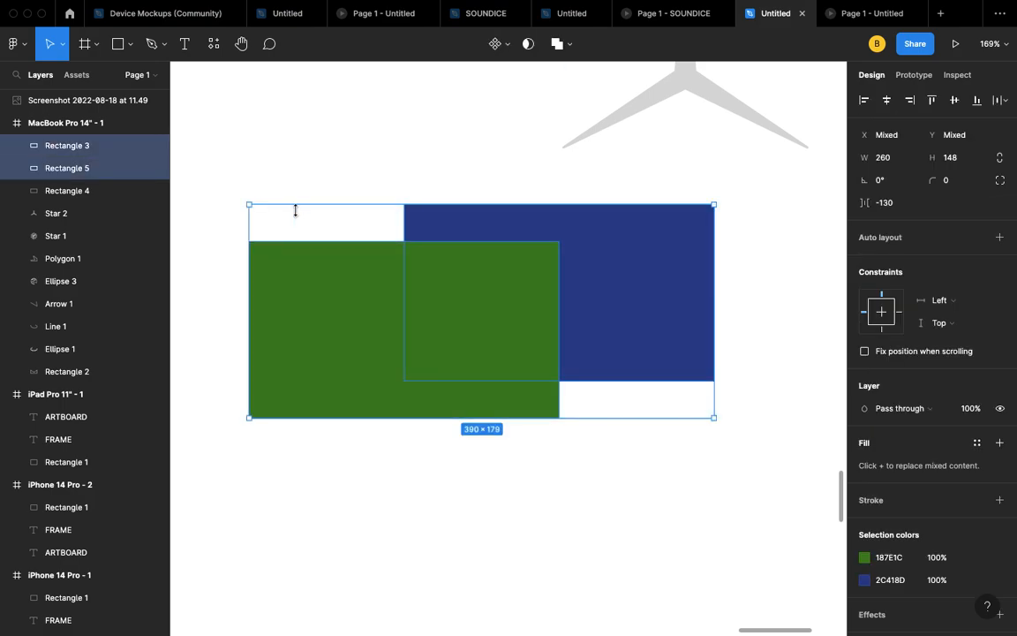
pyautogui.click(568, 49)
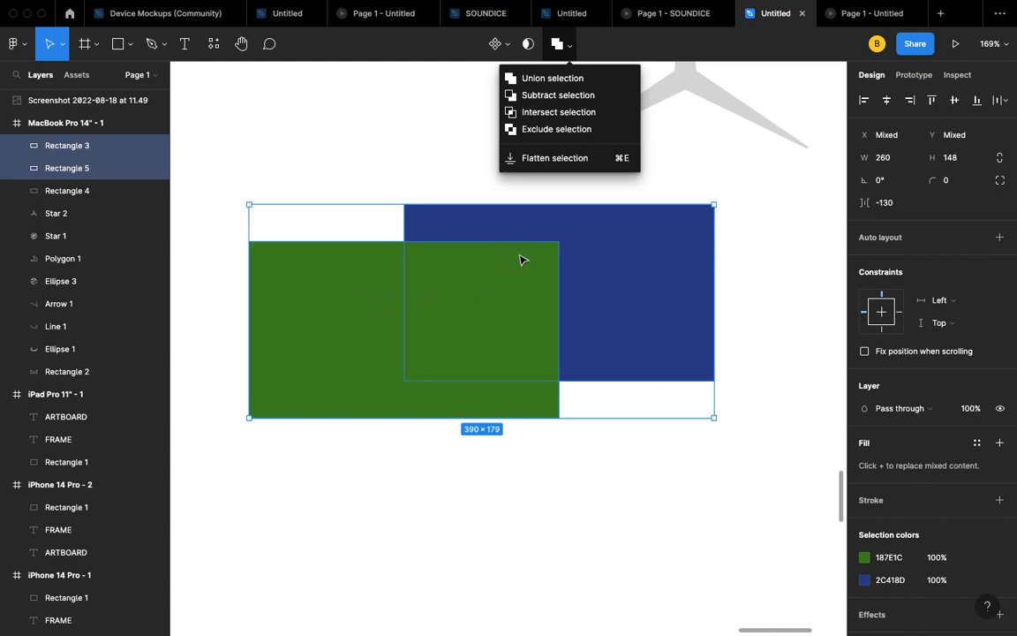
pyautogui.click(568, 78)
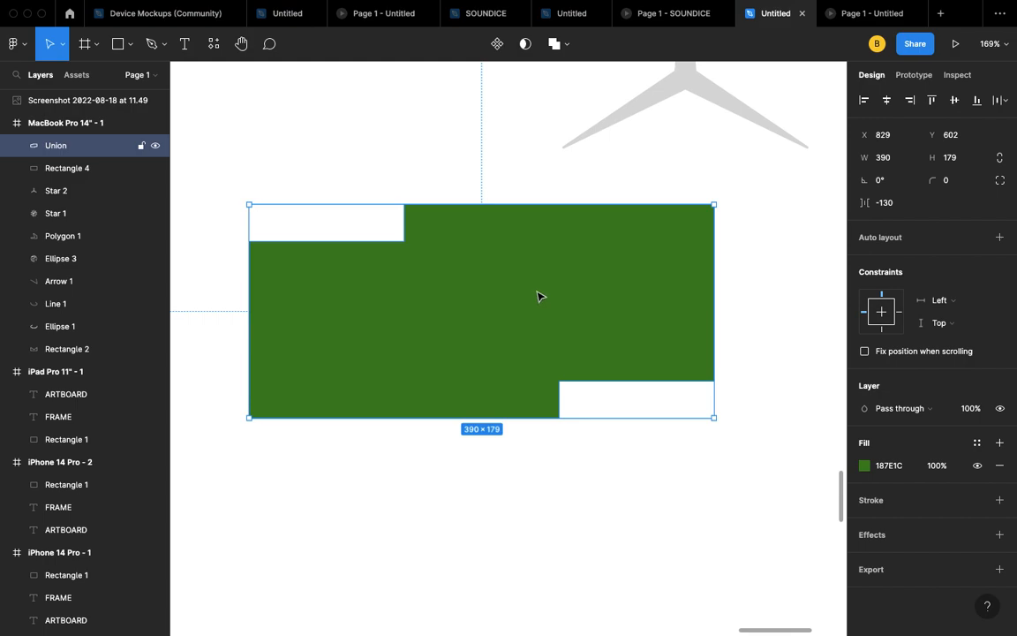
# - Move the united green shape up beside the rounded gray star, at about X 779, Y 107
pyautogui.scroll(-5, 538, 296)
pyautogui.moveTo(537, 295); pyautogui.dragTo(520, 100)
pyautogui.scroll(3, 490, 151)
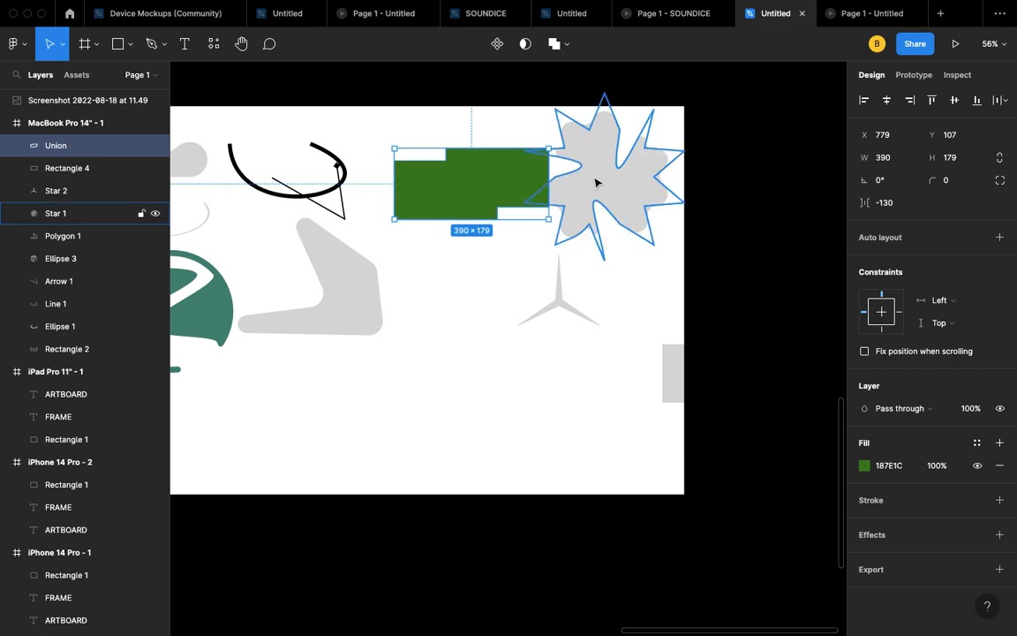
# - Move the rounded gray star to about X 678, Y 435 and overlap it with the gray rectangle at about X 935, Y 593
pyautogui.moveTo(595, 183); pyautogui.dragTo(426, 368)
pyautogui.hscroll(3, 579, 381)
pyautogui.moveTo(614, 369); pyautogui.dragTo(411, 368)
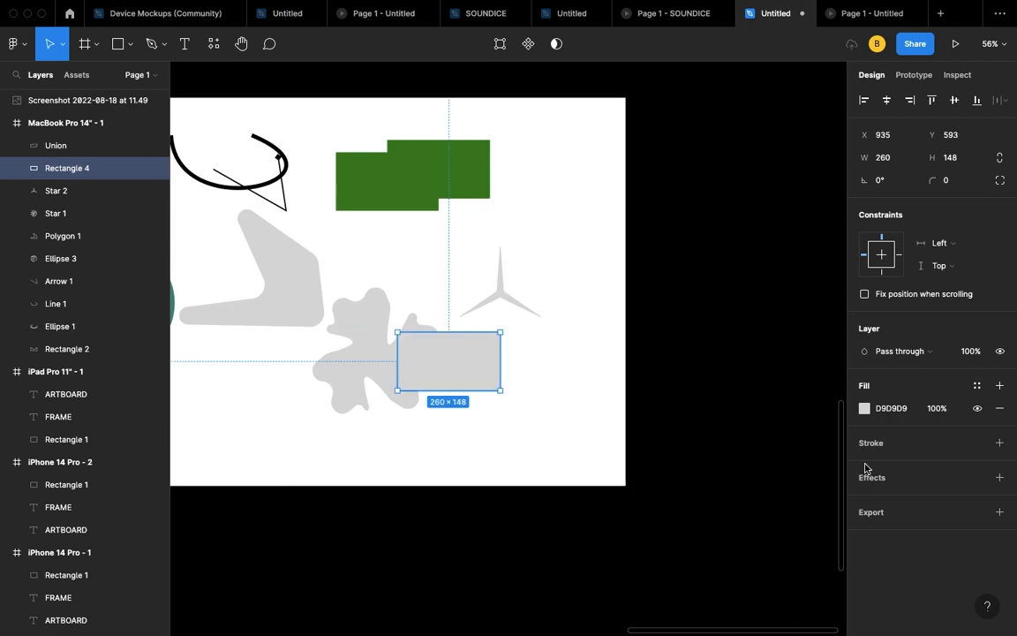
# - Fill the gray rectangle overlapping the star with the teal document color 478878
pyautogui.click(865, 408)
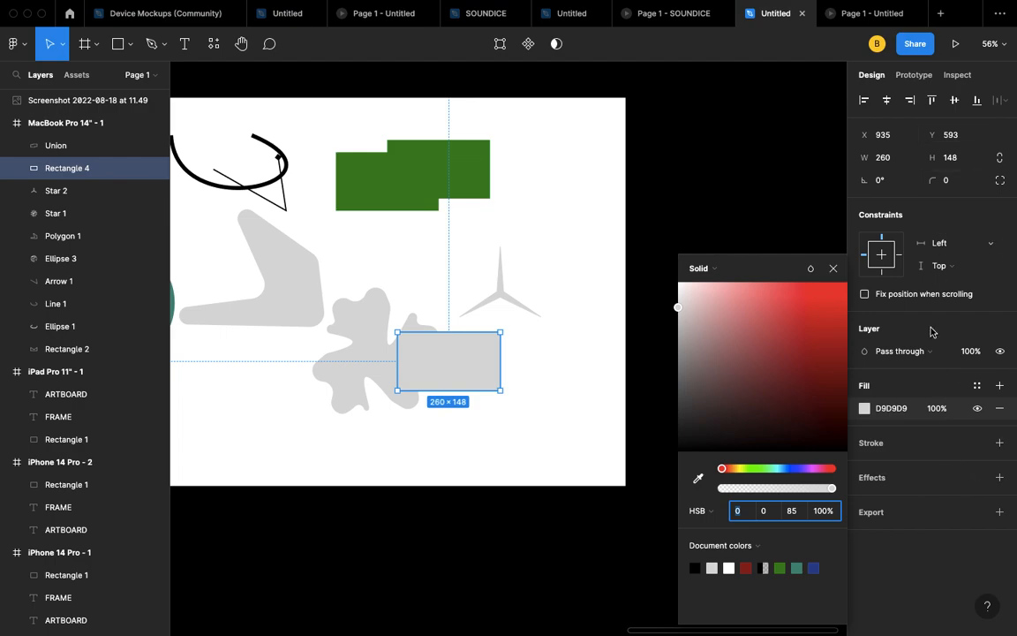
pyautogui.click(797, 568)
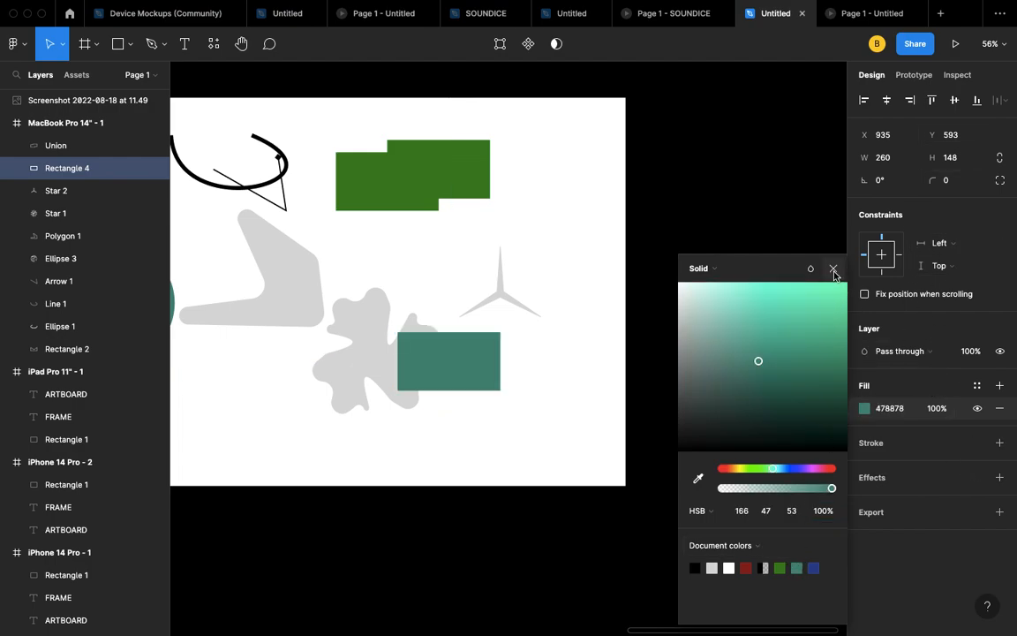
pyautogui.click(832, 267)
# - Fill the rounded star with the dark red document color 891D1D
pyautogui.click(365, 329)
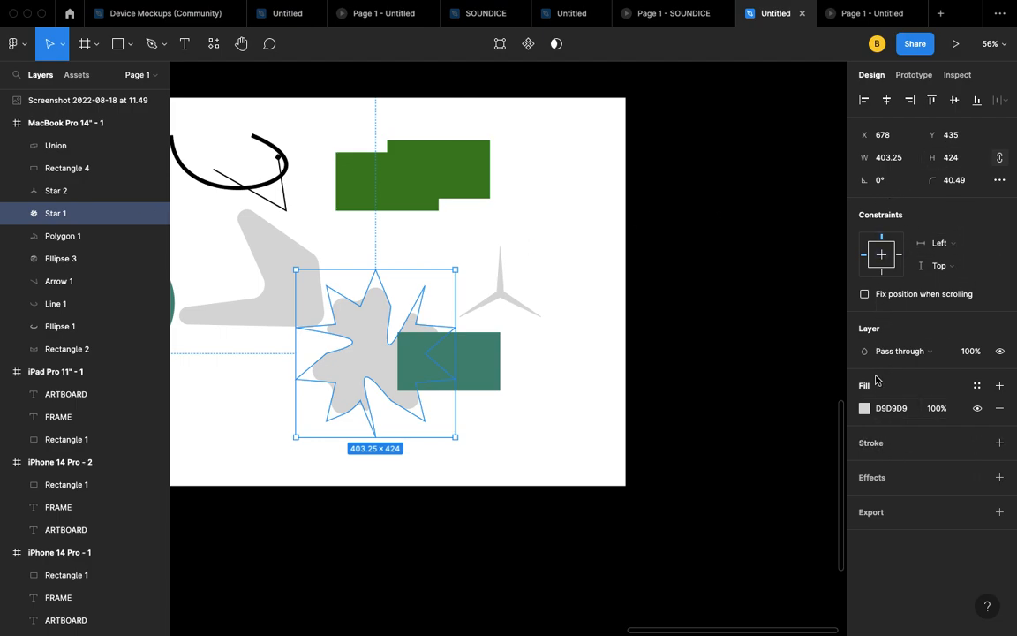
pyautogui.click(864, 409)
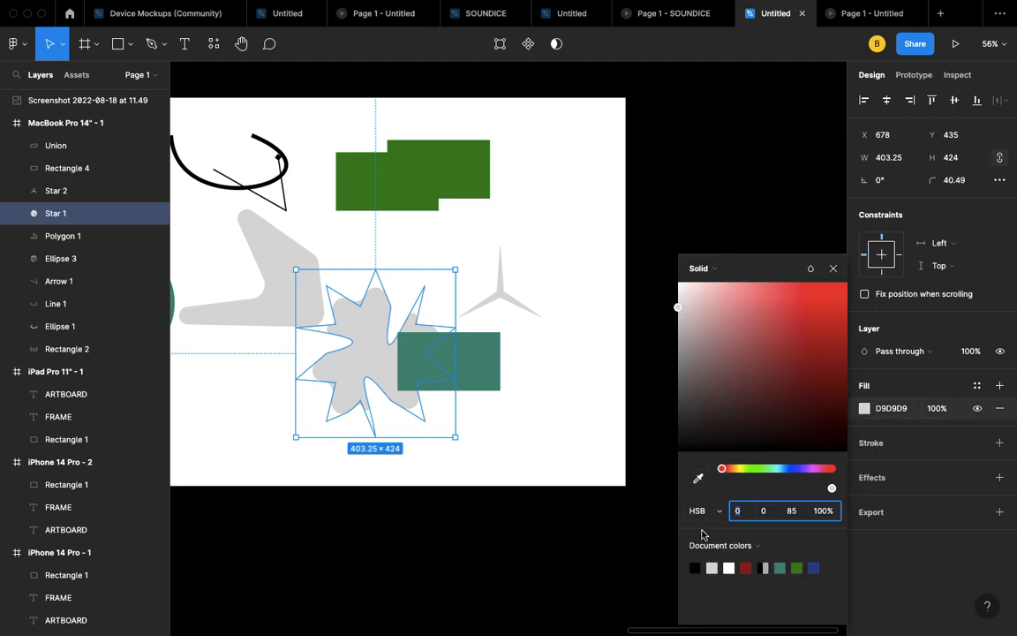
pyautogui.click(746, 567)
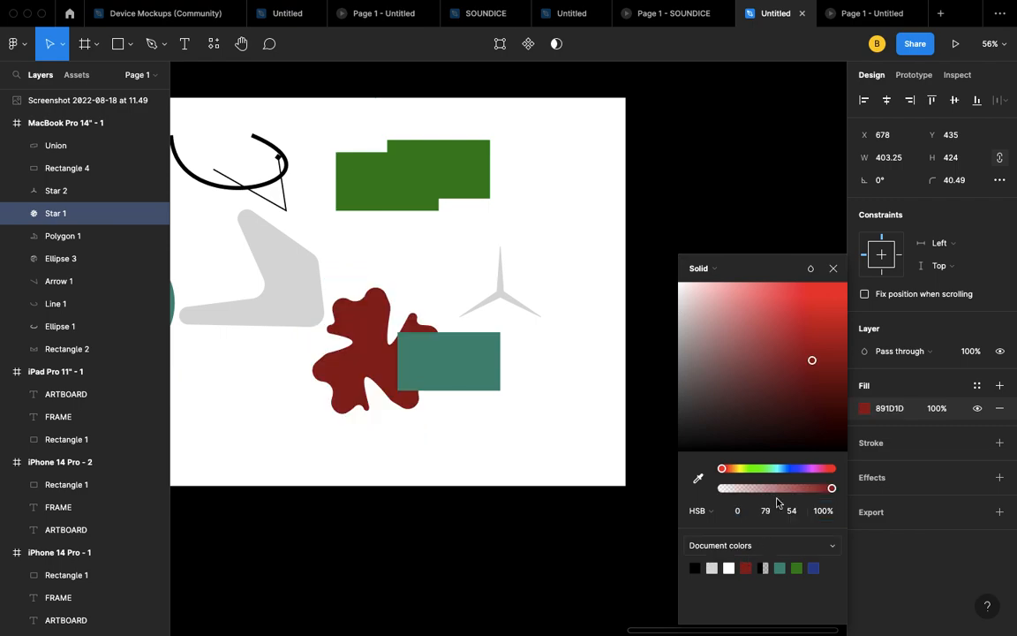
pyautogui.click(832, 268)
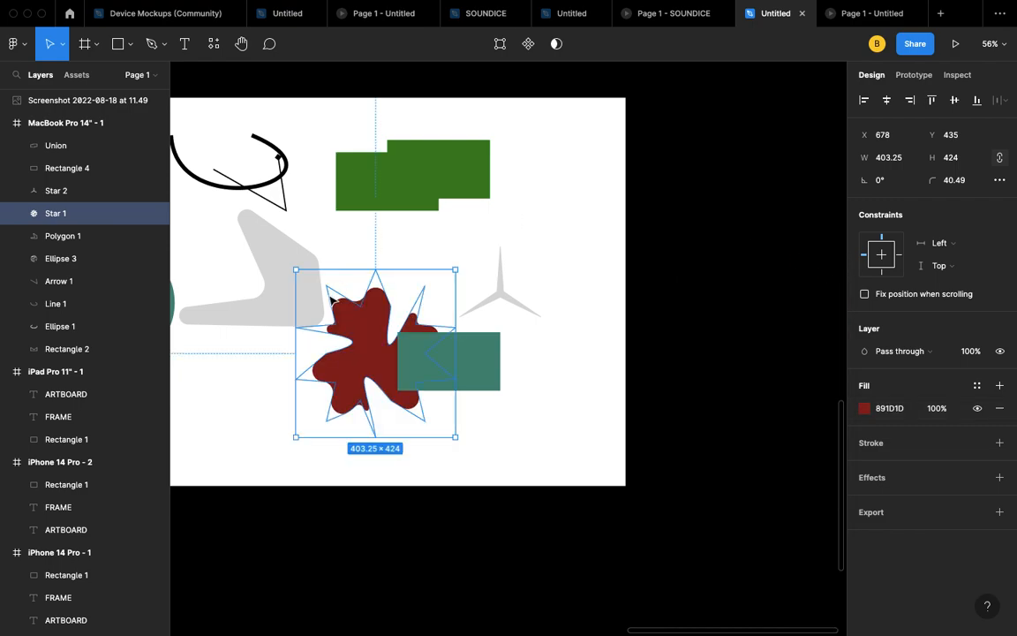
pyautogui.scroll(5, 332, 301)
pyautogui.scroll(-2, 333, 301)
pyautogui.click(792, 551)
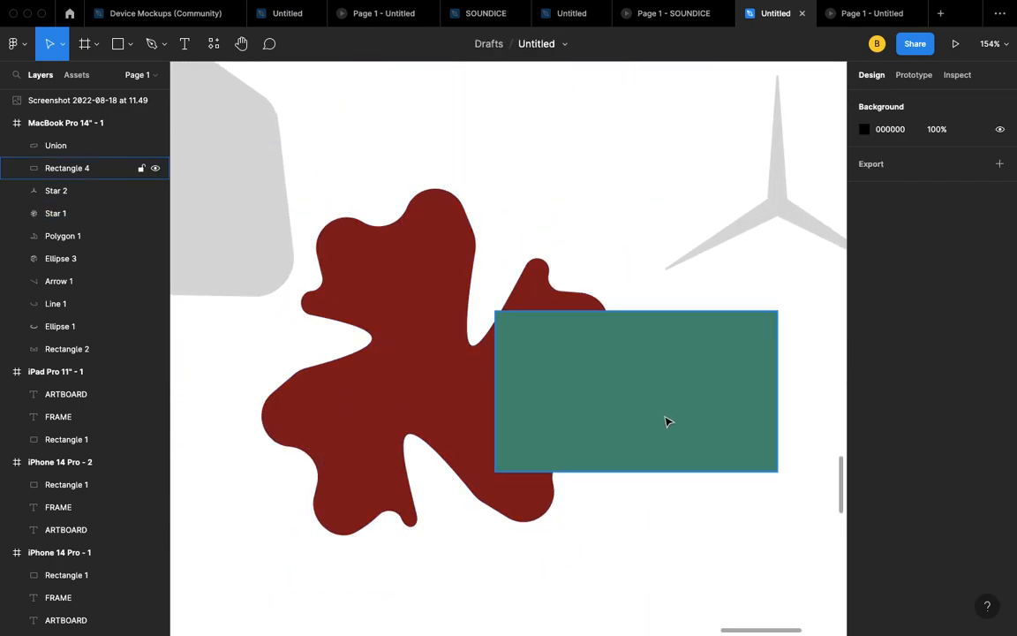
pyautogui.moveTo(733, 513); pyautogui.dragTo(426, 340)
pyautogui.scroll(-2, 428, 340)
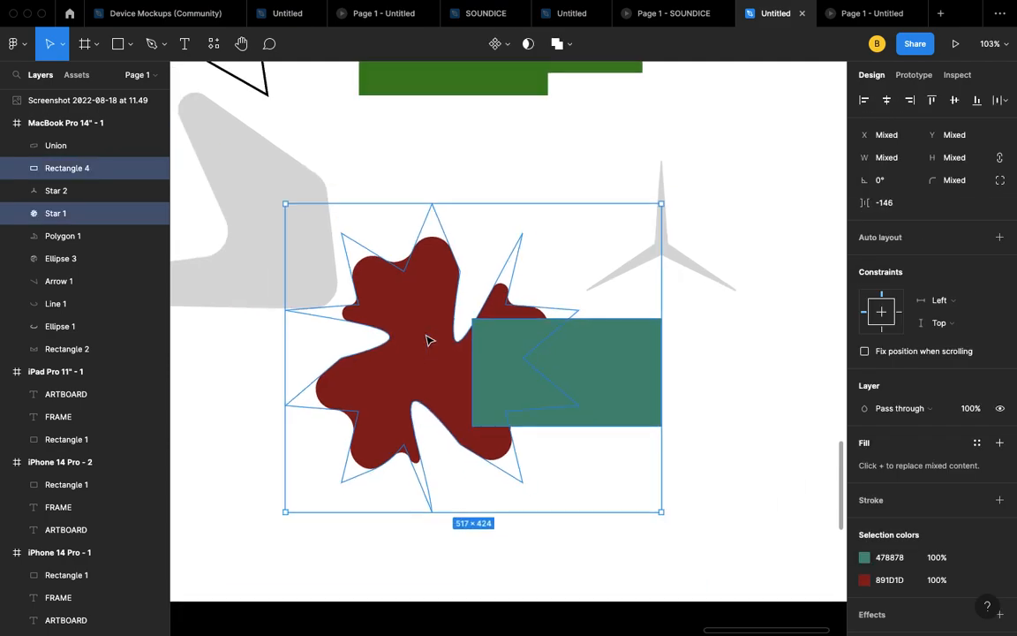
pyautogui.scroll(3, 685, 200)
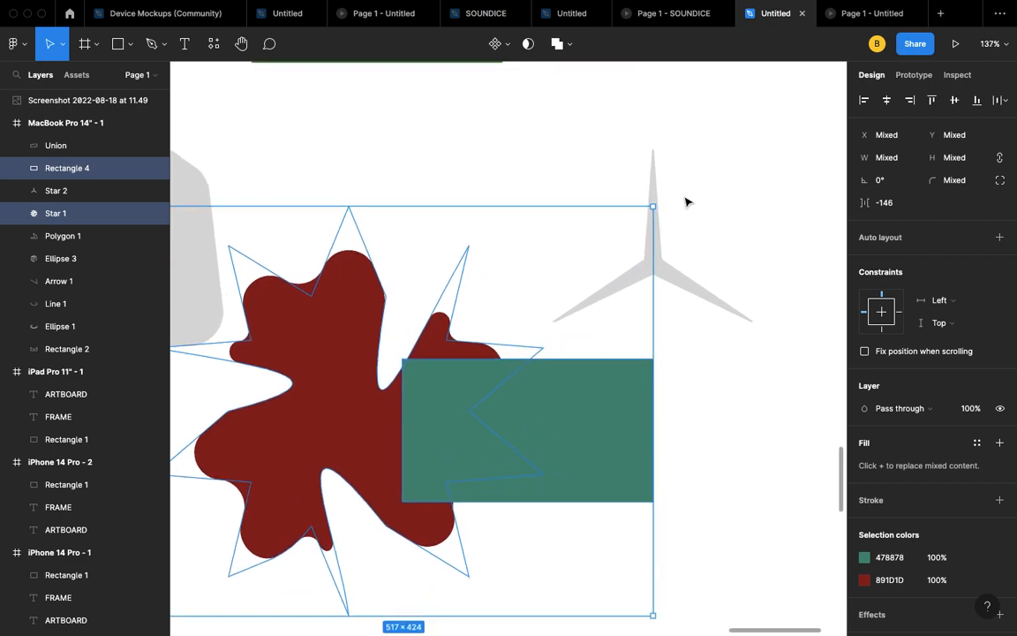
pyautogui.scroll(-3, 583, 357)
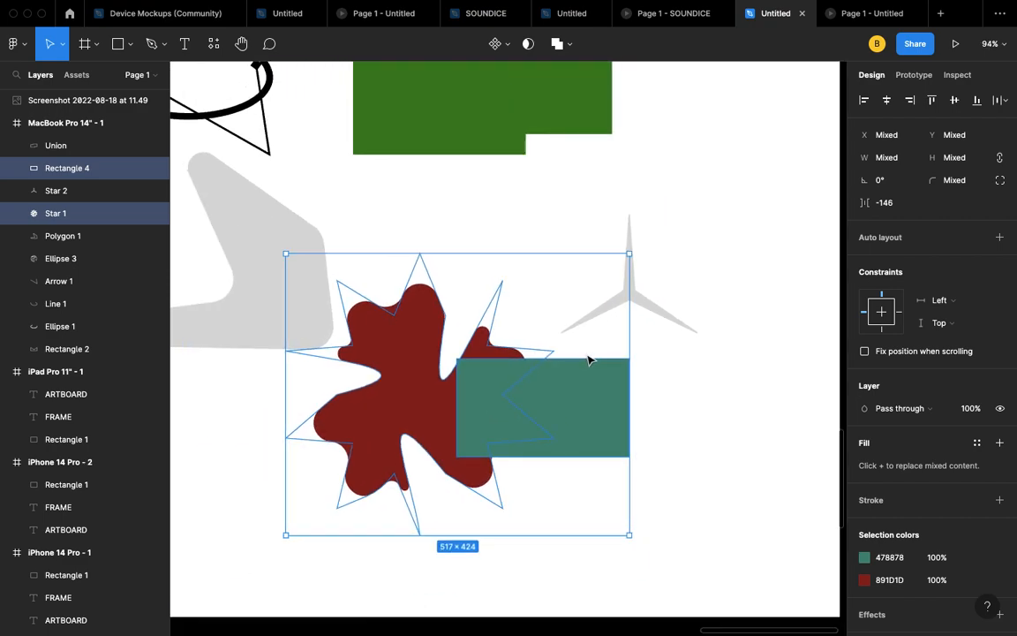
pyautogui.click(684, 358)
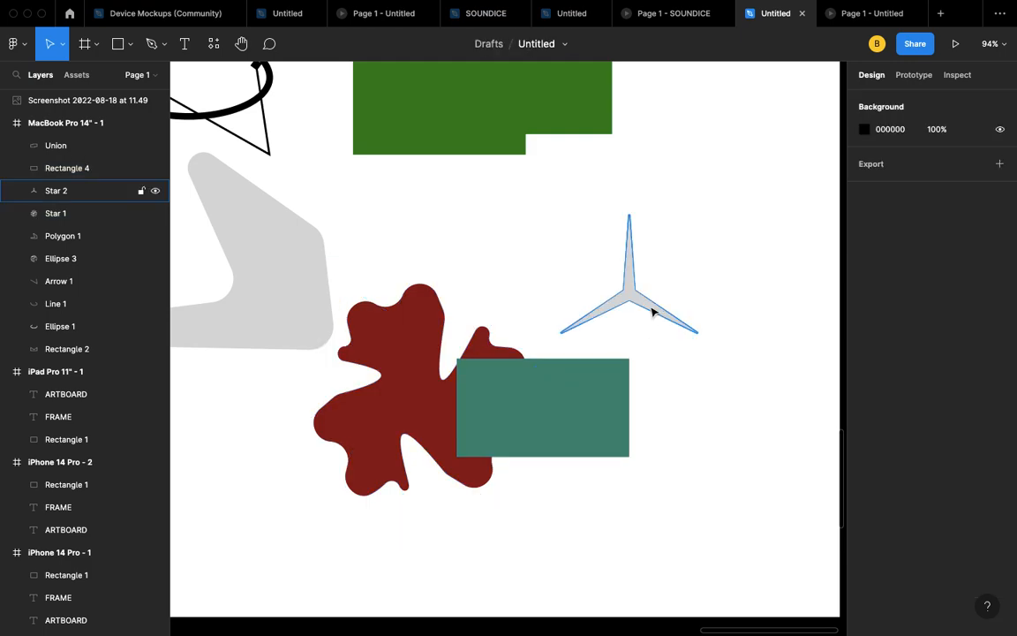
# - Clear space around the red star by moving the three-pointed star to about X -48, Y 647 and the gray polygon to X -118, Y 209
pyautogui.click(651, 311)
pyautogui.scroll(-5, 651, 311)
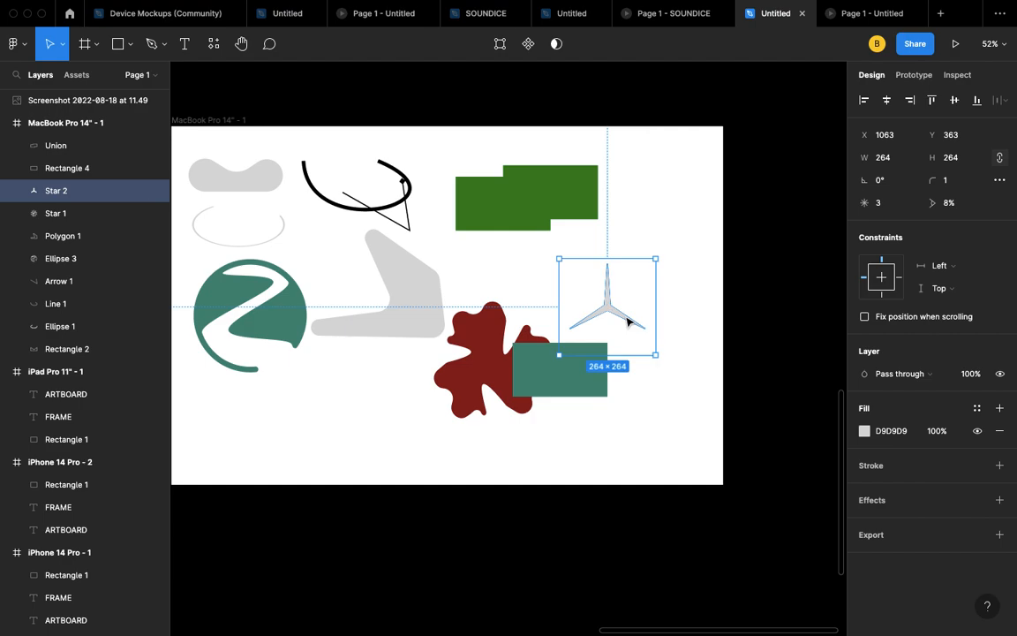
pyautogui.moveTo(628, 322); pyautogui.dragTo(220, 427)
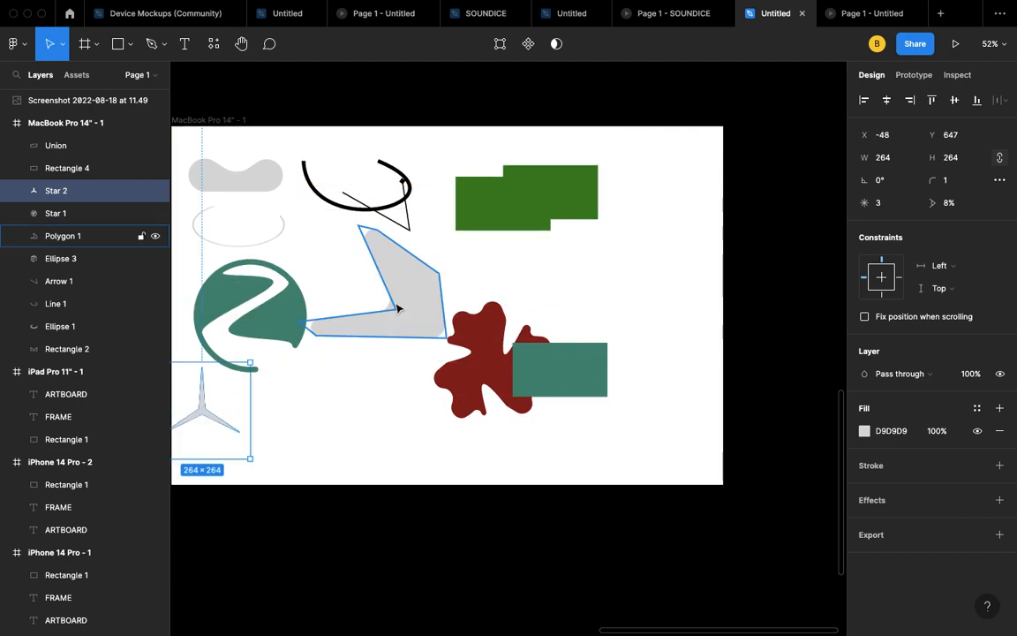
pyautogui.click(381, 270)
pyautogui.moveTo(345, 281); pyautogui.dragTo(250, 272)
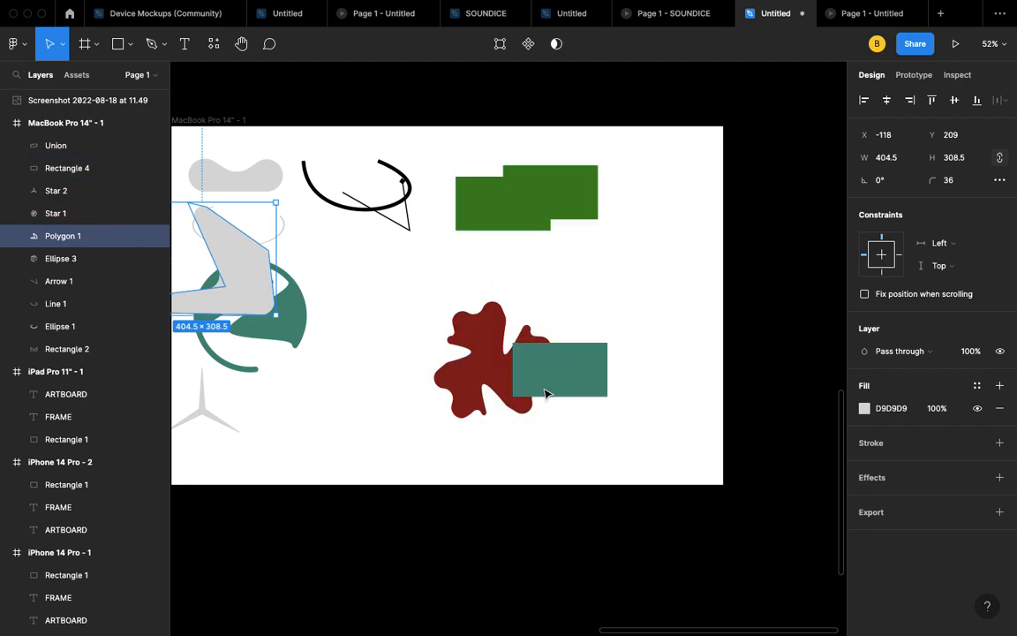
# - Review the boolean operations available for the red star and teal rectangle without applying one
pyautogui.scroll(-2, 562, 386)
pyautogui.scroll(3, 563, 385)
pyautogui.moveTo(628, 408); pyautogui.dragTo(373, 241)
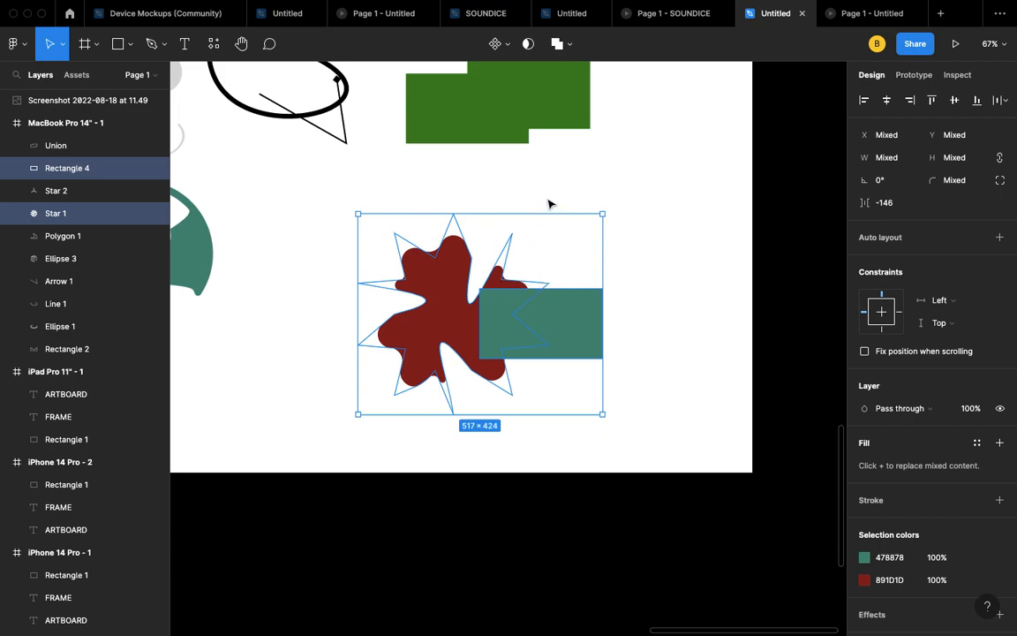
pyautogui.scroll(3, 507, 214)
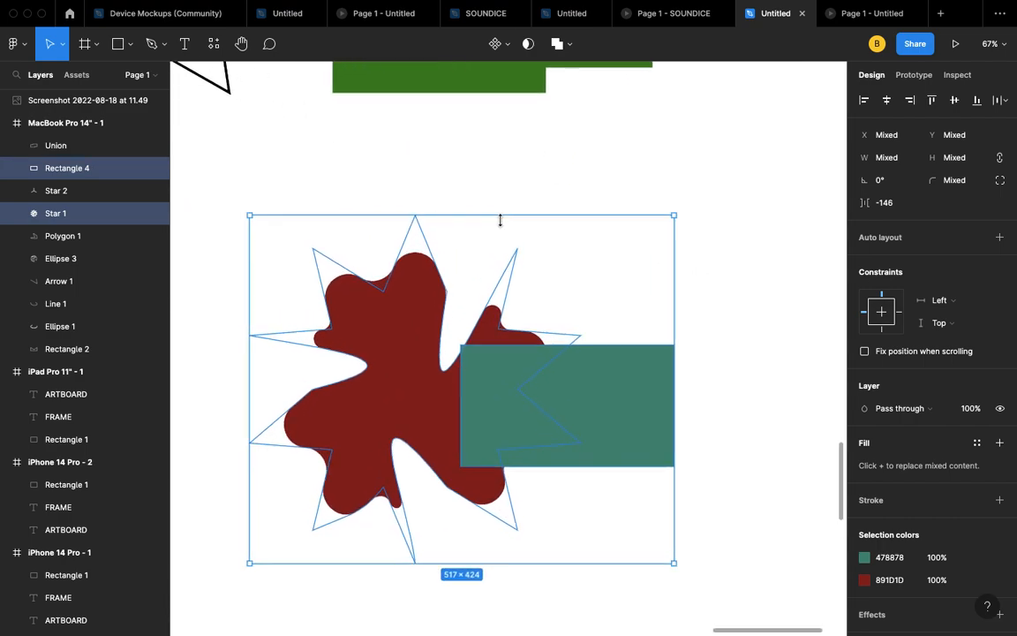
pyautogui.scroll(5, 469, 311)
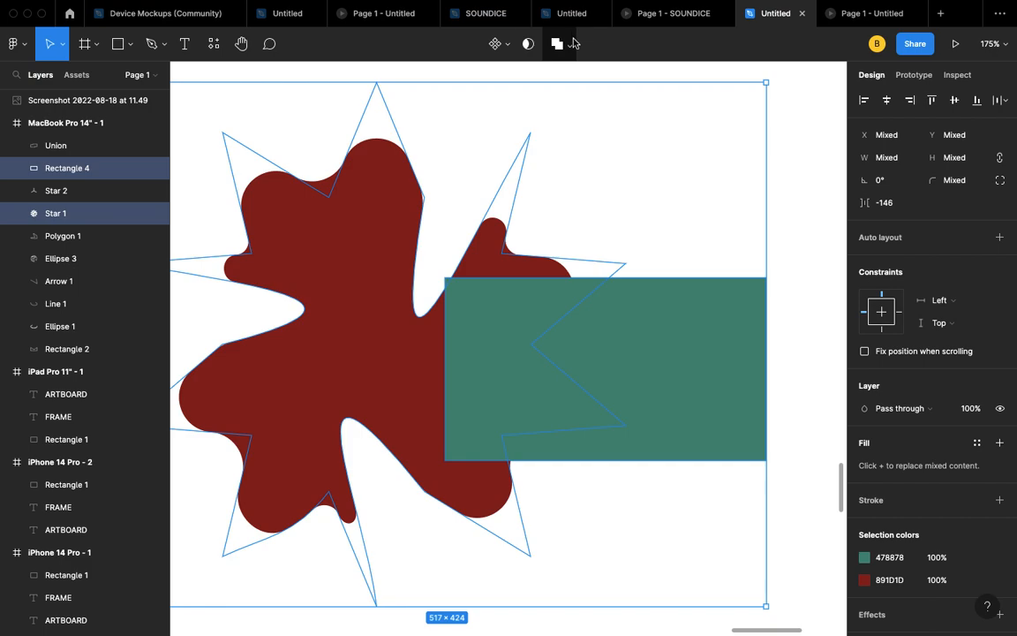
pyautogui.click(570, 45)
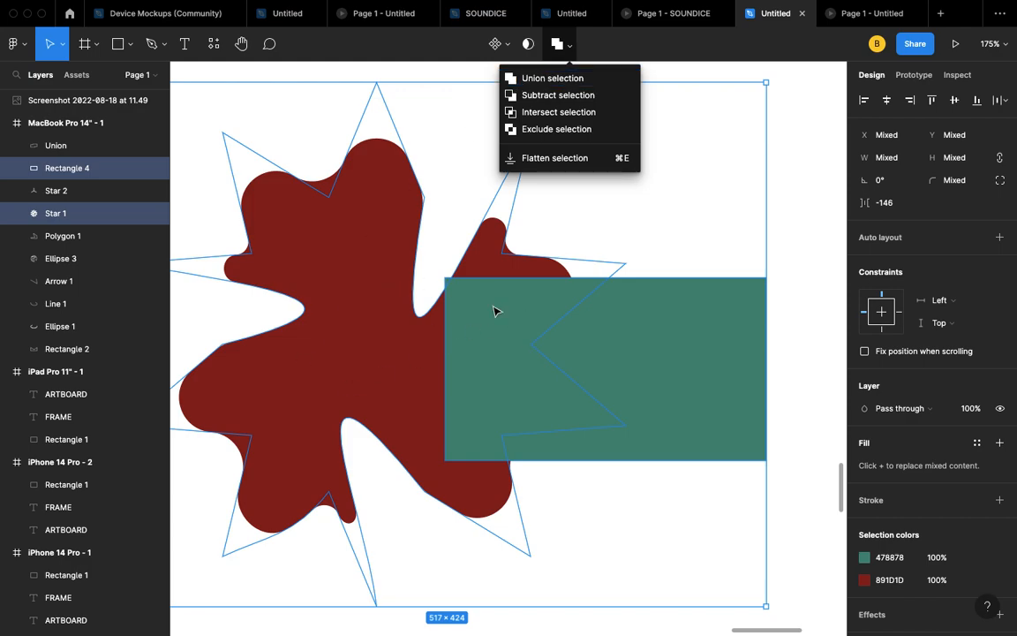
pyautogui.click(710, 261)
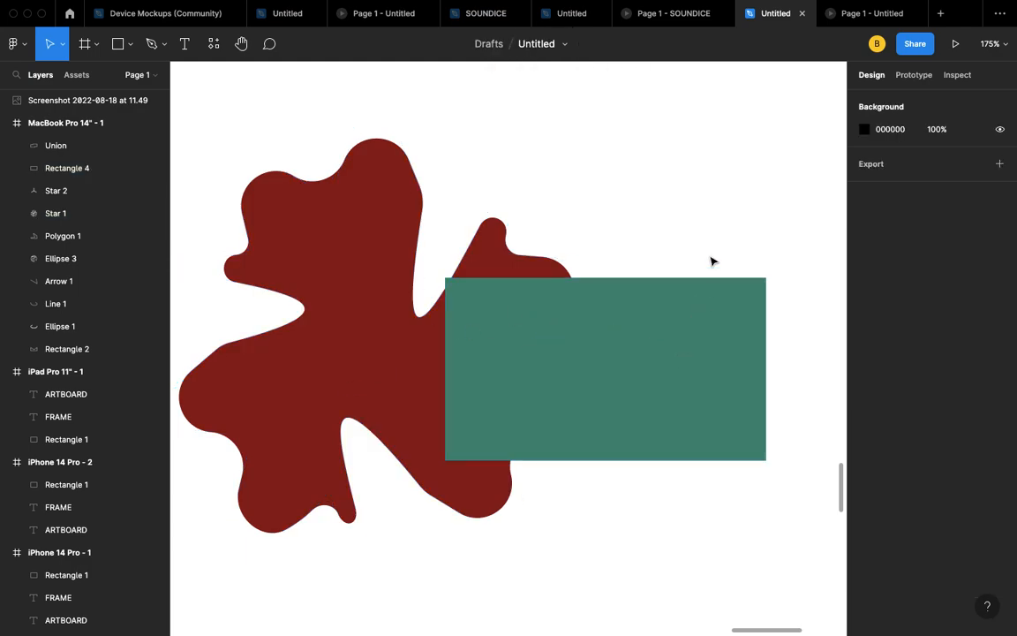
pyautogui.hscroll(-3, 291, 428)
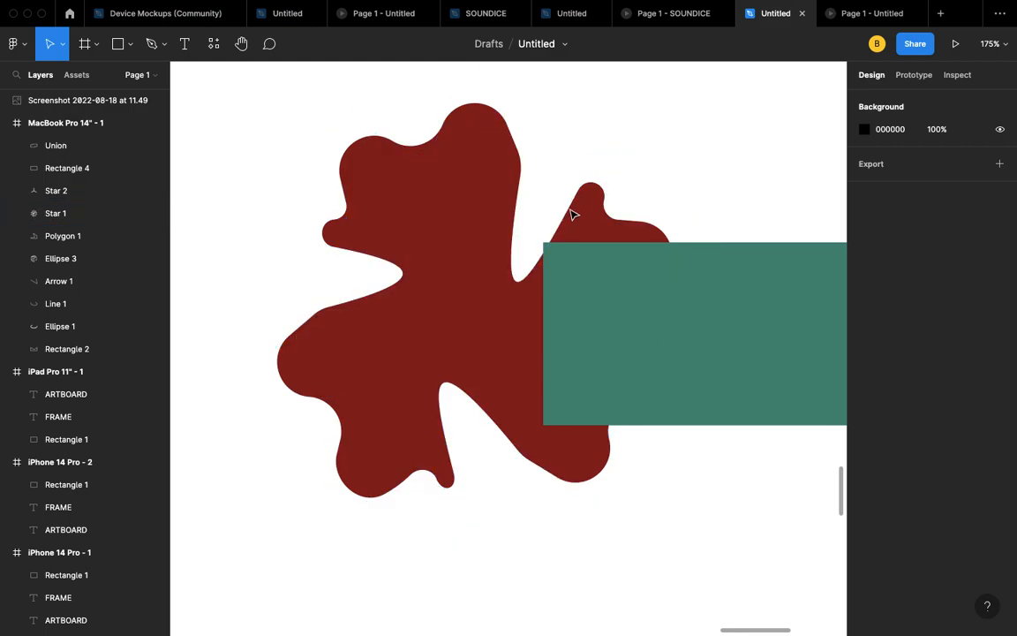
pyautogui.hscroll(3, 649, 221)
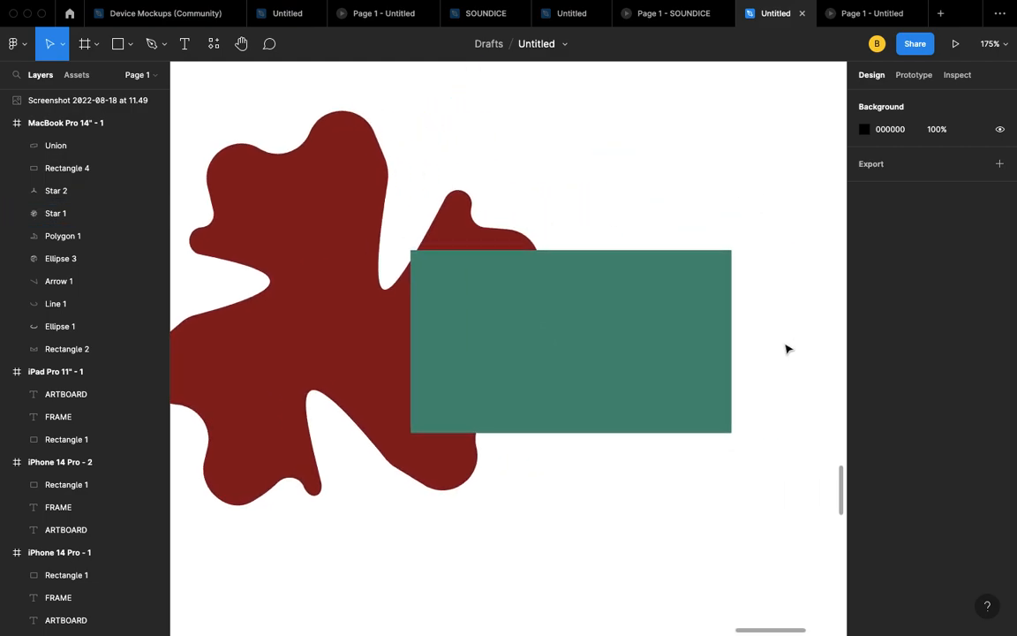
pyautogui.hscroll(-2, 470, 431)
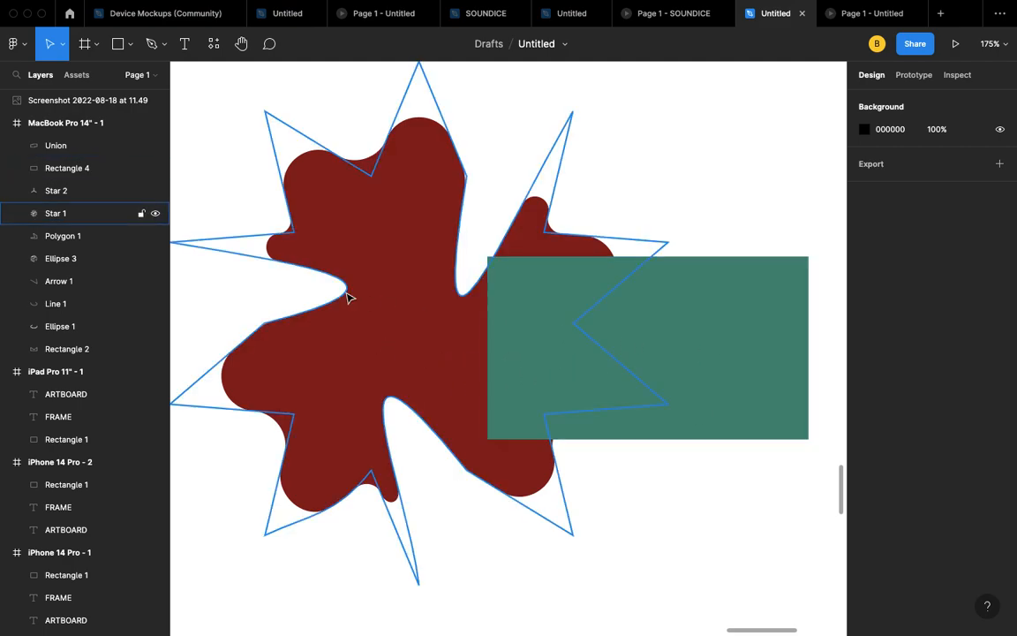
# - Try a union of the red star and the teal rectangle, and undo it
pyautogui.scroll(-5, 349, 299)
pyautogui.moveTo(624, 382); pyautogui.dragTo(296, 244)
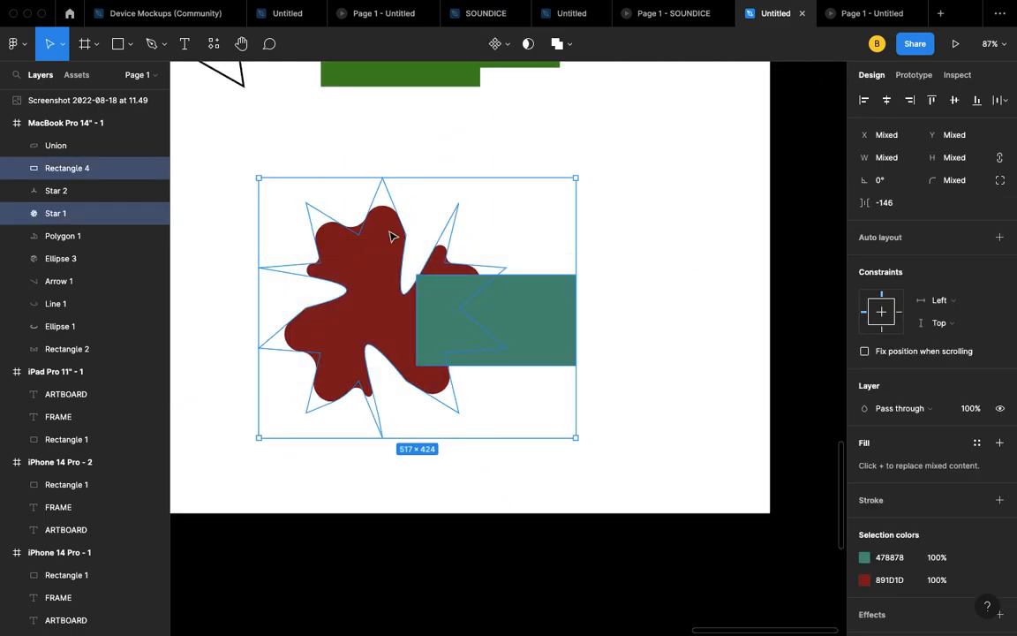
pyautogui.click(569, 46)
pyautogui.click(570, 81)
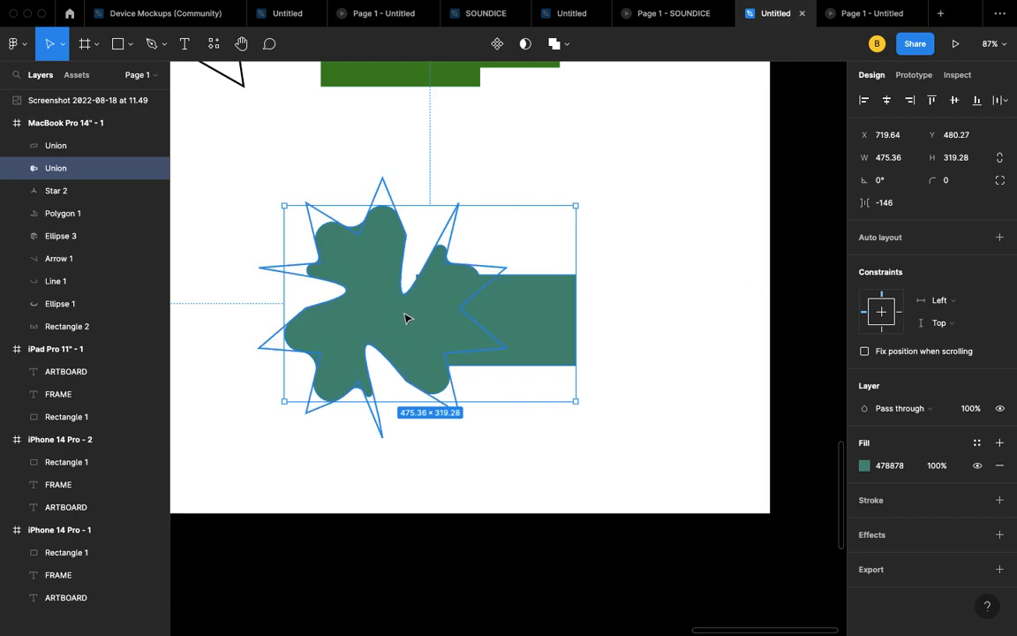
pyautogui.press('super+z')
# - Send the teal rectangle to the back so it sits behind the red star
pyautogui.click(667, 252)
pyautogui.rightClick(489, 307)
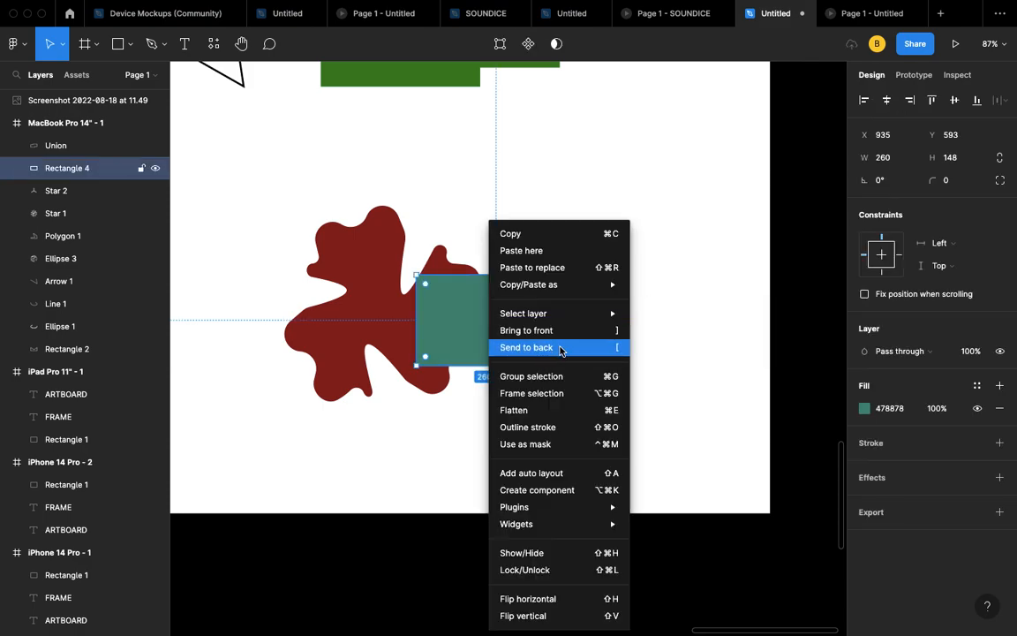
pyautogui.click(560, 351)
pyautogui.click(660, 270)
# - Combine the red star and the teal rectangle behind it with a union
pyautogui.moveTo(673, 440); pyautogui.dragTo(302, 234)
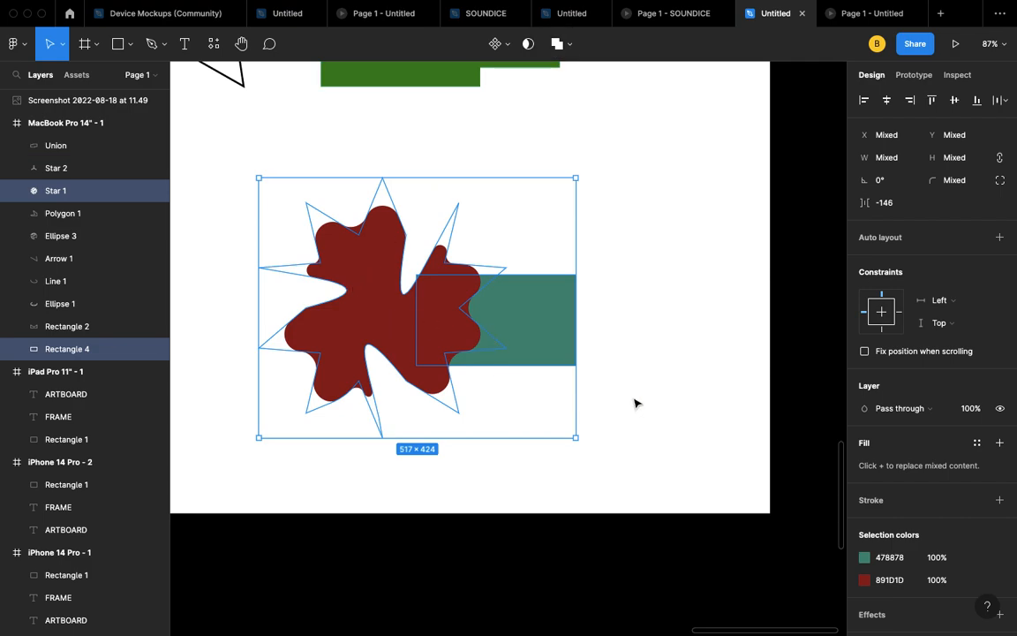
pyautogui.click(589, 364)
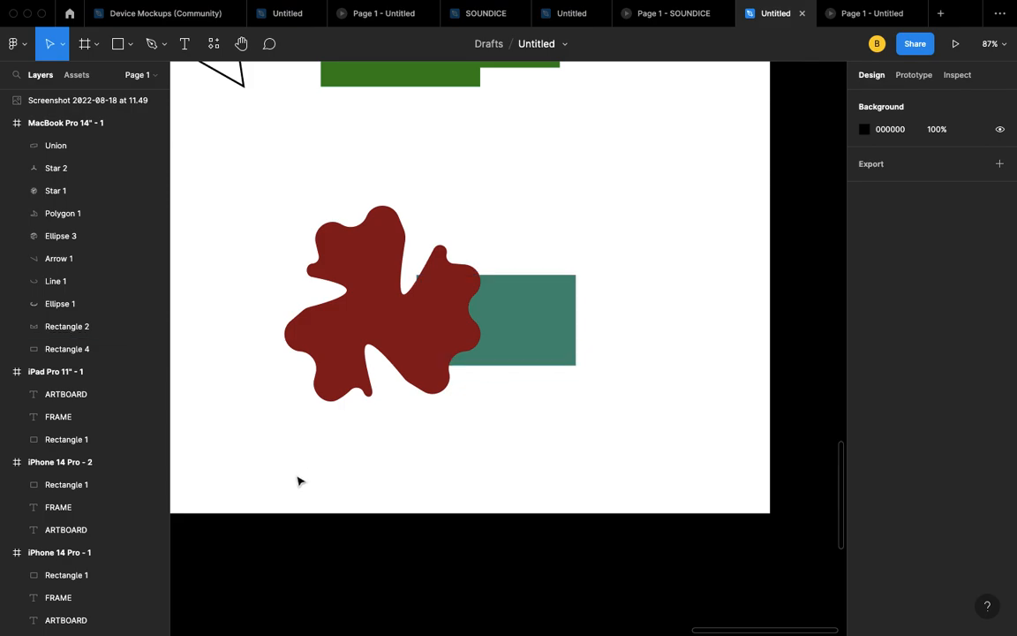
pyautogui.moveTo(688, 411); pyautogui.dragTo(344, 216)
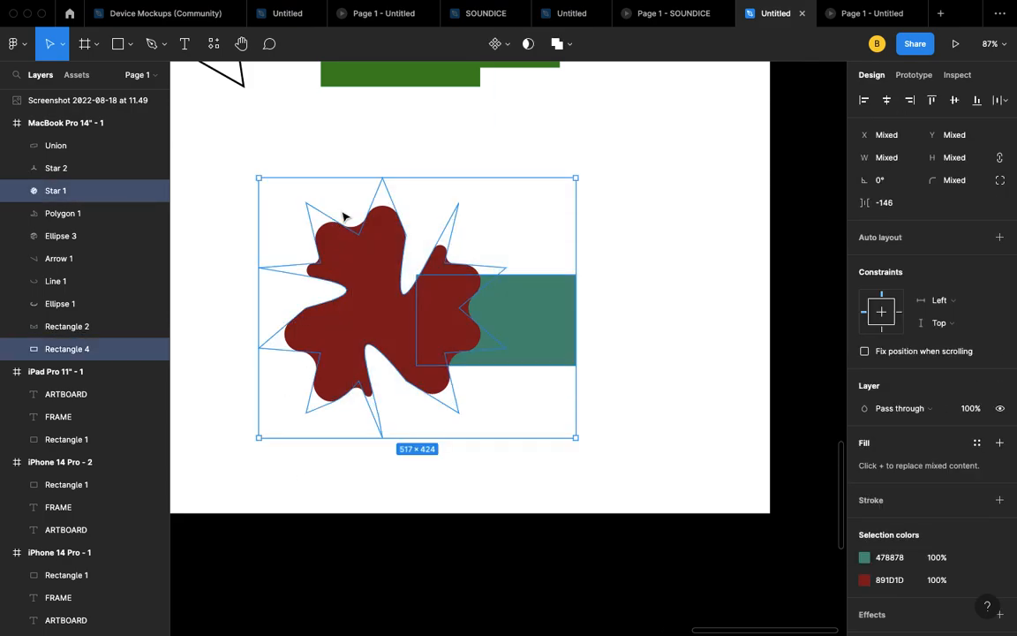
pyautogui.click(564, 44)
pyautogui.click(562, 79)
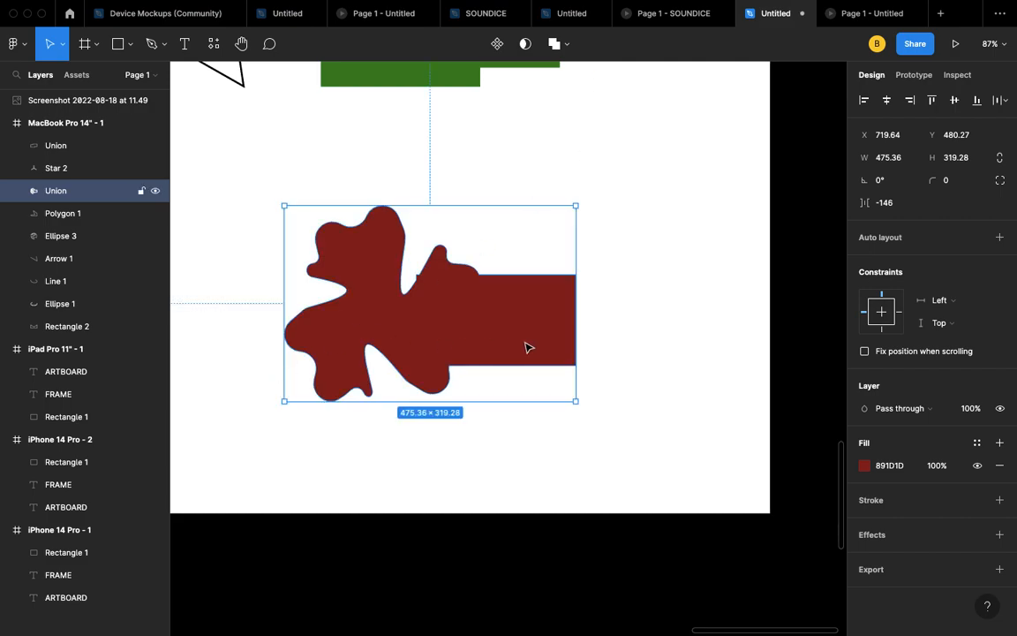
pyautogui.click(631, 287)
# - Delete the dark red union shape from the MacBook Pro 14" frame
pyautogui.scroll(-5, 631, 287)
pyautogui.scroll(2, 631, 287)
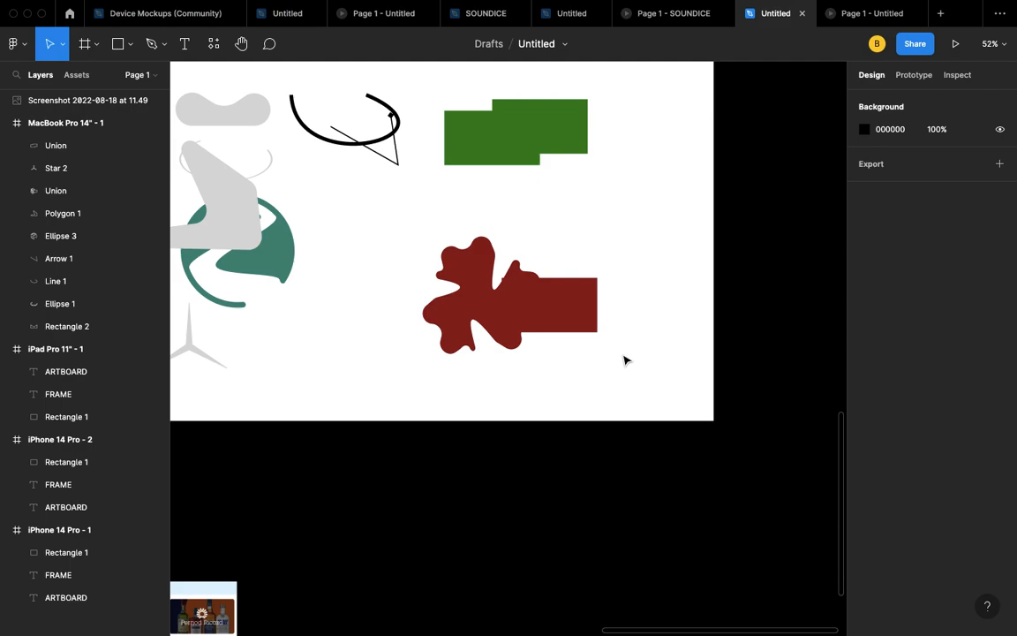
pyautogui.scroll(2, 624, 360)
pyautogui.hscroll(-1, 624, 360)
pyautogui.click(586, 372)
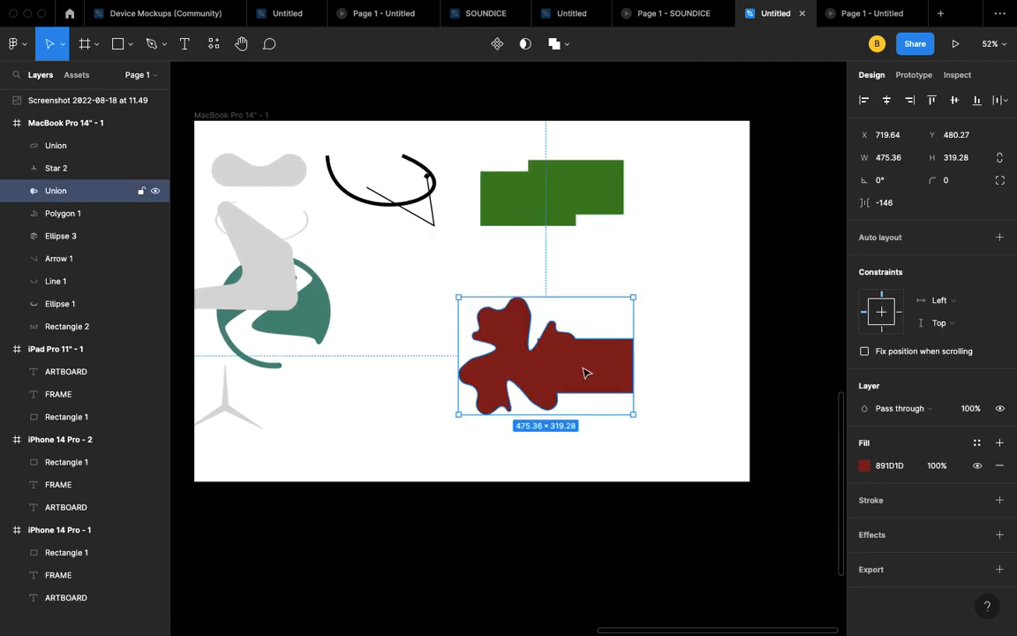
pyautogui.press('Delete')
pyautogui.scroll(1, 669, 206)
pyautogui.hscroll(-1, 669, 206)
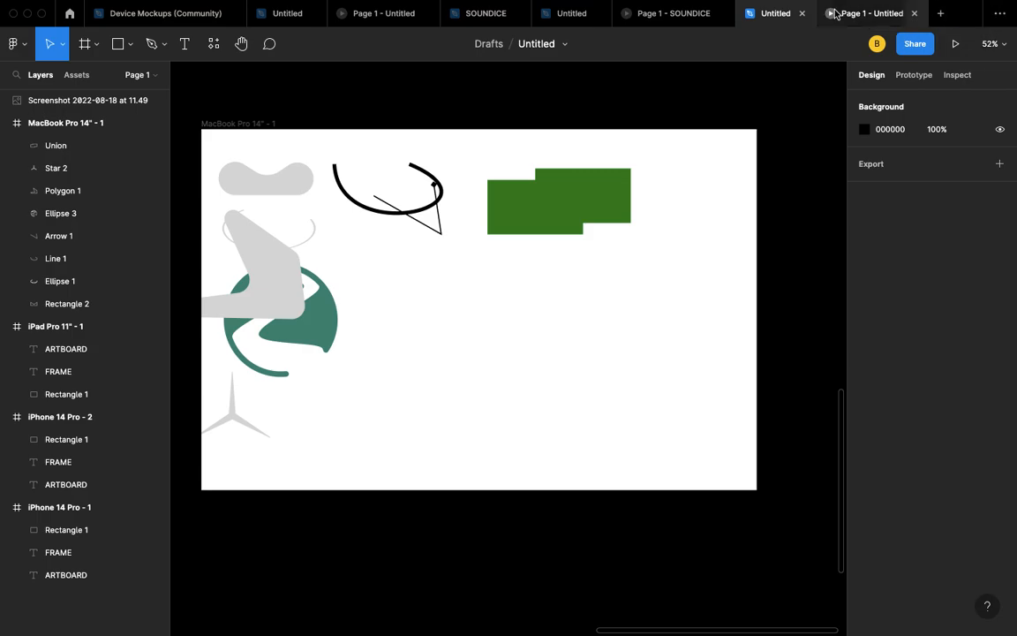
pyautogui.moveTo(187, 634)
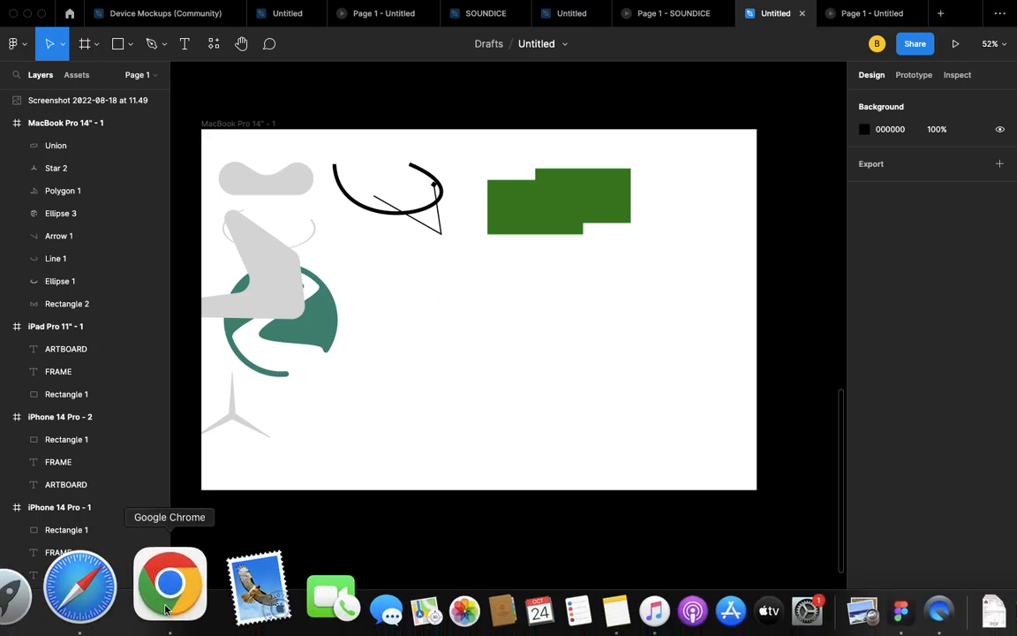
pyautogui.click(167, 608)
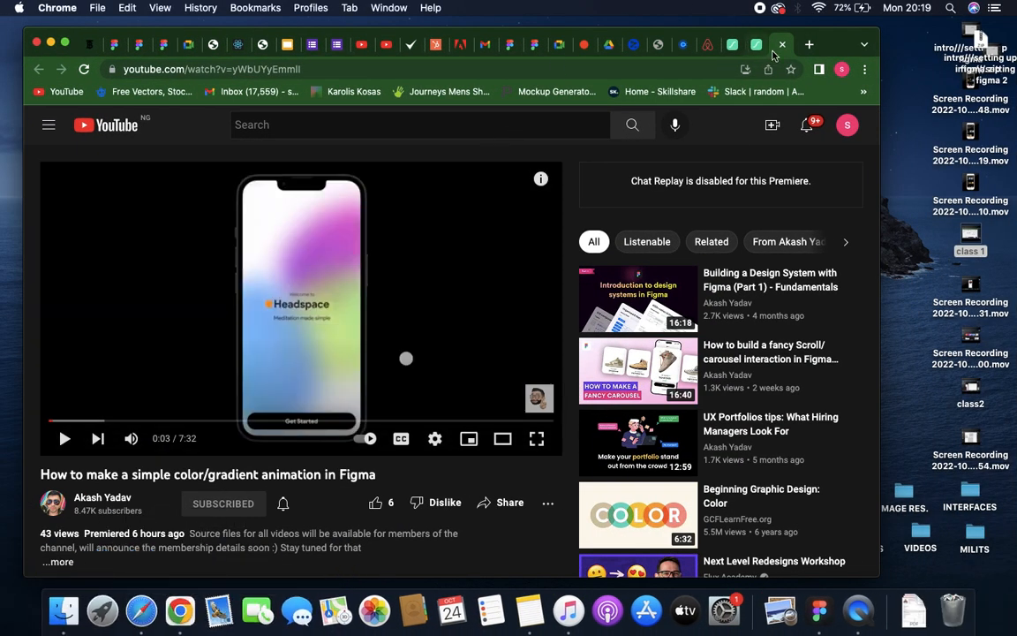
pyautogui.click(732, 45)
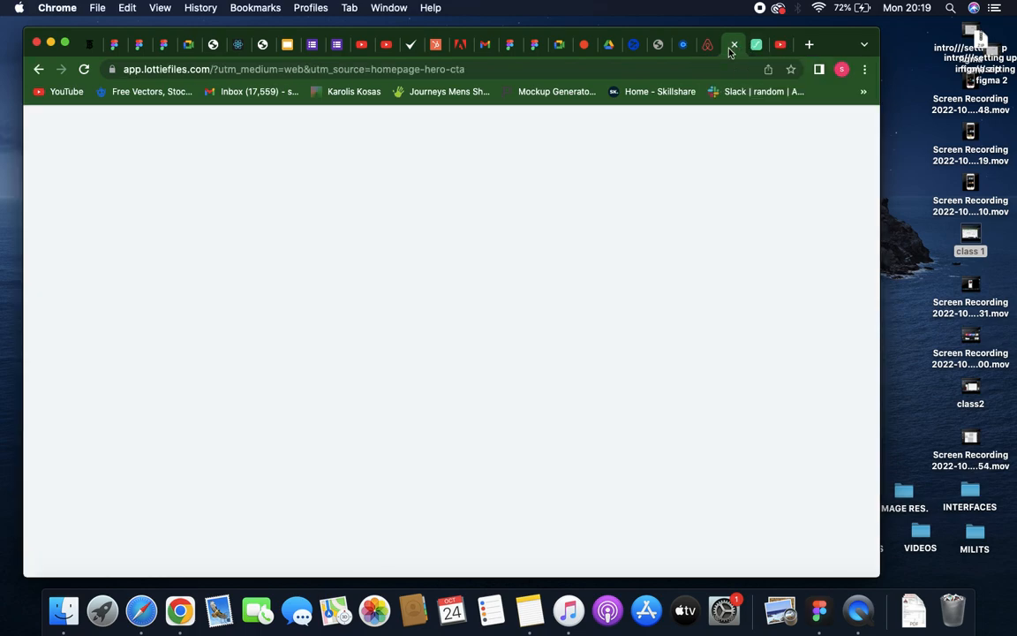
pyautogui.click(348, 70)
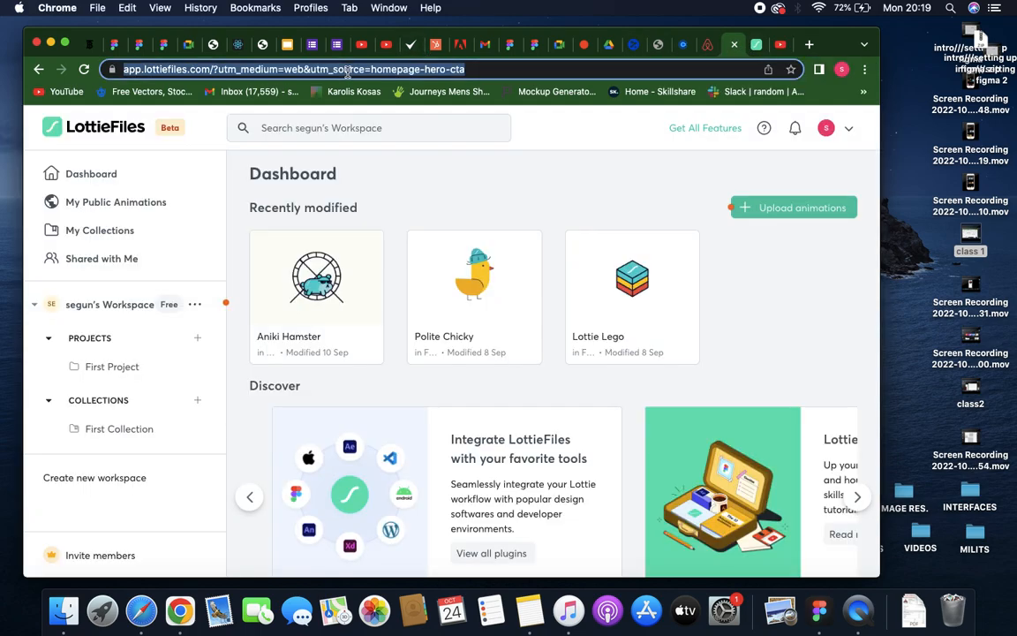
pyautogui.write('fonts')
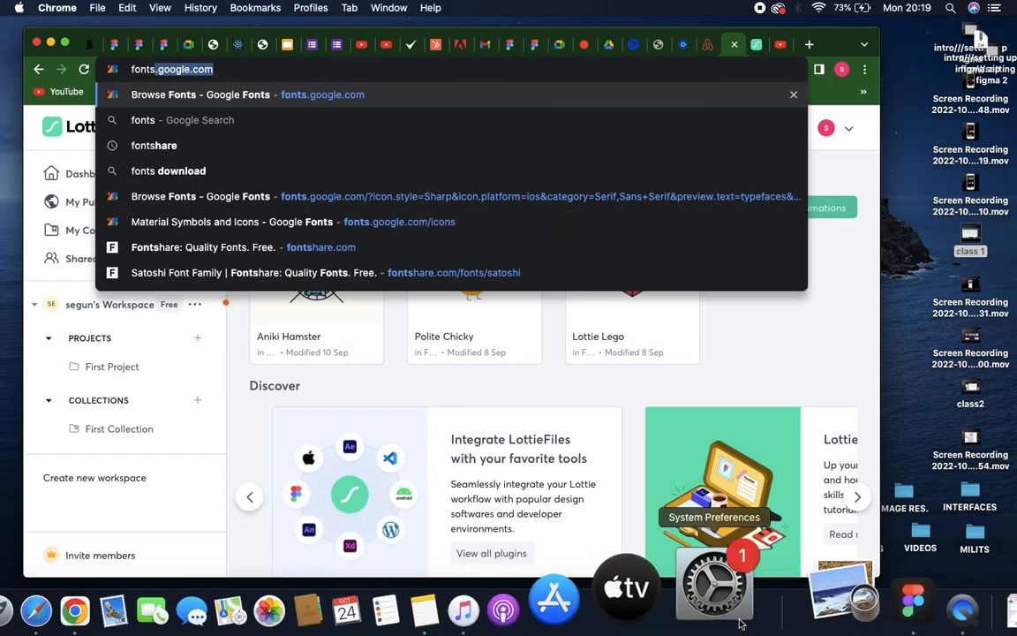
pyautogui.click(817, 612)
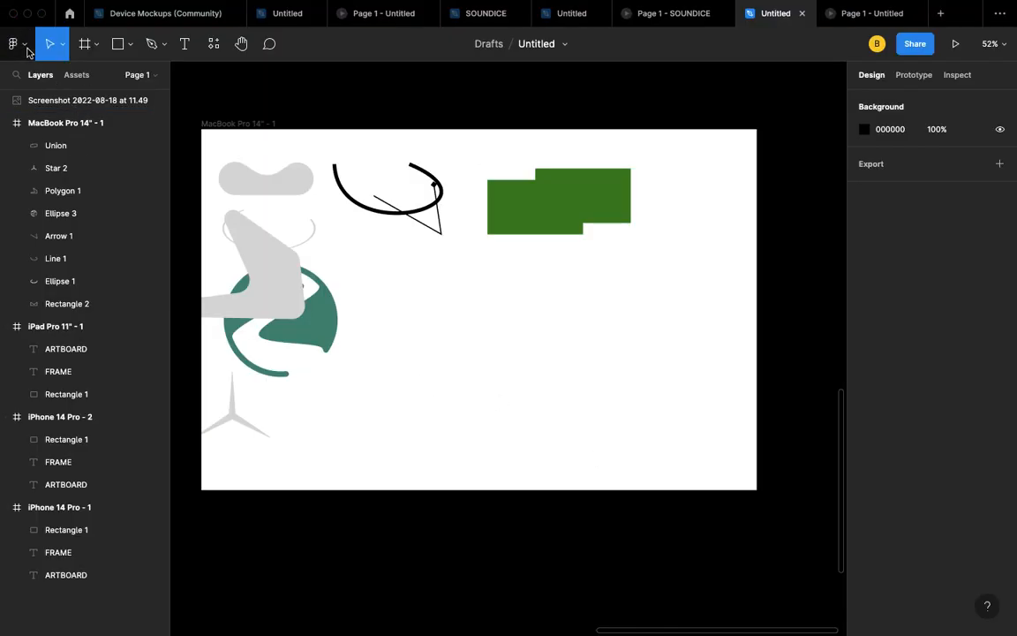
# - Run the Icons8 — icons, illustrations, photos plugin
pyautogui.click(27, 49)
pyautogui.moveTo(64, 133)
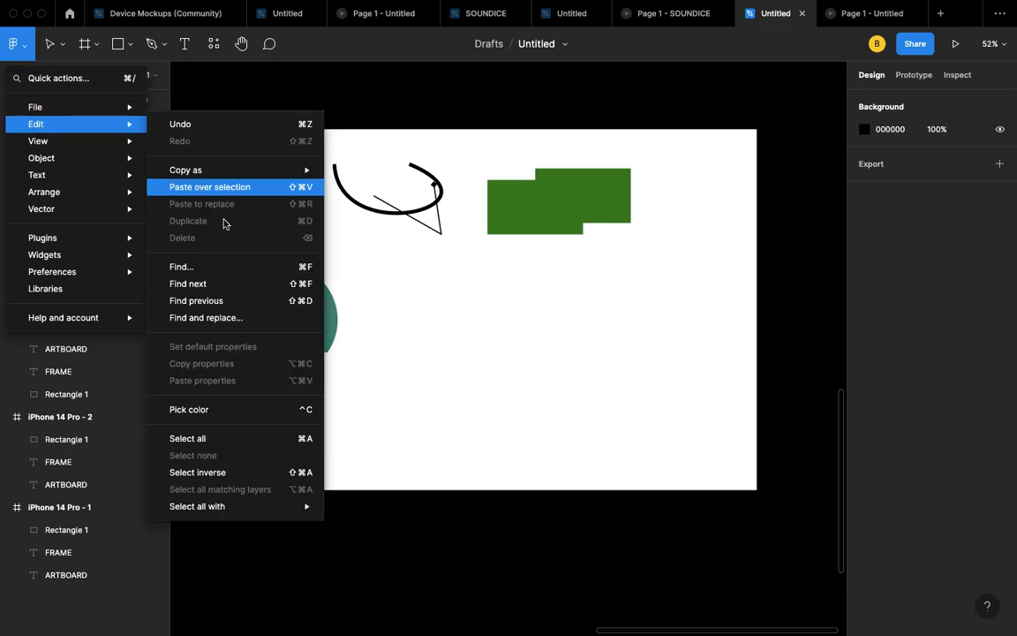
pyautogui.moveTo(81, 241)
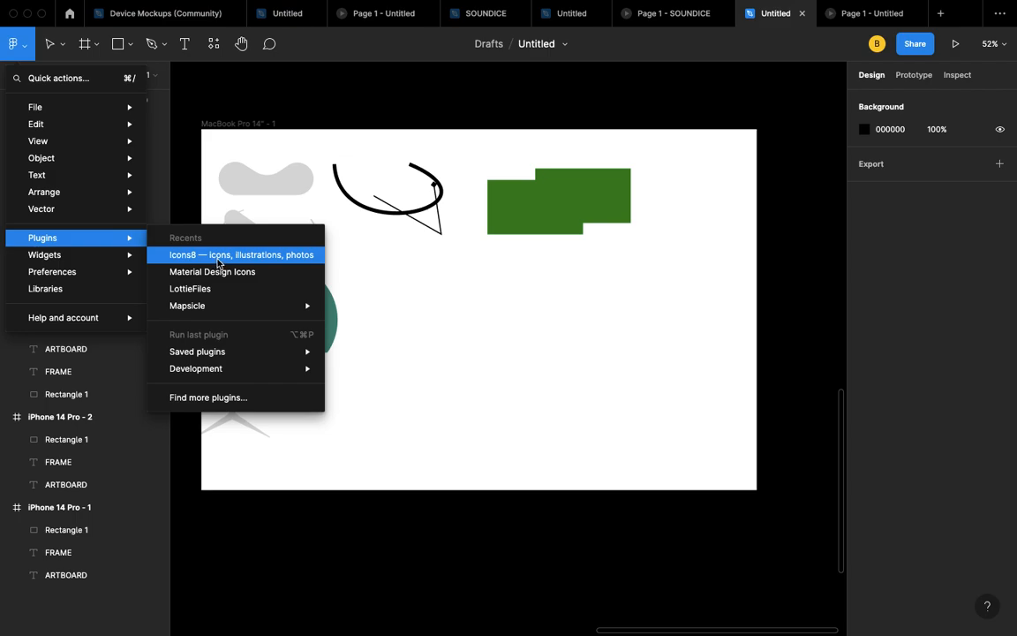
pyautogui.click(261, 260)
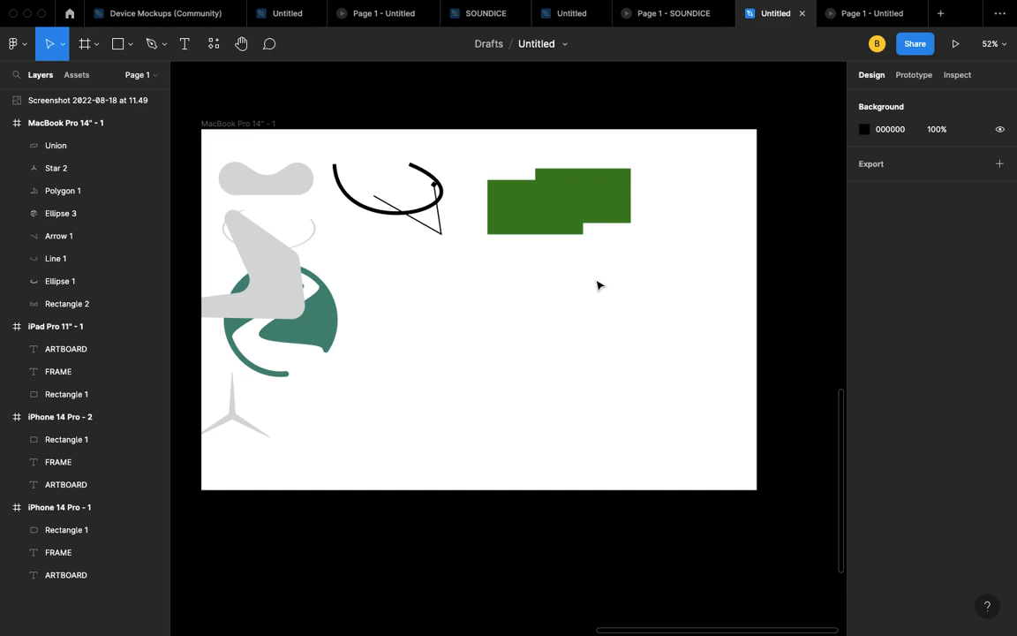
pyautogui.moveTo(946, 6)
pyautogui.scroll(-5, 456, 413)
pyautogui.scroll(5, 455, 413)
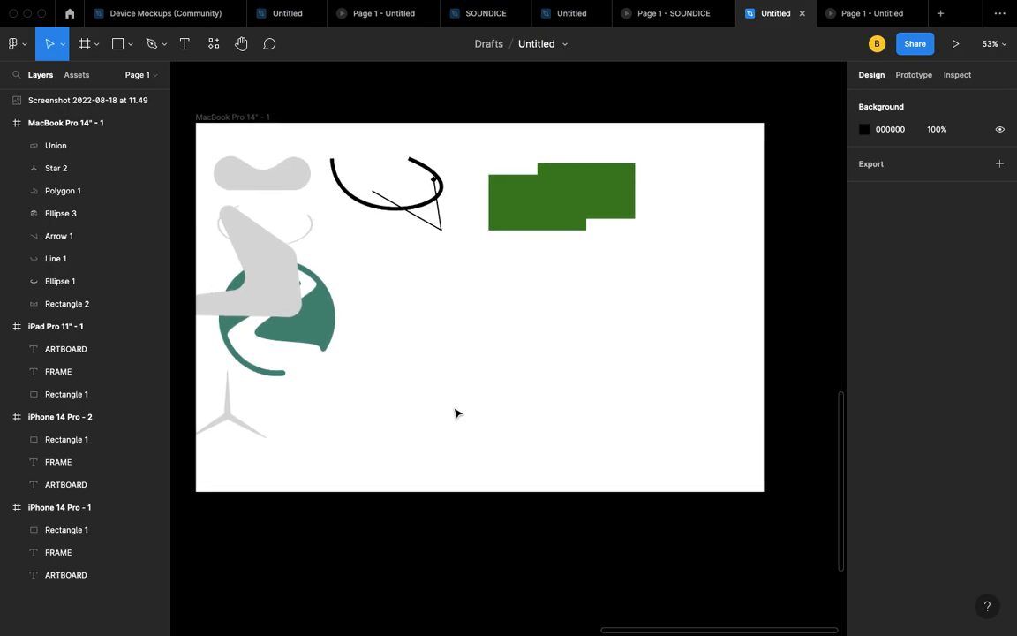
pyautogui.click(23, 48)
pyautogui.click(76, 239)
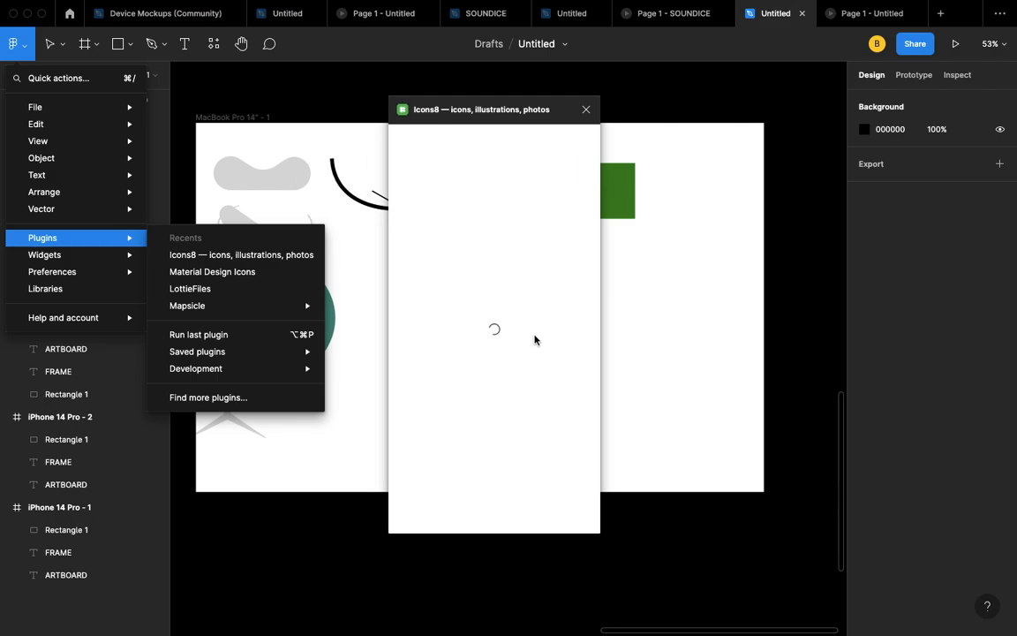
pyautogui.click(323, 173)
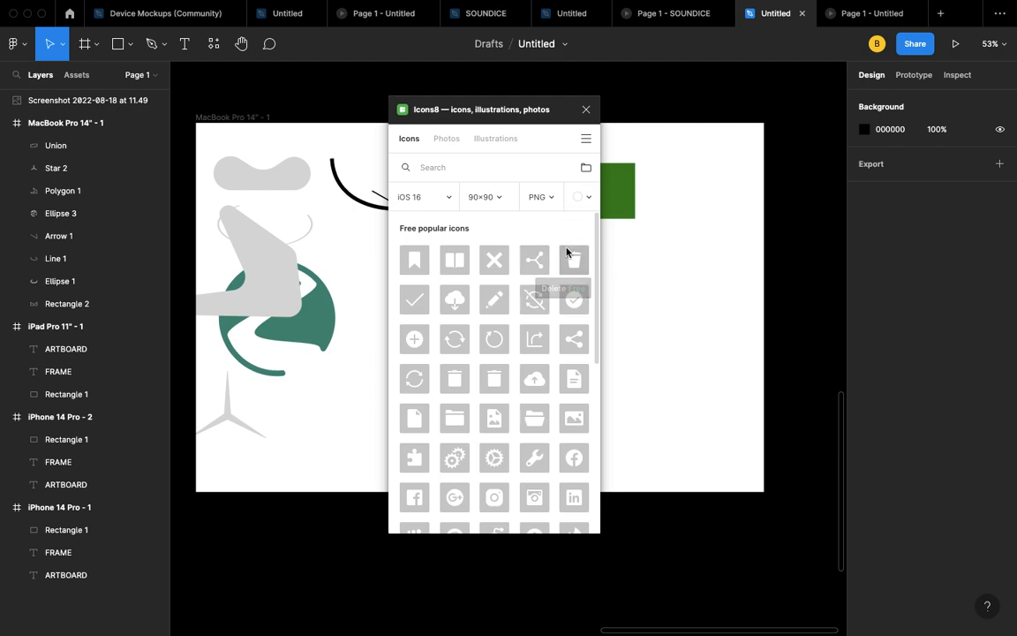
# - Set the Icons8 icon colour to black and keep PNG as the icon format
pyautogui.click(581, 201)
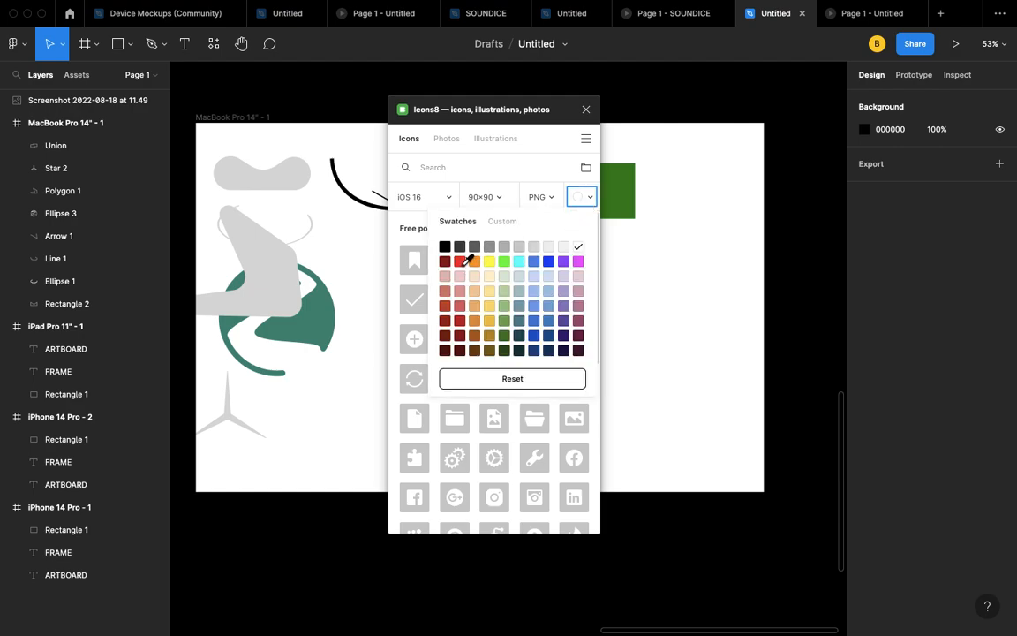
pyautogui.click(447, 248)
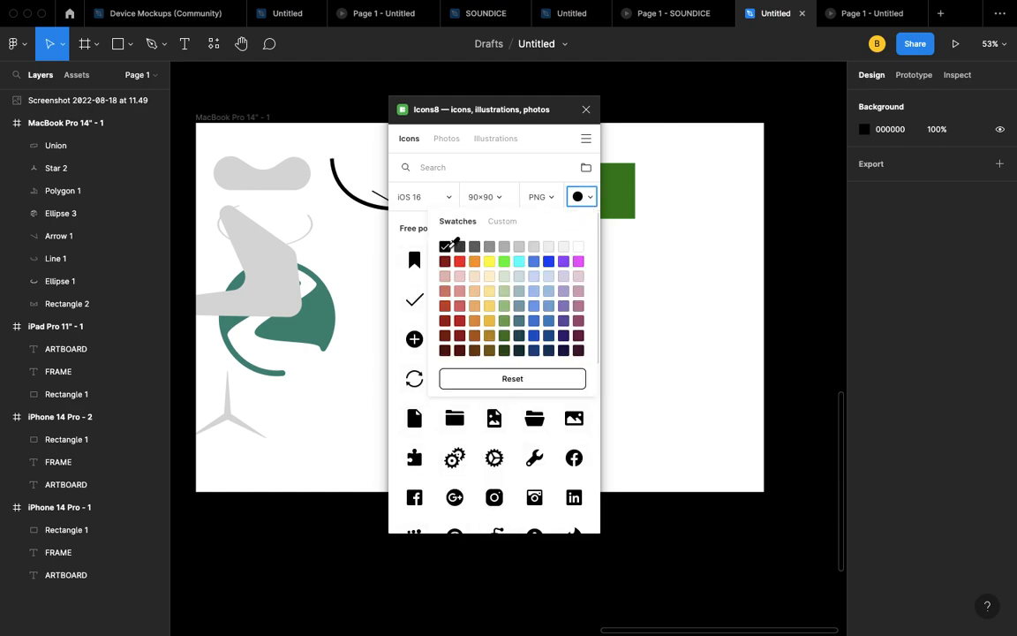
pyautogui.click(550, 200)
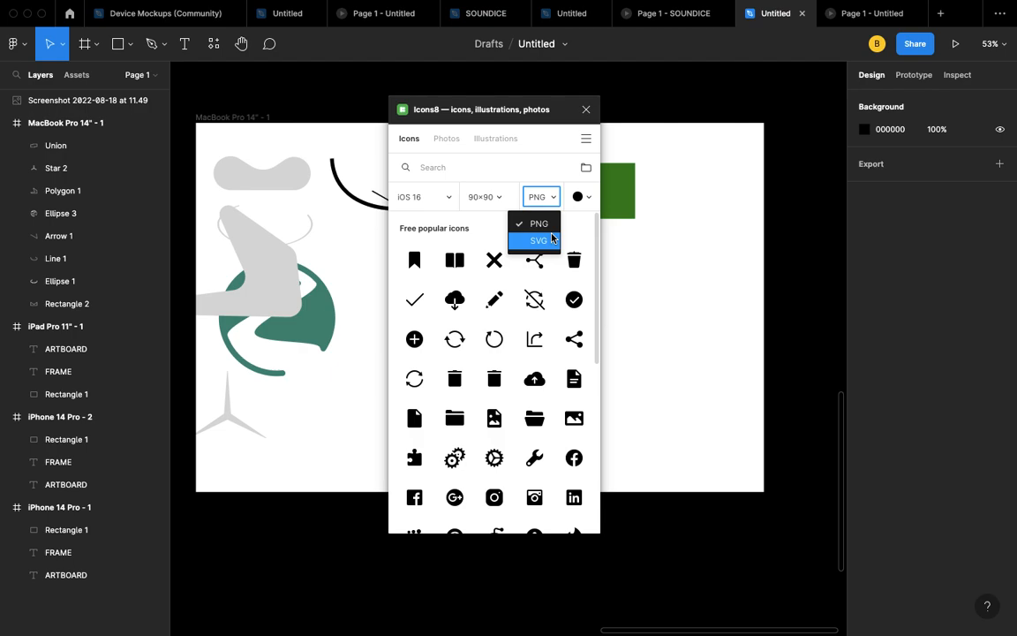
pyautogui.click(546, 227)
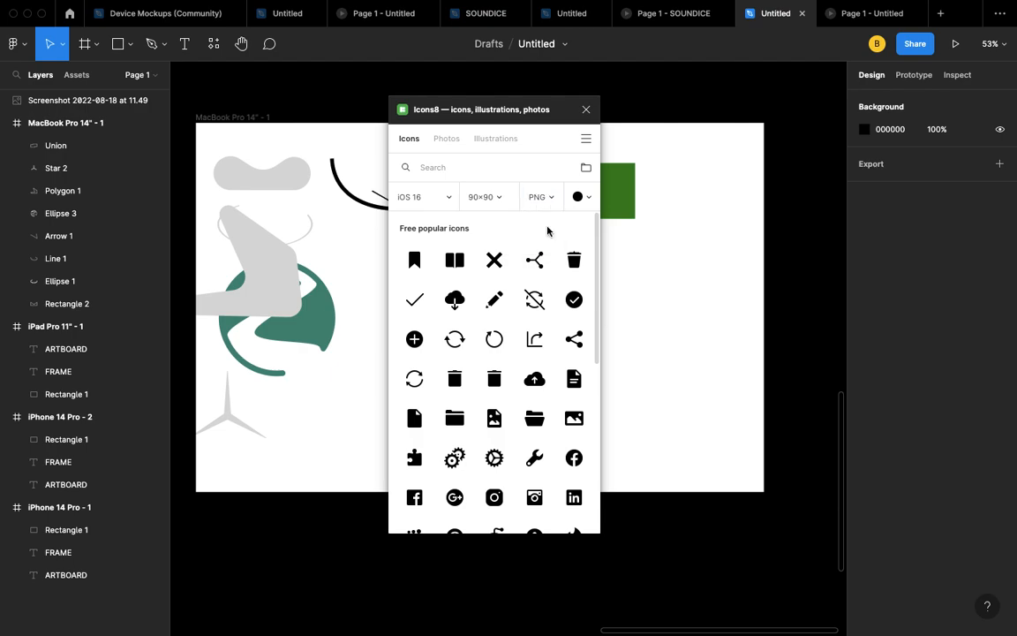
# - Browse the iOS 16 icons offered in the Icons8 plugin
pyautogui.scroll(-1, 454, 274)
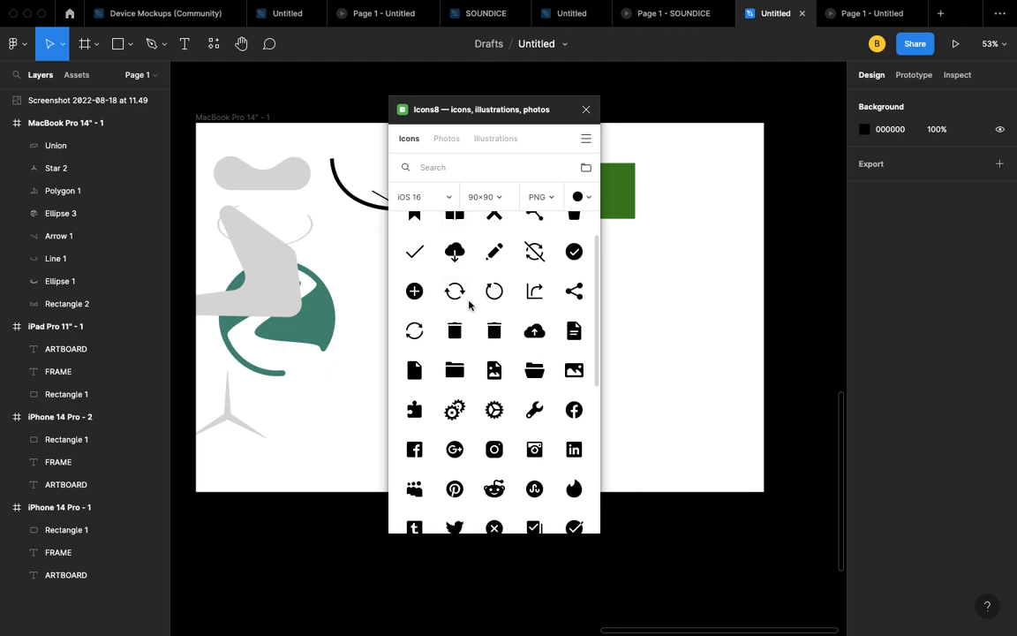
pyautogui.scroll(-1, 506, 393)
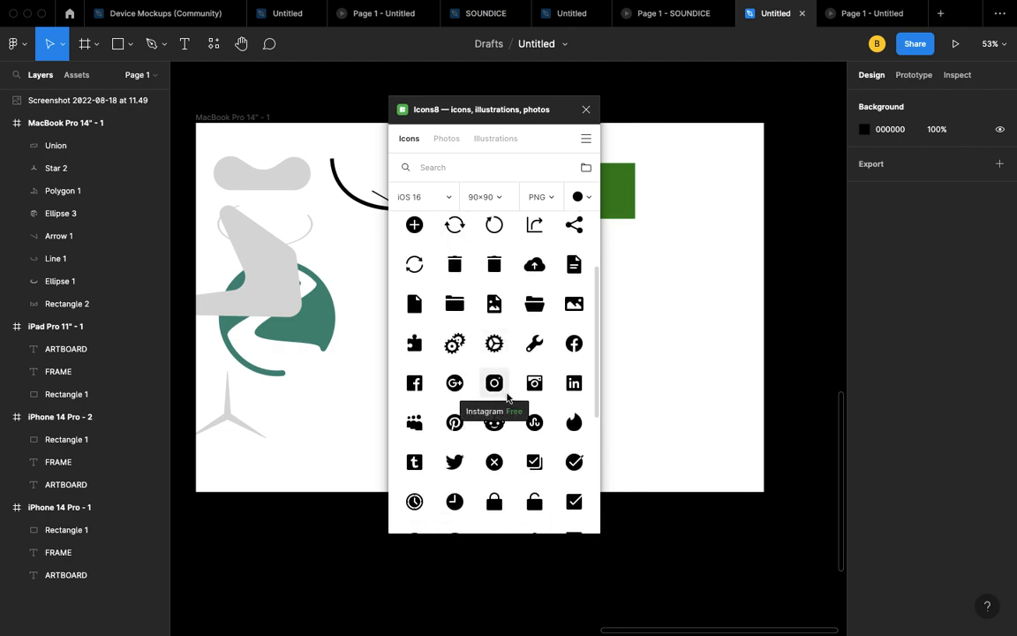
pyautogui.scroll(-1, 507, 398)
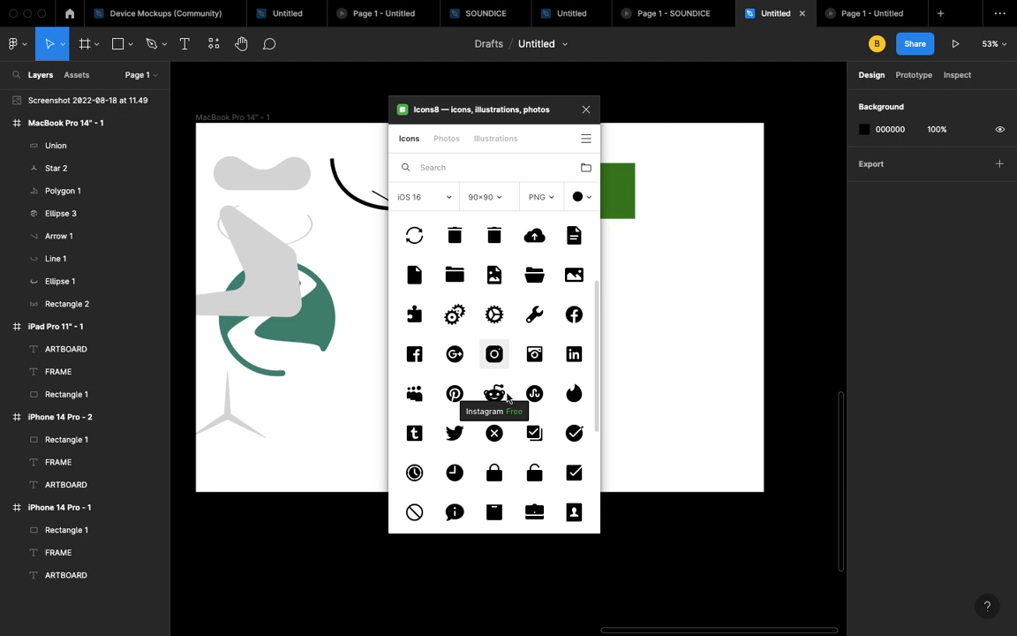
pyautogui.scroll(-1, 508, 399)
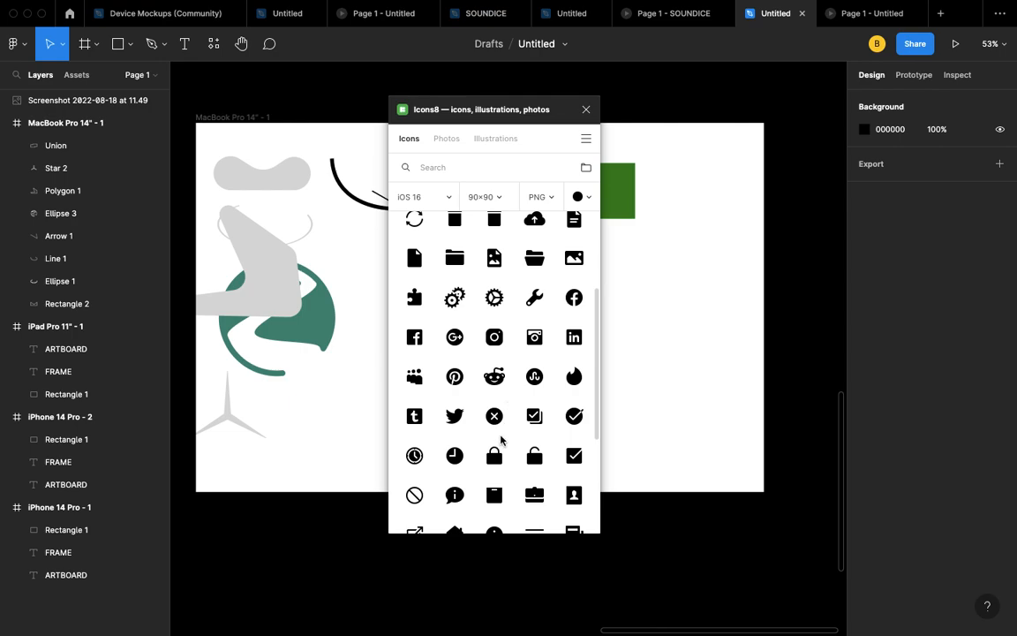
pyautogui.scroll(-1, 499, 387)
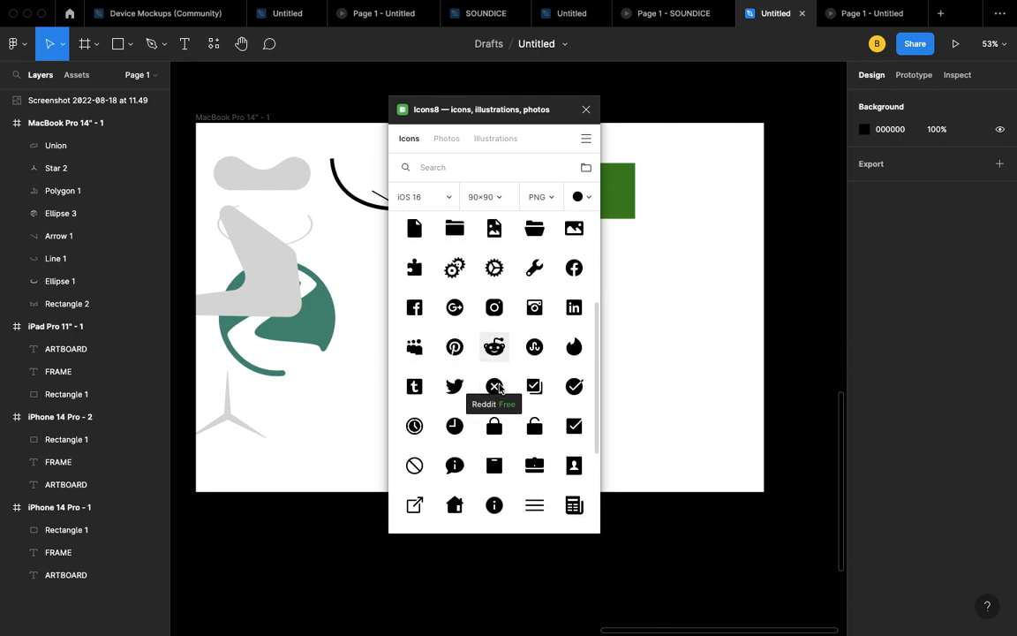
pyautogui.scroll(-5, 499, 388)
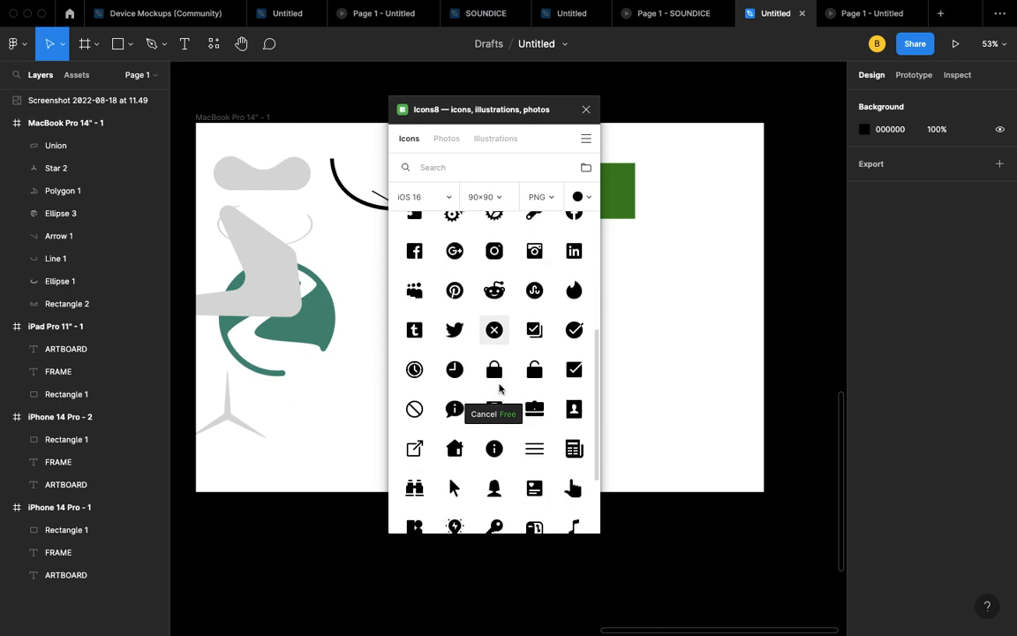
pyautogui.scroll(-4, 524, 415)
pyautogui.scroll(-4, 524, 414)
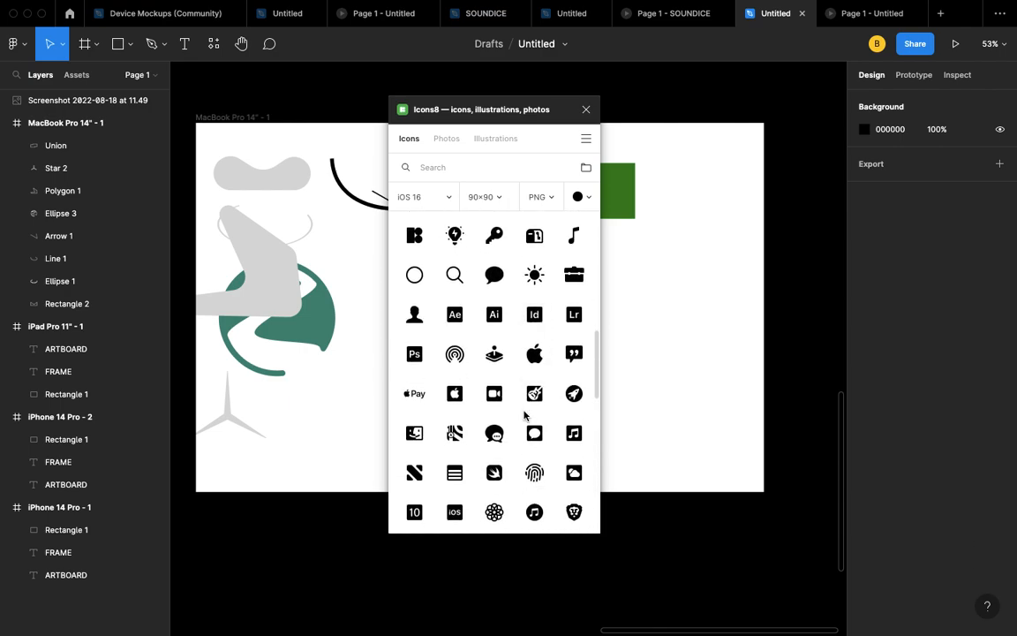
pyautogui.scroll(-1, 524, 415)
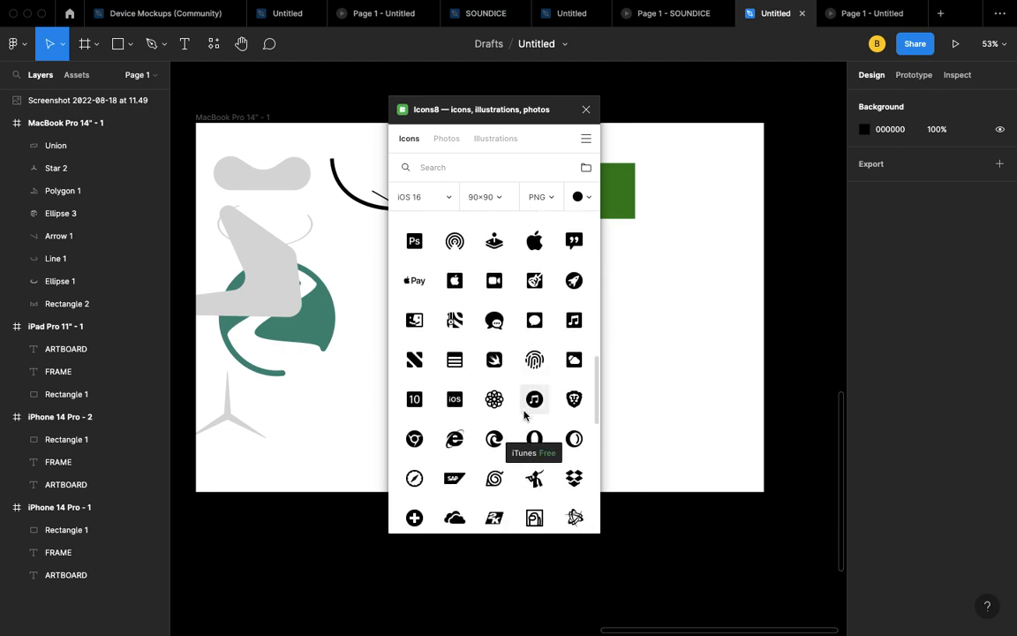
pyautogui.scroll(-5, 524, 415)
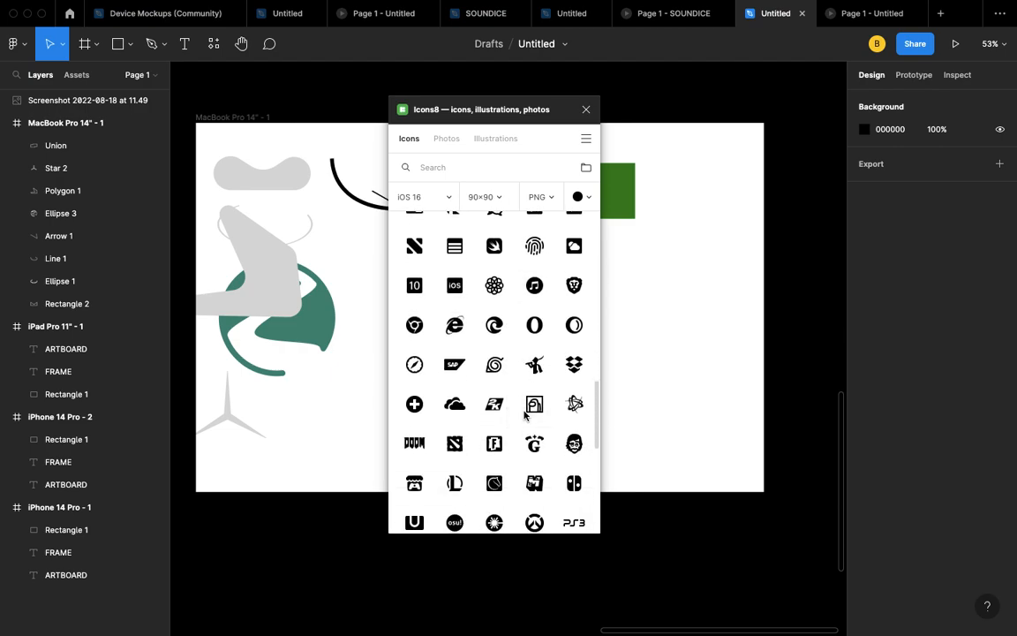
# - Insert the Bookmark icon from Icons8 twice, once on the canvas and once in the MacBook Pro 14" frame
pyautogui.scroll(-10, 526, 415)
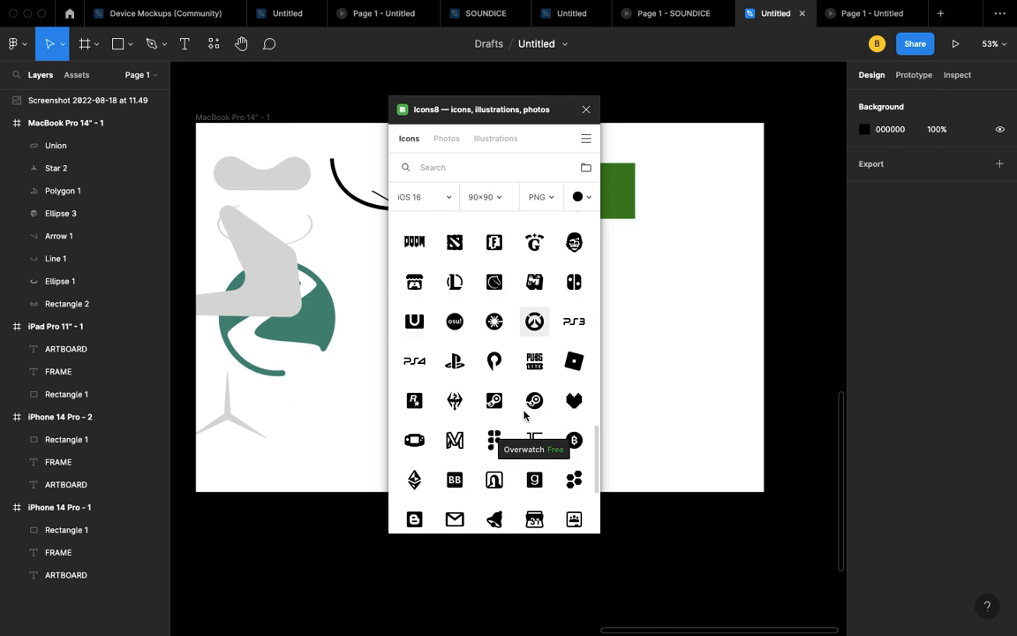
pyautogui.scroll(-2, 526, 410)
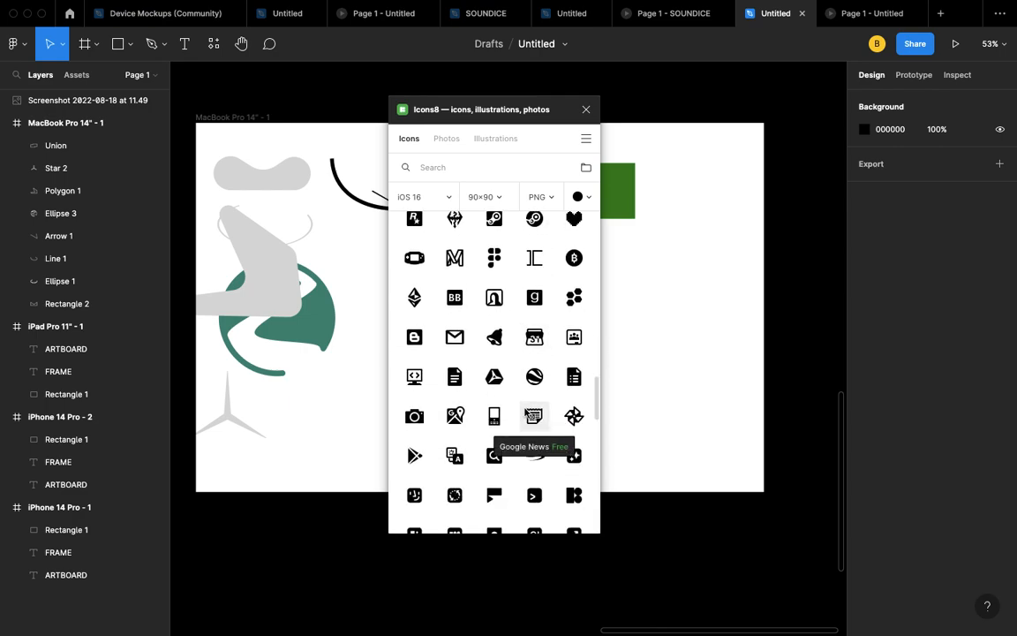
pyautogui.scroll(-4, 526, 413)
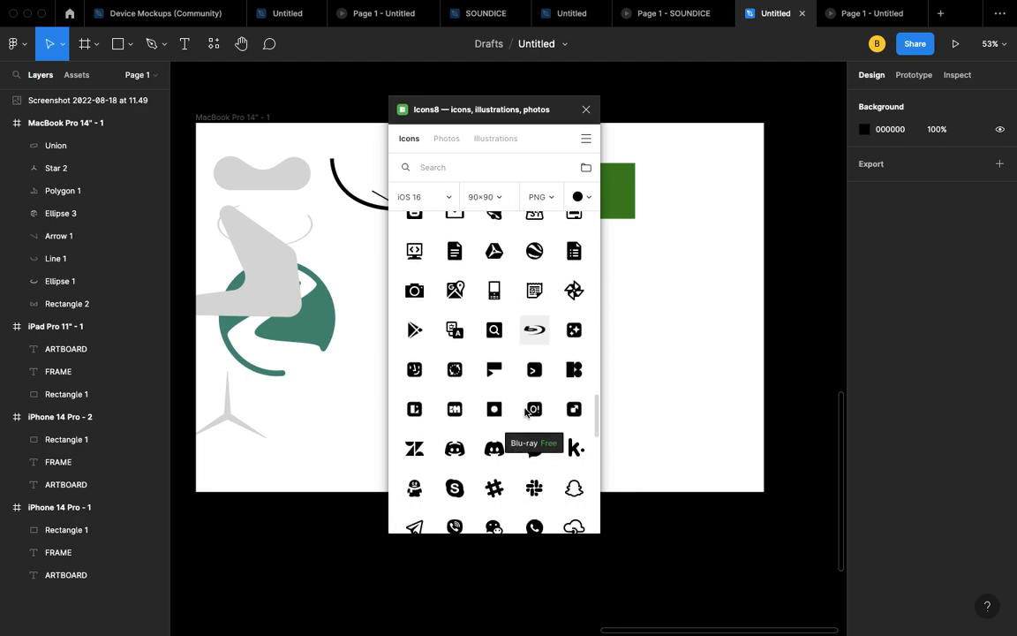
pyautogui.scroll(-3, 525, 411)
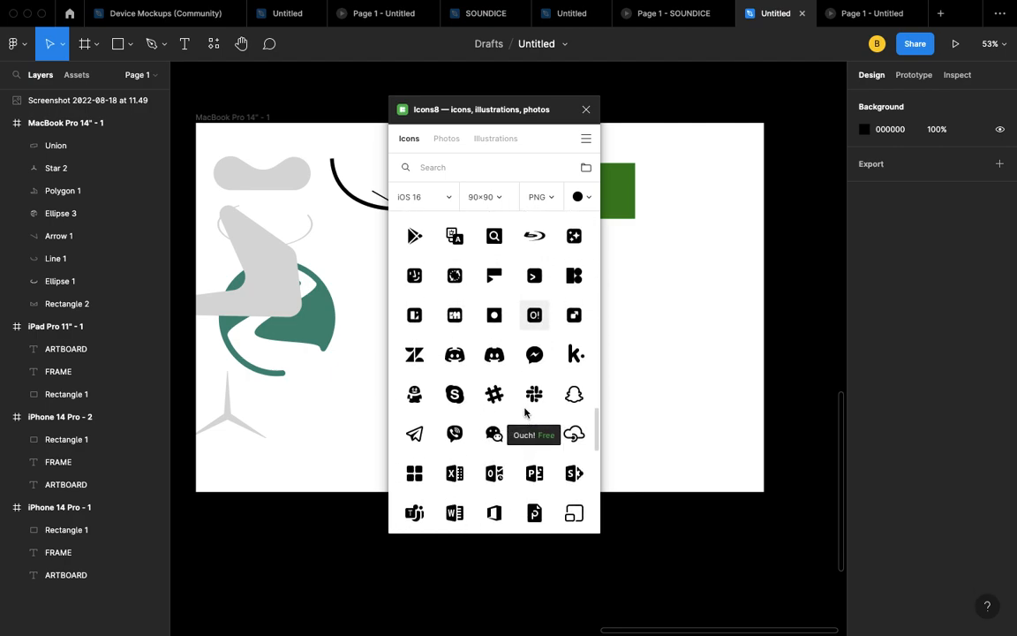
pyautogui.scroll(20, 525, 412)
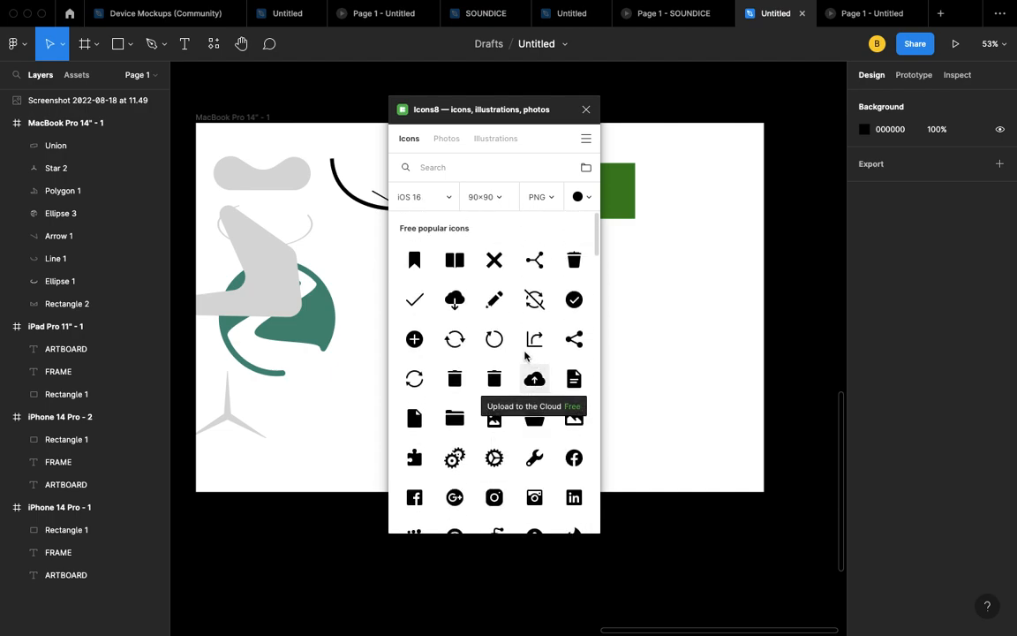
pyautogui.click(414, 260)
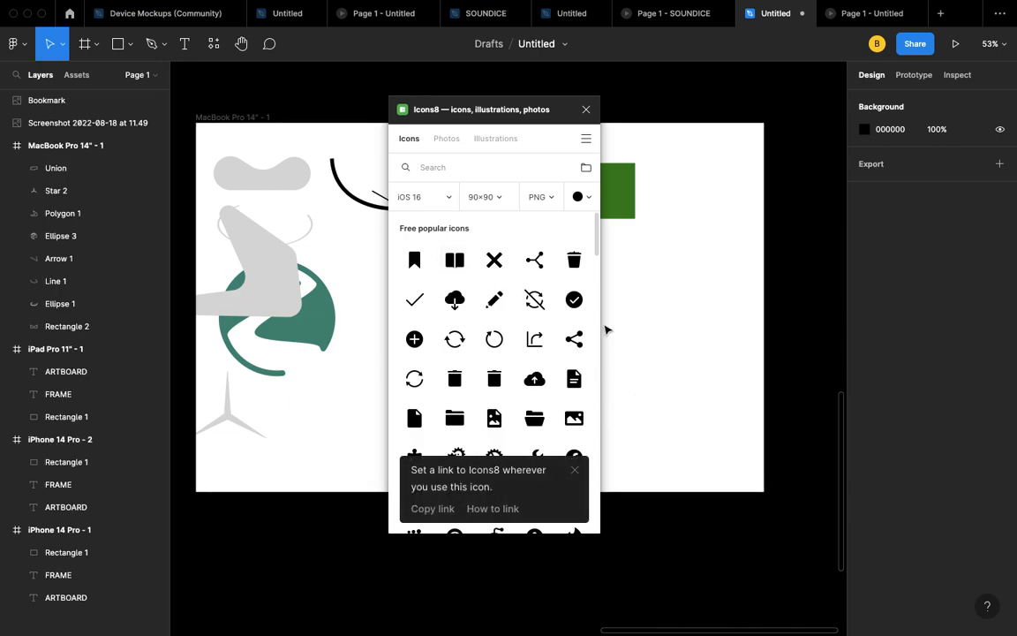
pyautogui.moveTo(414, 260); pyautogui.dragTo(696, 281)
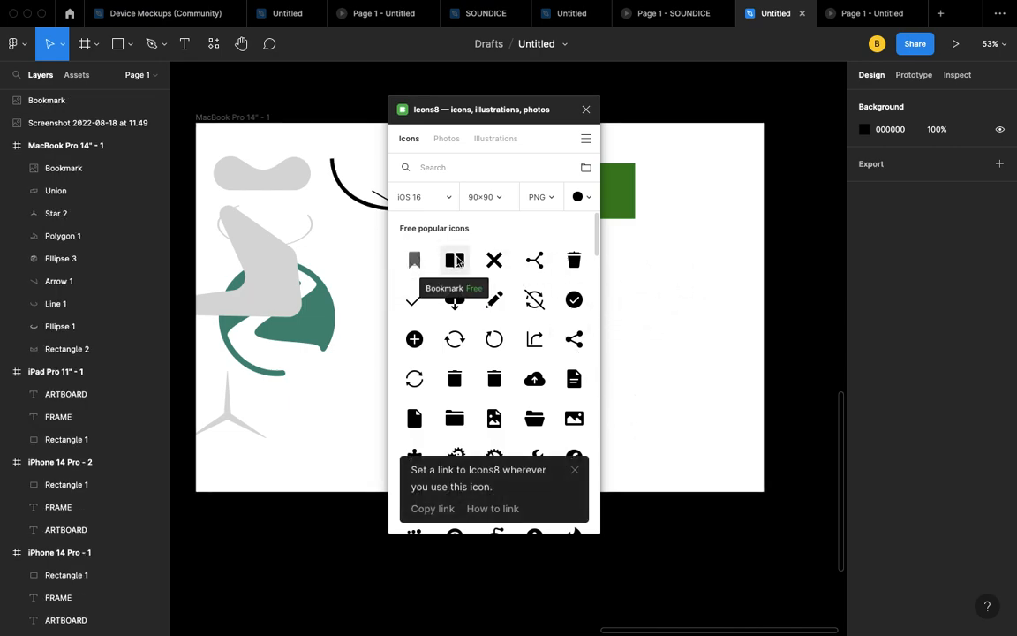
# - Add the Download from the Cloud icon from Icons8 to the MacBook Pro 14" frame
pyautogui.scroll(-1, 477, 309)
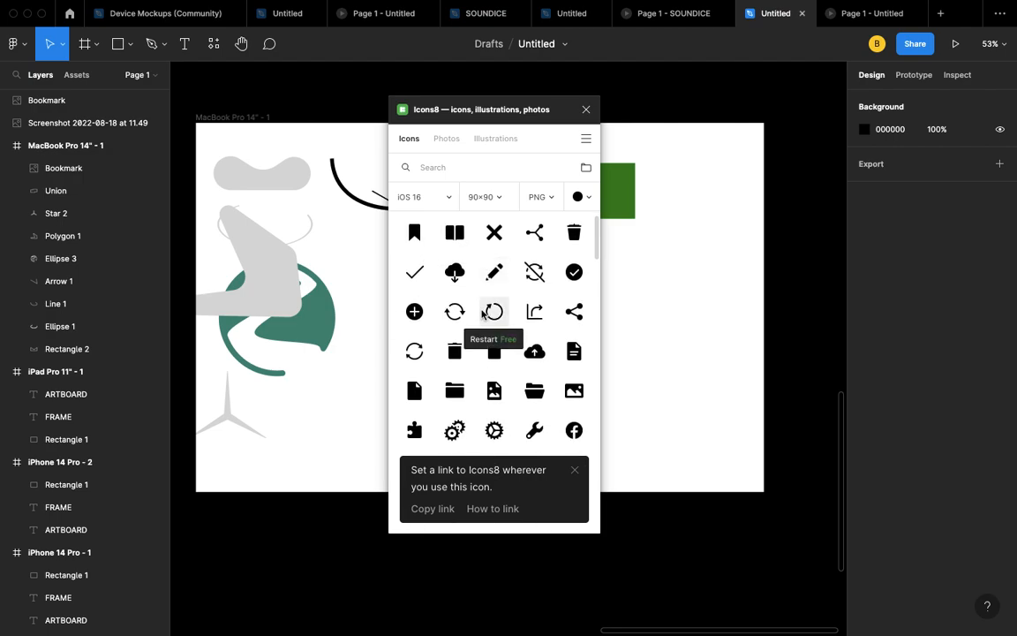
pyautogui.moveTo(455, 272); pyautogui.dragTo(671, 326)
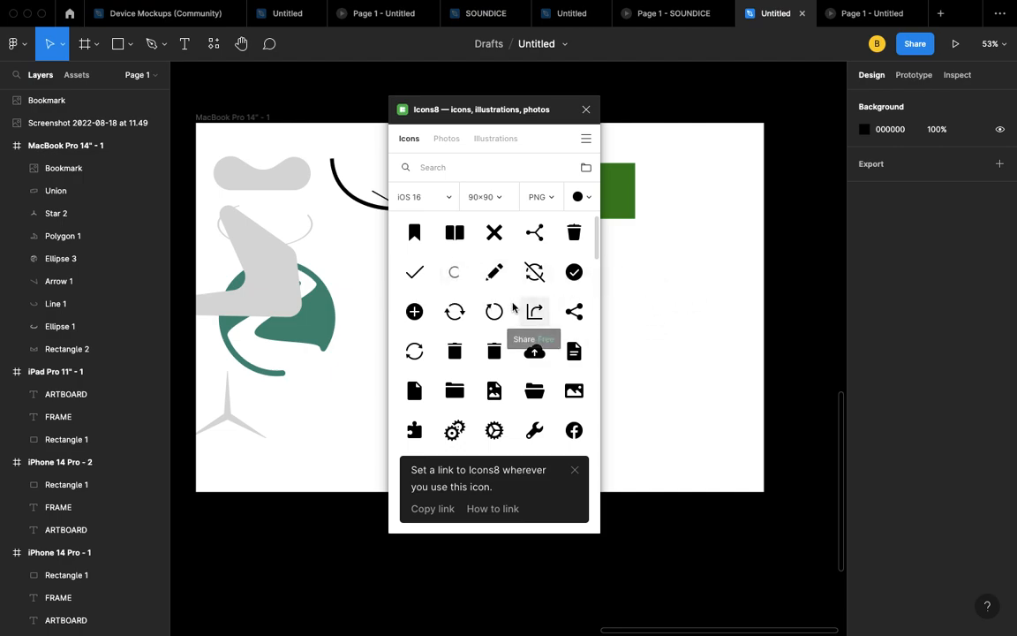
pyautogui.scroll(-1, 452, 371)
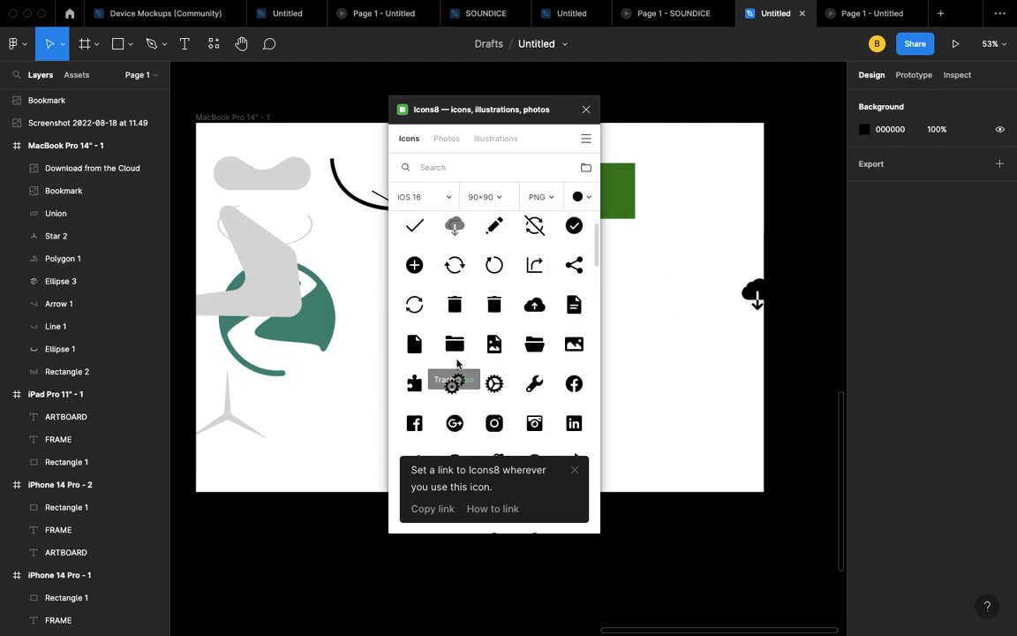
# - Add the Speech Bubble icon from Icons8 to the MacBook Pro 14" frame and close the plugin
pyautogui.scroll(-1, 506, 365)
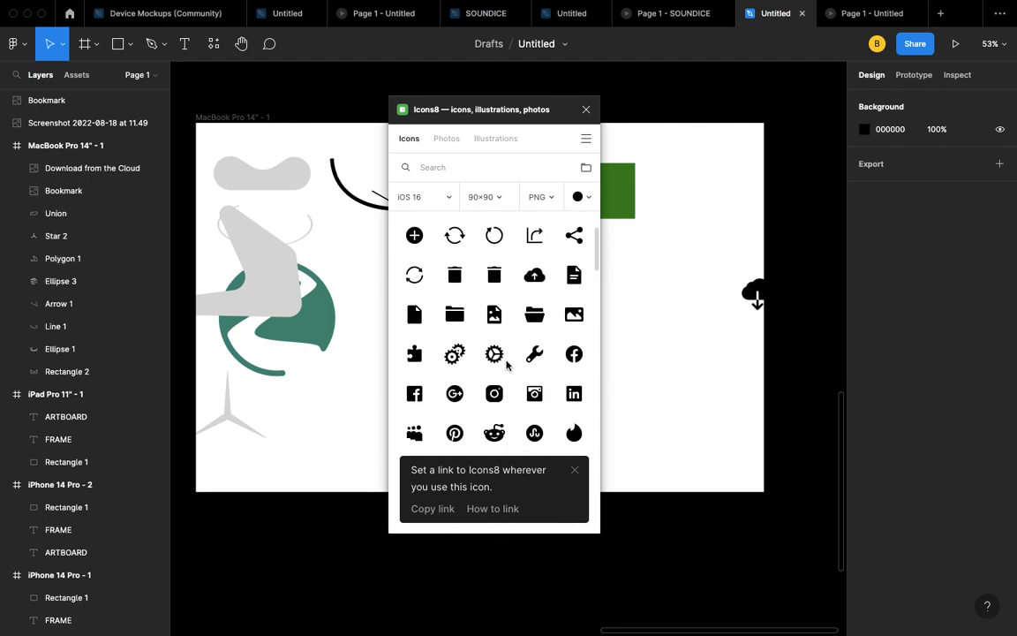
pyautogui.scroll(-1, 506, 365)
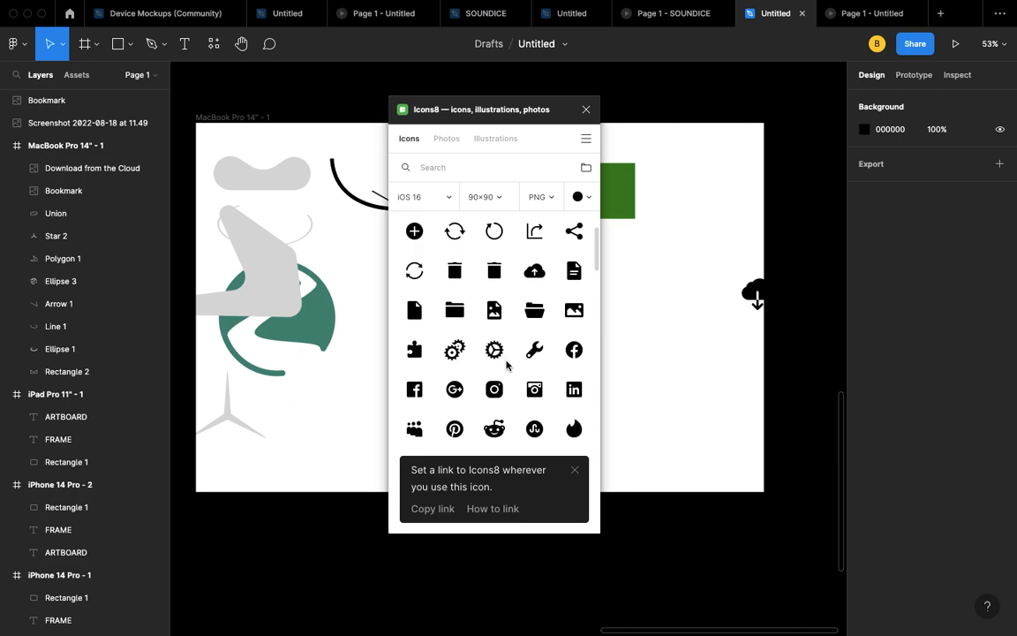
pyautogui.scroll(-4, 506, 365)
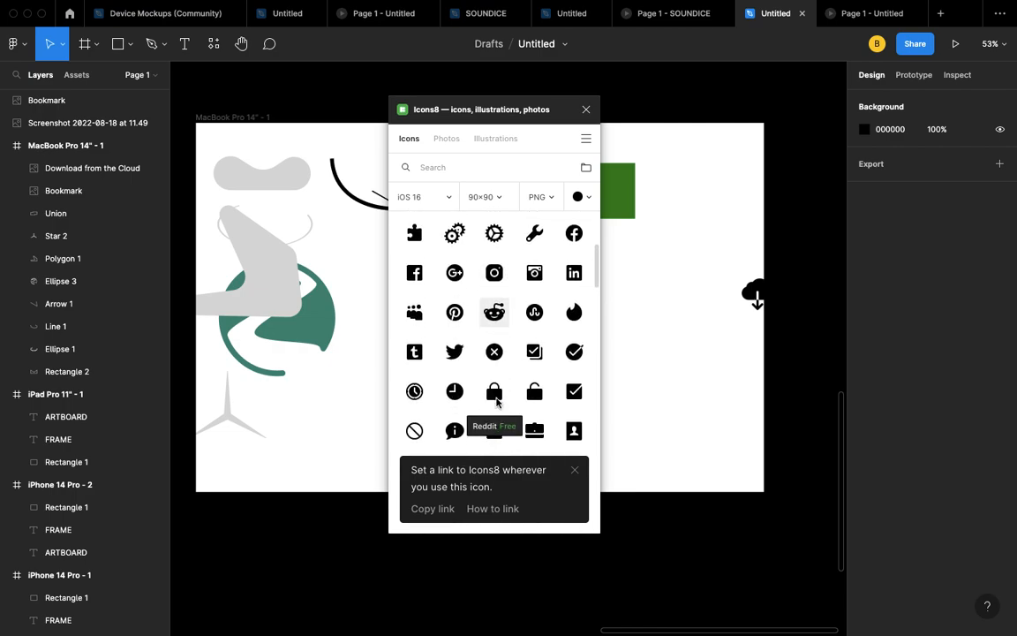
pyautogui.scroll(-1, 496, 402)
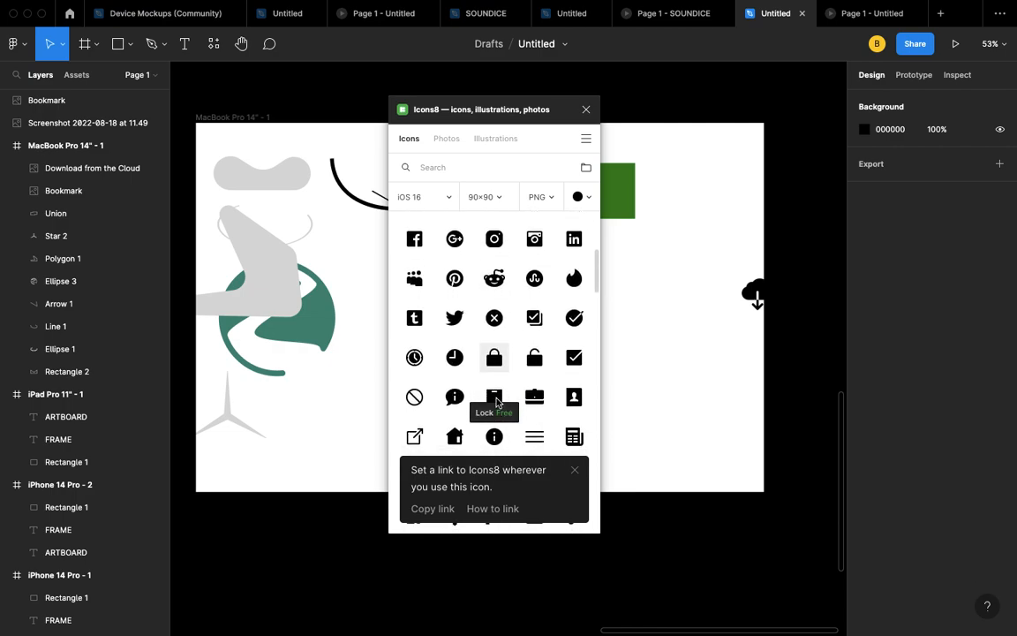
pyautogui.scroll(-6, 496, 401)
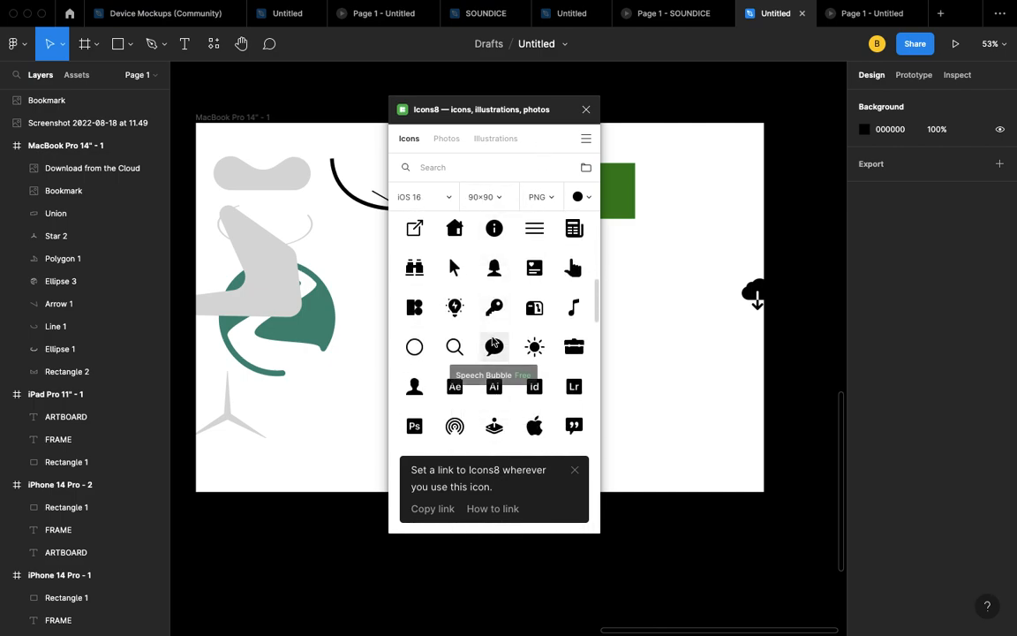
pyautogui.moveTo(494, 346); pyautogui.dragTo(701, 335)
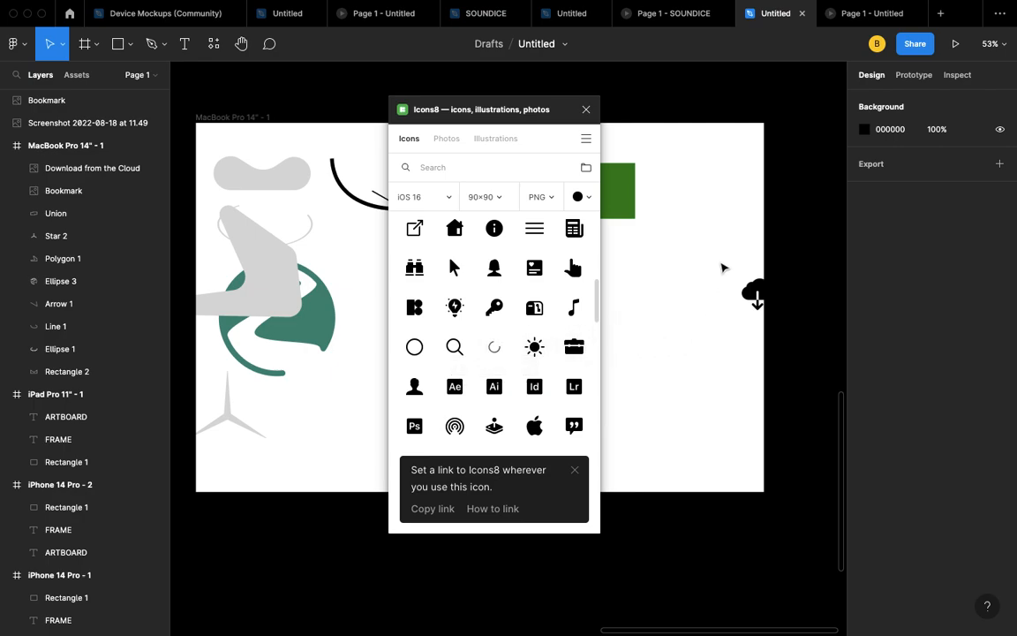
pyautogui.click(584, 109)
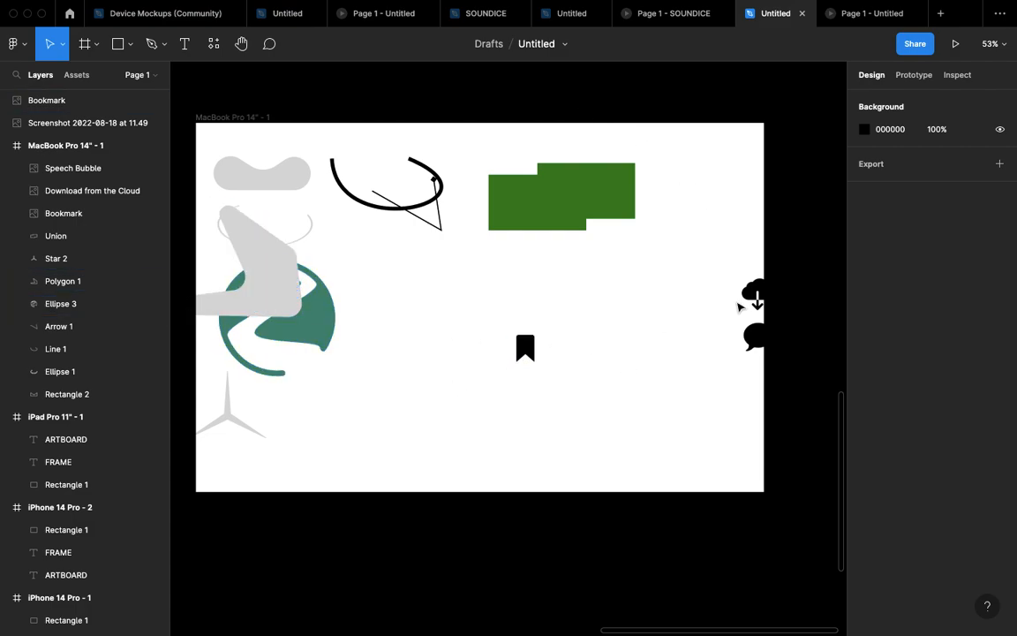
# - Arrange the cloud download, speech bubble and bookmark icons in a row below the black ellipse arc and arrow
pyautogui.moveTo(756, 291); pyautogui.dragTo(406, 263)
pyautogui.moveTo(752, 337); pyautogui.dragTo(430, 261)
pyautogui.moveTo(528, 358); pyautogui.dragTo(474, 274)
pyautogui.hotkey('shift', '0')
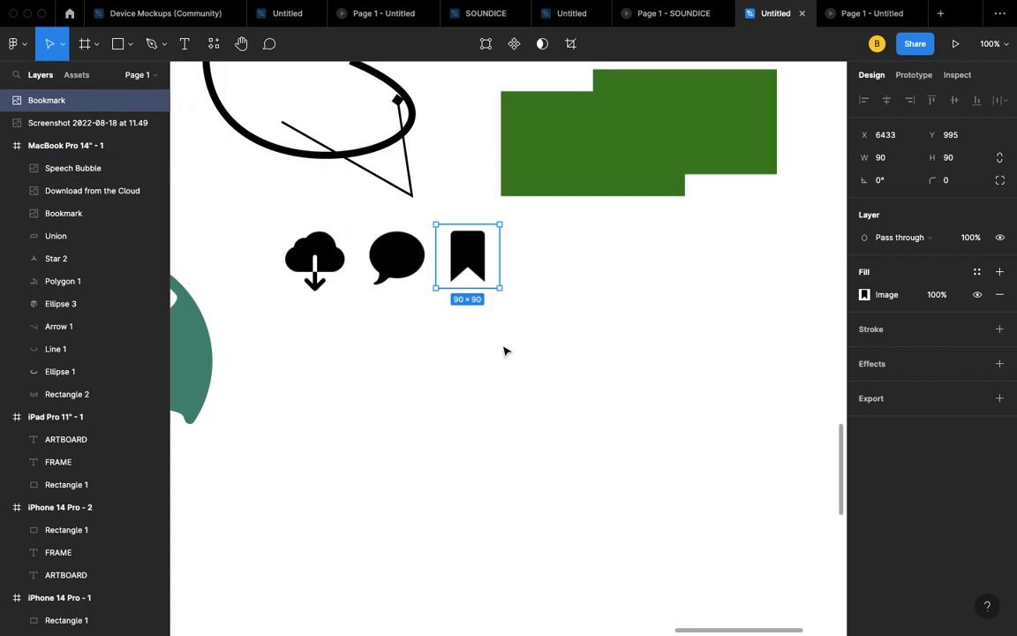
# - Switch to Chrome and check the Bookmarks entry among the browser's options
pyautogui.moveTo(55, 630)
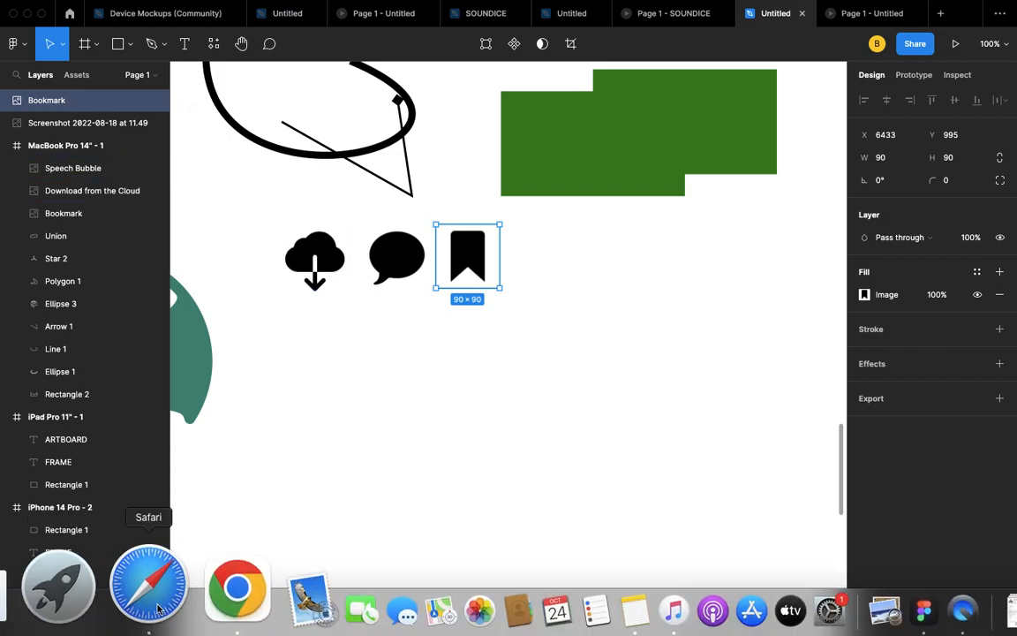
pyautogui.click(163, 586)
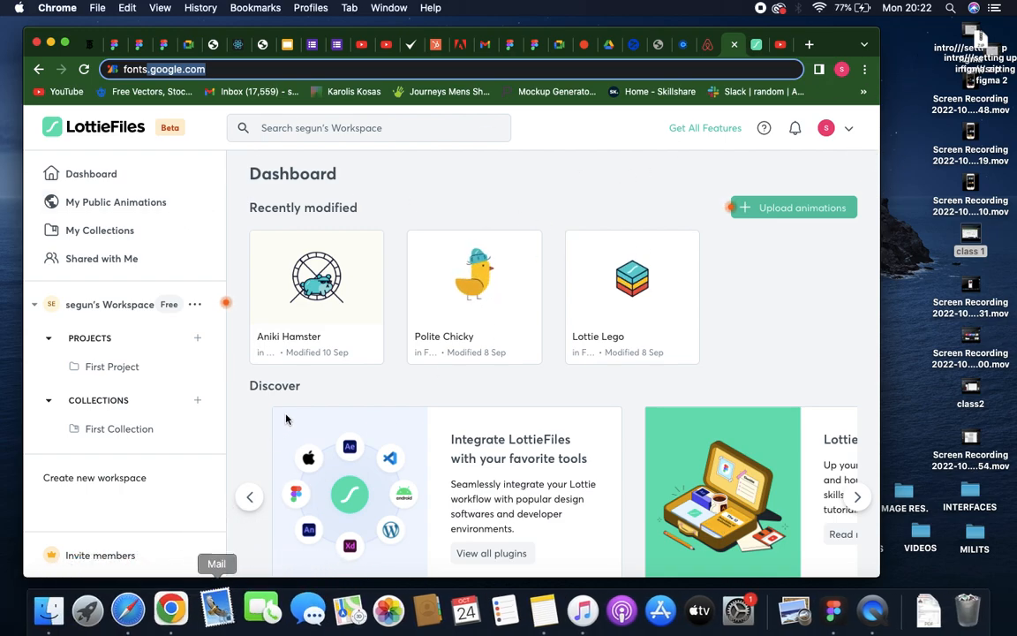
pyautogui.click(865, 69)
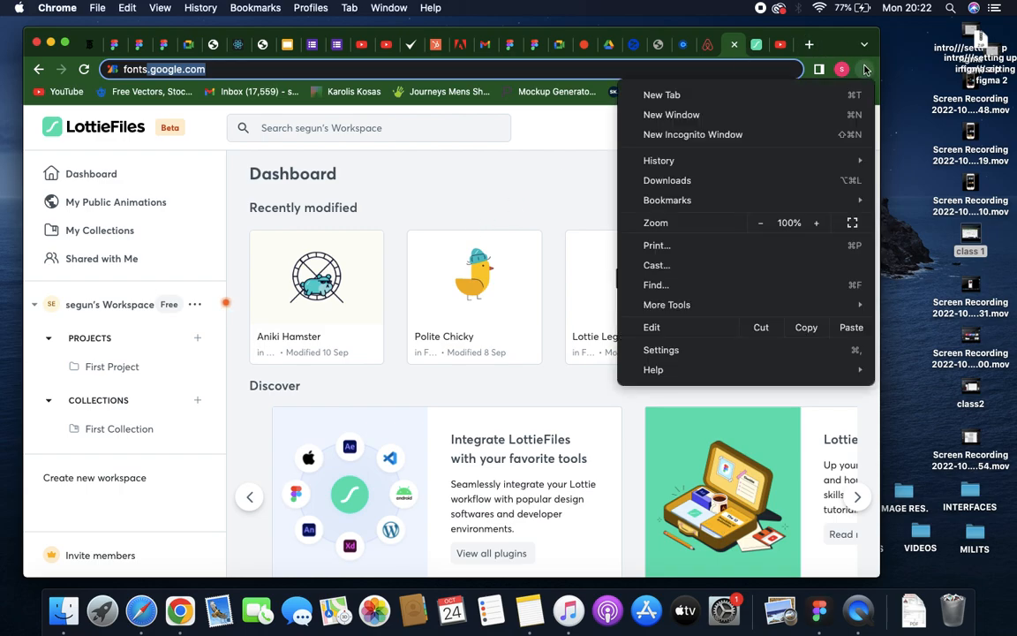
pyautogui.moveTo(720, 198)
pyautogui.click(869, 44)
# - Replace the address in the current browser tab with google.com and load the page
pyautogui.click(591, 72)
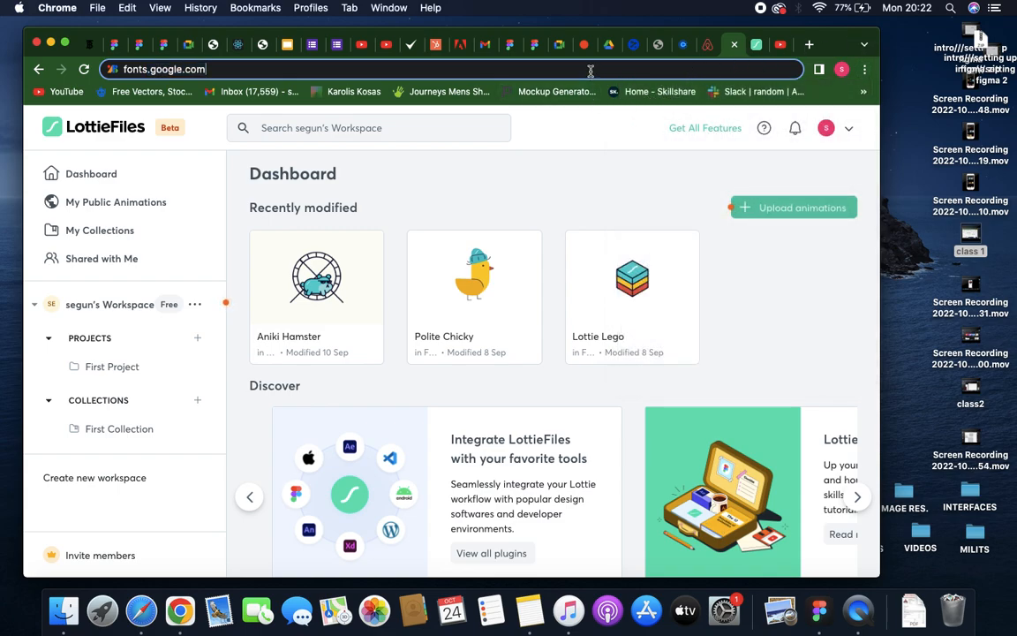
pyautogui.press('BackSpace')
pyautogui.press('BackSpace')
pyautogui.press('BackSpace')
pyautogui.press('BackSpace')
pyautogui.press('BackSpace')
pyautogui.press('BackSpace')
pyautogui.press('BackSpace')
pyautogui.press('BackSpace')
pyautogui.press('BackSpace')
pyautogui.press('BackSpace')
pyautogui.press('BackSpace')
pyautogui.press('BackSpace')
pyautogui.press('BackSpace')
pyautogui.press('BackSpace')
pyautogui.press('BackSpace')
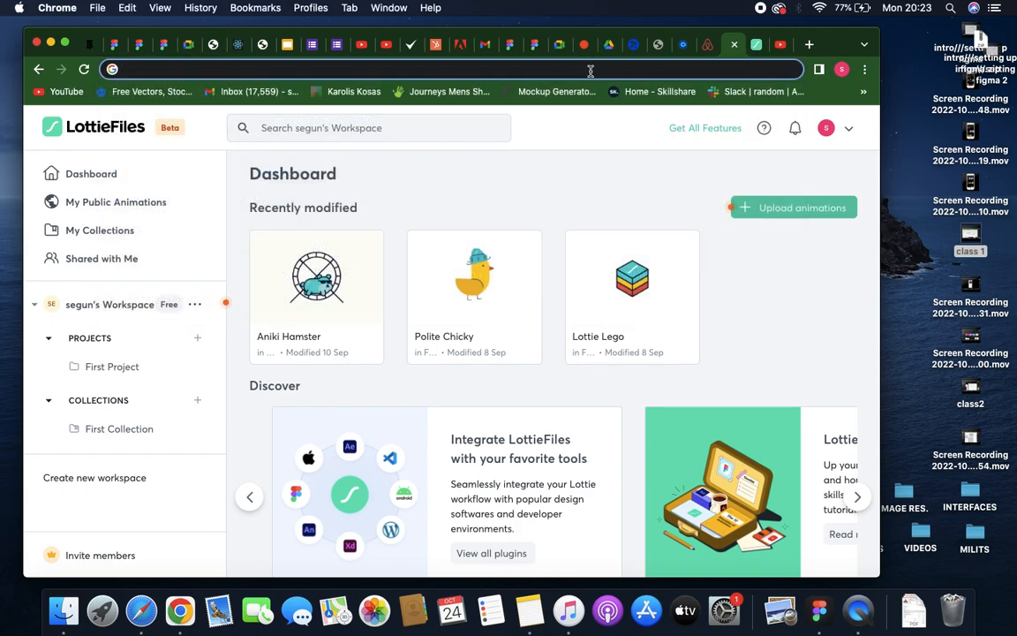
pyautogui.write('google.com')
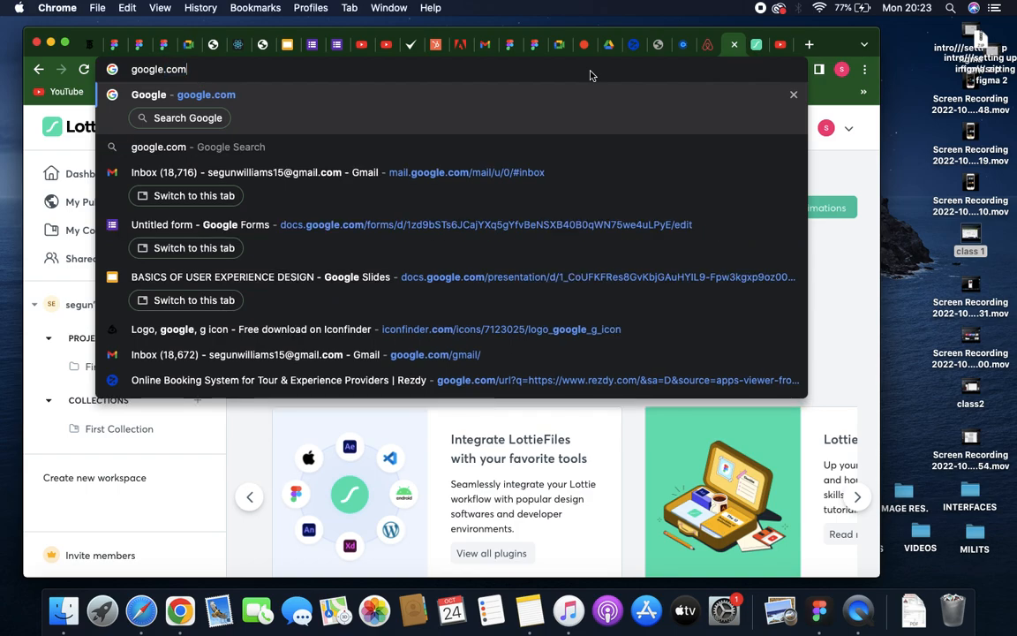
pyautogui.press('Return')
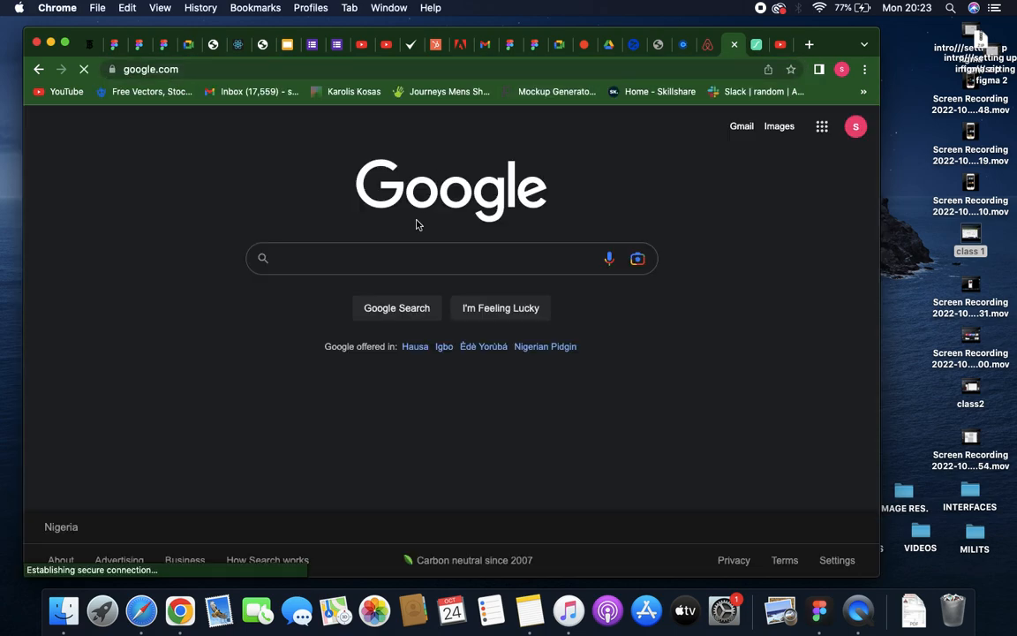
# - Search Google for "bookmark meaning"
pyautogui.write('book')
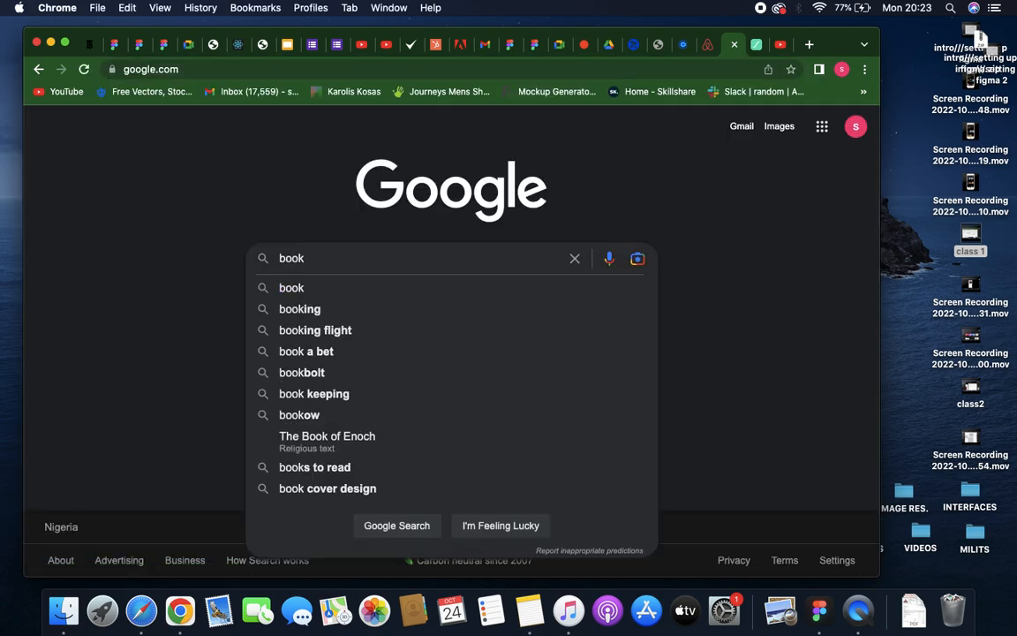
pyautogui.write('mar')
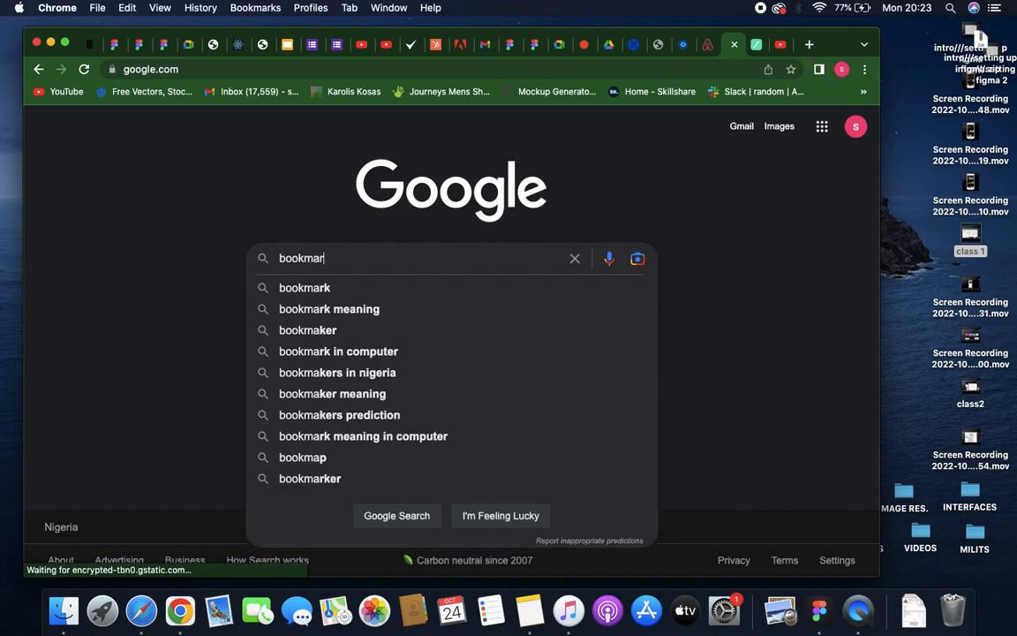
pyautogui.click(352, 310)
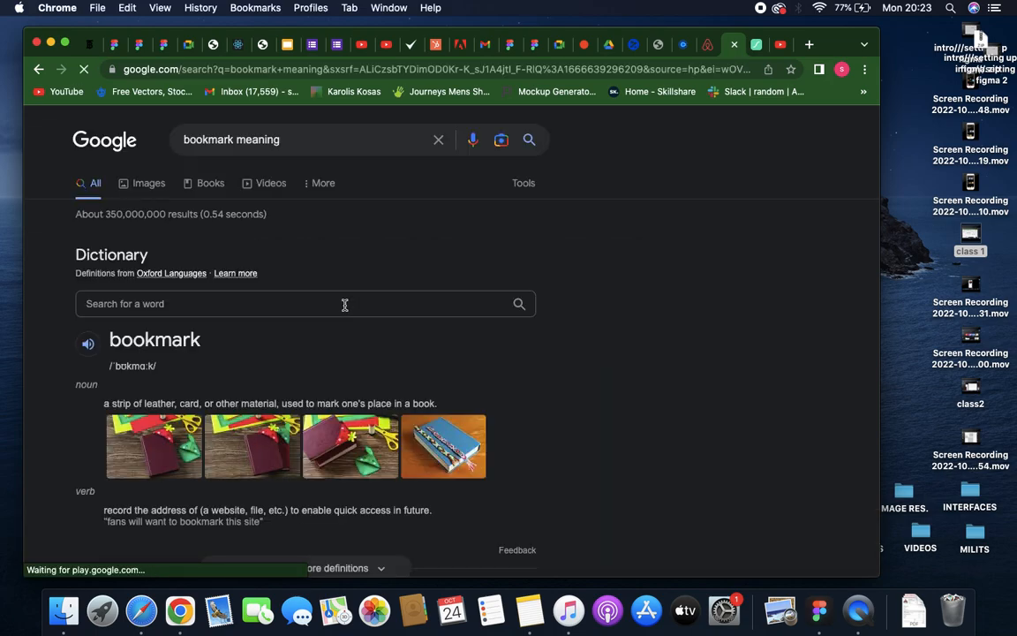
# - Look through the image results for "bookmark meaning"
pyautogui.click(154, 188)
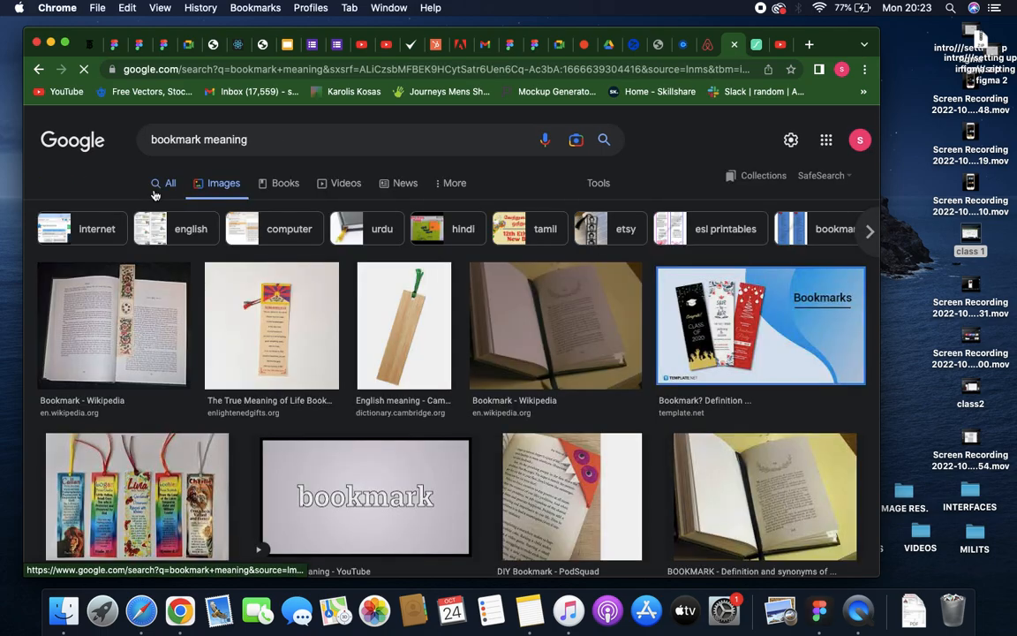
pyautogui.scroll(-5, 380, 292)
pyautogui.scroll(5, 470, 406)
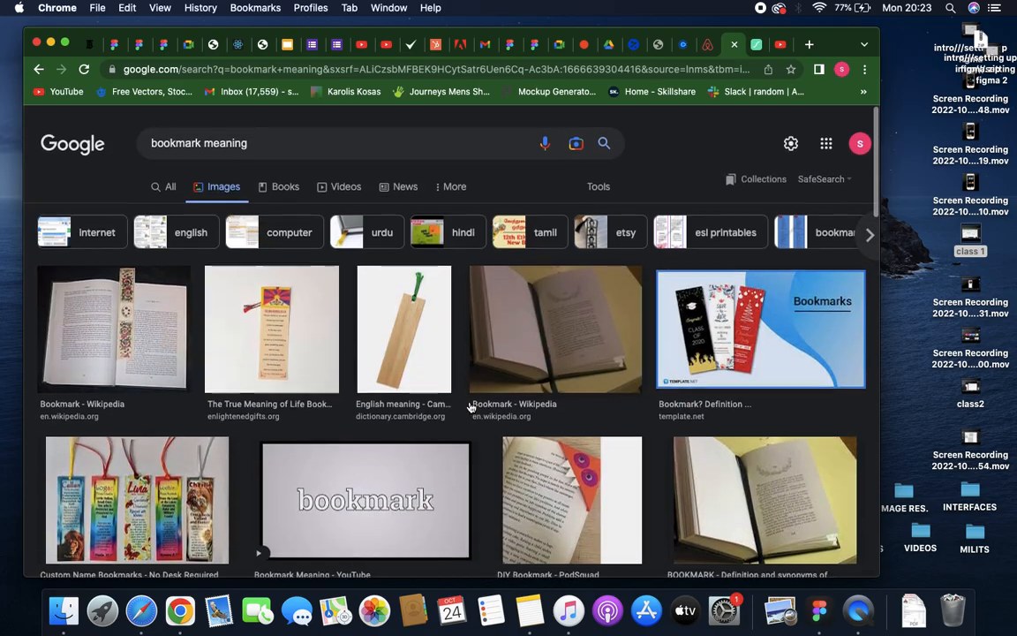
pyautogui.scroll(-10, 471, 406)
pyautogui.scroll(10, 353, 309)
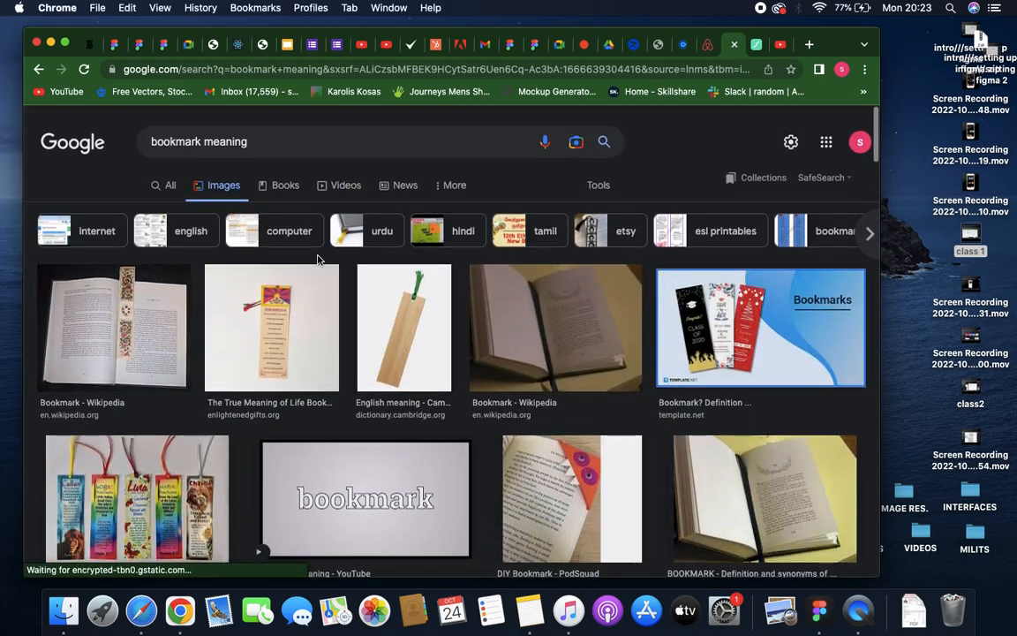
# - Change the Google image search to "bookmark in browser" and run it
pyautogui.click(291, 148)
pyautogui.press('BackSpace')
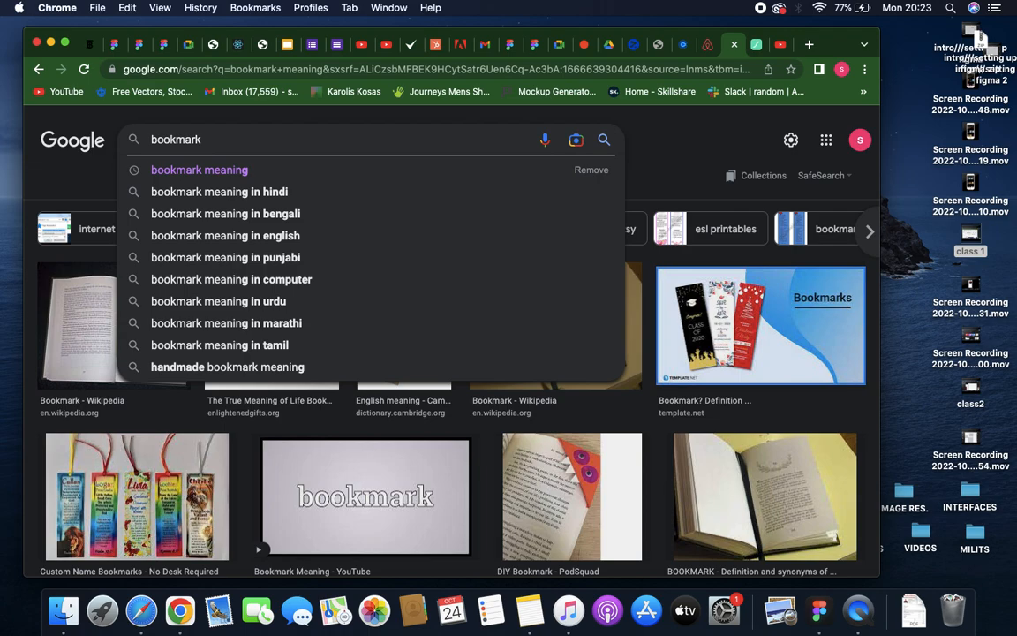
pyautogui.write('in br')
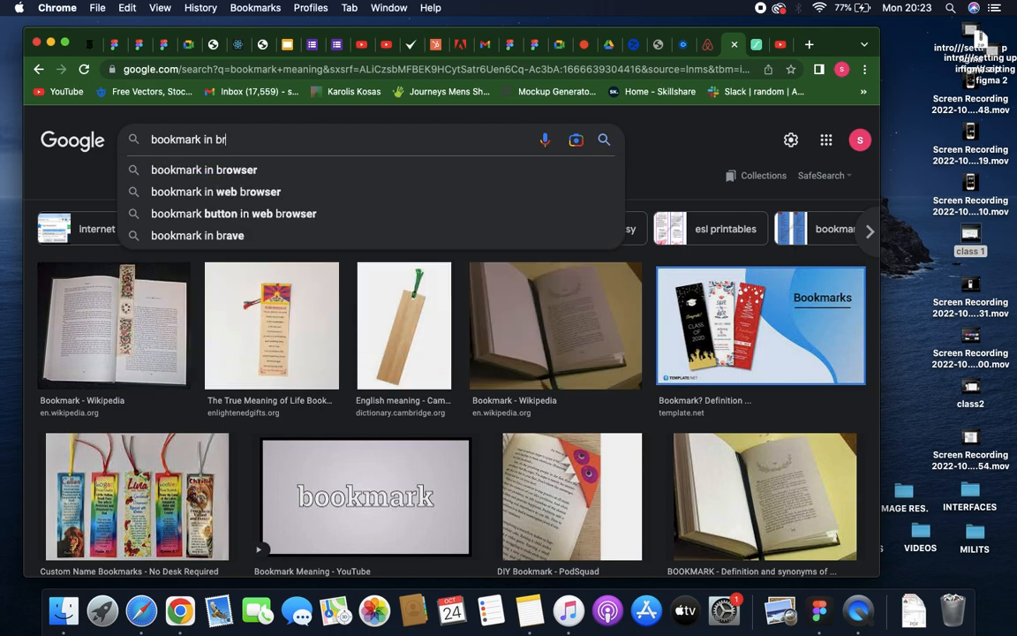
pyautogui.write('owser')
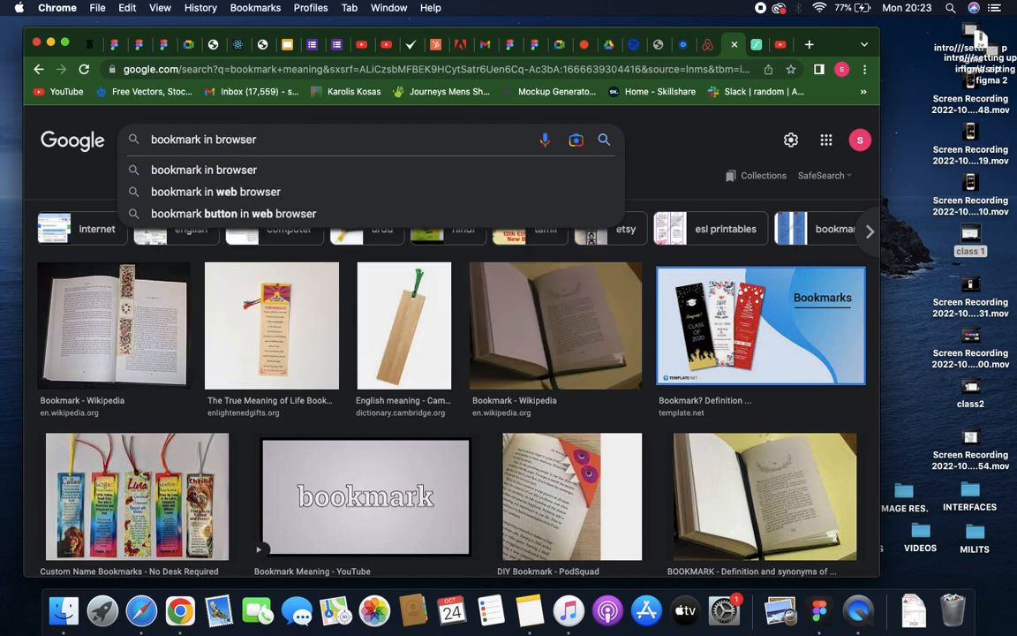
pyautogui.press('Return')
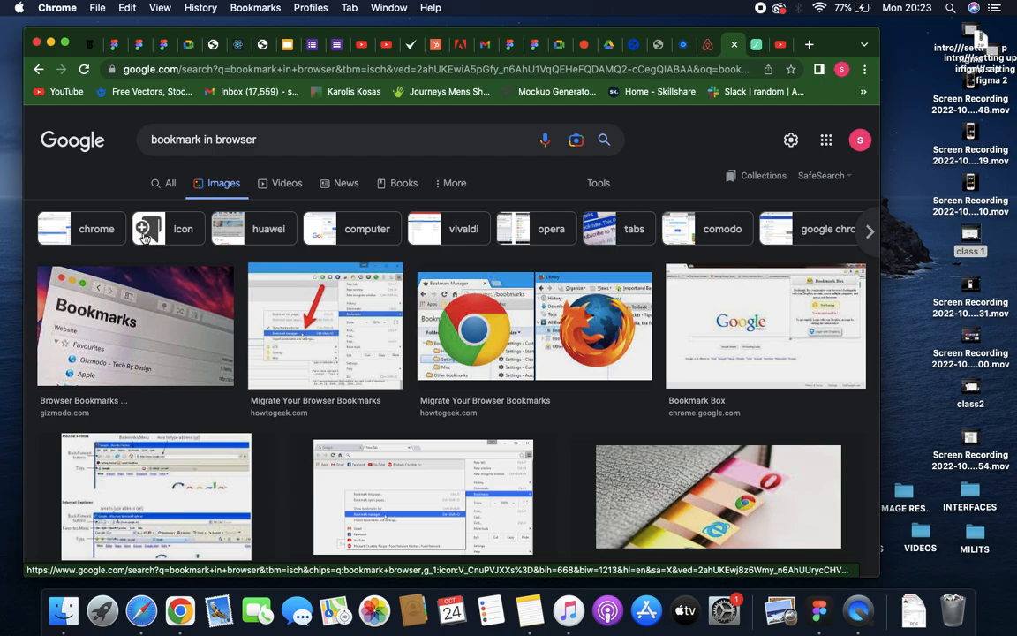
# - Look through the image results for "bookmark in browser"
pyautogui.scroll(-10, 227, 385)
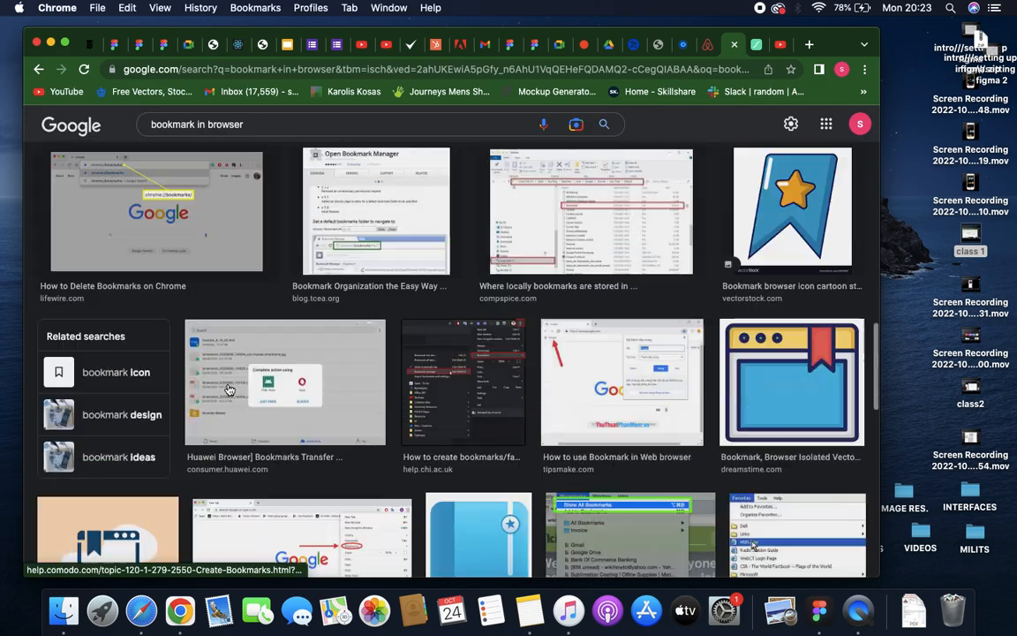
pyautogui.scroll(3, 227, 388)
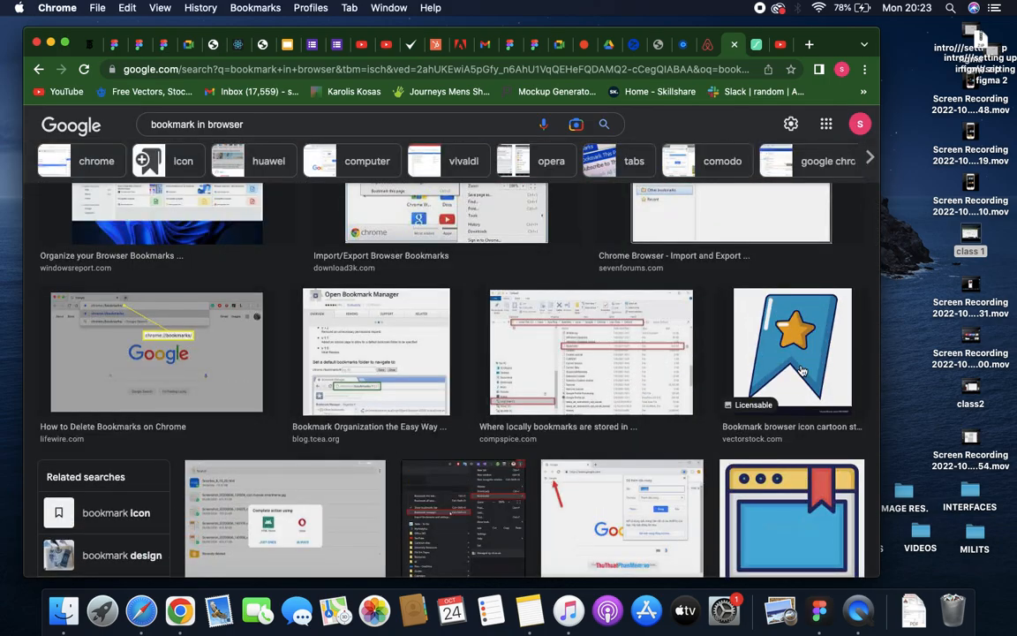
pyautogui.scroll(-5, 791, 505)
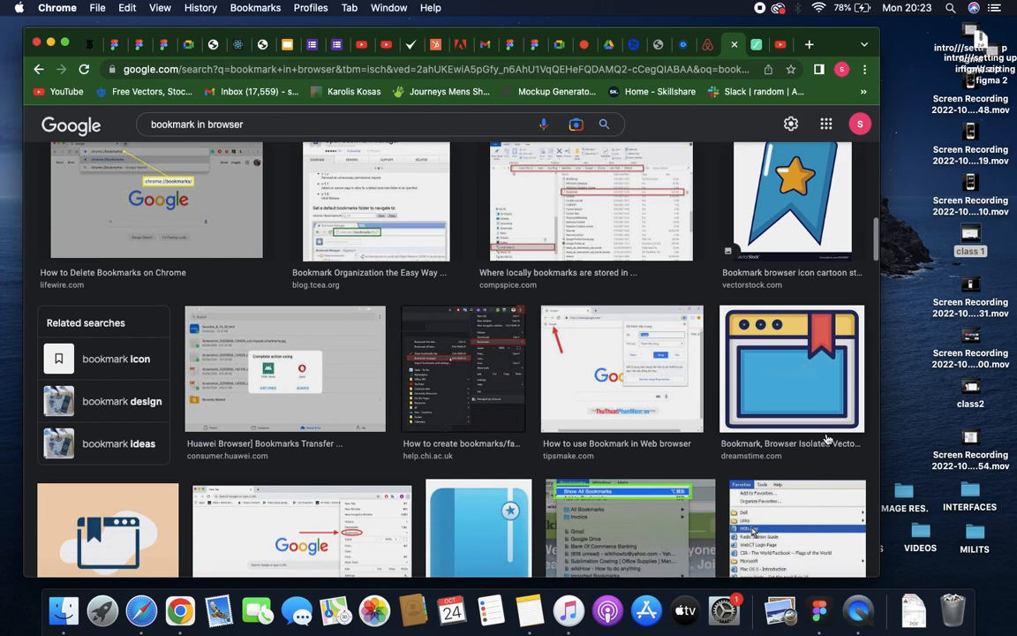
pyautogui.scroll(-15, 722, 536)
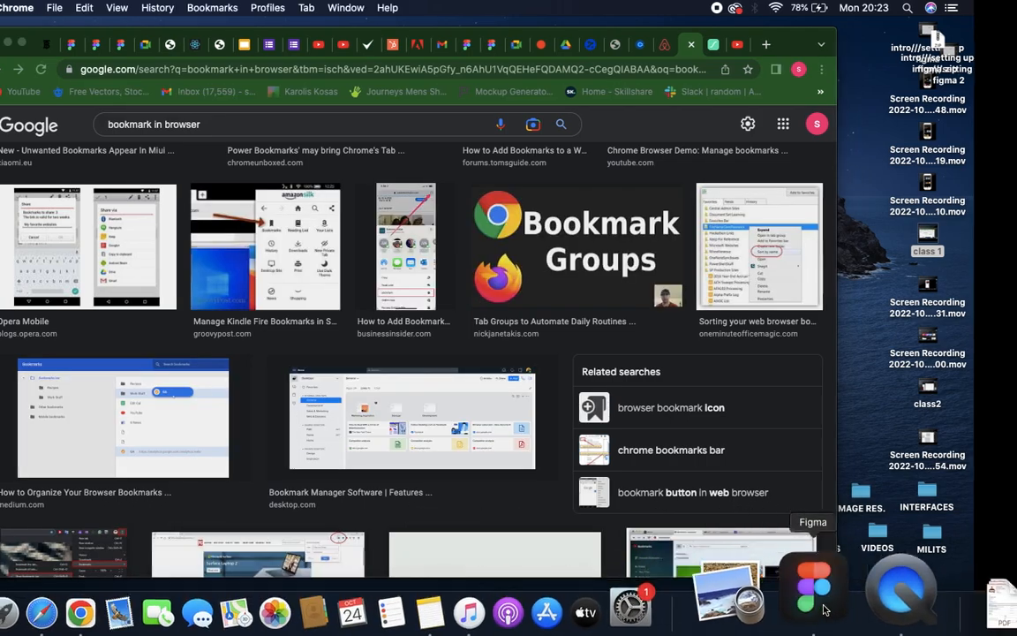
# - Switch to Figma and draw a rectangle about 101 × 166 beside the bookmark icon on the MacBook Pro 14" frame
pyautogui.click(823, 609)
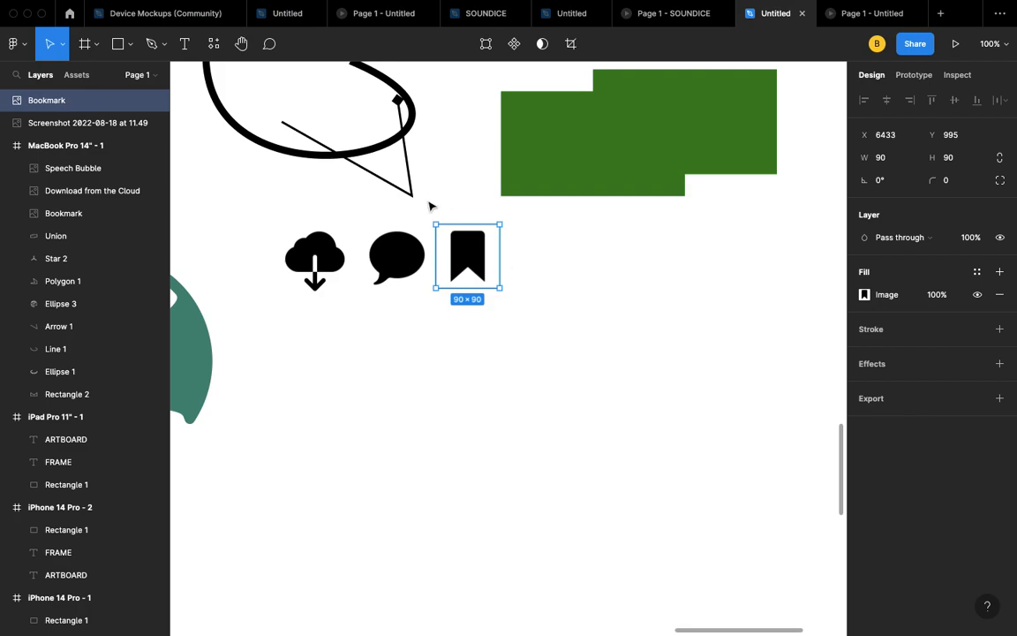
pyautogui.click(119, 51)
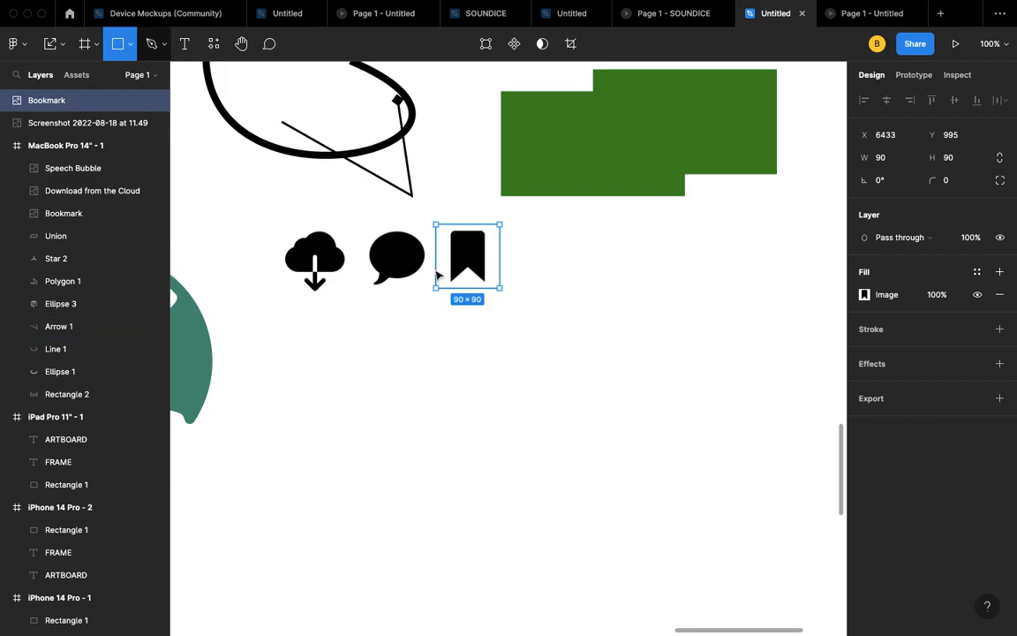
pyautogui.moveTo(539, 262); pyautogui.dragTo(610, 385)
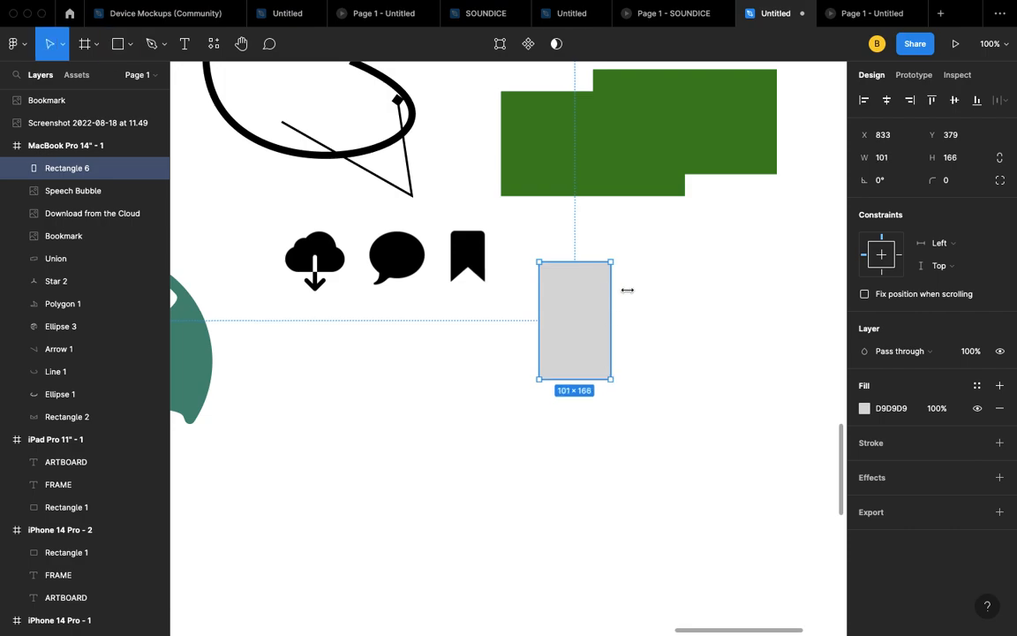
pyautogui.click(638, 288)
# - Round all corners of the grey rectangle beside the bookmark icon with a radius of 10
pyautogui.scroll(5, 429, 232)
pyautogui.click(508, 249)
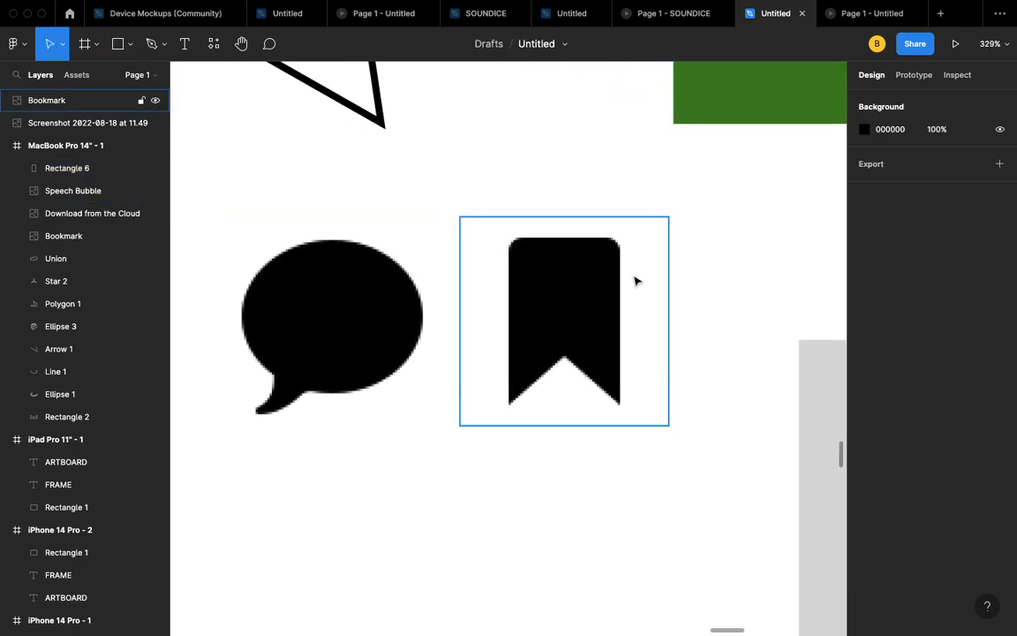
pyautogui.hscroll(3, 637, 280)
pyautogui.scroll(-2, 685, 450)
pyautogui.hscroll(1, 685, 450)
pyautogui.click(677, 437)
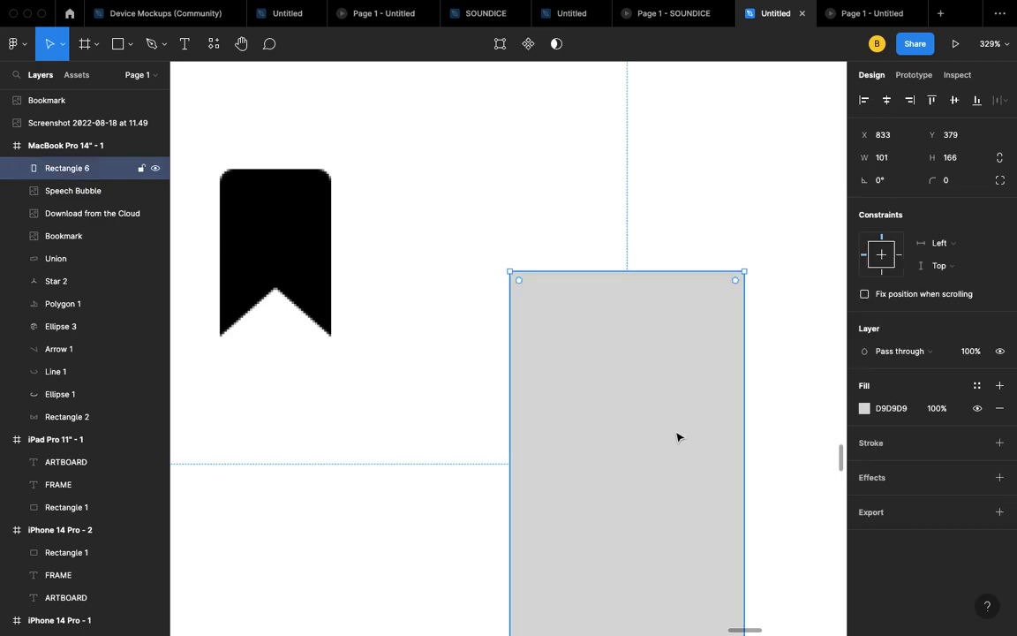
pyautogui.scroll(-3, 653, 358)
pyautogui.hscroll(1, 654, 359)
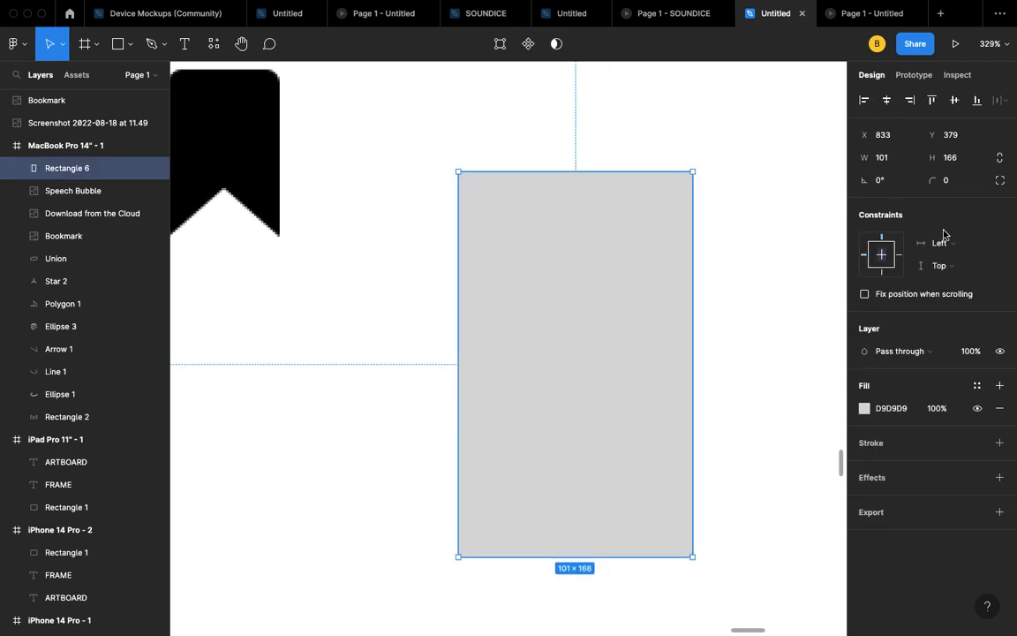
pyautogui.click(953, 184)
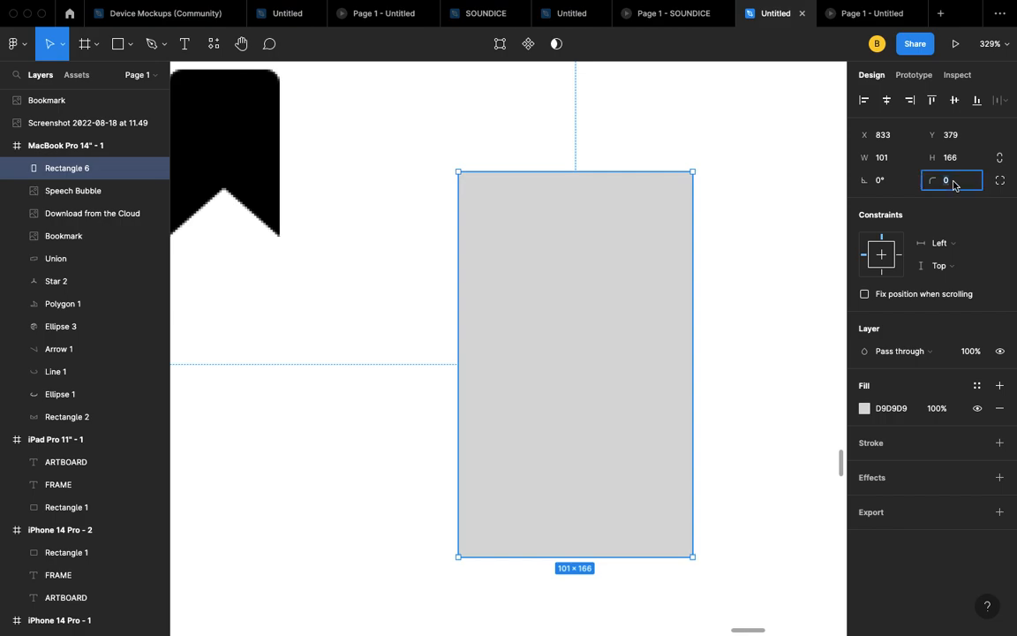
pyautogui.press('Return')
pyautogui.click(755, 425)
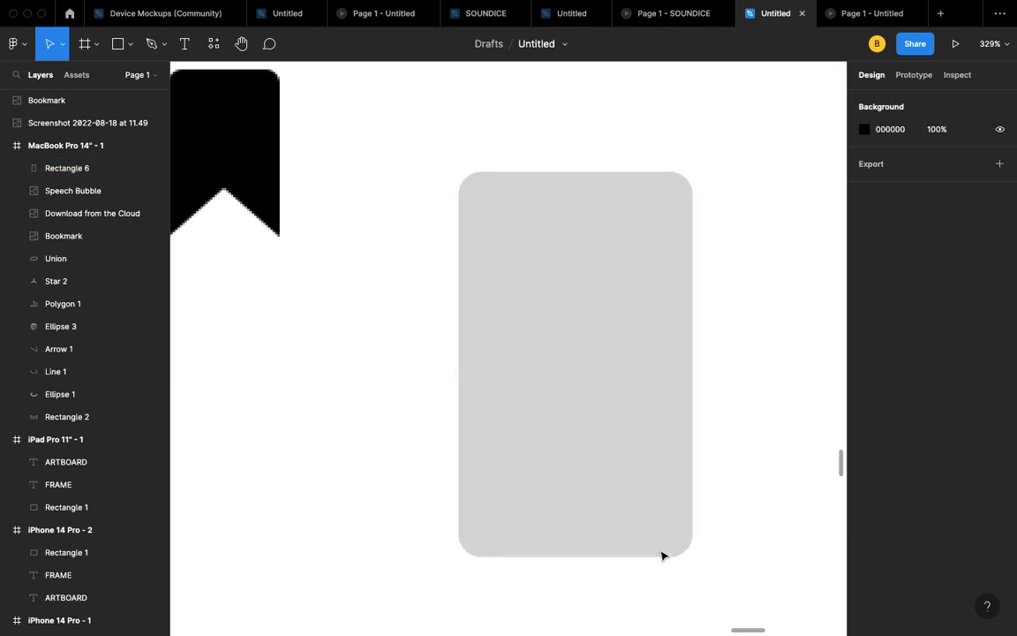
pyautogui.scroll(5, 679, 551)
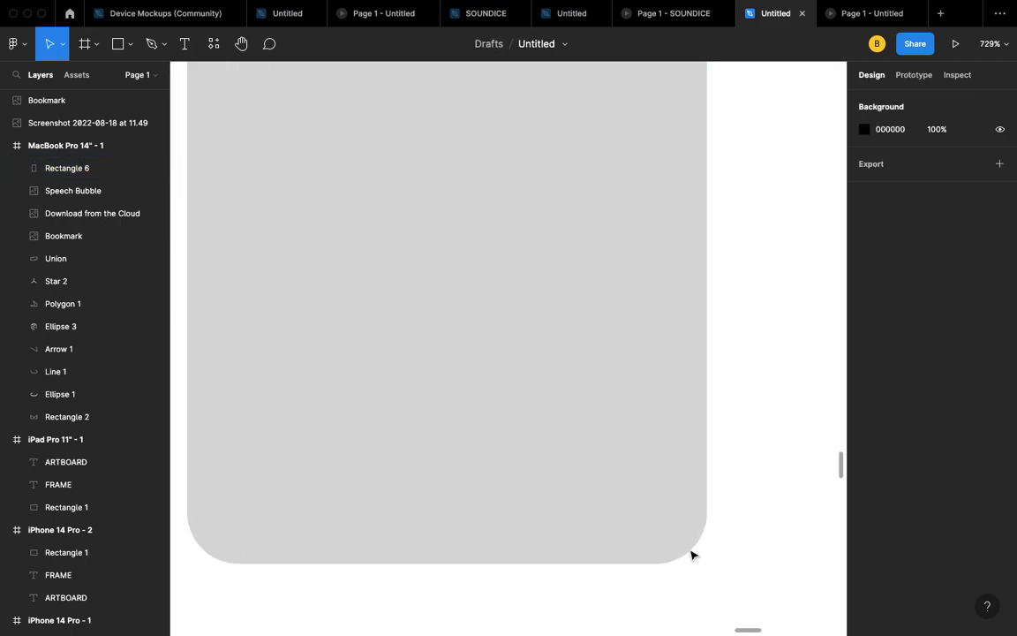
pyautogui.scroll(-5, 662, 517)
# - Change the rounded rectangle's fill to black, 000000
pyautogui.click(599, 411)
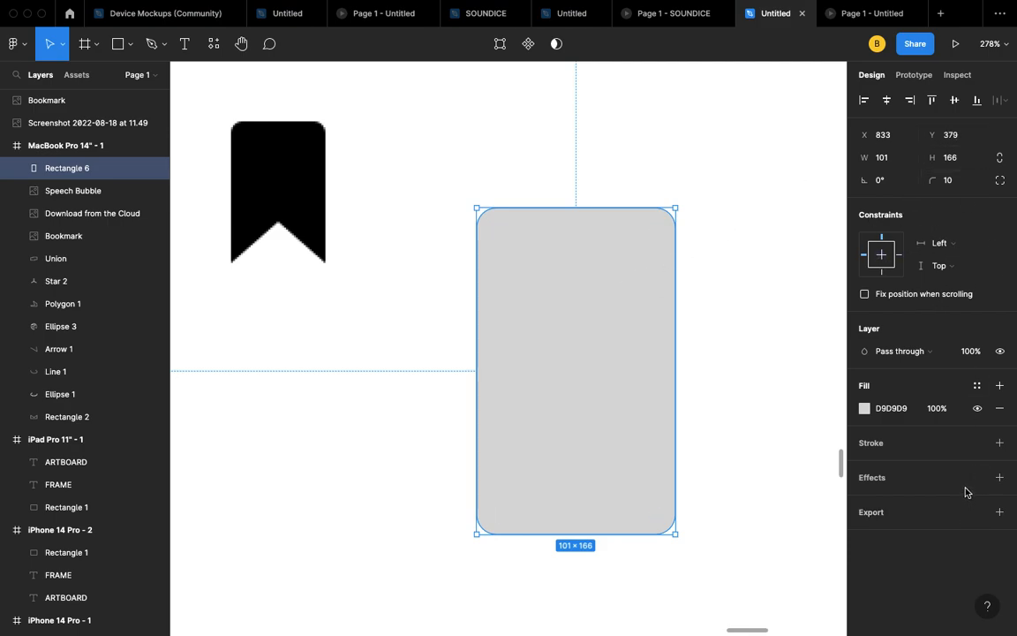
pyautogui.click(864, 409)
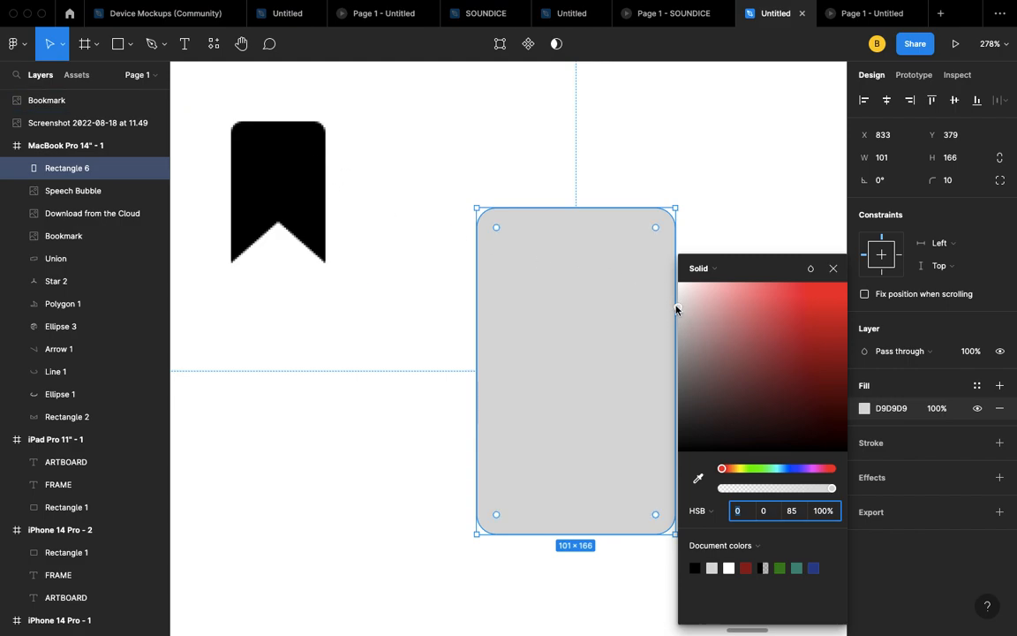
pyautogui.moveTo(713, 347); pyautogui.dragTo(835, 450)
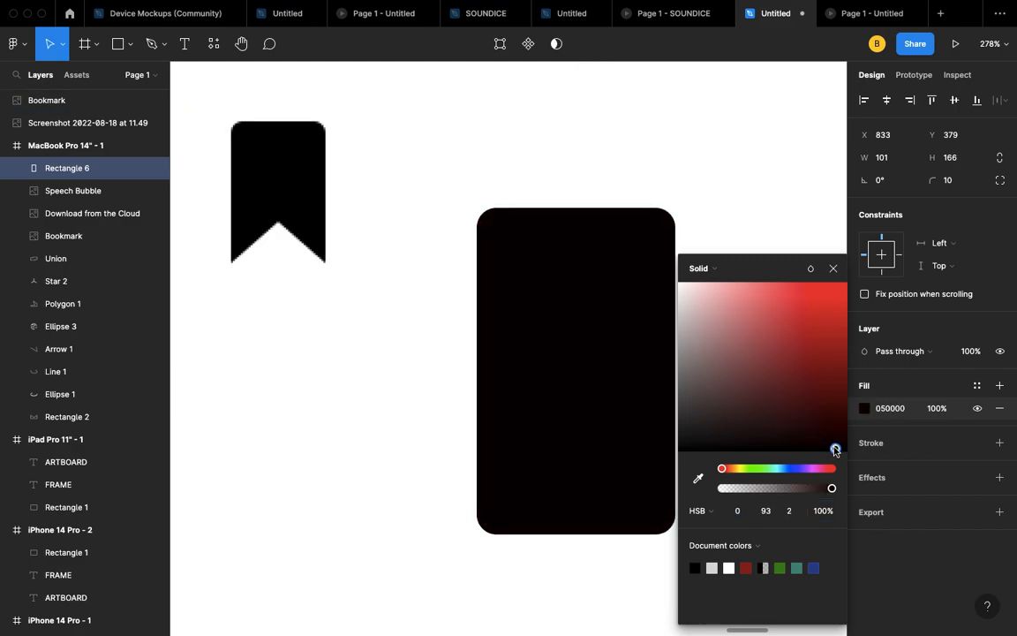
pyautogui.moveTo(836, 450); pyautogui.dragTo(688, 450)
pyautogui.click(833, 267)
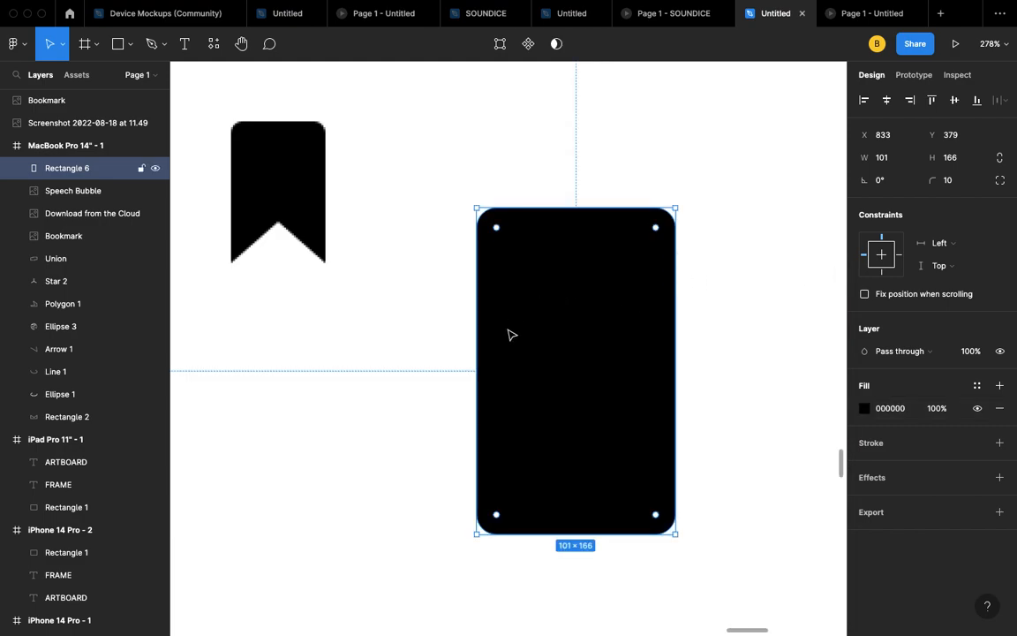
# - Give the black rectangle independent corner radii and set both bottom corners to 0
pyautogui.scroll(-1, 494, 367)
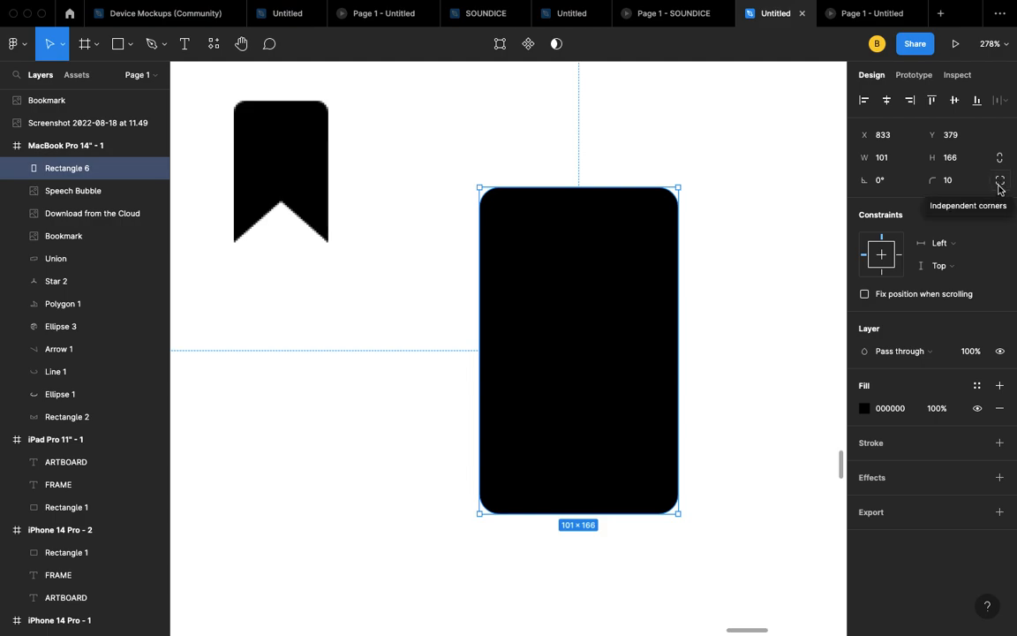
pyautogui.click(999, 186)
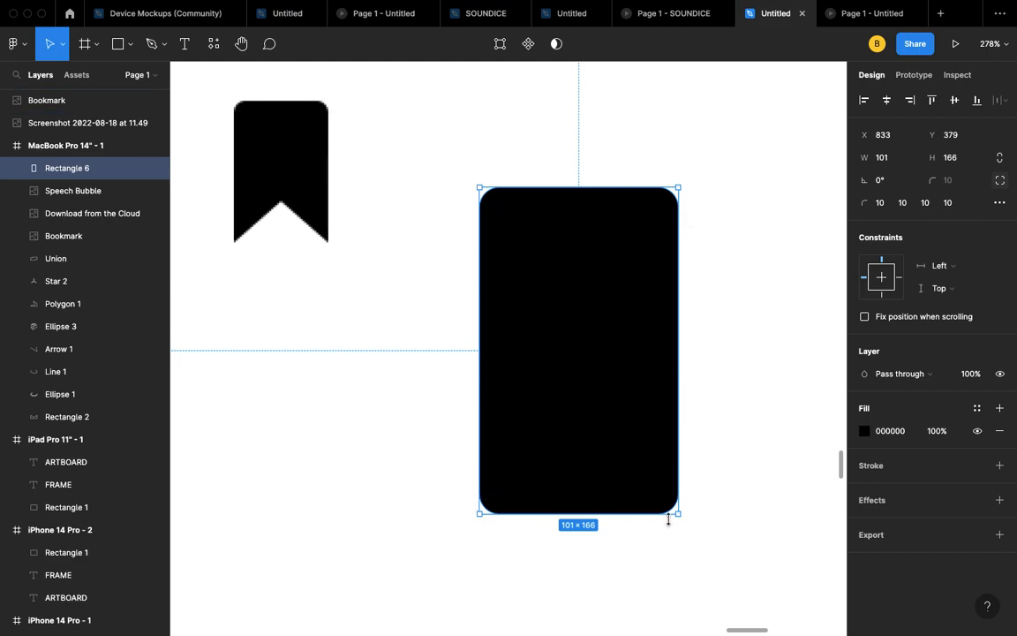
pyautogui.click(929, 203)
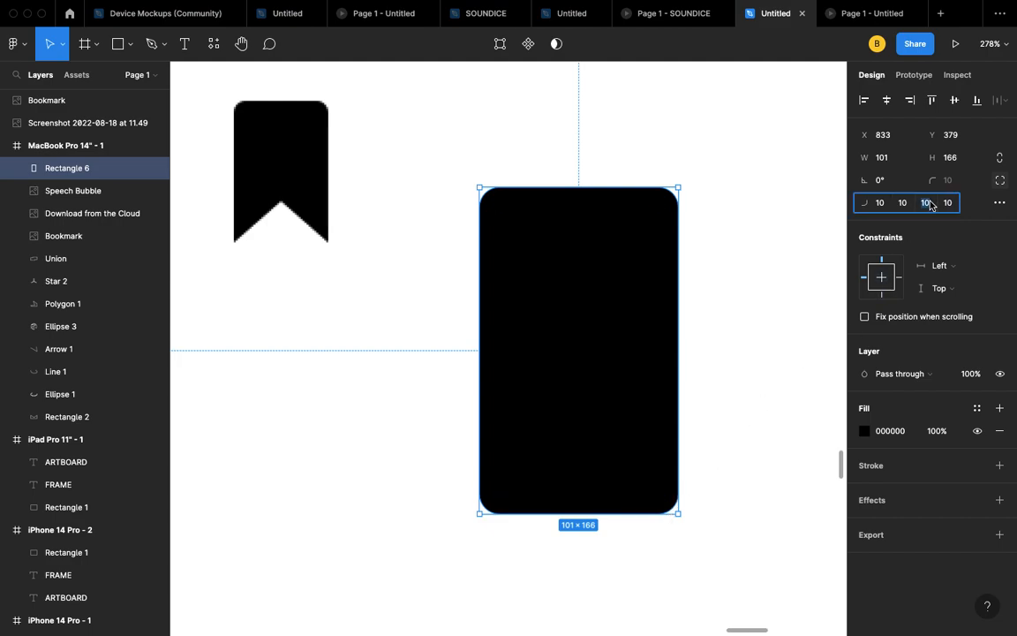
pyautogui.write('0')
pyautogui.click(949, 208)
pyautogui.press('Return')
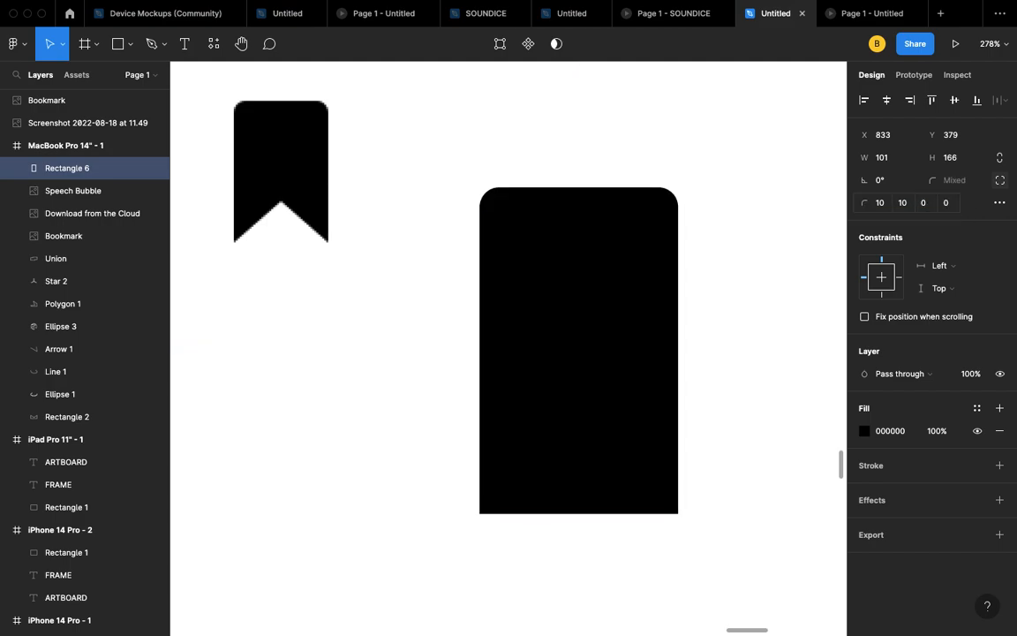
pyautogui.click(748, 368)
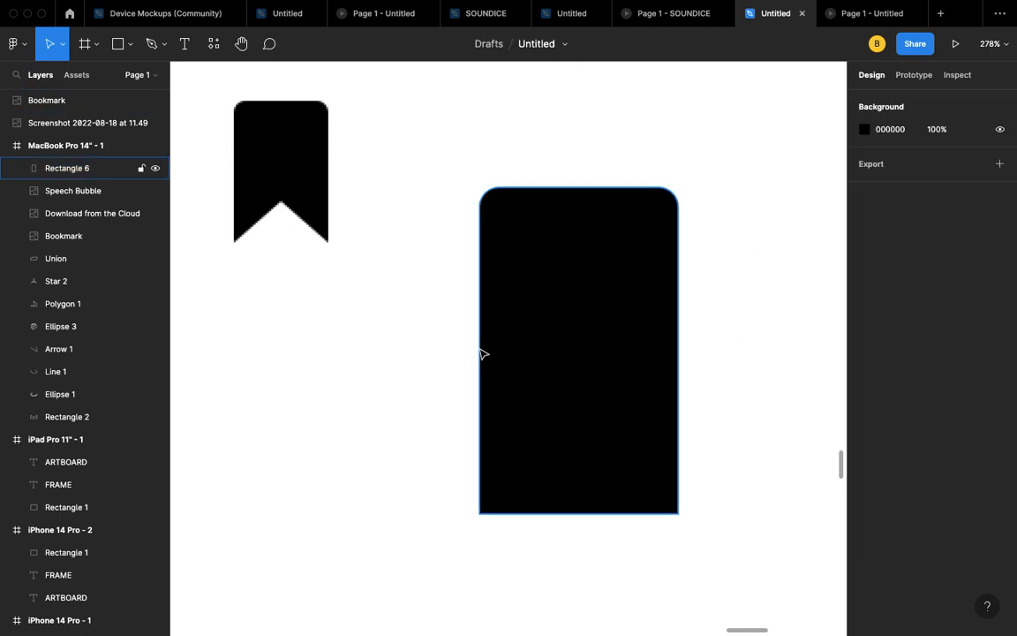
# - Edit the black rectangle's vector, pull the bottom edge's midpoint up to about X 884, Y 476 as a bookmark notch, and finish editing
pyautogui.scroll(-5, 481, 352)
pyautogui.scroll(3, 484, 359)
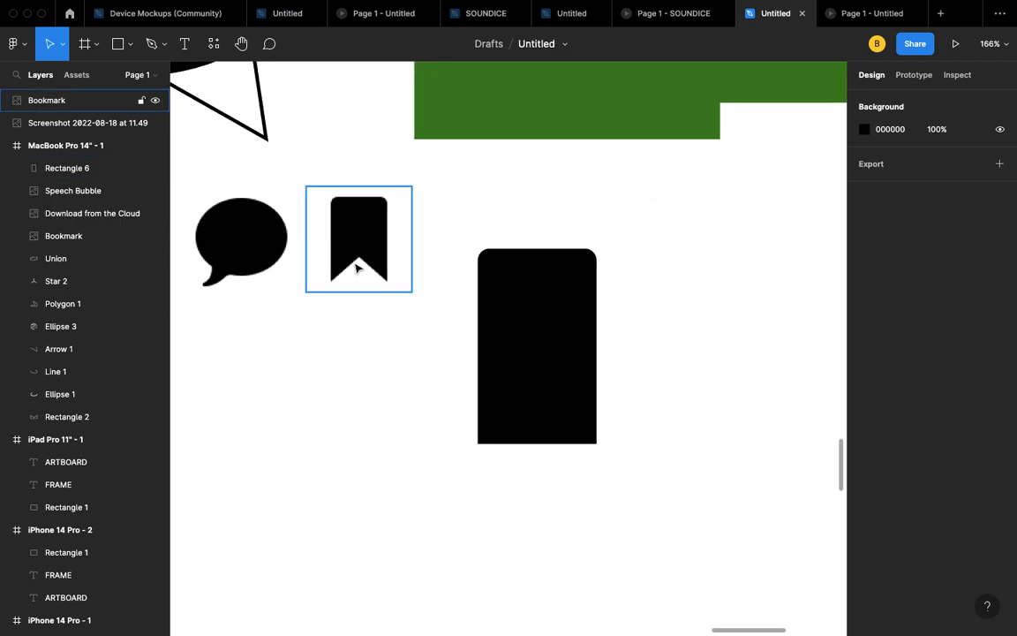
pyautogui.scroll(3, 357, 267)
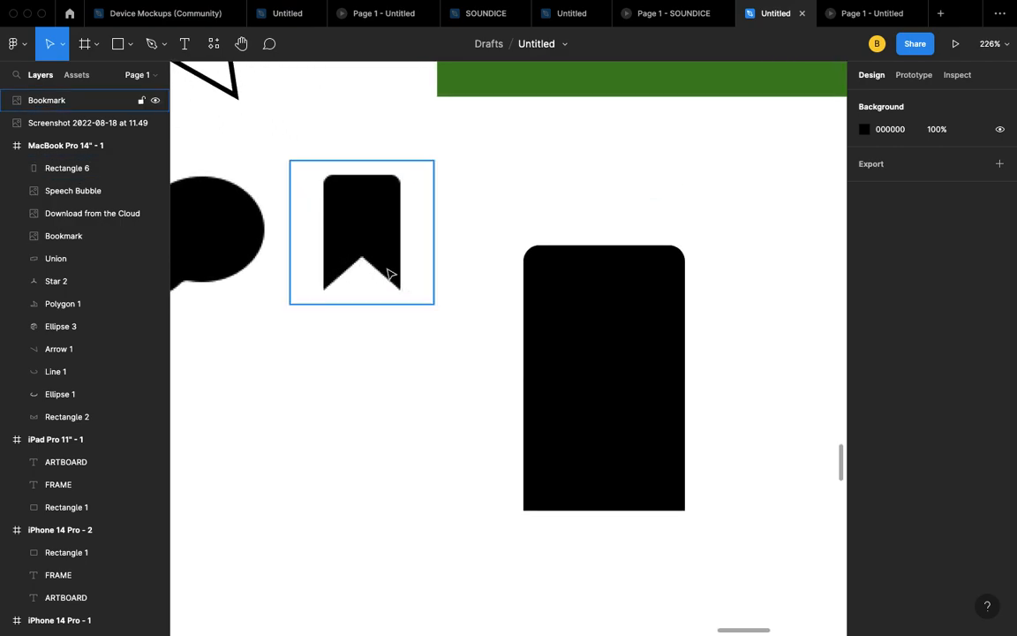
pyautogui.click(612, 343)
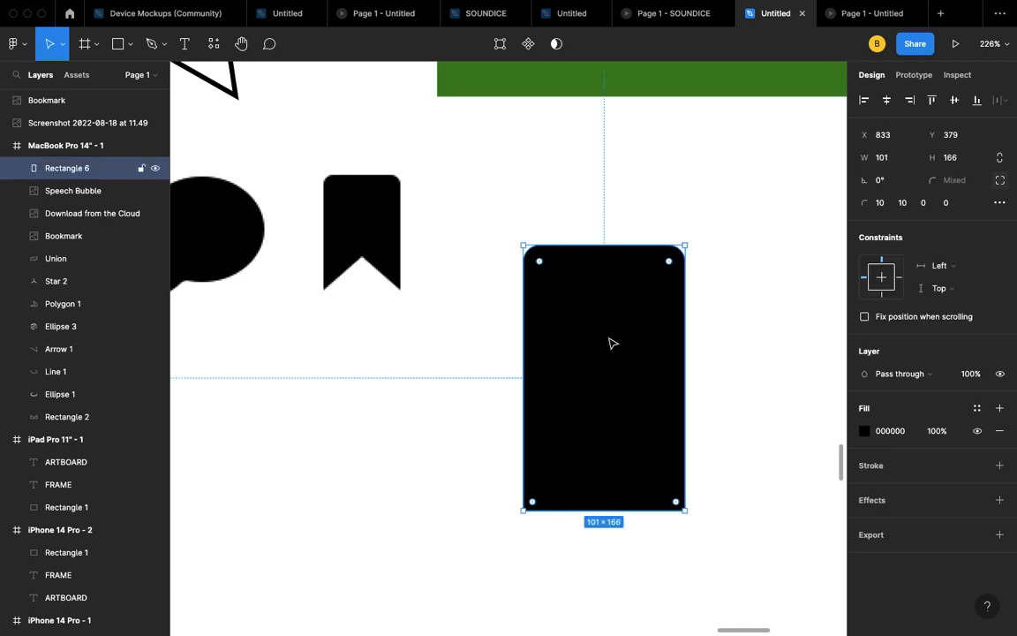
pyautogui.doubleClick(612, 343)
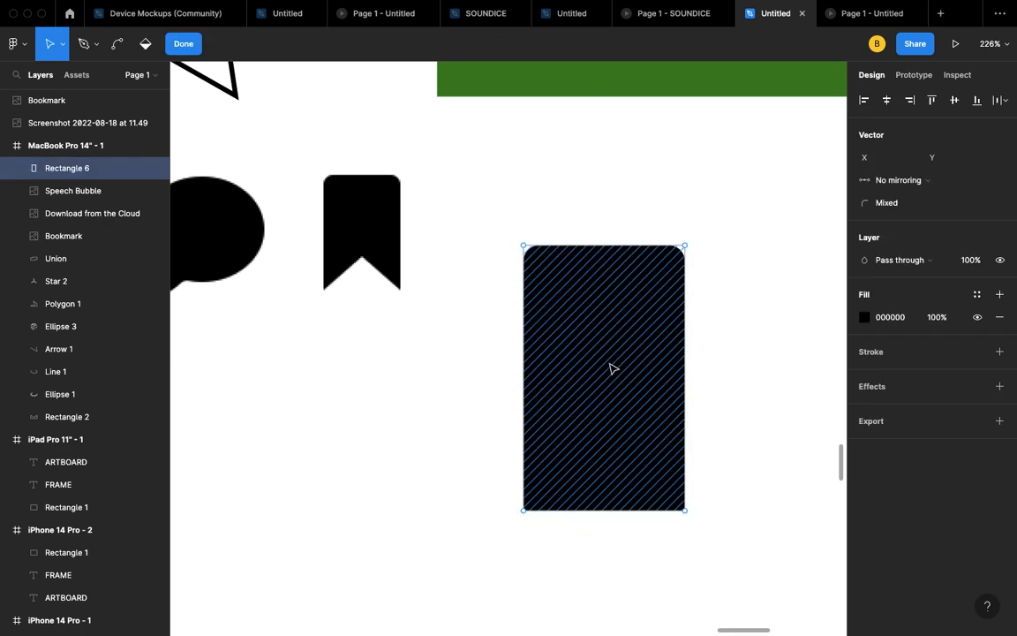
pyautogui.scroll(-3, 612, 368)
pyautogui.hscroll(2, 613, 368)
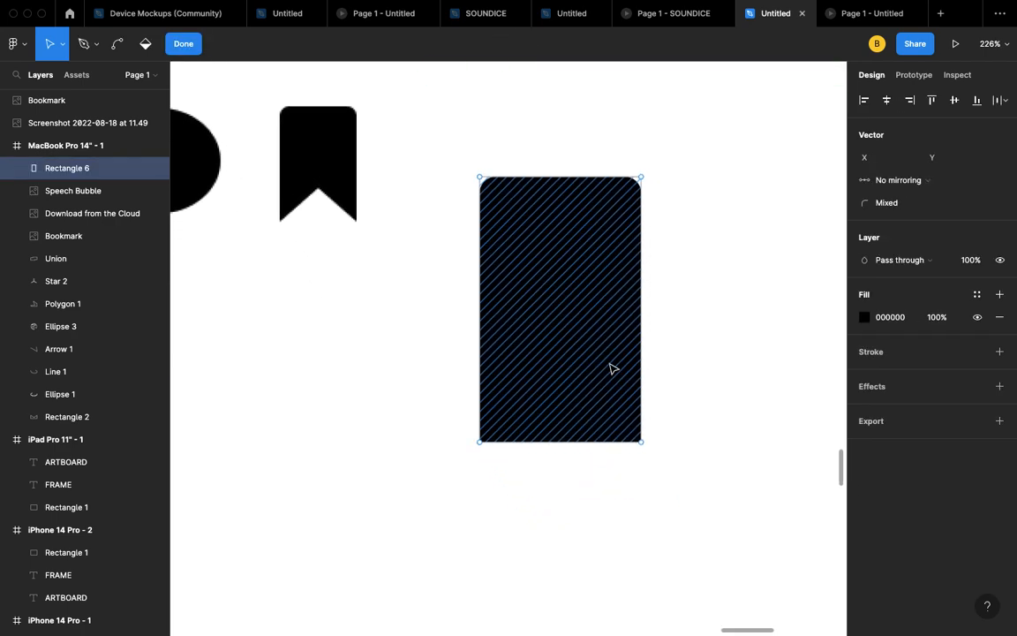
pyautogui.click(561, 442)
pyautogui.press('super+z')
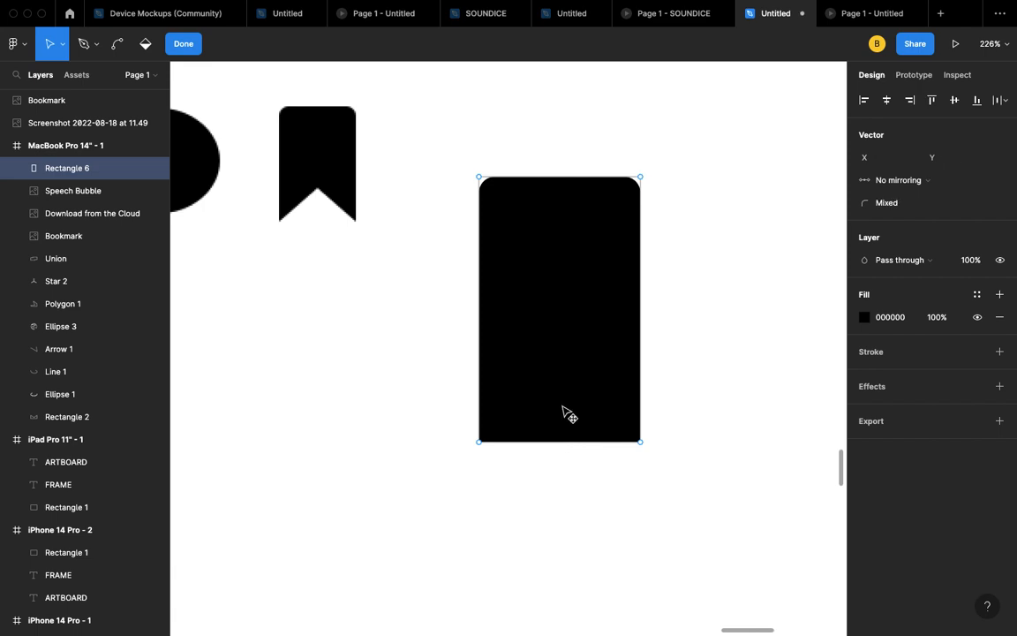
pyautogui.click(561, 443)
pyautogui.moveTo(561, 442); pyautogui.dragTo(560, 341)
pyautogui.moveTo(572, 352); pyautogui.dragTo(572, 345)
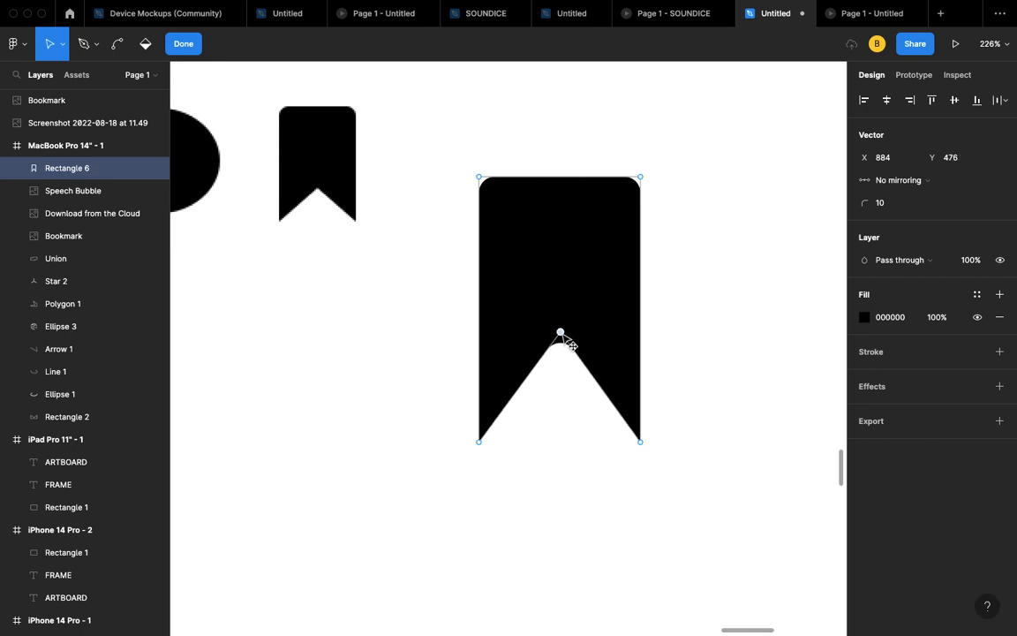
pyautogui.click(172, 40)
pyautogui.click(325, 313)
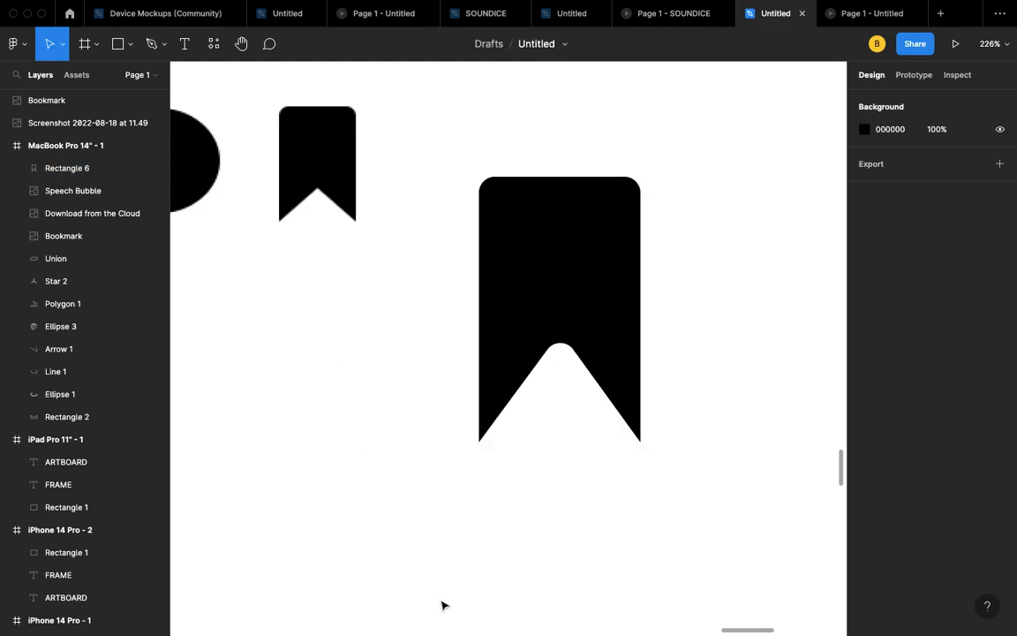
# - Move the drawn bookmark shape next to the bookmark icon, at about X 784, Y 334
pyautogui.scroll(-3, 499, 545)
pyautogui.scroll(5, 537, 361)
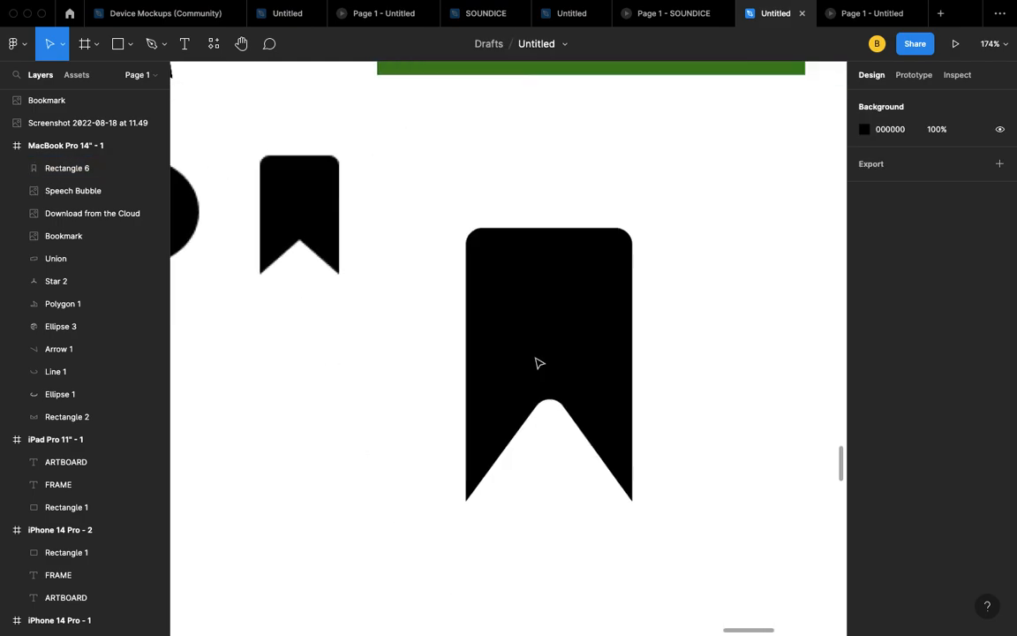
pyautogui.scroll(-5, 539, 363)
pyautogui.moveTo(540, 359); pyautogui.dragTo(473, 293)
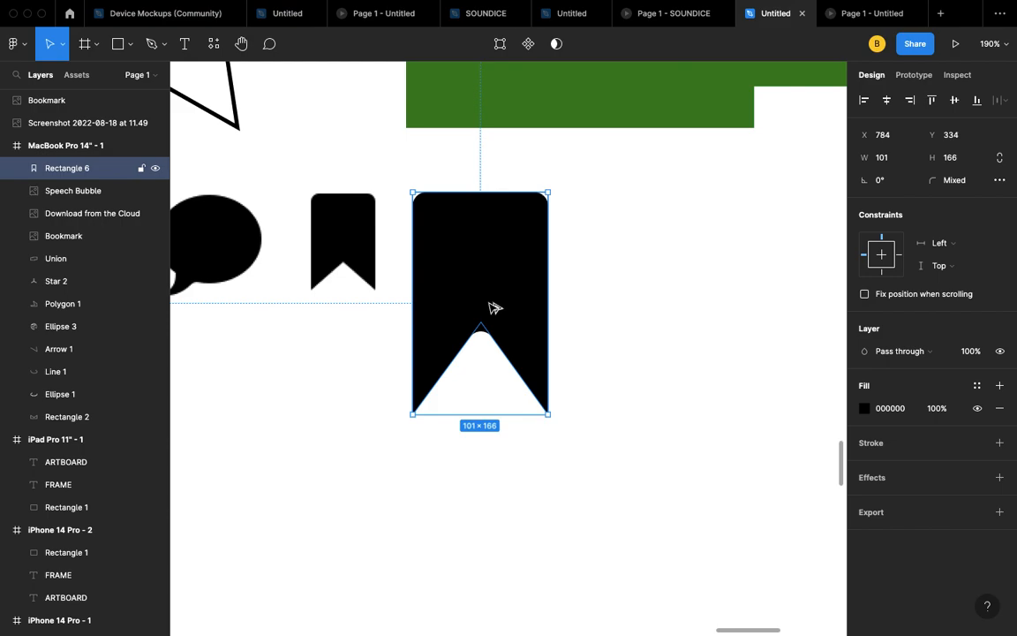
# - Duplicate the drawn bookmark shape to its right at about X 917, Y 332, and reselect the original
pyautogui.scroll(3, 495, 307)
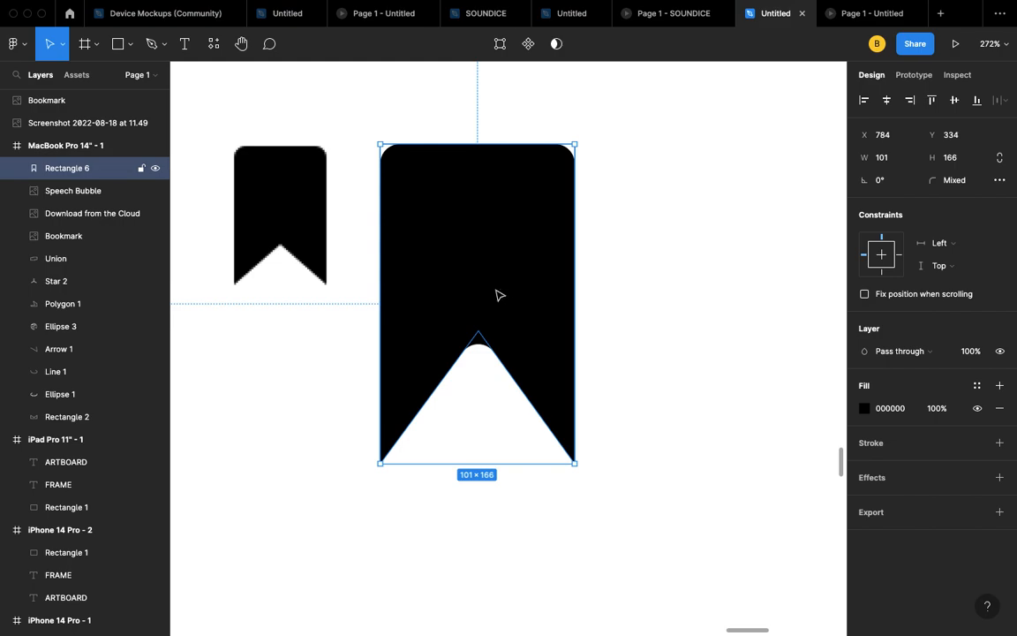
pyautogui.moveTo(501, 295); pyautogui.dragTo(755, 291)
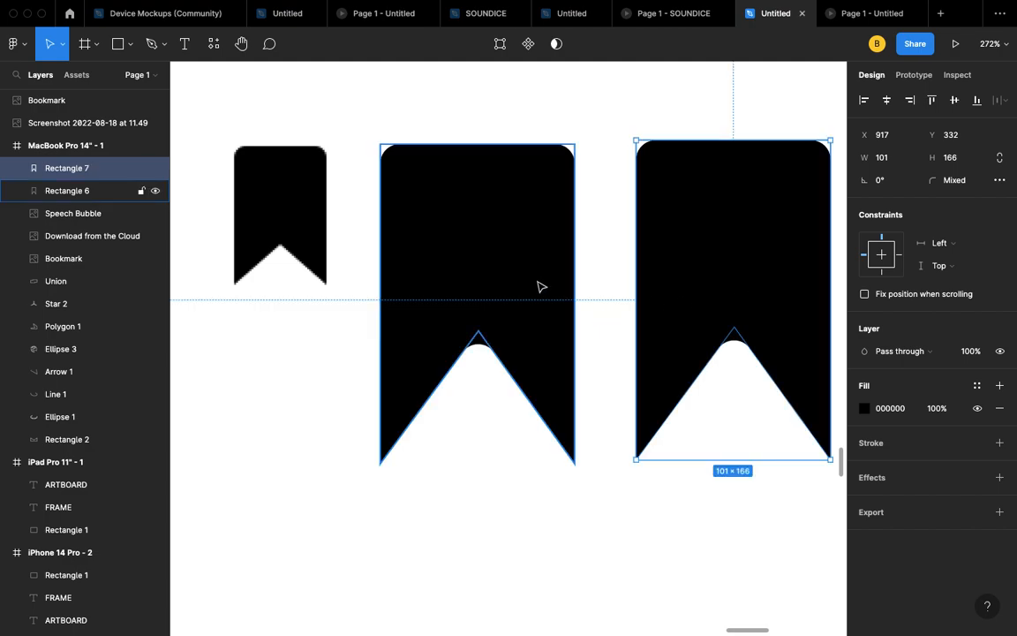
pyautogui.click(413, 263)
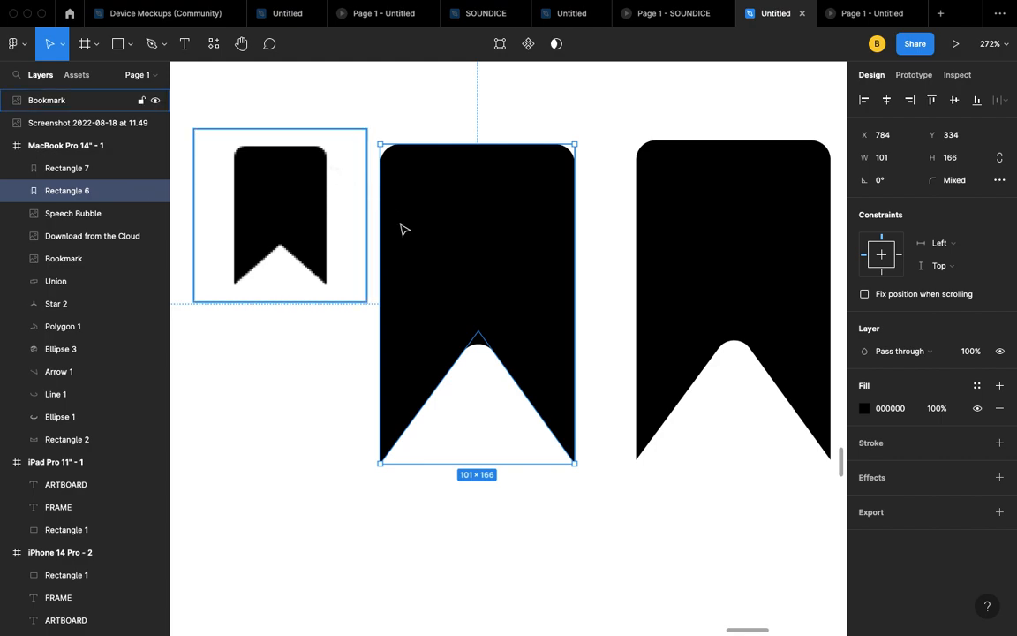
# - Resize the original drawn bookmark freely with the Move tool to about 49 × 64, without scaling its corner radii
pyautogui.click(58, 44)
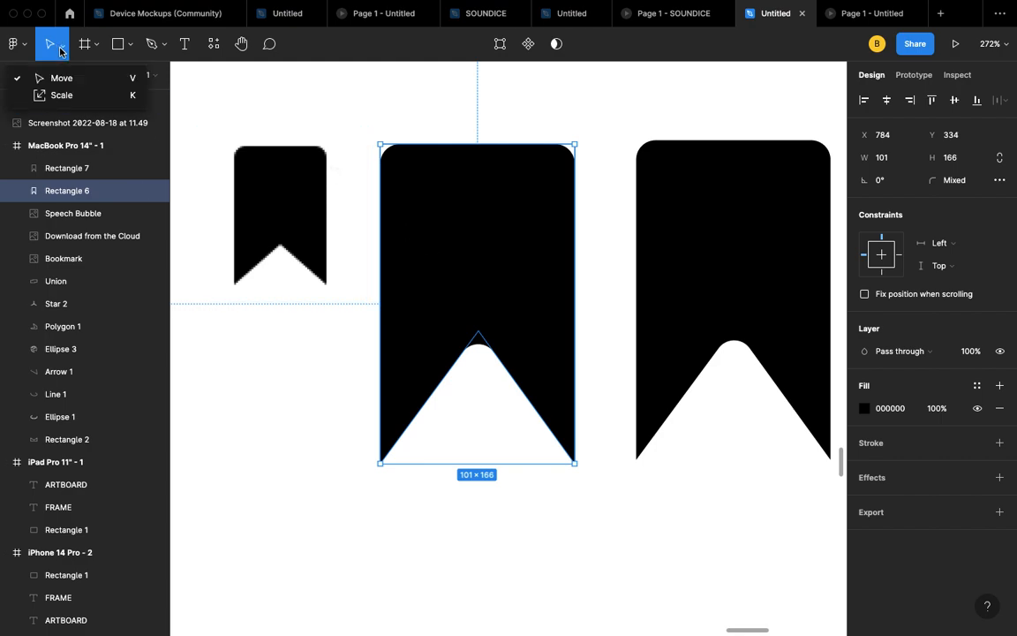
pyautogui.click(63, 95)
pyautogui.click(60, 44)
pyautogui.click(76, 80)
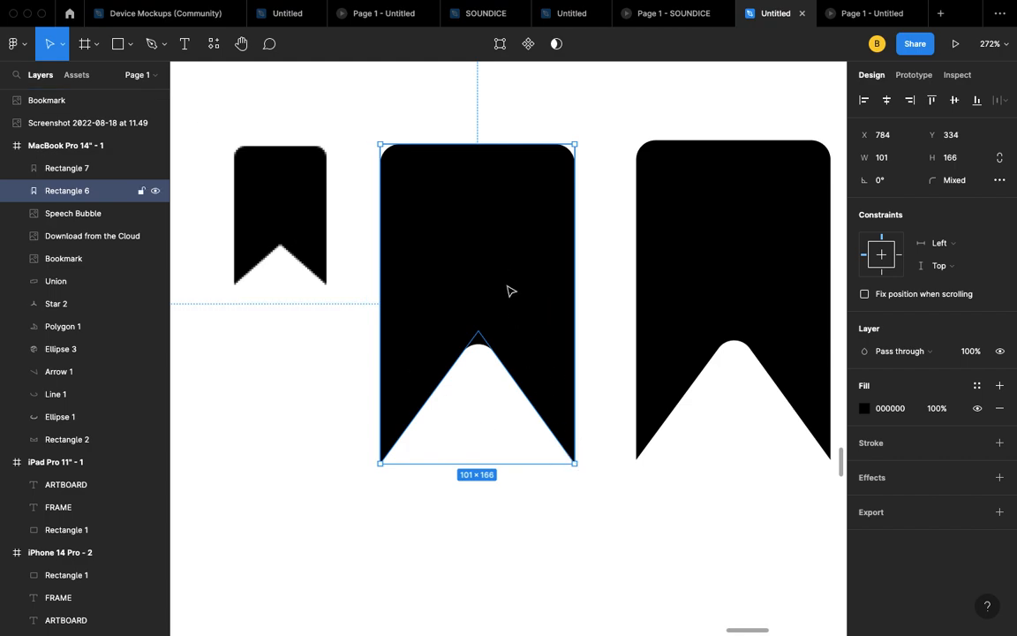
pyautogui.moveTo(576, 465); pyautogui.dragTo(475, 291)
pyautogui.moveTo(406, 225); pyautogui.dragTo(396, 223)
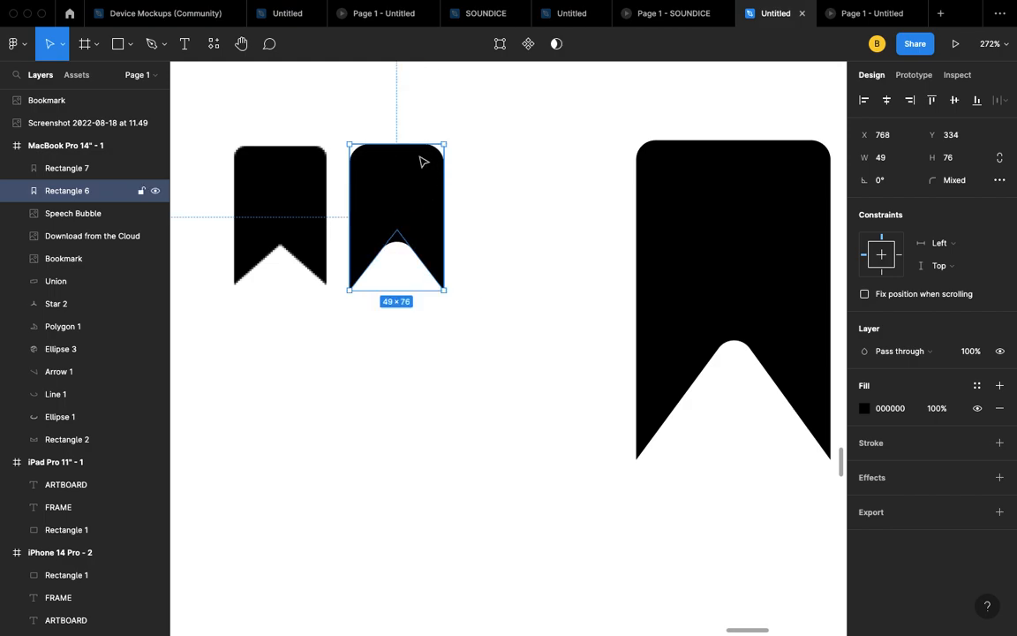
pyautogui.moveTo(412, 146)
pyautogui.mouseDown()
pyautogui.moveTo(409, 179)
pyautogui.moveTo(408, 167)
pyautogui.mouseUp()
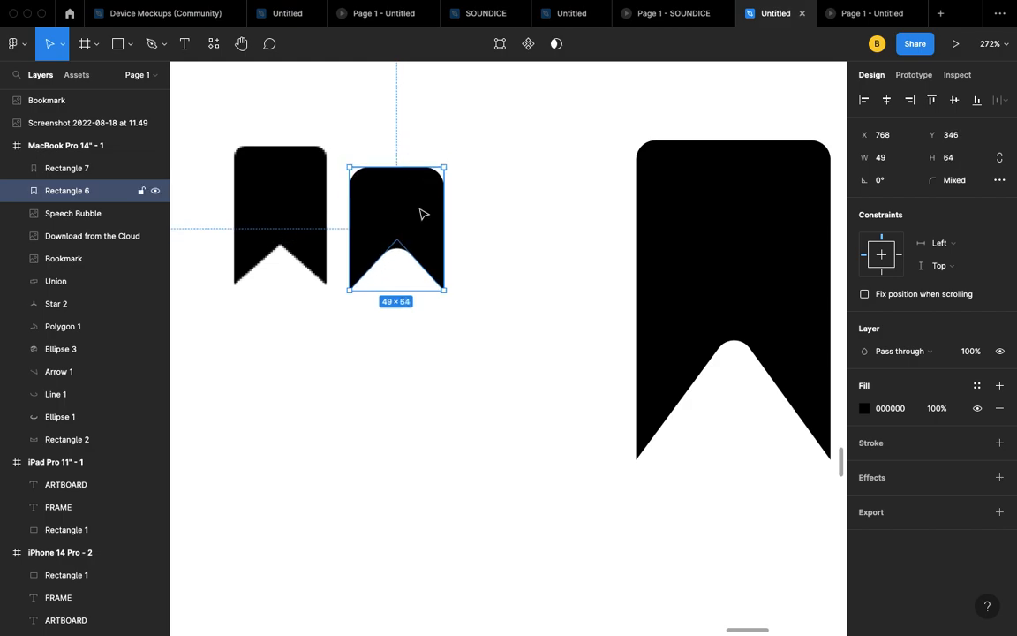
# - Delete the resized bookmark shape and move its full-size duplicate beside the bookmark icon, at about X 793, Y 334
pyautogui.press('Delete')
pyautogui.moveTo(717, 239); pyautogui.dragTo(468, 241)
# - Scale the remaining drawn bookmark proportionally to about 43.81 × 72 and move it beside the bookmark icon, at about X 767, Y 336
pyautogui.click(60, 44)
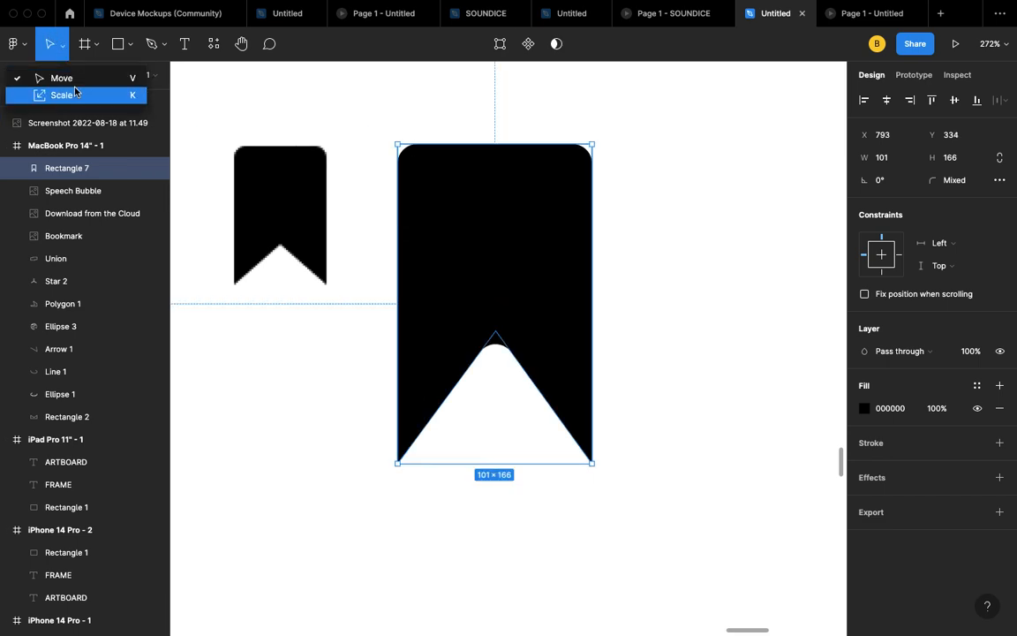
pyautogui.click(83, 97)
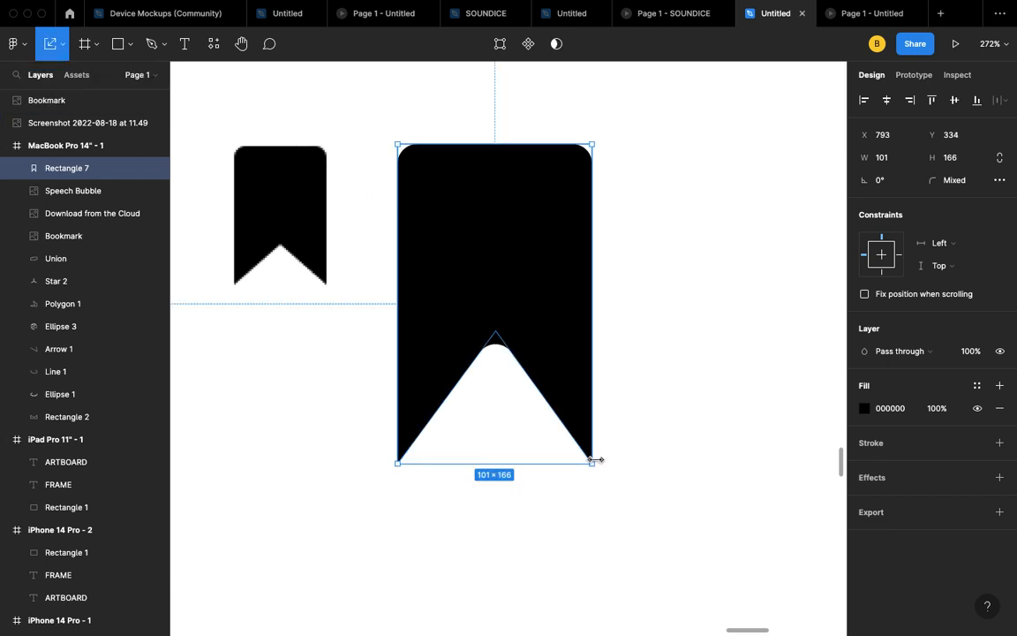
pyautogui.moveTo(594, 461); pyautogui.dragTo(418, 281)
pyautogui.moveTo(419, 187); pyautogui.dragTo(372, 197)
pyautogui.click(508, 283)
# - Edit the drawn bookmark's vector, lower its notch point to about X 788.5, Y 387, and finish editing
pyautogui.hscroll(-6, 627, 246)
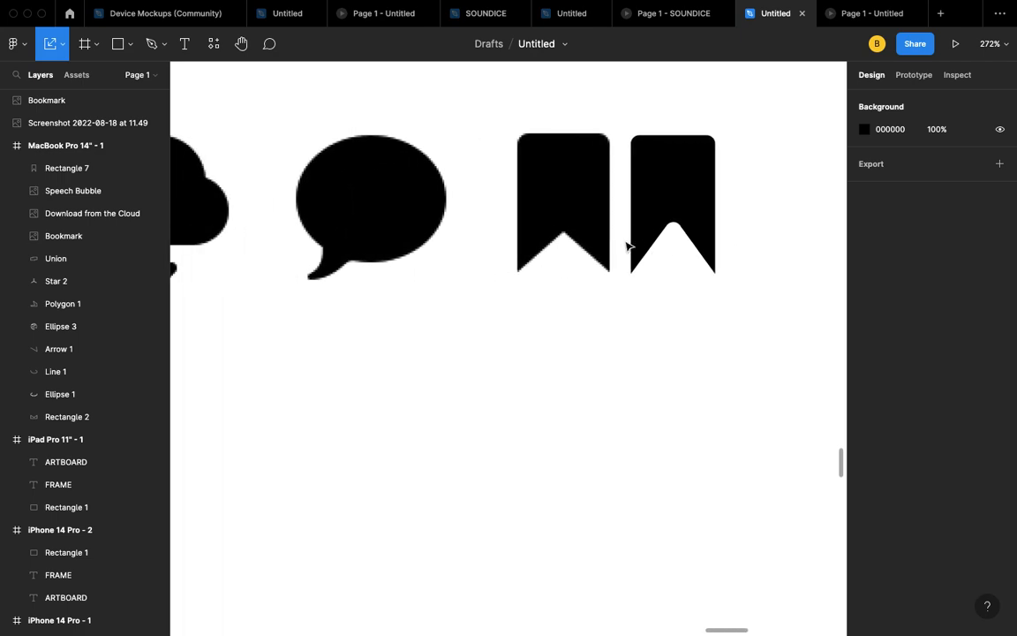
pyautogui.hscroll(-2, 627, 245)
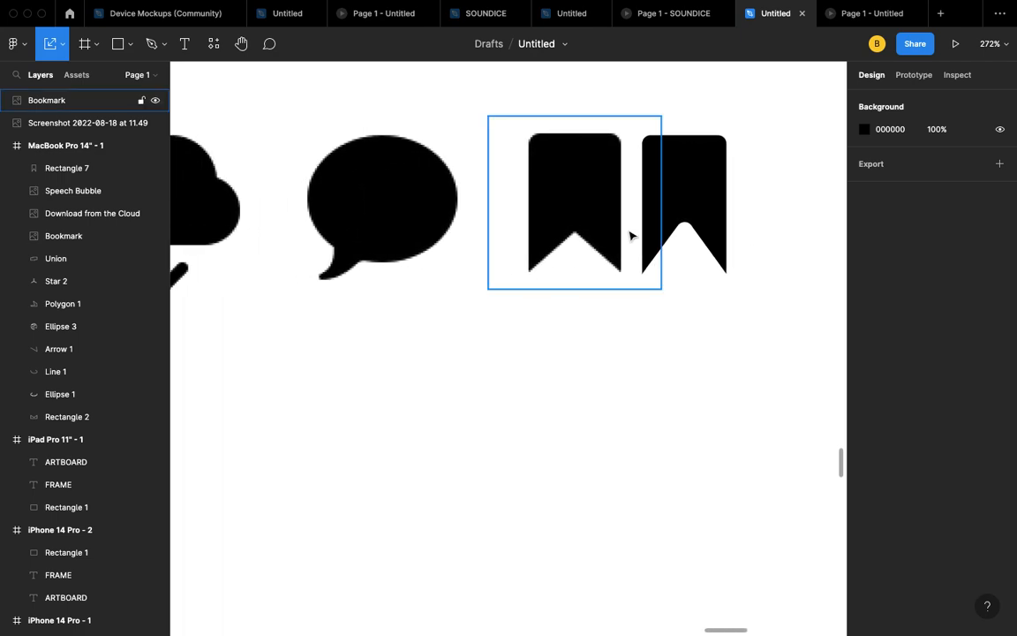
pyautogui.hscroll(2, 628, 234)
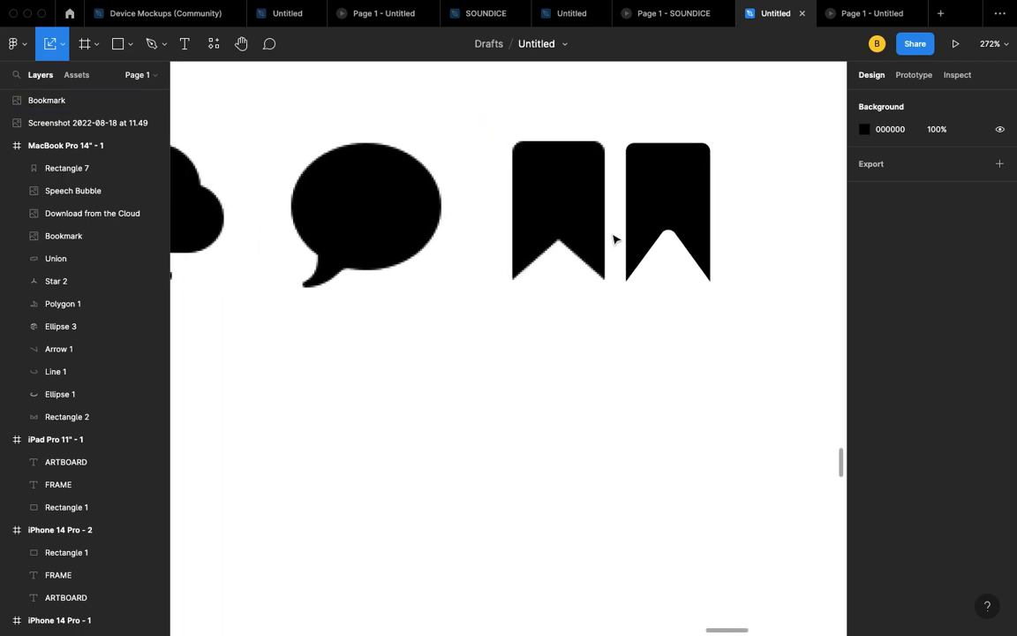
pyautogui.hscroll(5, 611, 237)
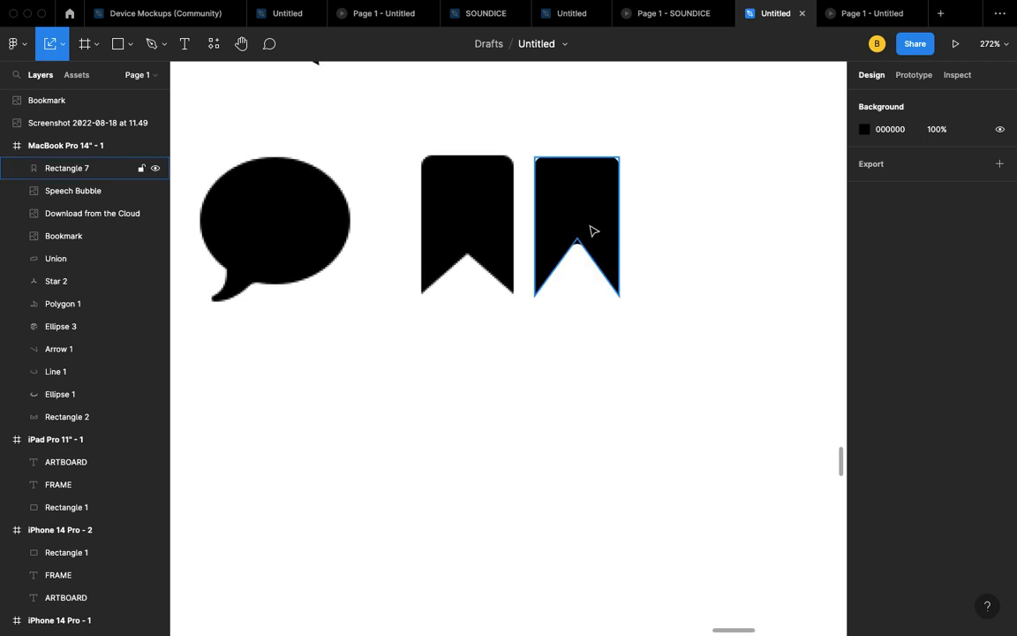
pyautogui.scroll(5, 592, 231)
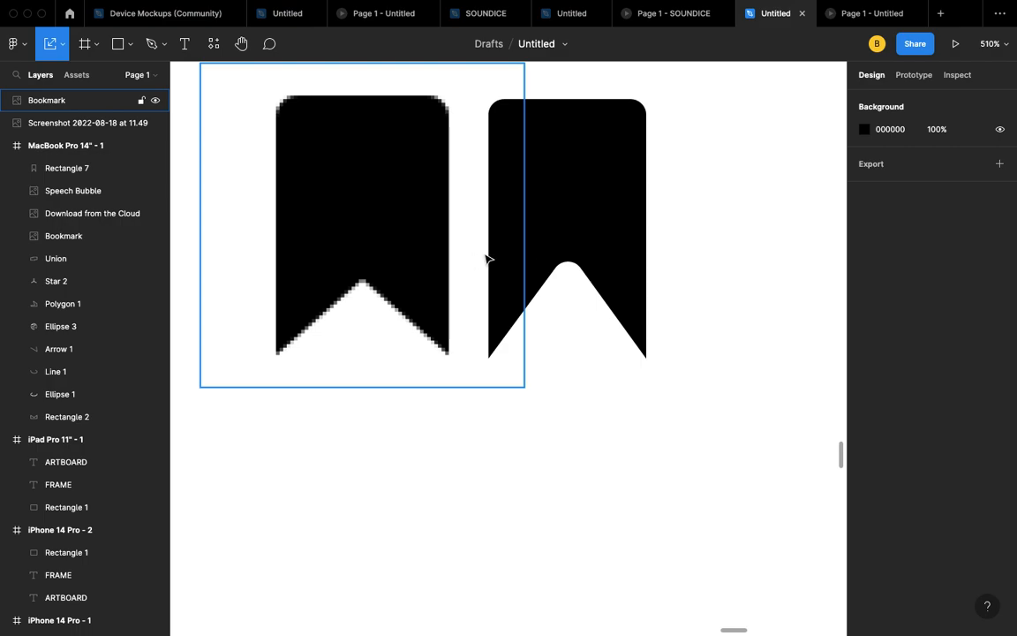
pyautogui.doubleClick(584, 238)
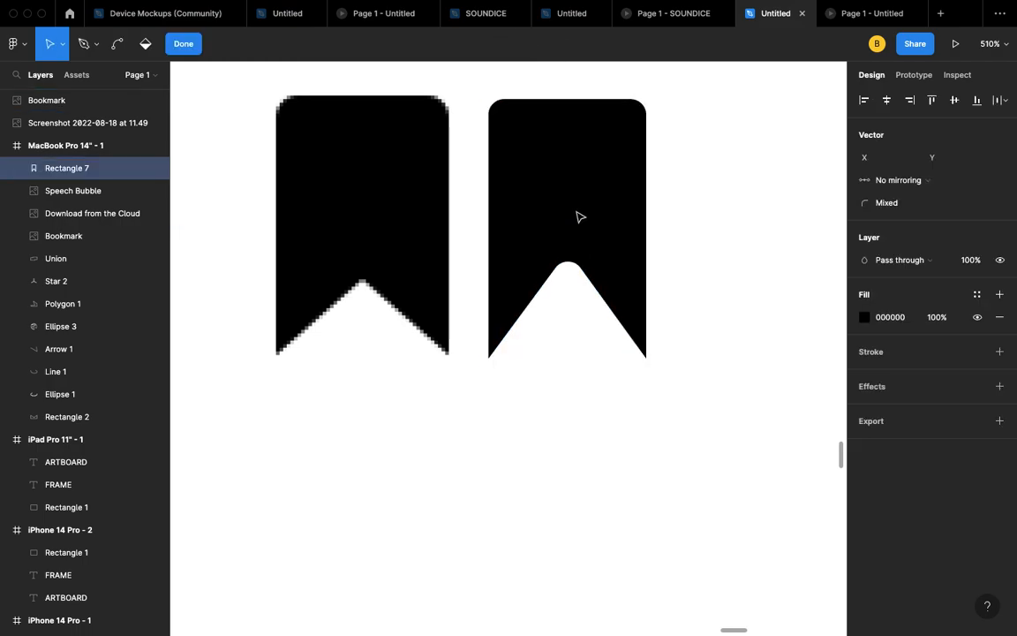
pyautogui.moveTo(569, 254); pyautogui.dragTo(567, 284)
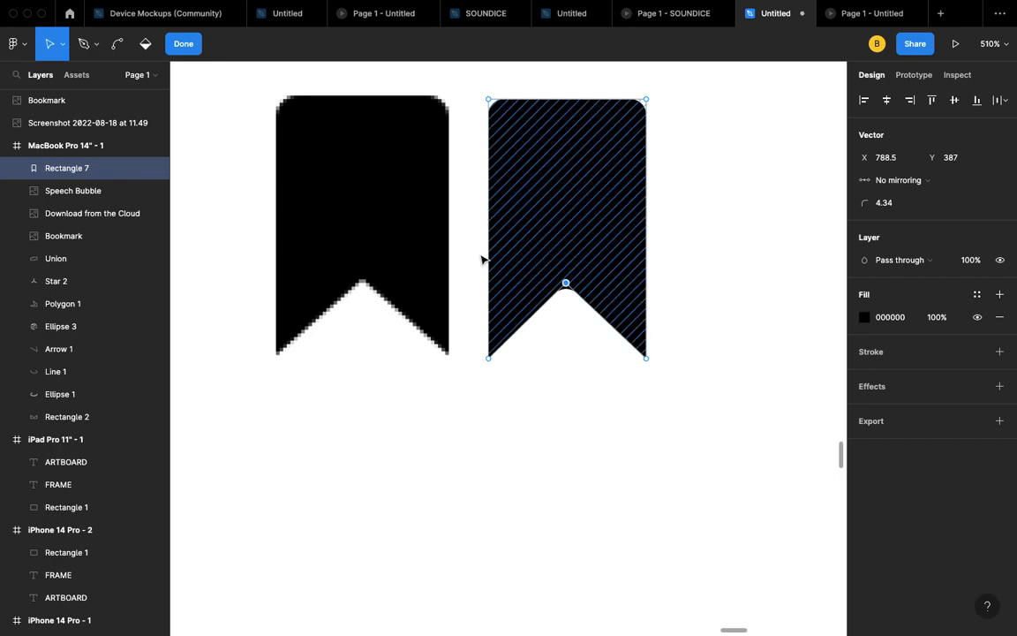
pyautogui.click(183, 44)
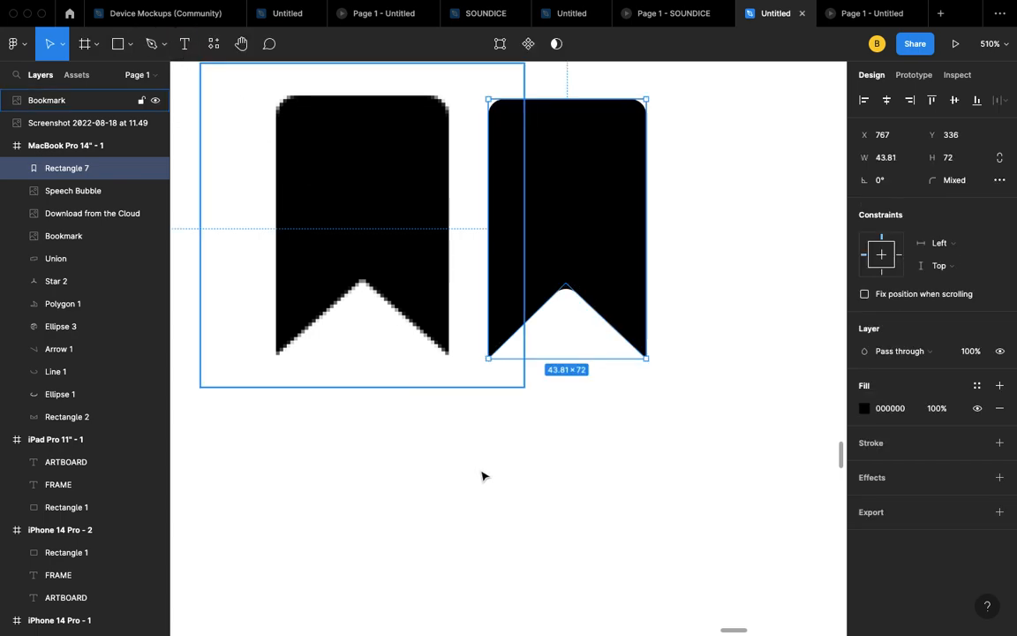
pyautogui.click(464, 475)
pyautogui.scroll(-5, 464, 475)
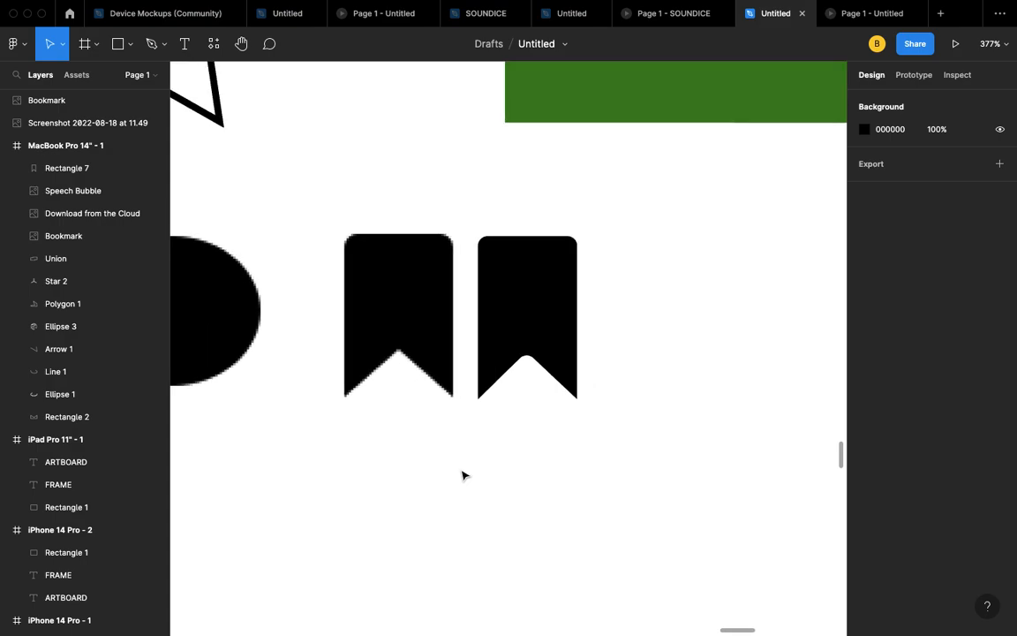
pyautogui.hscroll(-5, 464, 474)
pyautogui.click(575, 371)
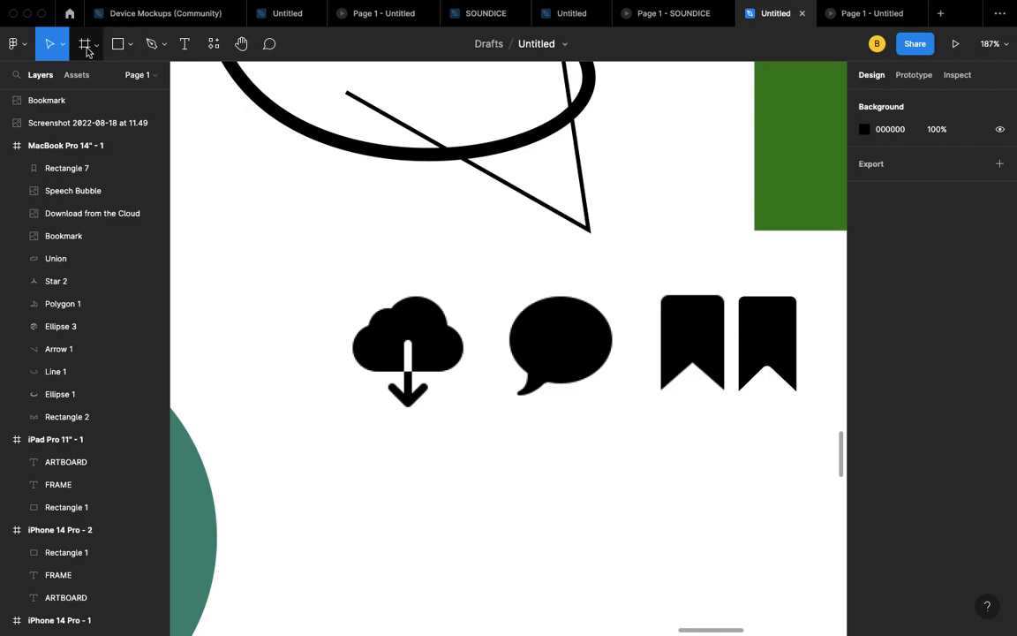
pyautogui.click(129, 44)
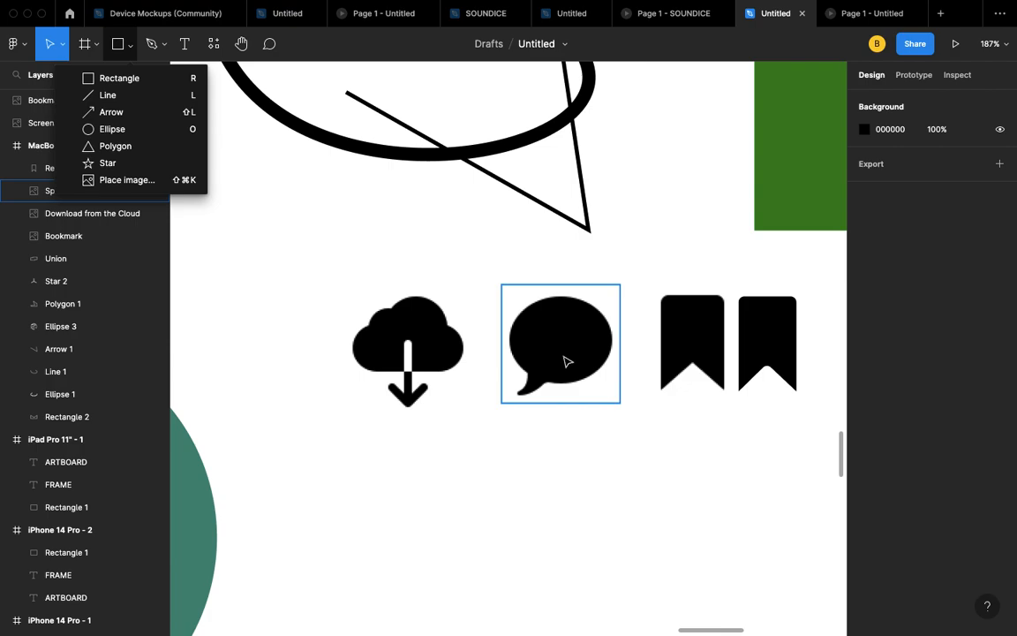
pyautogui.scroll(5, 568, 361)
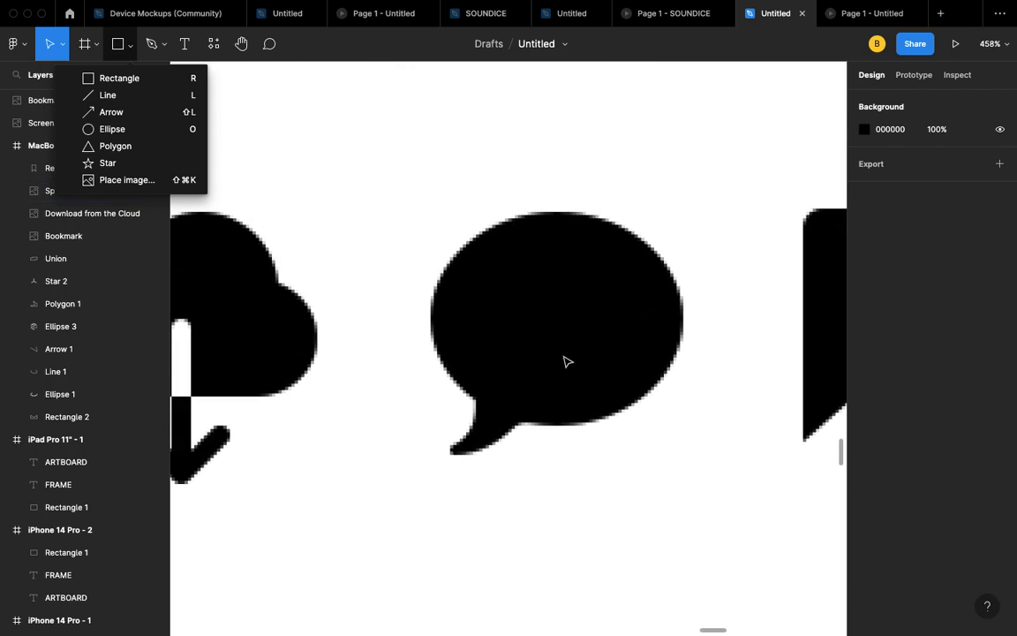
pyautogui.scroll(-5, 598, 400)
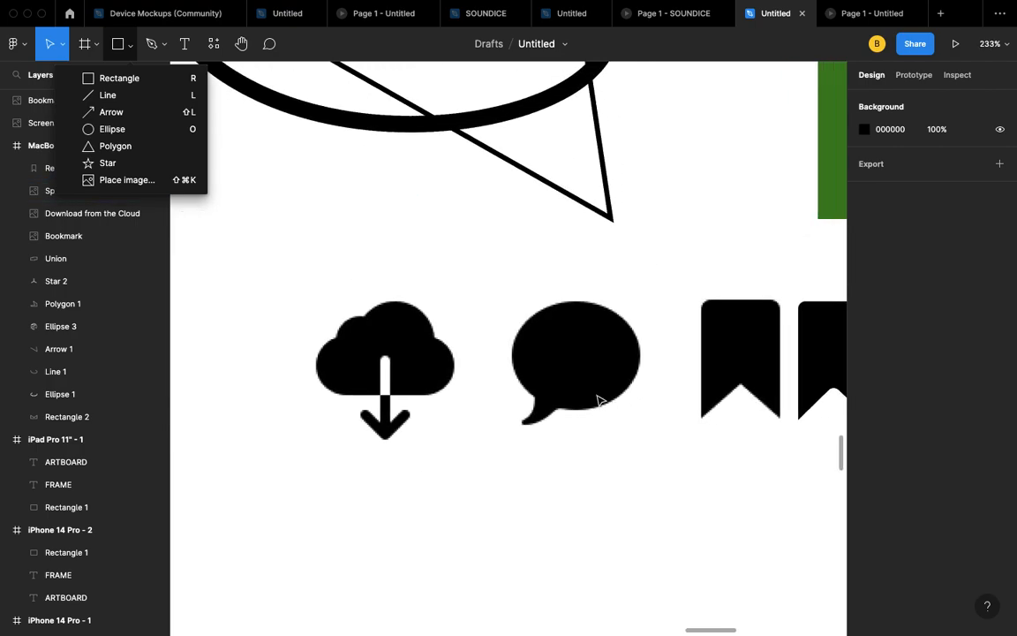
pyautogui.click(143, 130)
pyautogui.scroll(-3, 476, 354)
pyautogui.hscroll(3, 476, 354)
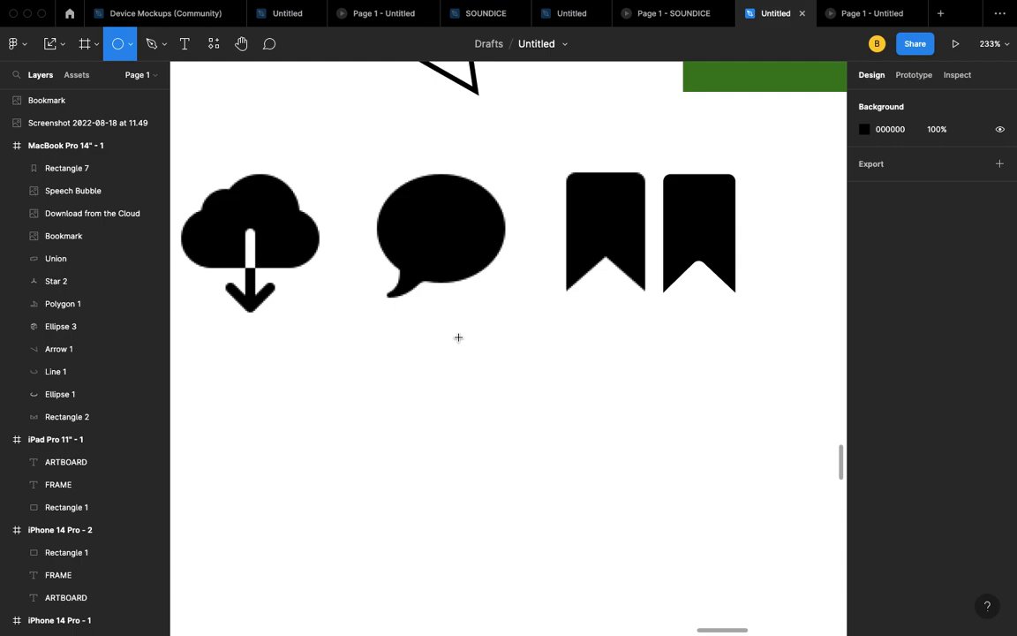
pyautogui.moveTo(458, 337); pyautogui.dragTo(595, 448)
pyautogui.click(663, 429)
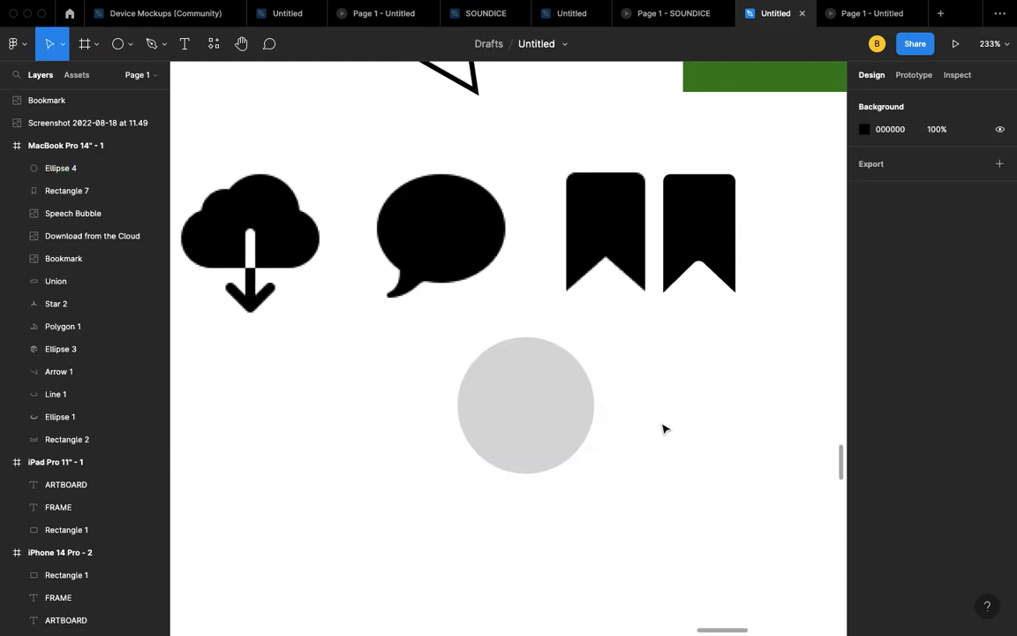
pyautogui.click(533, 405)
pyautogui.press('Delete')
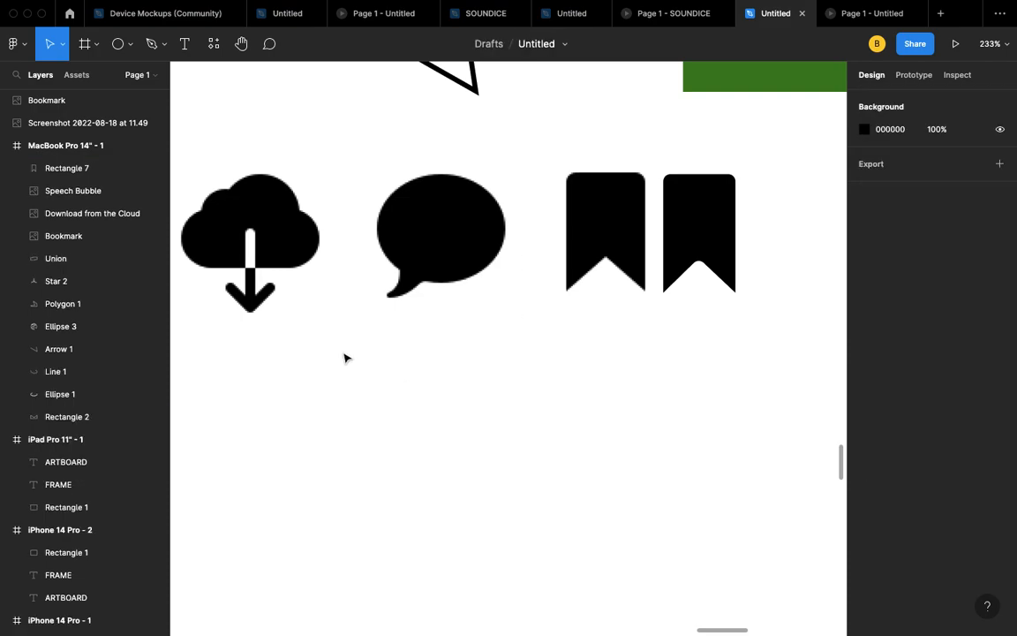
# - Draw an ellipse about 75 × 61 just below the speech bubble icon
pyautogui.click(129, 44)
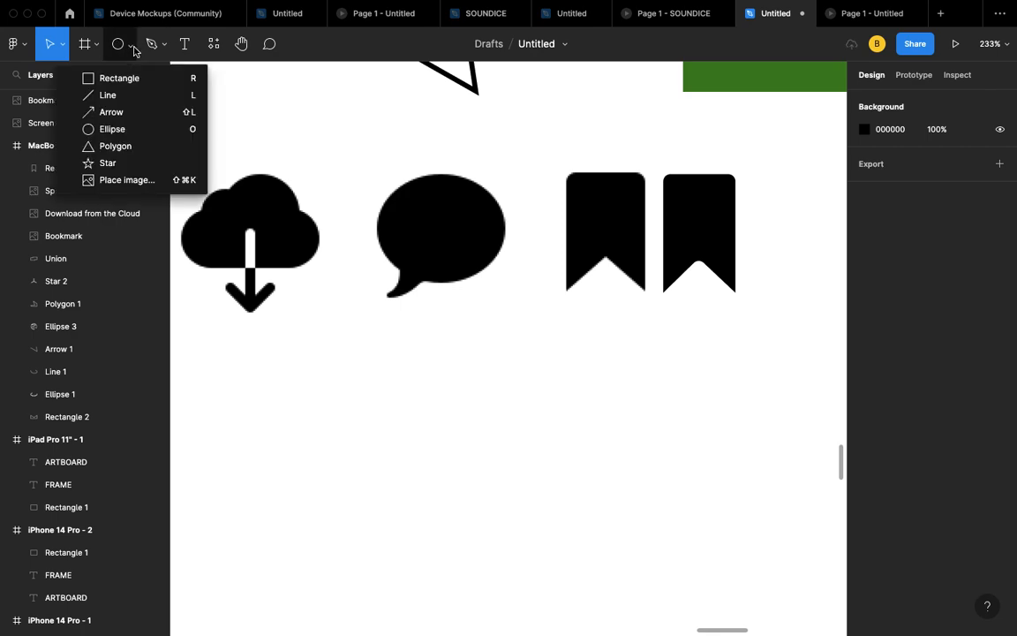
pyautogui.click(139, 133)
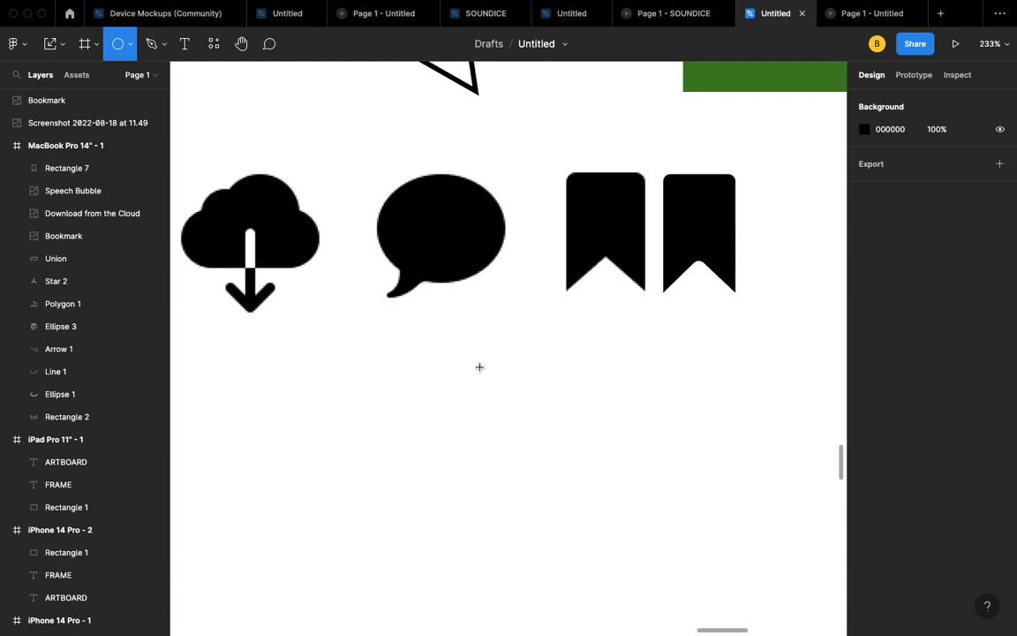
pyautogui.moveTo(405, 341); pyautogui.dragTo(515, 446)
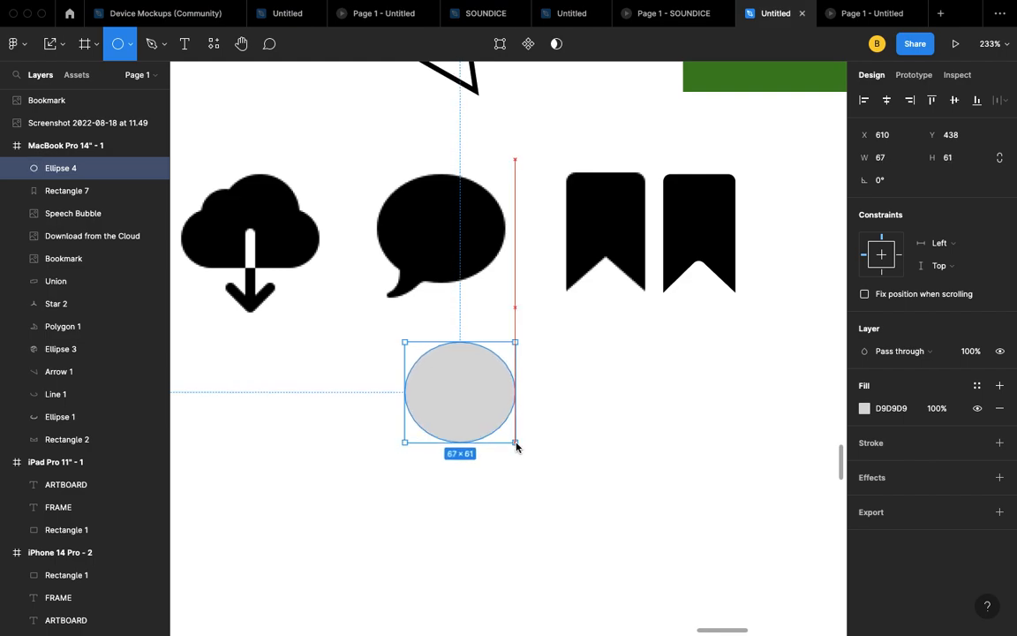
pyautogui.moveTo(516, 446); pyautogui.dragTo(528, 447)
pyautogui.click(549, 449)
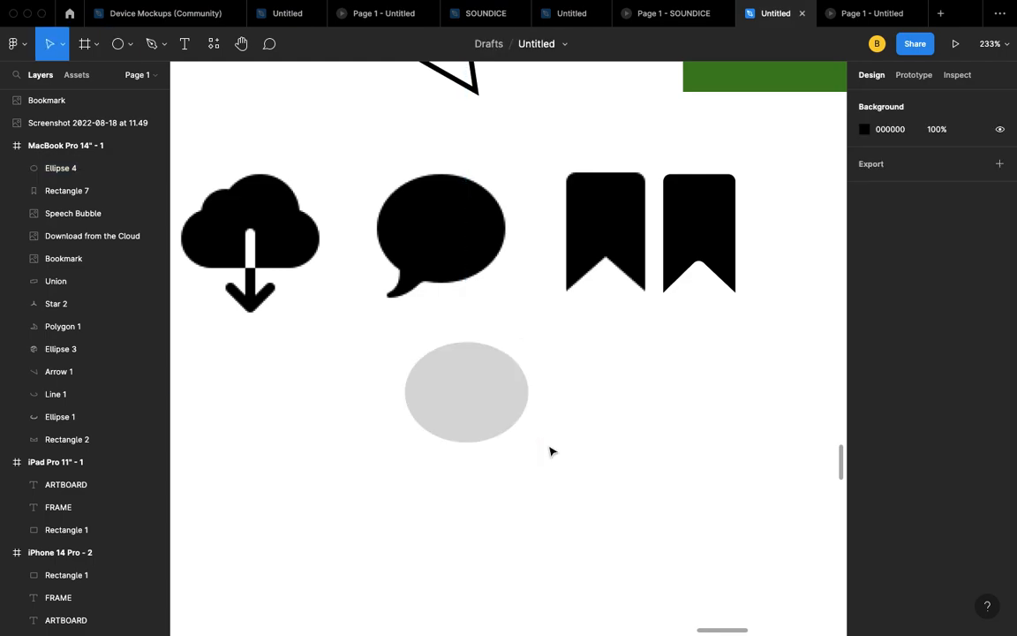
# - Change the fill of the ellipse below the speech bubble icon to black 000000
pyautogui.click(459, 391)
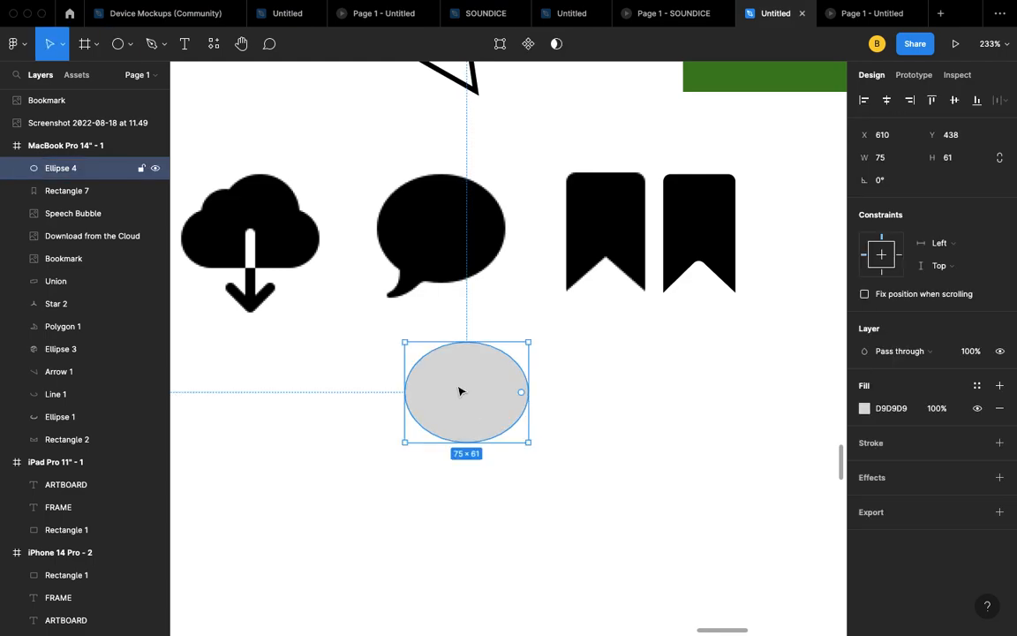
pyautogui.click(864, 408)
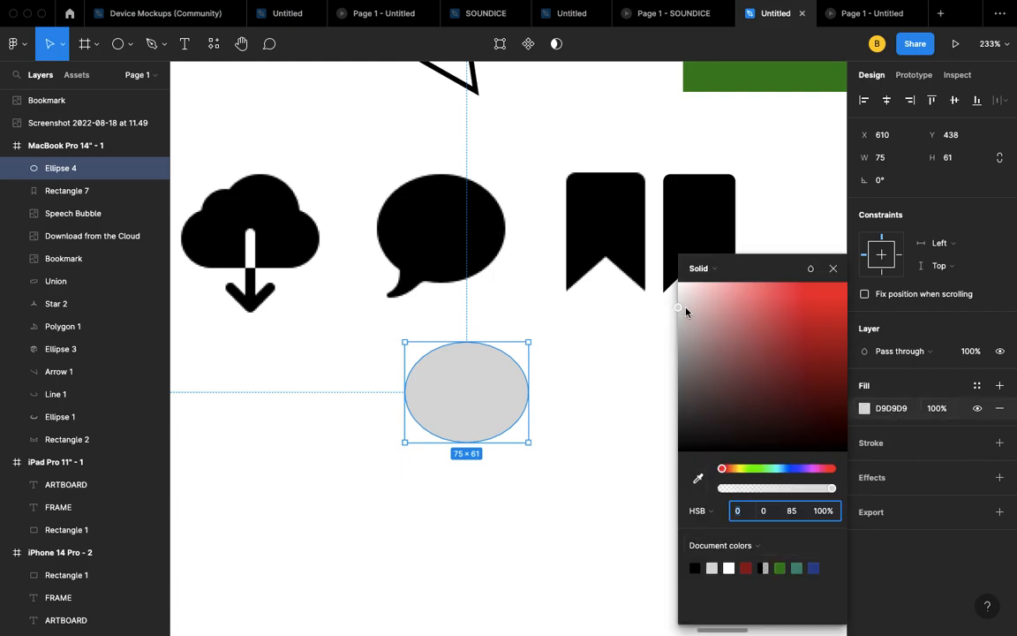
pyautogui.moveTo(686, 311); pyautogui.dragTo(717, 476)
pyautogui.click(833, 276)
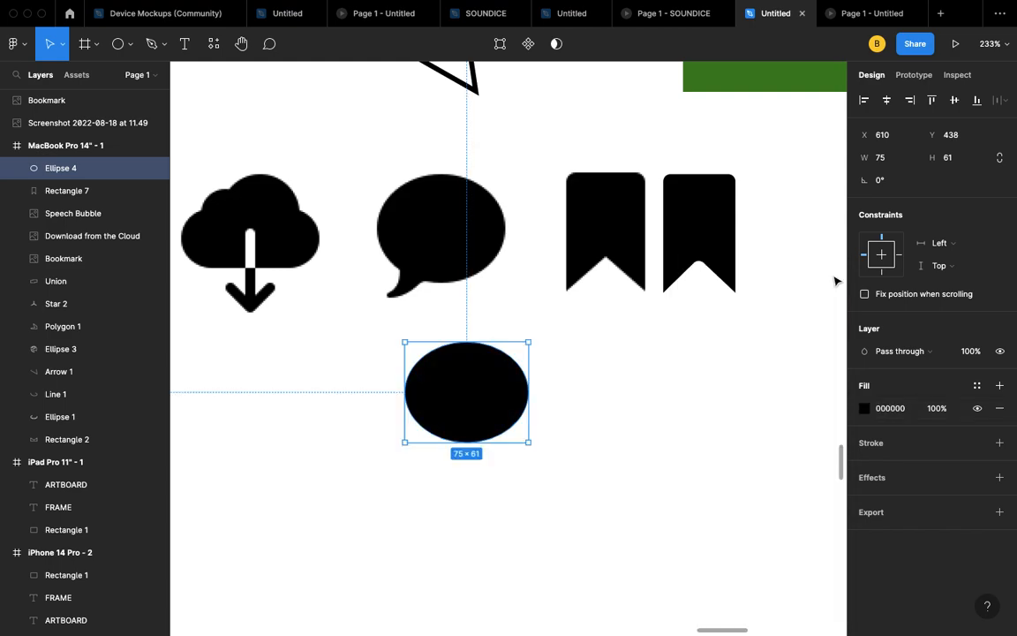
# - Scale the black ellipse proportionally to about 88.52 × 72 and return to the Move tool
pyautogui.scroll(-2, 534, 438)
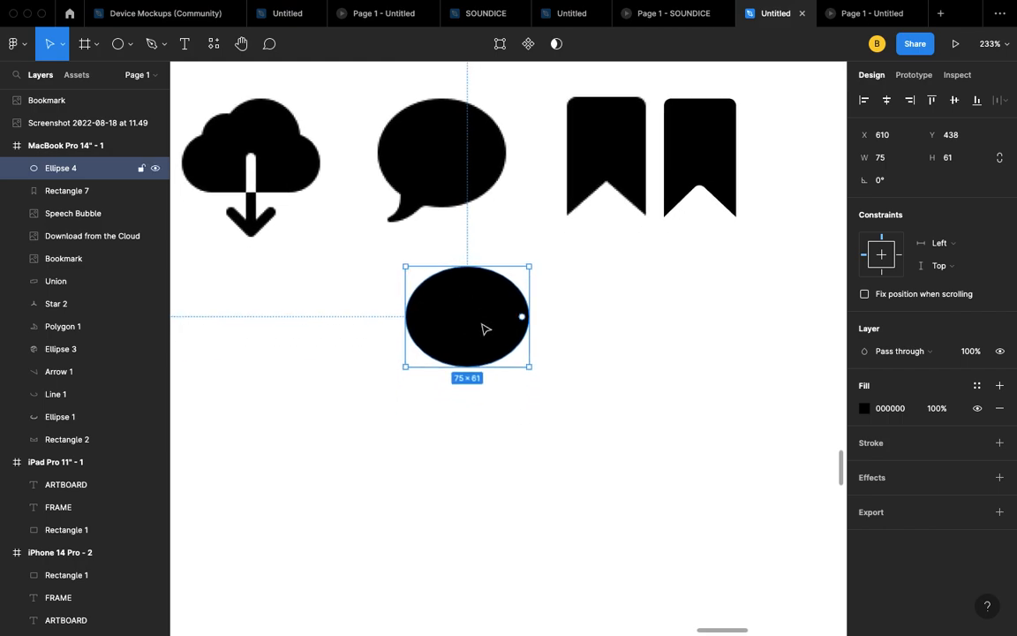
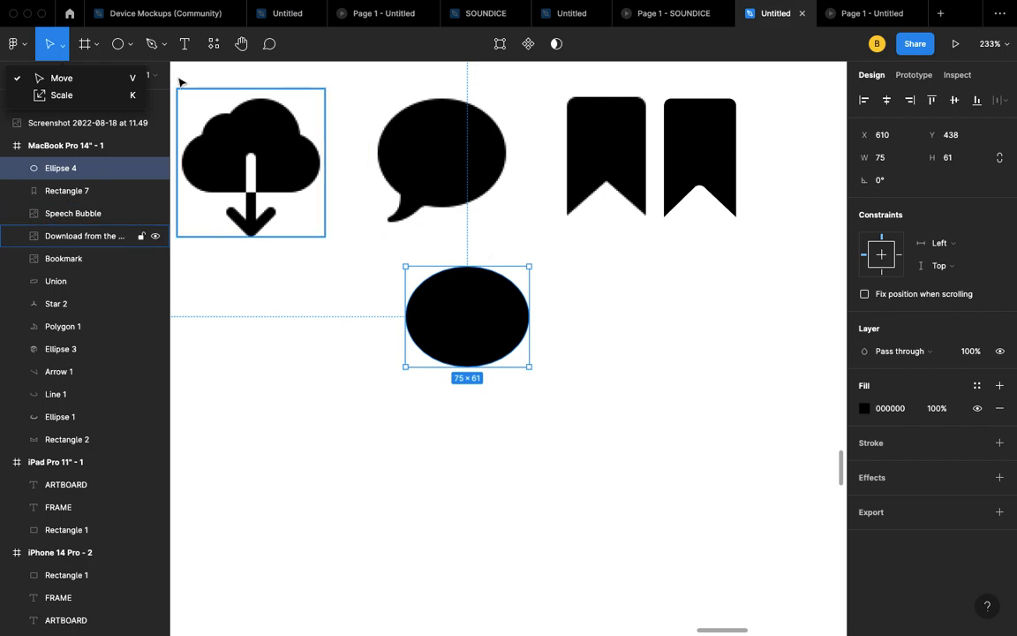
pyautogui.click(81, 94)
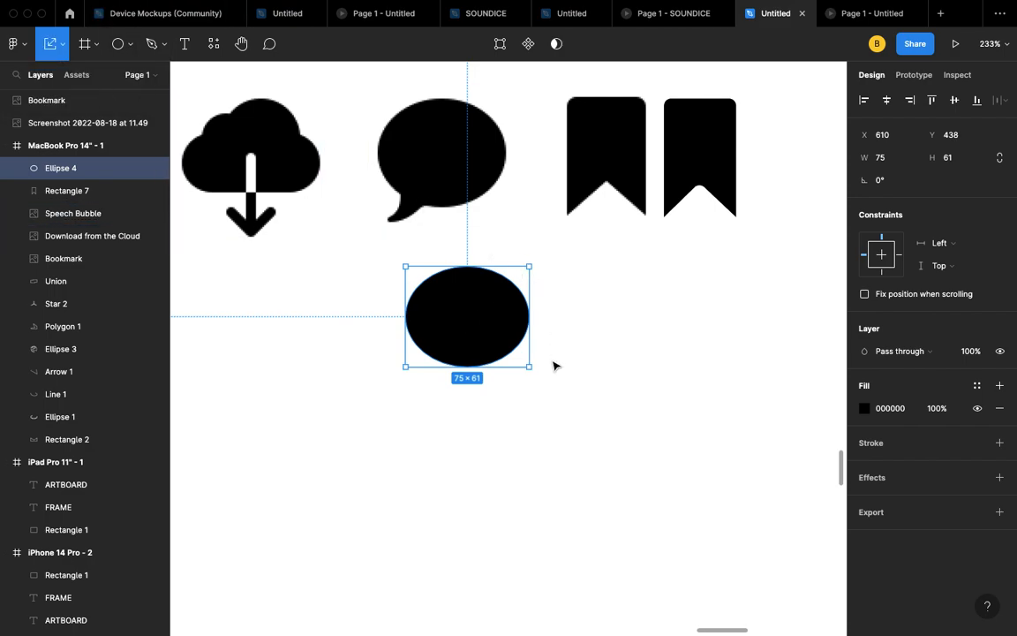
pyautogui.moveTo(530, 365)
pyautogui.mouseDown()
pyautogui.moveTo(505, 348)
pyautogui.moveTo(537, 393)
pyautogui.moveTo(526, 386)
pyautogui.mouseUp()
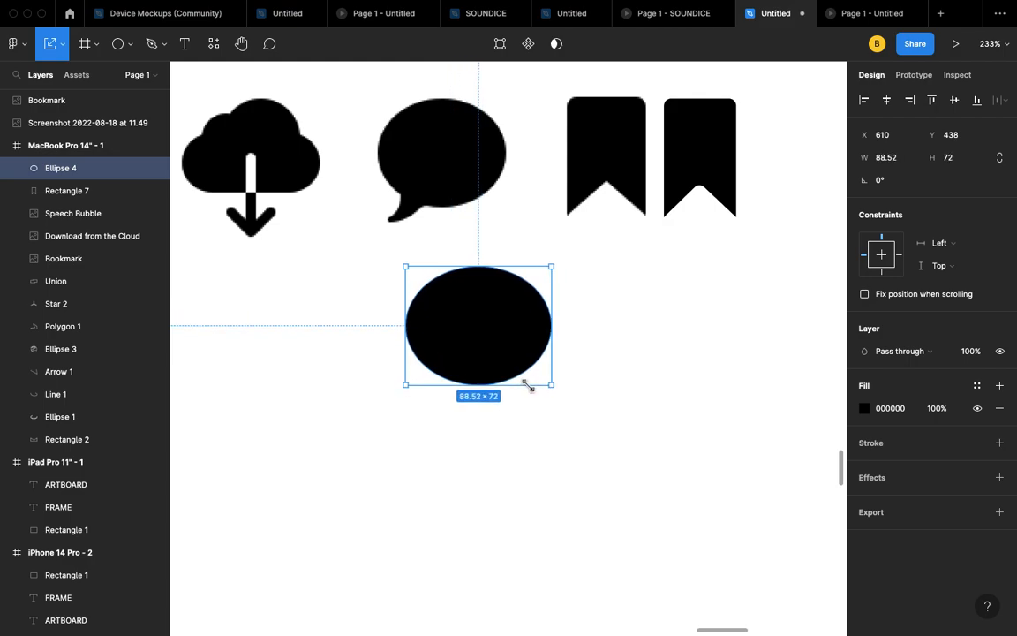
pyautogui.click(62, 44)
pyautogui.click(100, 83)
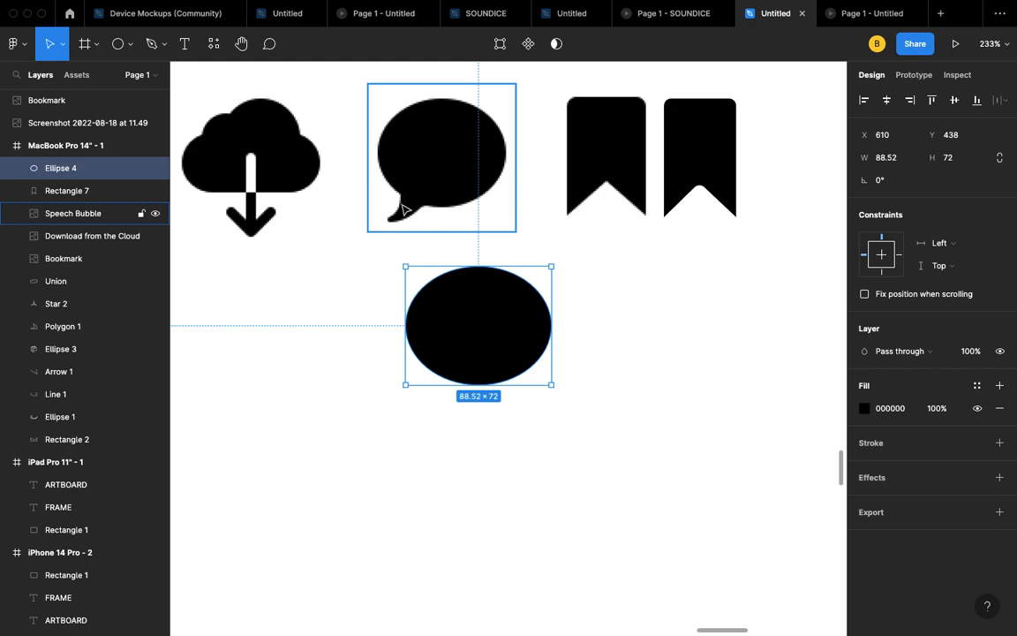
pyautogui.scroll(-2, 452, 304)
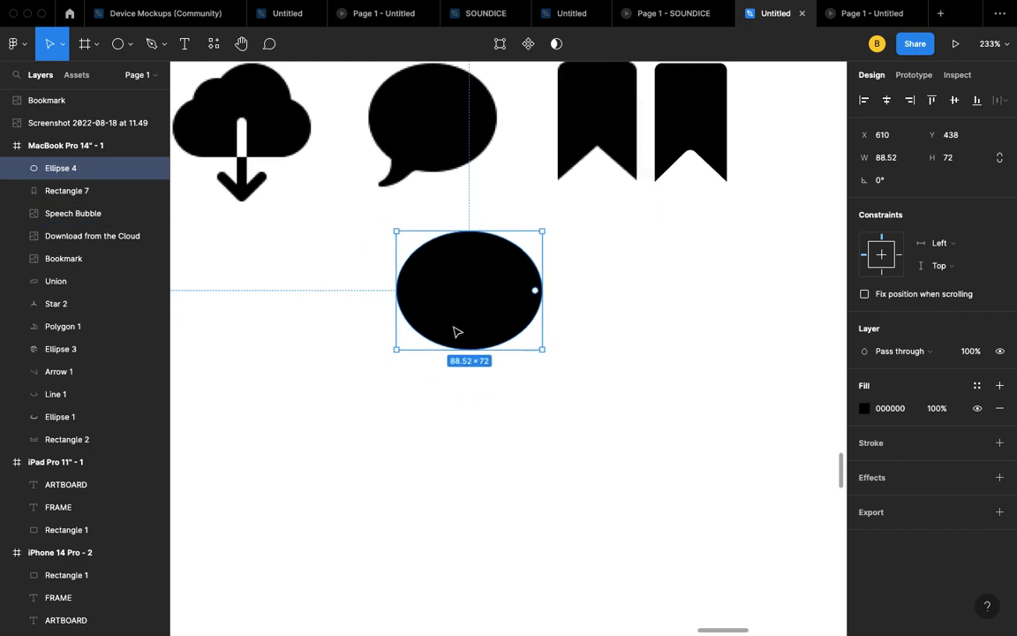
pyautogui.doubleClick(452, 314)
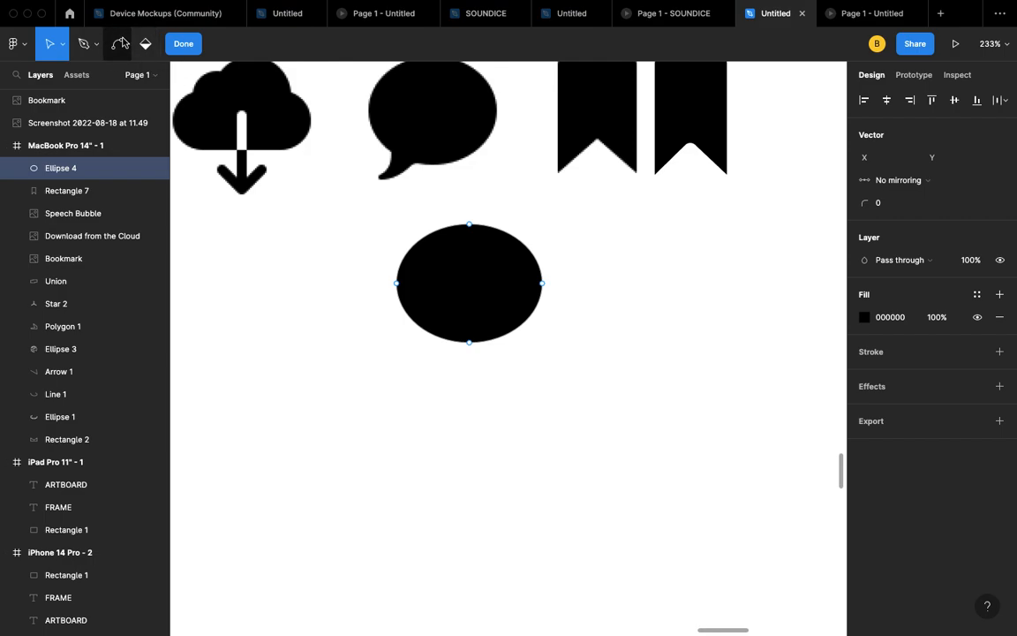
pyautogui.click(118, 49)
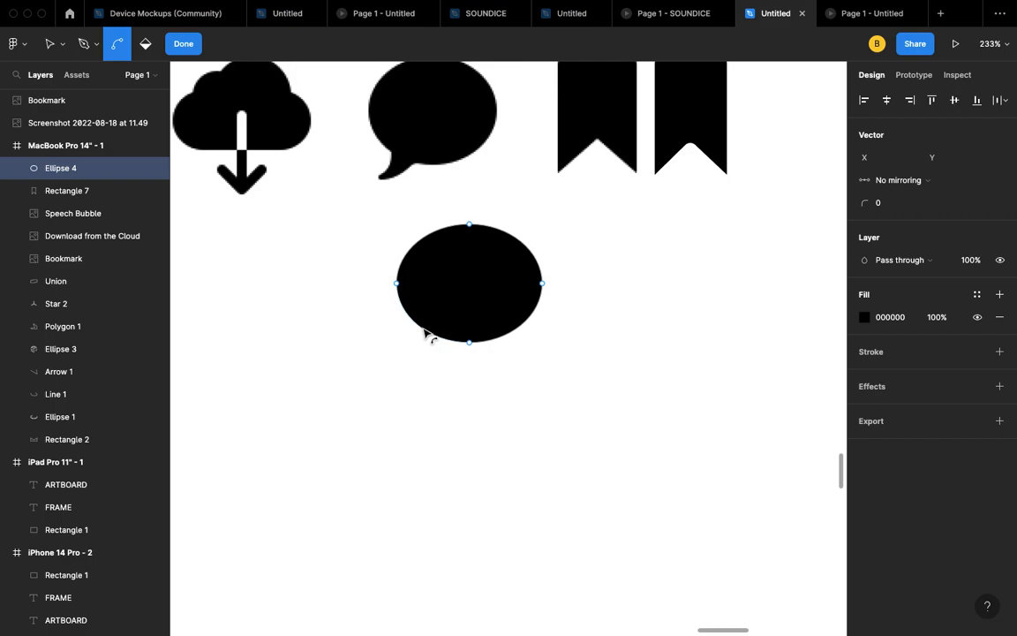
pyautogui.scroll(2, 424, 329)
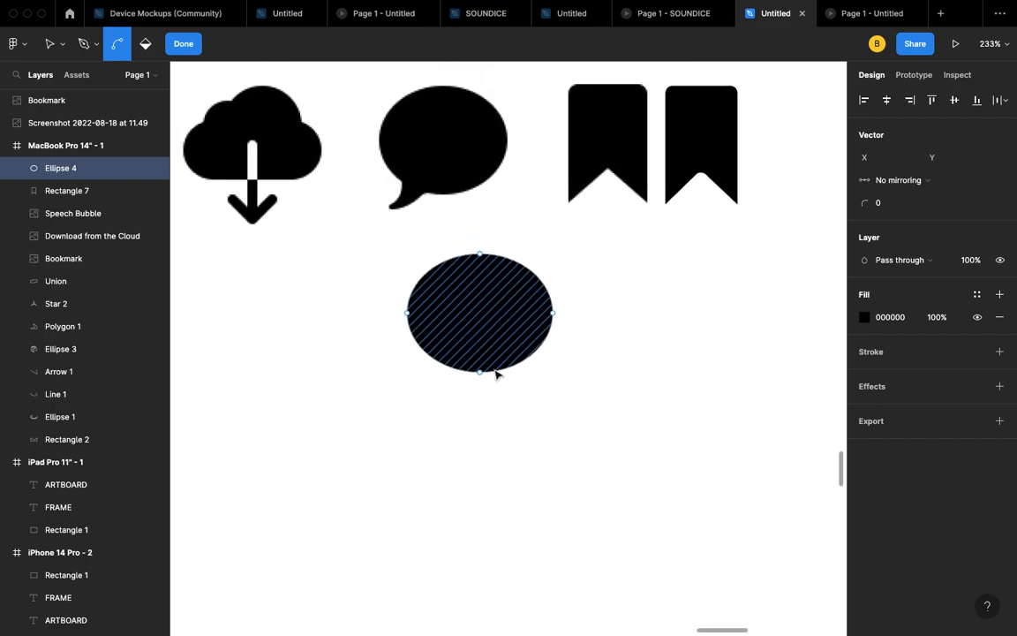
pyautogui.click(183, 44)
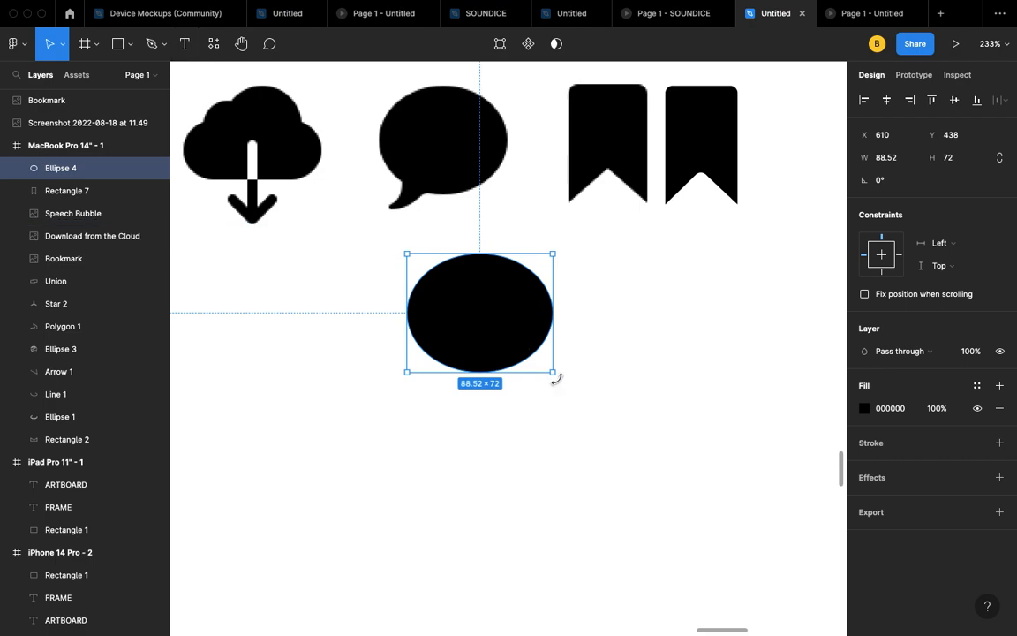
# - Tilt the black ellipse counterclockwise to a rotation of about 5.3°
pyautogui.scroll(5, 556, 378)
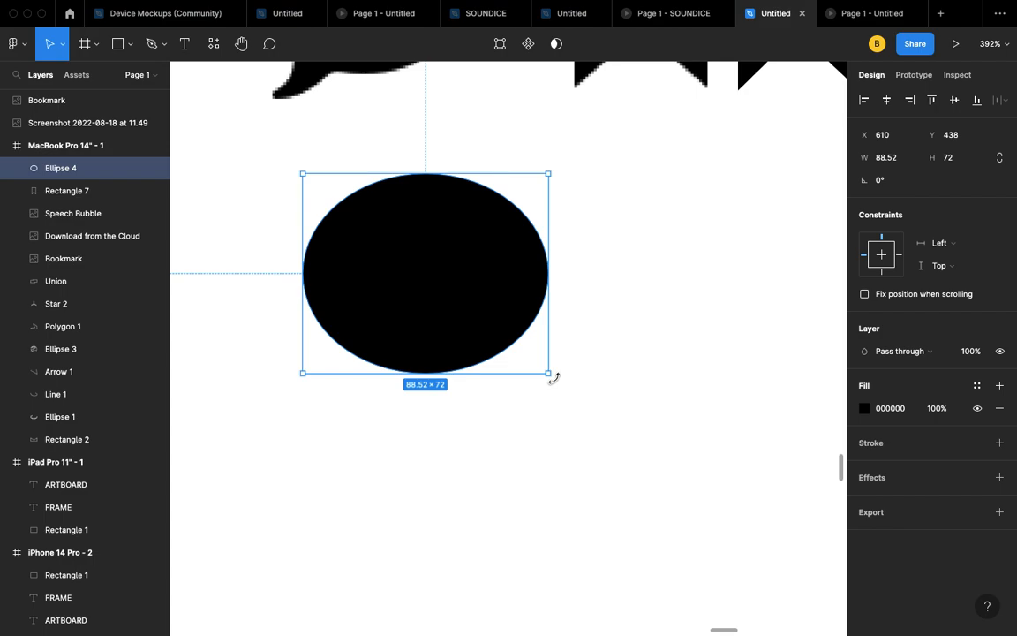
pyautogui.moveTo(553, 378); pyautogui.dragTo(572, 356)
pyautogui.scroll(-6, 572, 356)
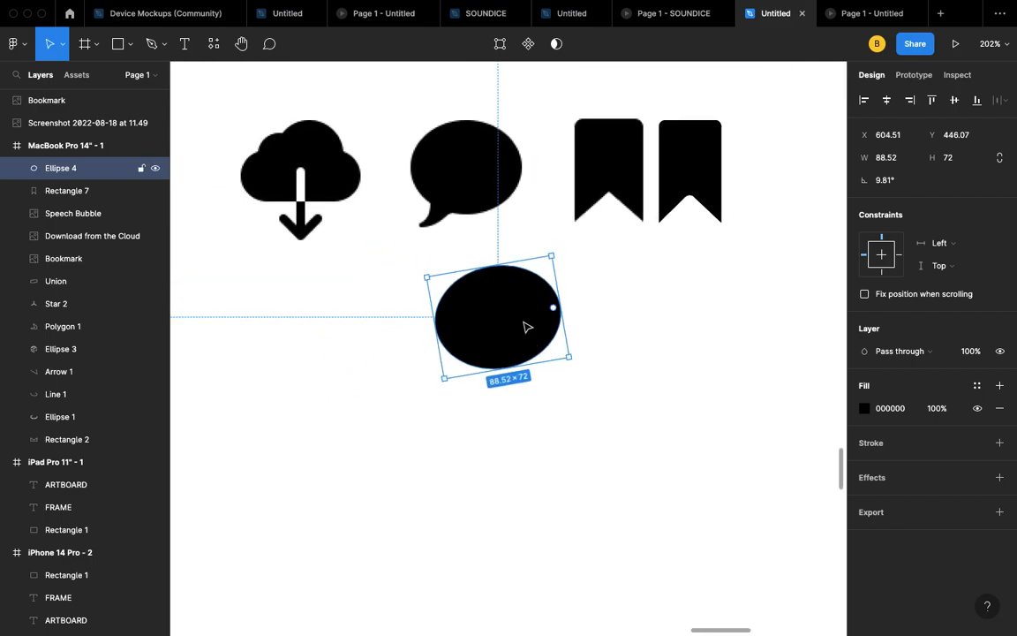
pyautogui.moveTo(574, 366); pyautogui.dragTo(572, 375)
pyautogui.scroll(7, 576, 378)
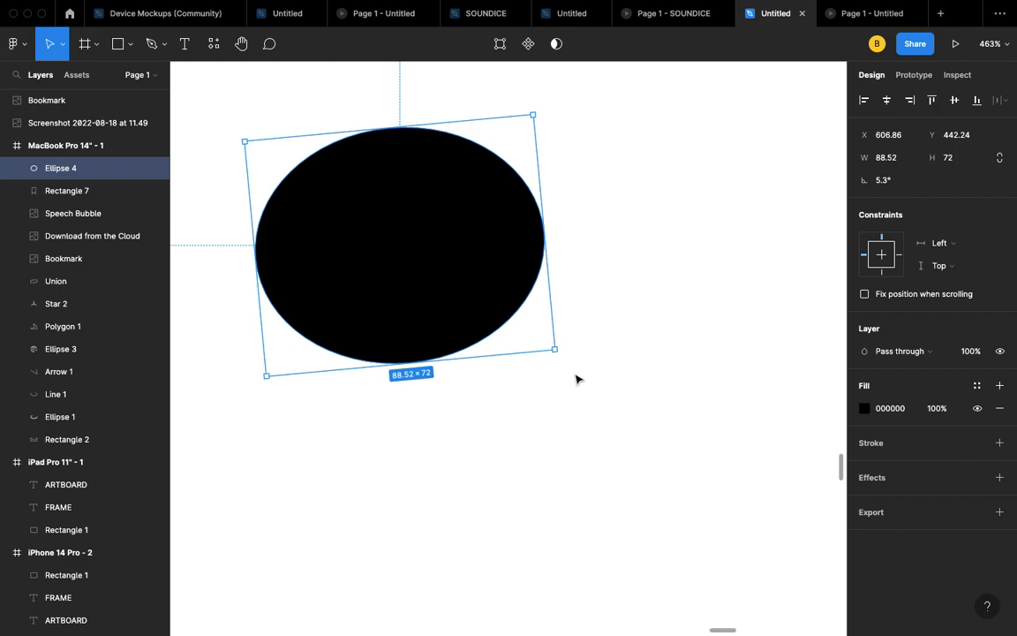
pyautogui.scroll(-4, 575, 377)
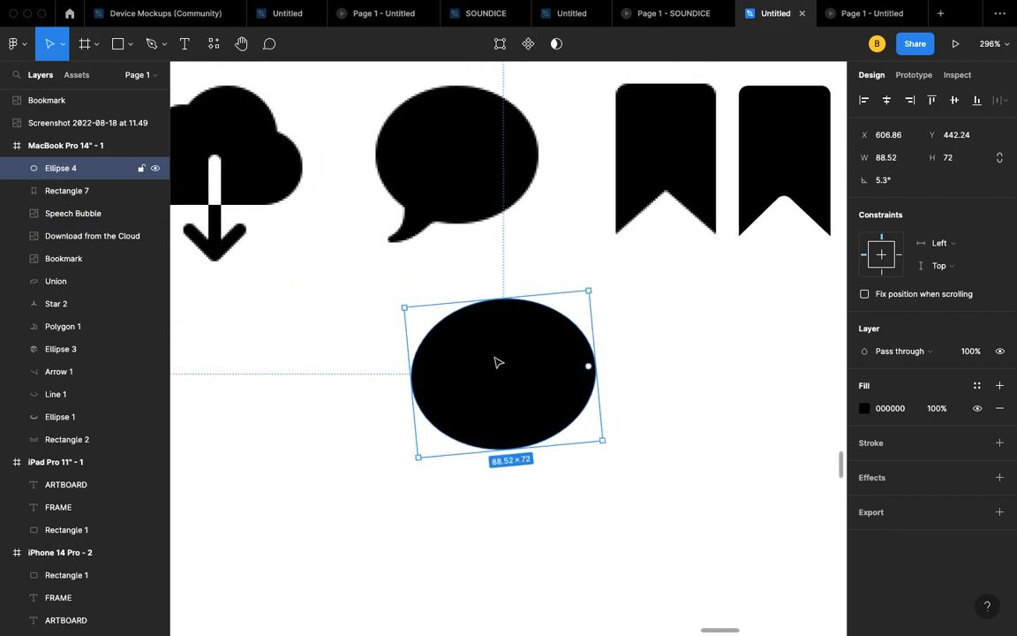
# - Stretch the tilted ellipse's height and width to about 91.46 × 80.86
pyautogui.scroll(-3, 497, 362)
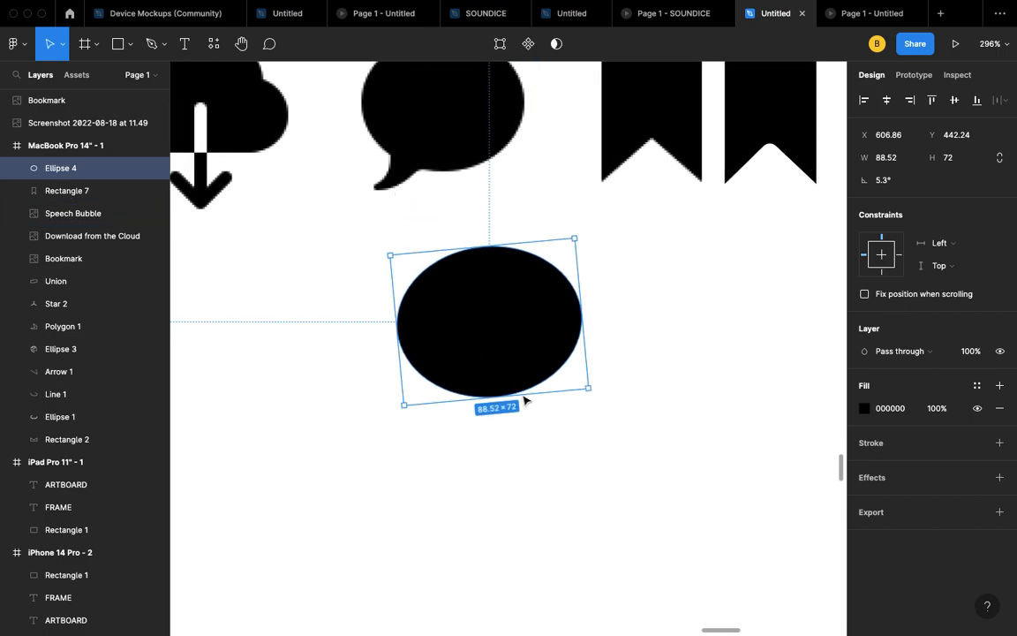
pyautogui.moveTo(522, 397); pyautogui.dragTo(521, 409)
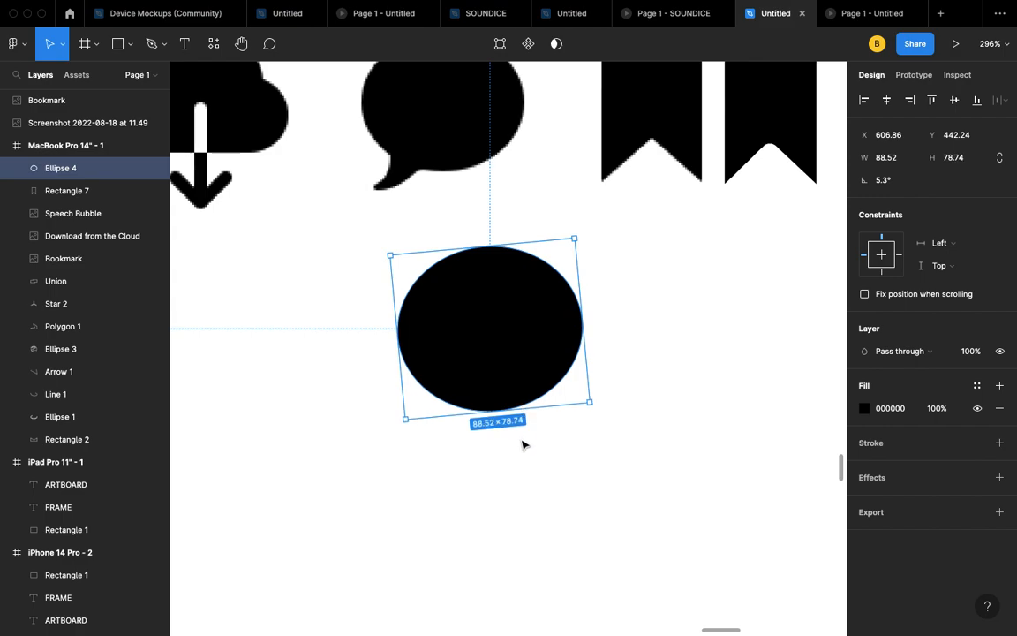
pyautogui.scroll(-2, 521, 444)
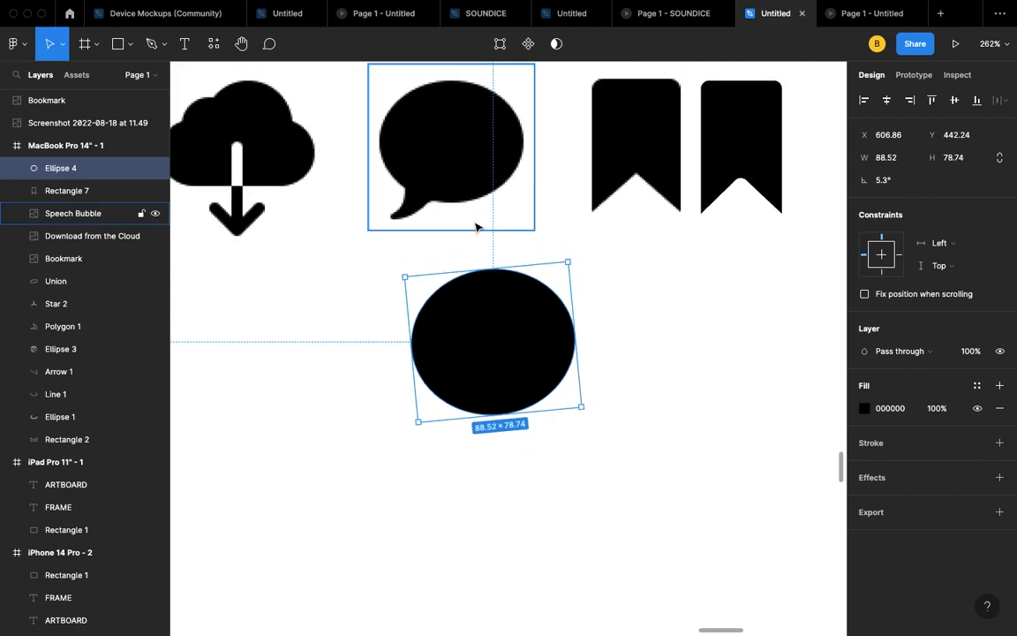
pyautogui.scroll(-2, 583, 427)
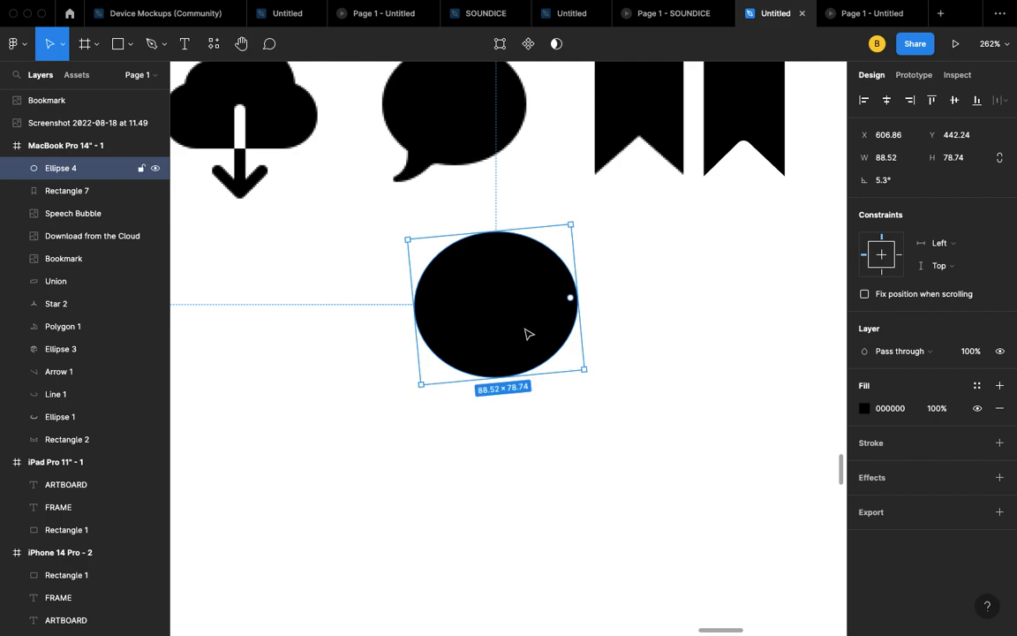
pyautogui.scroll(2, 524, 333)
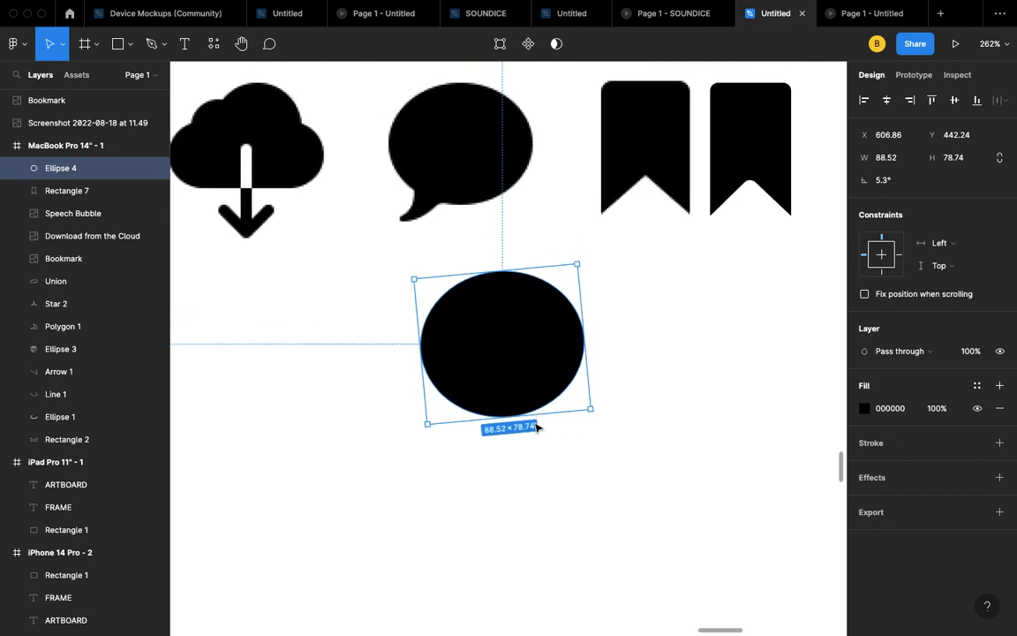
pyautogui.moveTo(531, 412); pyautogui.dragTo(532, 417)
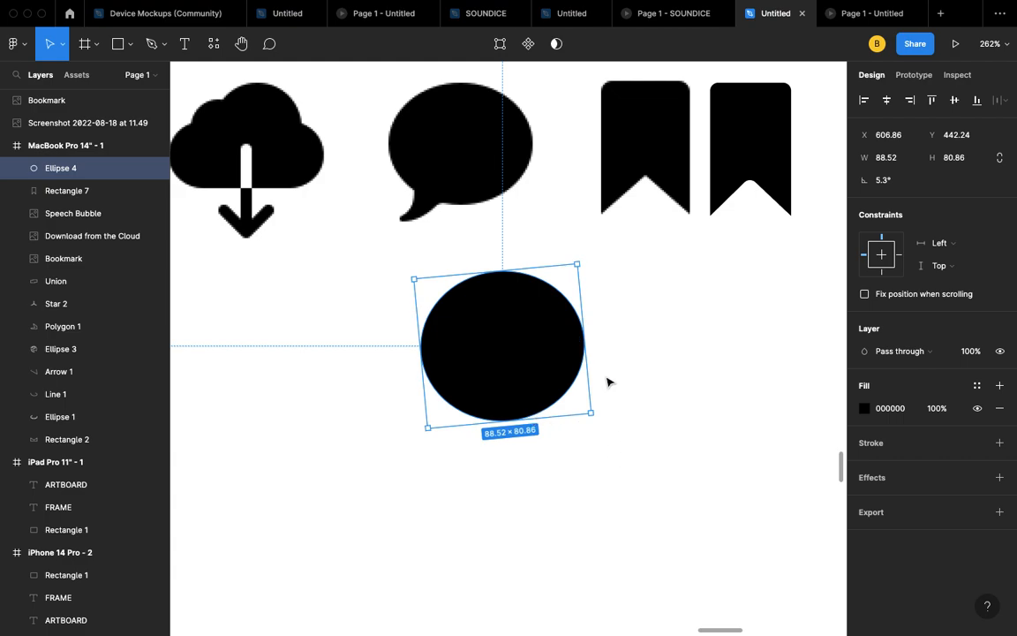
pyautogui.rightClick(587, 344)
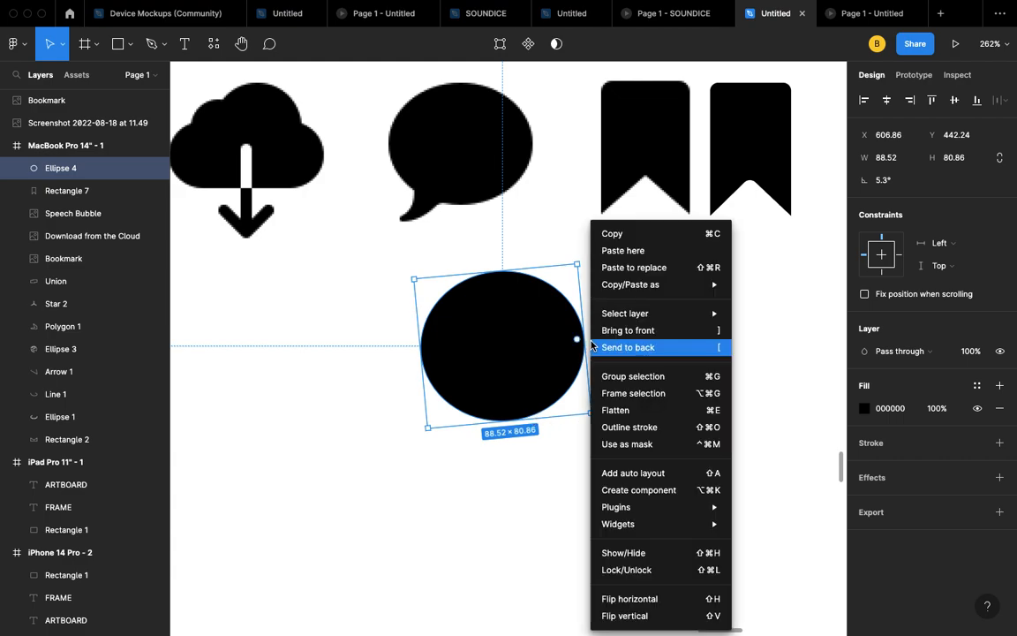
pyautogui.click(566, 302)
pyautogui.moveTo(579, 318); pyautogui.dragTo(588, 319)
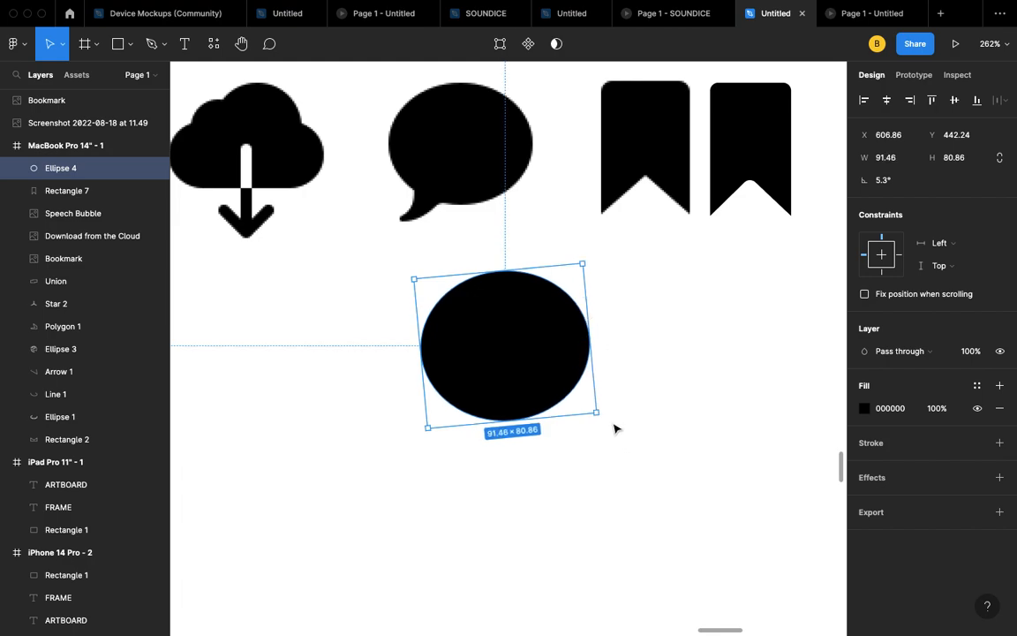
# - Reduce the ellipse's rotation to about 3.49° and shift it slightly to about X 604, Y 440.57
pyautogui.moveTo(602, 423); pyautogui.dragTo(599, 426)
pyautogui.click(536, 454)
pyautogui.scroll(-1, 494, 414)
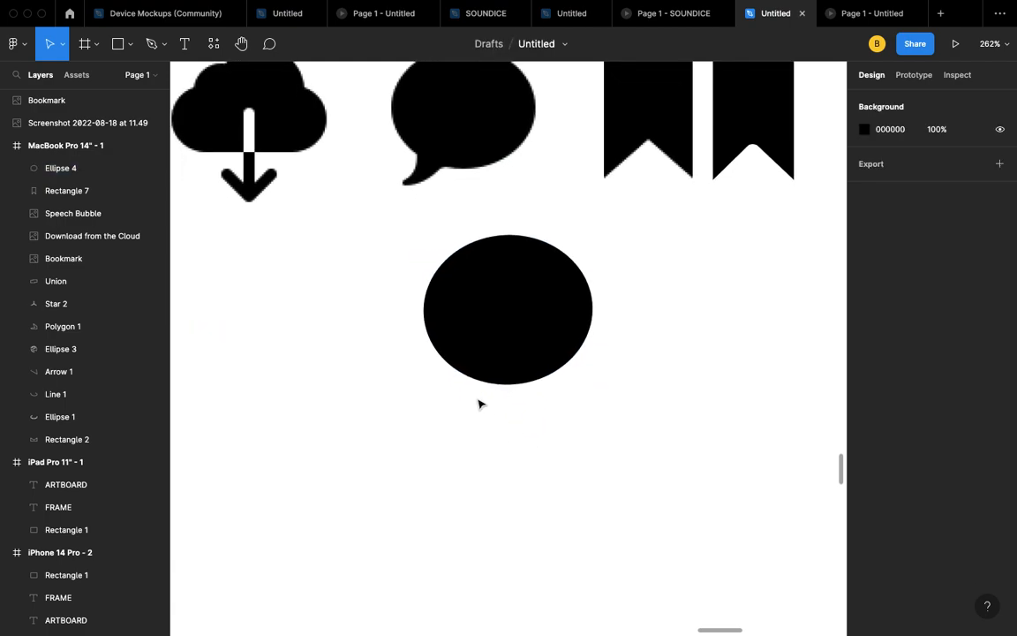
pyautogui.scroll(2, 476, 397)
pyautogui.click(441, 228)
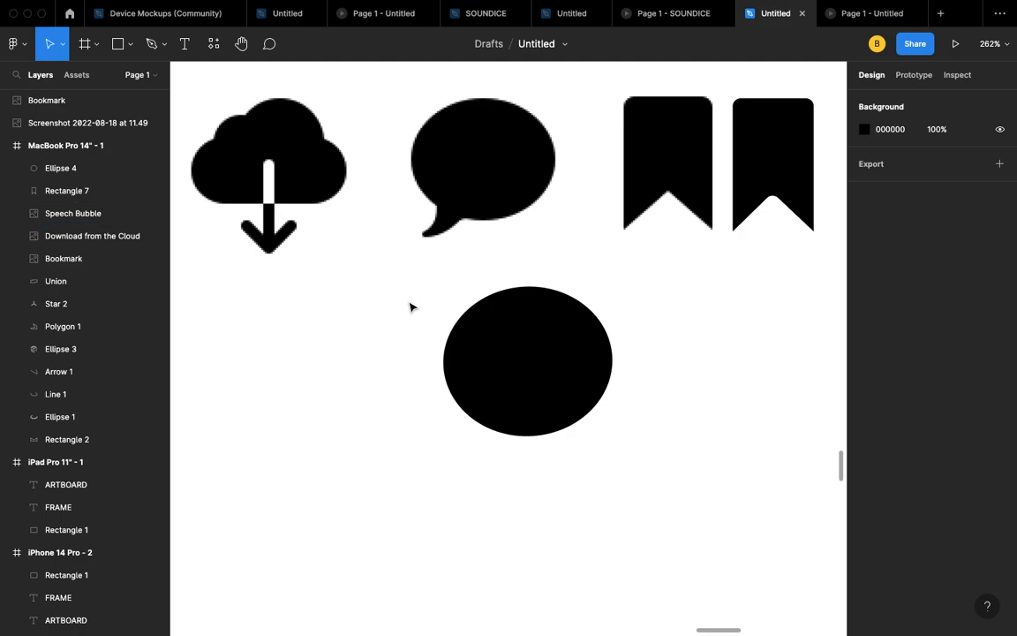
pyautogui.click(551, 391)
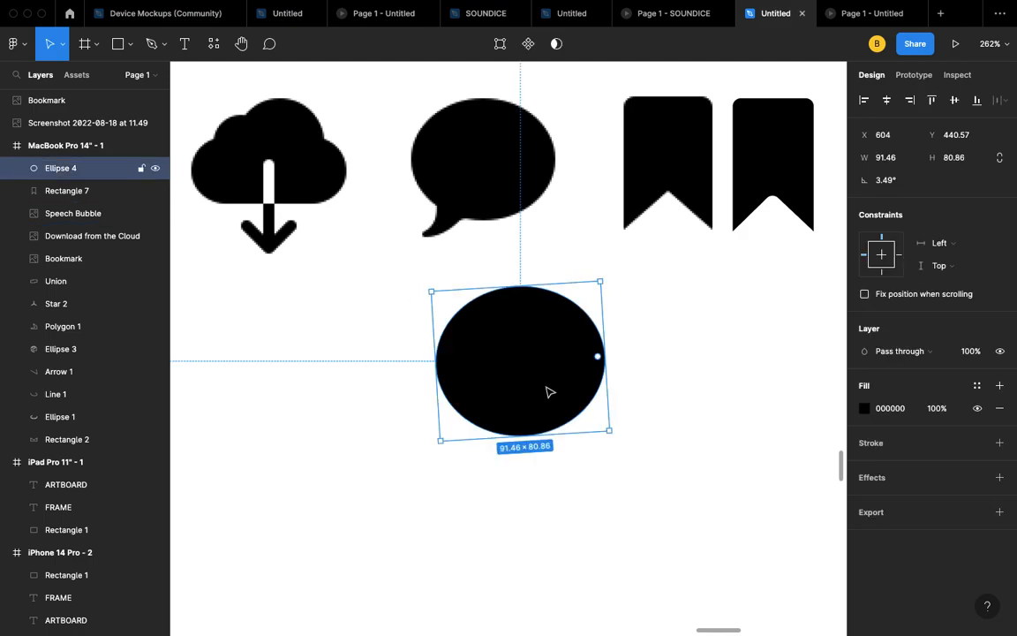
# - Try to bend the ellipse's lower-left edge outward into a speech bubble tail in vector editing, and undo the attempt
pyautogui.doubleClick(548, 391)
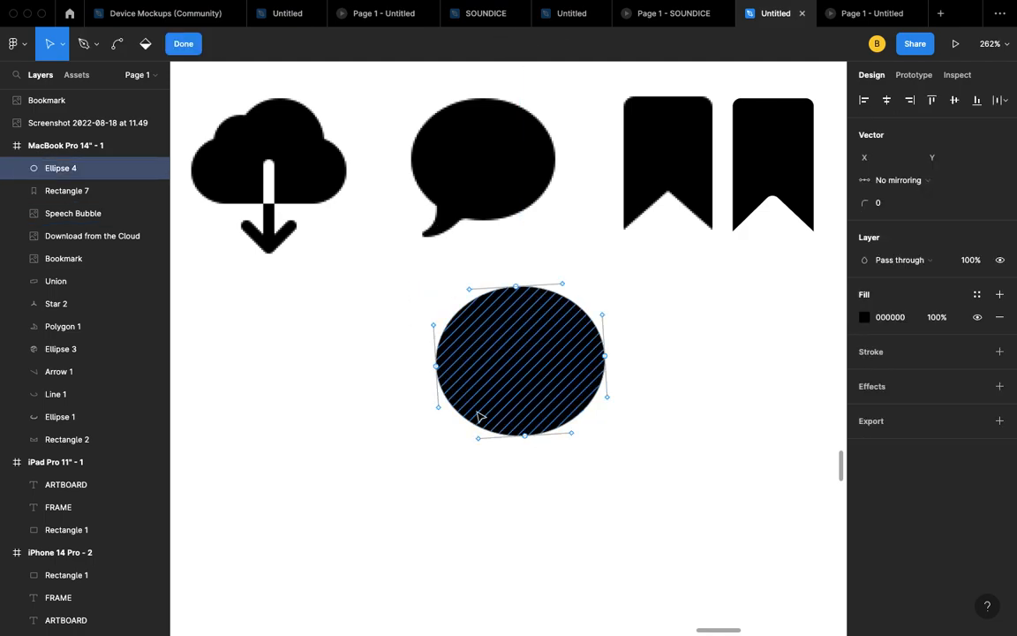
pyautogui.click(122, 45)
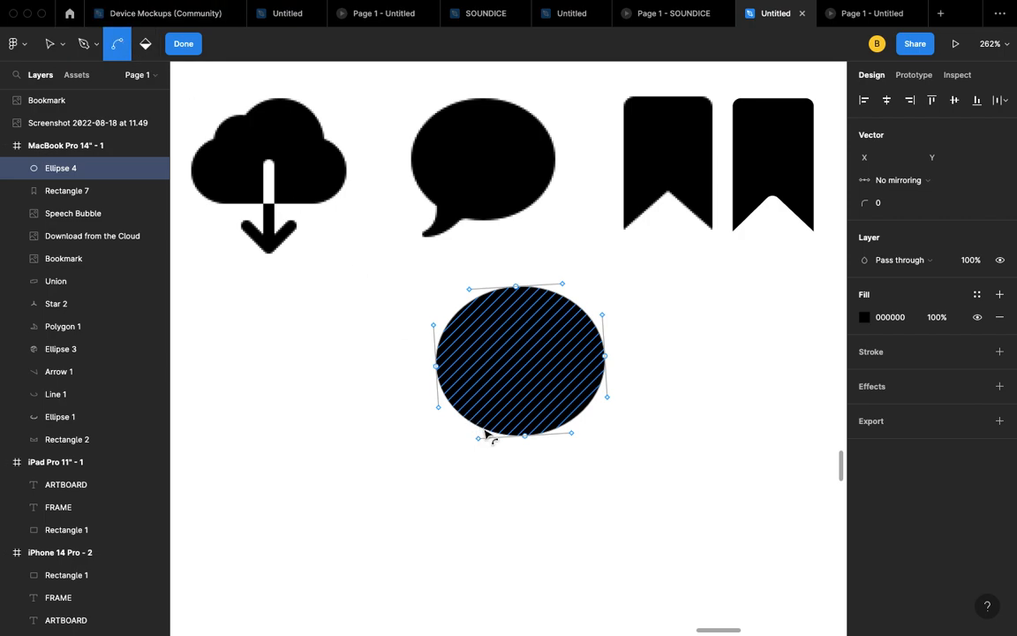
pyautogui.moveTo(487, 433); pyautogui.dragTo(439, 454)
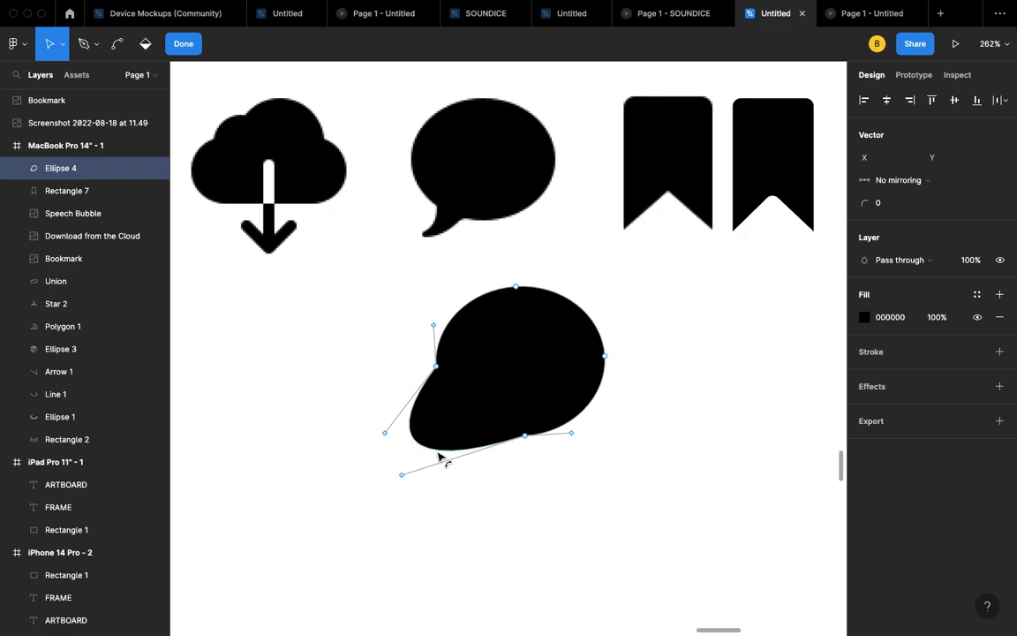
pyautogui.moveTo(439, 455); pyautogui.dragTo(423, 412)
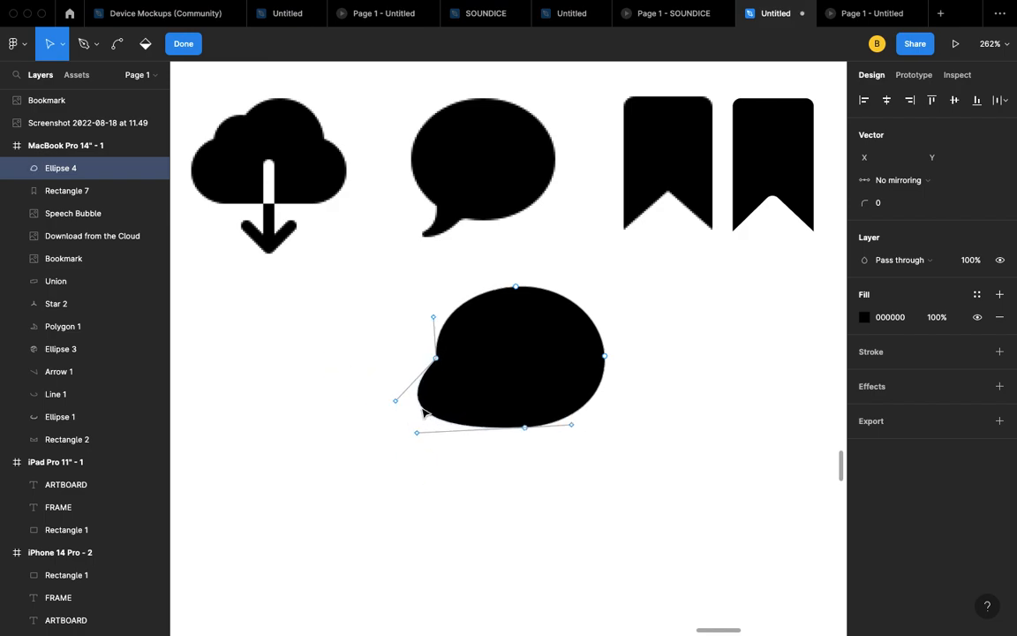
pyautogui.press('super+z')
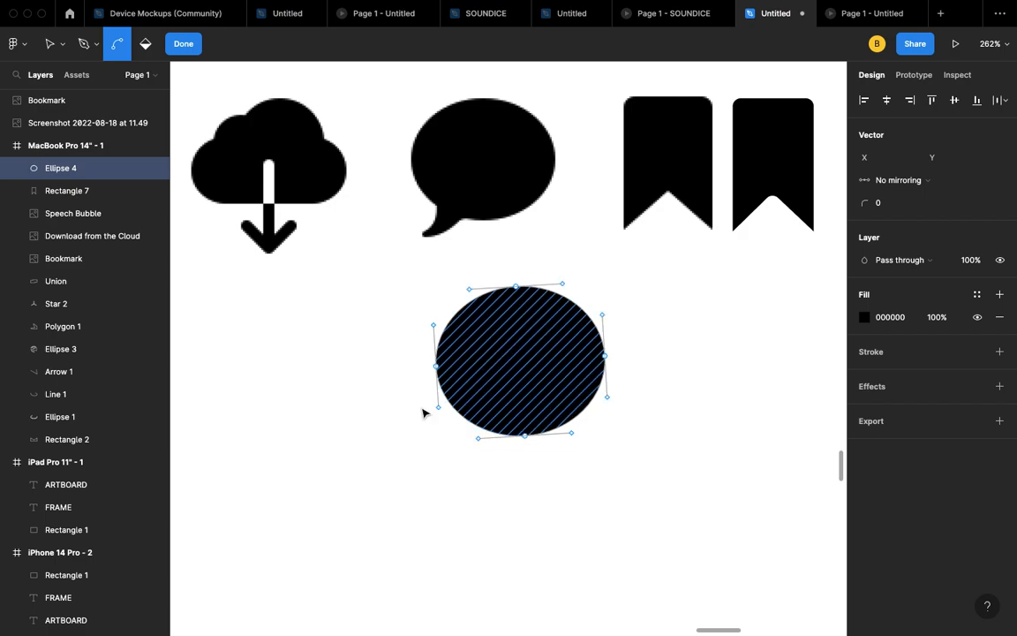
pyautogui.press('super+z')
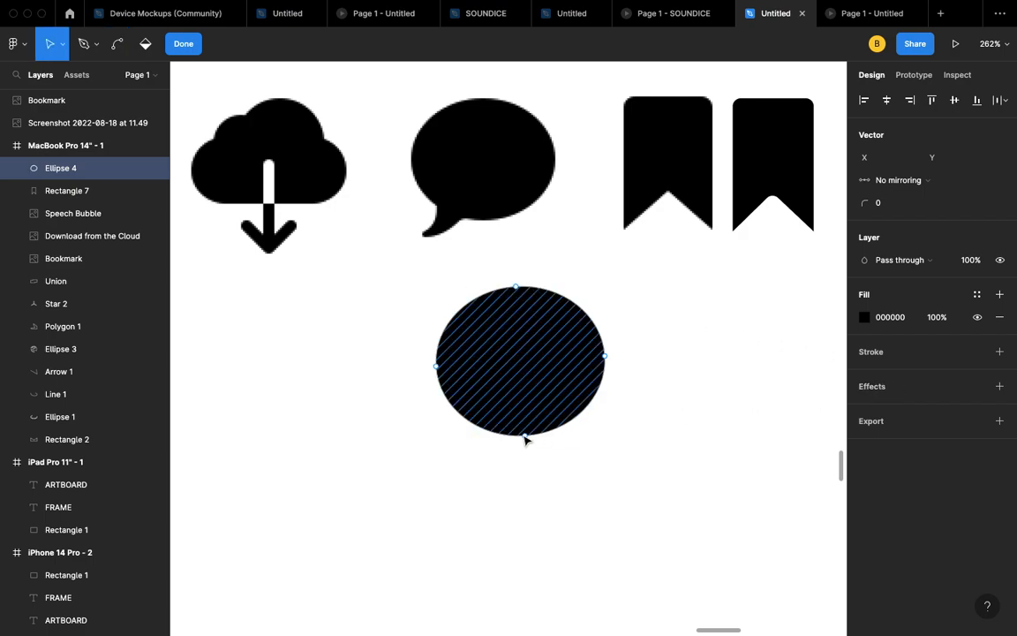
# - Shift the ellipse's outline up slightly and pull its lower-left curve handles outward to try to form a pointed speech bubble tail
pyautogui.moveTo(524, 438)
pyautogui.mouseDown()
pyautogui.moveTo(527, 457)
pyautogui.moveTo(521, 423)
pyautogui.mouseUp()
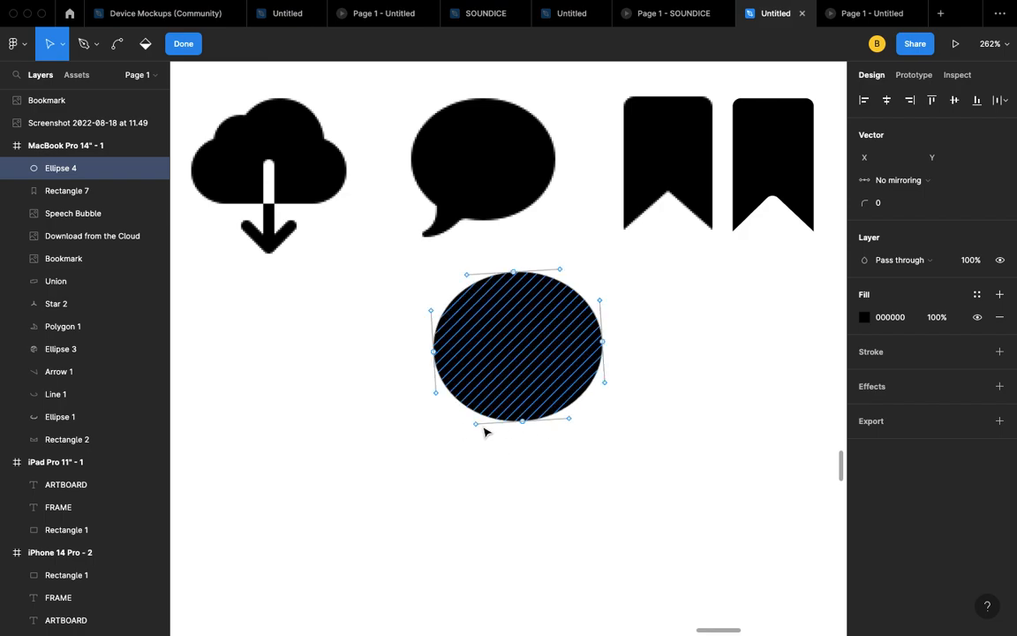
pyautogui.moveTo(479, 429); pyautogui.dragTo(406, 443)
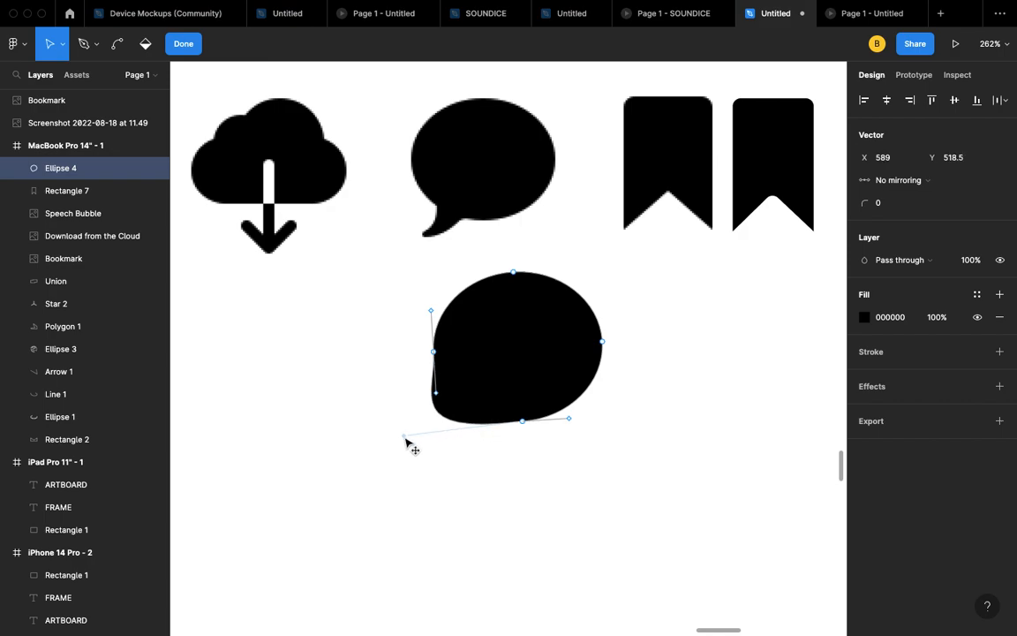
pyautogui.click(440, 391)
pyautogui.moveTo(439, 398); pyautogui.dragTo(325, 445)
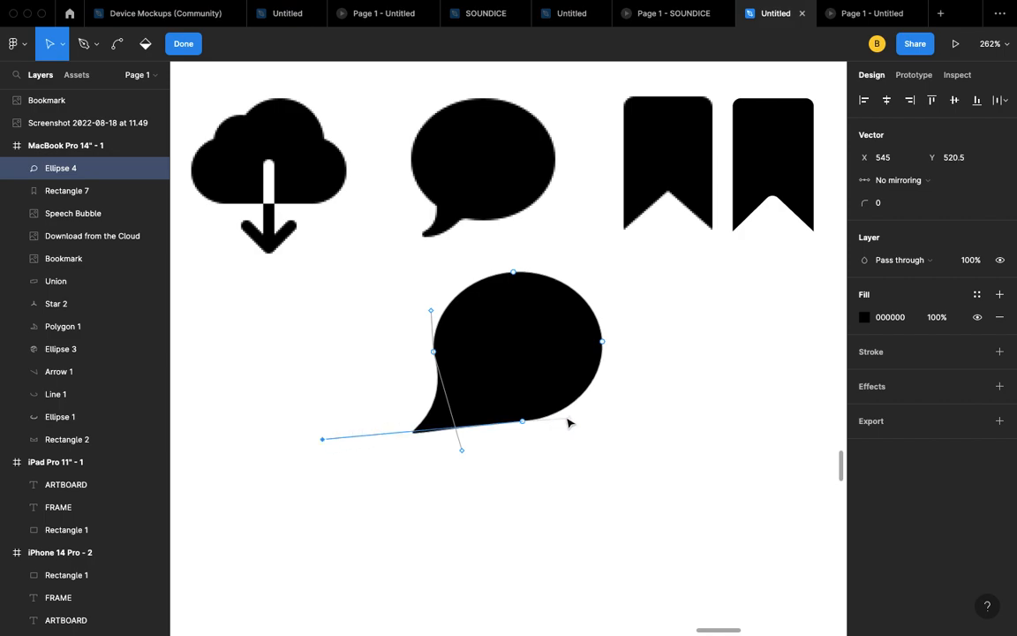
# - Try and undo a bend of the bubble's lower-right edge, and raise the tail's long bottom handle to about X 542, Y 508.5
pyautogui.moveTo(568, 423); pyautogui.dragTo(569, 443)
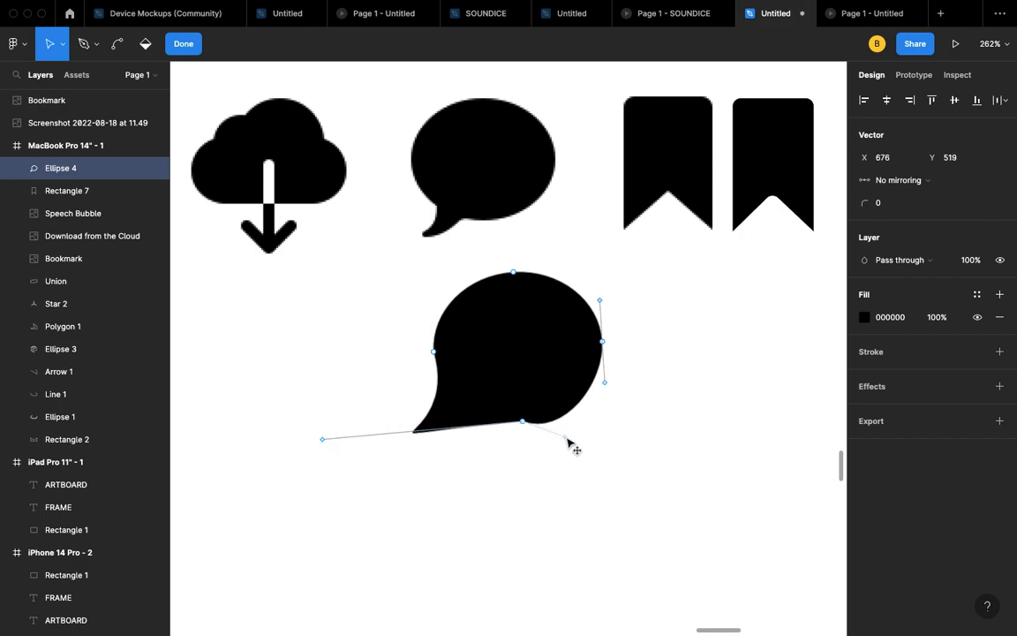
pyautogui.press('super+z')
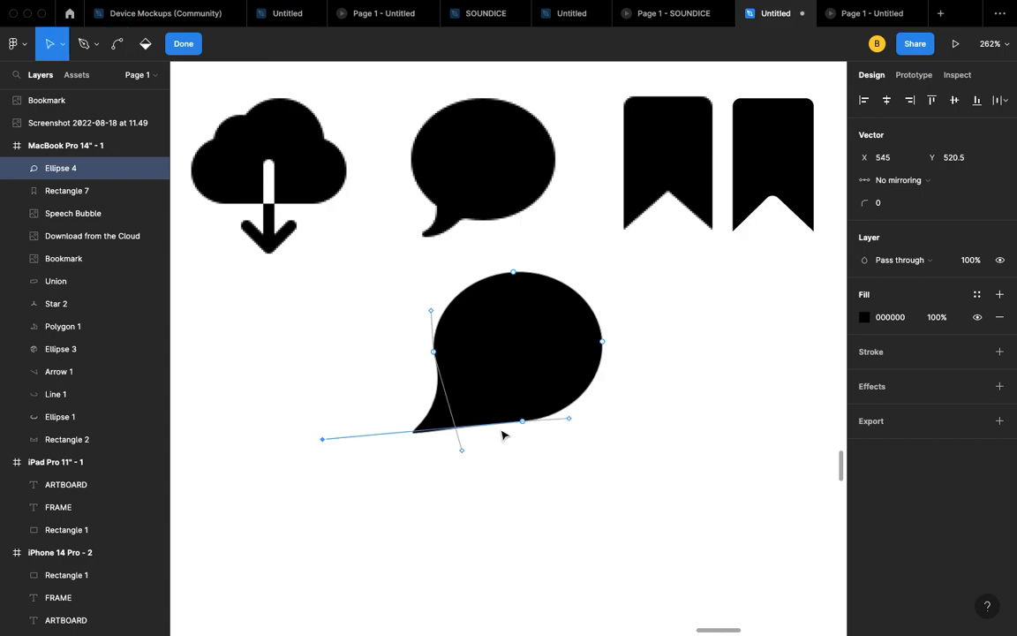
pyautogui.click(357, 432)
pyautogui.click(448, 425)
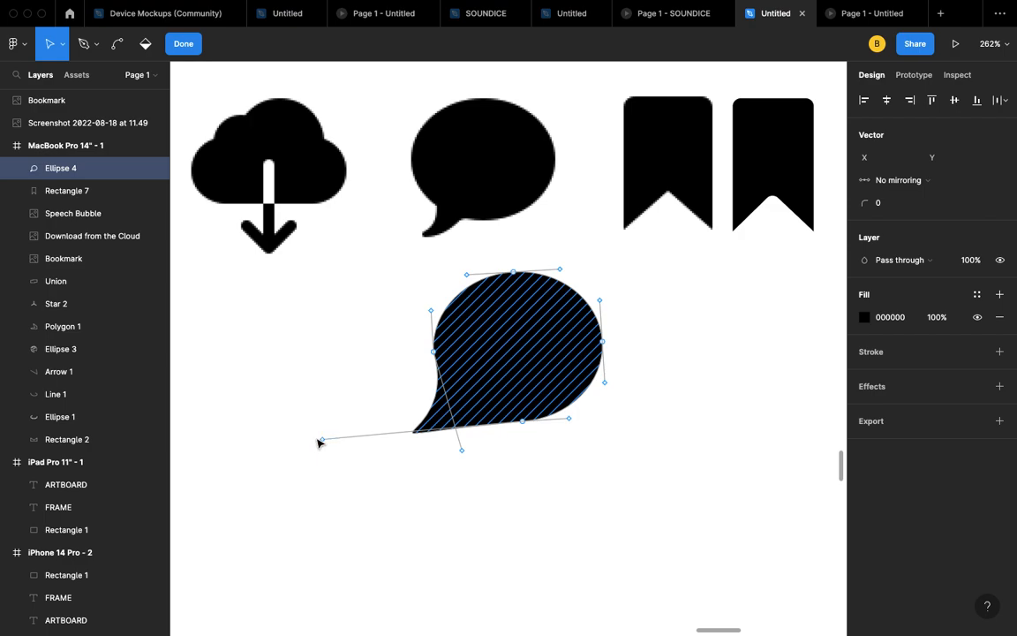
pyautogui.moveTo(323, 439)
pyautogui.mouseDown()
pyautogui.moveTo(316, 399)
pyautogui.moveTo(320, 425)
pyautogui.mouseUp()
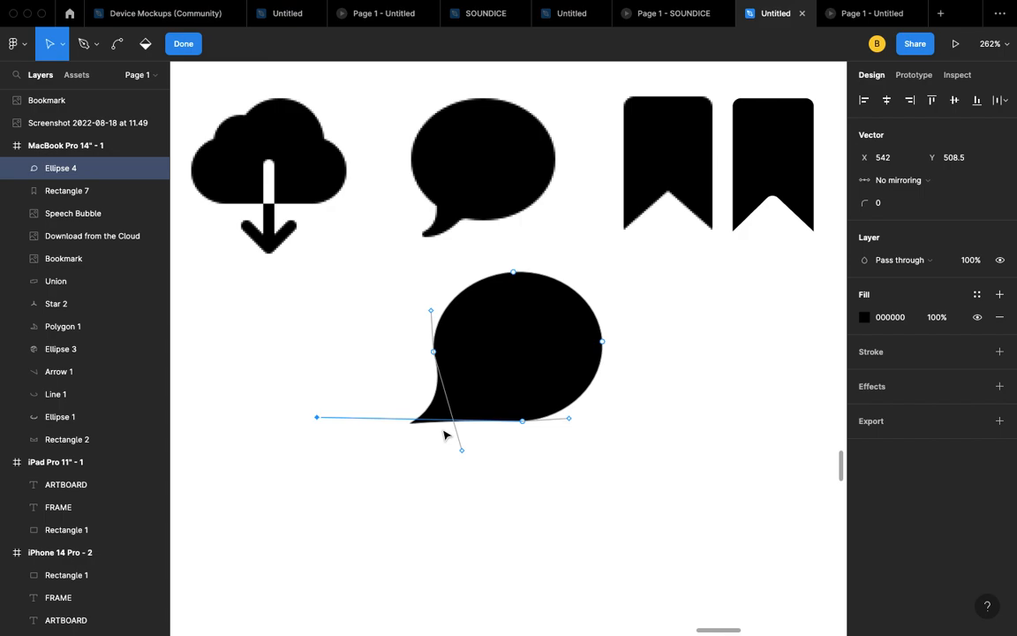
# - Undo all the tail shaping and the outline shift, back to the plain ellipse in vector editing
pyautogui.press('super+z')
pyautogui.press('super+z')
pyautogui.press('super+z')
pyautogui.press('super+z')
pyautogui.press('super+z')
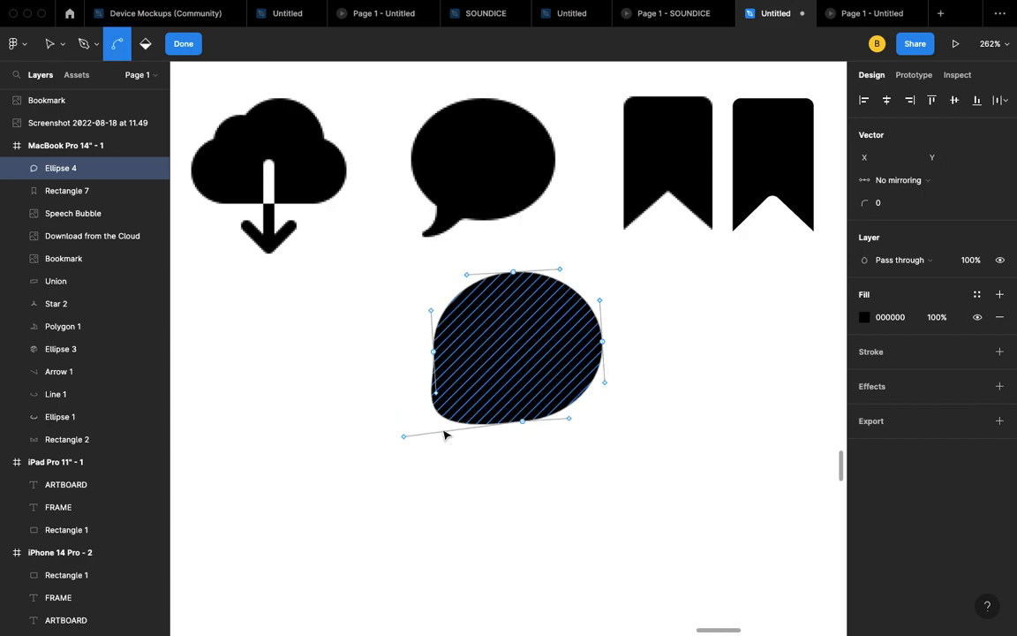
pyautogui.press('super+z')
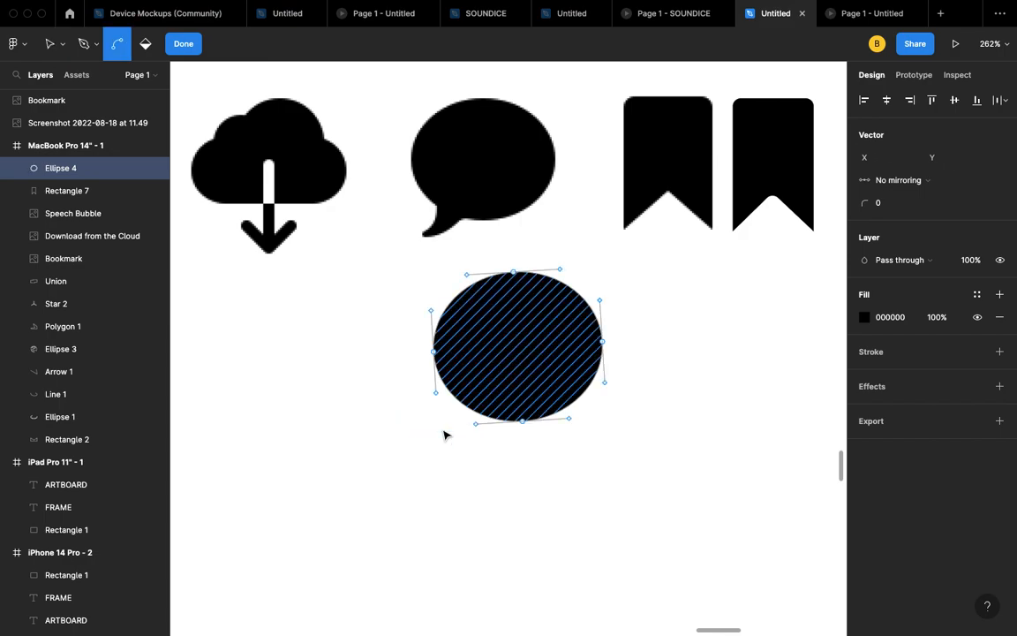
pyautogui.press('super+z')
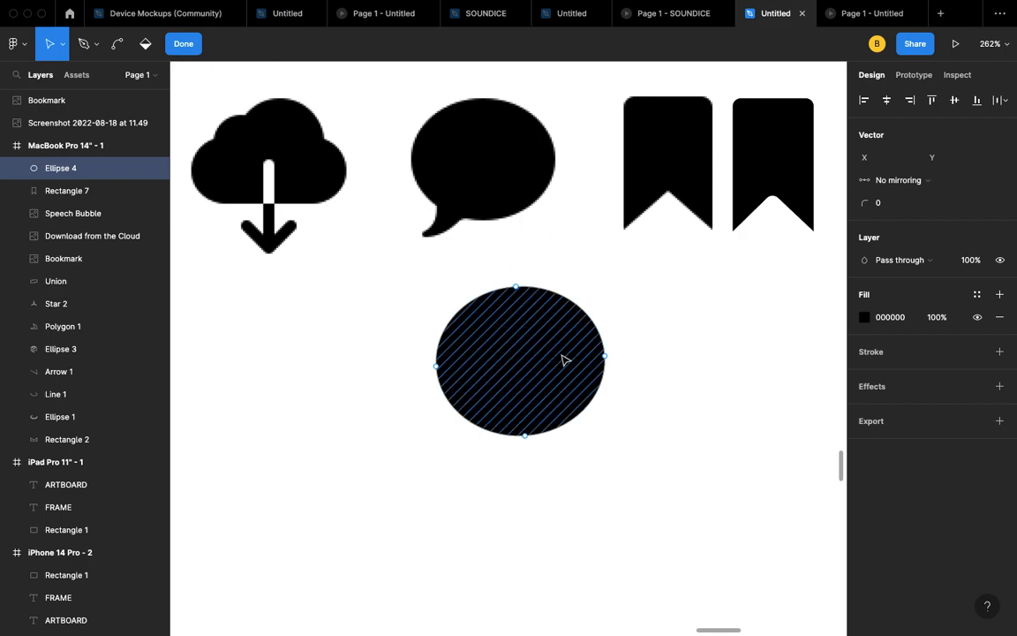
# - Leave the ellipse's vector editing and clear the selection
pyautogui.hscroll(-5, 556, 359)
pyautogui.scroll(-2, 556, 359)
pyautogui.press('Escape')
pyautogui.press('Escape')
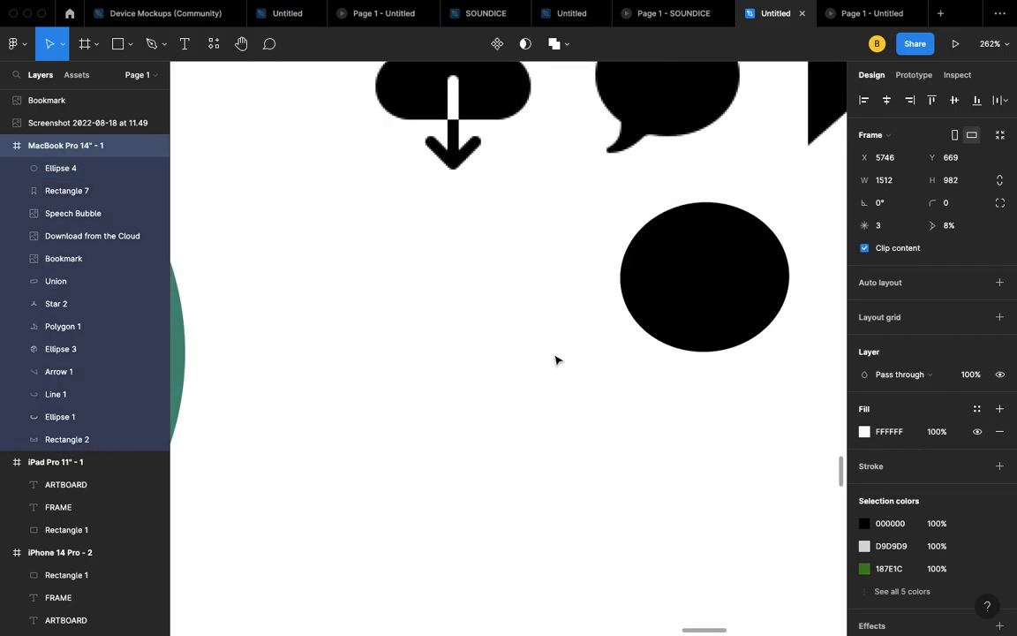
pyautogui.click(549, 354)
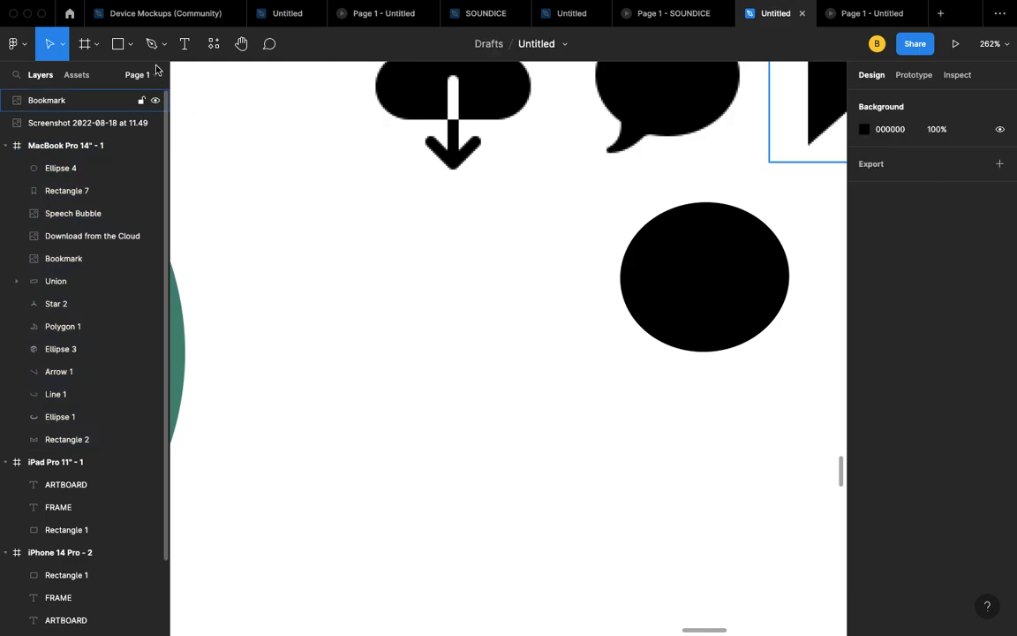
# - Draw a triangle about 34 × 48 with the Polygon tool in the empty space beside the black ellipse
pyautogui.scroll(3, 693, 212)
pyautogui.hscroll(1, 693, 212)
pyautogui.scroll(-1, 695, 215)
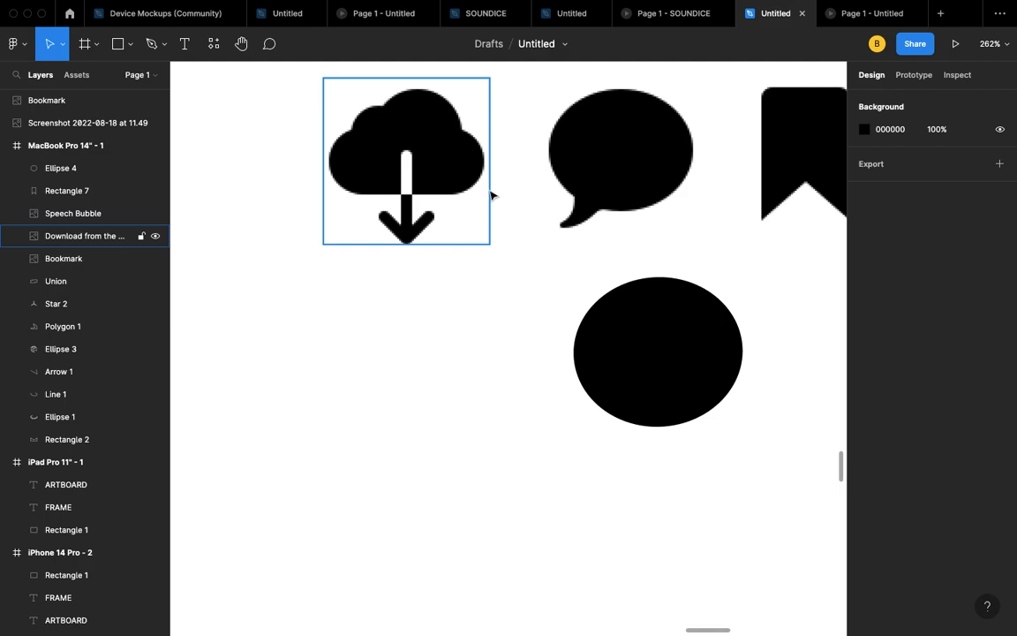
pyautogui.click(129, 49)
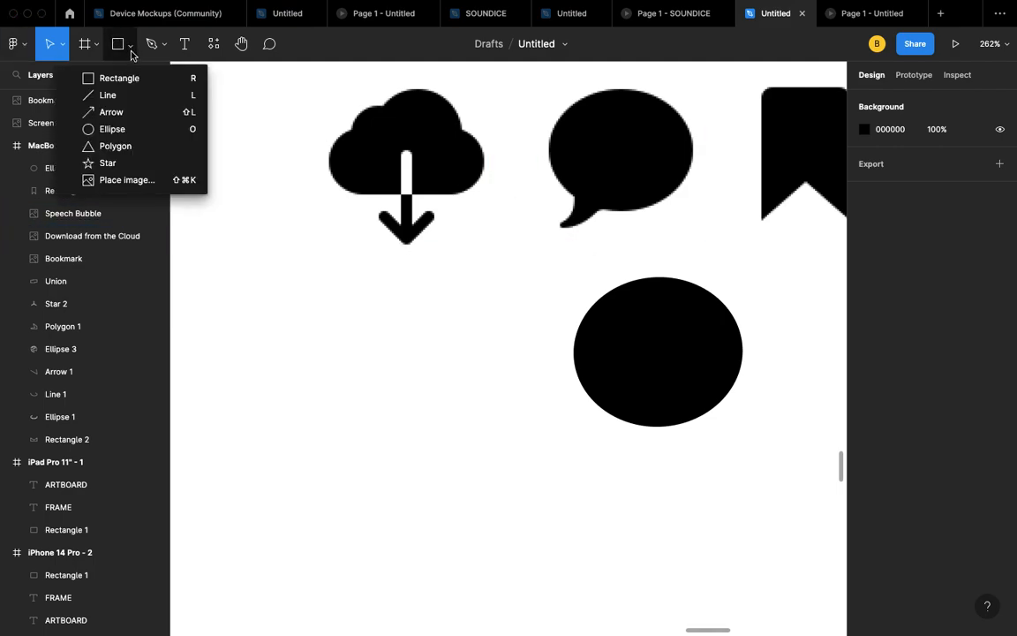
pyautogui.click(115, 147)
pyautogui.moveTo(450, 298)
pyautogui.mouseDown()
pyautogui.moveTo(490, 368)
pyautogui.moveTo(512, 386)
pyautogui.mouseUp()
# - Round the triangle's corners to radius 2 and narrow the triangle to a width of 27
pyautogui.scroll(5, 510, 374)
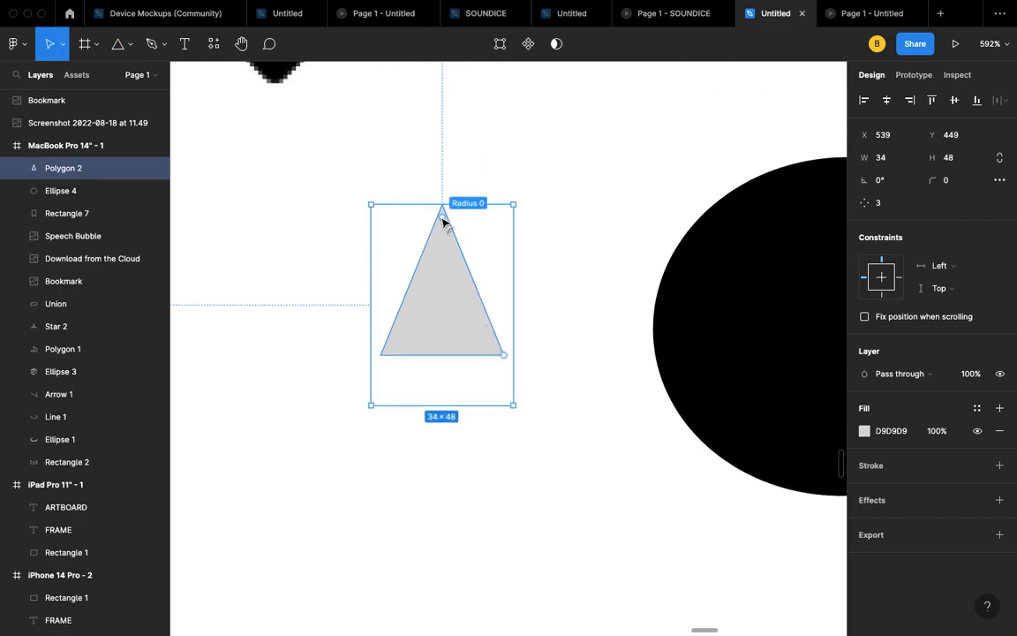
pyautogui.moveTo(443, 224); pyautogui.dragTo(444, 229)
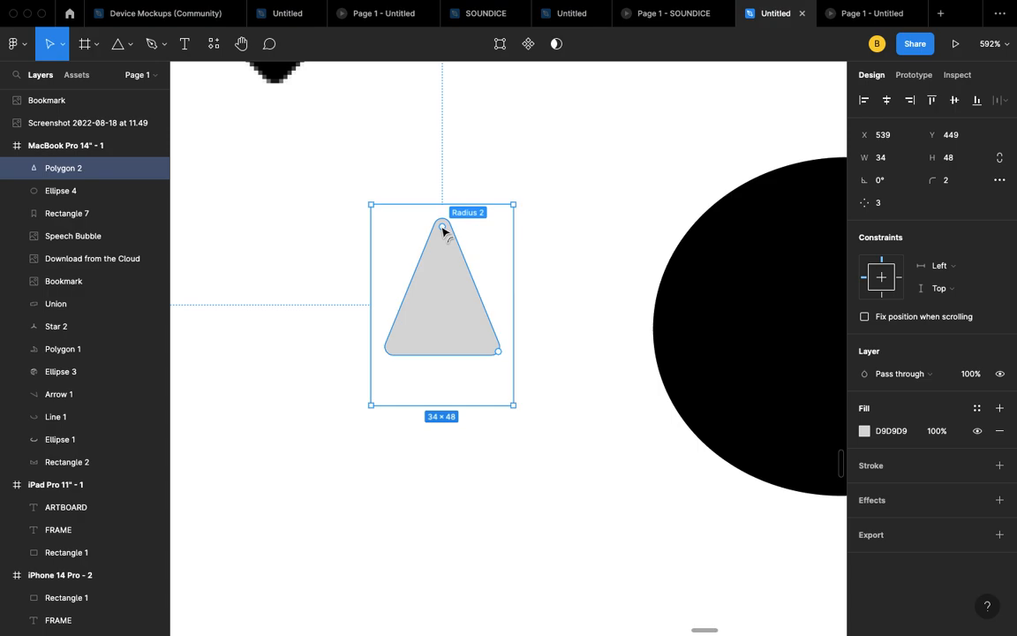
pyautogui.scroll(5, 443, 229)
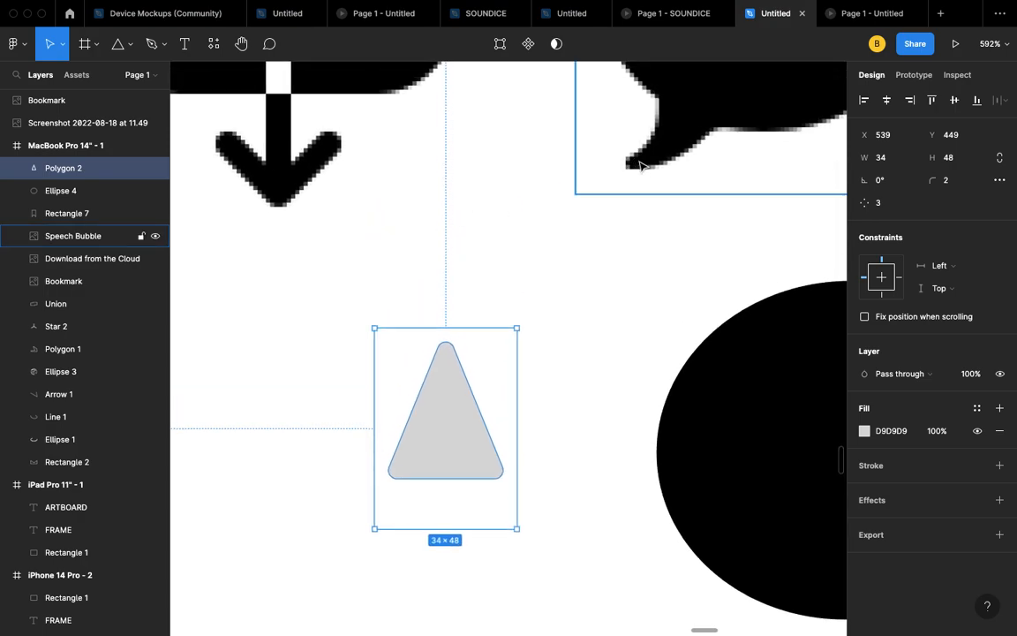
pyautogui.scroll(-5, 544, 227)
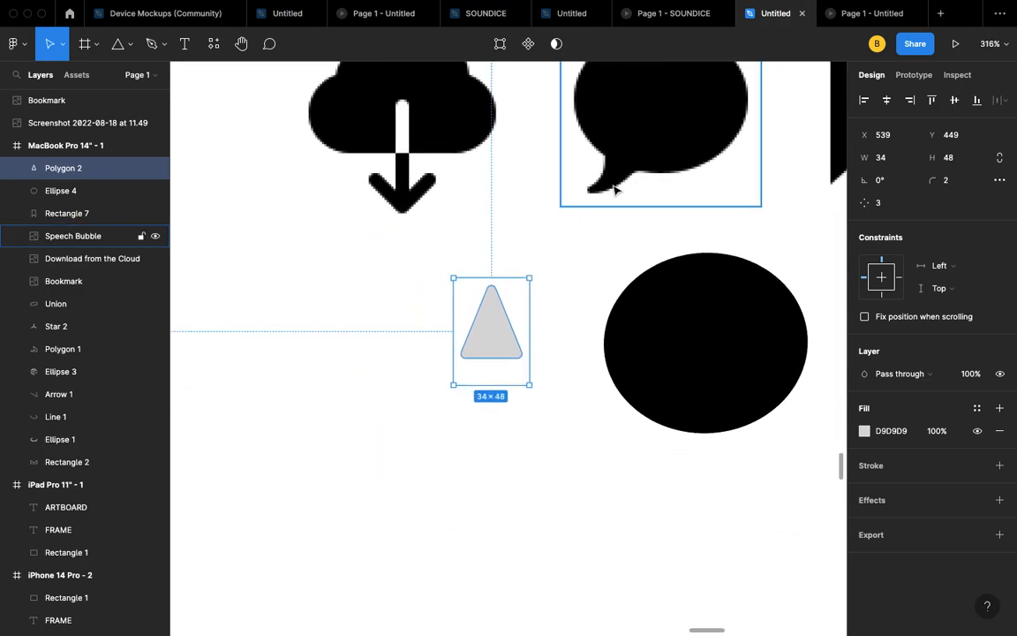
pyautogui.scroll(3, 502, 315)
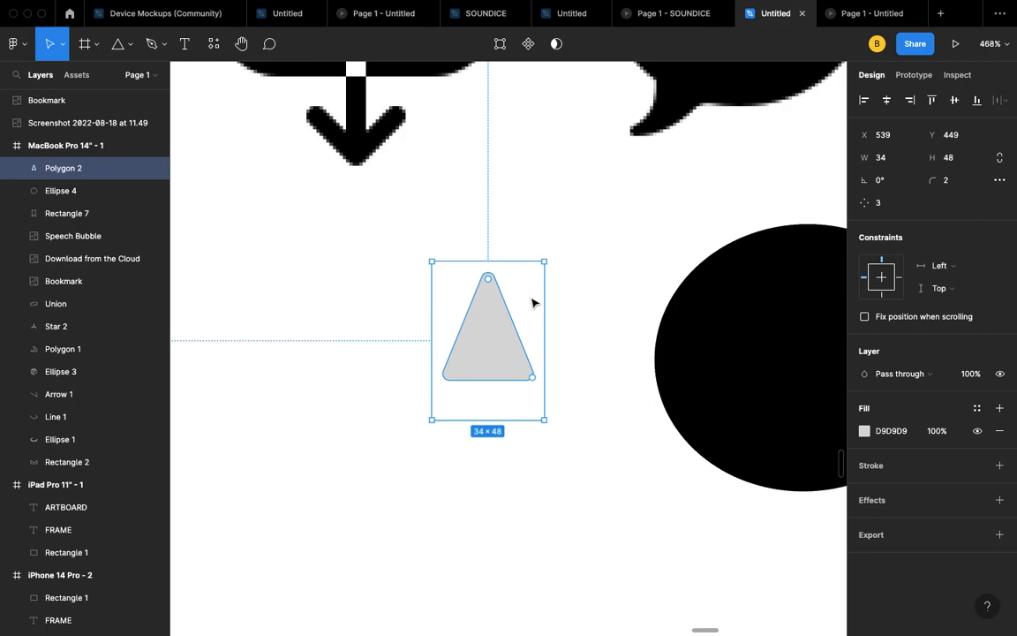
pyautogui.moveTo(544, 296); pyautogui.dragTo(522, 293)
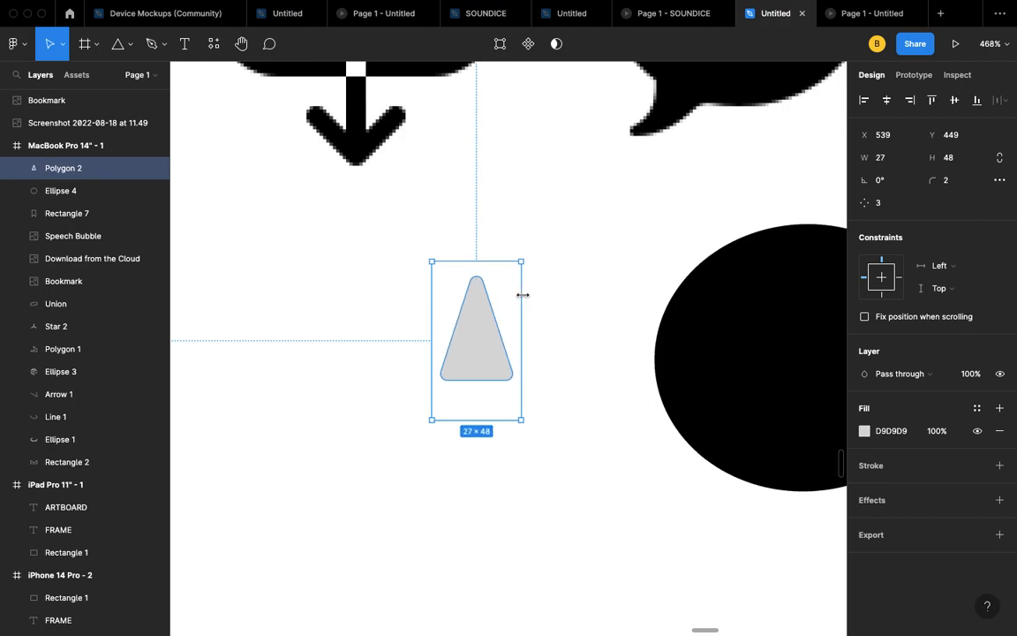
# - In vector editing, add a point on the triangle's right edge and pull it inward to about X 551, Y 469.5
pyautogui.scroll(-4, 484, 359)
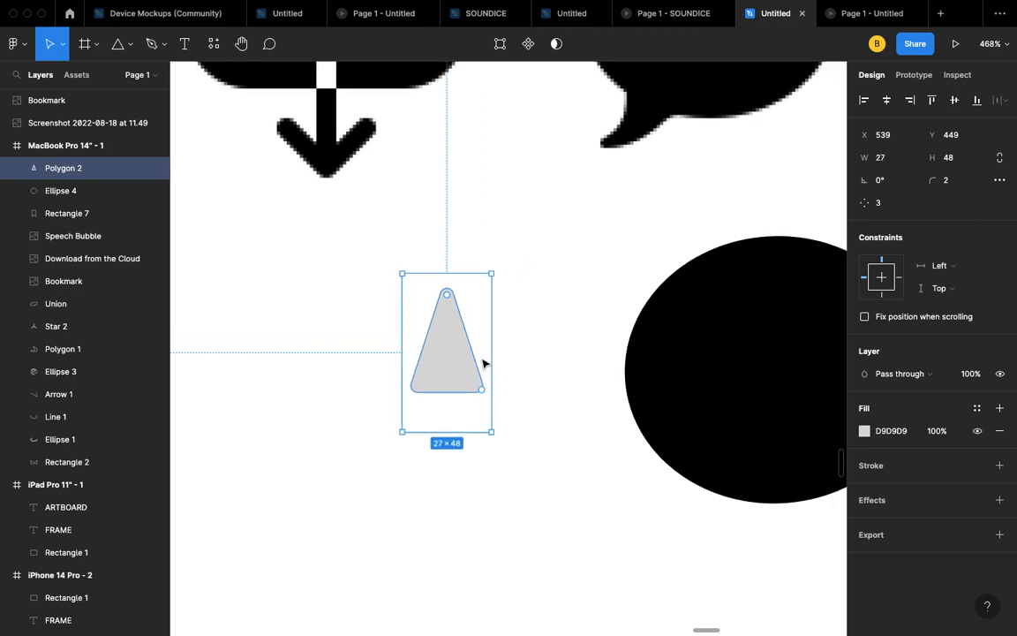
pyautogui.scroll(2, 483, 362)
pyautogui.scroll(4, 483, 365)
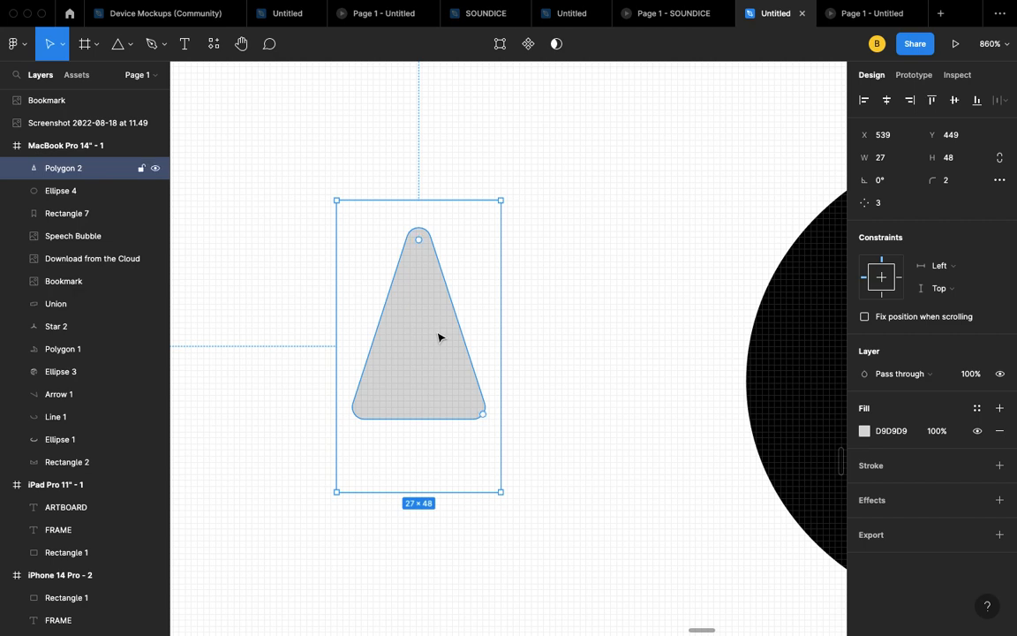
pyautogui.doubleClick(438, 337)
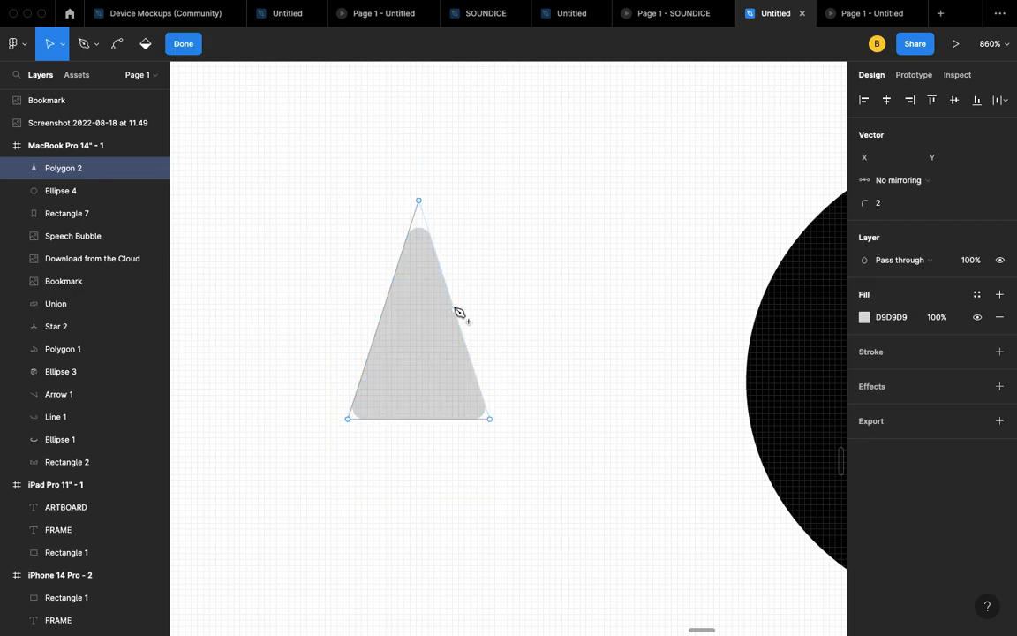
pyautogui.scroll(2, 459, 312)
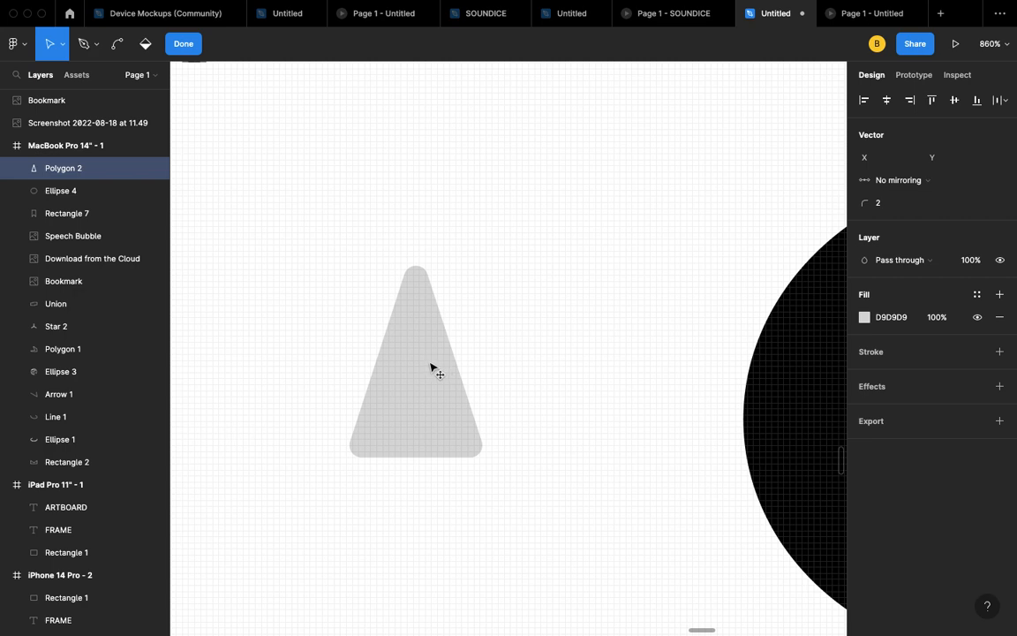
pyautogui.moveTo(456, 354); pyautogui.dragTo(408, 369)
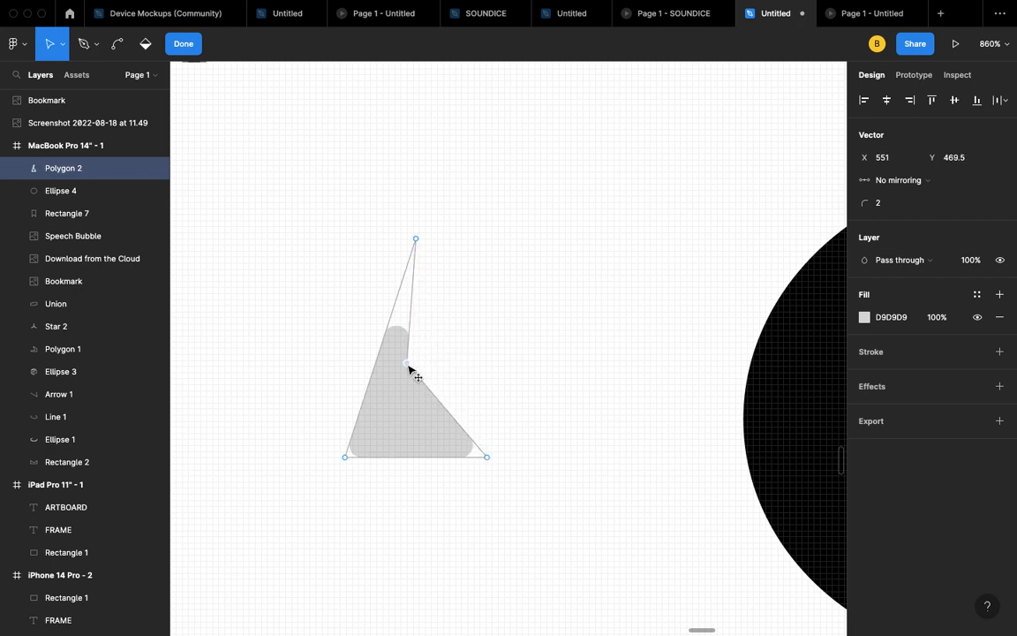
# - Reshape the triangle into a slanted tail, placing the inner point at about X 556.5, Y 473 and the apex at X 562, Y 440
pyautogui.scroll(-5, 409, 369)
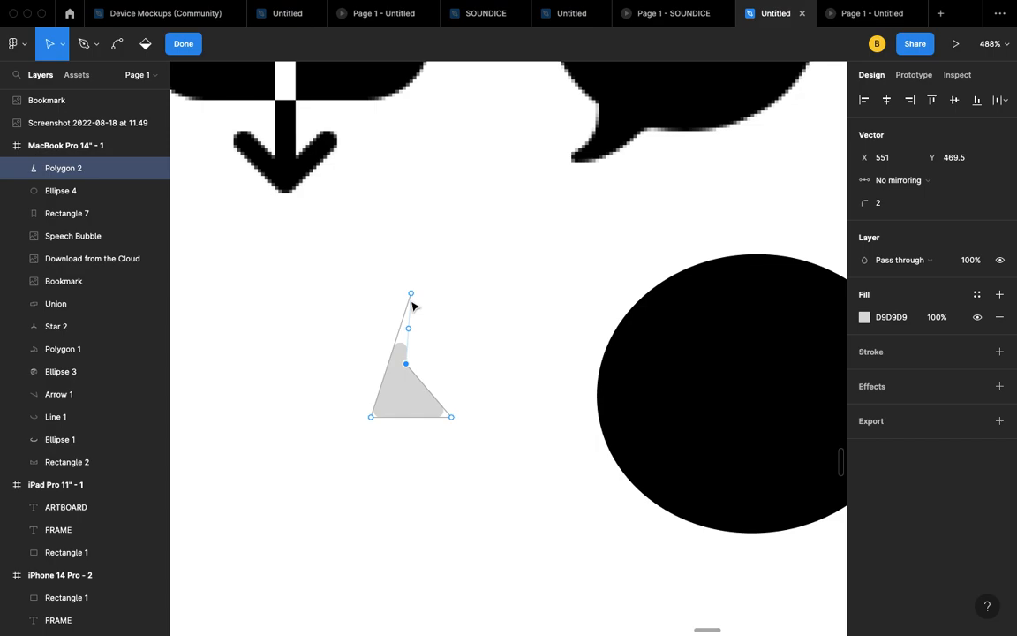
pyautogui.moveTo(411, 298); pyautogui.dragTo(426, 271)
pyautogui.moveTo(408, 366); pyautogui.dragTo(425, 381)
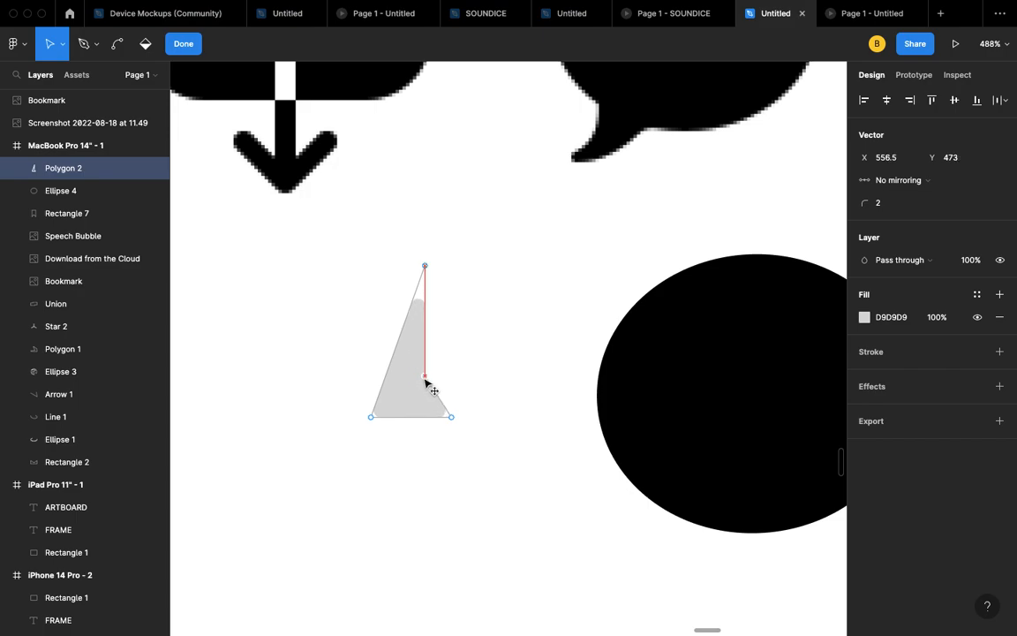
pyautogui.moveTo(425, 381); pyautogui.dragTo(425, 384)
pyautogui.moveTo(427, 266); pyautogui.dragTo(446, 264)
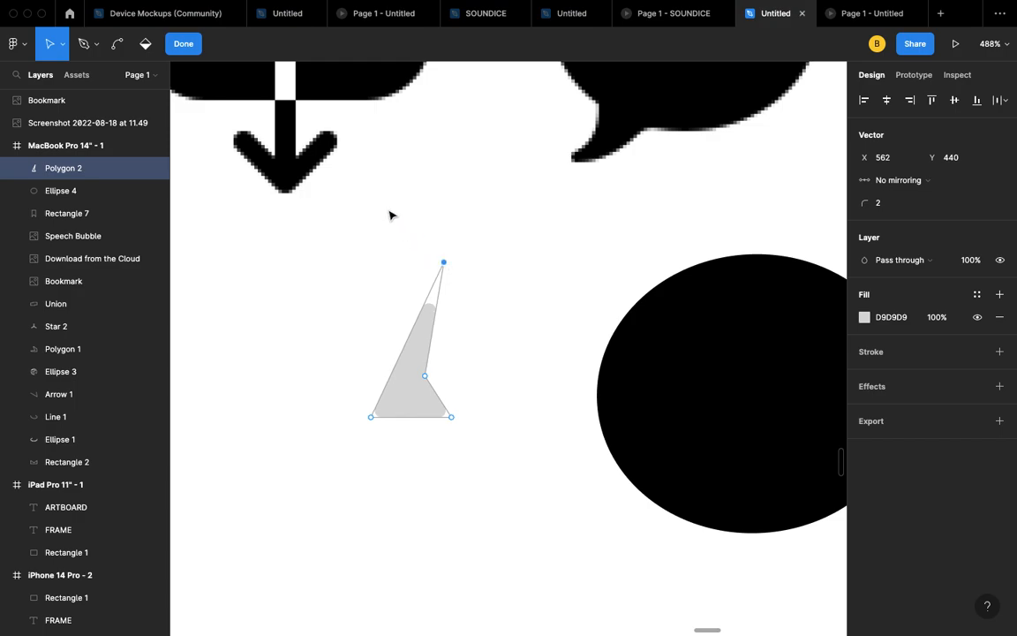
# - Curve the tail's inner point with the Bend tool, using handles that mirror angle and length, and finish vector editing
pyautogui.click(119, 47)
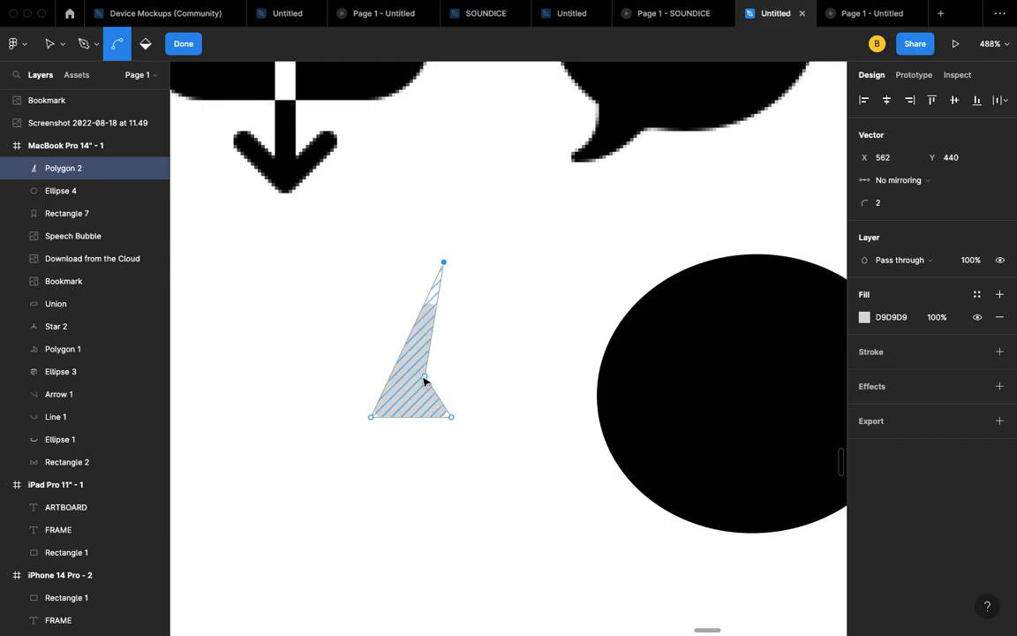
pyautogui.moveTo(425, 379)
pyautogui.mouseDown()
pyautogui.moveTo(411, 375)
pyautogui.moveTo(417, 344)
pyautogui.moveTo(411, 366)
pyautogui.mouseUp()
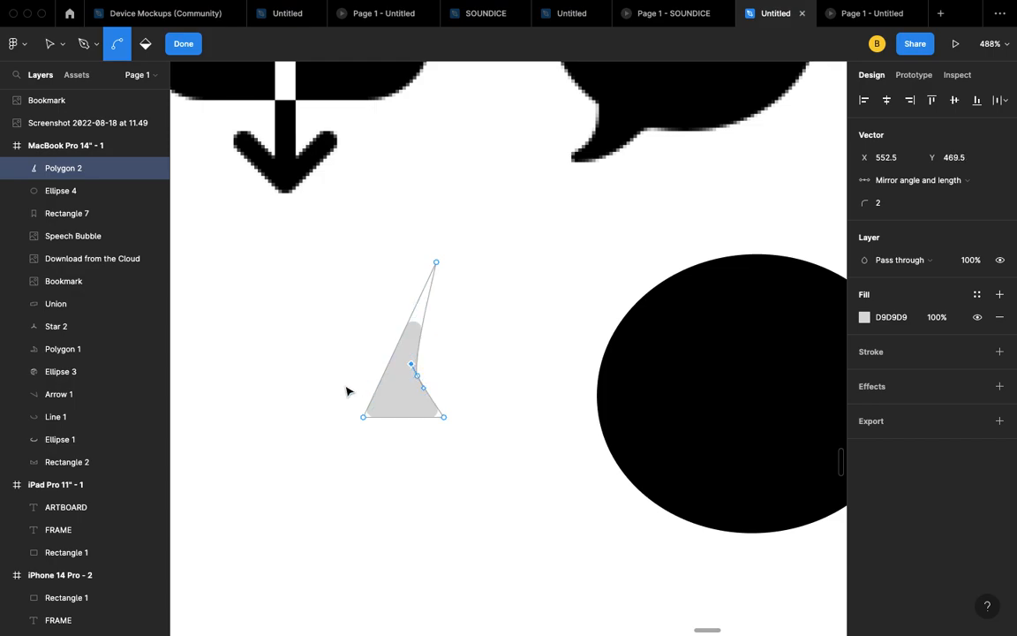
pyautogui.click(181, 44)
pyautogui.click(543, 281)
# - Rotate the tail shape to about 126.48° and place it against the ellipse's lower-left edge
pyautogui.scroll(-1, 400, 403)
pyautogui.click(406, 405)
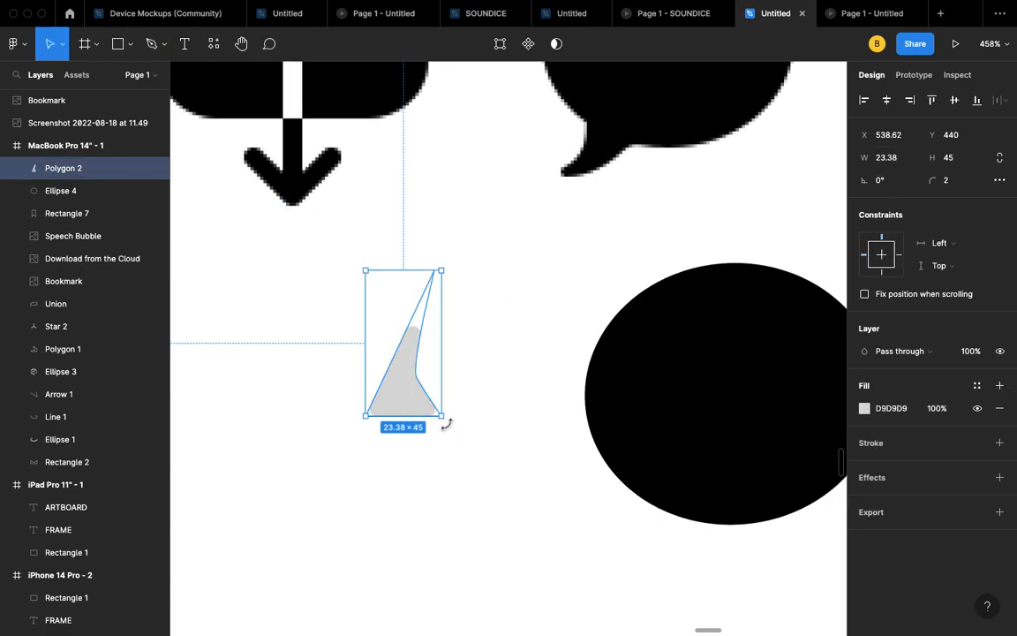
pyautogui.moveTo(447, 422); pyautogui.dragTo(589, 489)
pyautogui.moveTo(638, 518)
pyautogui.mouseDown()
pyautogui.moveTo(652, 487)
pyautogui.moveTo(620, 488)
pyautogui.moveTo(631, 500)
pyautogui.mouseUp()
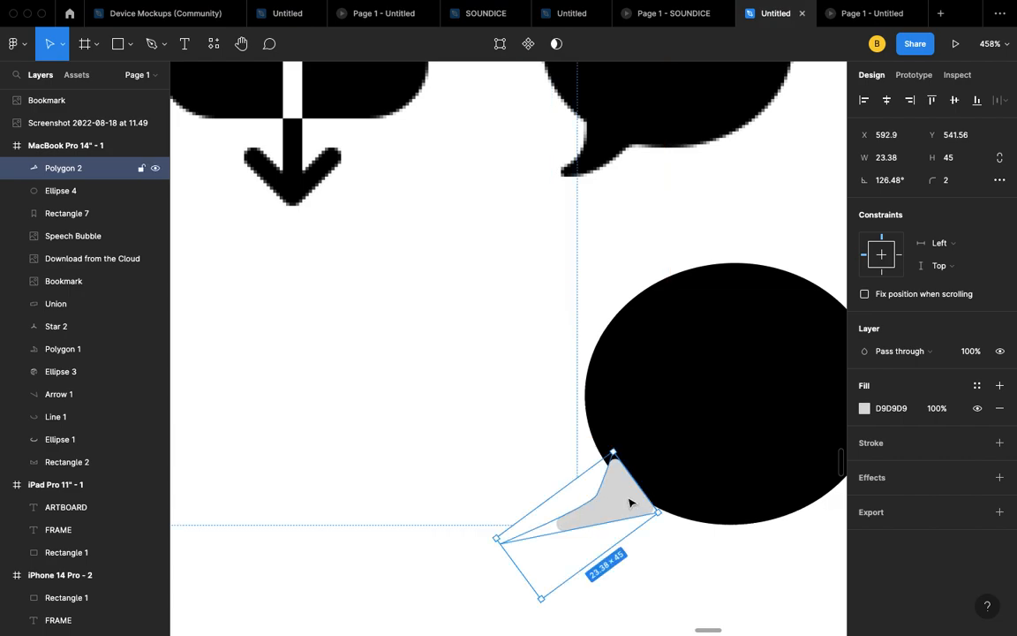
# - Adjust the tail's rotation to 144° and shift it further into the ellipse's lower-left edge, to about X 609.92, Y 550.15
pyautogui.scroll(-3, 631, 500)
pyautogui.hscroll(3, 631, 499)
pyautogui.scroll(-3, 643, 470)
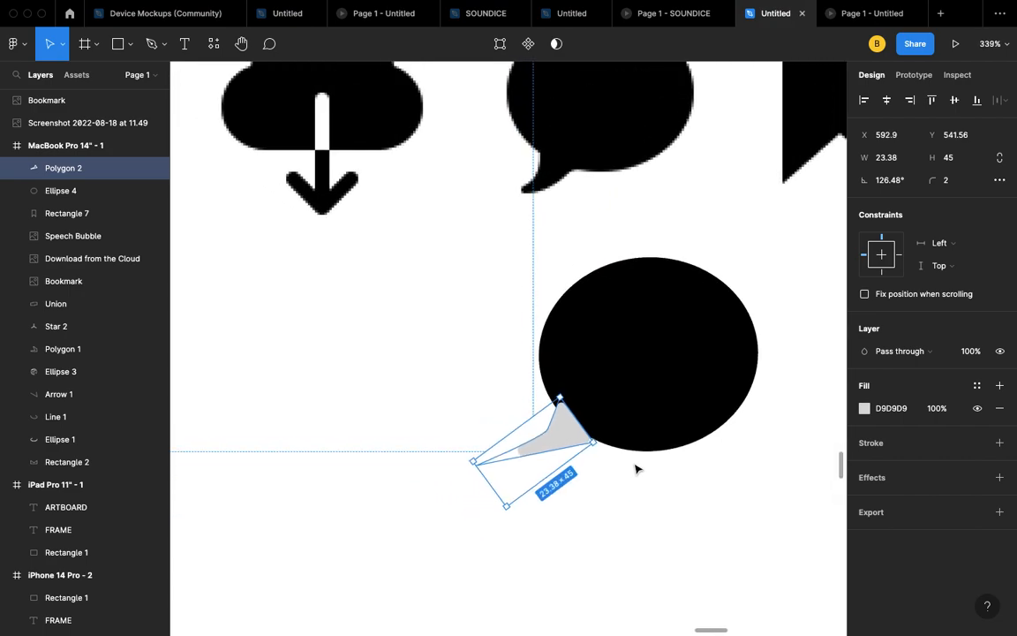
pyautogui.moveTo(502, 513); pyautogui.dragTo(520, 517)
pyautogui.moveTo(556, 428); pyautogui.dragTo(577, 442)
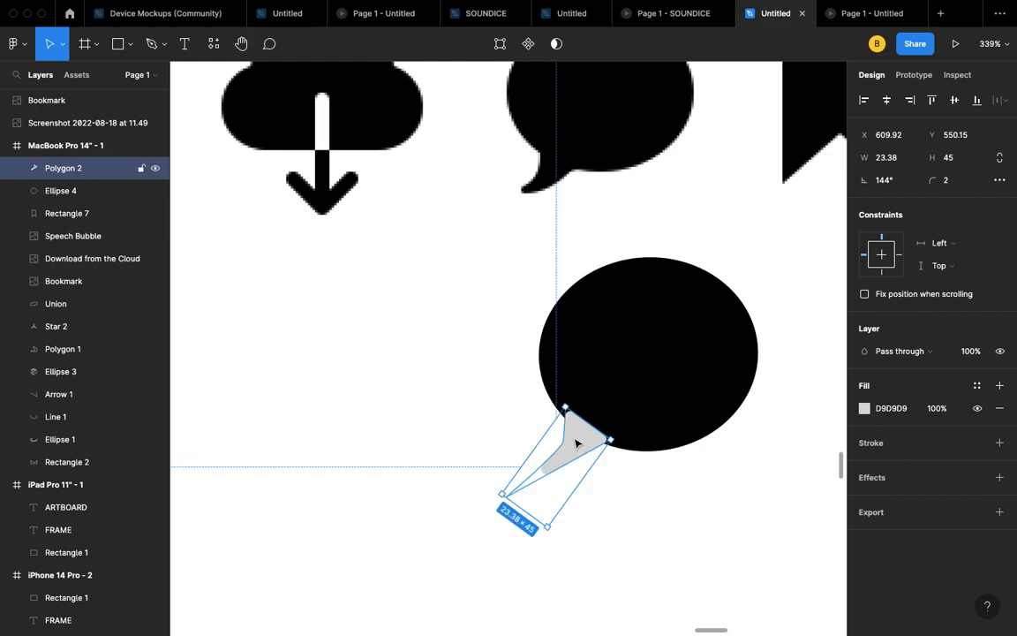
# - Change the tail's fill to black 000000 from the document colors and deselect it
pyautogui.click(465, 411)
pyautogui.scroll(-3, 483, 456)
pyautogui.hscroll(3, 483, 456)
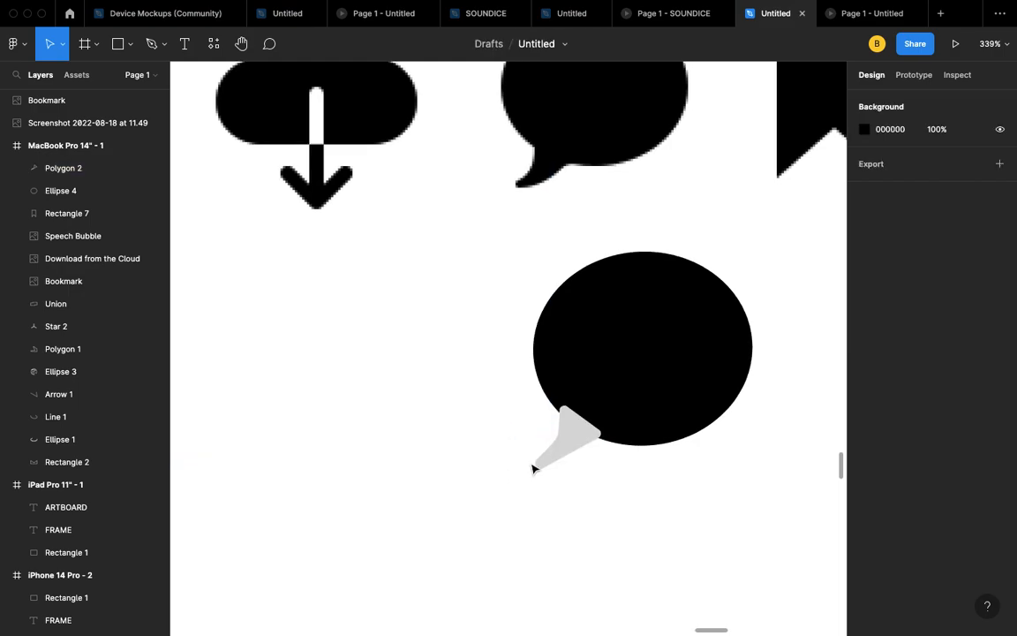
pyautogui.click(533, 386)
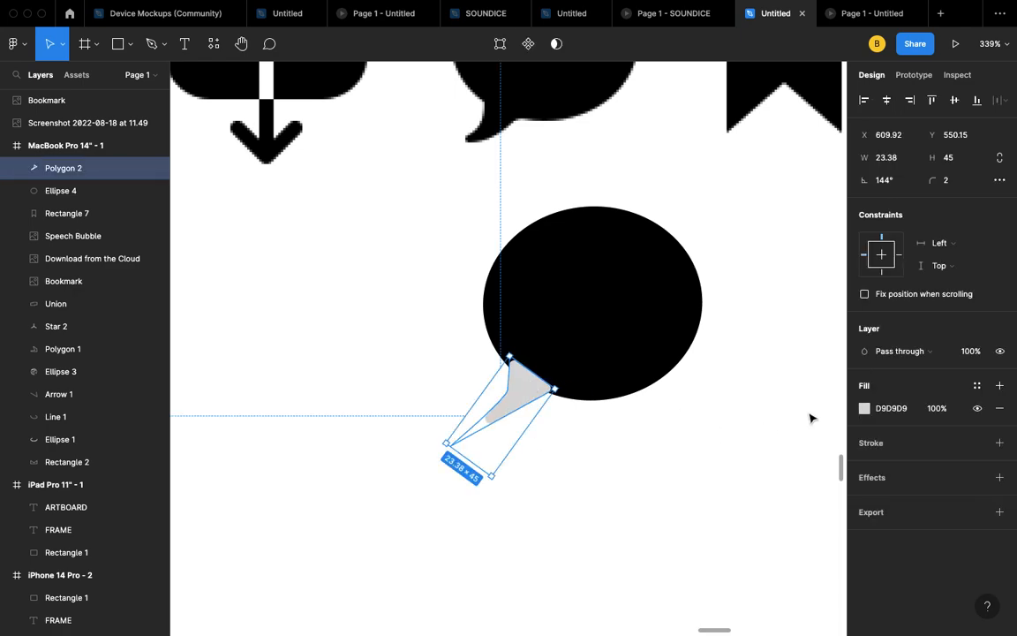
pyautogui.click(864, 408)
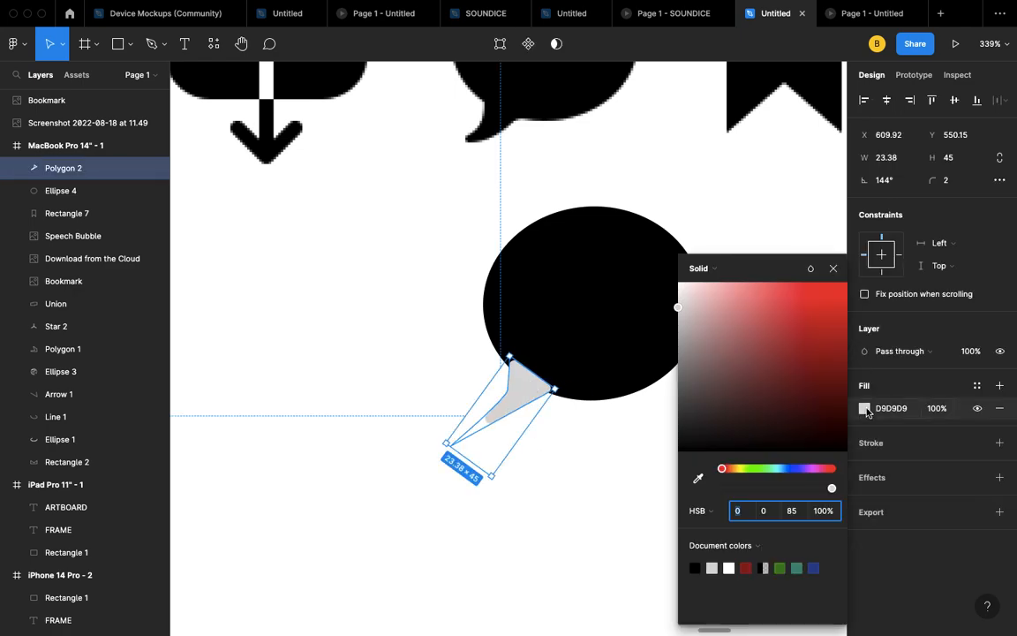
pyautogui.click(696, 567)
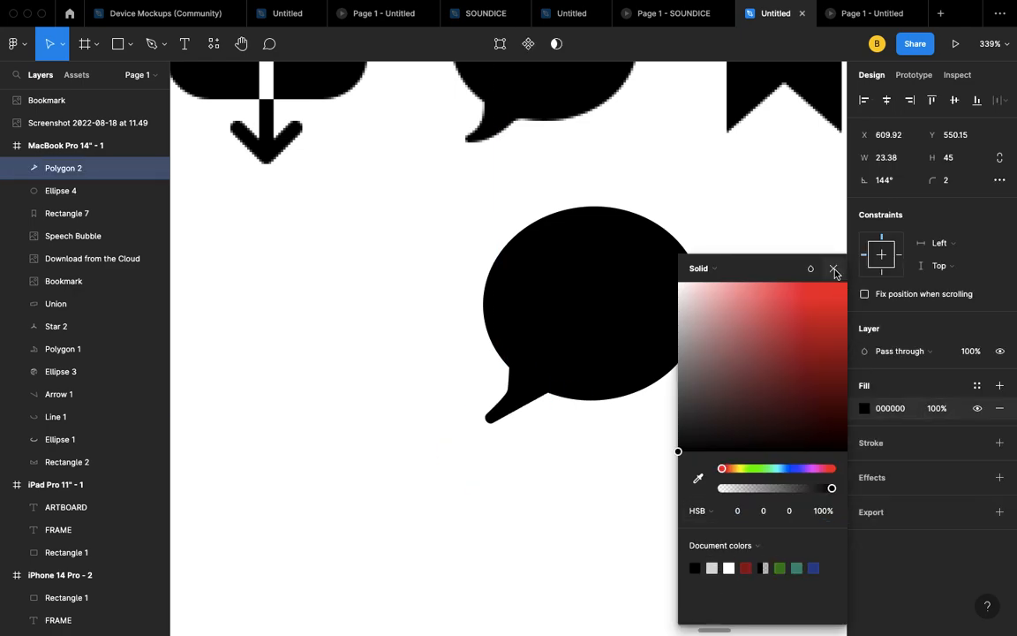
pyautogui.click(833, 267)
pyautogui.click(701, 396)
pyautogui.hscroll(-2, 701, 396)
pyautogui.scroll(1, 701, 396)
pyautogui.scroll(-3, 700, 396)
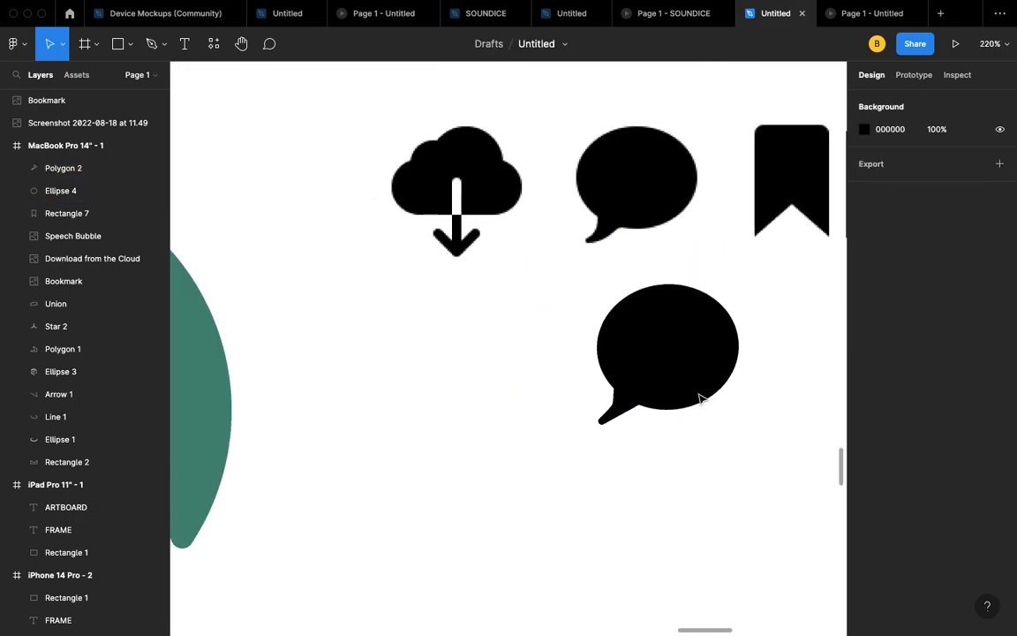
pyautogui.scroll(5, 697, 399)
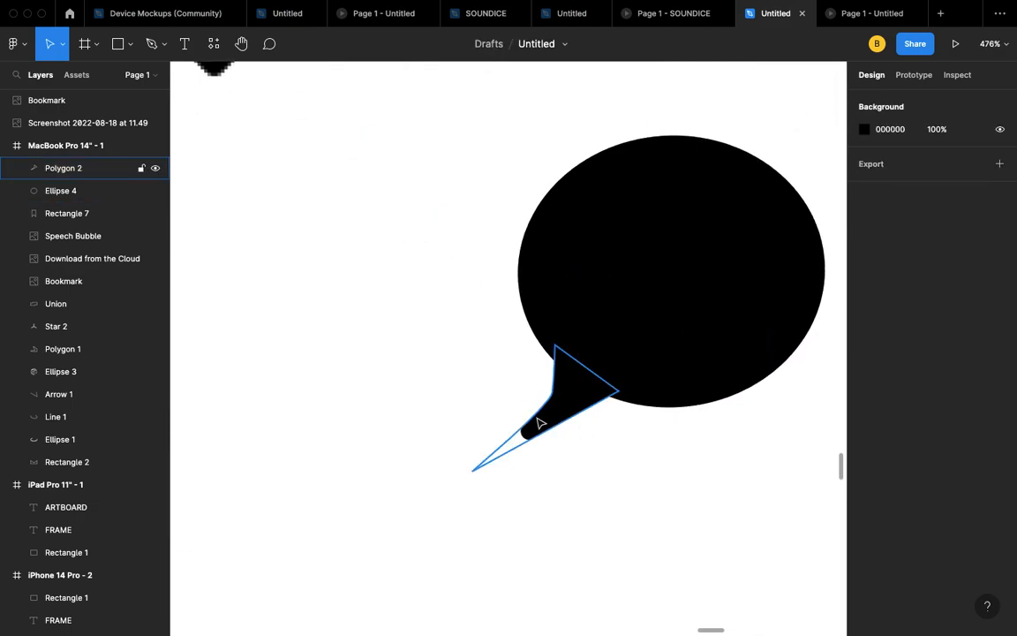
pyautogui.click(563, 413)
pyautogui.rightClick(660, 441)
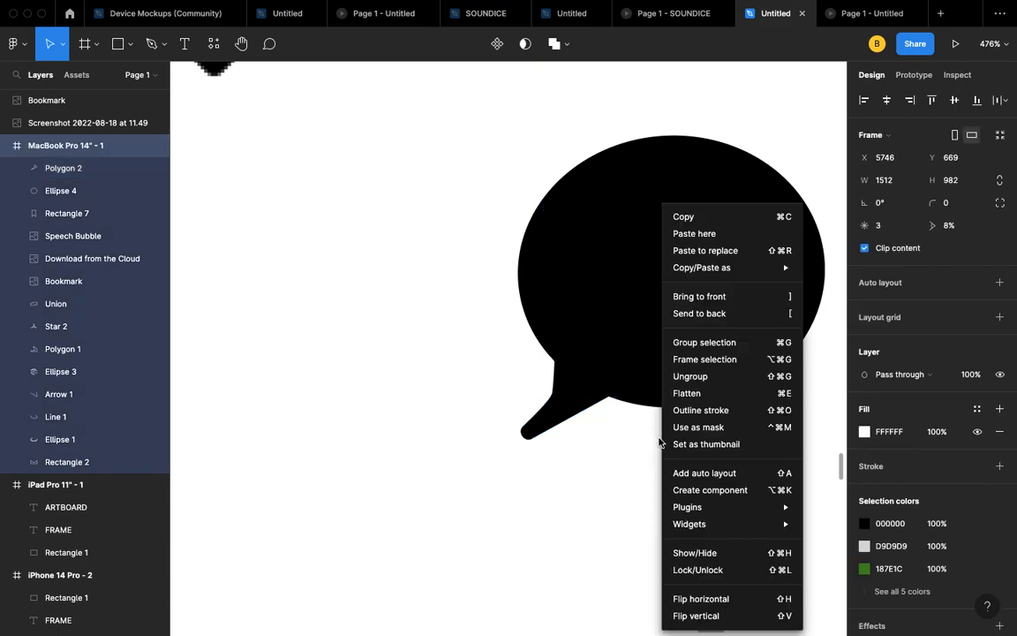
pyautogui.press('Escape')
pyautogui.scroll(-4, 601, 447)
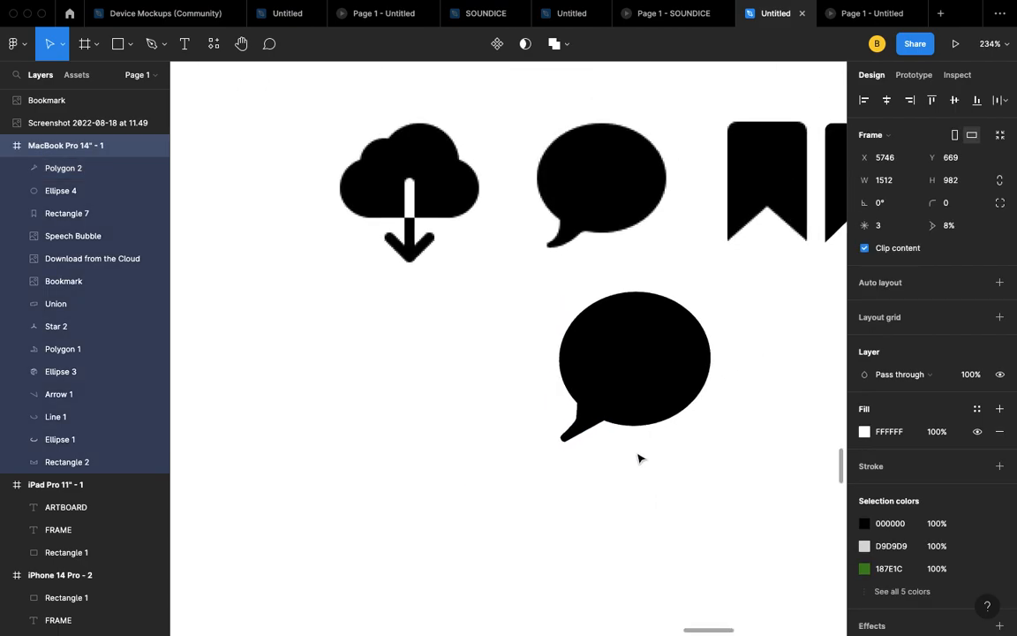
# - Combine the speech bubble's ellipse and tail with a Union operation and deselect the result
pyautogui.click(578, 423)
pyautogui.click(619, 393)
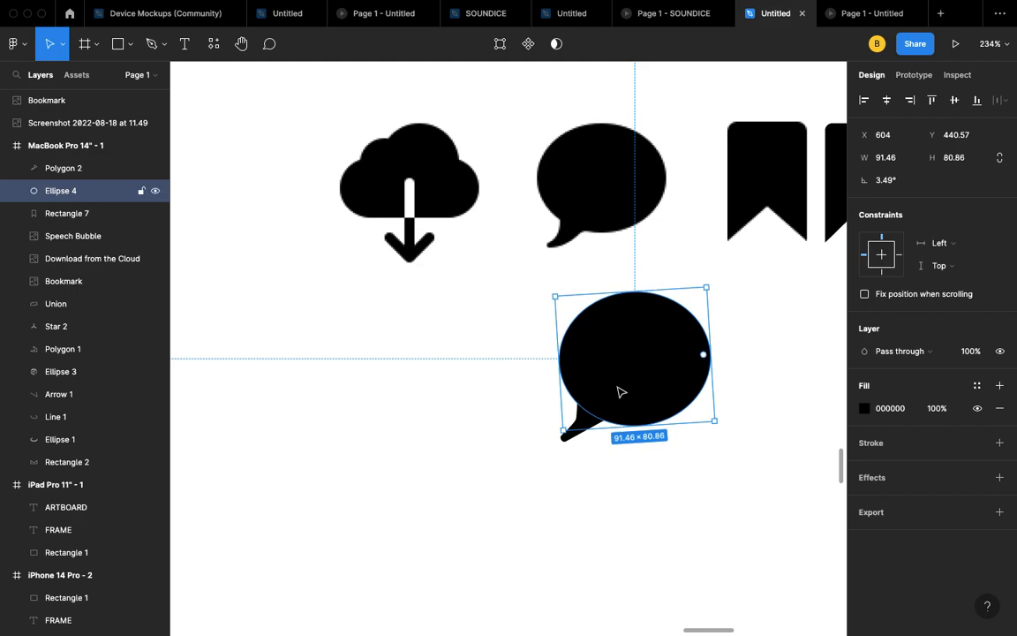
pyautogui.click(642, 490)
pyautogui.moveTo(682, 477); pyautogui.dragTo(488, 481)
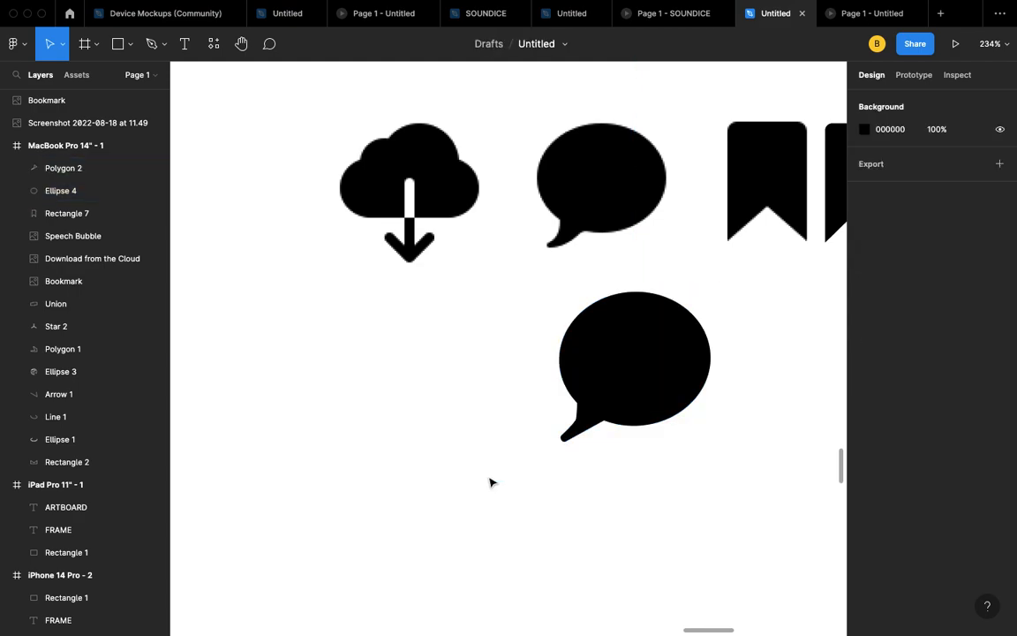
pyautogui.moveTo(758, 460); pyautogui.dragTo(561, 382)
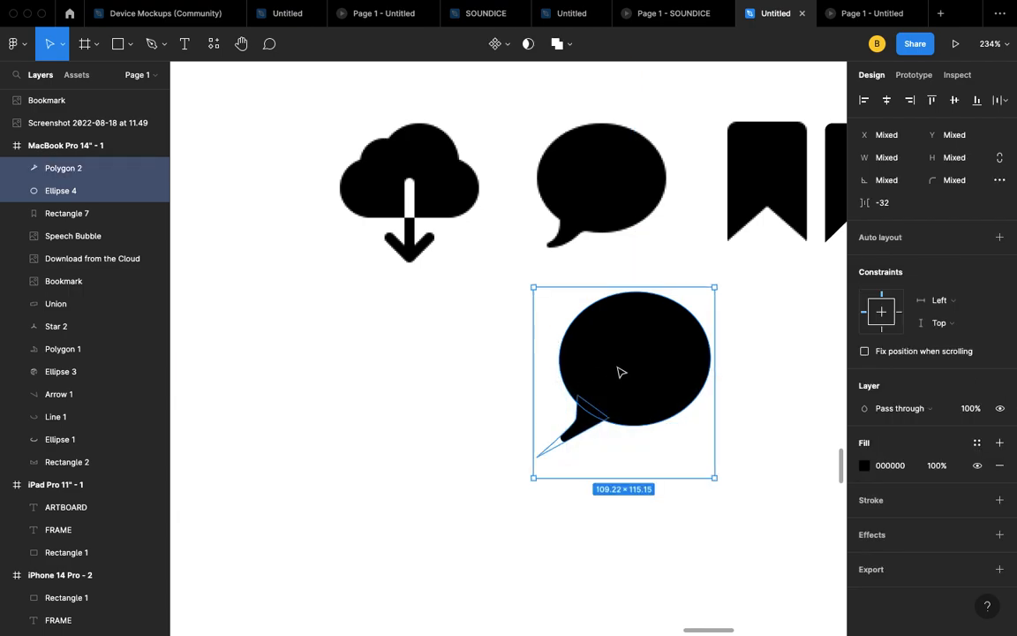
pyautogui.click(568, 44)
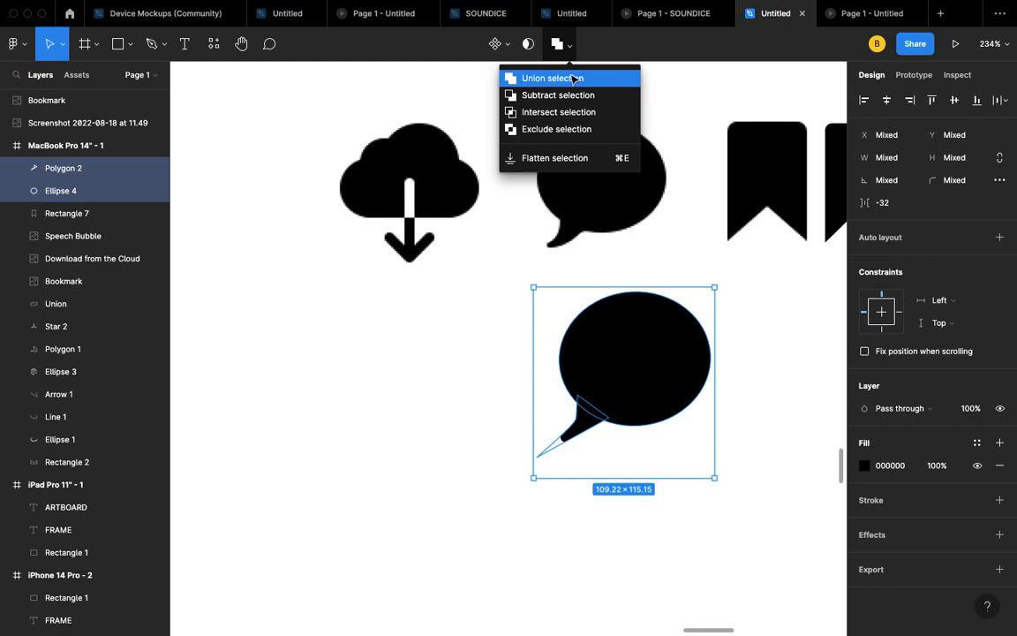
pyautogui.click(570, 78)
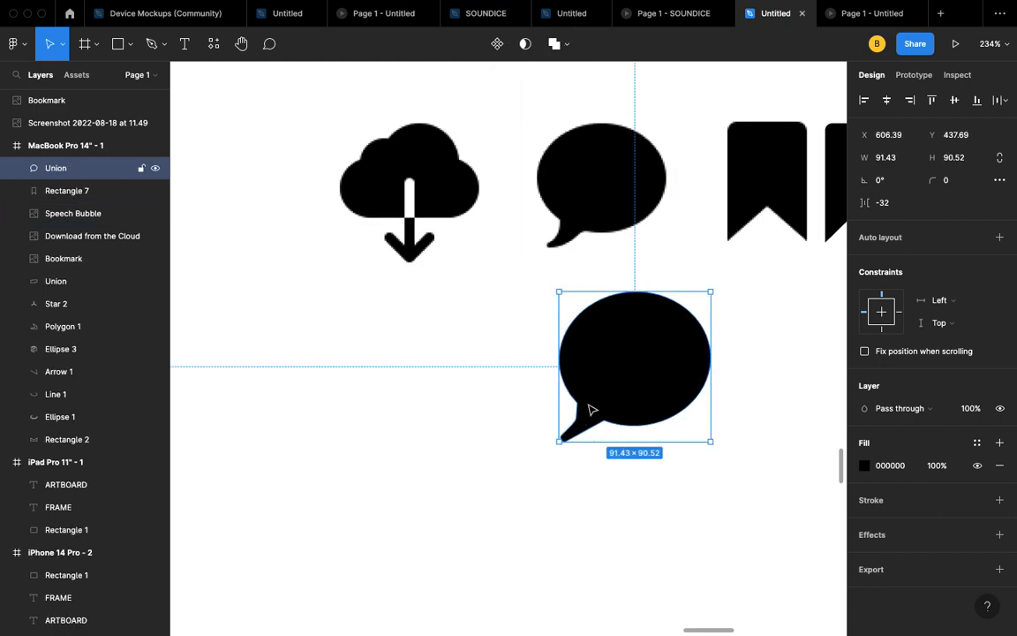
pyautogui.scroll(1, 592, 410)
pyautogui.hscroll(1, 591, 409)
pyautogui.click(415, 398)
pyautogui.click(542, 236)
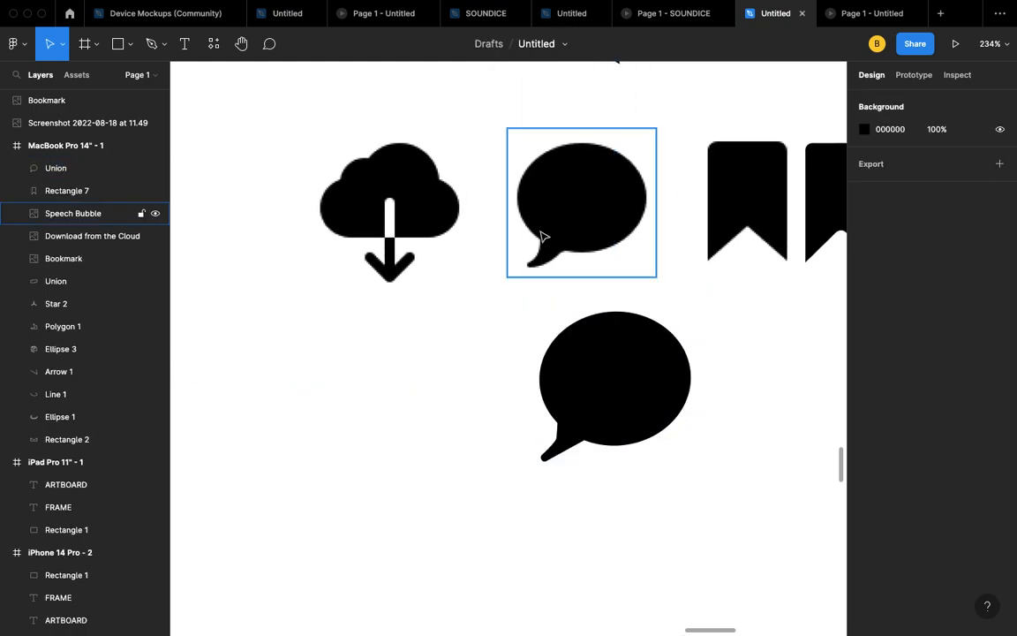
# - Open the tail inside the union for vector editing and pull its tip point far out, down and away from the ellipse
pyautogui.doubleClick(571, 434)
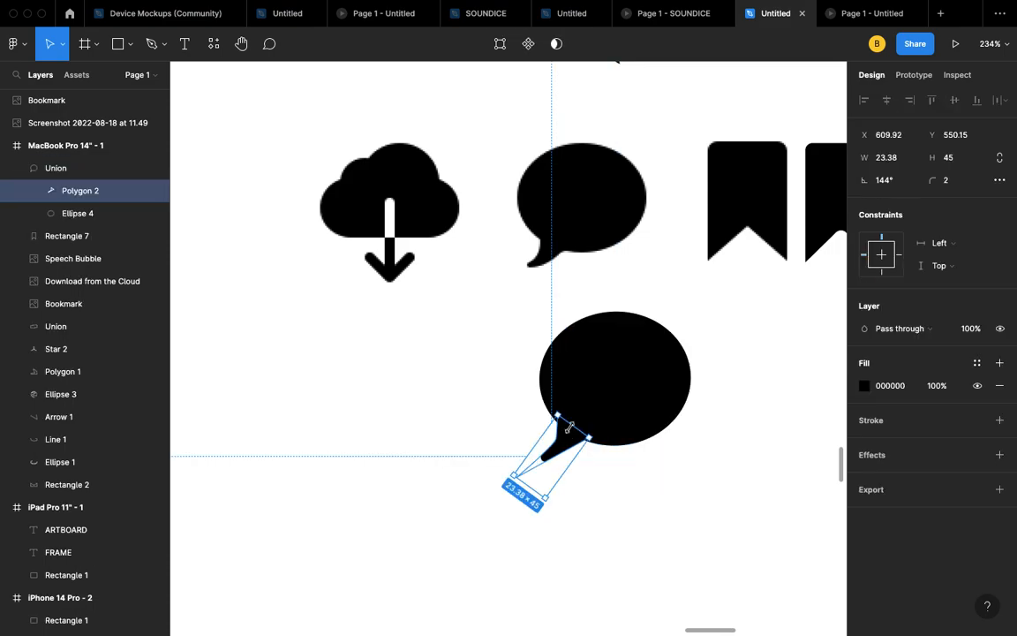
pyautogui.scroll(5, 574, 426)
pyautogui.doubleClick(597, 337)
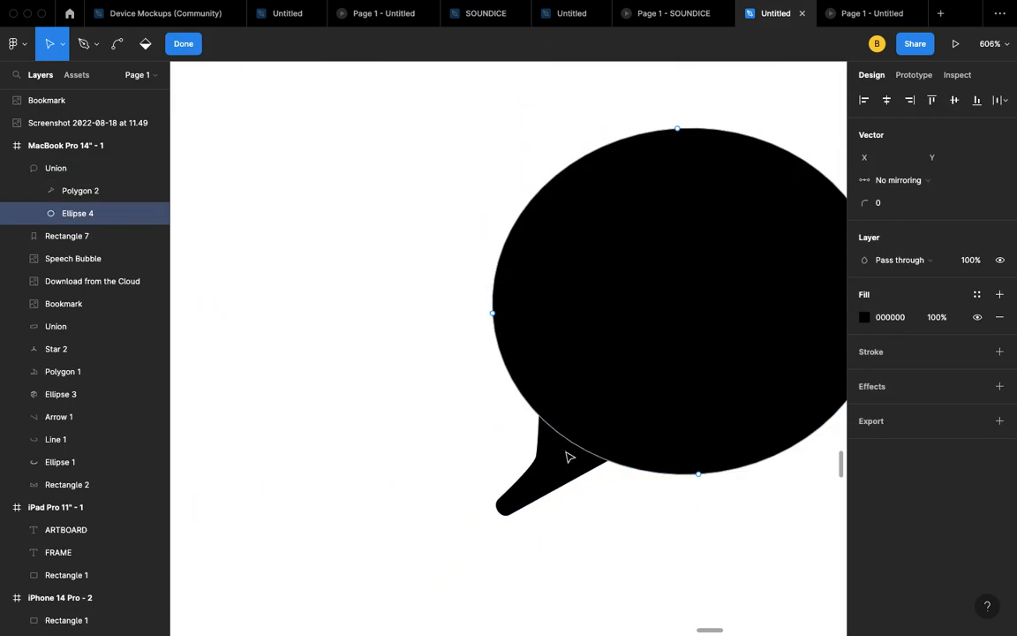
pyautogui.press('Escape')
pyautogui.scroll(5, 570, 456)
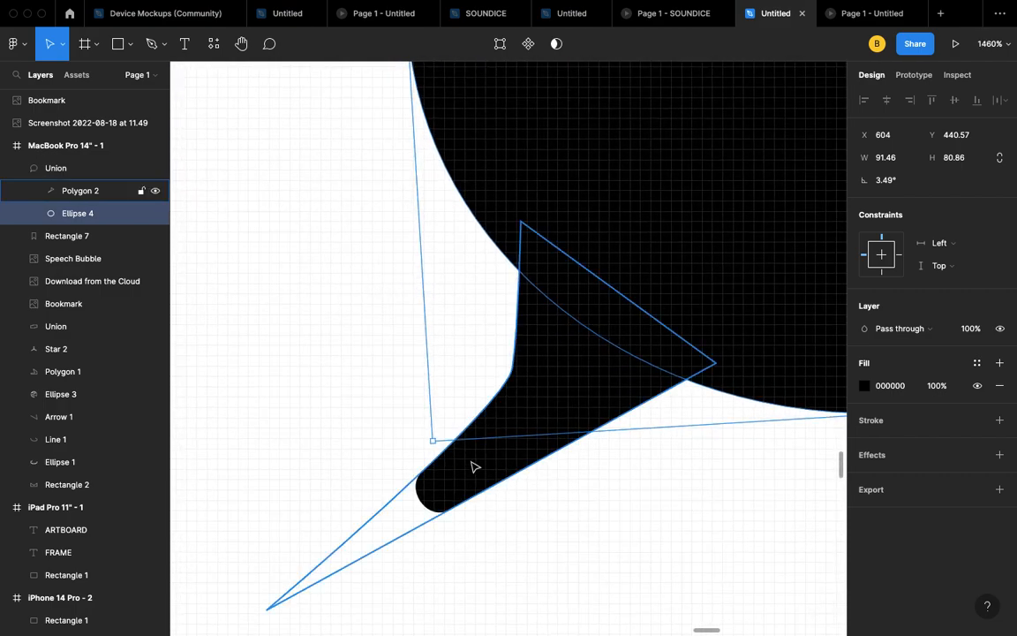
pyautogui.doubleClick(474, 466)
pyautogui.scroll(-2, 474, 466)
pyautogui.hscroll(-1, 474, 467)
pyautogui.click(465, 428)
pyautogui.moveTo(307, 534); pyautogui.dragTo(154, 634)
pyautogui.click(326, 355)
pyautogui.scroll(-4, 312, 411)
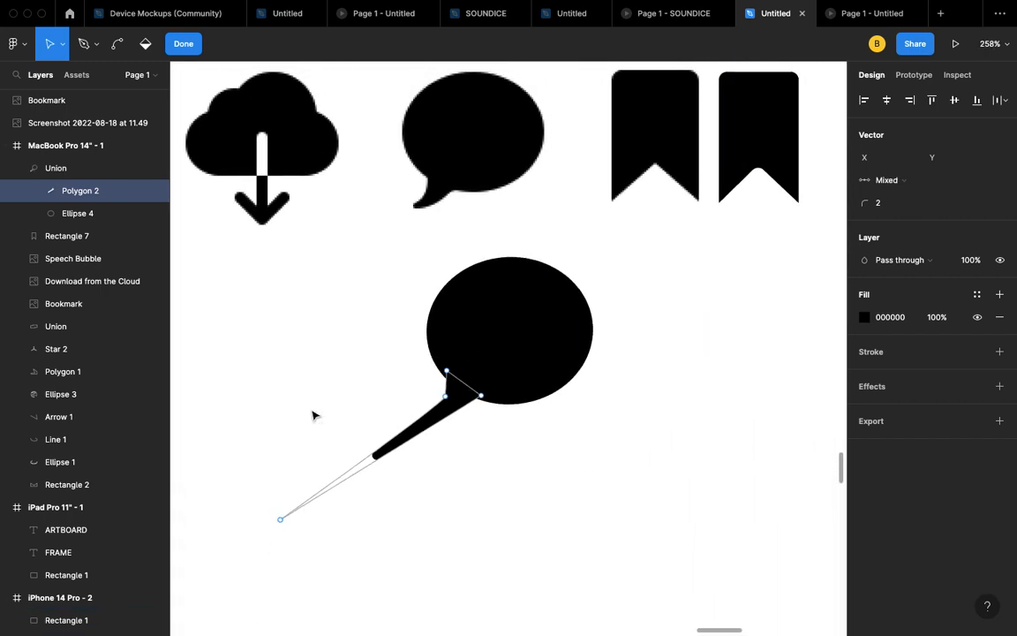
# - Shorten the tail by moving its tip point to about X 596, Y 534, and finish vector editing
pyautogui.scroll(-3, 289, 514)
pyautogui.hscroll(-2, 289, 514)
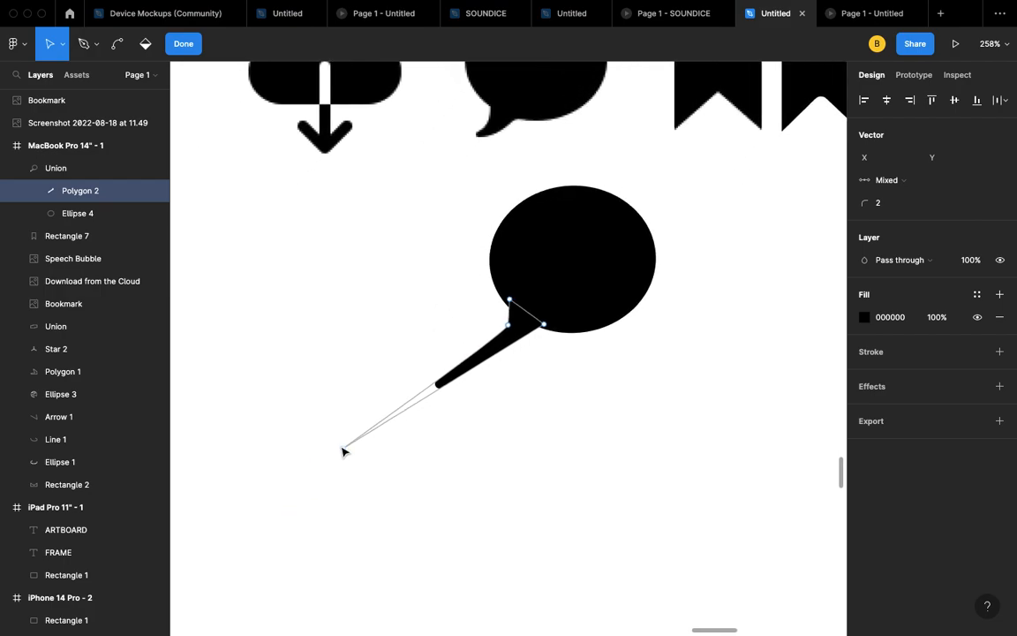
pyautogui.moveTo(343, 448); pyautogui.dragTo(472, 364)
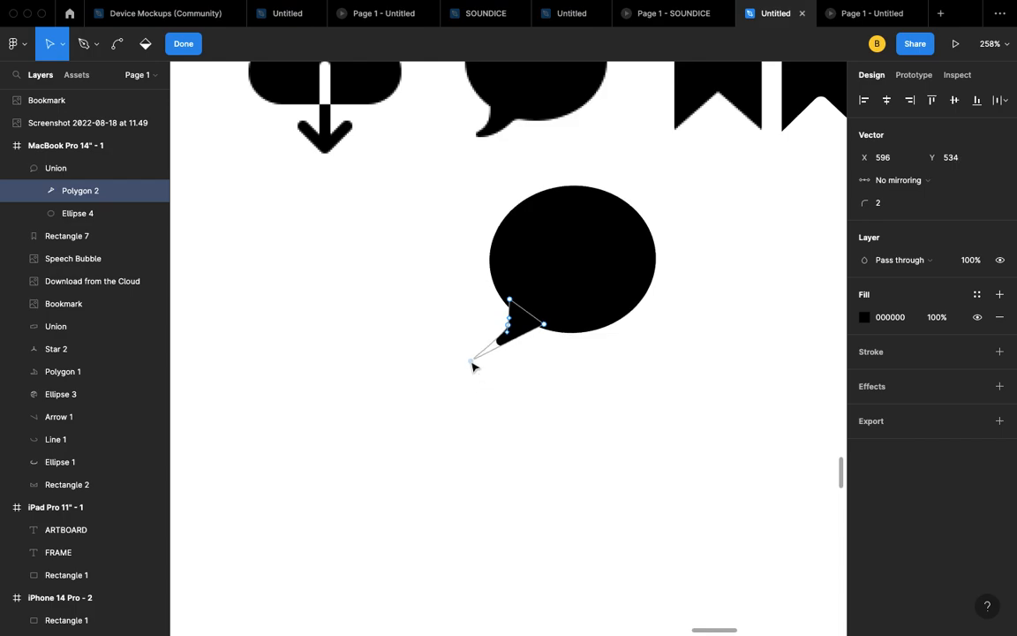
pyautogui.click(189, 43)
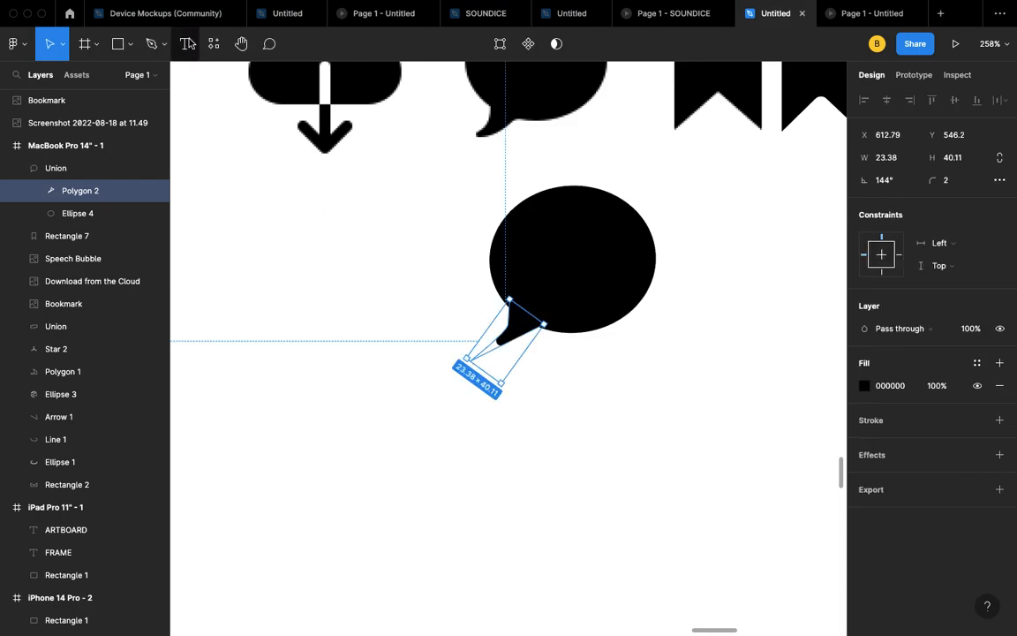
# - Shift the tail's inner curve point to about X 617.45, Y 513, adjust its curve handle, and finish vector editing
pyautogui.scroll(-1, 509, 327)
pyautogui.scroll(6, 510, 326)
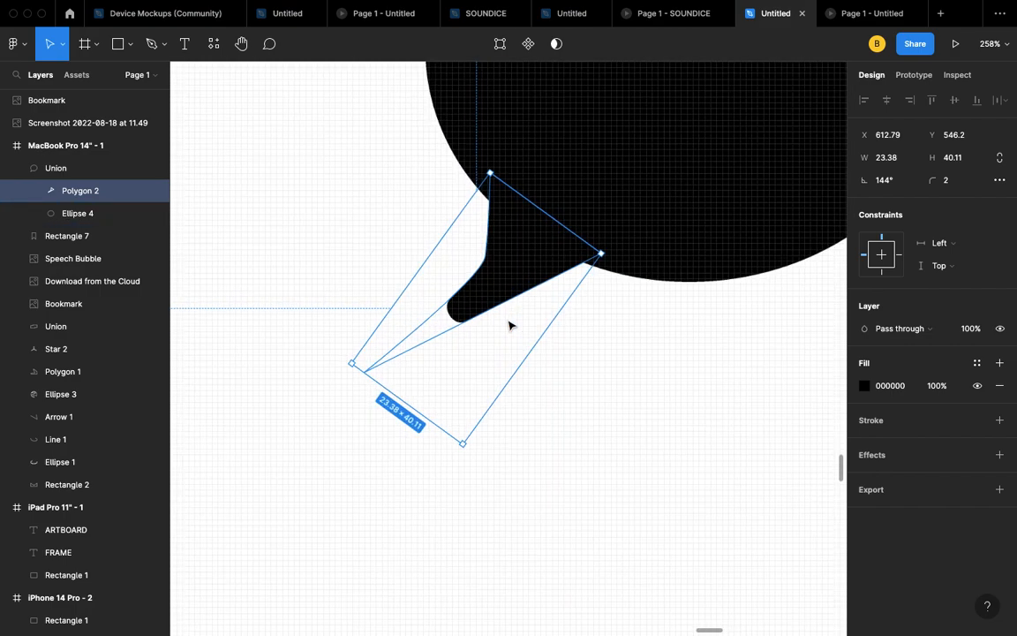
pyautogui.doubleClick(489, 256)
pyautogui.moveTo(489, 256); pyautogui.dragTo(499, 258)
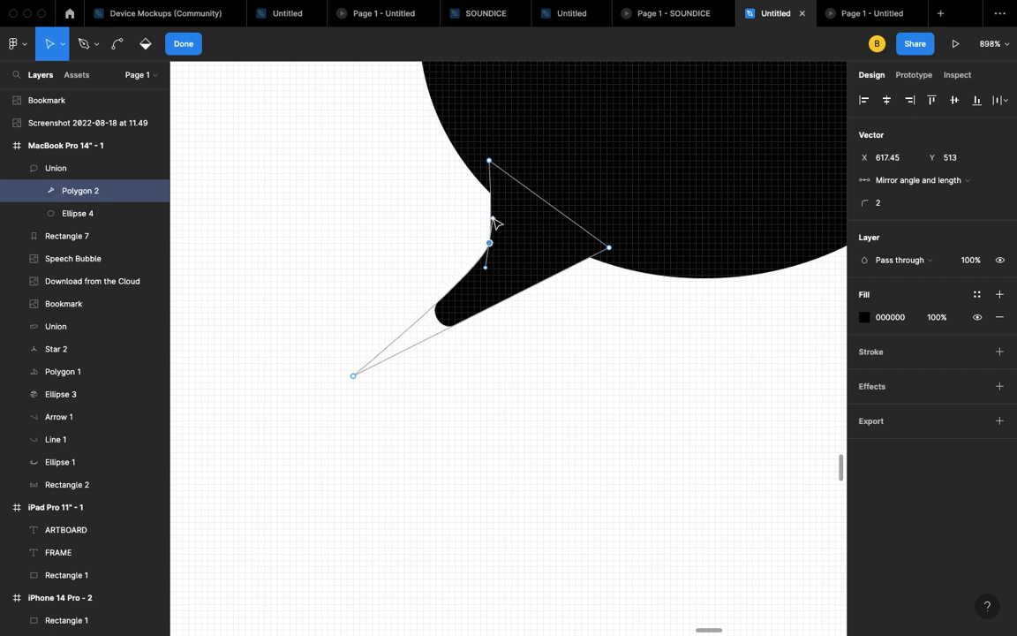
pyautogui.moveTo(492, 218); pyautogui.dragTo(494, 218)
pyautogui.click(177, 43)
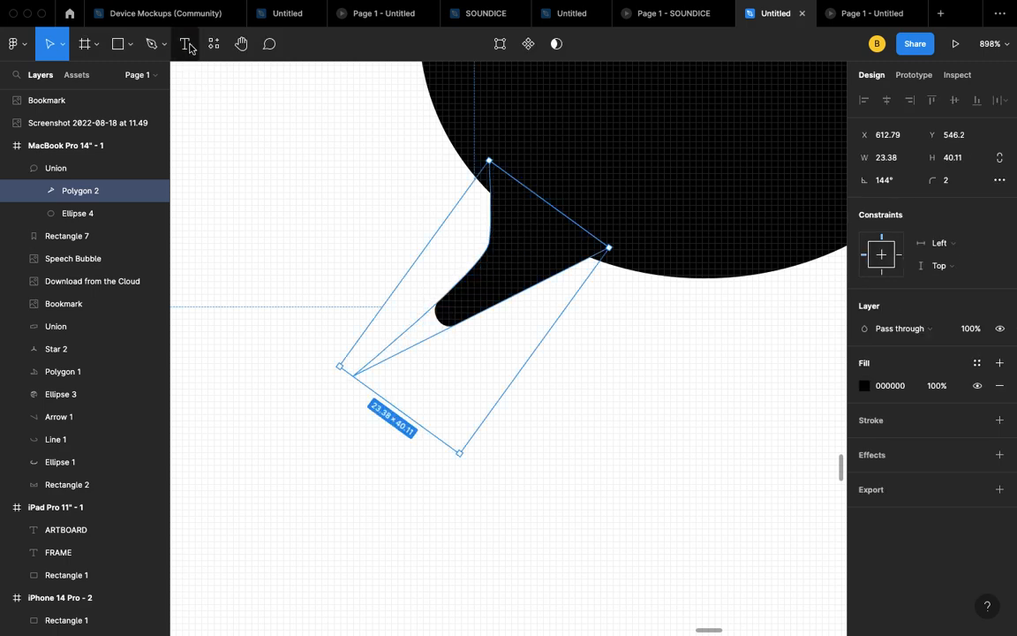
pyautogui.scroll(-10, 321, 220)
pyautogui.hscroll(-2, 321, 219)
pyautogui.click(513, 368)
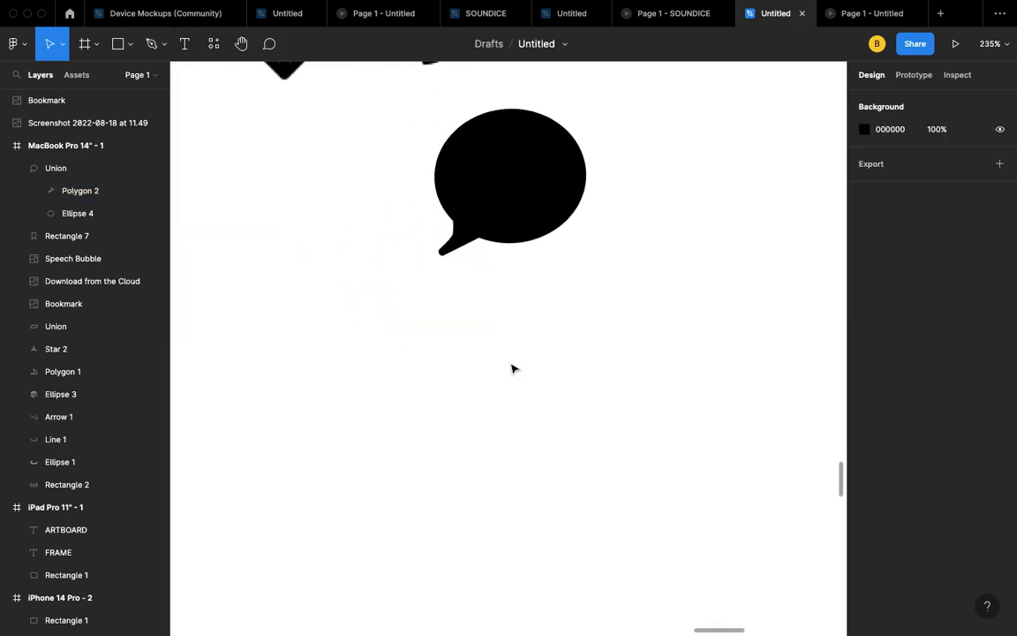
# - Move the united speech bubble up beneath the original speech bubble icon, to X 596, Y 413
pyautogui.scroll(1, 513, 368)
pyautogui.scroll(2, 513, 368)
pyautogui.hscroll(-1, 513, 368)
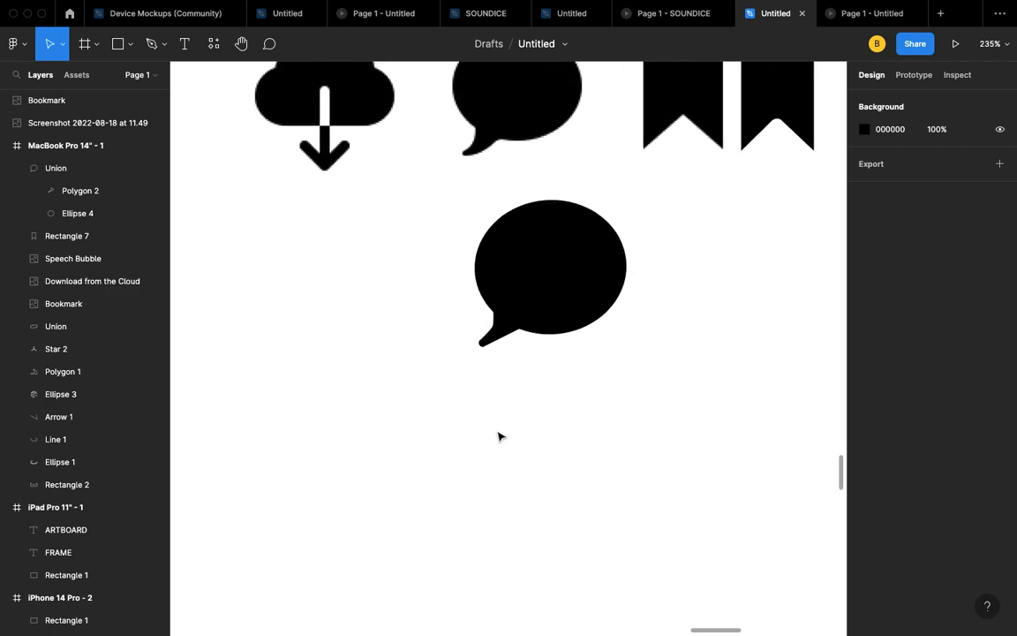
pyautogui.scroll(-3, 499, 436)
pyautogui.moveTo(591, 386); pyautogui.dragTo(527, 290)
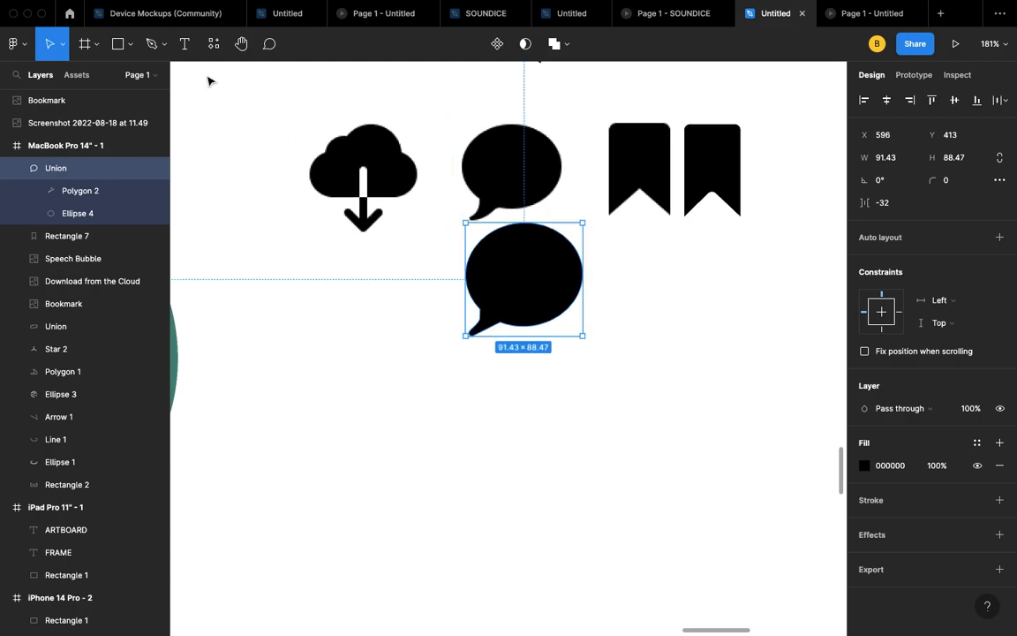
# - Shrink the united bubble to about 76.3 × 73.83 with the Scale tool, shift it slightly left, and deselect it
pyautogui.click(60, 52)
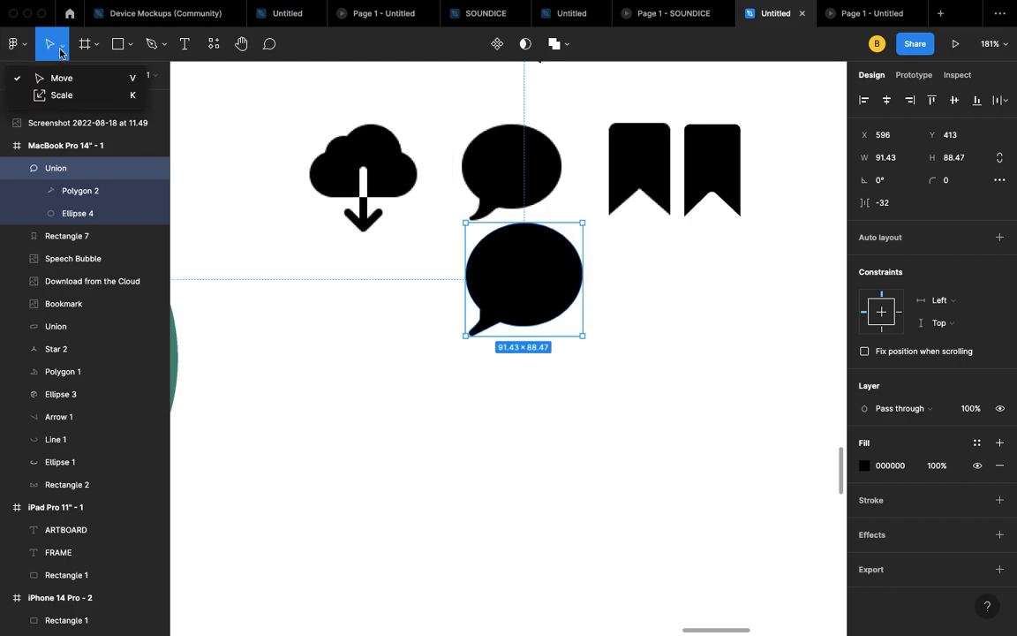
pyautogui.click(84, 97)
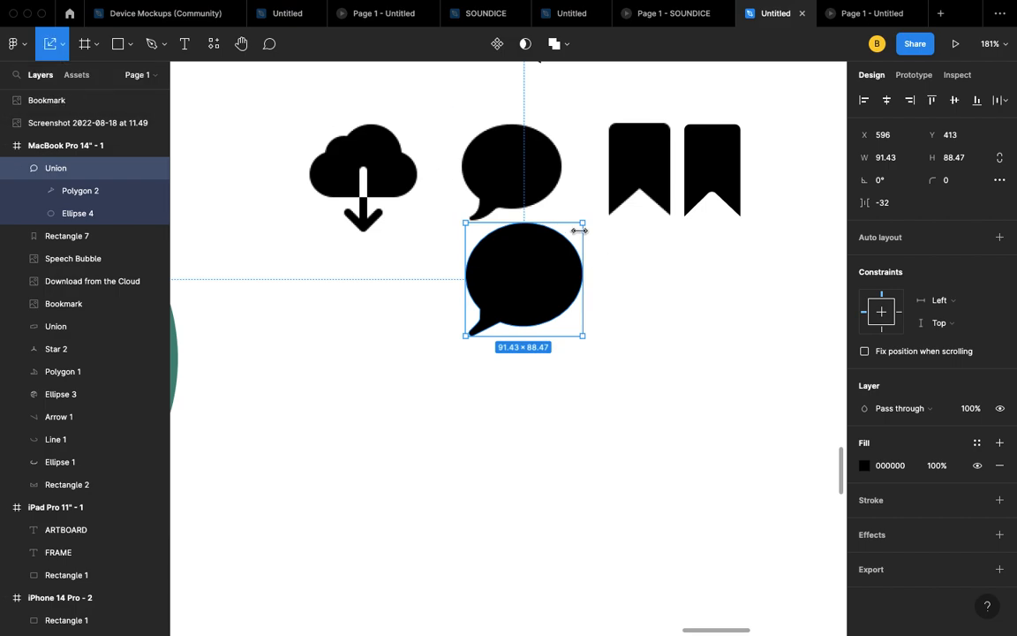
pyautogui.moveTo(583, 222); pyautogui.dragTo(536, 272)
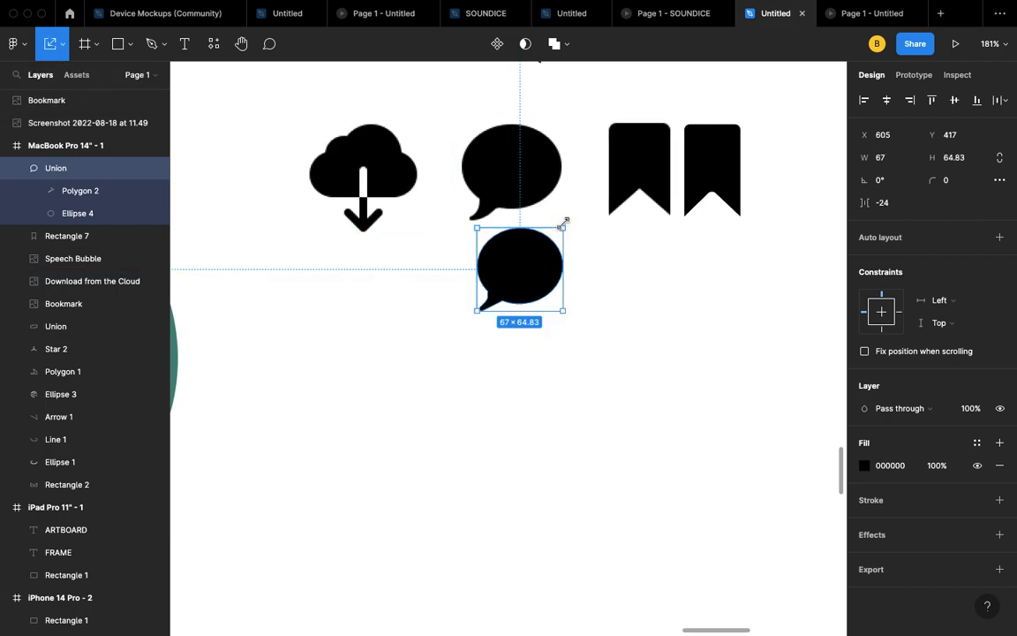
pyautogui.moveTo(563, 228); pyautogui.dragTo(572, 216)
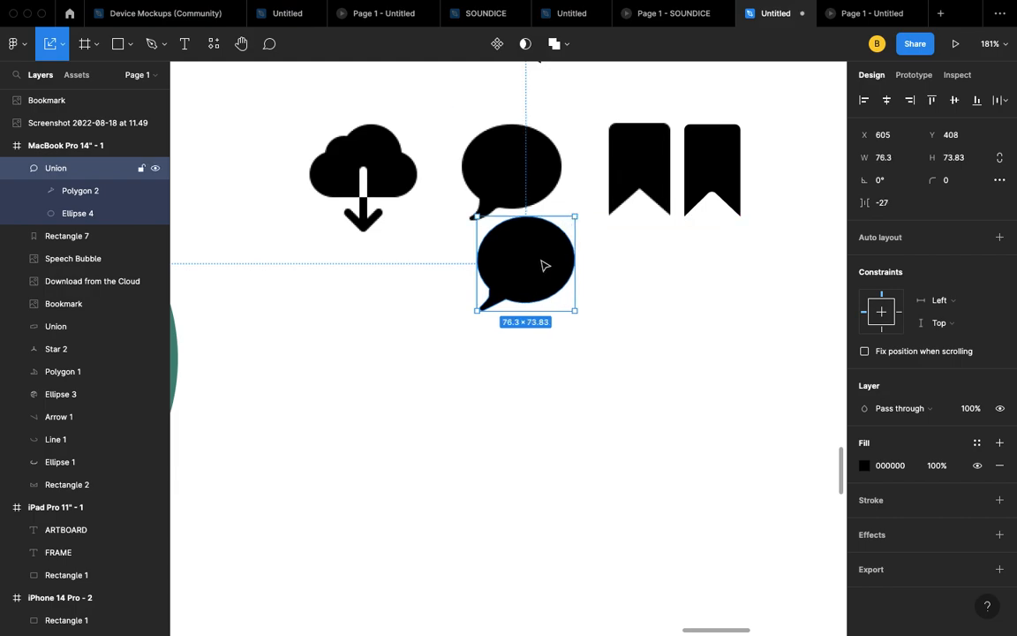
pyautogui.rightClick(537, 258)
pyautogui.click(537, 260)
pyautogui.moveTo(537, 261); pyautogui.dragTo(530, 263)
pyautogui.click(438, 295)
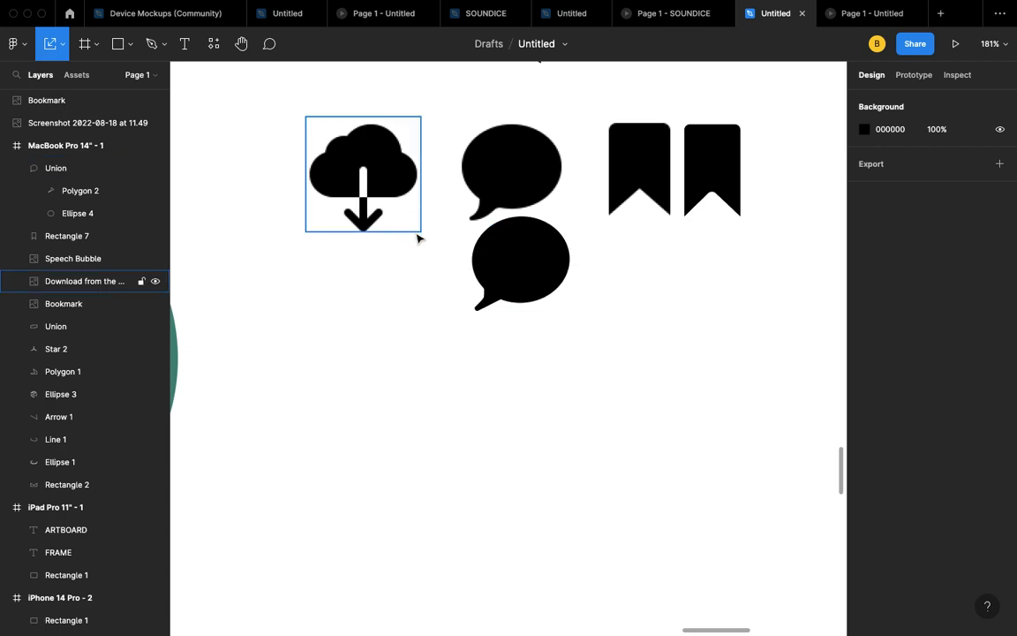
# - Draw a rectangle about 85 × 31 below the cloud download icon, at X 471, Y 534
pyautogui.scroll(5, 417, 237)
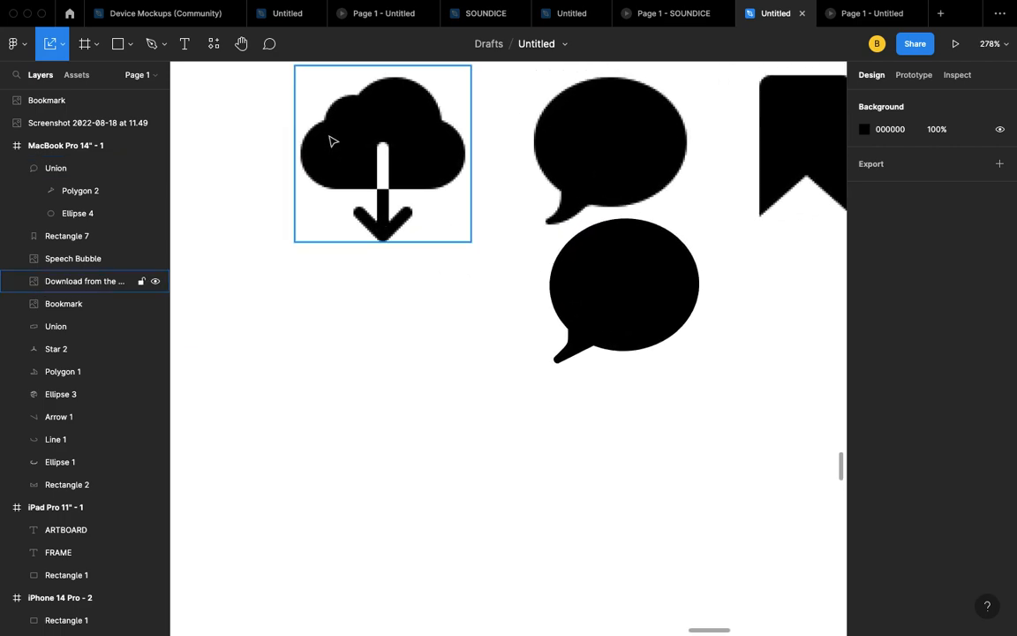
pyautogui.scroll(-5, 331, 141)
pyautogui.scroll(2, 334, 142)
pyautogui.scroll(3, 334, 141)
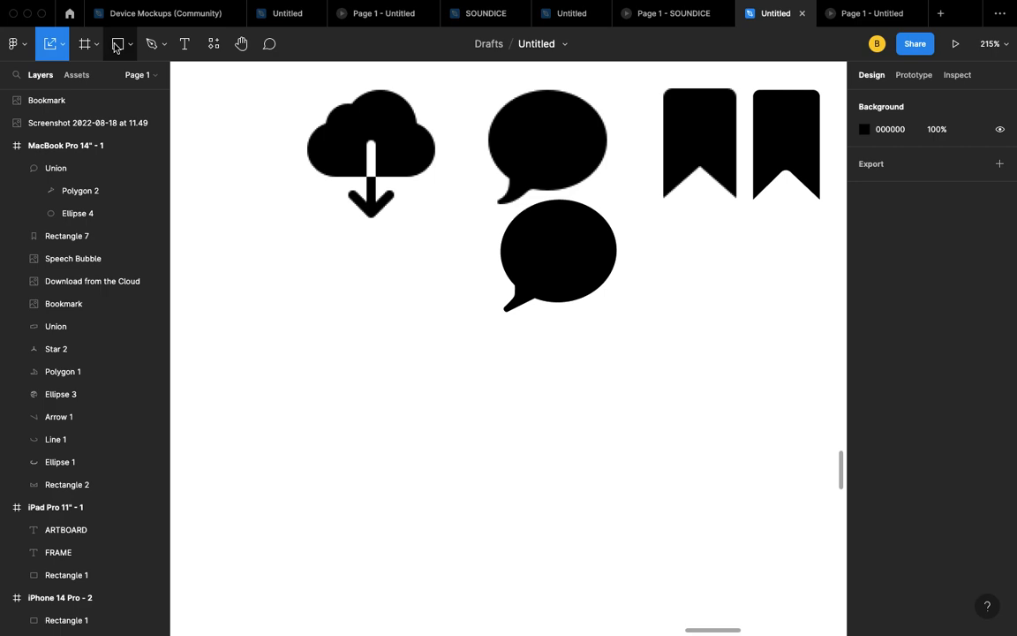
pyautogui.click(117, 44)
pyautogui.moveTo(294, 312)
pyautogui.mouseDown()
pyautogui.moveTo(390, 322)
pyautogui.moveTo(410, 357)
pyautogui.moveTo(424, 353)
pyautogui.moveTo(382, 424)
pyautogui.mouseUp()
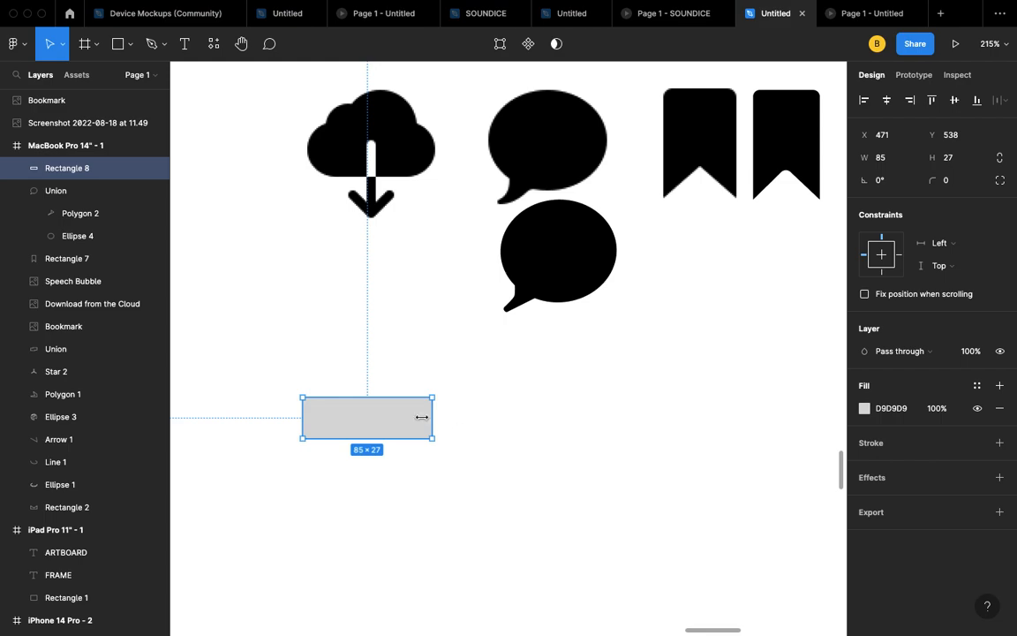
pyautogui.moveTo(390, 397); pyautogui.dragTo(390, 391)
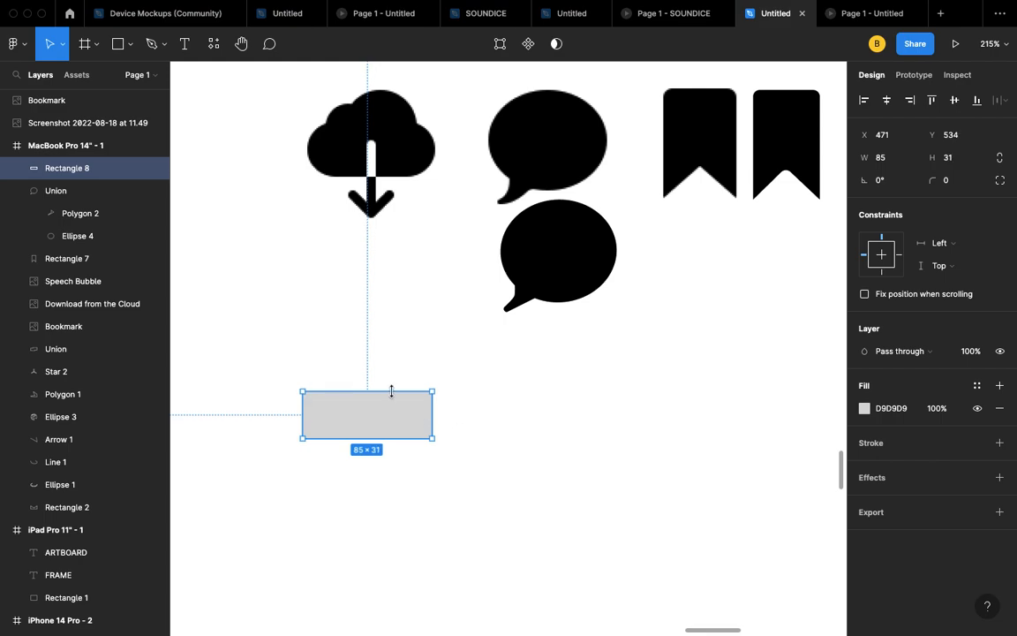
# - Set the rectangle's corner radius to 25 to give it a pill shape, and deselect it
pyautogui.click(950, 182)
pyautogui.write('1')
pyautogui.press('Up')
pyautogui.press('Up')
pyautogui.press('Up')
pyautogui.press('Up')
pyautogui.press('Up')
pyautogui.press('Up')
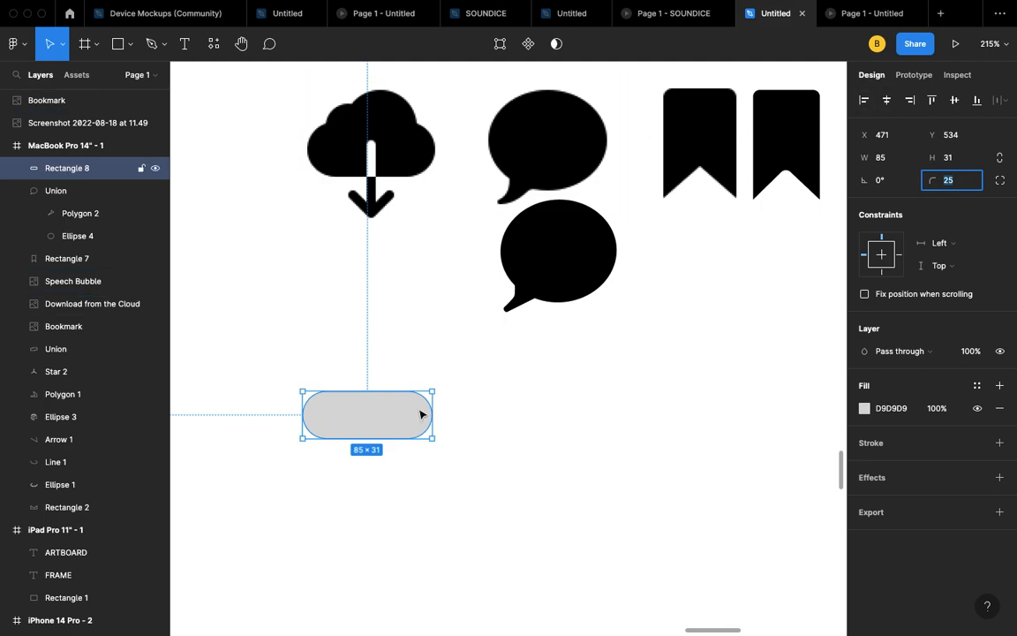
pyautogui.click(484, 410)
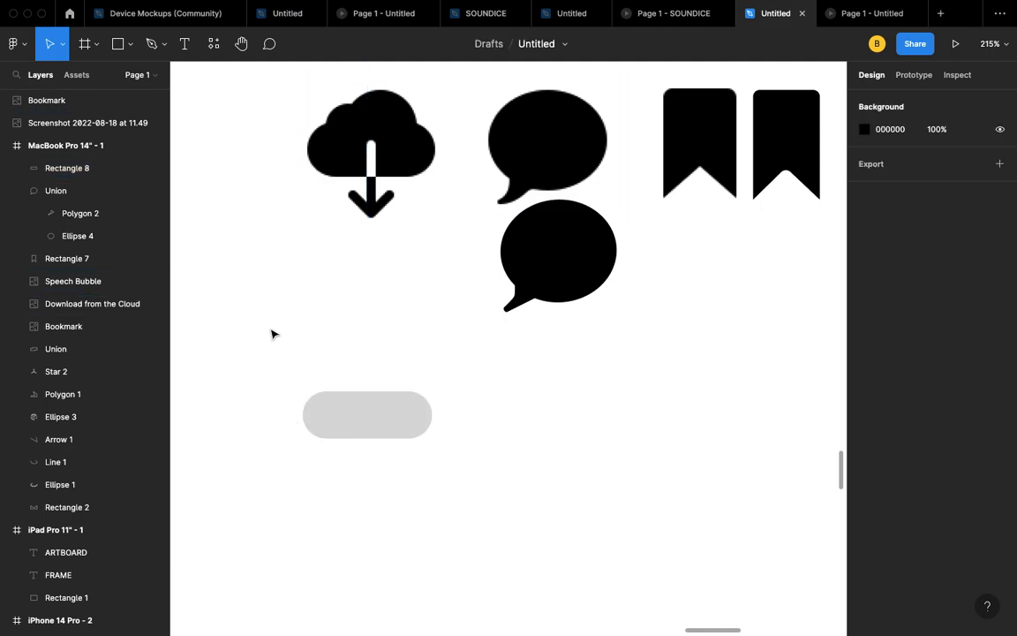
# - Draw a circle about 35 × 35 with the Ellipse tool, overlapping the pill's upper-left part at X 481, Y 522
pyautogui.click(119, 44)
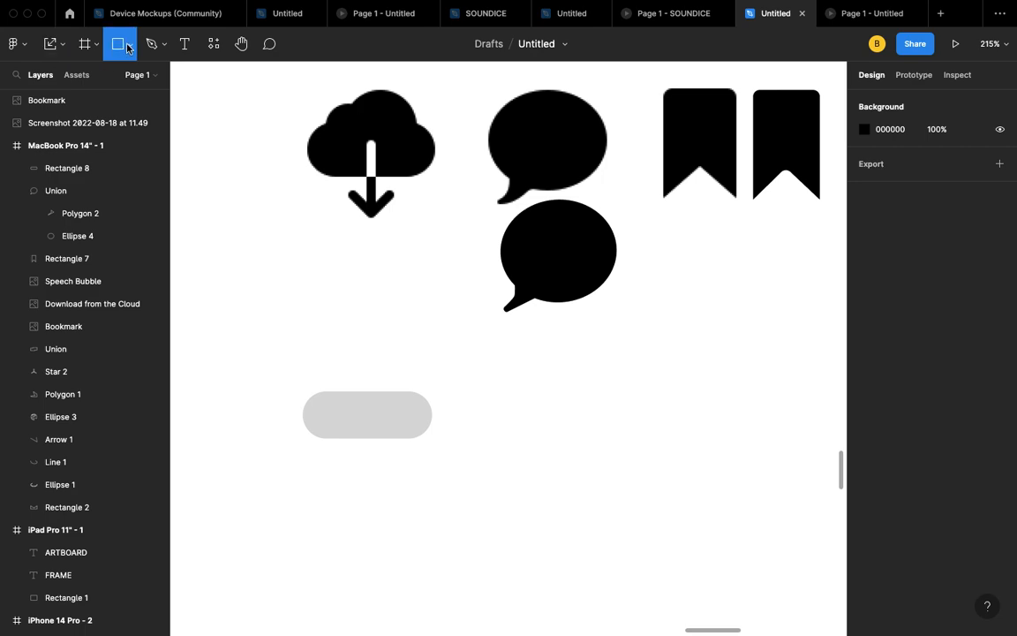
pyautogui.click(126, 48)
pyautogui.click(137, 127)
pyautogui.moveTo(350, 288)
pyautogui.mouseDown()
pyautogui.moveTo(402, 340)
pyautogui.moveTo(325, 399)
pyautogui.moveTo(341, 408)
pyautogui.mouseUp()
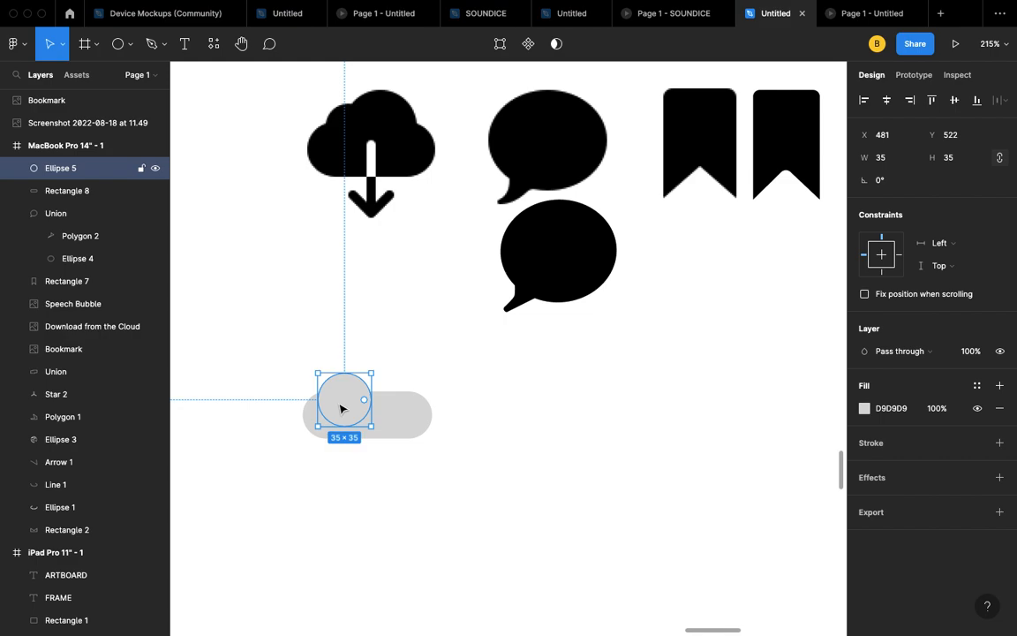
# - Duplicate the 35 × 35 circle up and to the right, at X 499, Y 513, to form the cloud's top bump
pyautogui.scroll(5, 341, 408)
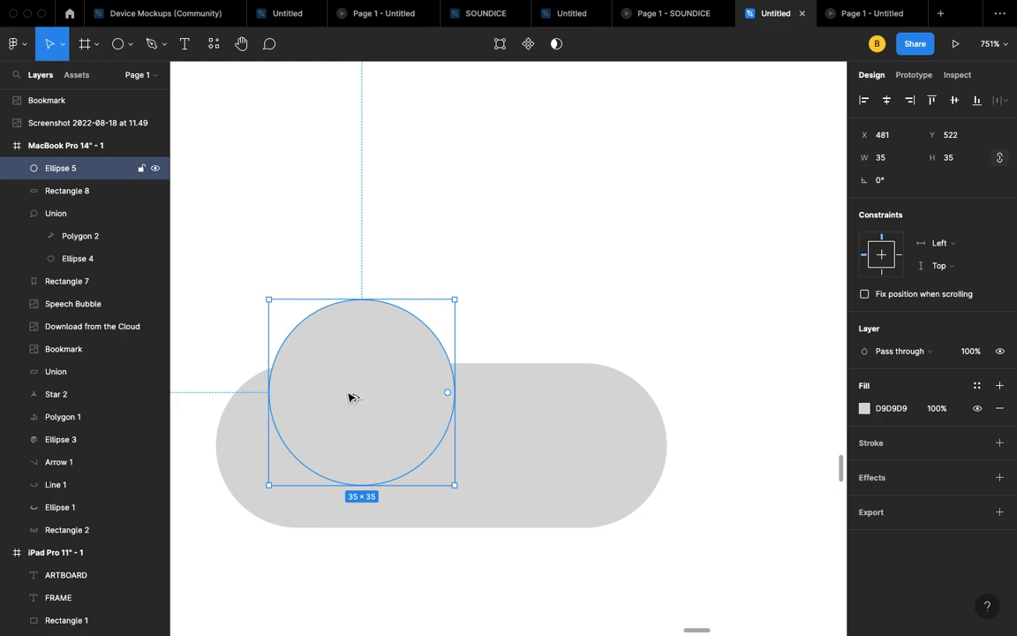
pyautogui.moveTo(349, 397); pyautogui.dragTo(445, 352)
pyautogui.scroll(-5, 445, 352)
pyautogui.hscroll(1, 444, 352)
pyautogui.scroll(1, 444, 352)
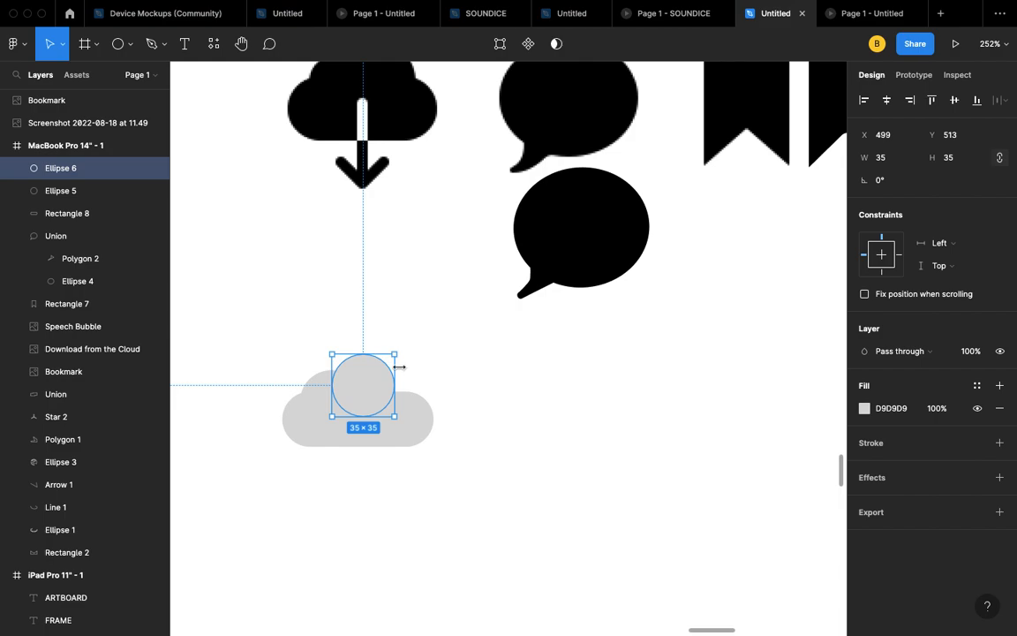
pyautogui.scroll(2, 389, 388)
pyautogui.hscroll(1, 388, 389)
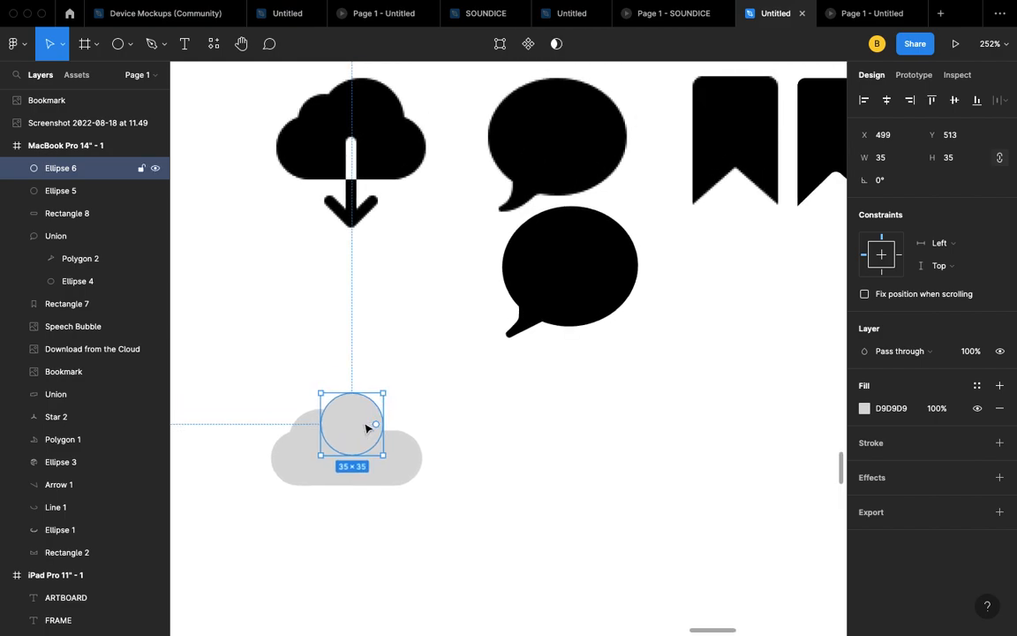
# - Enlarge the cloud's top circle to about 45 × 45, reposition it at X 502, Y 511, and deselect it
pyautogui.scroll(5, 359, 426)
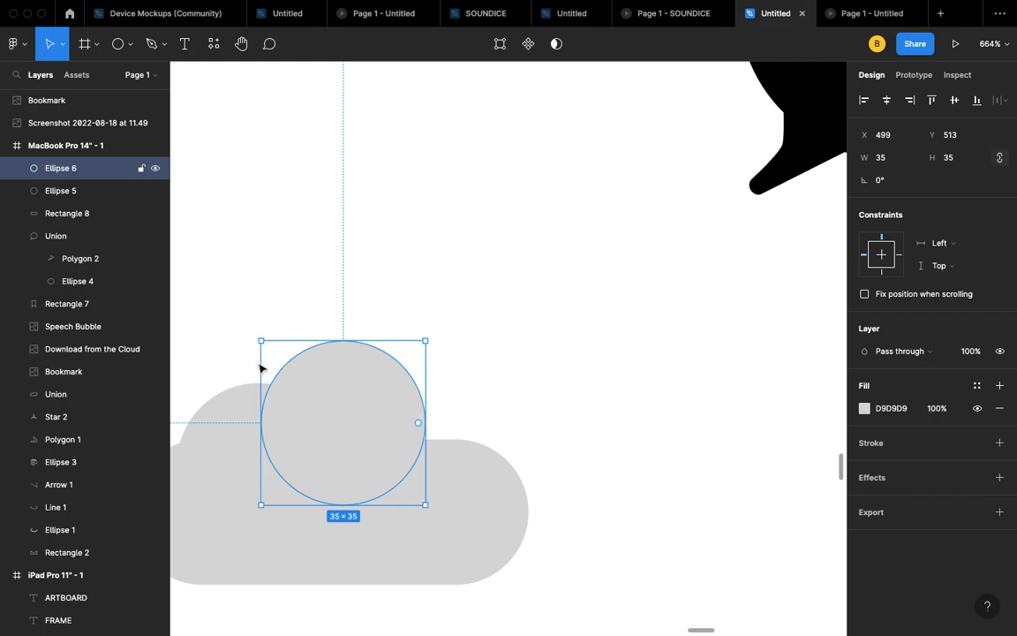
pyautogui.scroll(-4, 342, 359)
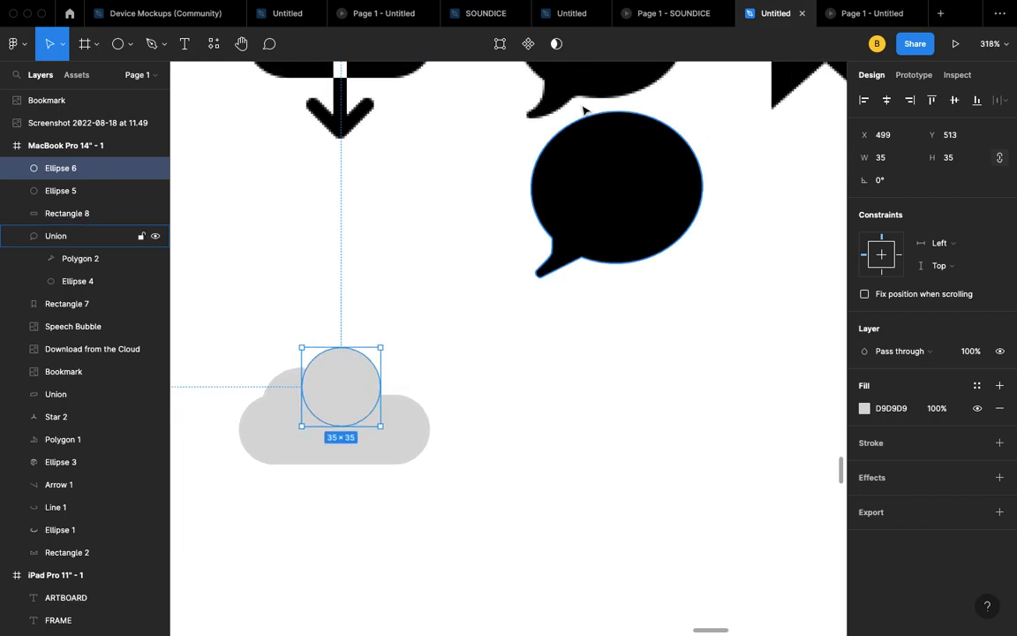
pyautogui.scroll(1, 583, 110)
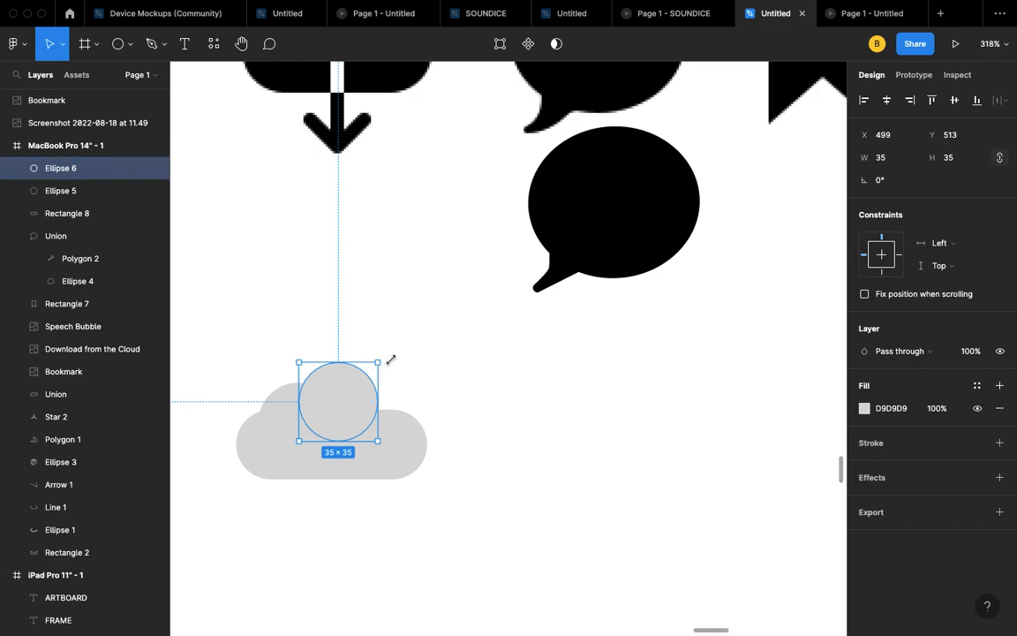
pyautogui.moveTo(386, 360); pyautogui.dragTo(402, 358)
pyautogui.scroll(-3, 400, 359)
pyautogui.scroll(2, 399, 359)
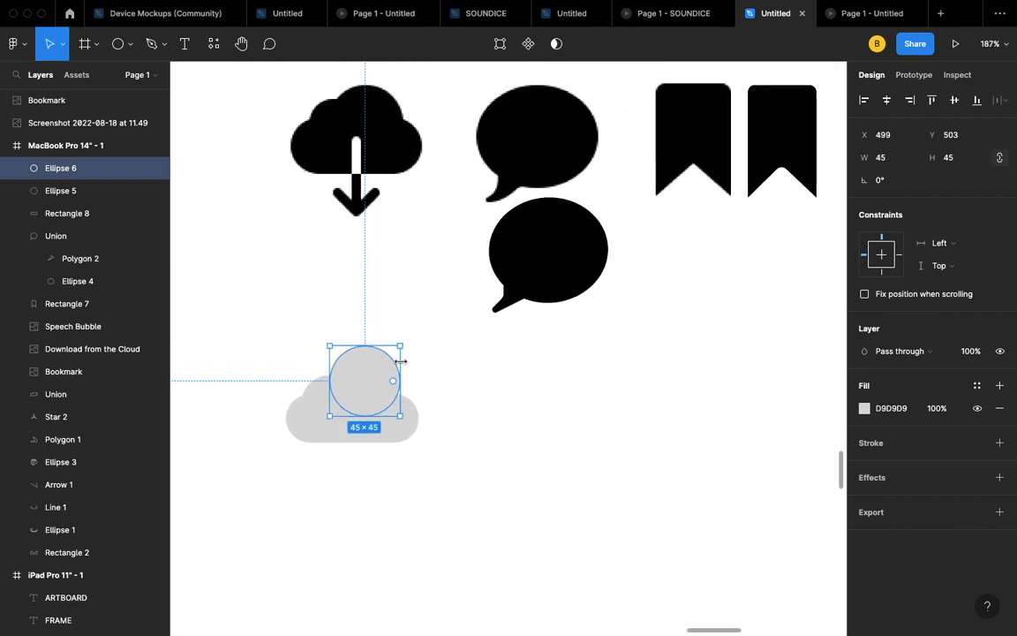
pyautogui.moveTo(371, 387); pyautogui.dragTo(375, 397)
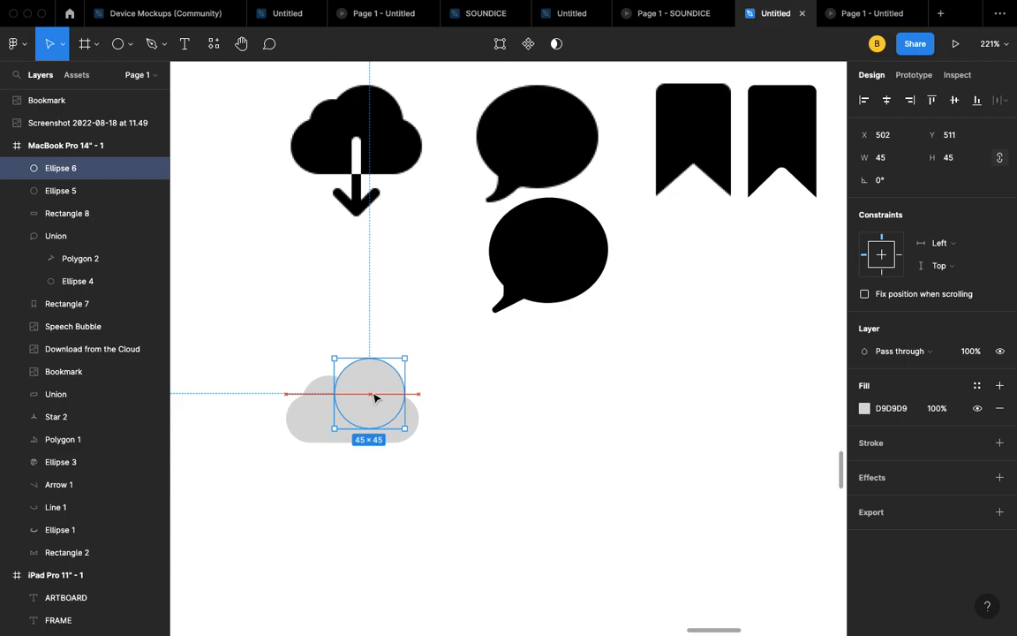
pyautogui.click(533, 380)
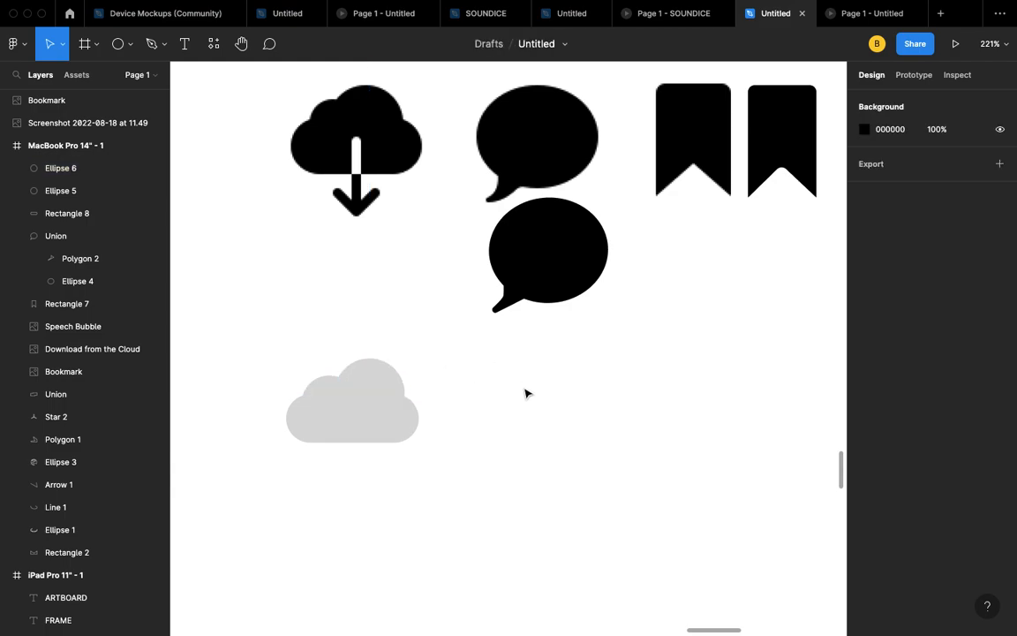
# - Nudge the 45 × 45 circle left by about 3 px to center the cloud's top bump better, and deselect it
pyautogui.click(382, 394)
pyautogui.press('Left')
pyautogui.press('Left')
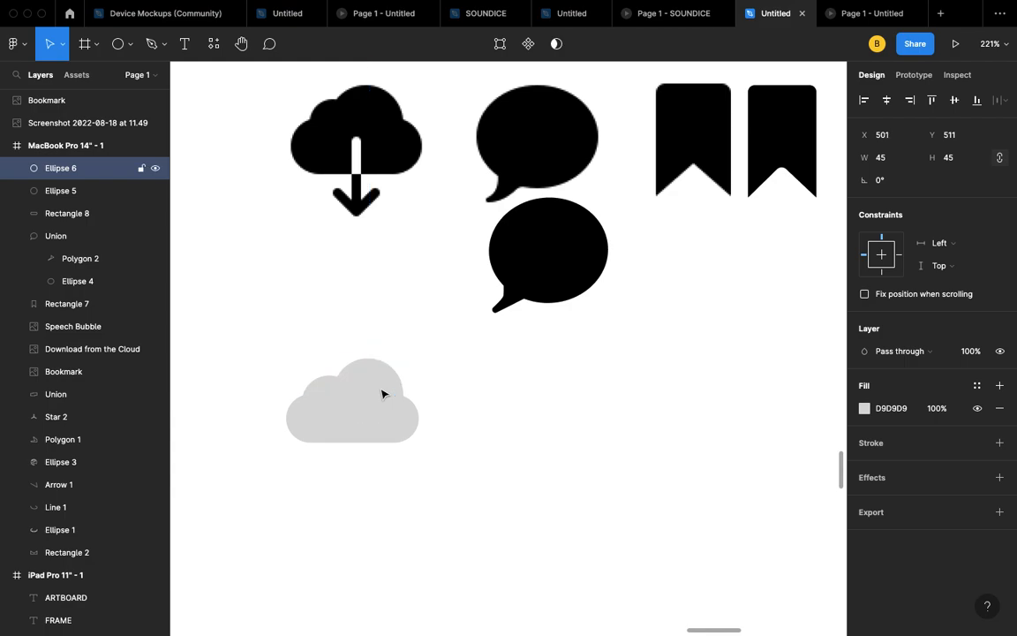
pyautogui.press('Left')
pyautogui.click(456, 397)
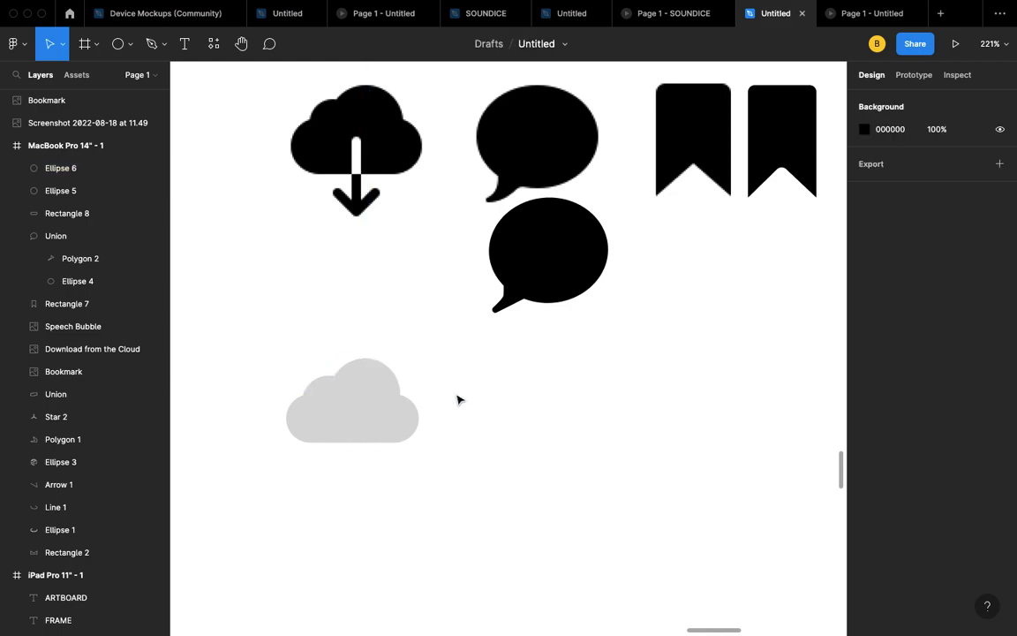
# - Change the fill of the pill and both cloud circles to black, 000000
pyautogui.moveTo(472, 443); pyautogui.dragTo(277, 363)
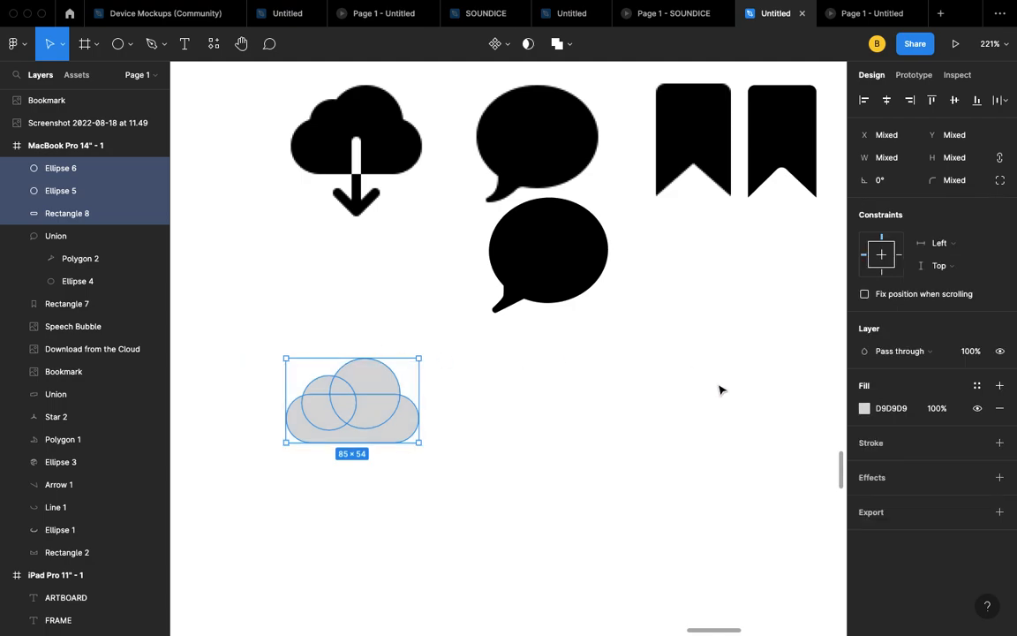
pyautogui.click(865, 409)
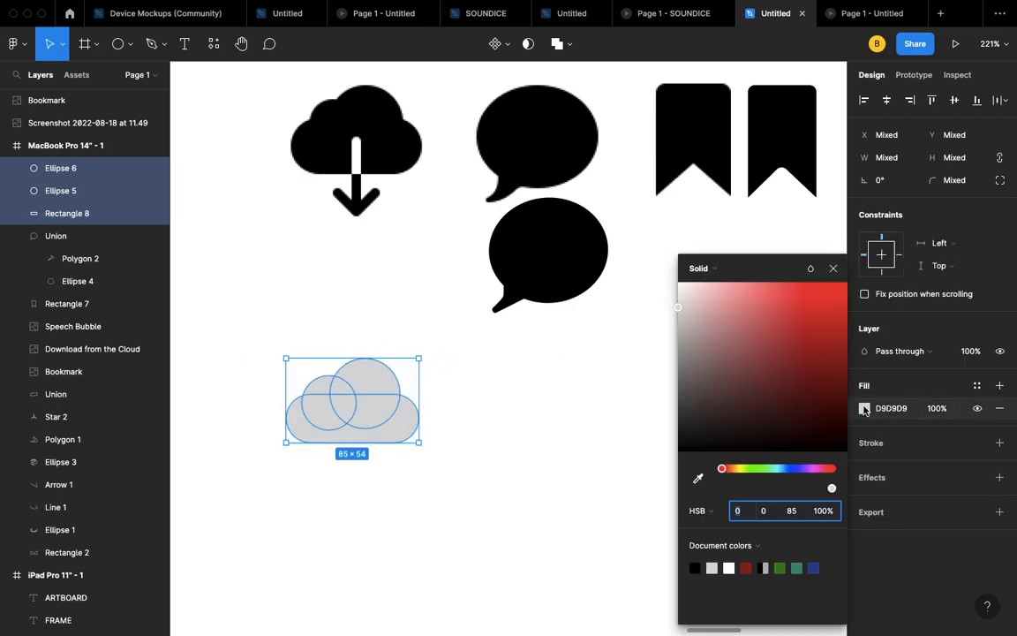
pyautogui.click(696, 568)
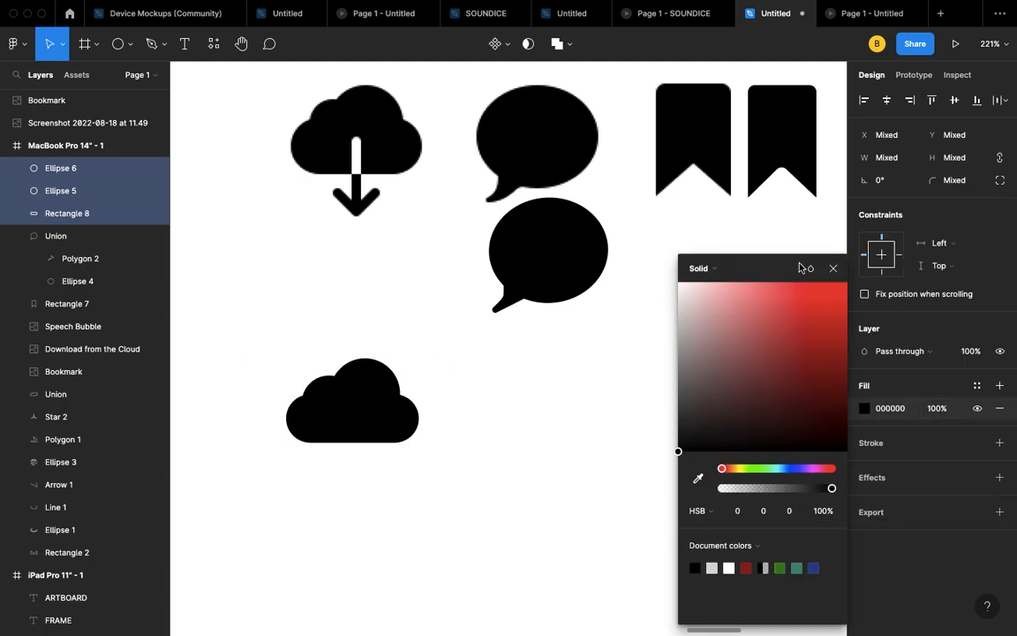
pyautogui.click(834, 269)
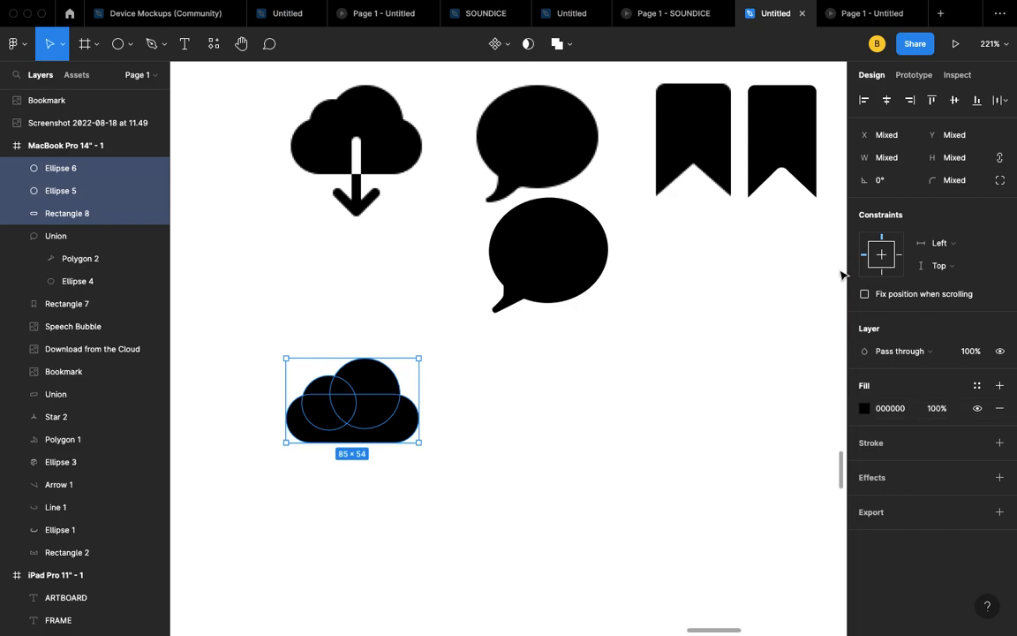
# - Combine the pill and two circles into a single cloud shape with a Union boolean operation, and deselect it
pyautogui.click(568, 45)
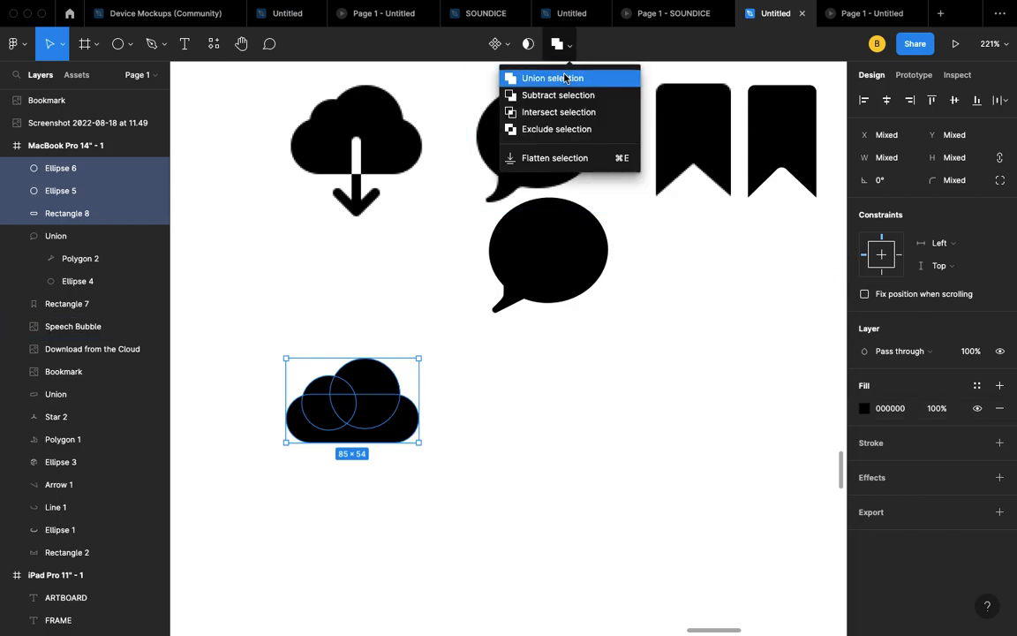
pyautogui.click(565, 78)
pyautogui.click(454, 383)
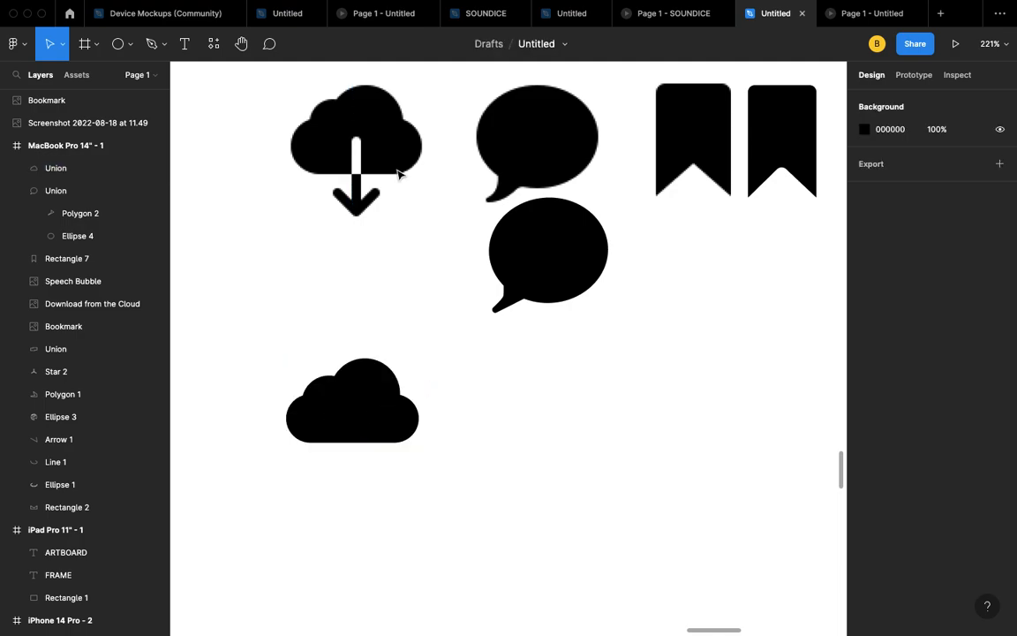
# - Draw a vertical downward arrow about 31 long with the Arrow tool, and place it beside the cloud at X 583, Y 549
pyautogui.scroll(-2, 375, 336)
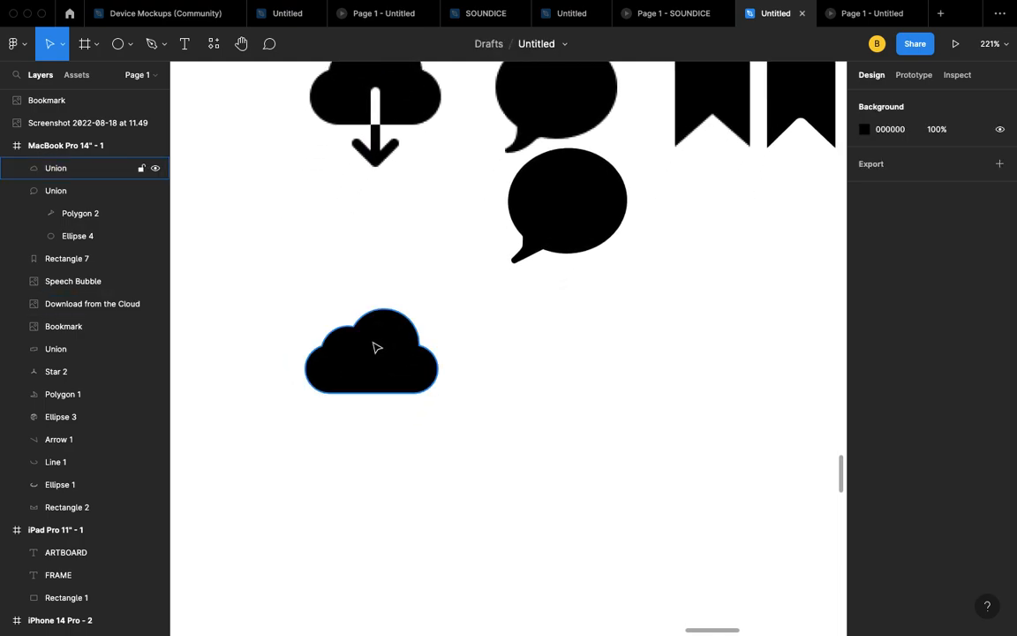
pyautogui.scroll(3, 377, 345)
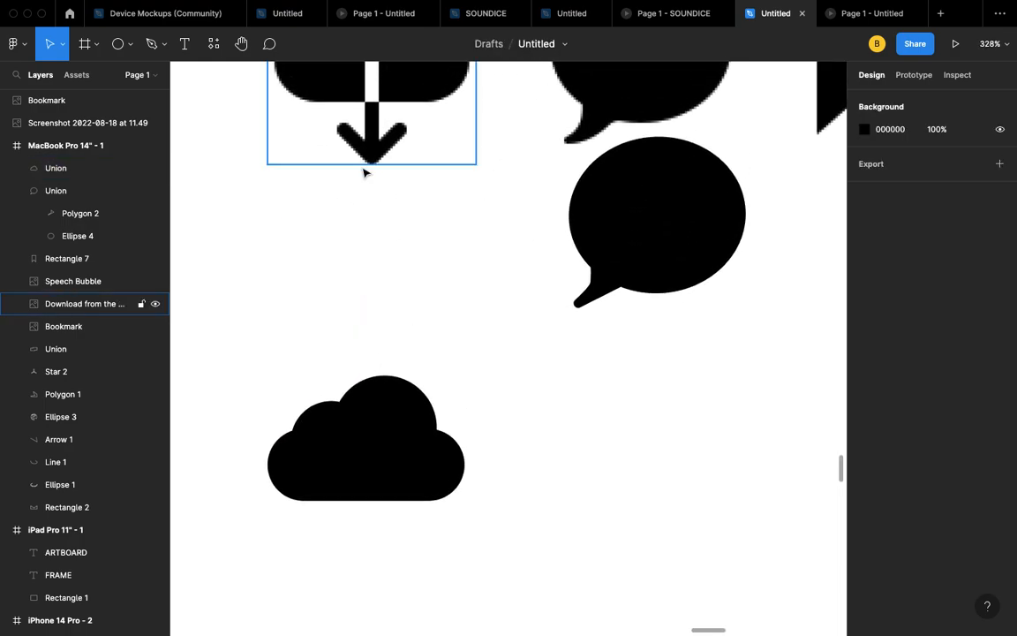
pyautogui.scroll(-3, 362, 171)
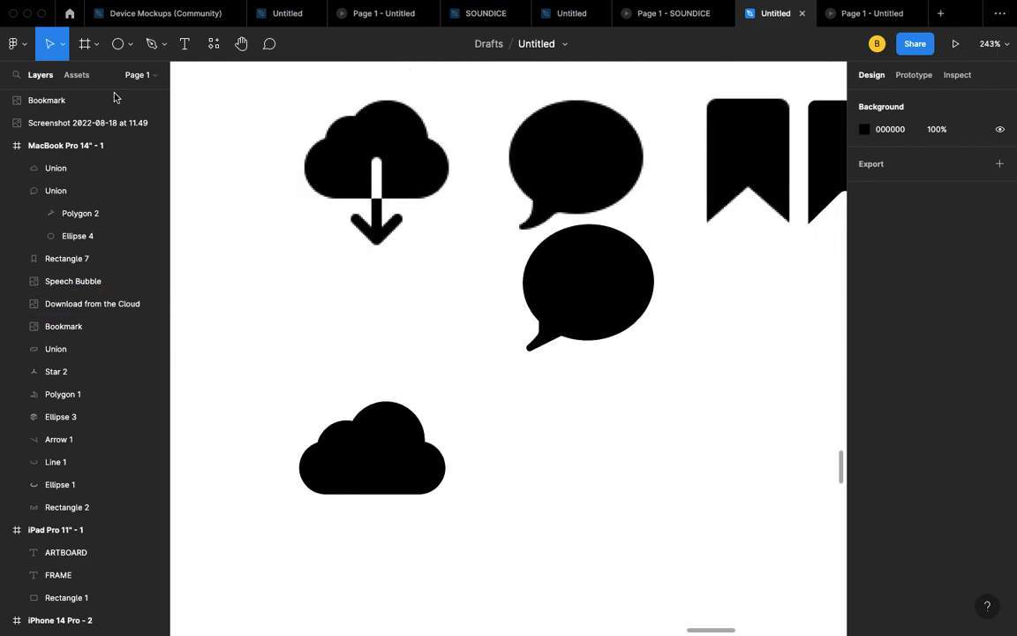
pyautogui.click(129, 45)
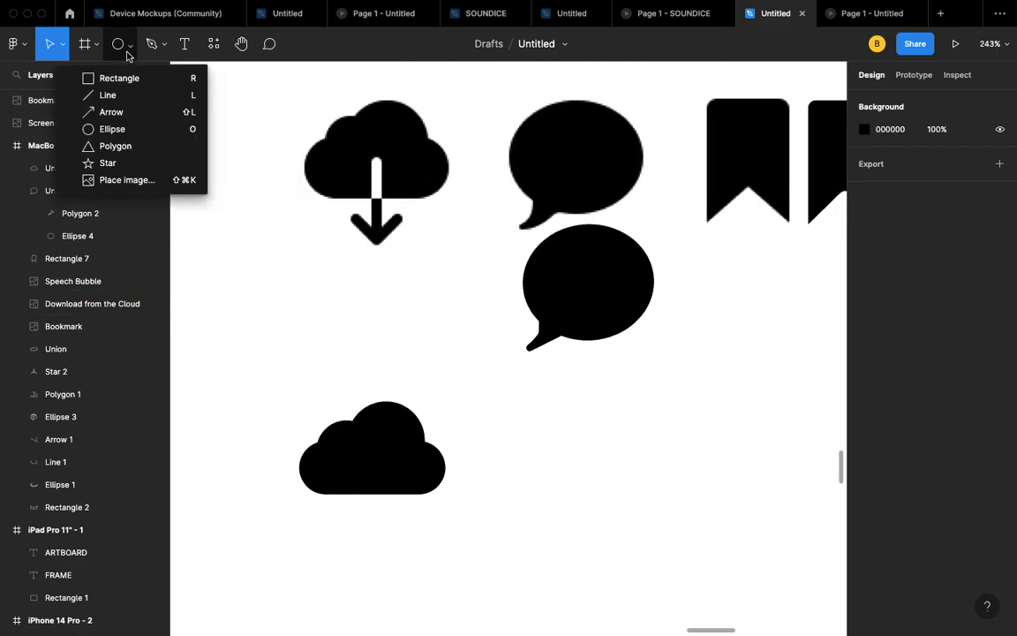
pyautogui.click(130, 113)
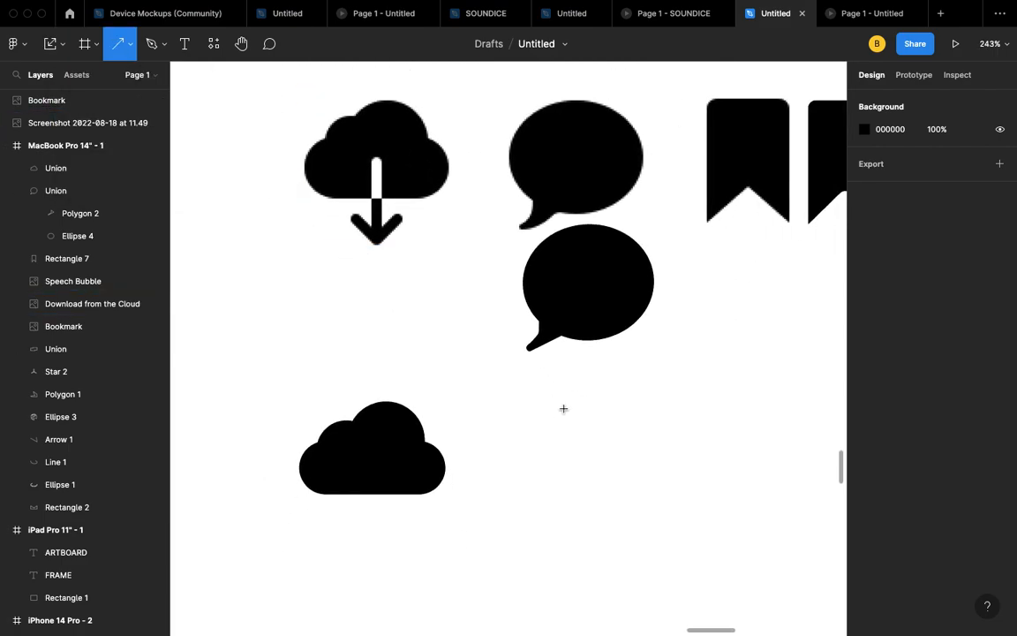
pyautogui.moveTo(564, 408)
pyautogui.mouseDown()
pyautogui.moveTo(575, 486)
pyautogui.moveTo(572, 466)
pyautogui.mouseUp()
pyautogui.scroll(-3, 574, 468)
pyautogui.hscroll(-1, 574, 468)
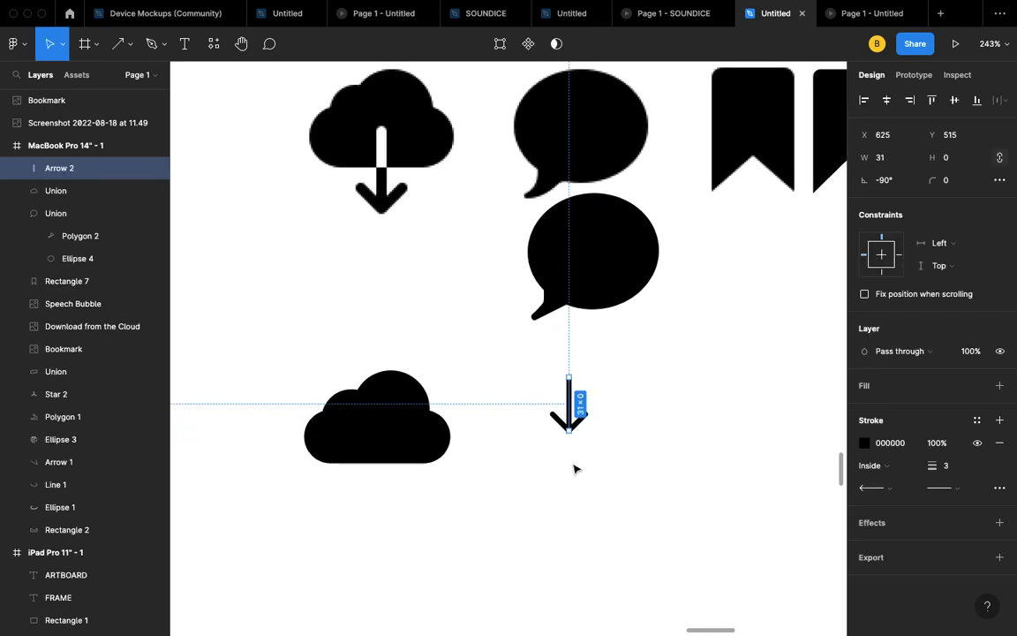
pyautogui.scroll(3, 494, 474)
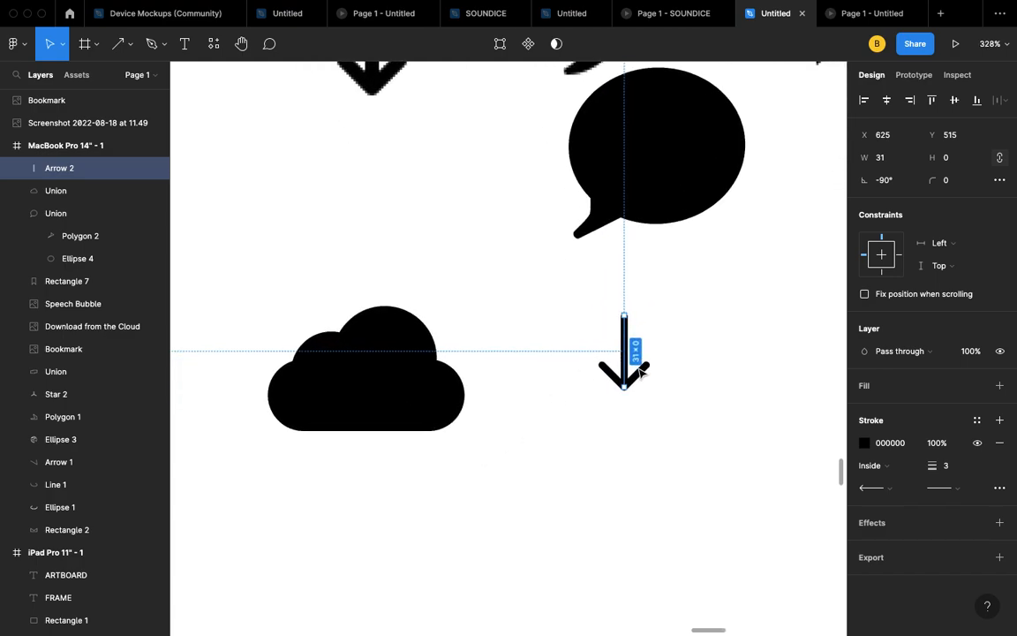
pyautogui.moveTo(641, 373); pyautogui.dragTo(545, 451)
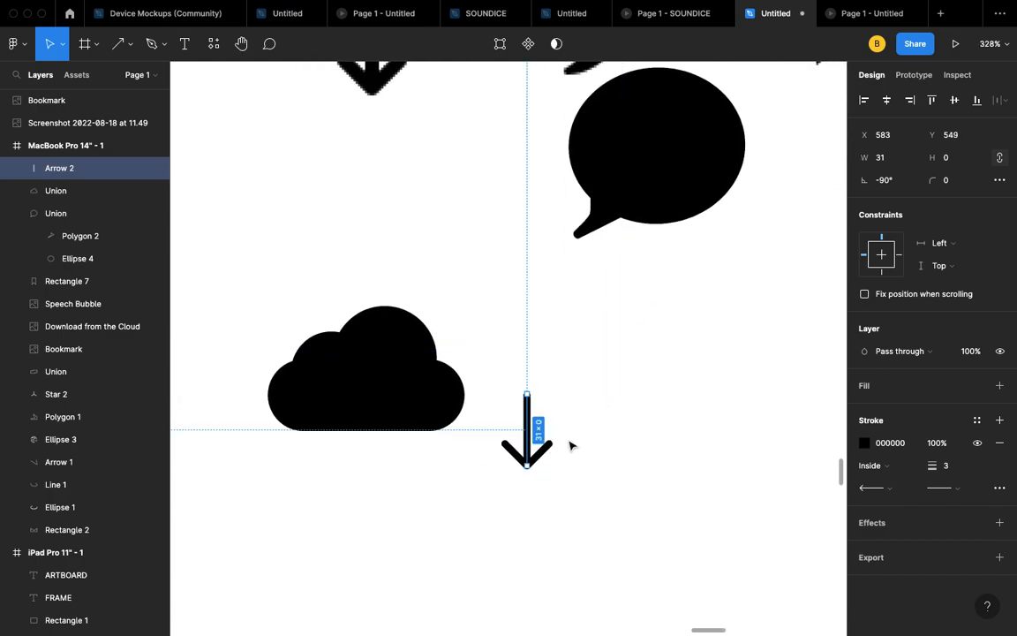
# - Set the arrow's stroke weight to 6 and lengthen its shaft upward to about 55
pyautogui.click(951, 471)
pyautogui.write('6')
pyautogui.press('Return')
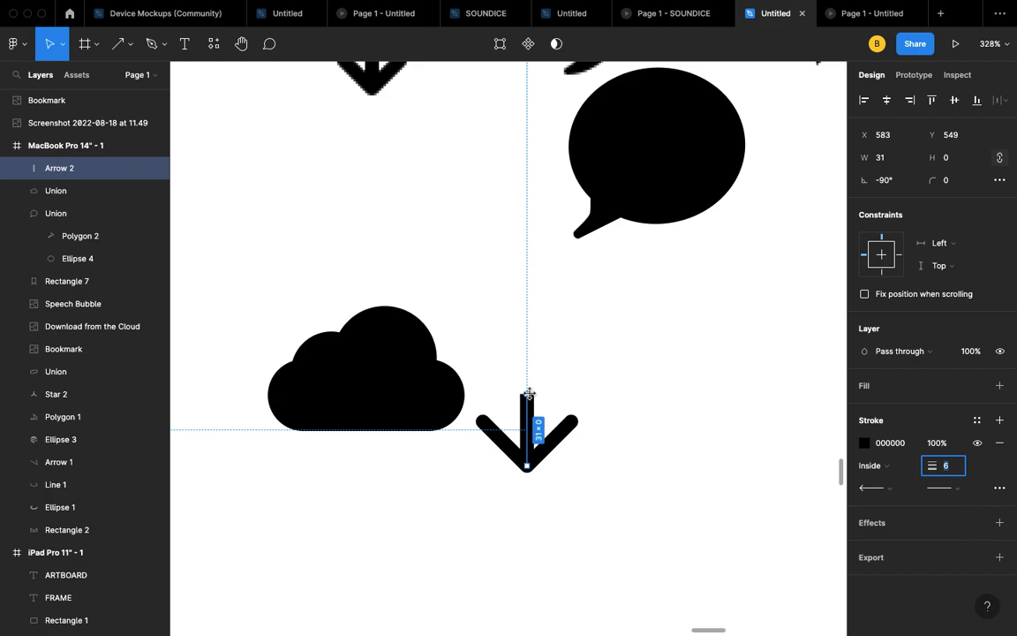
pyautogui.moveTo(527, 393); pyautogui.dragTo(526, 341)
pyautogui.scroll(-3, 526, 340)
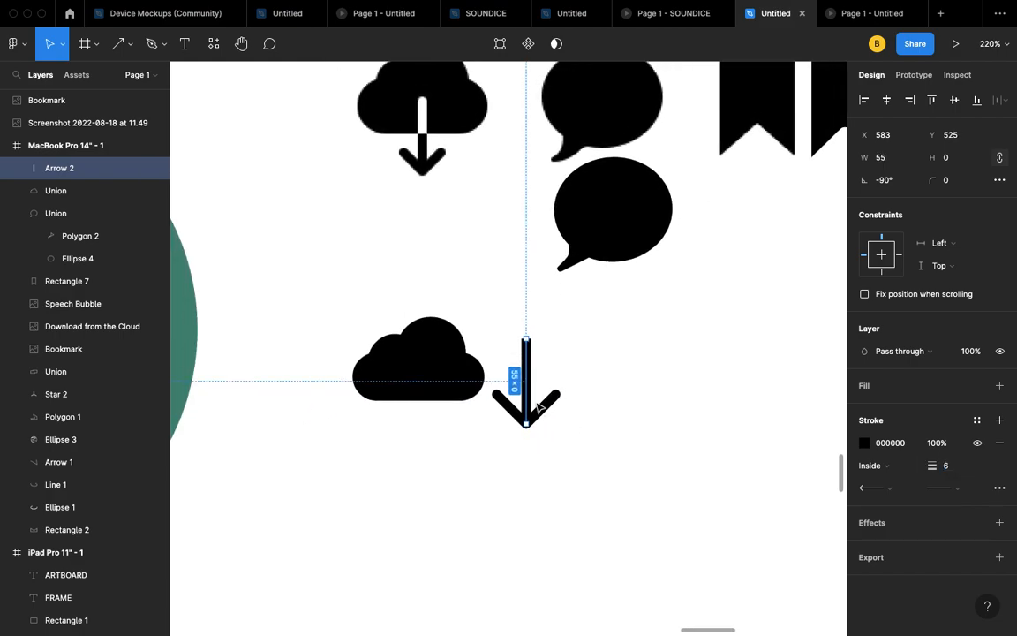
# - Try a stroke weight of 5 on the arrow and return it to 6
pyautogui.click(948, 473)
pyautogui.write('5')
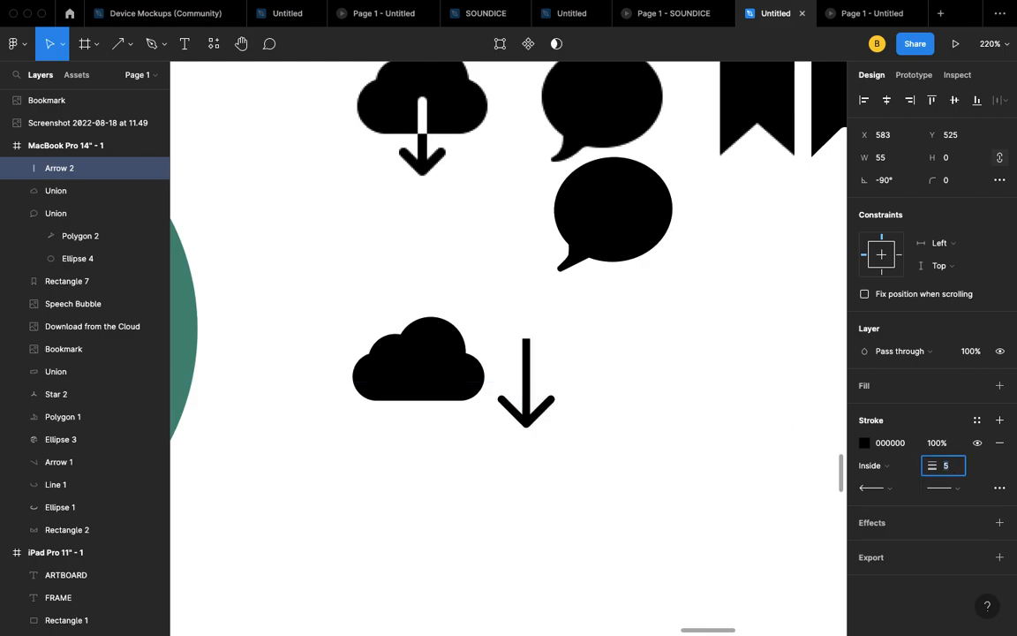
pyautogui.press('Up')
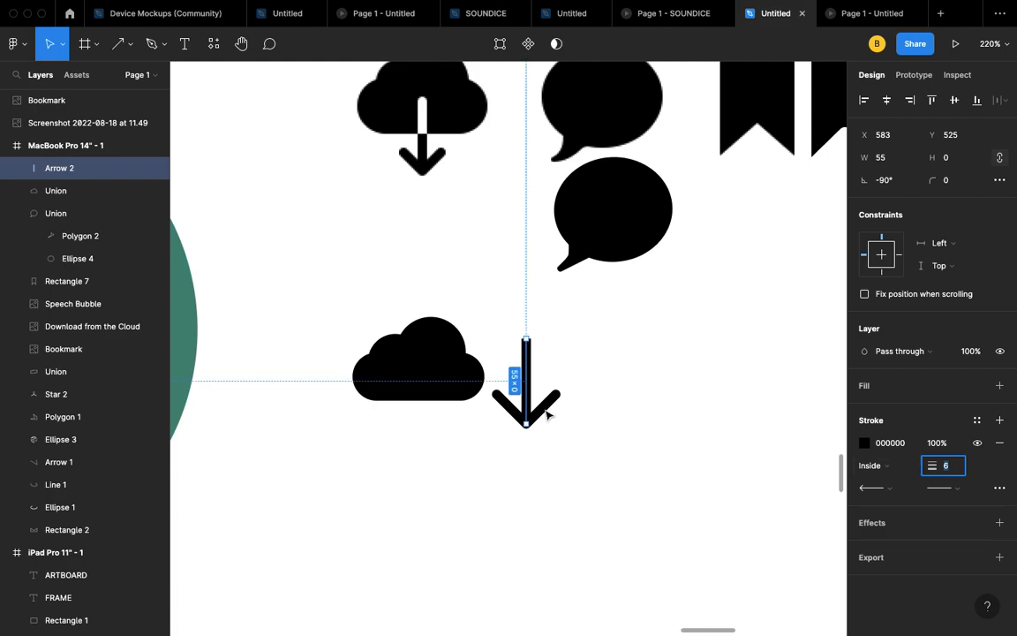
# - Move the arrow onto the middle of the cloud at X 516, Y 545, and reduce its stroke weight to 5
pyautogui.moveTo(527, 360); pyautogui.dragTo(423, 394)
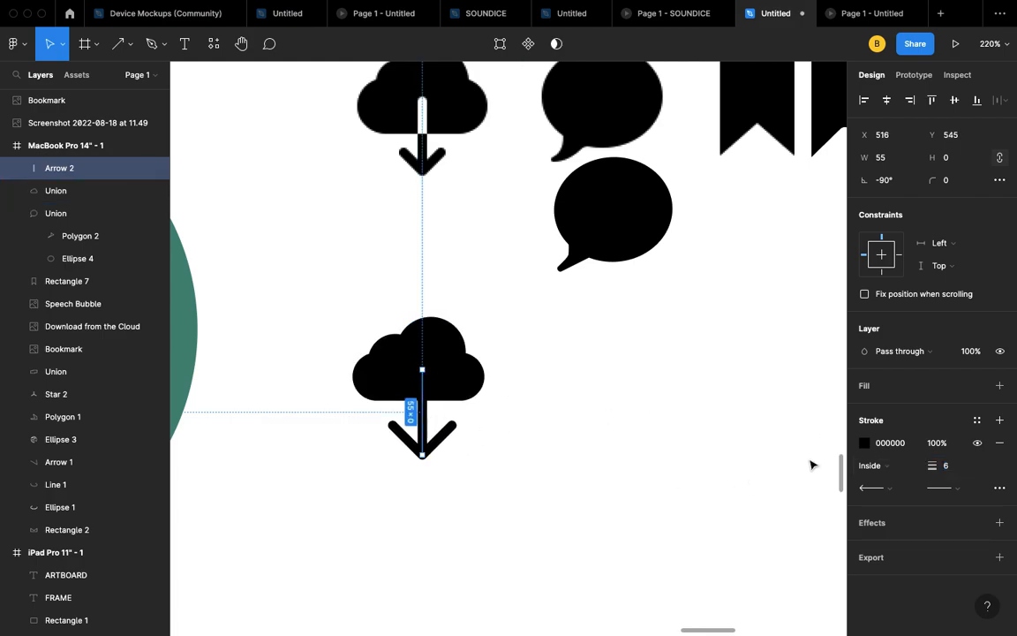
pyautogui.click(959, 467)
pyautogui.press('Down')
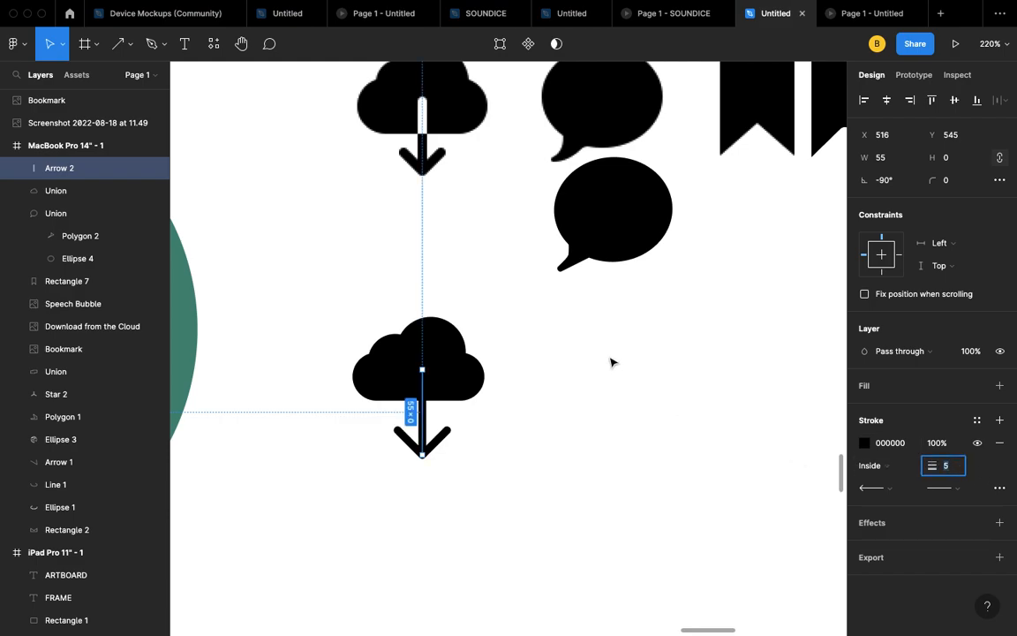
pyautogui.scroll(3, 441, 358)
pyautogui.scroll(-3, 397, 490)
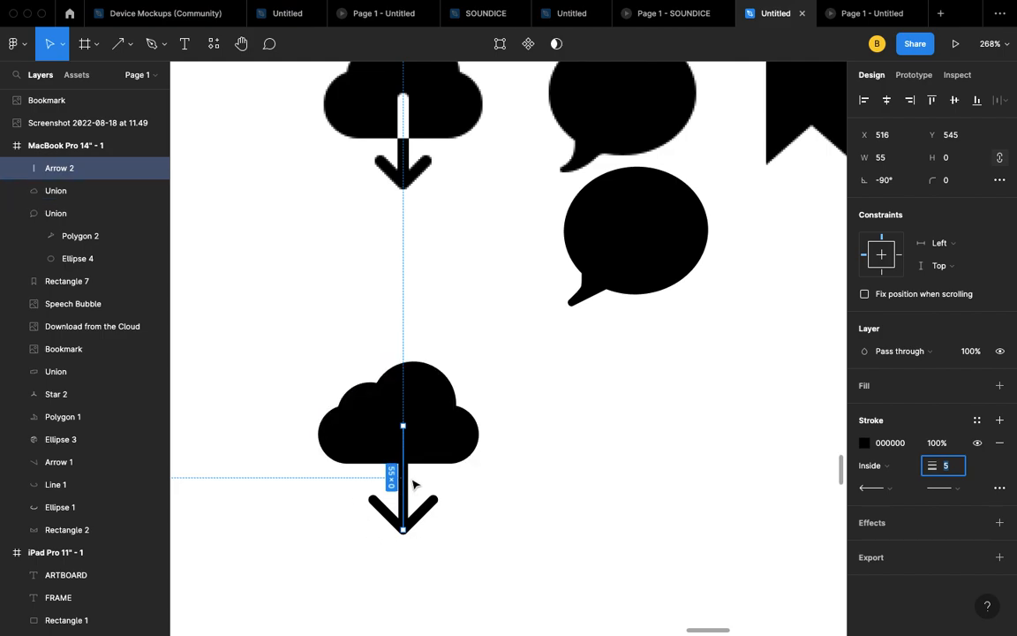
pyautogui.scroll(-3, 298, 249)
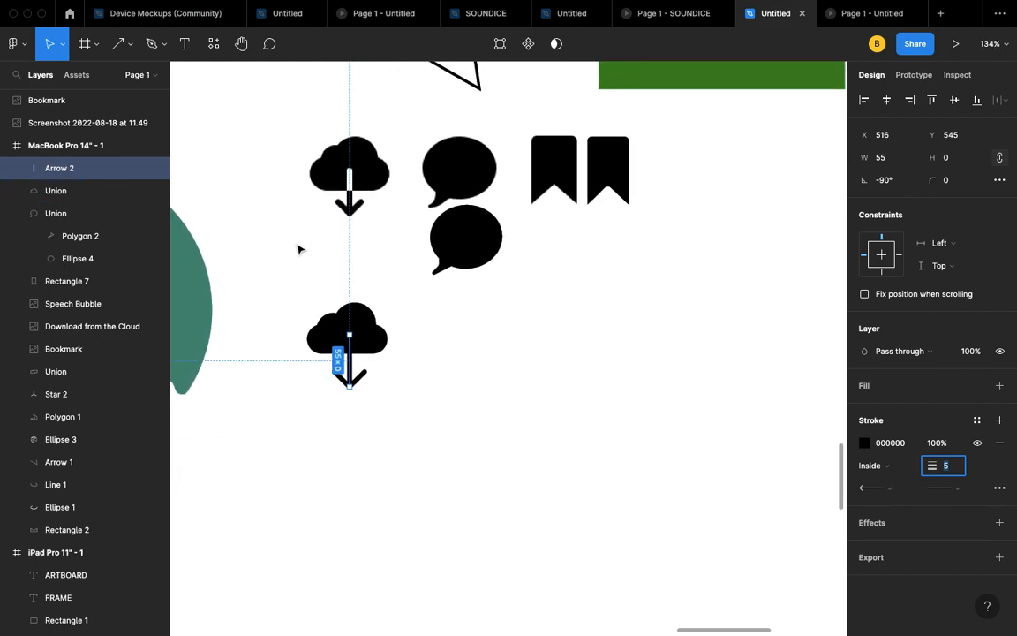
pyautogui.click(336, 259)
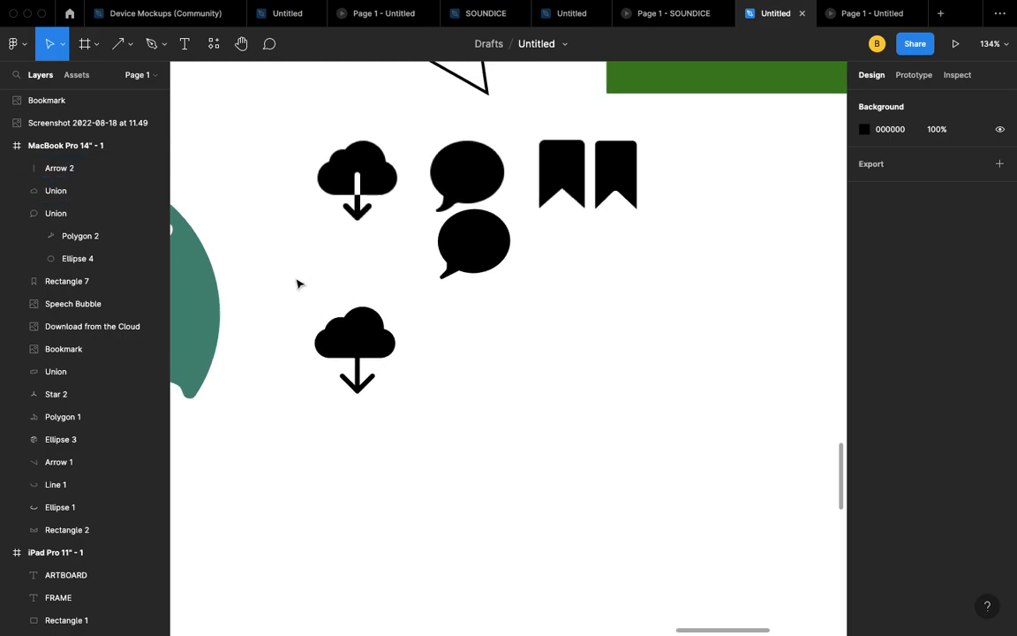
# - Examine the boolean operations available for the grey polygon and green ellipse together, and clear the selection
pyautogui.scroll(-3, 297, 284)
pyautogui.scroll(-2, 298, 283)
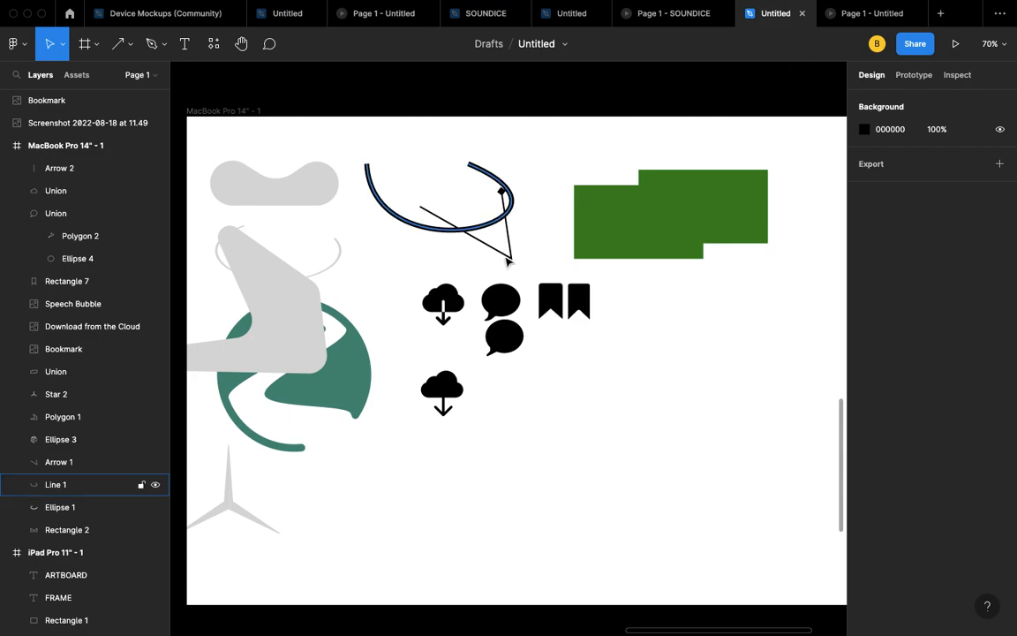
pyautogui.click(500, 302)
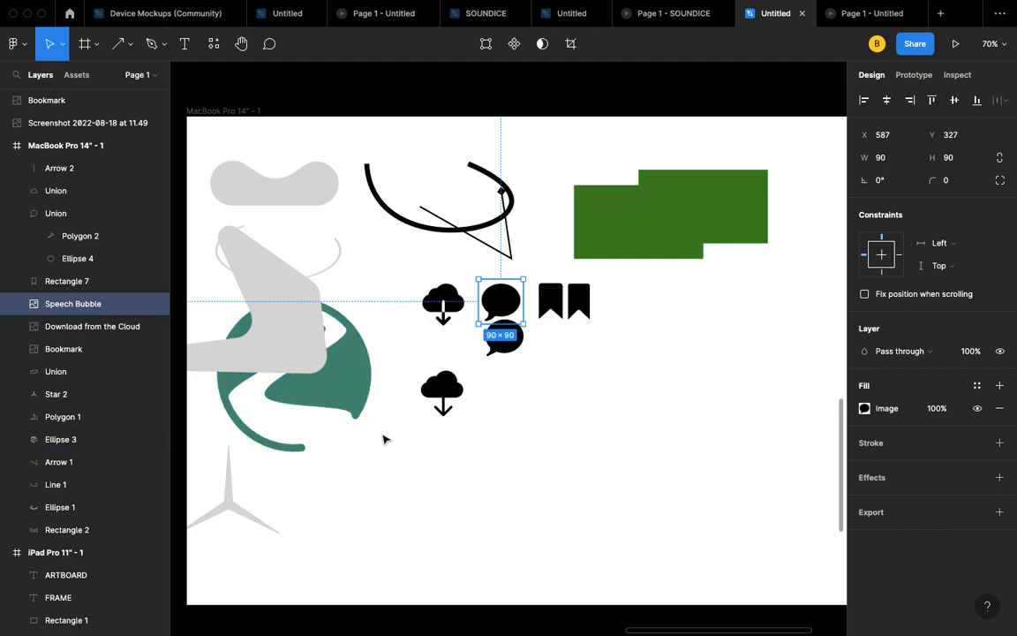
pyautogui.click(353, 401)
pyautogui.keyDown('shift'); pyautogui.click(274, 323); pyautogui.keyUp('shift')
pyautogui.click(571, 45)
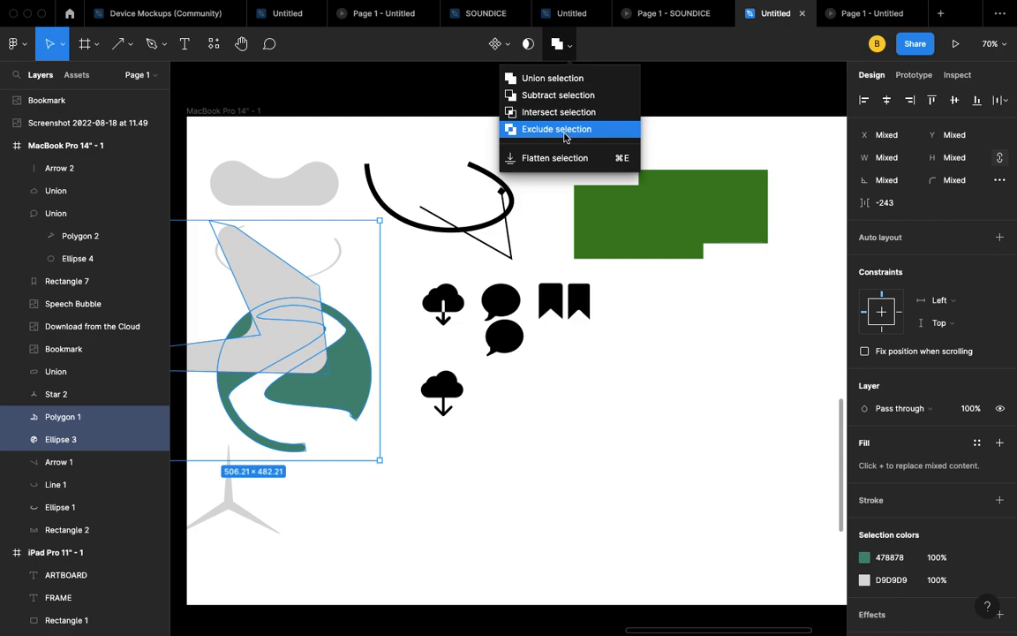
pyautogui.click(568, 368)
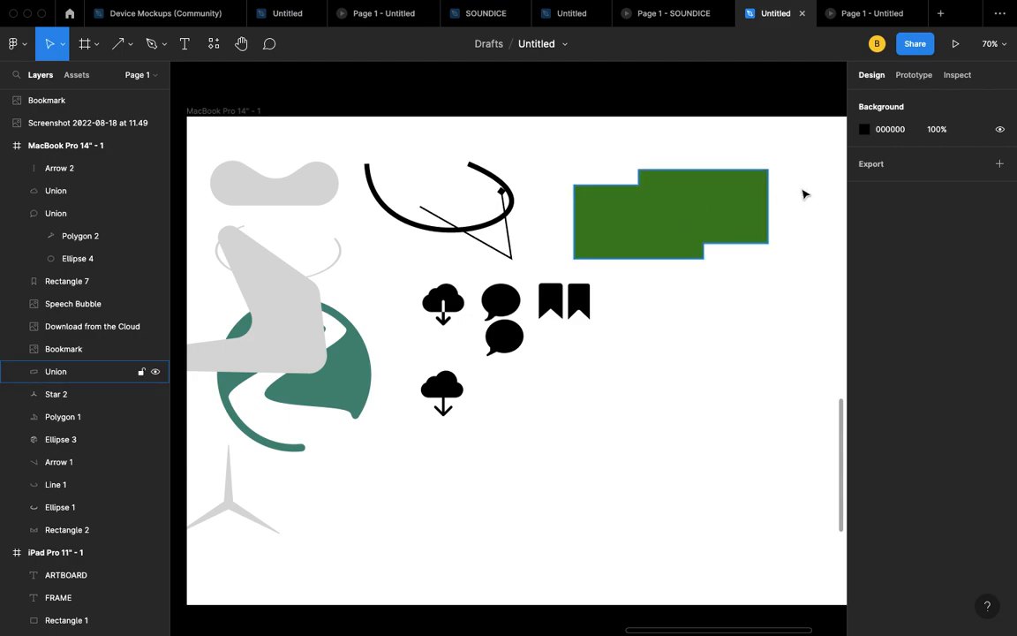
pyautogui.moveTo(848, 4)
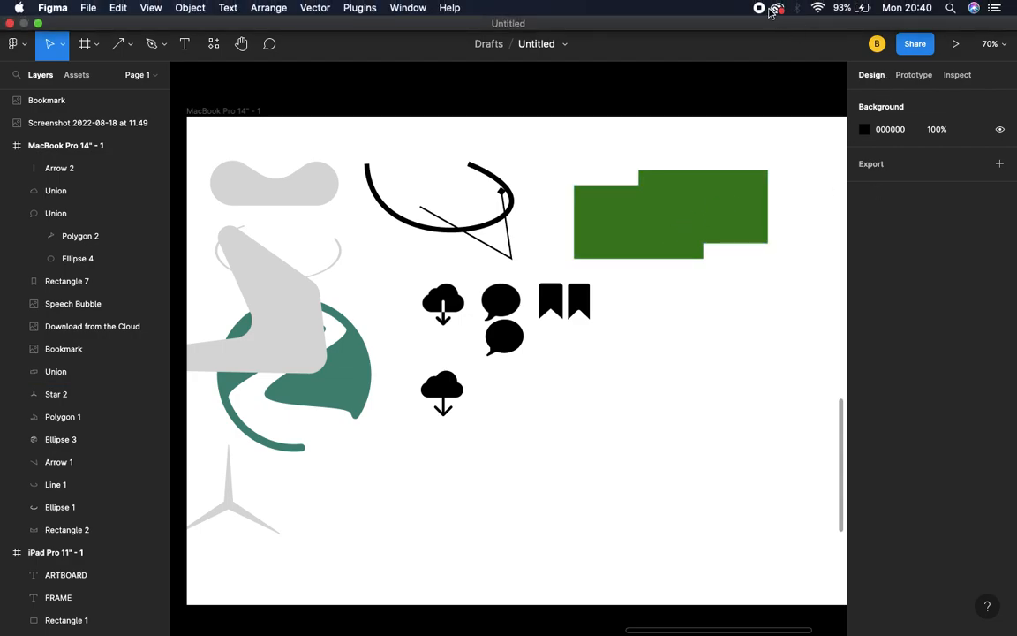